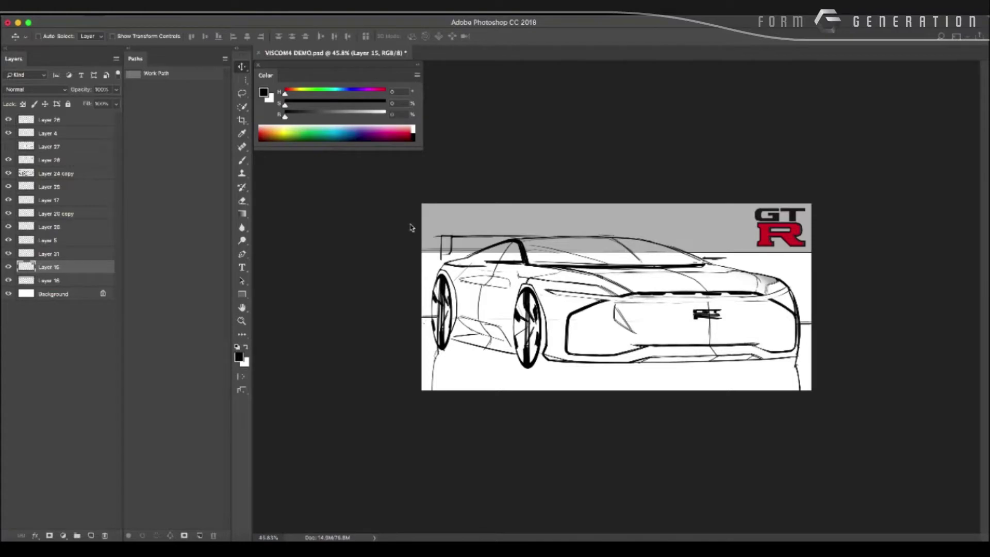
Cut the whole shaded car screenshot and paste it into the VISCOM4 DEMO sketch.
key(ctrl+o)
double_click(413, 125)
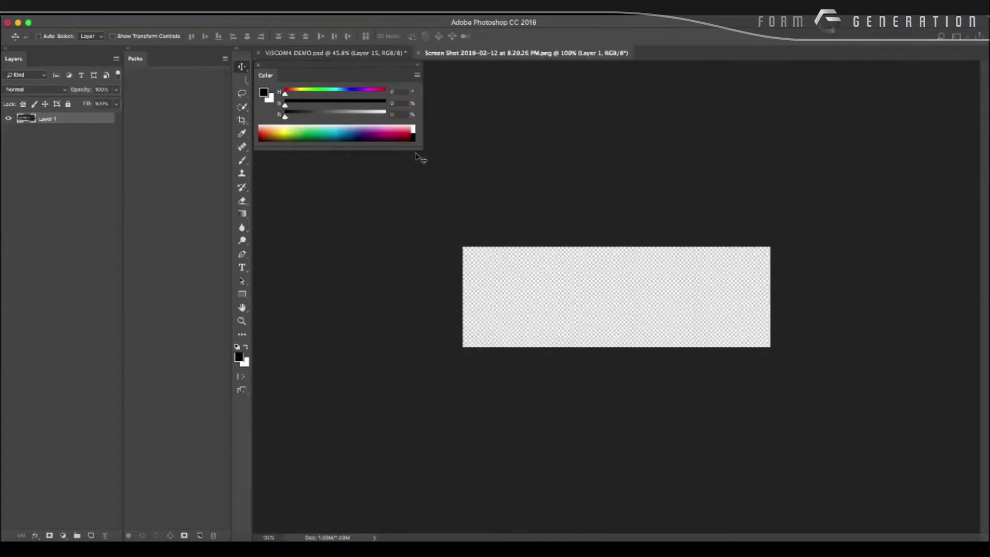
key(ctrl+a)
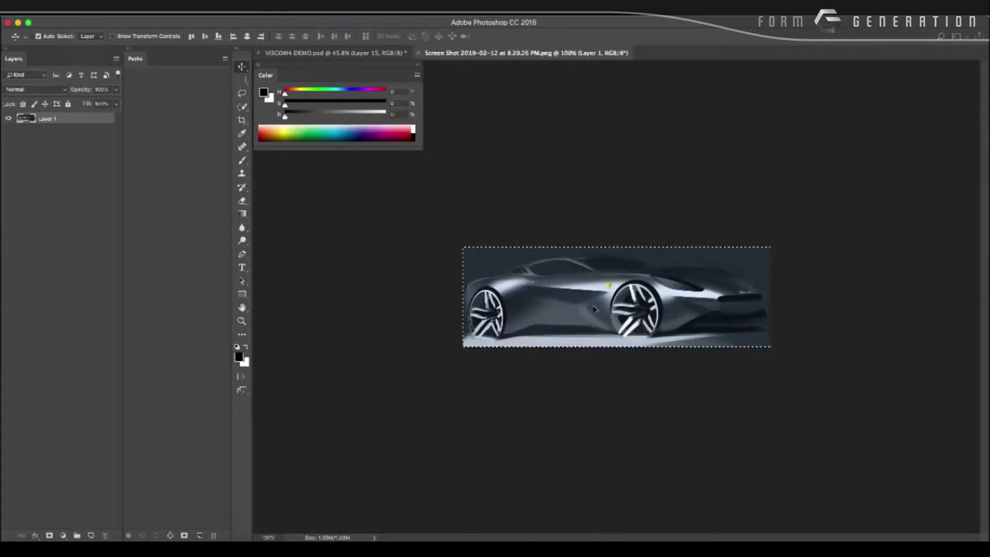
key(ctrl+x)
click(294, 53)
key(ctrl+v)
Scale the pasted car image down and place it beside the GT-R logo.
key(ctrl+t)
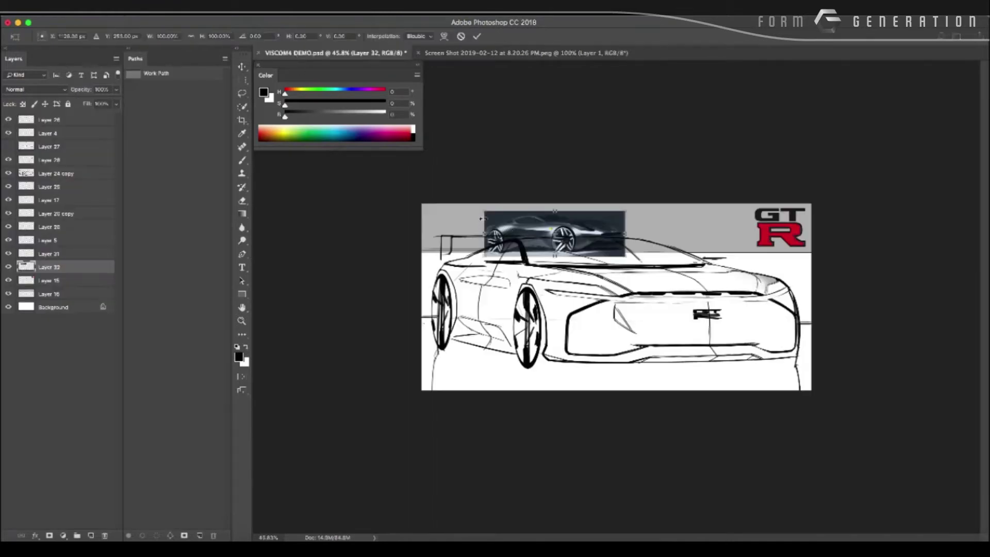
mouse_move(485, 219)
mouse_down()
mouse_move(646, 220)
mouse_move(641, 231)
mouse_up()
key(Return)
key(ctrl+t)
key(ctrl+0)
drag(661, 150, 685, 154)
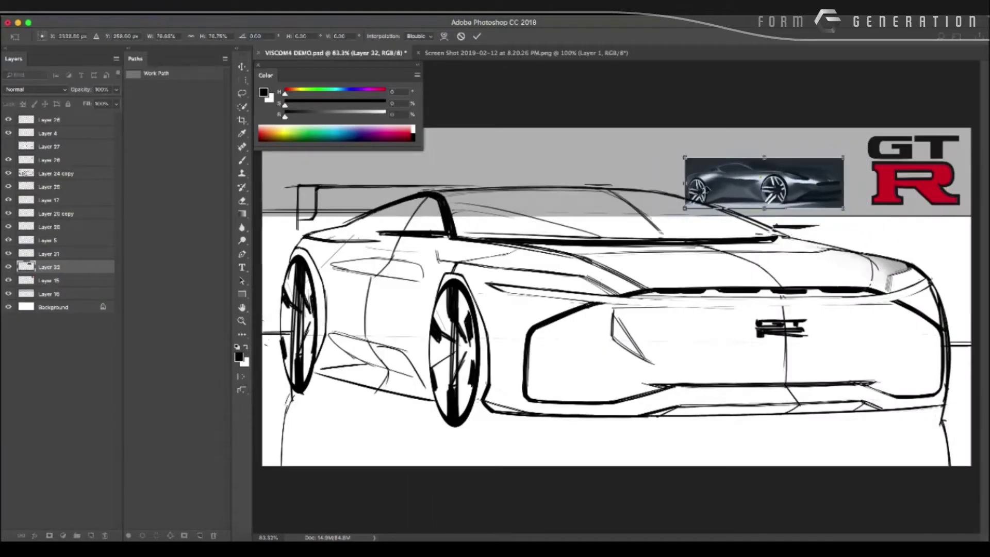
drag(747, 183, 776, 158)
key(Return)
Delete the grey band layer (Layer 16) at the top of the sketch.
scroll(552, 158, down, 2)
scroll(551, 158, down, 2)
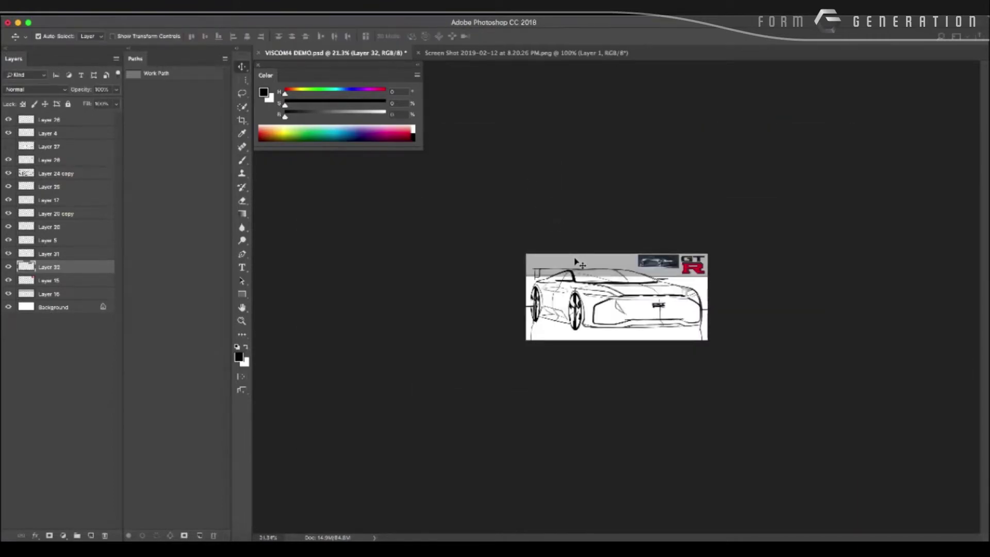
click(541, 239)
scroll(525, 227, up, 2)
key(Delete)
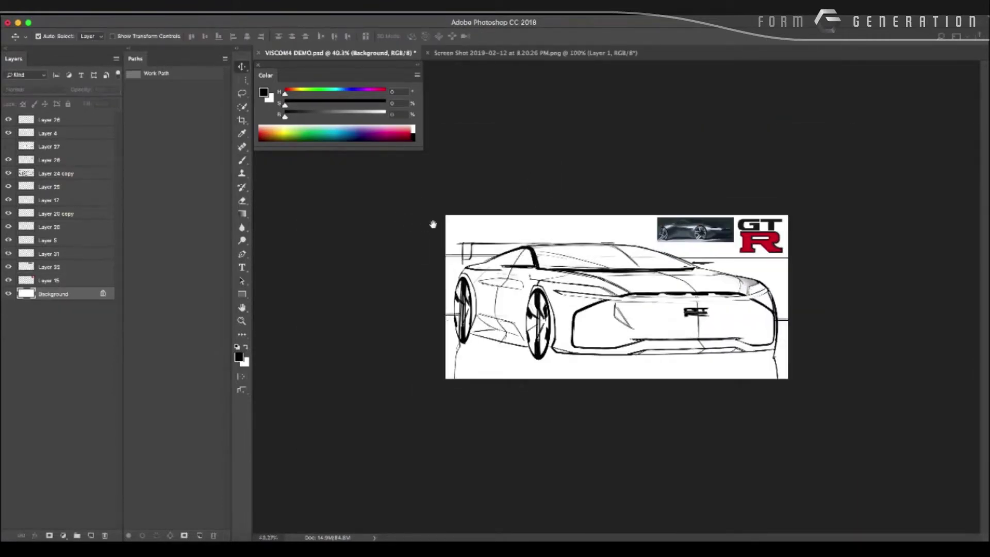
scroll(433, 224, up, 1)
Nudge the GT-R logo and car image down and bring both layers to the top.
click(755, 243)
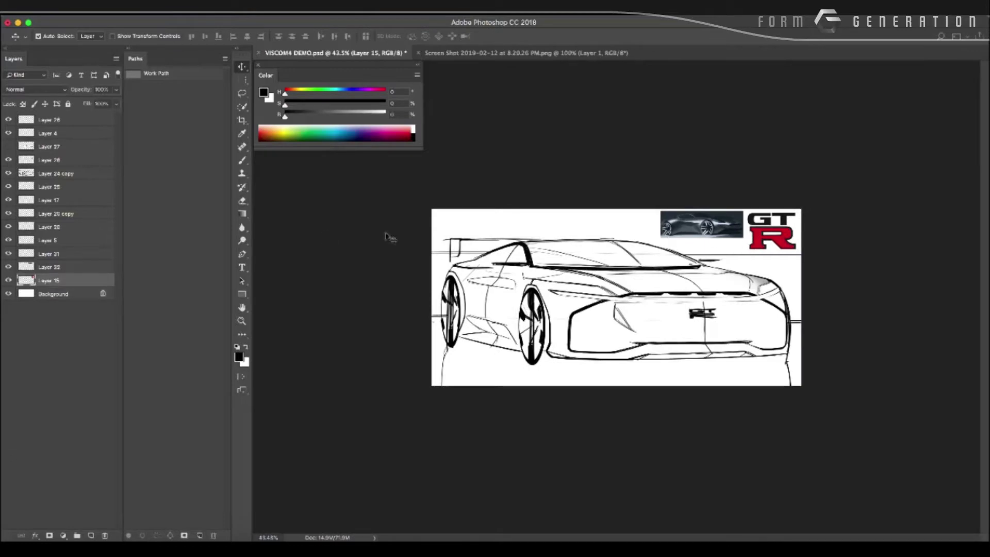
shift+click(683, 223)
drag(683, 223, 681, 226)
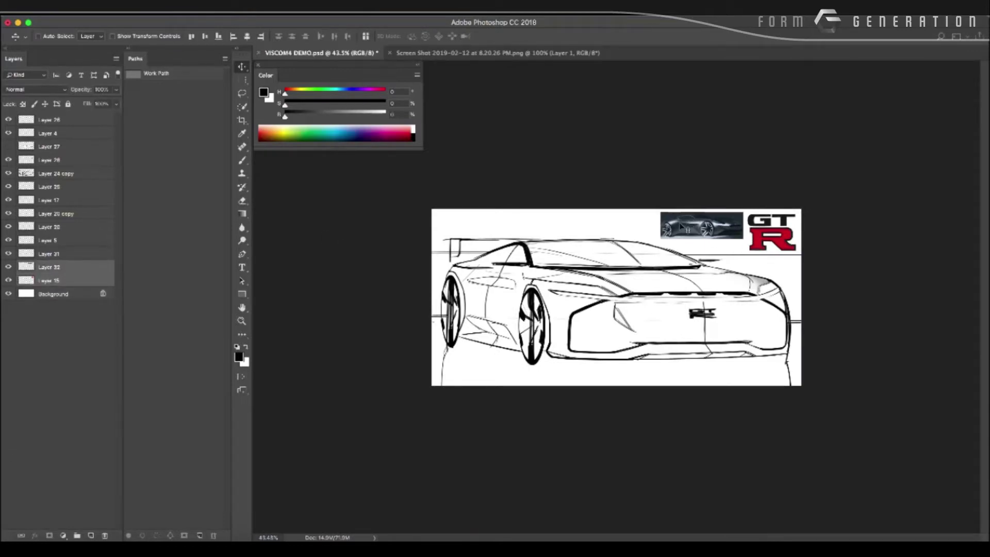
key(ctrl+shift+bracketright)
drag(407, 271, 861, 453)
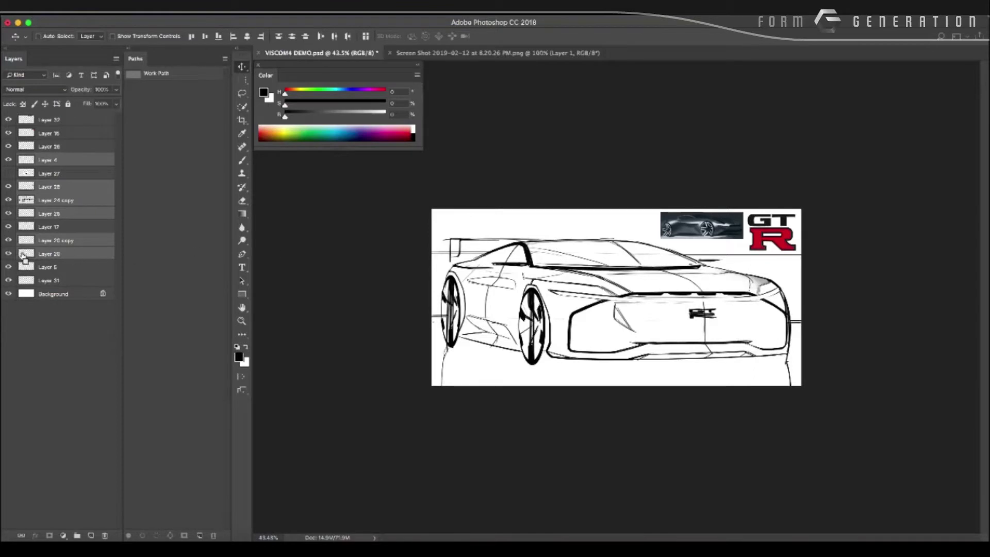
Merge the linework layers and Layer 26 into one layer named 'sketch'.
key(ctrl+e)
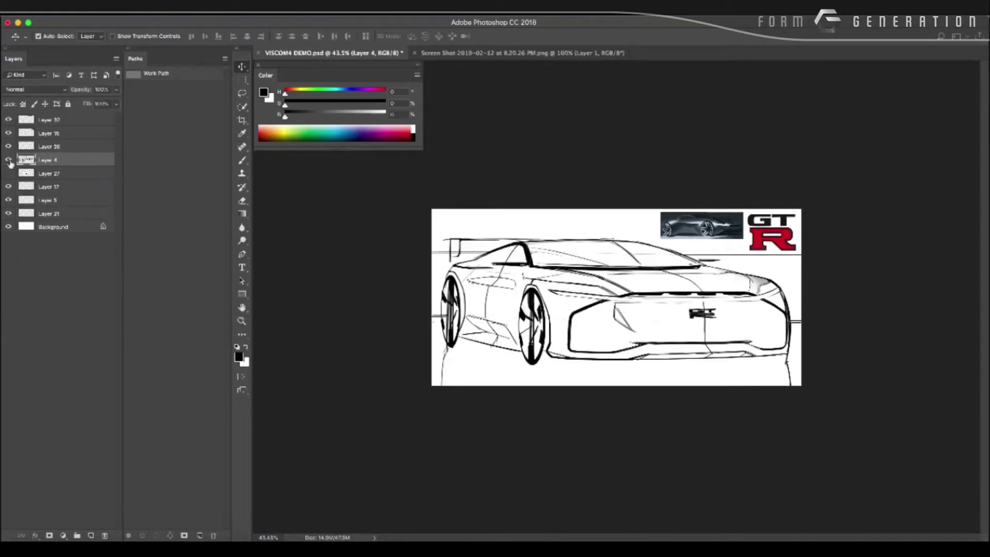
click(43, 147)
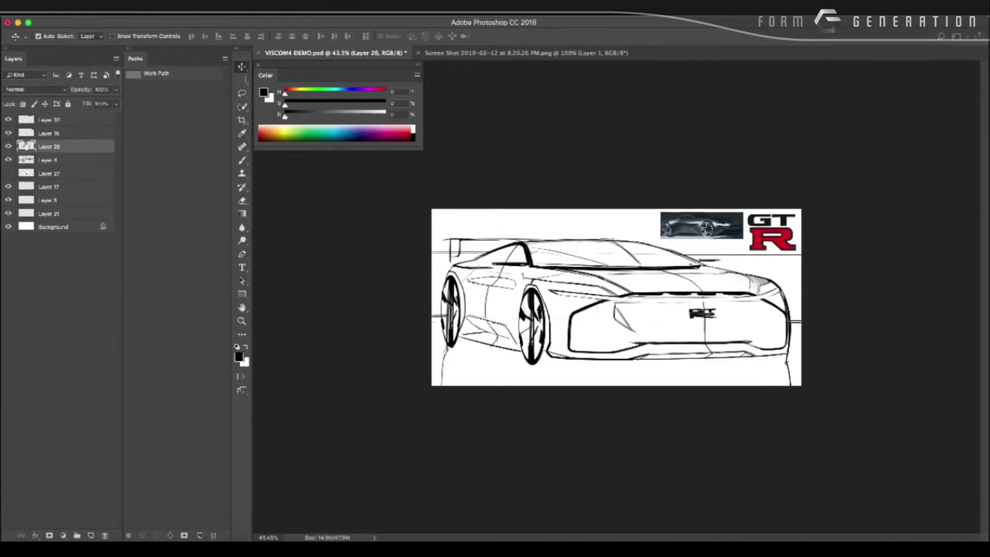
key(ctrl+e)
double_click(51, 146)
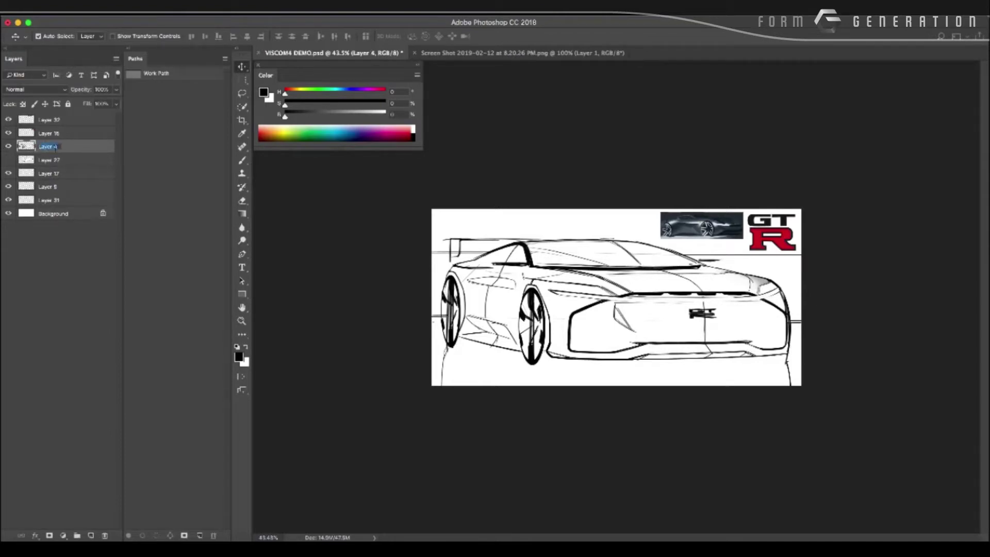
text(sketch)
key(Return)
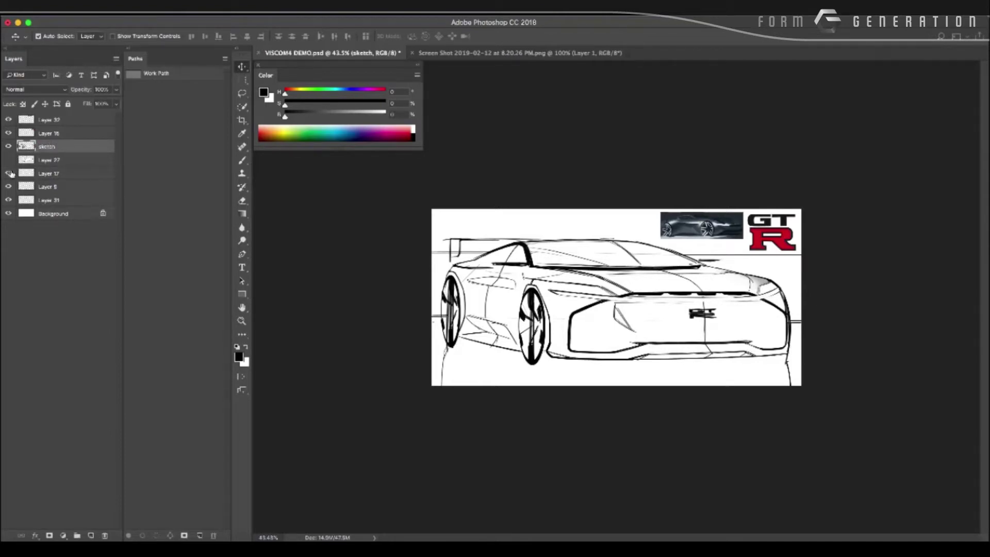
Give the sketch layer a Red colour label.
right_click(14, 155)
right_click(9, 147)
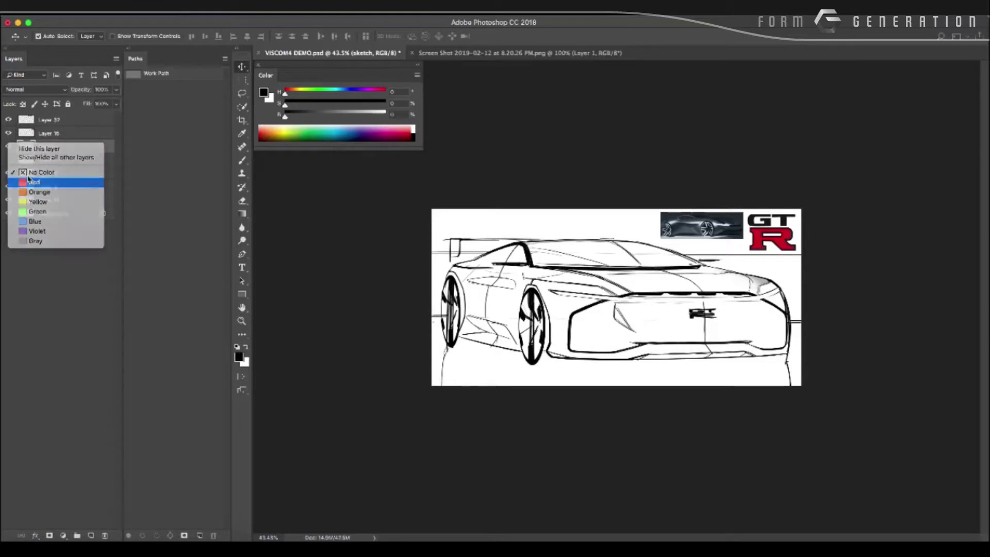
click(28, 181)
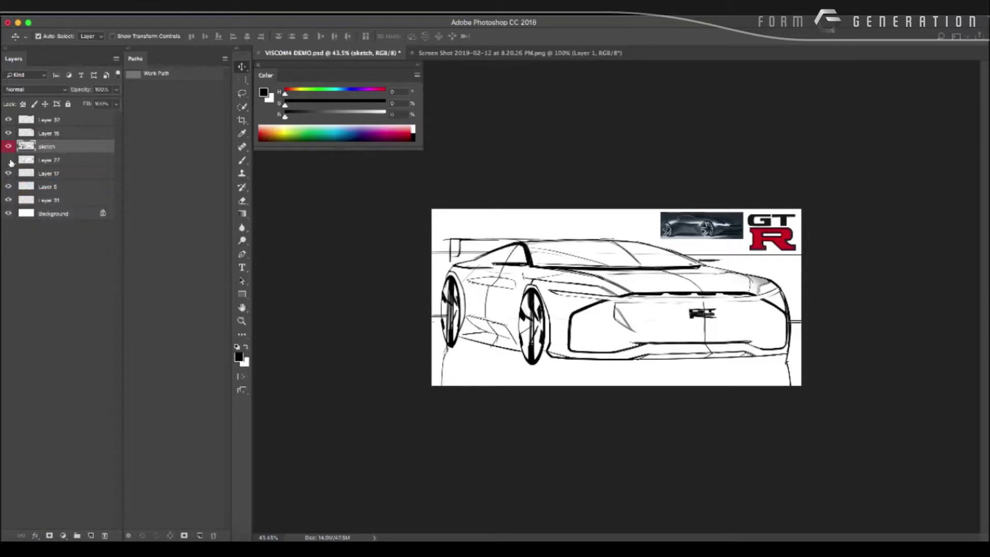
Delete leftover Layers 27, 17, 5 and 31, and lower the sketch layer's opacity.
click(39, 160)
shift+click(46, 186)
key(Delete)
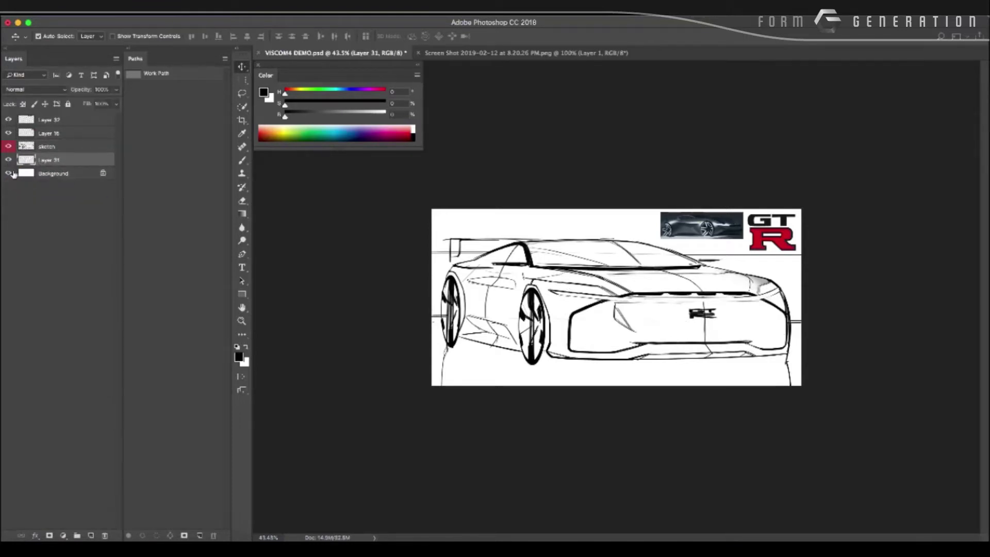
key(Delete)
click(52, 149)
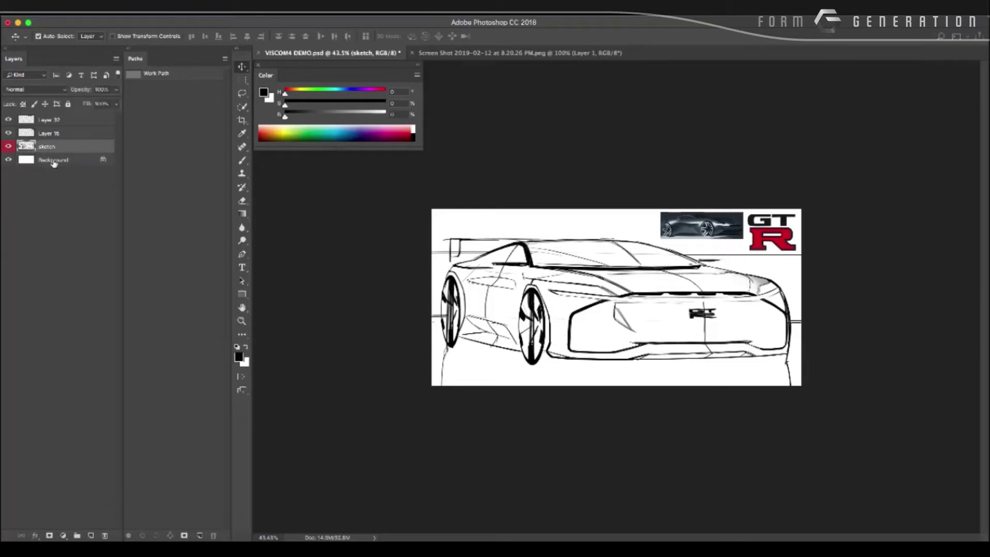
drag(74, 91, 106, 92)
Add new layers under the sketch and fill Layer 34 with blue-grey sampled from the reference car.
key(ctrl+shift+n)
key(Return)
key(ctrl+bracketleft)
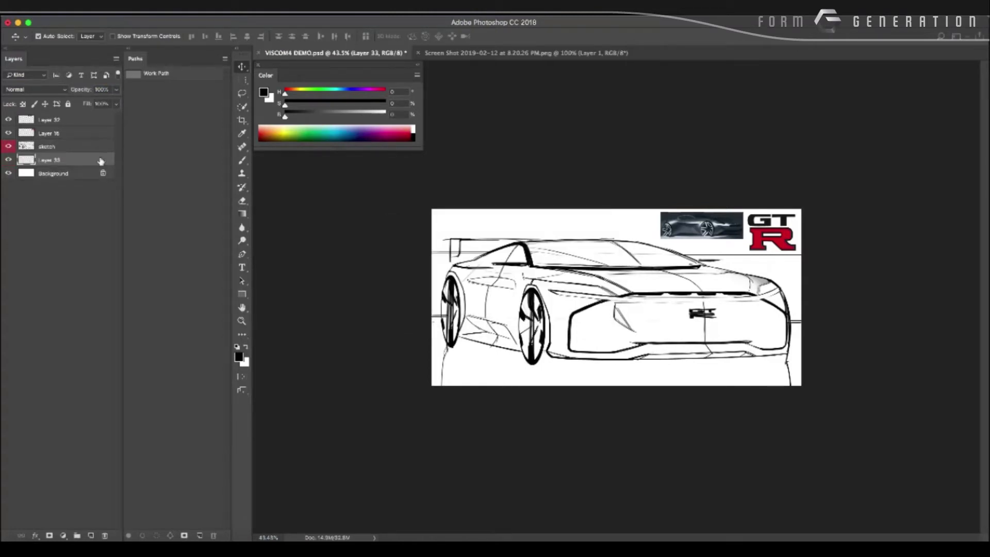
key(b)
alt+click(664, 227)
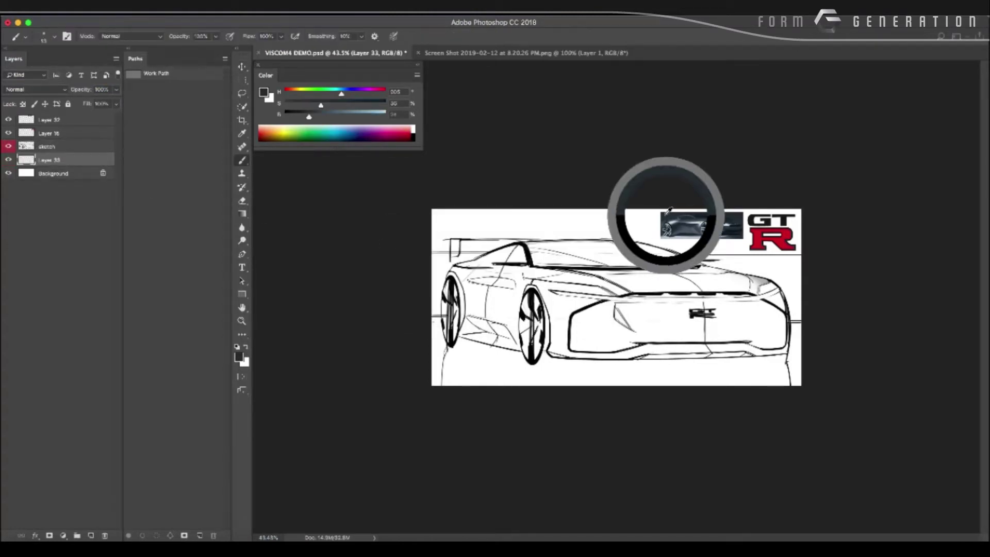
key(ctrl+shift+n)
key(Return)
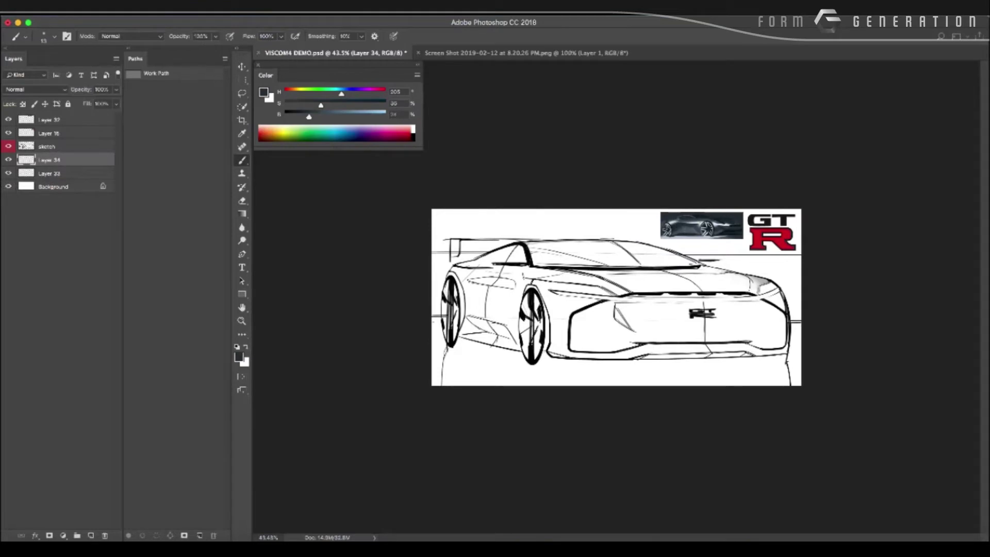
key(alt+BackSpace)
Try inverting and Screen-blending the fill layer, then revert to the dark blue-grey fill.
key(v)
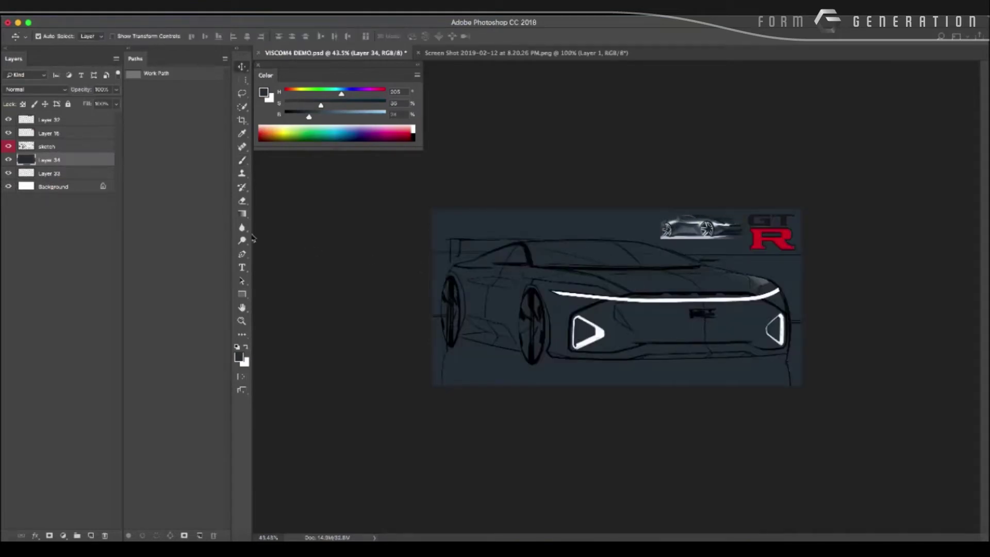
key(ctrl+i)
click(45, 89)
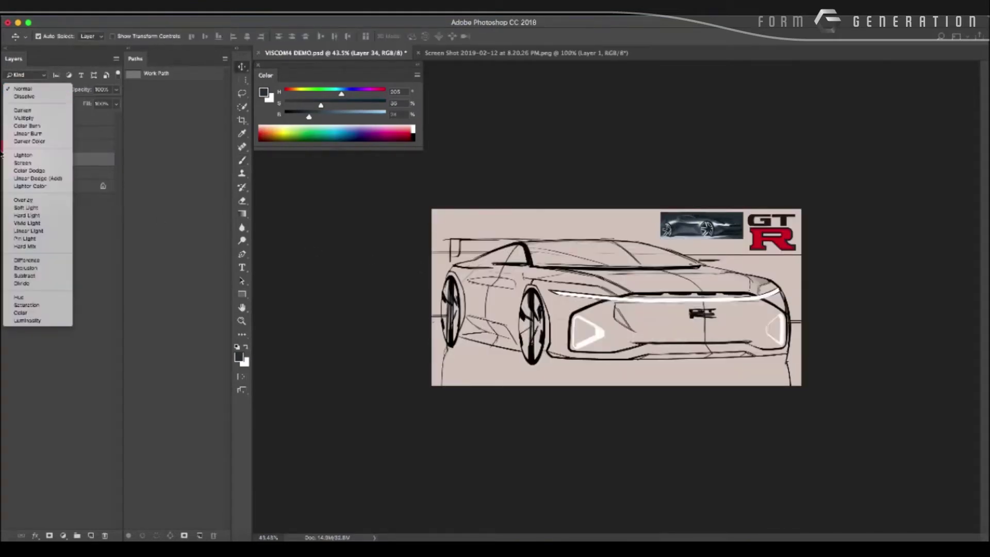
click(21, 163)
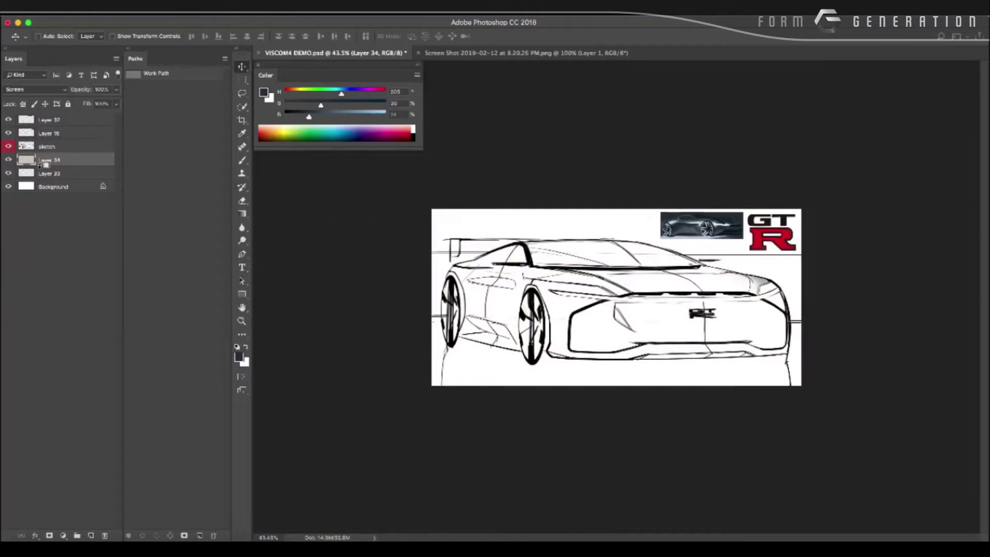
key(ctrl+alt+z)
key(ctrl+alt+z)
Set the sketch layer to Screen blend mode and fade its opacity almost completely.
click(49, 146)
click(36, 90)
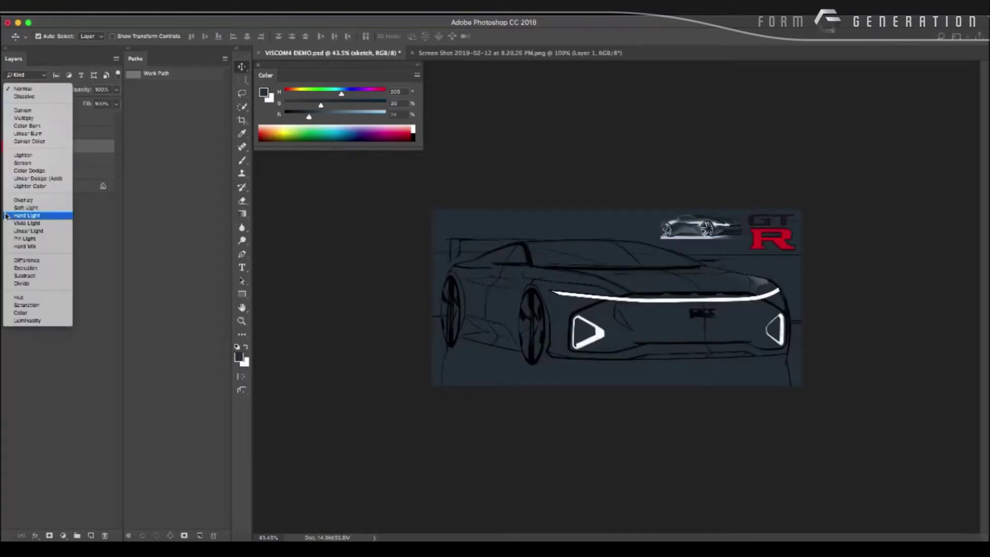
click(20, 163)
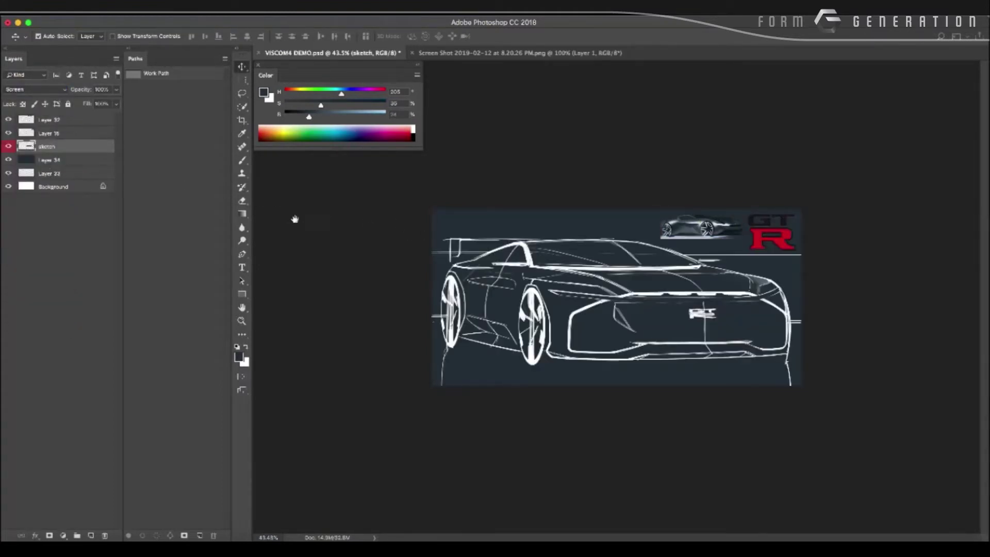
scroll(301, 233, down, 5)
scroll(421, 328, up, 2)
scroll(453, 336, up, 4)
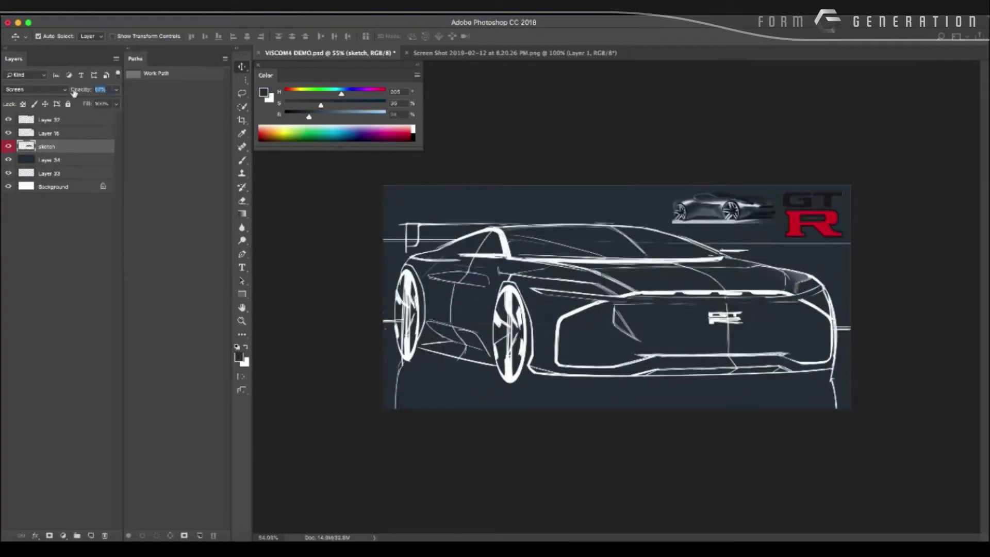
drag(75, 91, 80, 91)
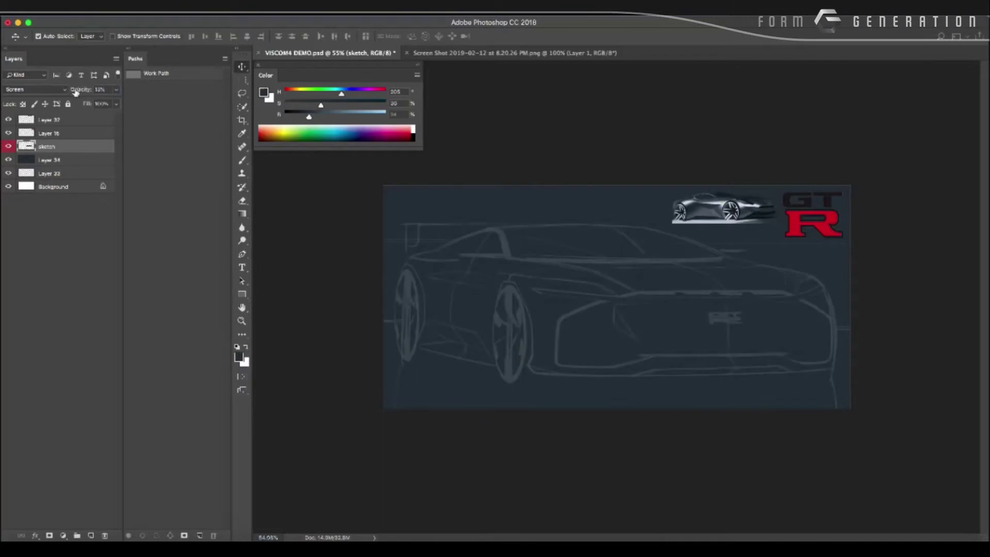
scroll(477, 324, down, 2)
scroll(483, 329, up, 3)
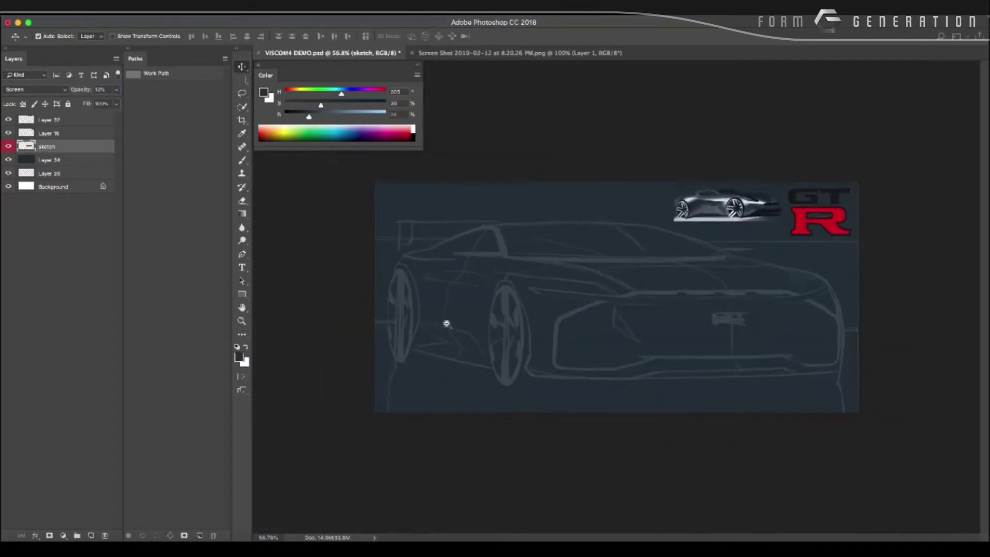
scroll(454, 328, down, 2)
Shrink the small car image beside the GT-R logo slightly.
click(724, 207)
key(ctrl+t)
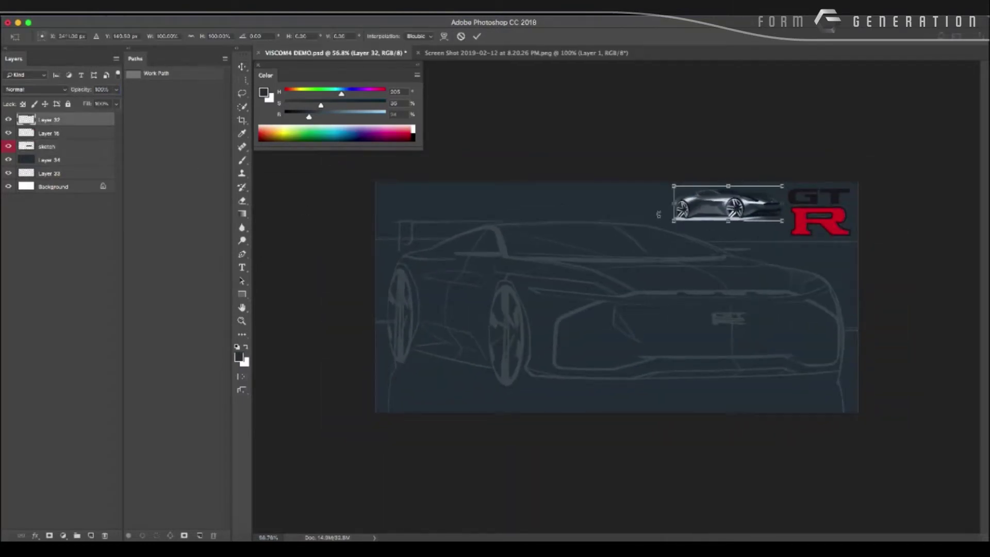
drag(673, 222, 687, 218)
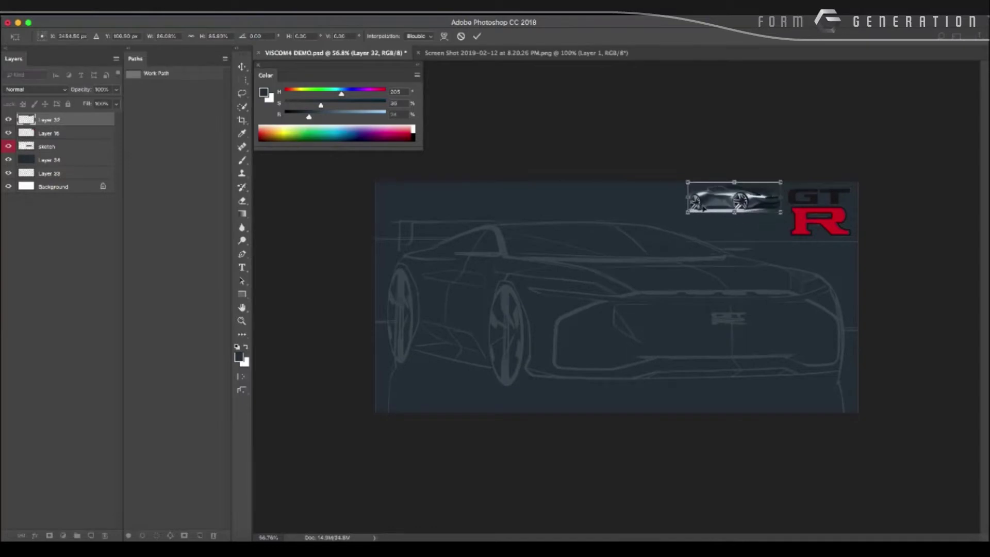
key(Return)
Set the Pen tool to Shape mode with fill colour #53616e.
key(p)
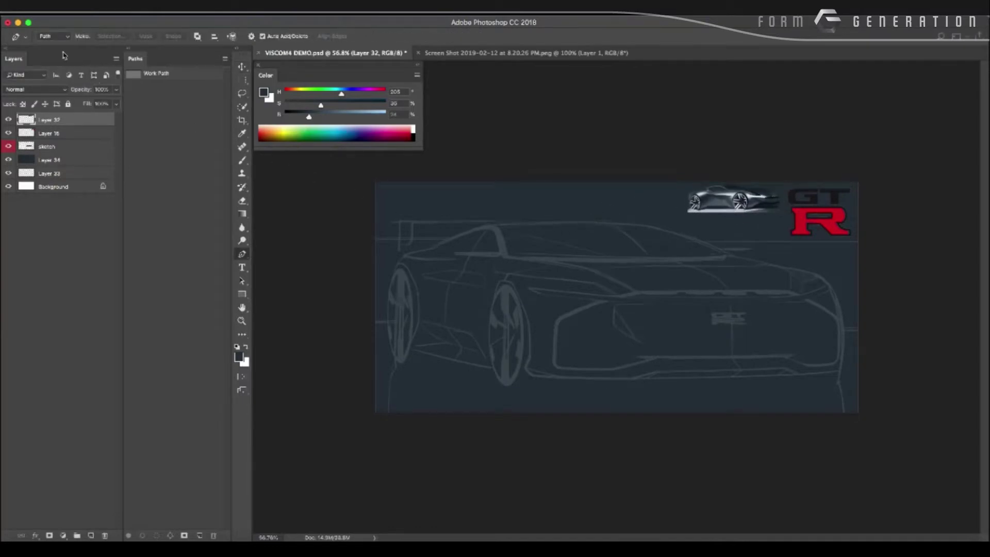
click(54, 36)
click(49, 27)
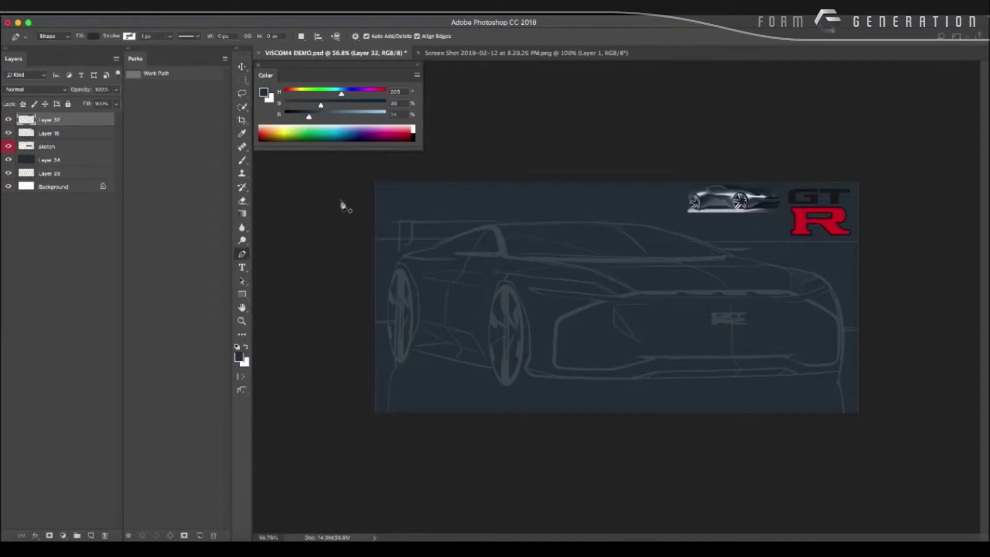
click(95, 37)
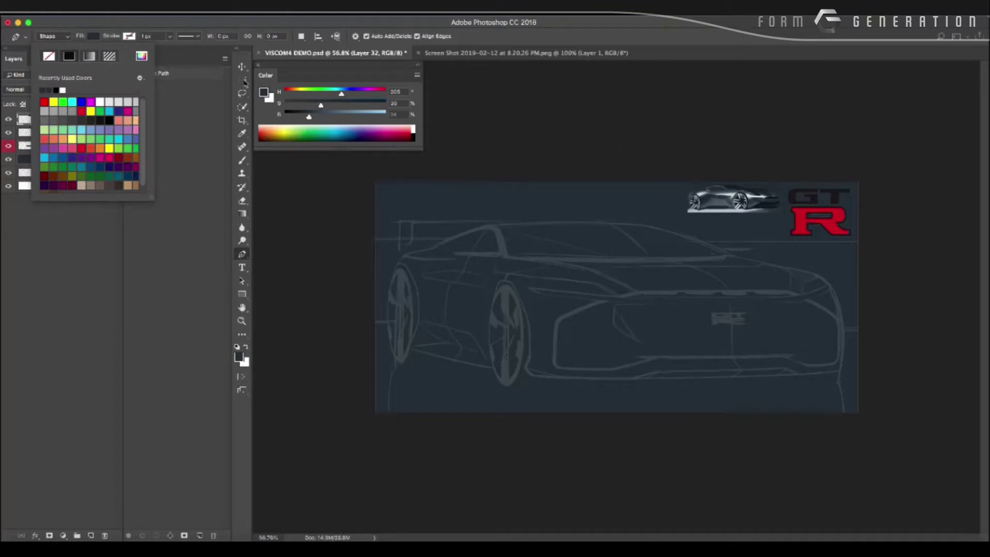
click(264, 92)
key(Return)
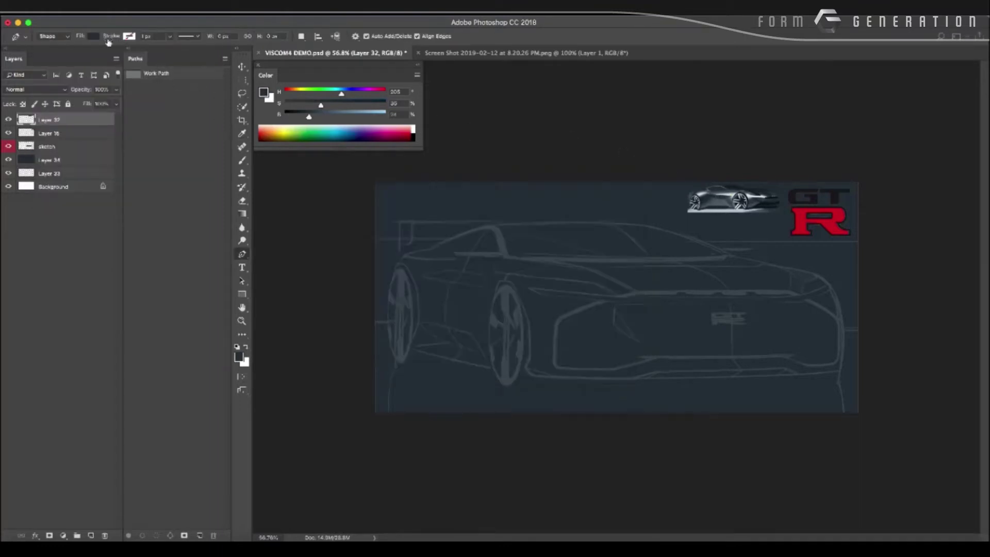
click(94, 36)
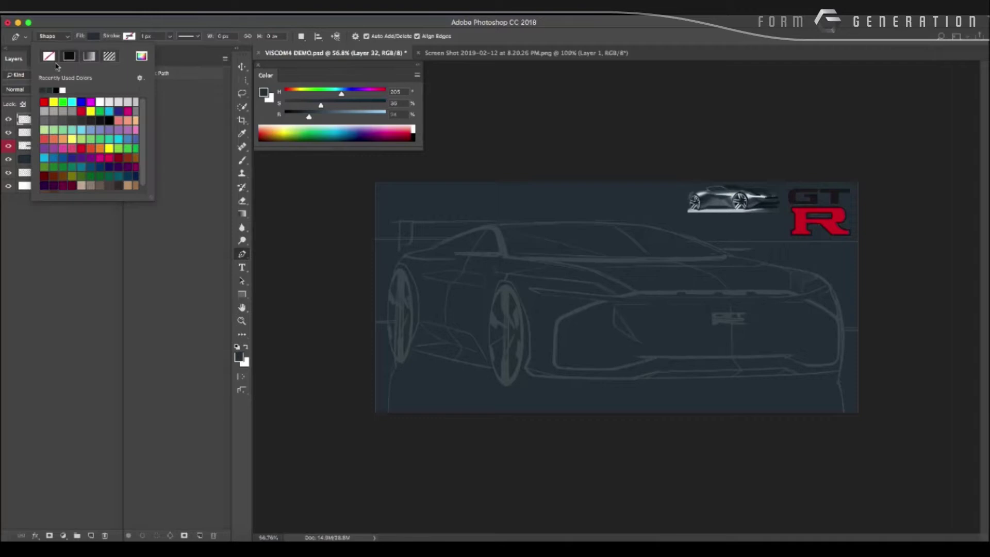
click(140, 57)
click(394, 267)
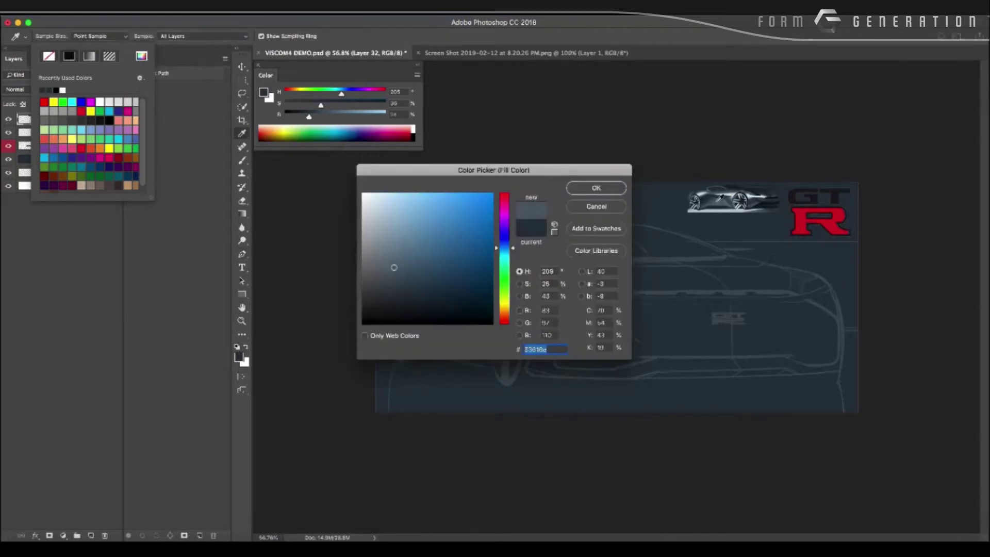
click(573, 186)
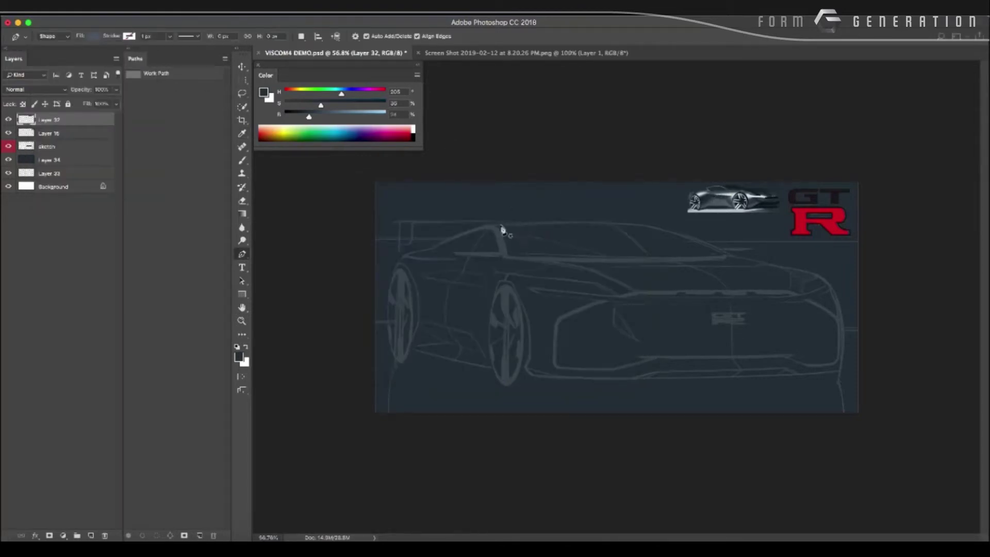
Start the body shape along the roofline and down the car's right edge.
drag(495, 225, 533, 225)
drag(634, 225, 830, 286)
click(830, 284)
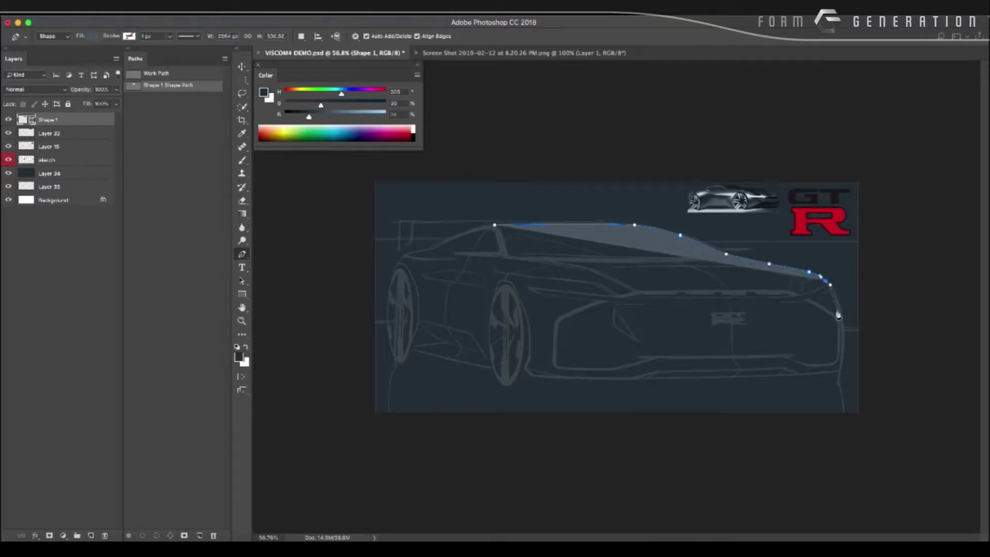
click(842, 326)
click(842, 352)
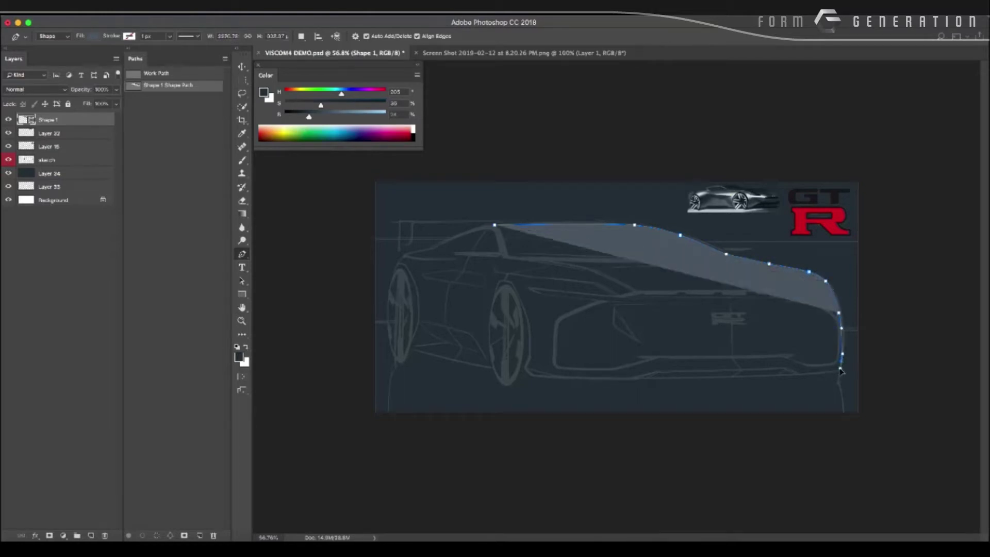
click(841, 369)
click(837, 370)
Trace the car's lower edge and left end, closing Shape 1 at the upper left.
drag(673, 380, 612, 379)
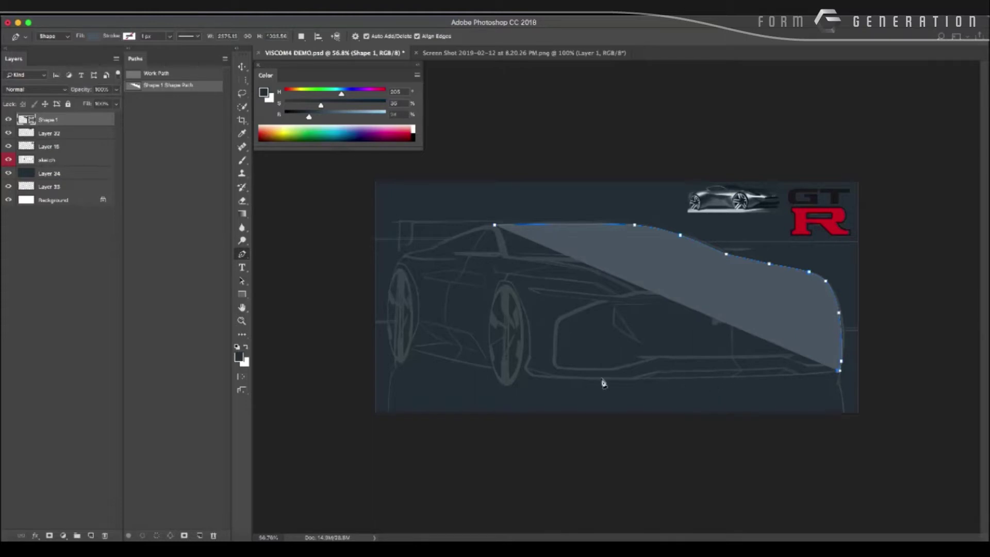
click(552, 379)
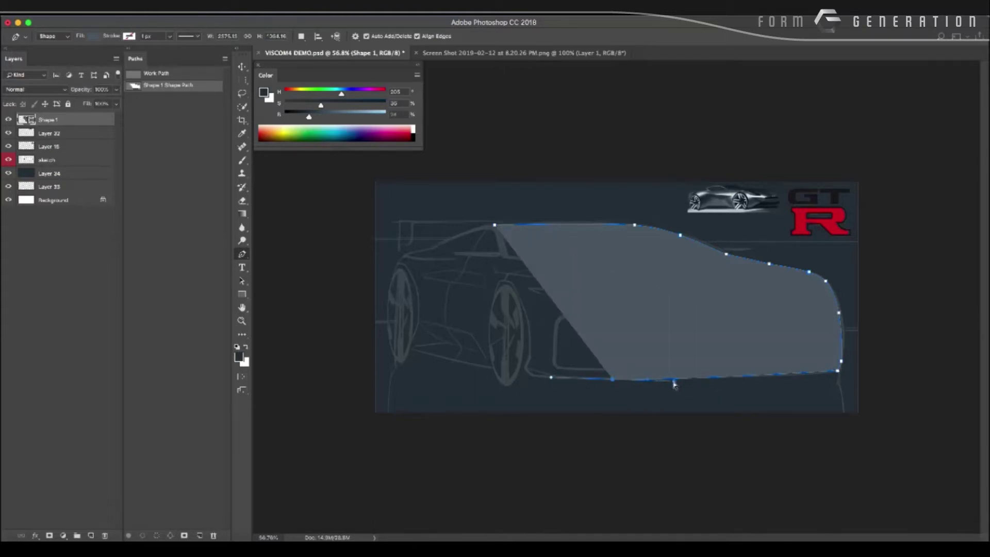
drag(673, 383, 734, 382)
click(528, 376)
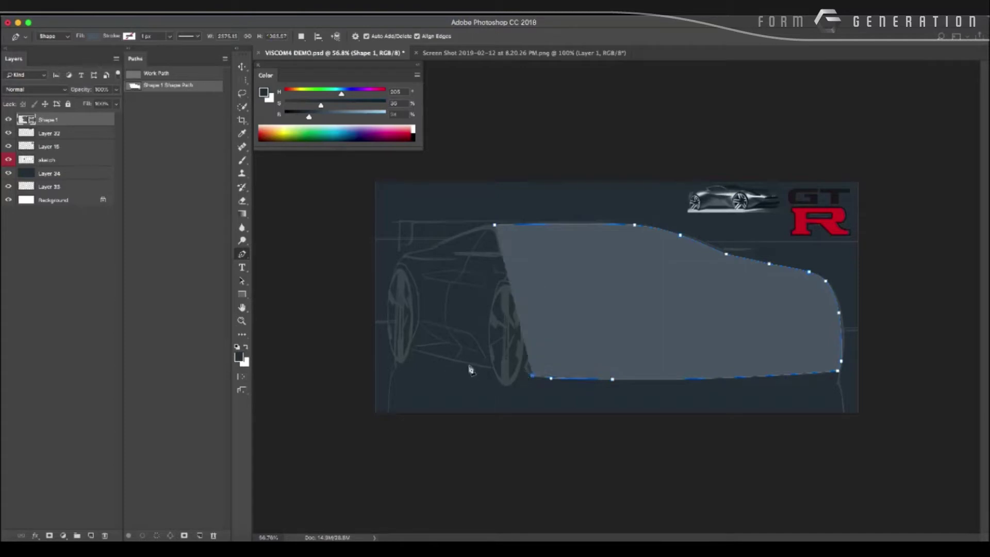
drag(470, 365, 440, 357)
click(407, 347)
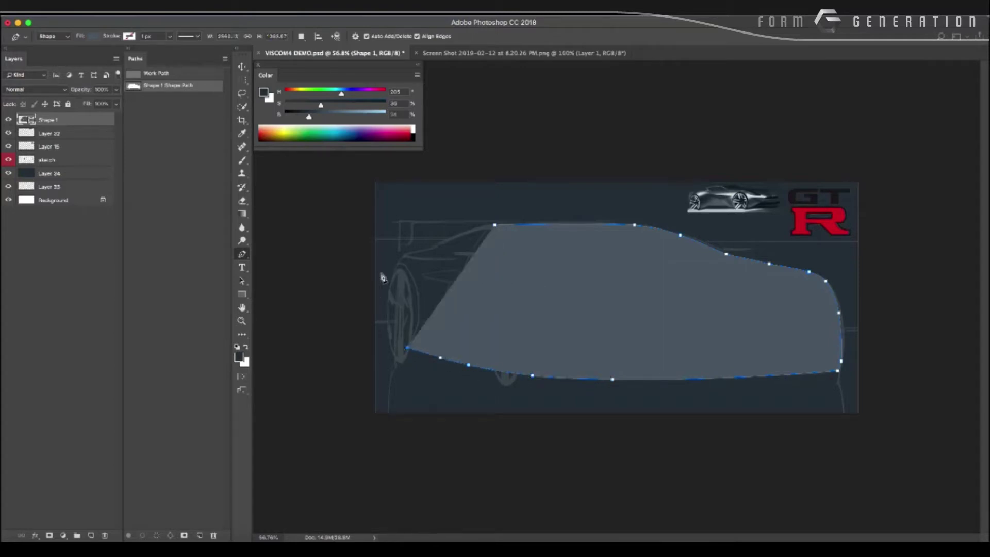
drag(394, 277, 395, 267)
click(403, 258)
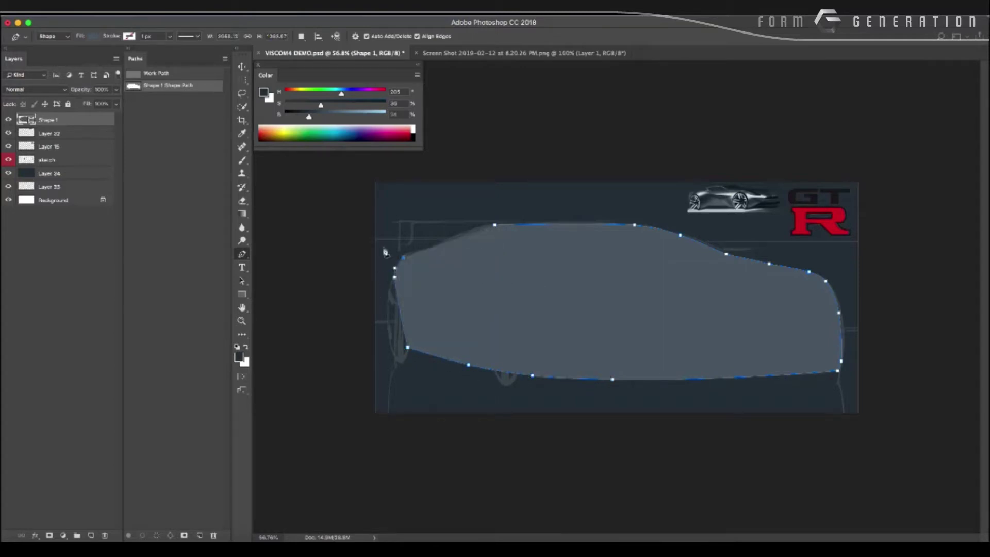
Set Shape 1 to 79% opacity and add anchors along the upper-left edge and roof.
drag(81, 91, 70, 91)
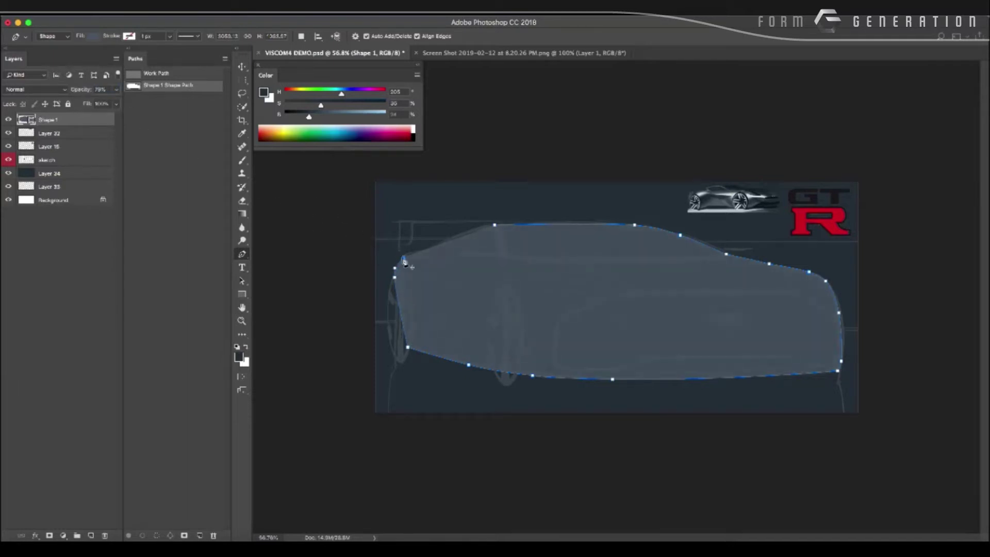
scroll(407, 263, up, 3)
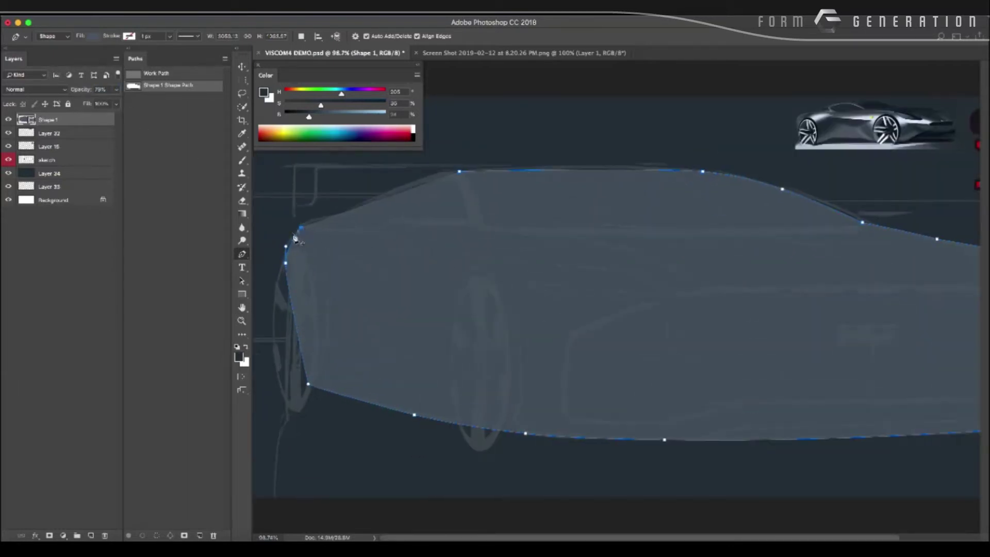
drag(287, 264, 282, 259)
click(371, 200)
click(432, 174)
click(446, 170)
click(417, 178)
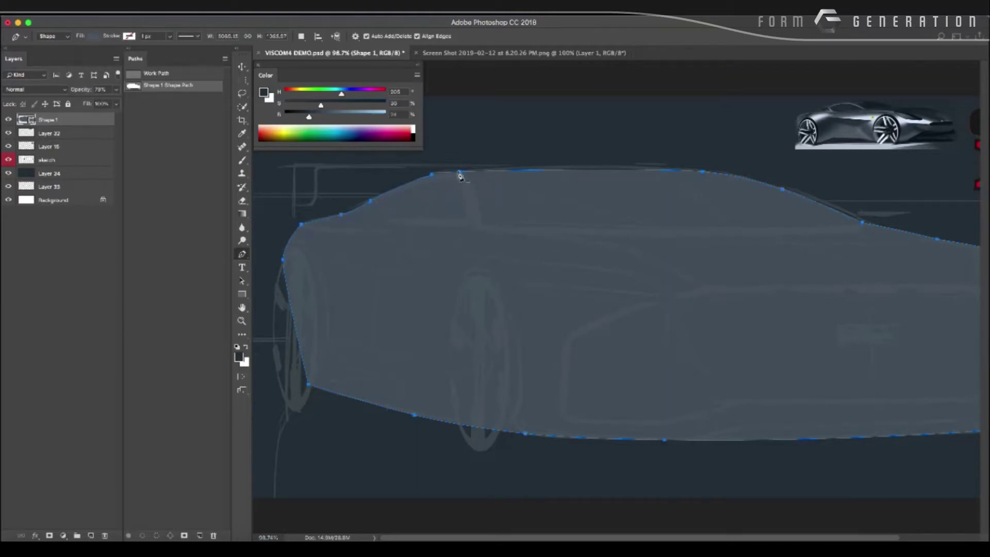
Reshape the roofline curve of Shape 1 to follow the sketch and finish the outline.
scroll(395, 206, up, 2)
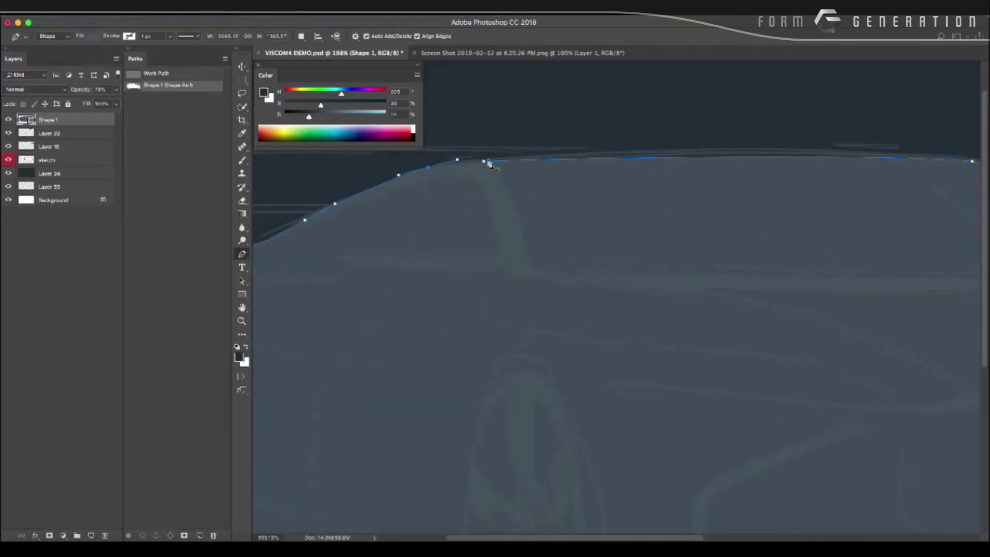
click(483, 162)
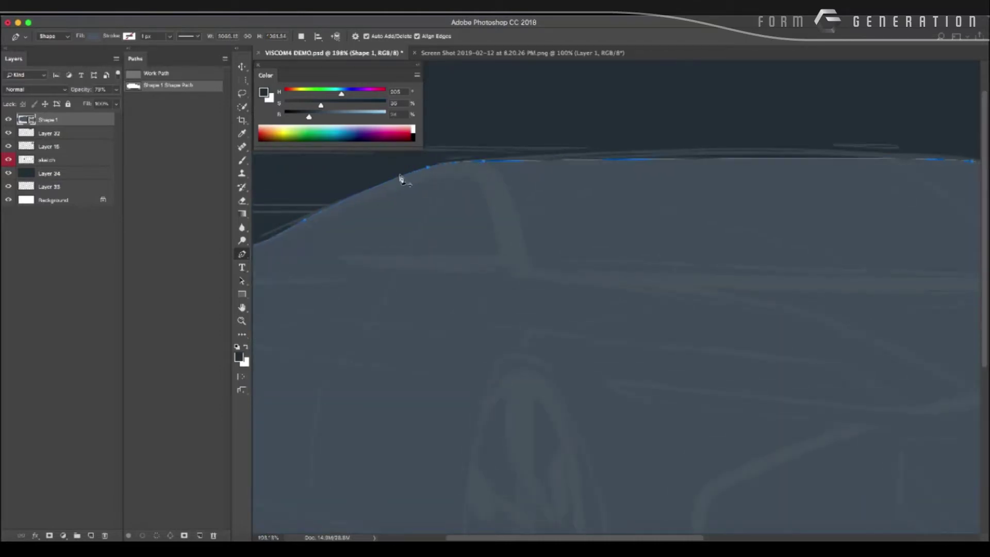
scroll(435, 169, down, 5)
scroll(446, 173, up, 4)
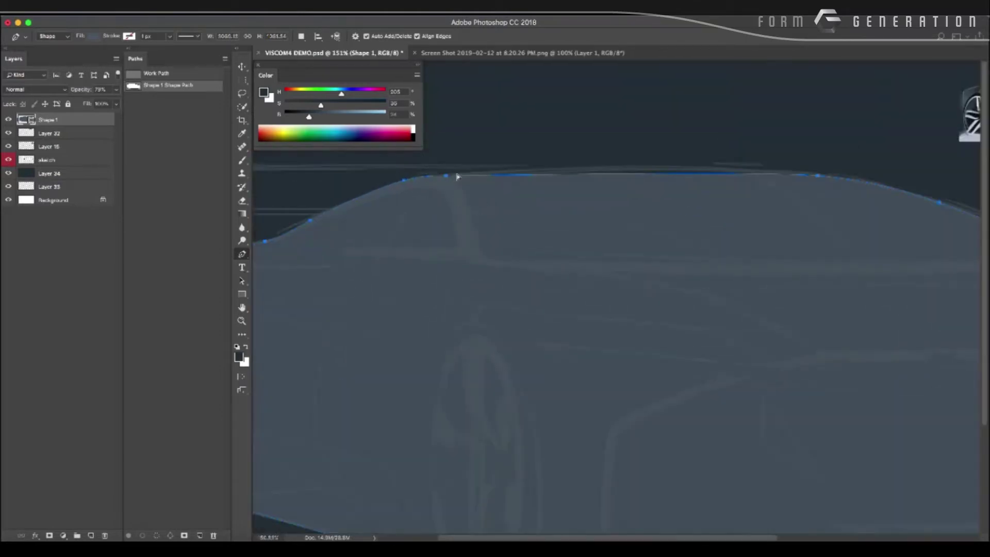
drag(456, 177, 548, 155)
drag(437, 187, 567, 166)
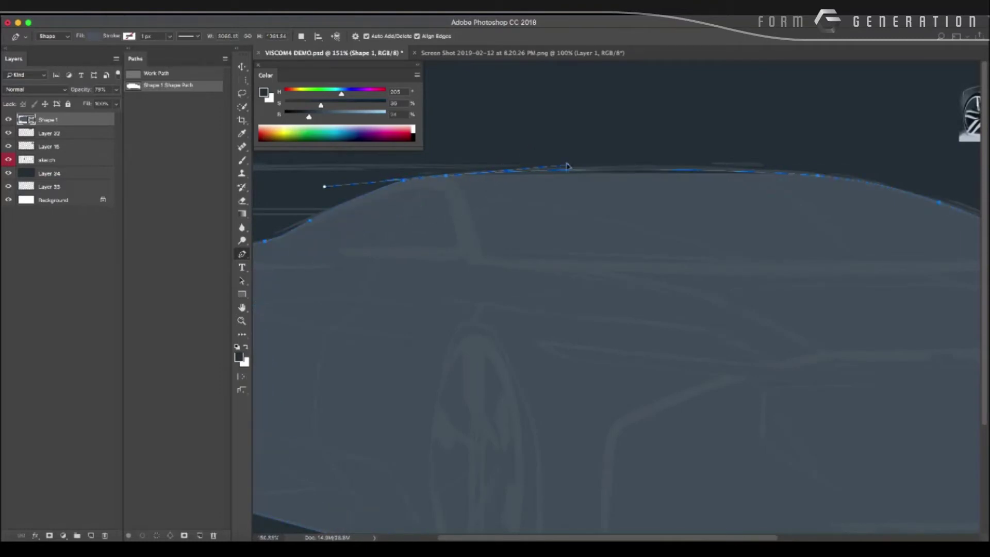
drag(335, 186, 403, 180)
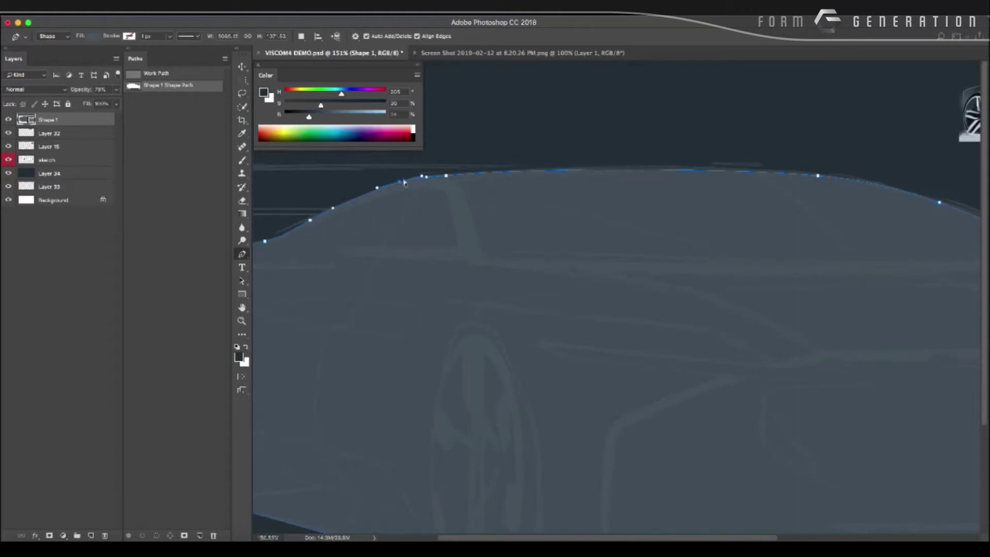
drag(404, 183, 459, 173)
key(Return)
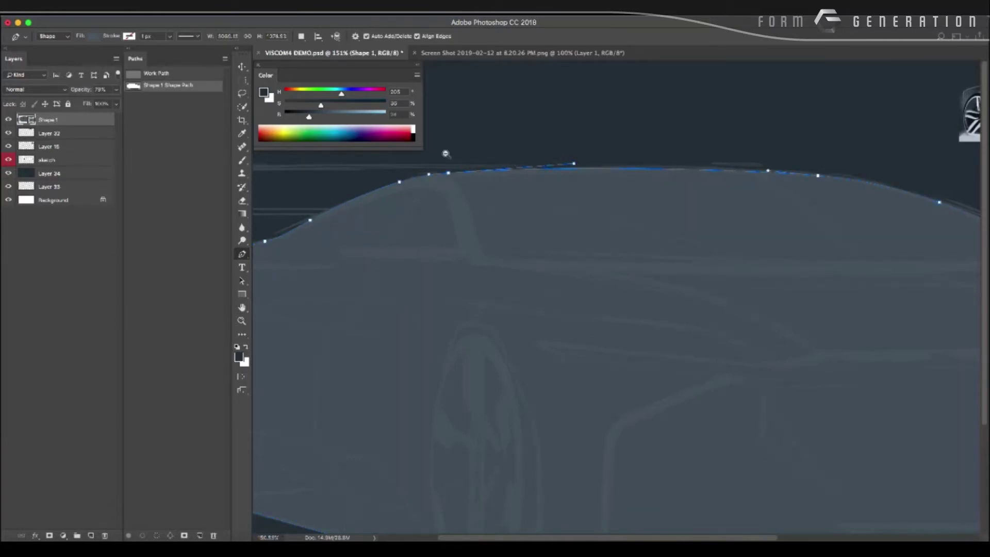
key(ctrl+0)
click(194, 324)
scroll(373, 331, down, 3)
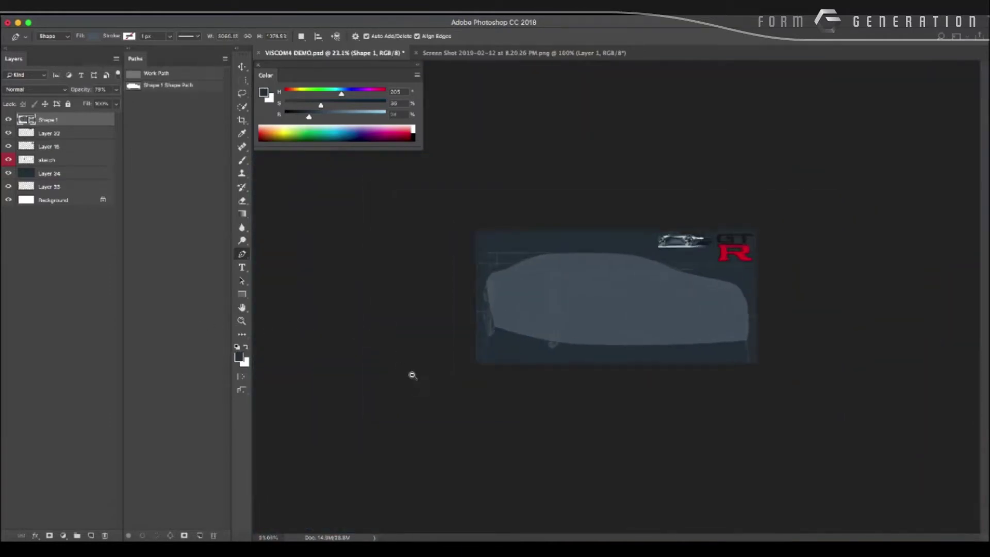
scroll(411, 376, up, 3)
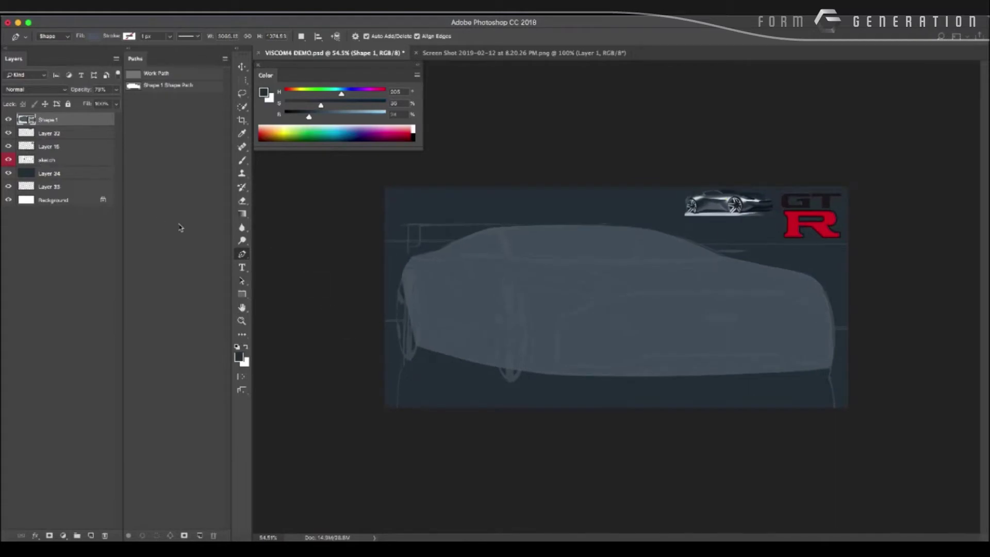
Create Layer 35 and clip it to the Shape 1 body layer.
key(ctrl+shift+n)
key(Return)
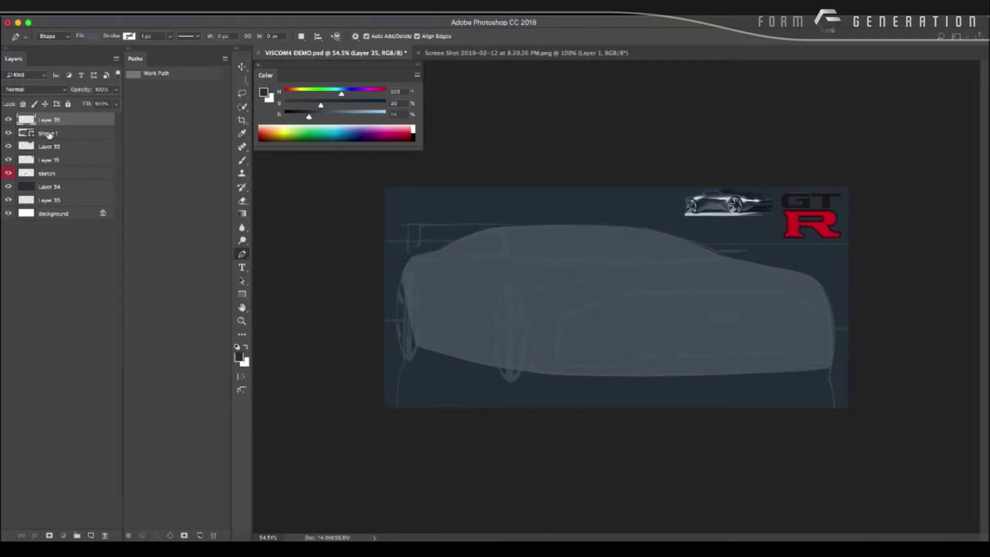
click(50, 135)
click(66, 122)
alt+click(51, 126)
Delete the small reference car image (Layer 32) beside the GT-R logo.
key(b)
alt+click(515, 267)
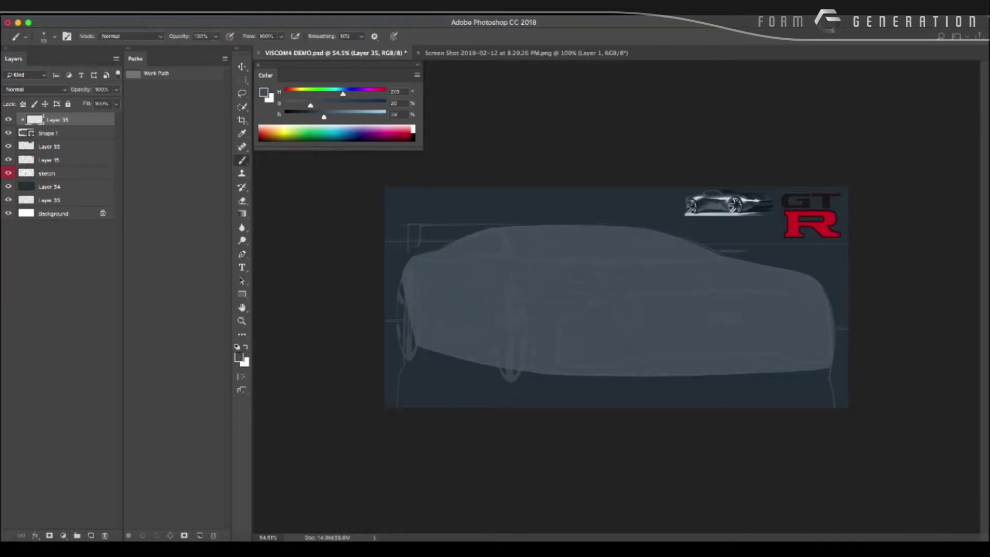
right_click(499, 249)
key(Escape)
key(alt+bracketleft)
key(alt+bracketleft)
key(ctrl+b)
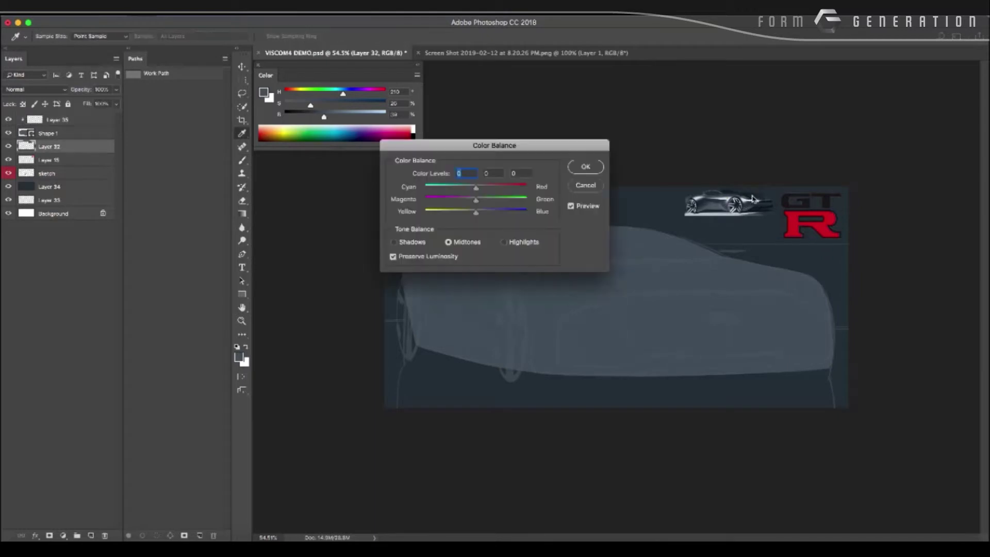
key(Escape)
key(v)
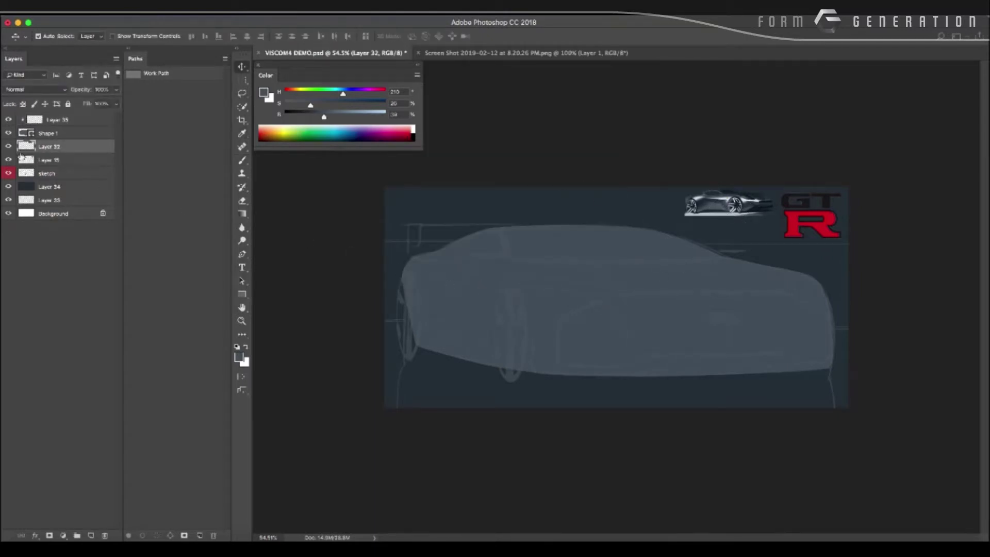
key(BackSpace)
key(b)
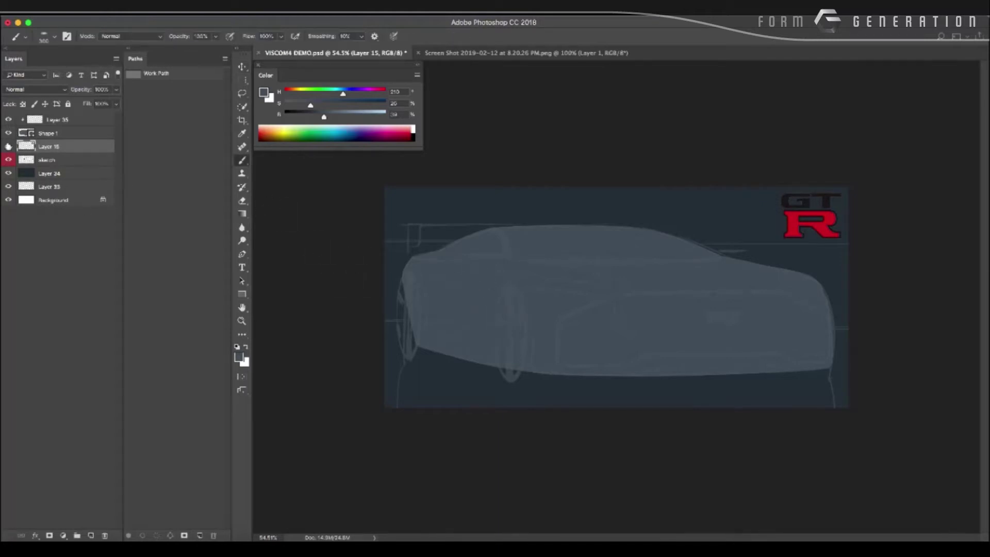
click(46, 121)
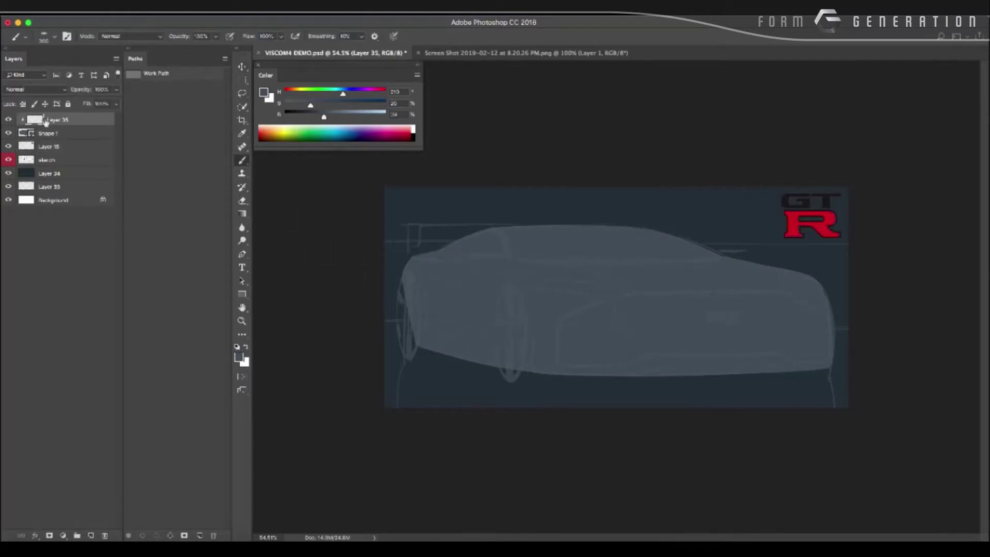
Sample a darker blue-grey and shade the car body from roof to rear and lower body.
click(240, 362)
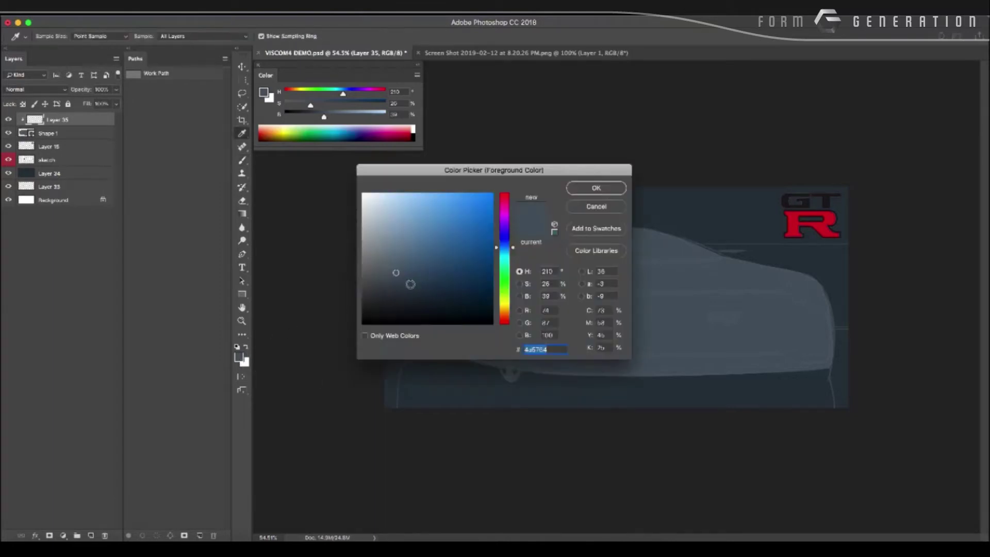
key(Return)
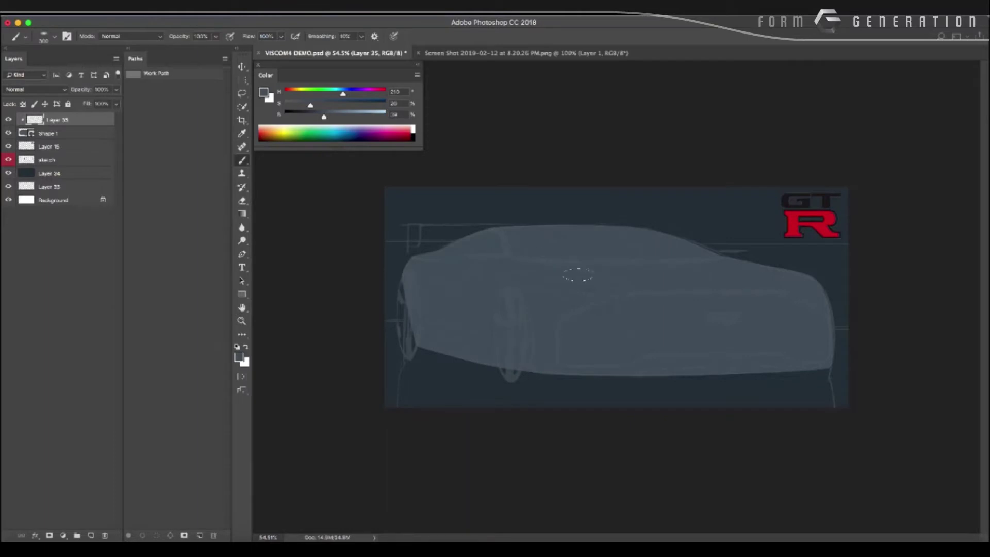
alt+click(590, 253)
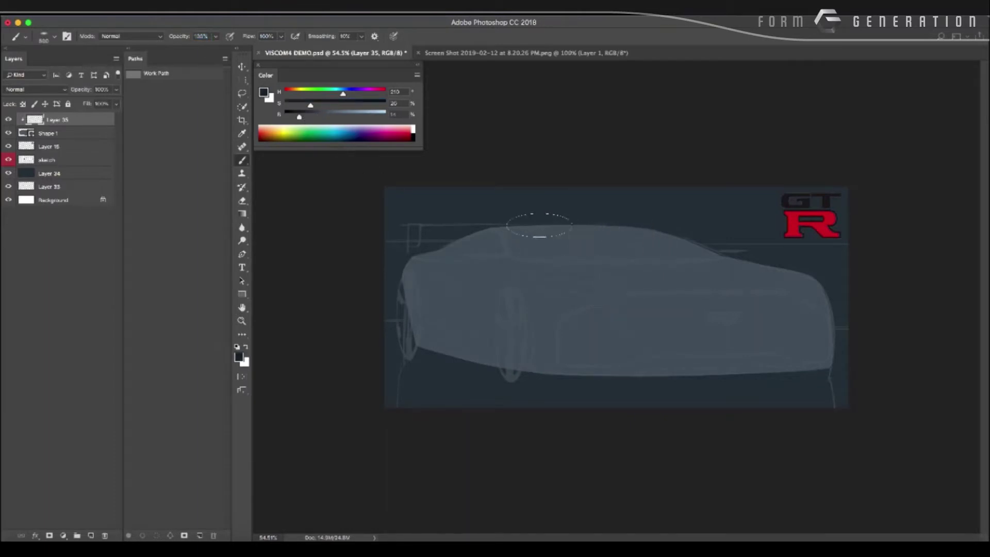
drag(595, 223, 756, 281)
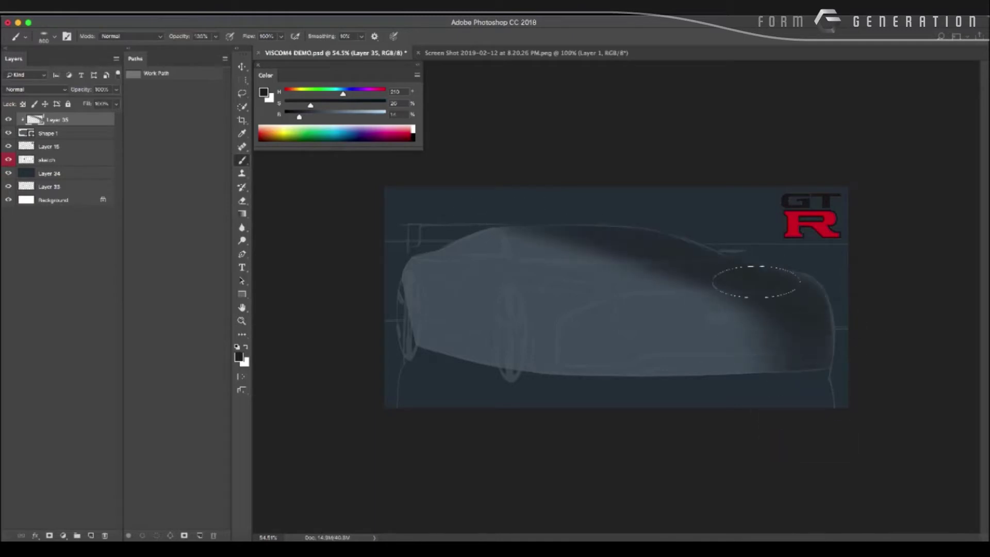
key(bracketright)
key(bracketright)
key(bracketright)
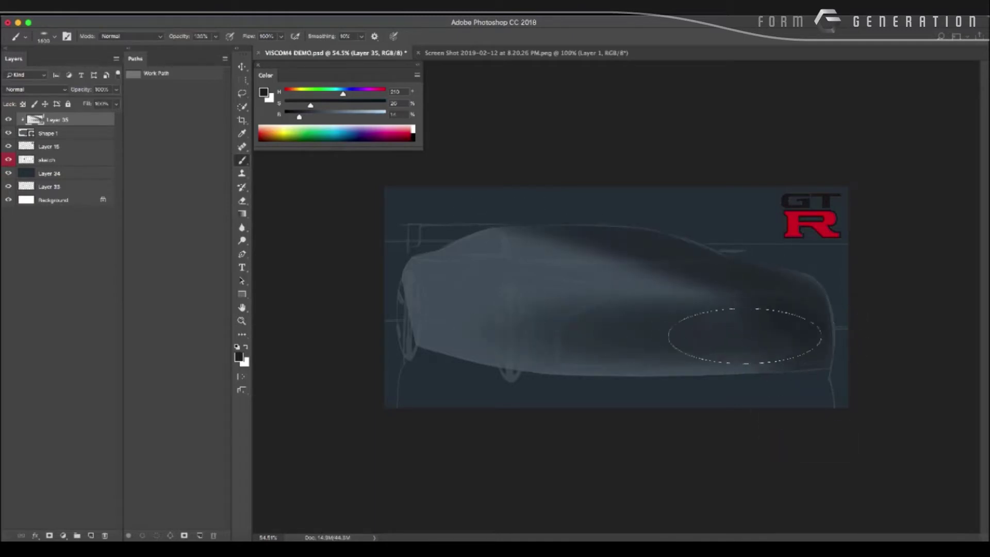
mouse_move(763, 336)
mouse_down()
mouse_move(597, 342)
mouse_move(806, 371)
mouse_up()
Darken the front fender and bumper area, then add new Layer 36.
key(bracketleft)
key(bracketleft)
key(bracketleft)
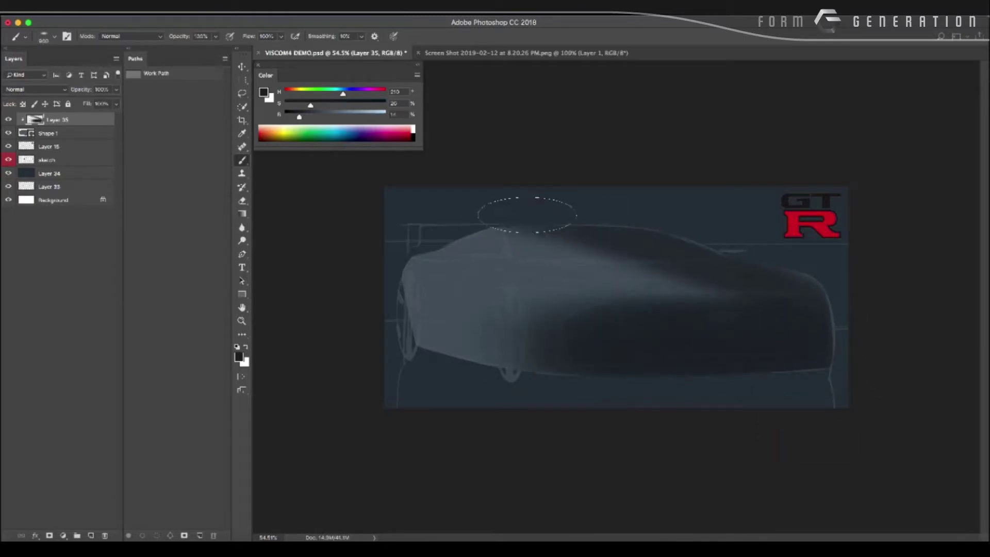
key(bracketleft)
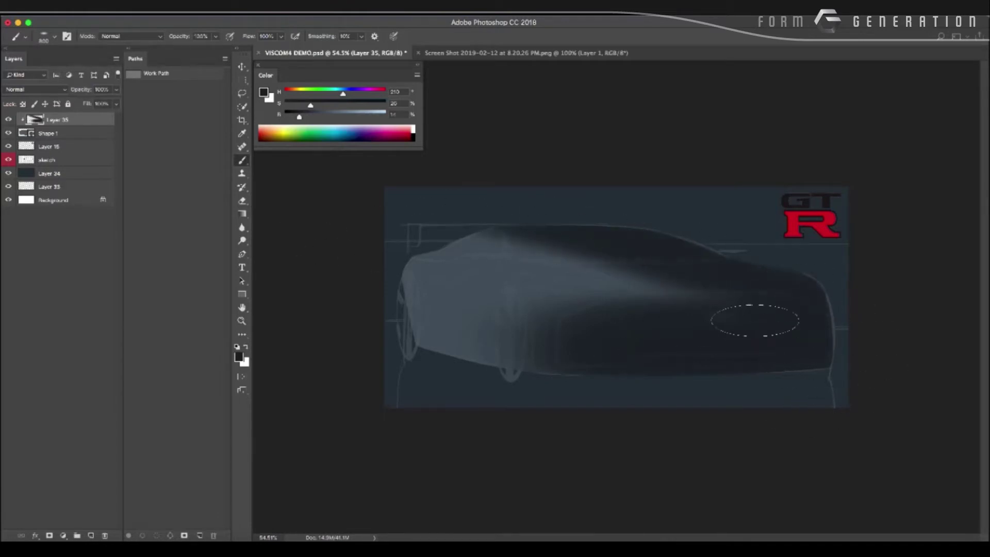
key(bracketright)
key(bracketright)
key(bracketright)
drag(407, 301, 454, 329)
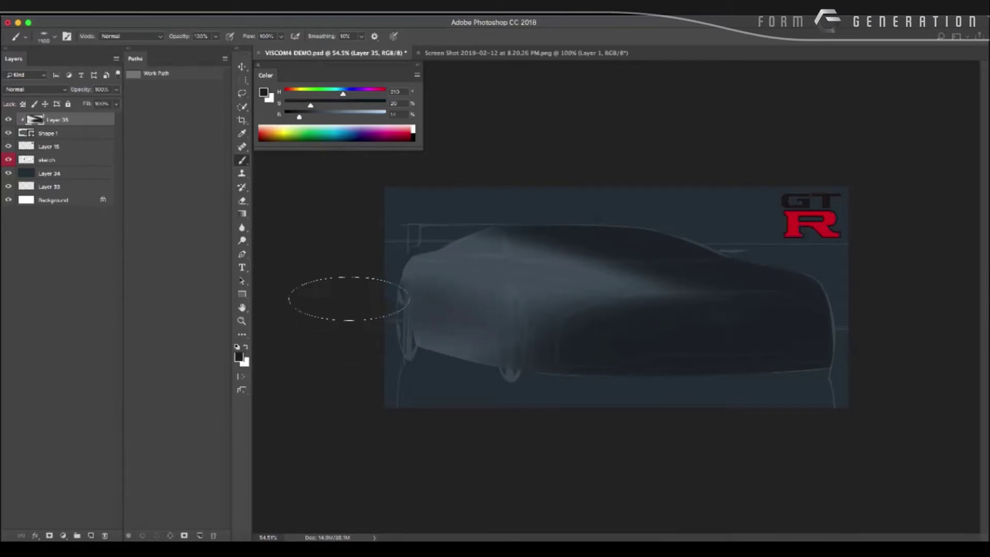
mouse_move(338, 301)
mouse_down()
mouse_move(371, 327)
mouse_move(514, 348)
mouse_up()
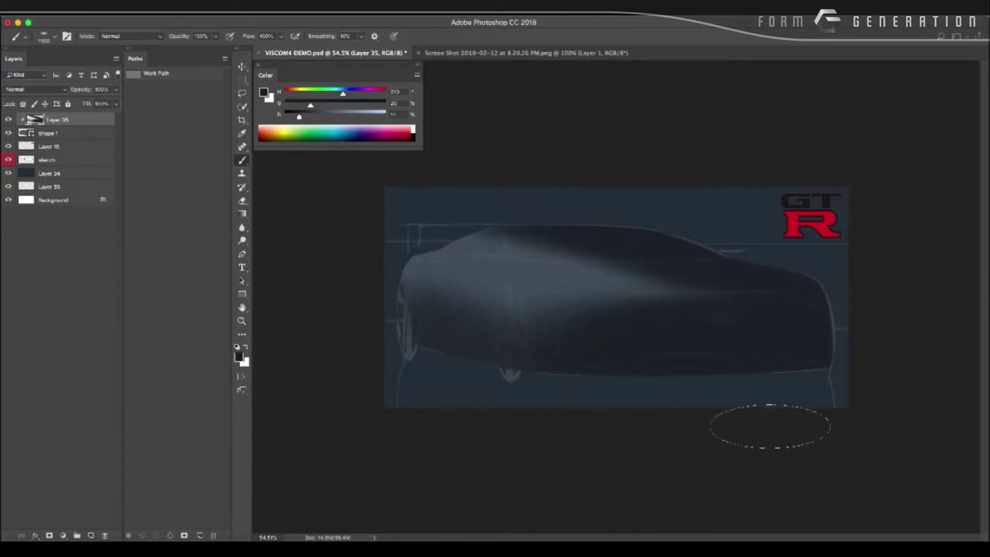
key(ctrl+shift+n)
key(Return)
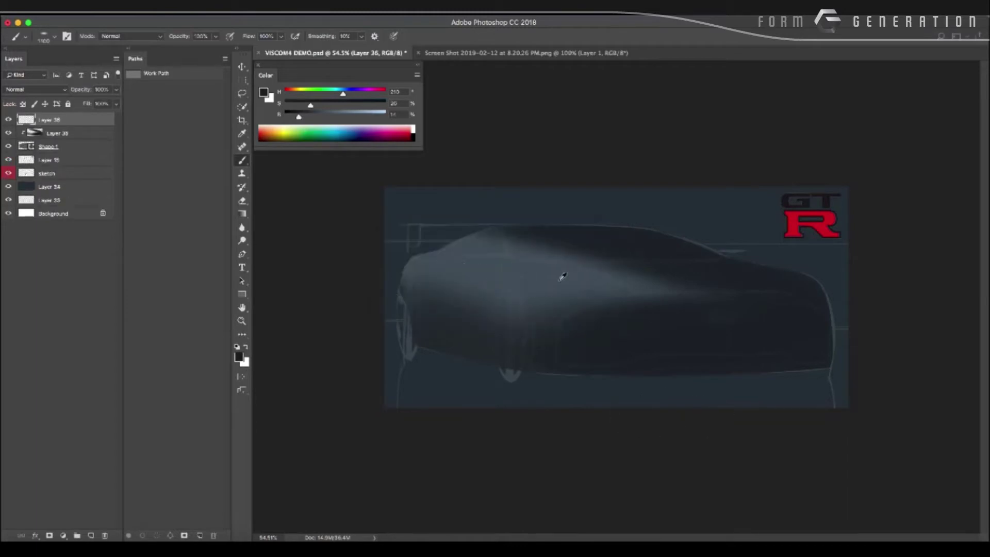
Clip Layer 36 to the layer below and choose a lighter blue paint colour.
alt+click(561, 278)
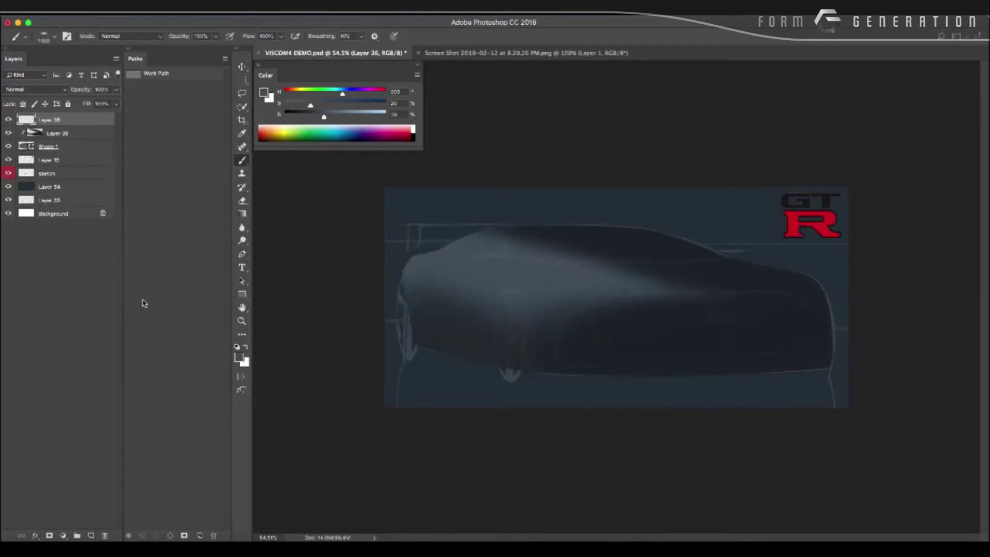
key(ctrl+alt+g)
click(239, 356)
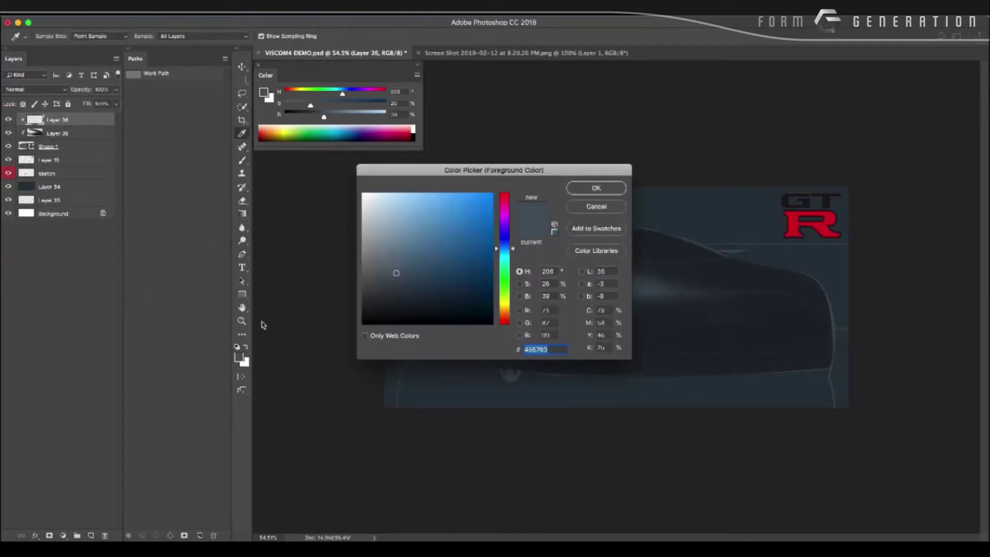
drag(485, 164, 766, 335)
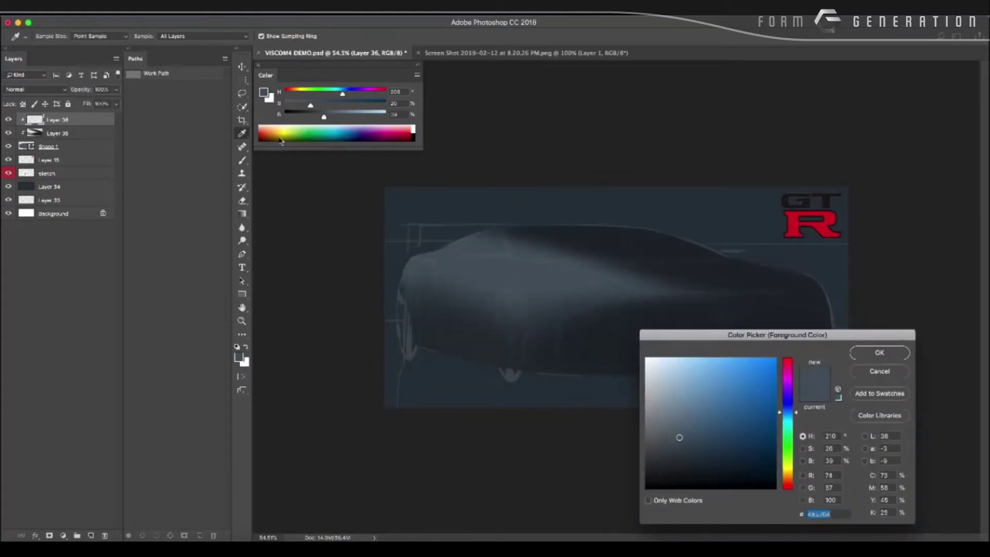
key(Return)
key(b)
drag(324, 116, 379, 120)
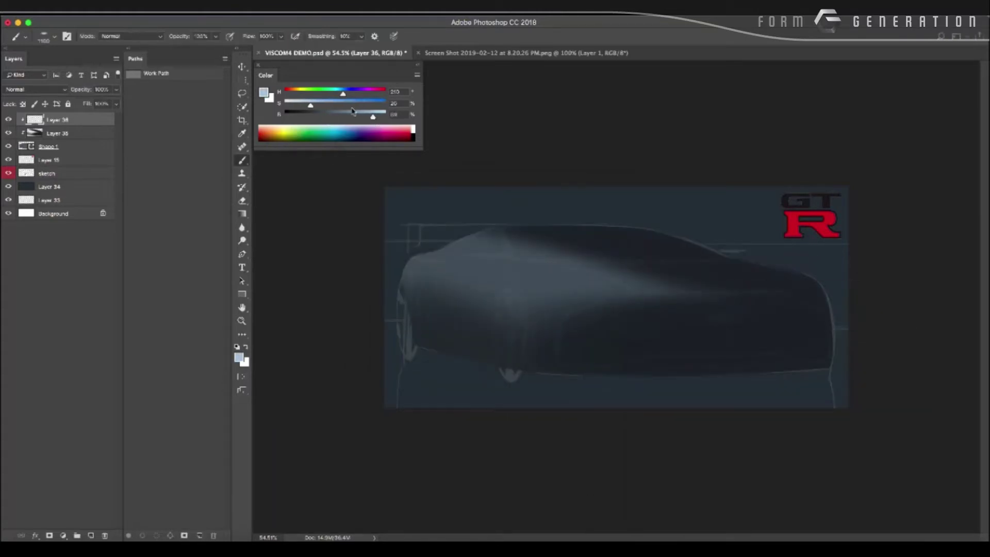
Brush a soft light-blue body highlight, move it below Layer 35, and add clipped Layer 37.
mouse_move(530, 287)
mouse_down()
mouse_move(567, 291)
mouse_move(578, 307)
mouse_up()
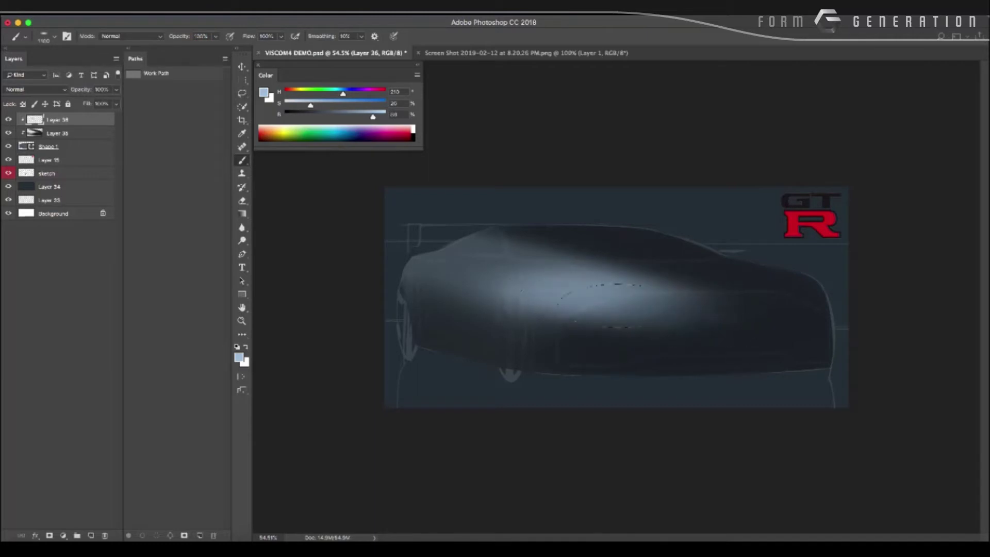
key(ctrl+bracketleft)
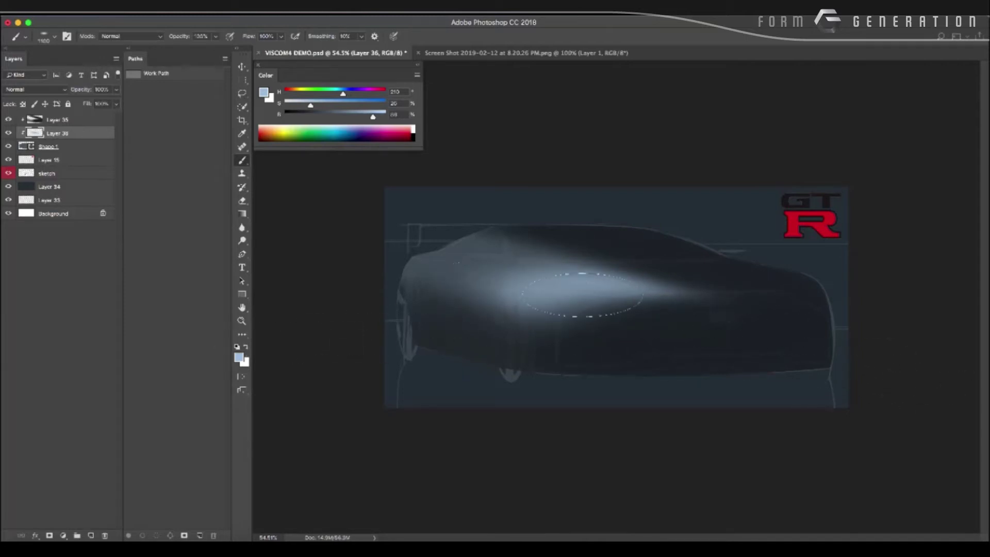
mouse_move(613, 309)
mouse_down()
mouse_move(422, 308)
mouse_move(456, 301)
mouse_up()
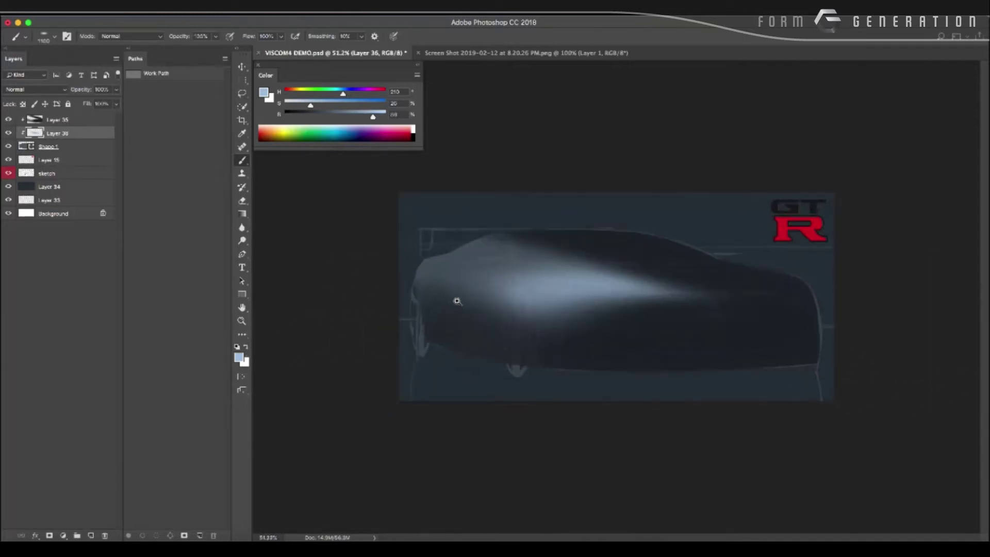
key(ctrl+shift+n)
key(Return)
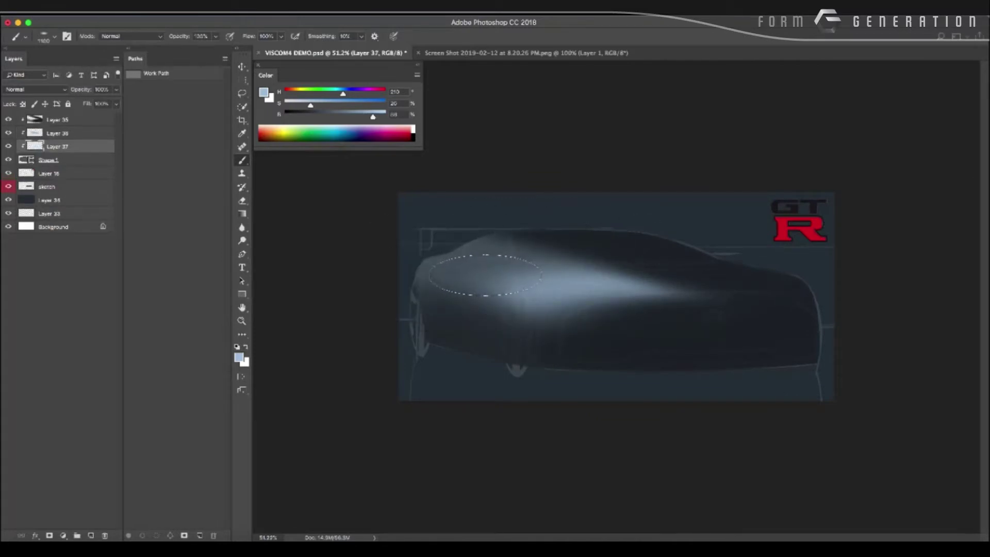
Choose a light purple and tint the rear upper body with it.
click(240, 357)
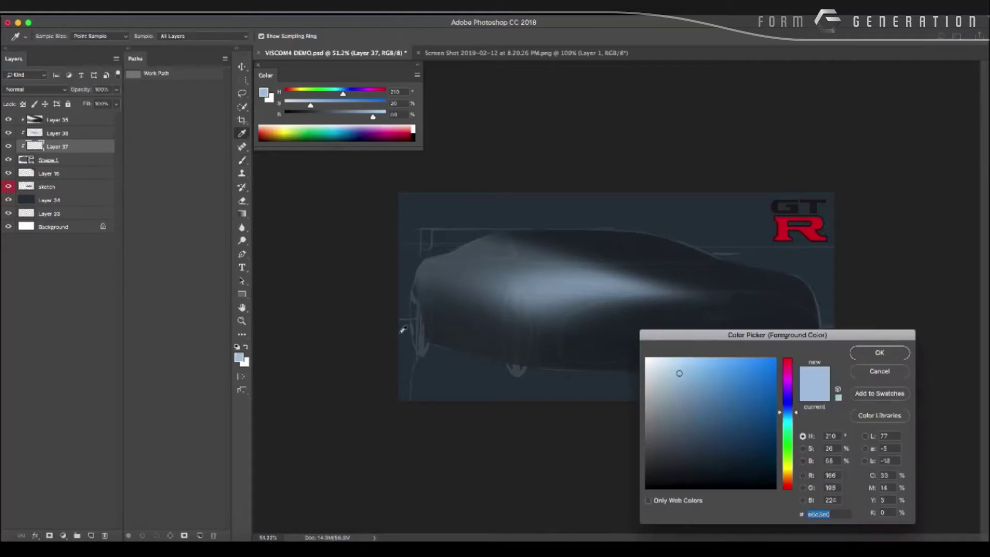
click(691, 457)
click(879, 349)
drag(348, 94, 380, 94)
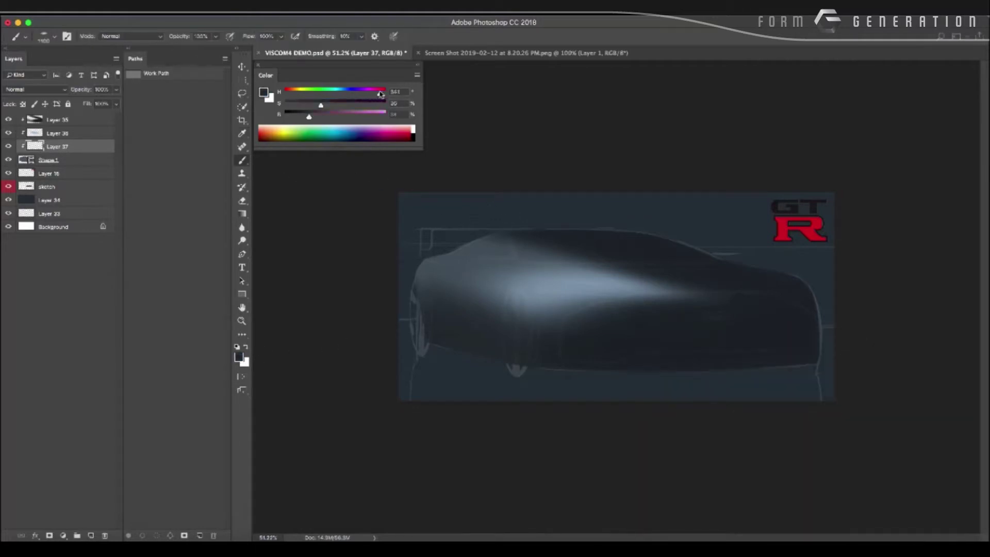
mouse_move(334, 116)
mouse_down()
mouse_move(370, 116)
mouse_move(351, 95)
mouse_up()
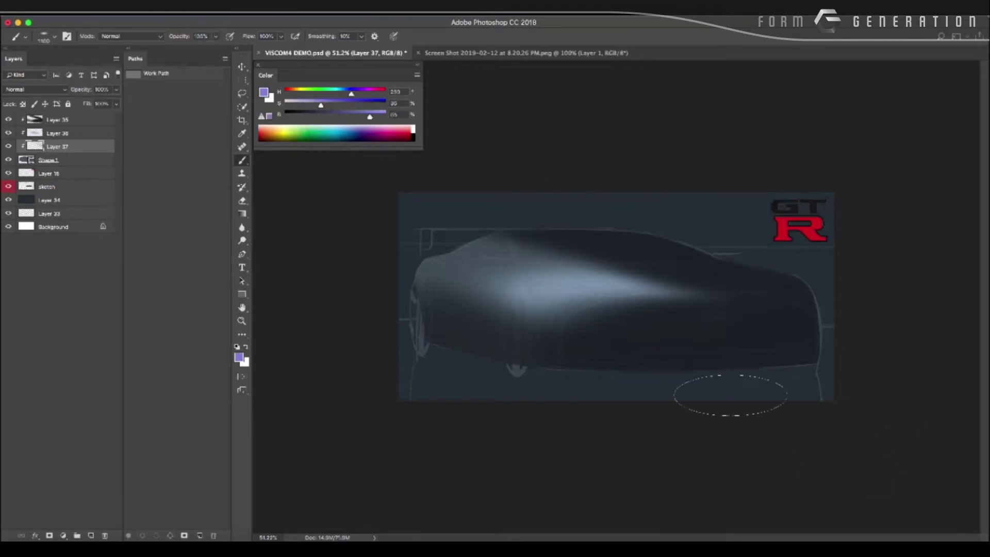
drag(735, 401, 730, 395)
Brush brighter purple along the car roof with a 700-size brush.
key(bracketleft)
key(bracketleft)
key(bracketleft)
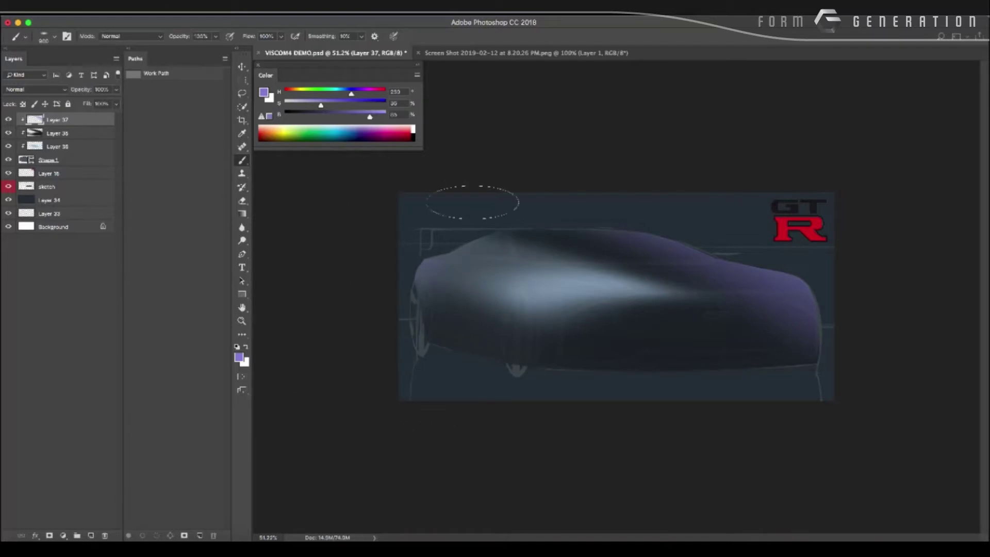
key(bracketright)
key(bracketright)
key(bracketleft)
key(bracketleft)
key(bracketleft)
drag(758, 257, 584, 242)
Pick a soft eraser preset, then close an accidental blank Untitled-1 document.
key(e)
right_click(550, 276)
double_click(651, 379)
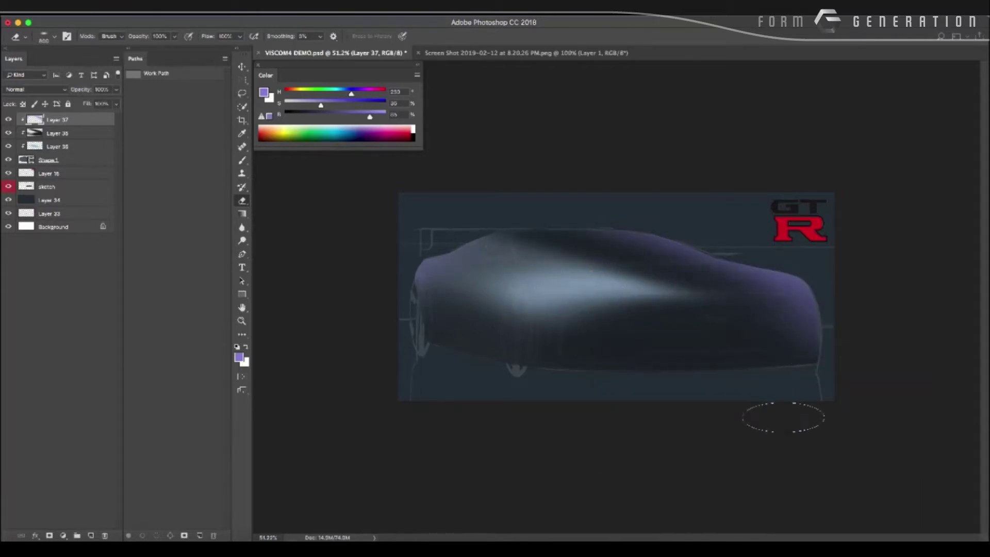
key(ctrl+n)
key(Return)
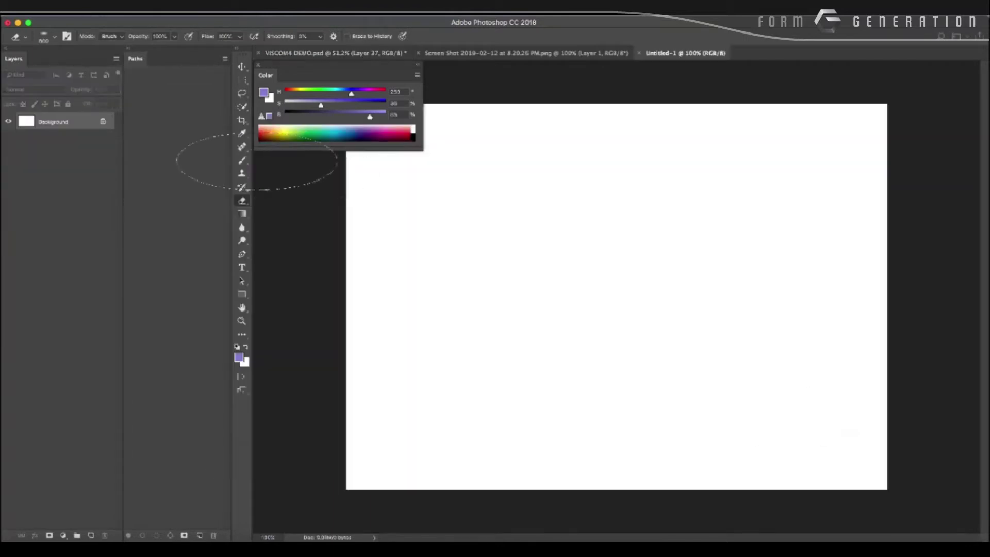
click(464, 53)
click(686, 52)
click(639, 53)
click(335, 53)
Add Layer 38 and darken the car's front end with a sampled dark blue.
key(ctrl+shift+n)
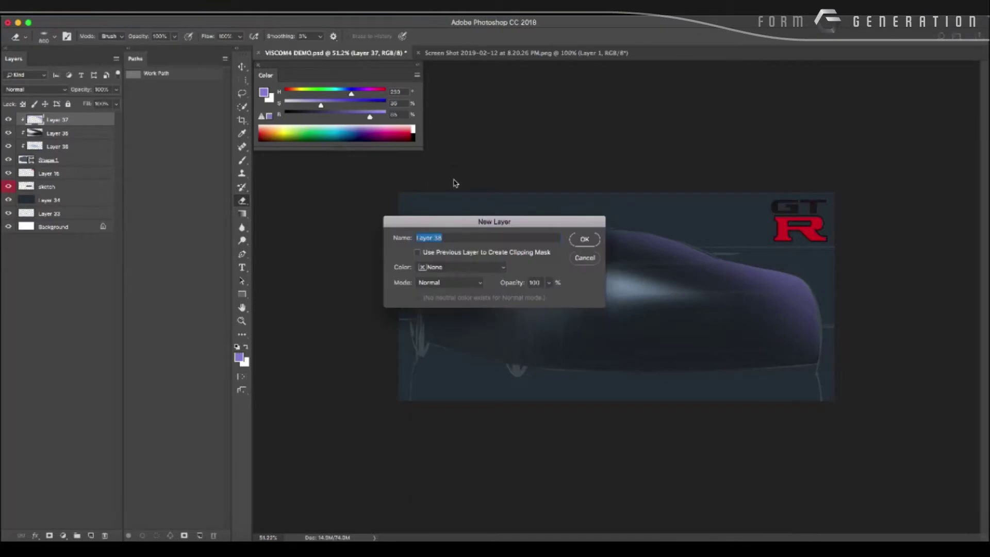
key(Return)
key(b)
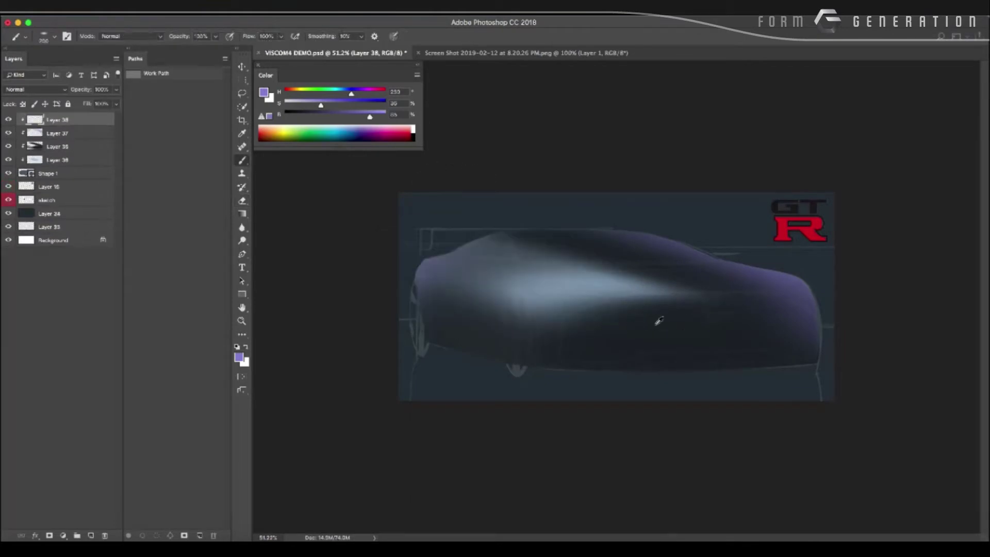
alt+click(657, 322)
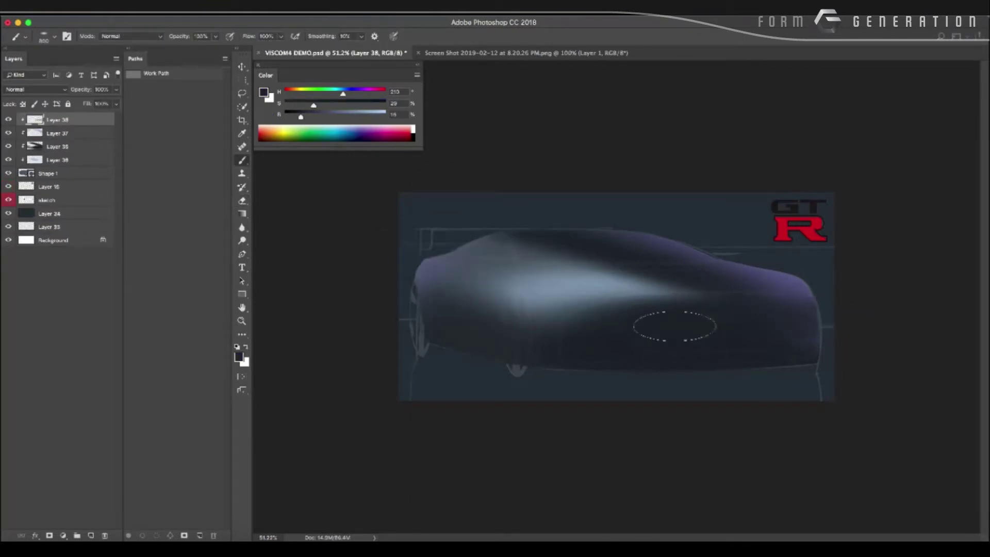
drag(660, 326, 774, 321)
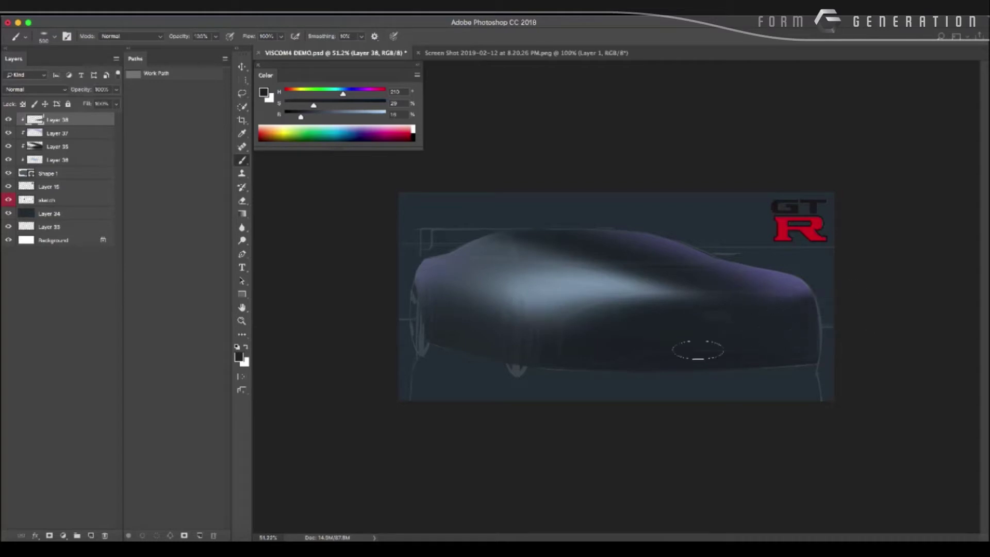
key(bracketleft)
key(bracketleft)
Switch to the Pen tool and zoom in on the car.
key(p)
mouse_move(580, 305)
mouse_down()
mouse_move(500, 312)
mouse_move(493, 320)
mouse_move(531, 323)
mouse_move(484, 321)
mouse_move(533, 325)
mouse_move(475, 323)
mouse_move(457, 338)
mouse_up()
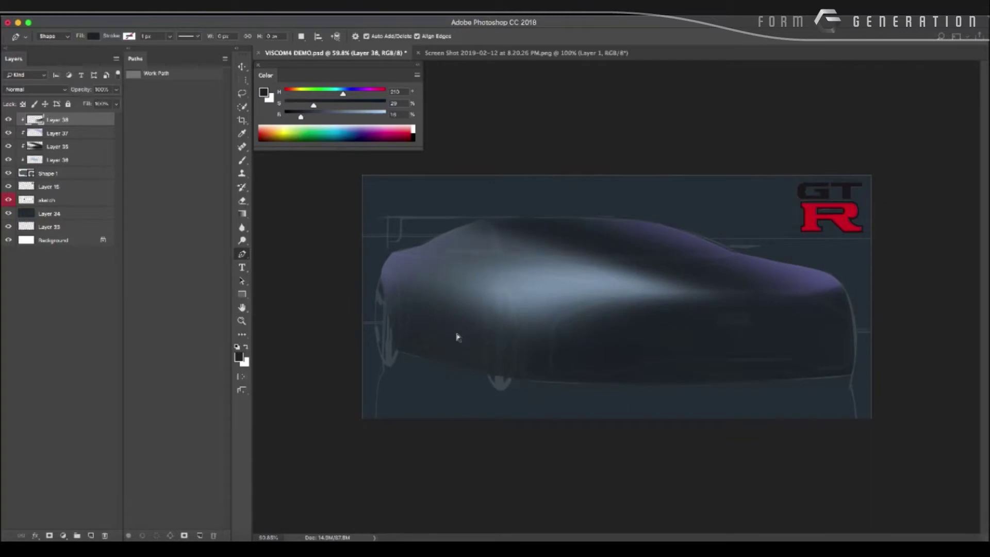
key(ctrl+shift+n)
key(Escape)
Set the Pen shape fill to a near-black blue and zoom in.
click(93, 37)
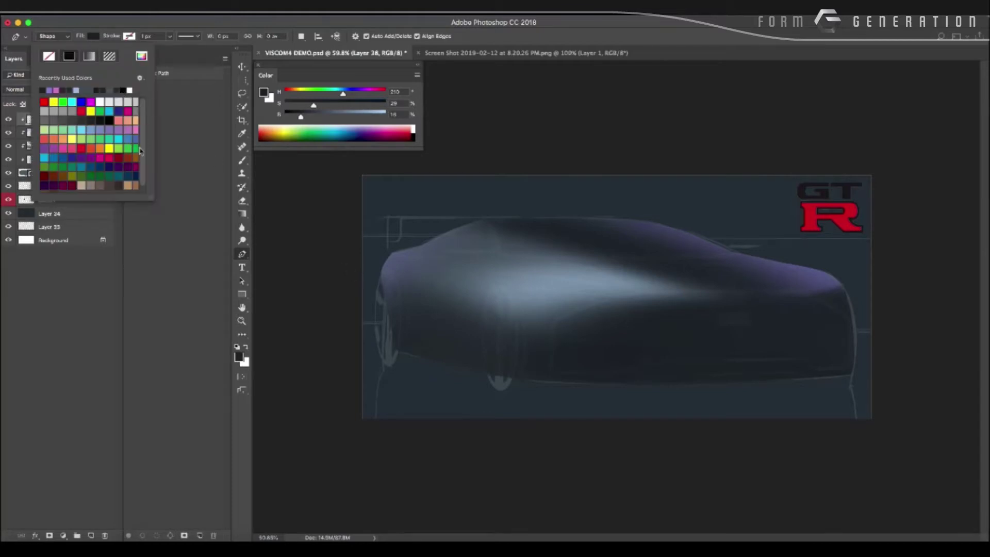
click(140, 57)
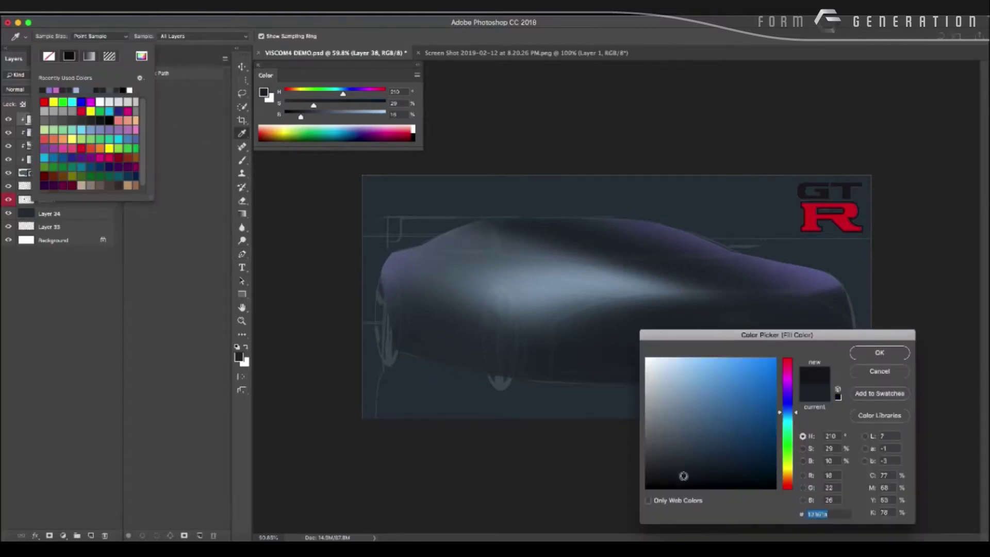
key(Return)
key(Return)
scroll(515, 350, up, 1)
scroll(515, 351, up, 1)
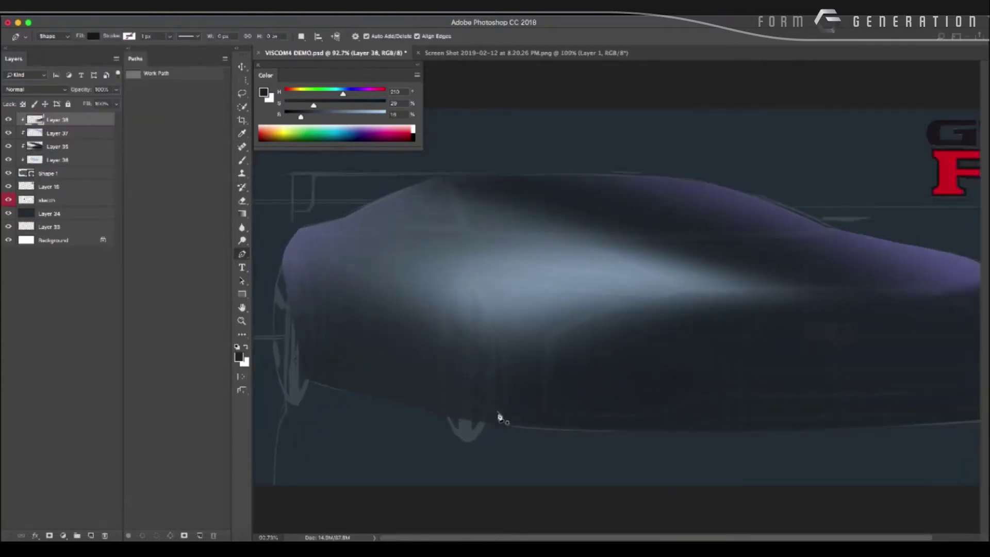
Place the first curved anchor points of the slanted vent above the front wheel.
click(499, 408)
click(505, 390)
drag(506, 347, 496, 327)
drag(471, 272, 453, 276)
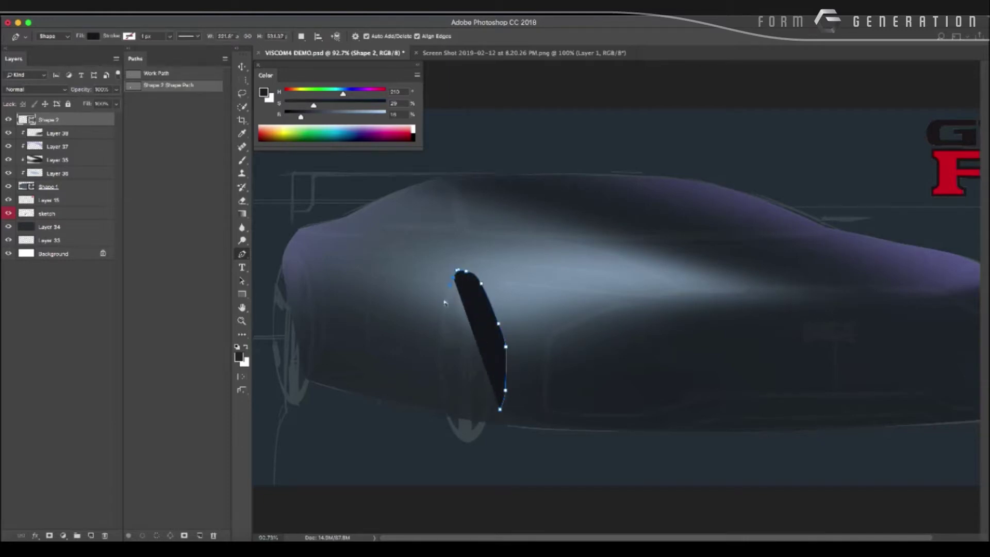
Finish the vent's left side and trace the outline up the front fender edge.
drag(440, 337, 439, 353)
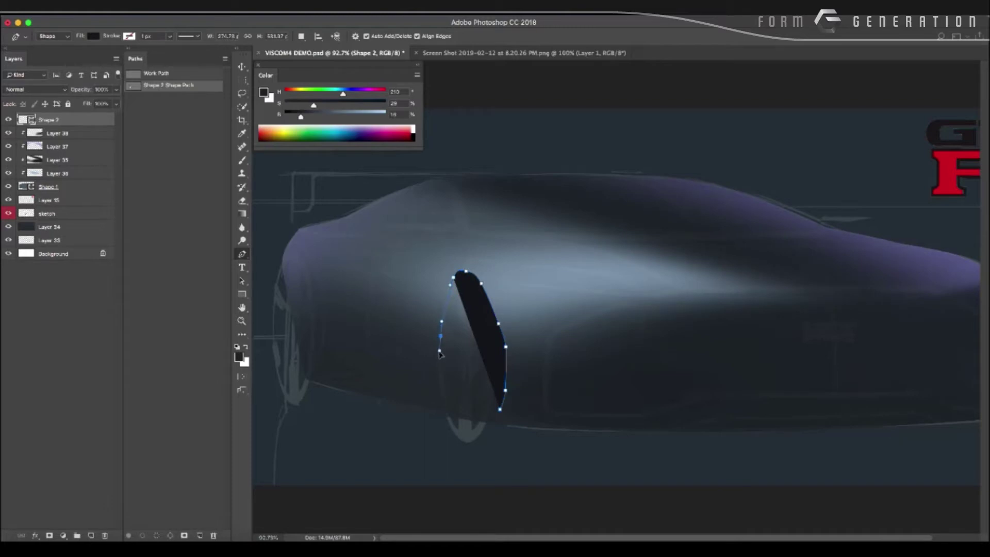
click(443, 413)
click(308, 380)
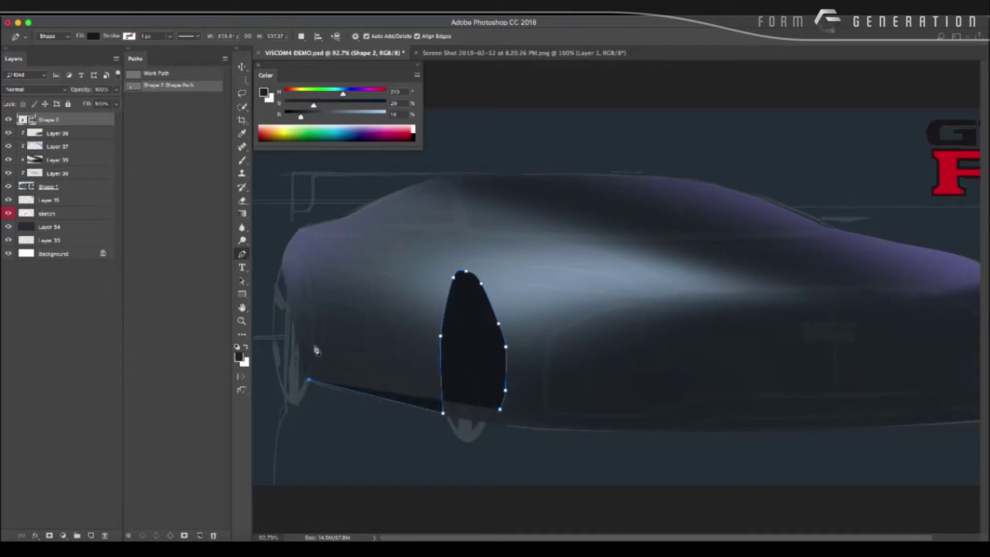
click(317, 357)
click(323, 344)
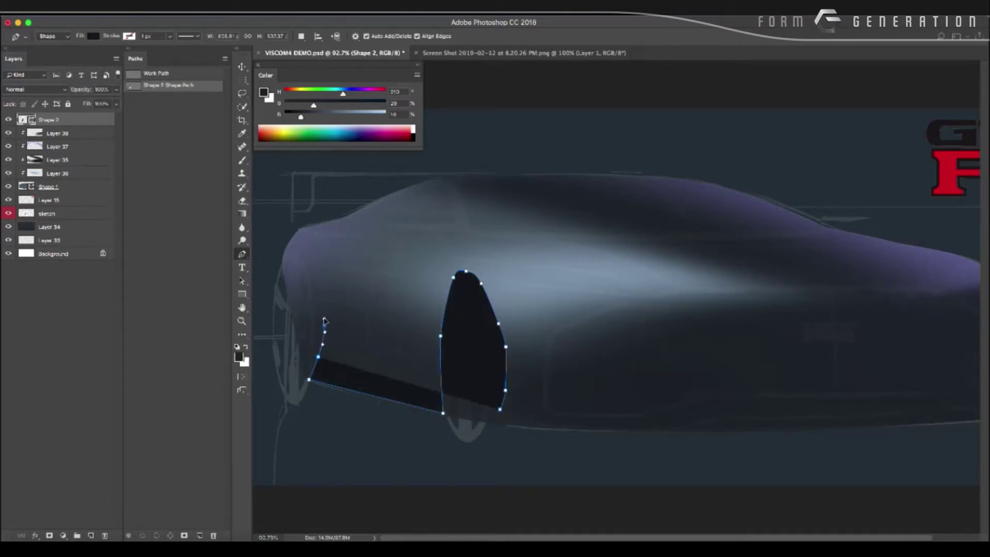
click(324, 317)
click(316, 270)
click(306, 249)
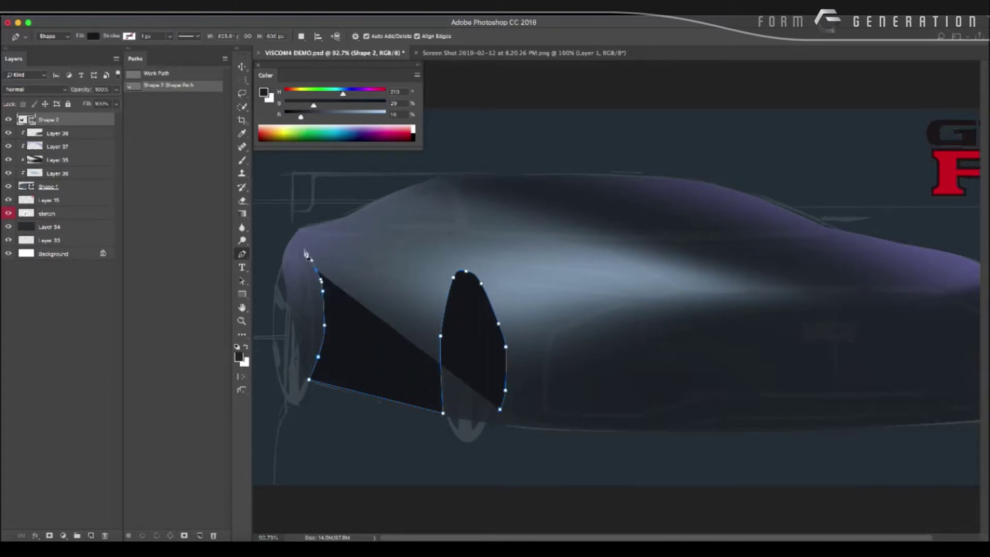
click(303, 244)
Carry the outline around the fender top and down toward the bottom.
click(291, 243)
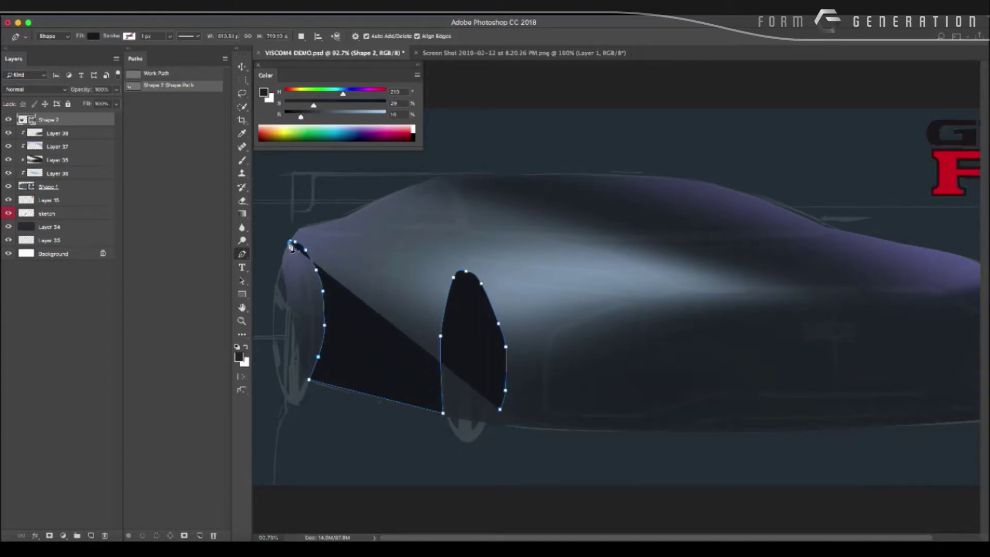
click(280, 269)
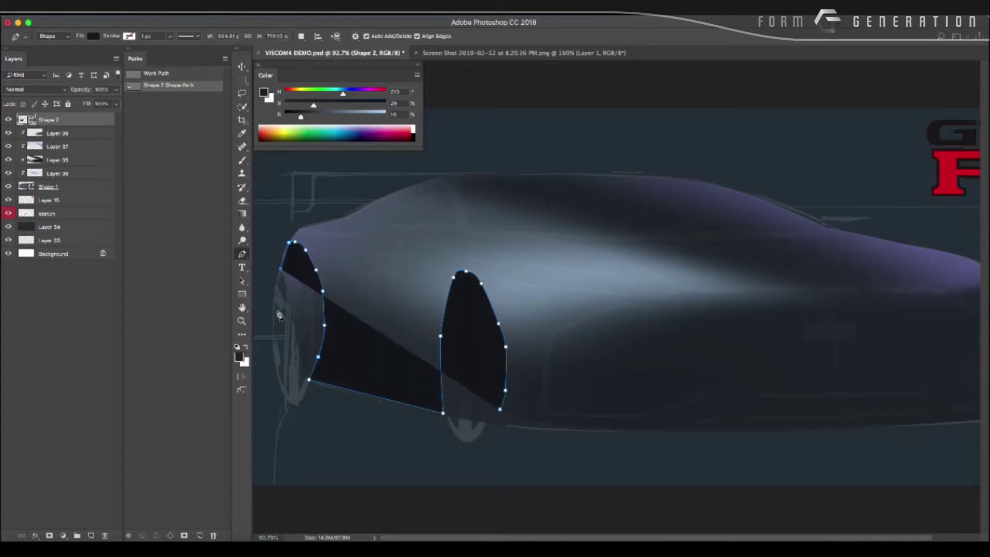
click(290, 401)
click(284, 416)
click(274, 468)
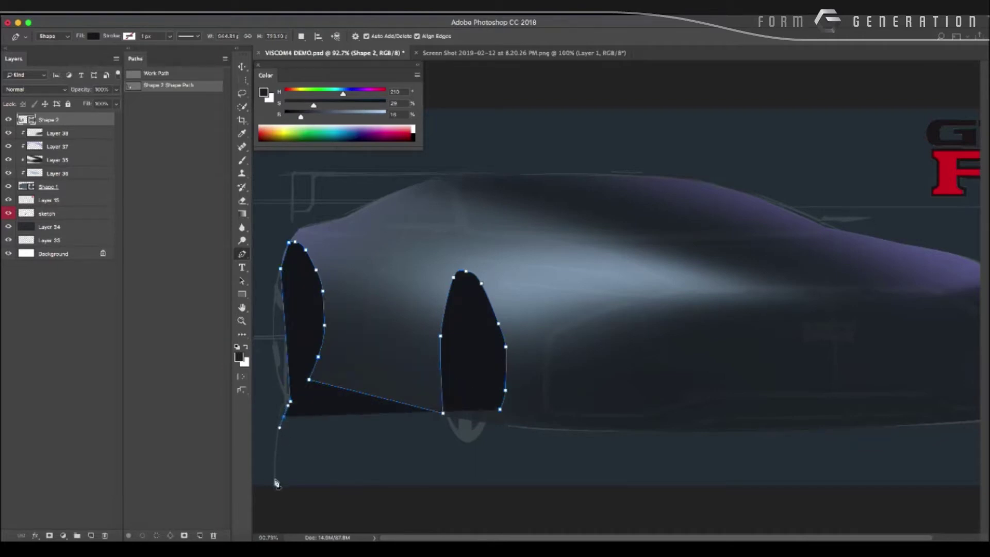
click(278, 517)
scroll(324, 420, down, 3)
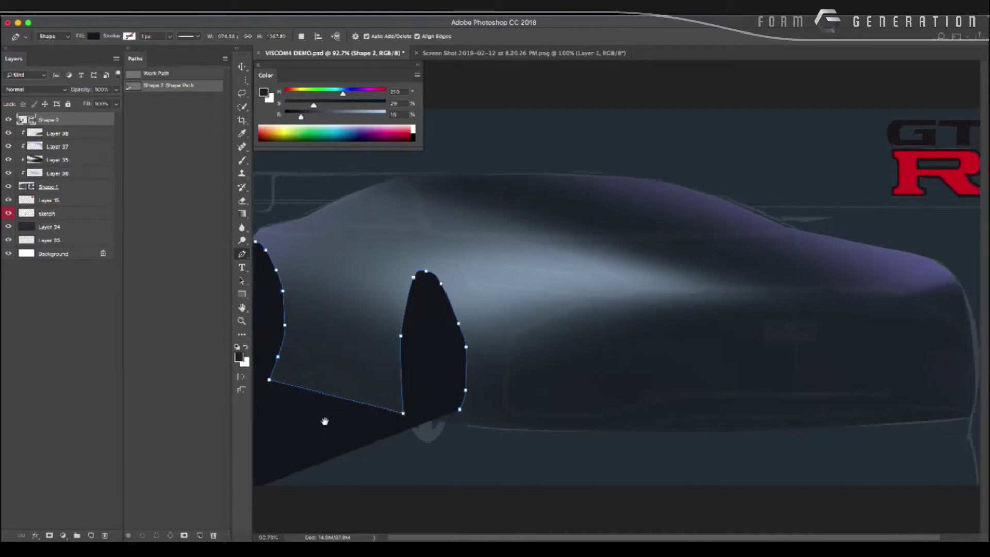
scroll(796, 455, down, 2)
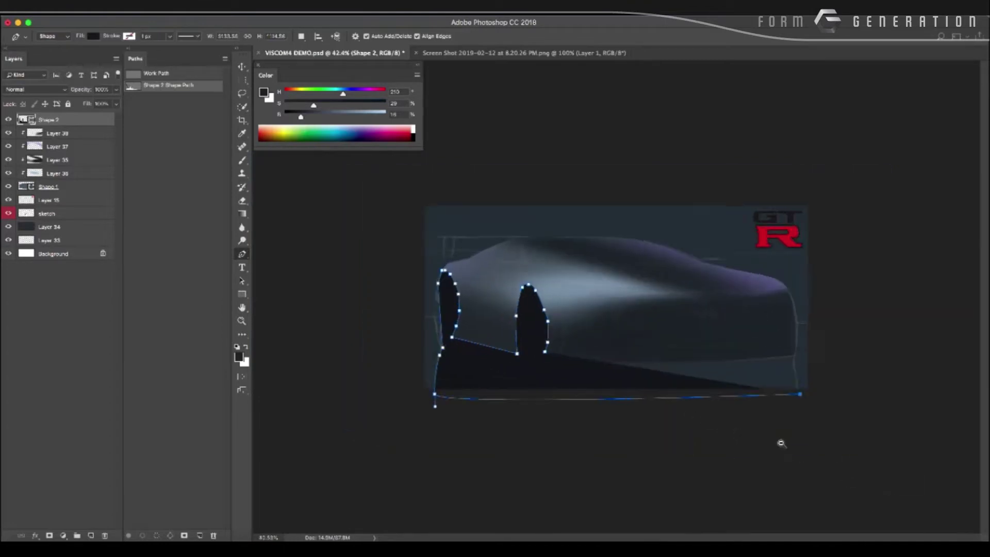
scroll(778, 442, up, 5)
scroll(734, 423, down, 3)
scroll(815, 443, up, 3)
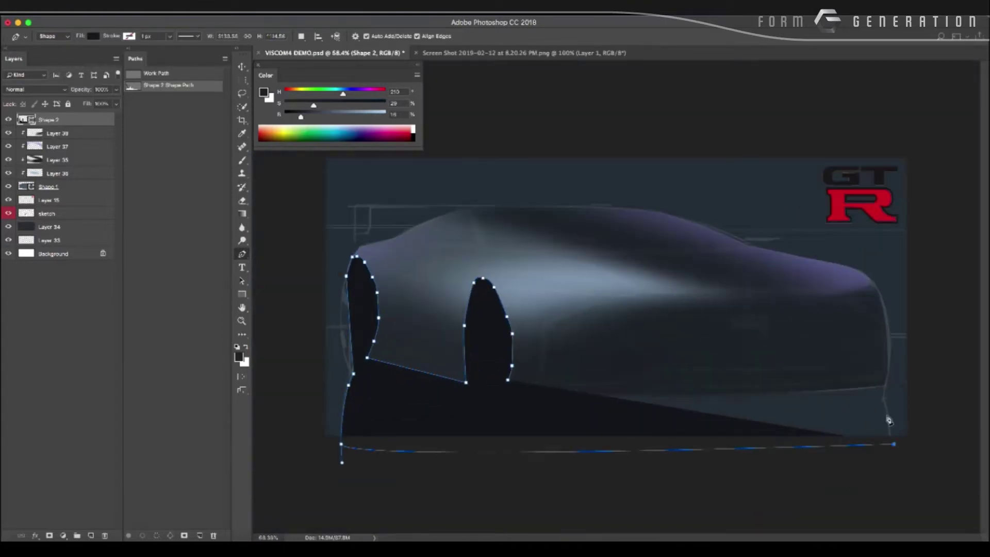
Run the outline up the car's rear edge and set Shape 2 opacity to 63%.
click(876, 387)
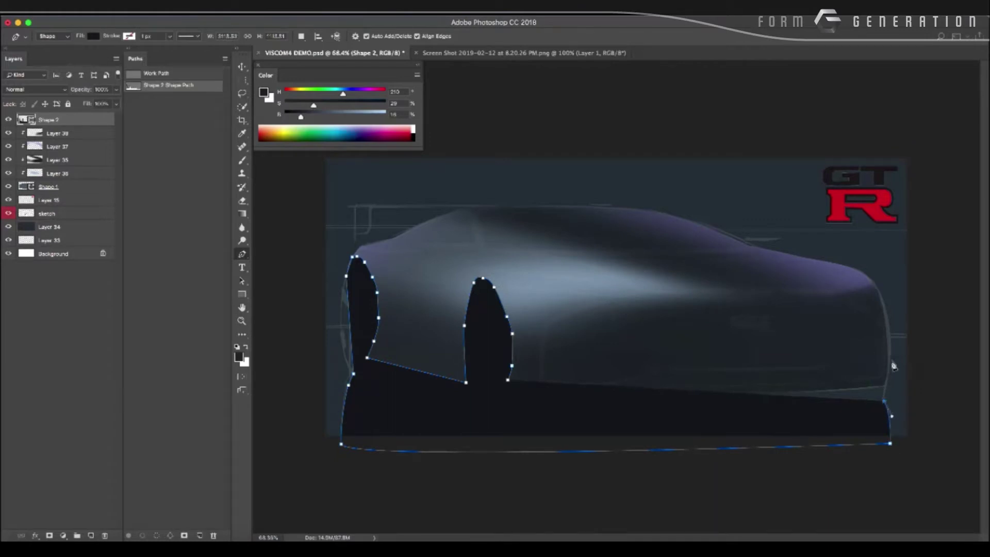
drag(889, 374, 885, 310)
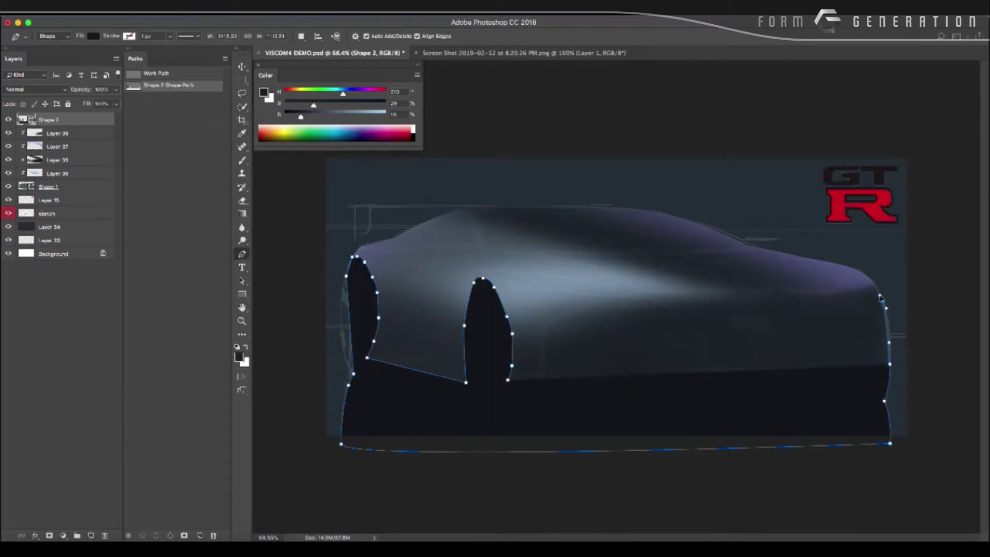
click(877, 292)
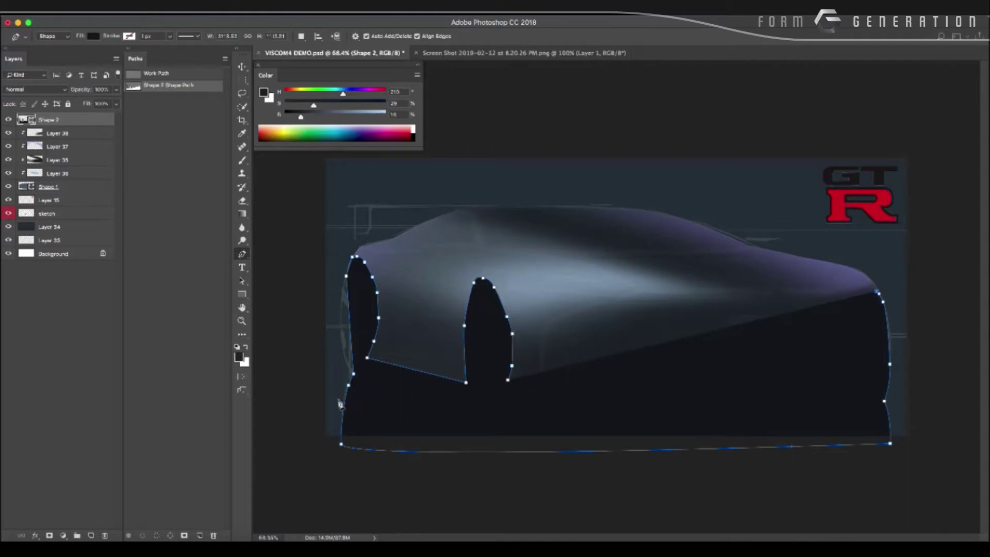
click(884, 336)
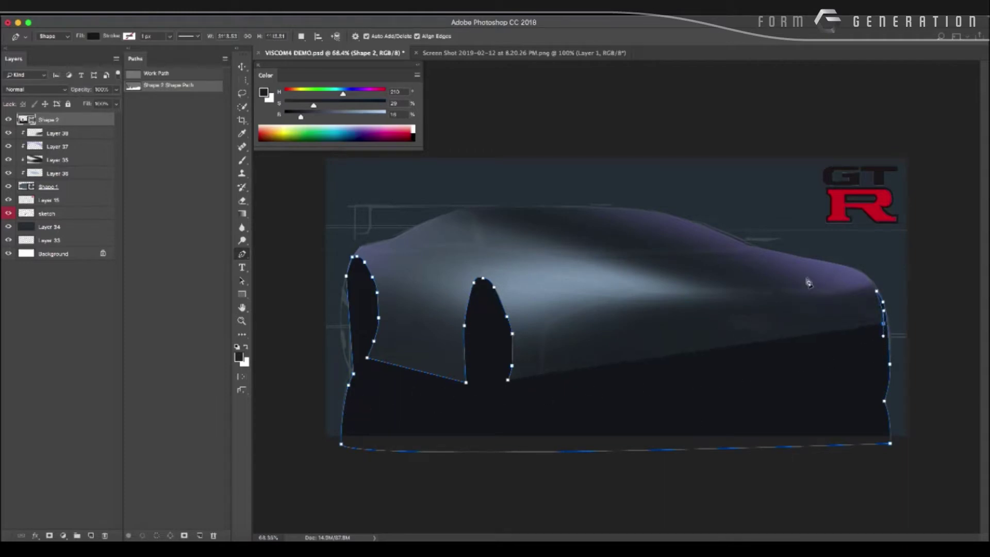
drag(79, 93, 60, 93)
Refine the rear-edge curve and trace the sill line toward the front wheel.
scroll(793, 297, up, 2)
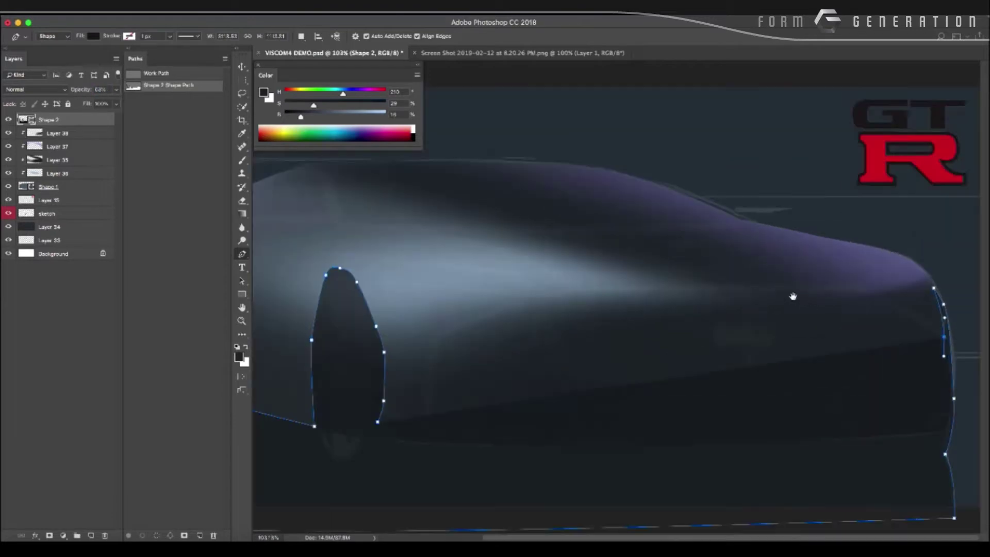
drag(947, 340, 947, 316)
drag(947, 413, 938, 432)
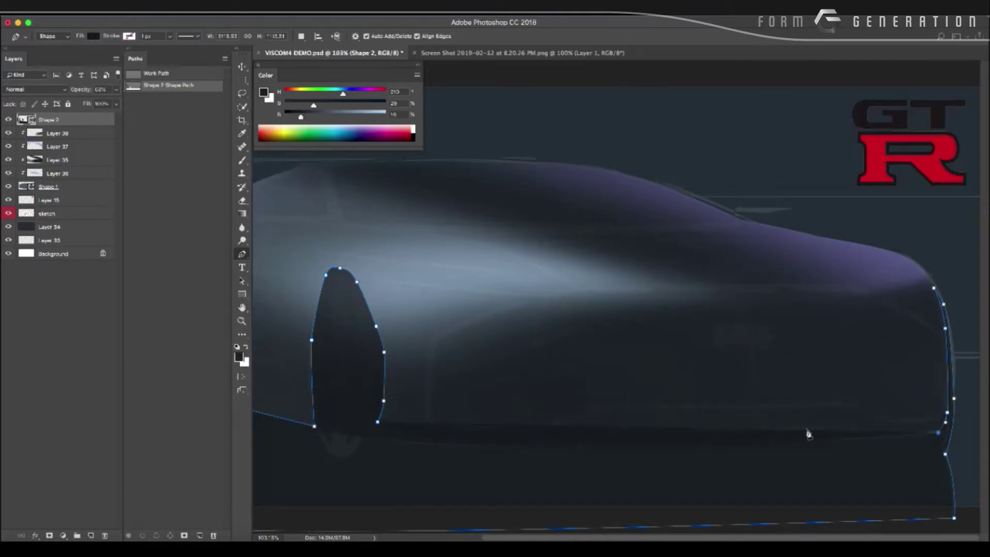
click(818, 441)
click(751, 442)
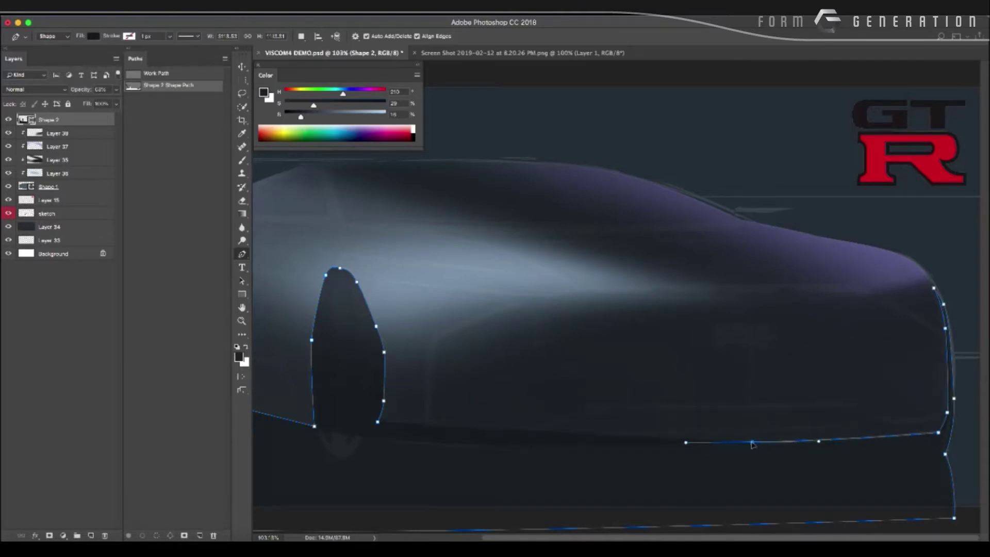
click(686, 442)
click(592, 446)
click(550, 444)
click(508, 442)
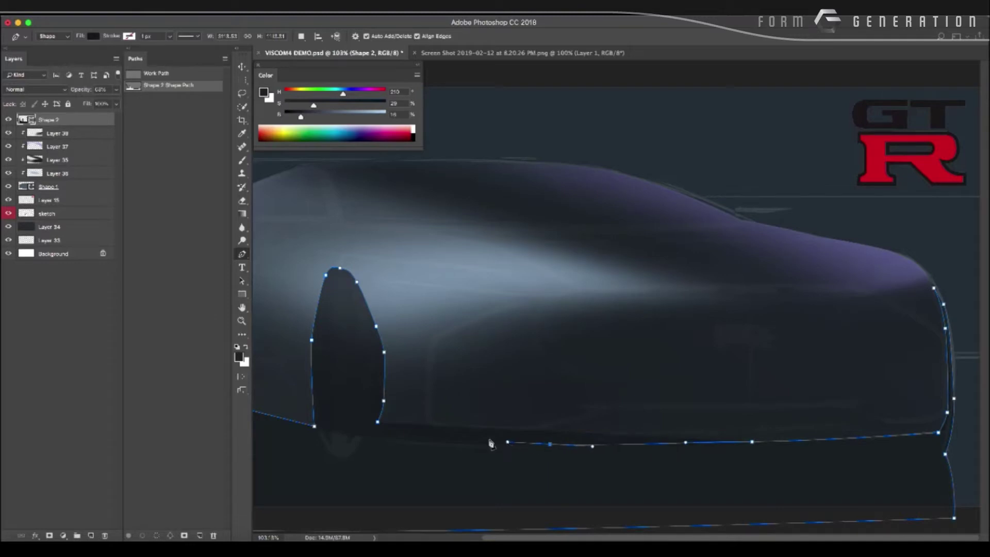
click(436, 444)
click(416, 441)
Fix a misplaced point, end the sill at the front wheel, and restore 100% opacity.
drag(508, 442, 498, 444)
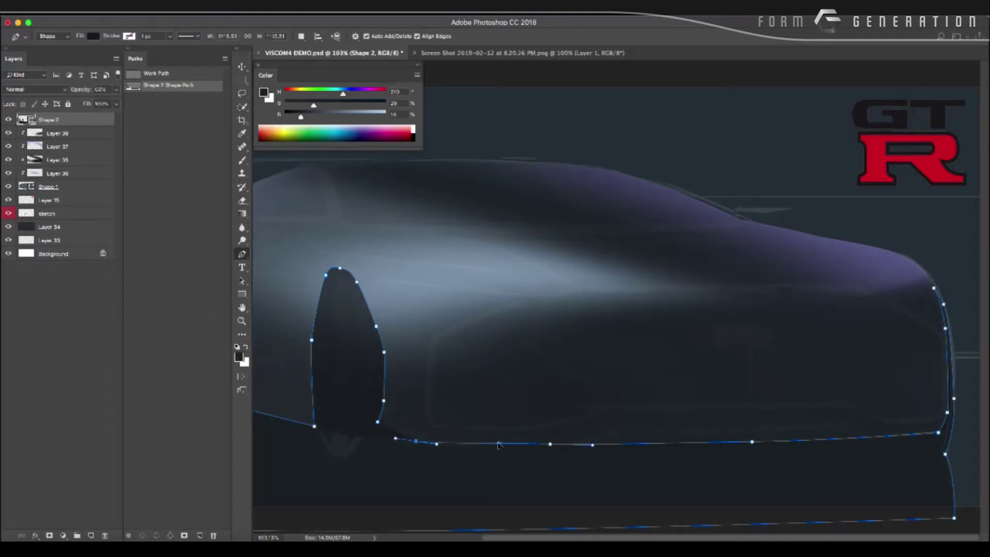
key(ctrl+z)
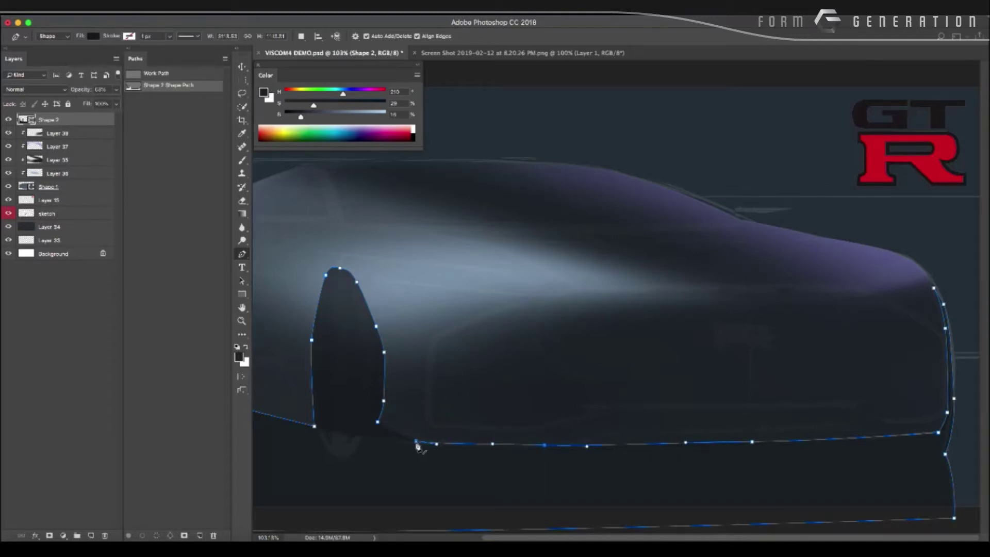
click(395, 438)
scroll(361, 433, down, 3)
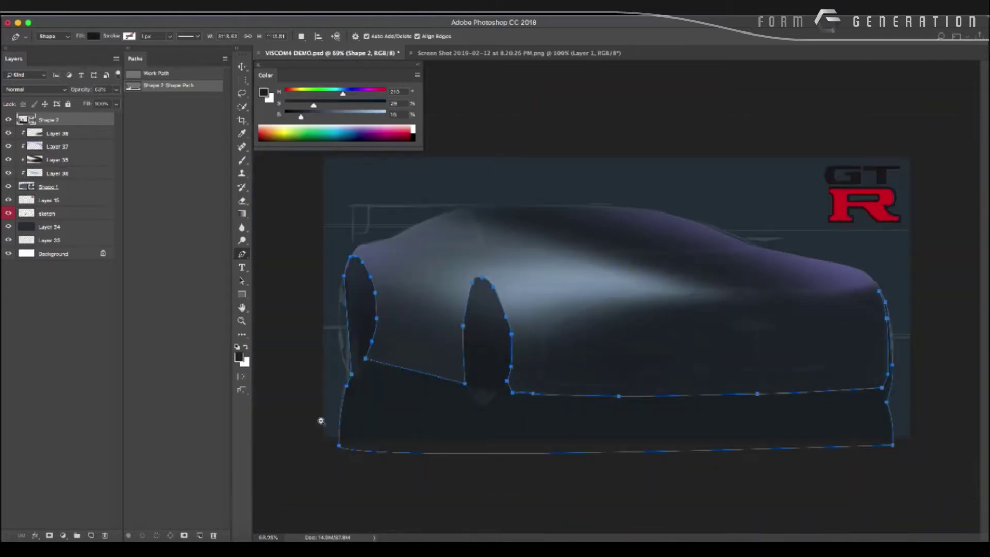
click(165, 250)
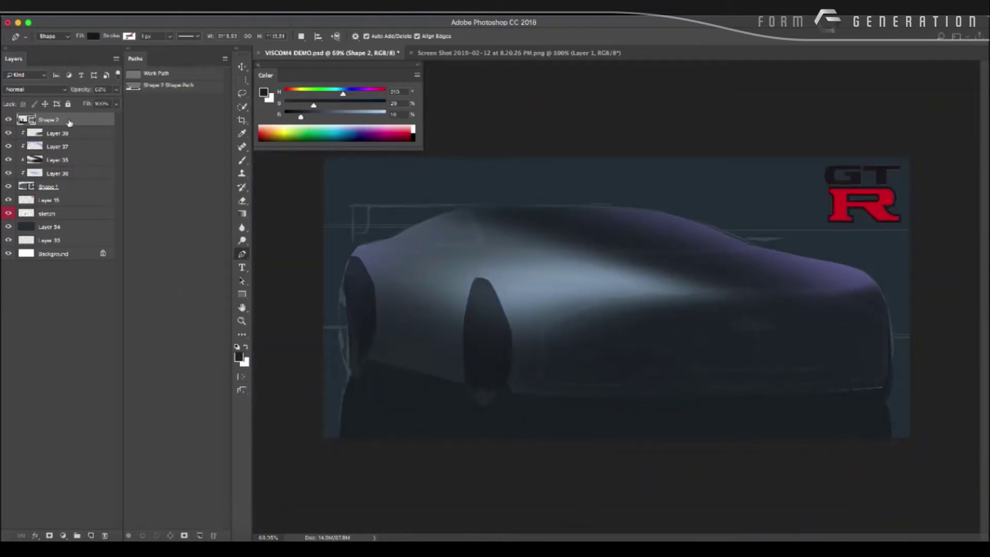
key(0)
scroll(345, 305, down, 5)
scroll(343, 304, up, 1)
scroll(285, 285, up, 2)
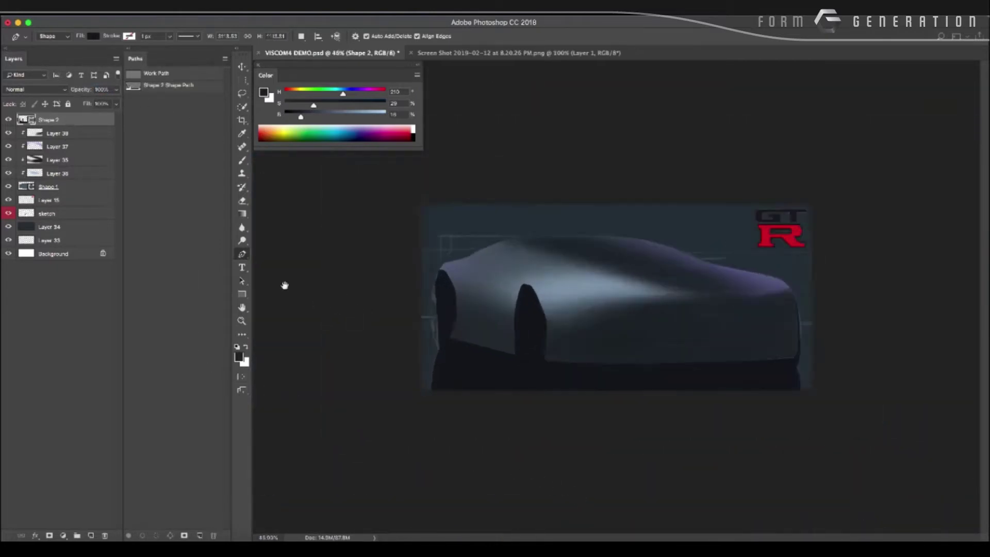
Move the sketch layer to the top of the layer stack.
drag(61, 217, 57, 116)
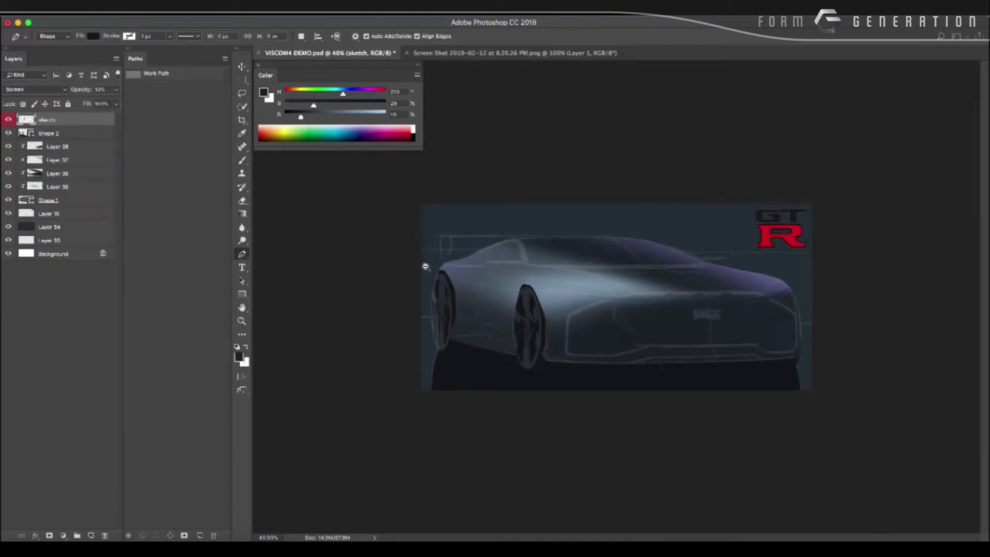
scroll(353, 250, down, 3)
scroll(361, 253, up, 2)
scroll(395, 268, up, 1)
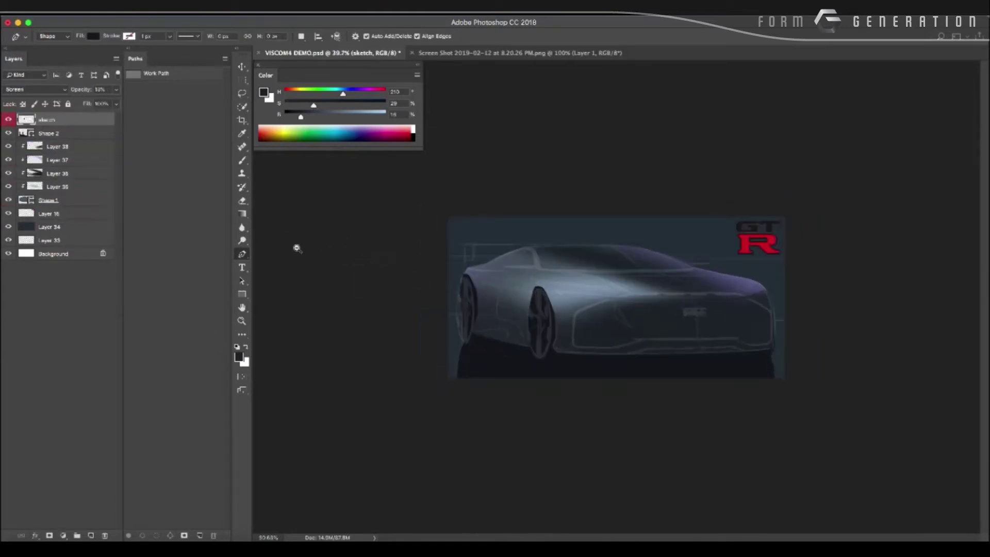
scroll(299, 248, up, 3)
Fade the sketch layer to 4% opacity and start a new layer.
drag(88, 92, 85, 93)
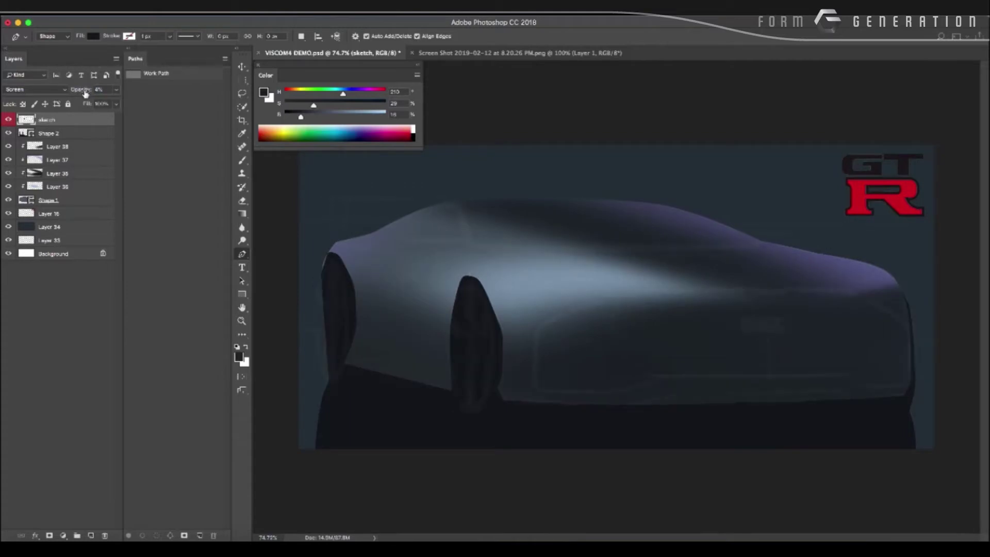
scroll(347, 301, down, 4)
scroll(371, 307, up, 1)
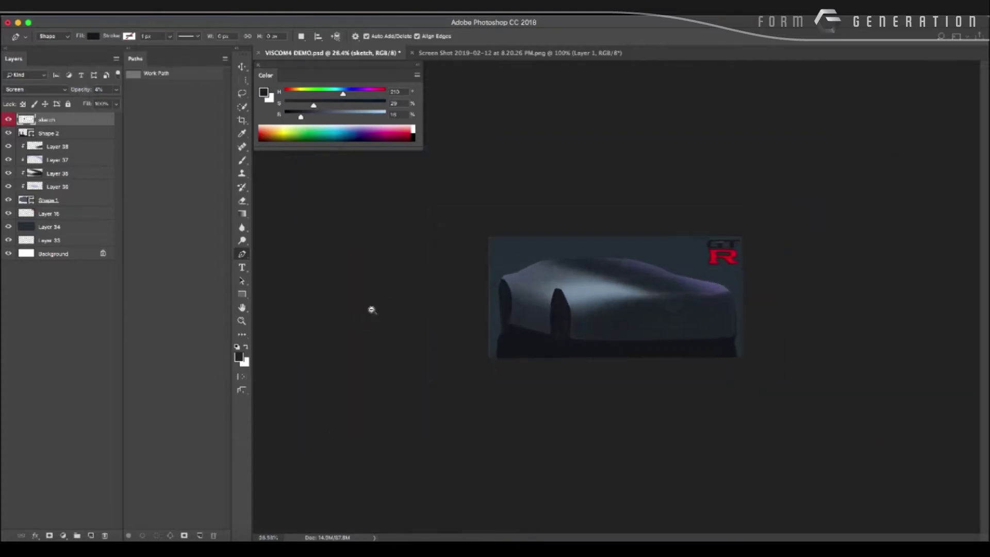
scroll(403, 321, up, 3)
key(ctrl+shift+n)
Confirm Layer 39 above Shape 2 and select an oval over the wheel opening.
key(Return)
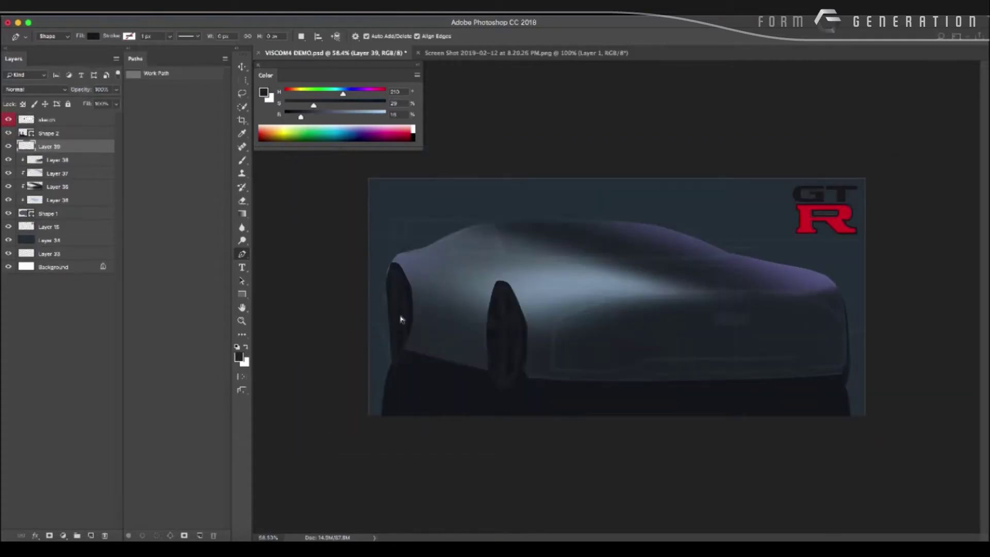
key(ctrl+bracketright)
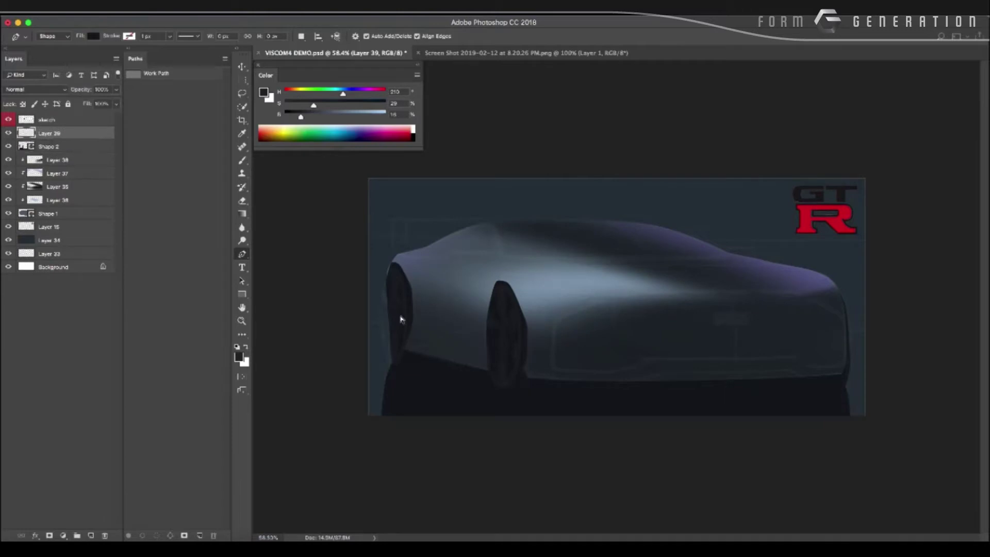
key(m)
mouse_move(478, 285)
mouse_down()
mouse_move(521, 385)
mouse_move(494, 353)
mouse_up()
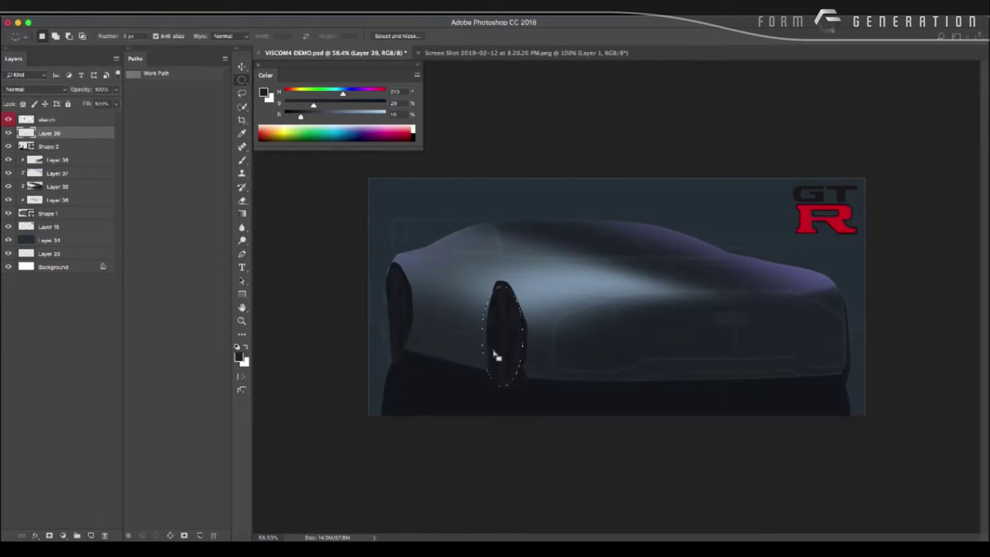
Fill the oval near black, raise it above the sketch, and rotate it about 4.3°.
key(b)
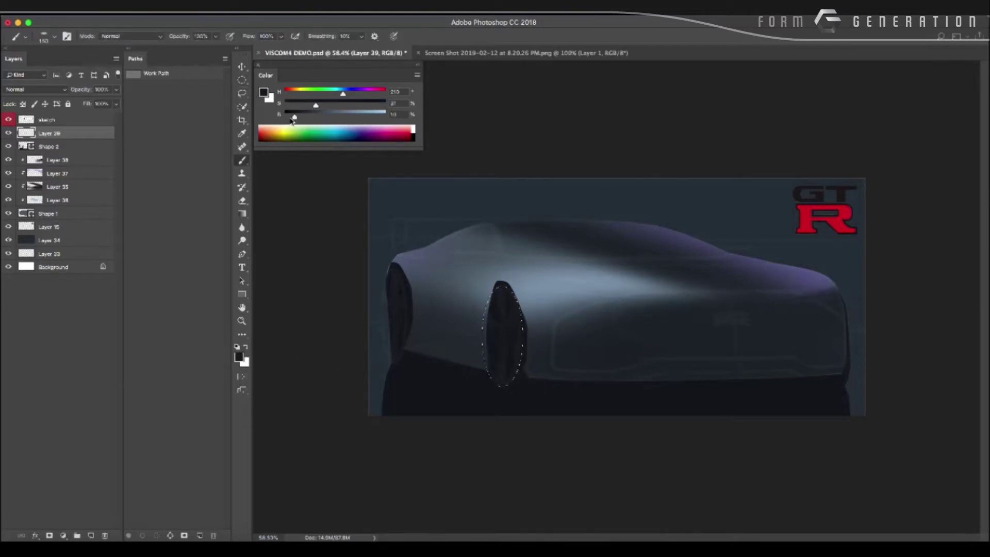
drag(291, 118, 289, 117)
key(alt+BackSpace)
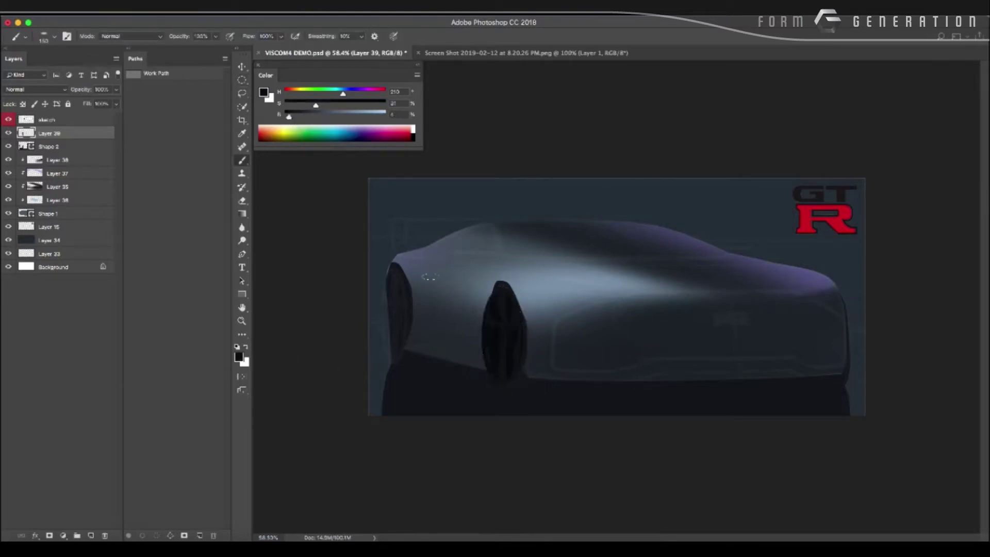
key(ctrl+plus)
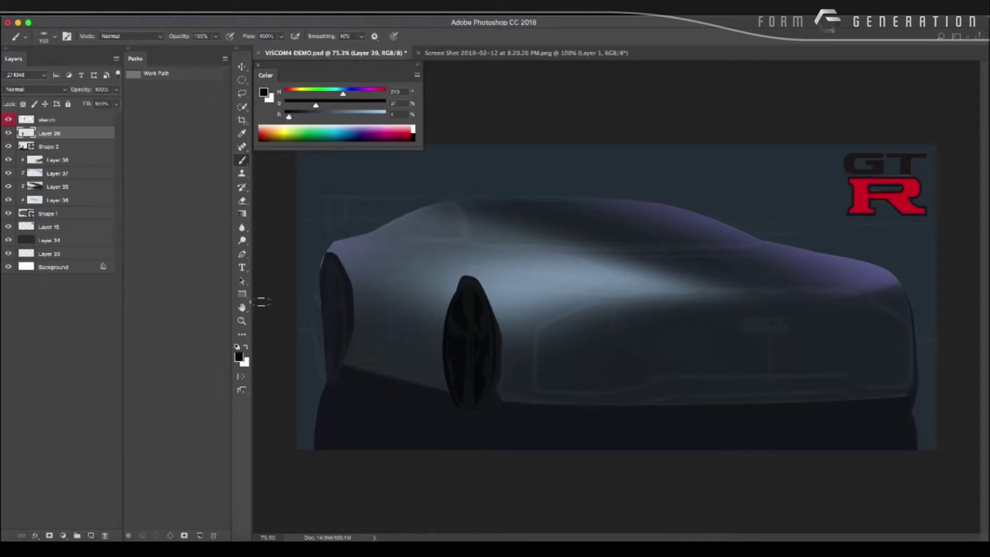
key(ctrl+bracketright)
key(ctrl+t)
drag(427, 286, 442, 276)
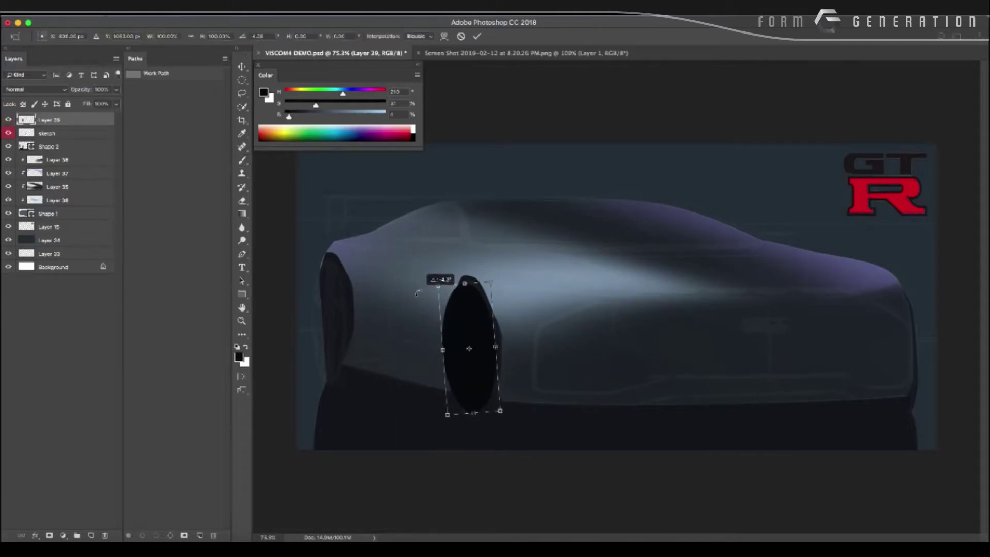
Narrow the black wheel ellipse to about 81% width.
drag(449, 351, 461, 369)
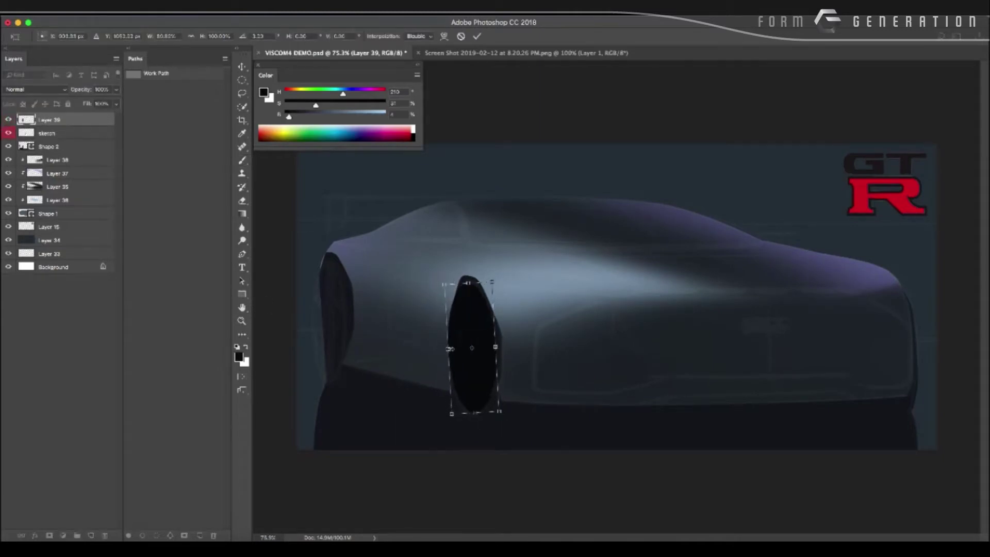
key(Return)
key(b)
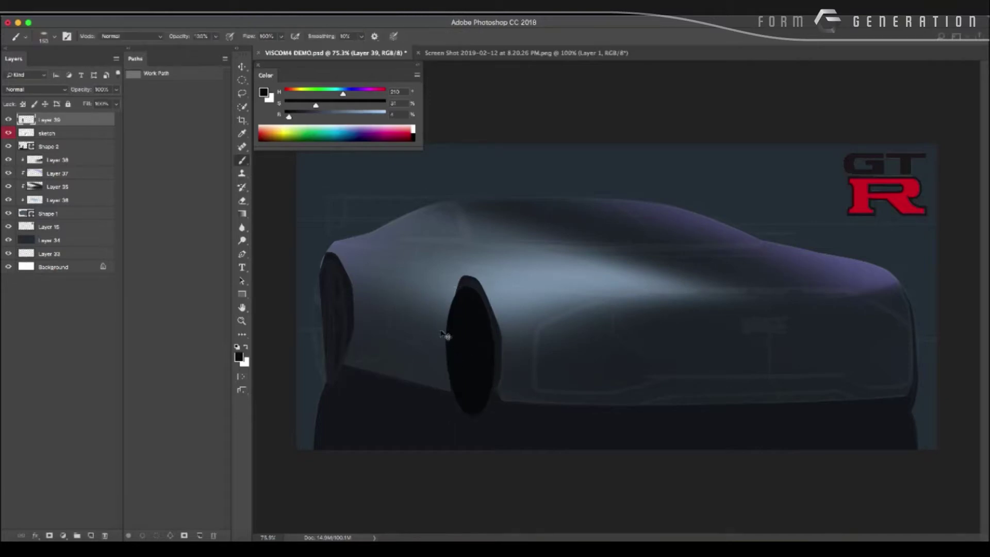
Duplicate the wheel ellipse and enlarge the copy to about 107% for the rim.
key(ctrl+j)
key(ctrl+t)
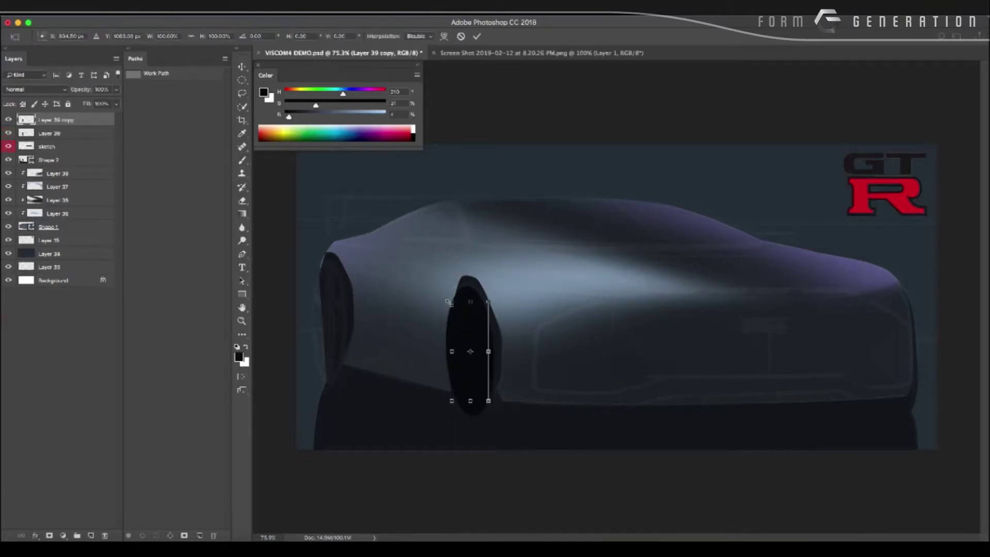
drag(448, 301, 453, 295)
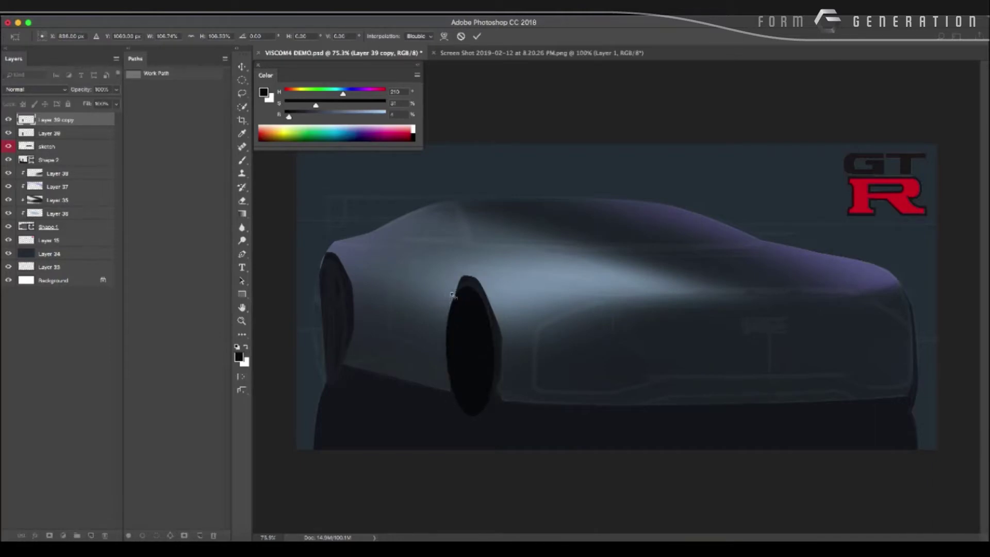
key(Return)
Lock Layer 39's transparency and paint it grey-blue sampled from the car body with a 600 brush.
key(alt+bracketleft)
click(23, 103)
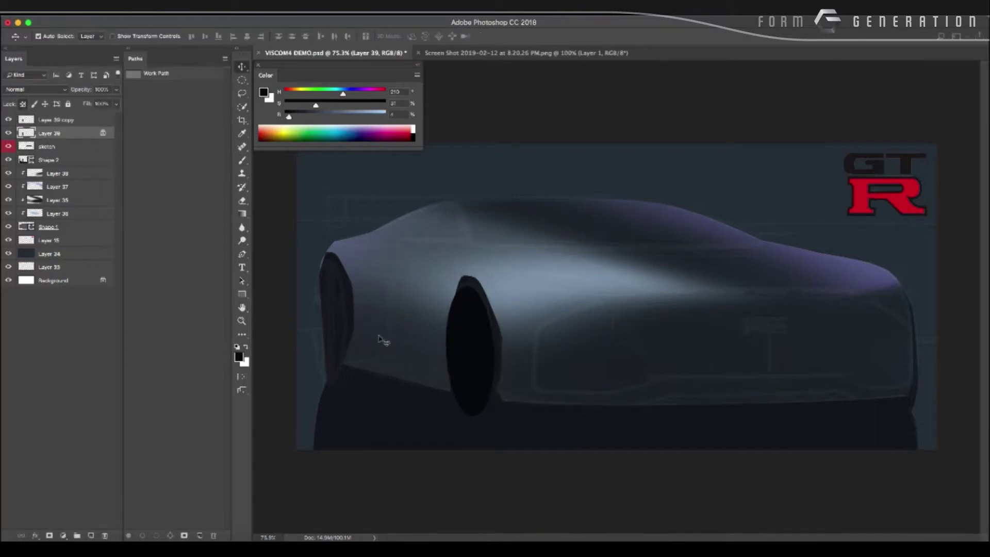
key(b)
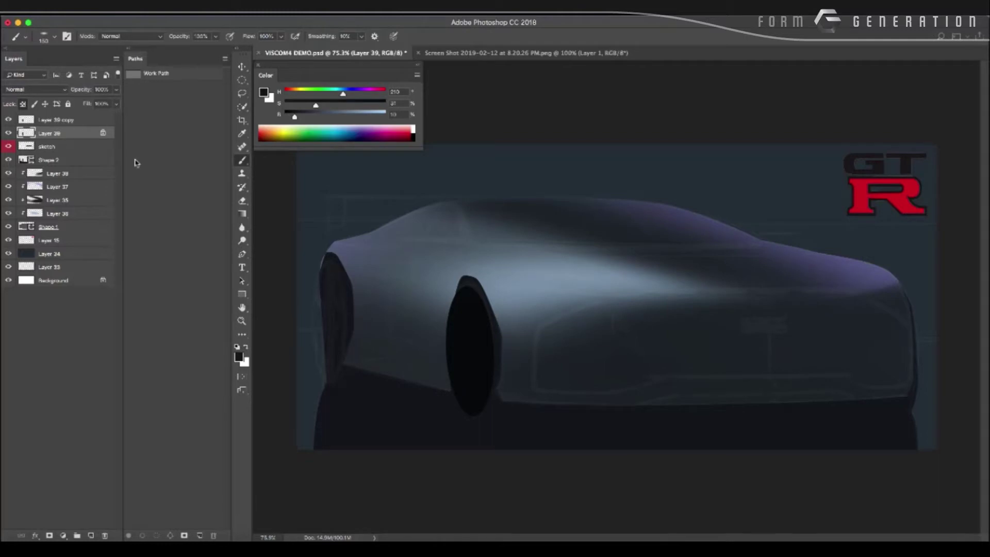
key(bracketright)
key(bracketright)
key(bracketright)
alt+click(458, 305)
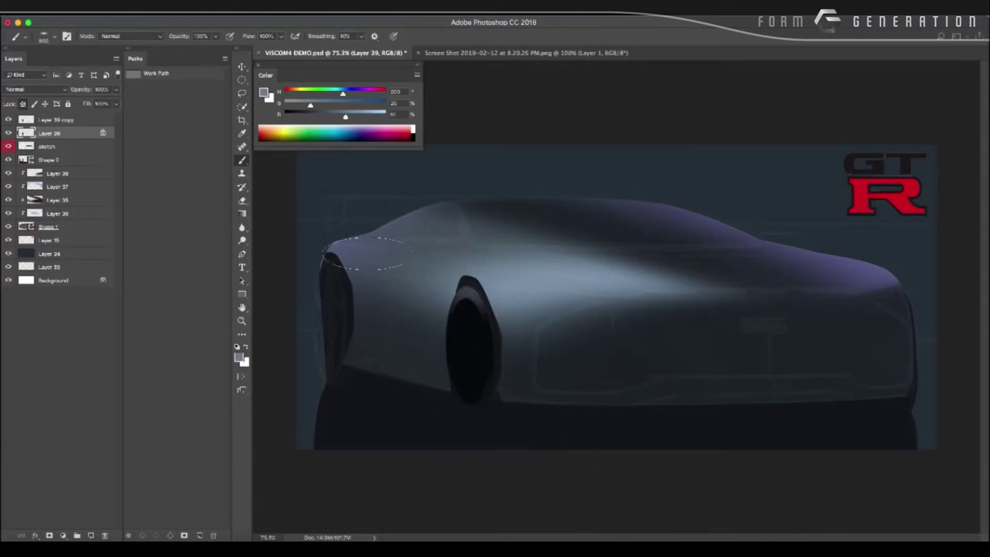
Stretch the dark Layer 39 copy ellipse slightly taller.
click(49, 119)
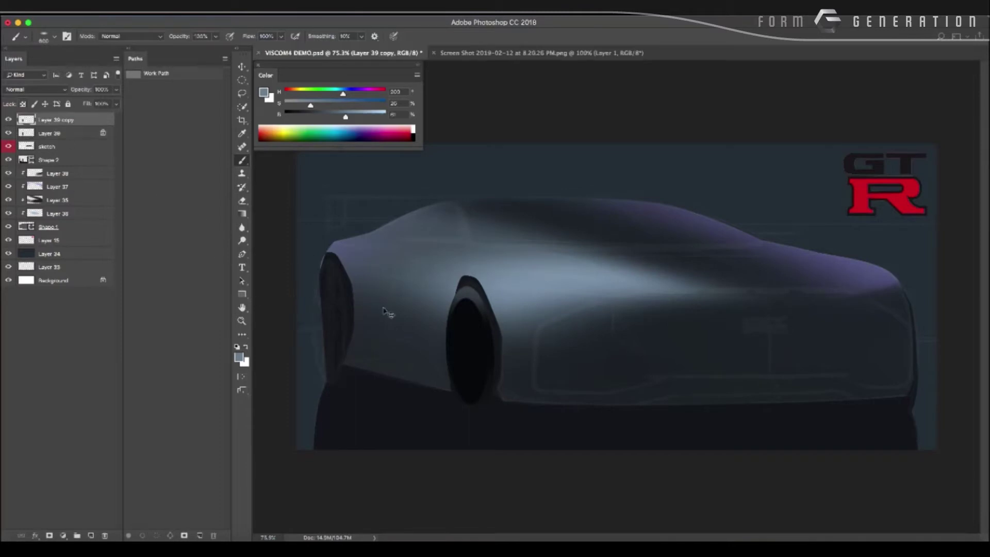
key(ctrl+t)
scroll(454, 304, up, 2)
drag(479, 300, 477, 297)
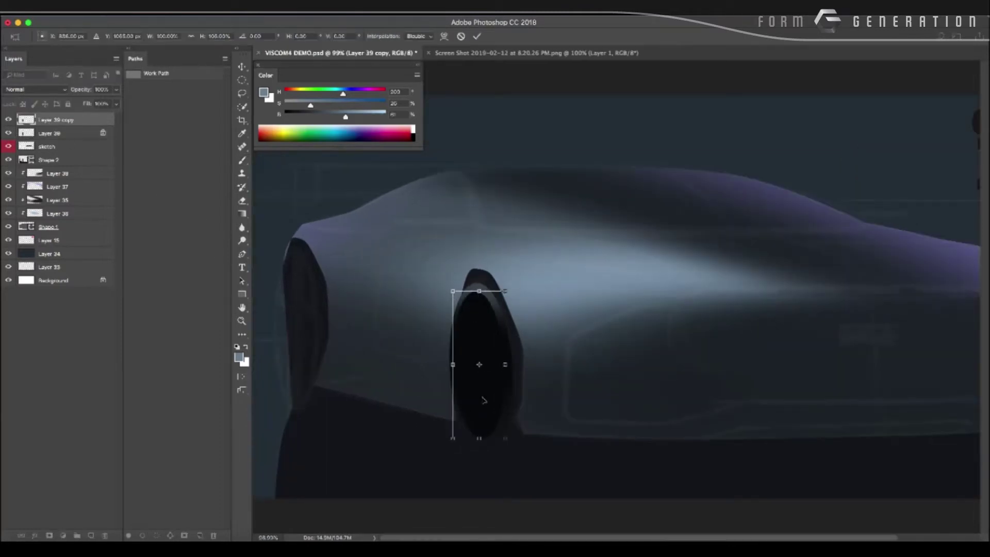
drag(480, 439, 480, 442)
key(Return)
key(b)
scroll(347, 309, down, 3)
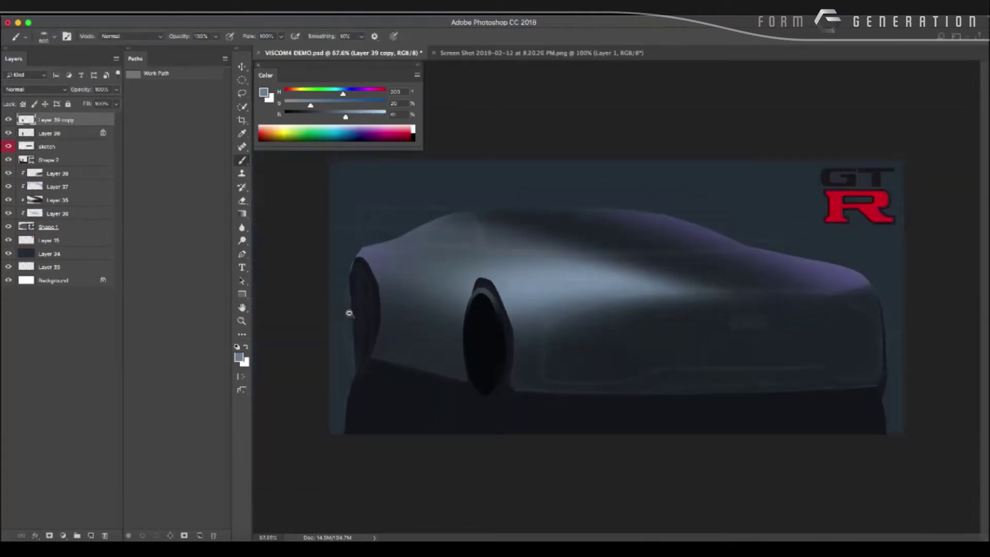
scroll(360, 322, up, 2)
scroll(361, 327, down, 1)
scroll(355, 322, down, 1)
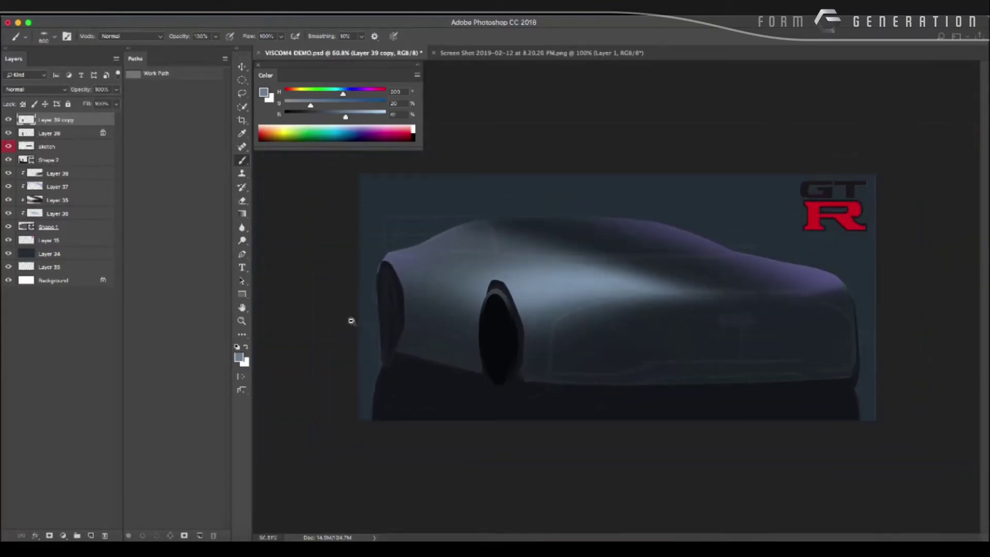
scroll(350, 320, up, 1)
Erase stray sketch lines near the wheel arch with a size 300 eraser.
click(47, 147)
key(e)
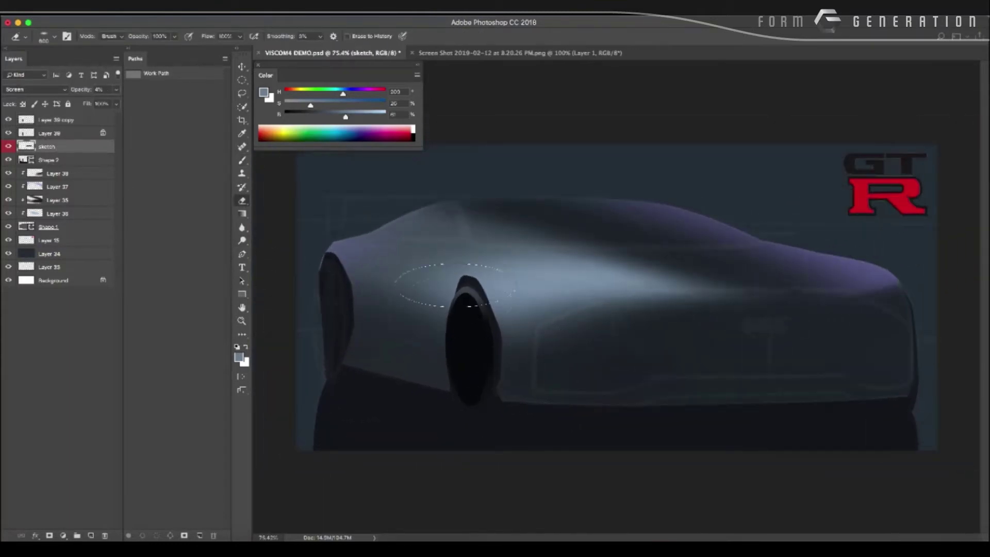
right_click(454, 314)
double_click(494, 438)
scroll(303, 331, down, 1)
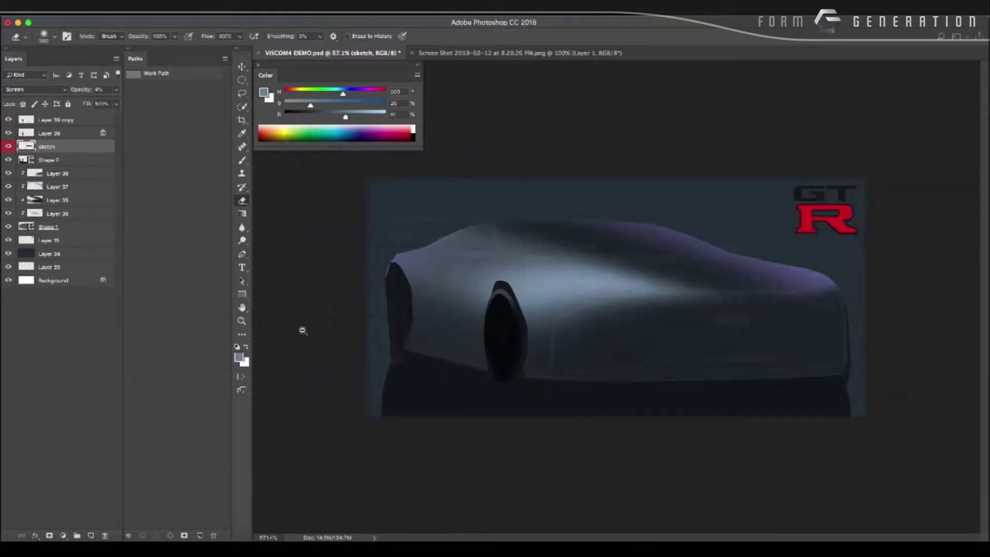
scroll(303, 330, up, 1)
Duplicate Layer 39 and its copy together for the second wheel.
key(v)
key(alt+period)
key(shift+alt+bracketleft)
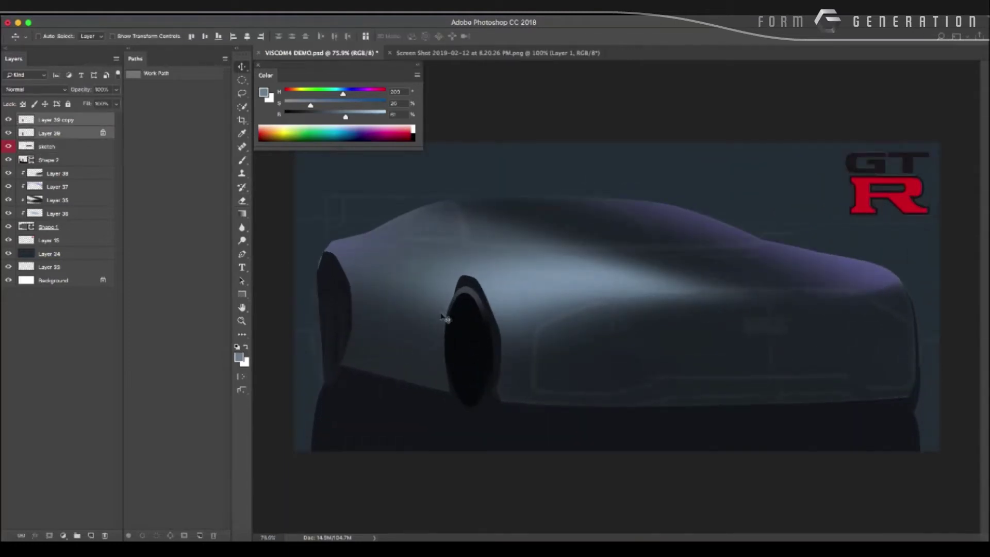
key(ctrl+j)
Move the duplicated wheel left along the car's side.
key(ctrl+t)
drag(475, 360, 328, 346)
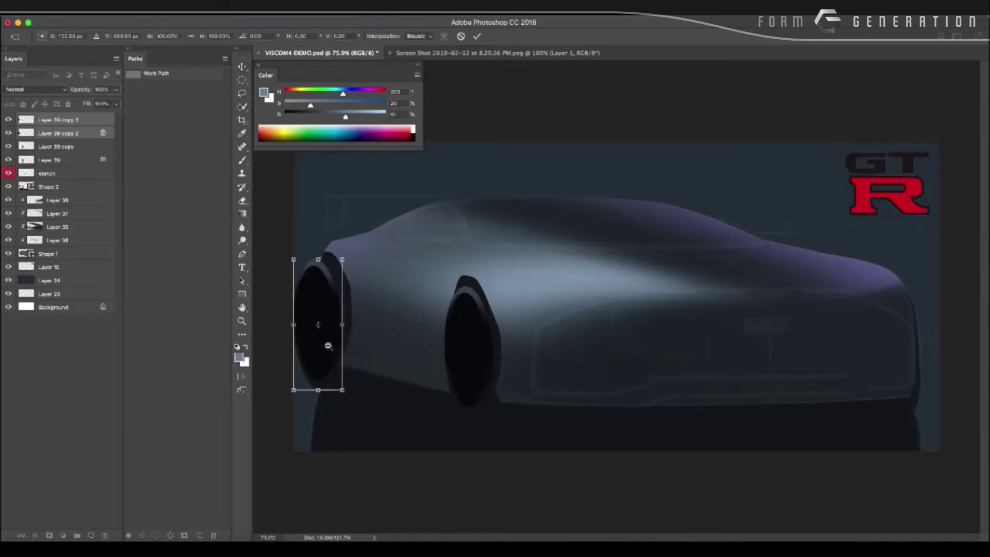
scroll(327, 345, up, 3)
scroll(380, 347, down, 2)
scroll(325, 343, down, 1)
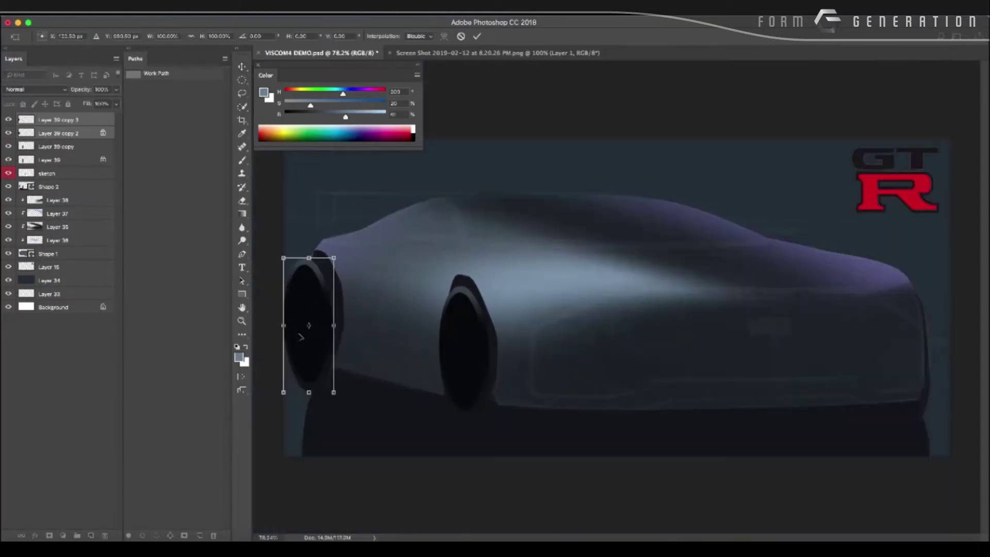
key(Return)
scroll(354, 343, up, 3)
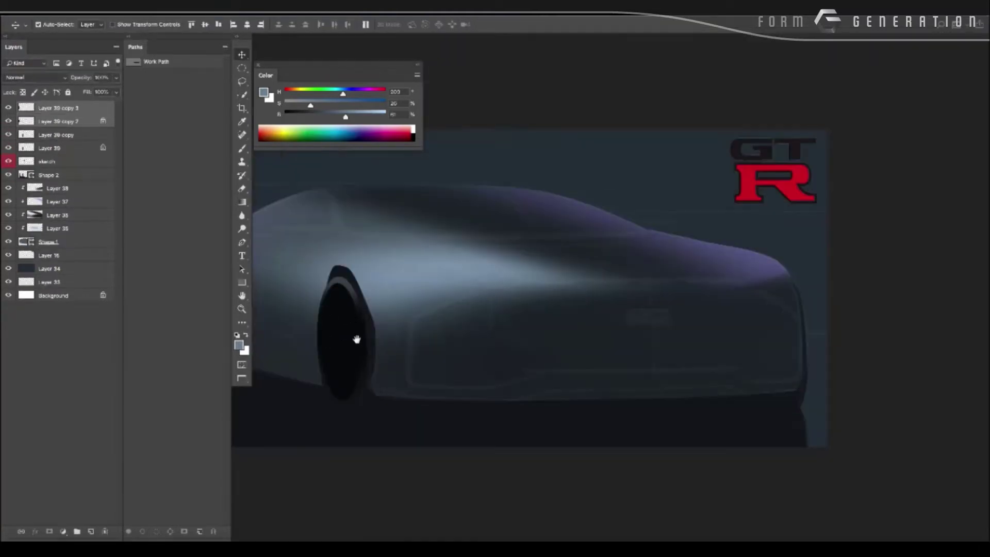
scroll(440, 347, down, 2)
Reshape the new wheel to about 74% width, shorter and slightly tilted.
key(ctrl+t)
scroll(428, 322, up, 1)
scroll(428, 323, up, 1)
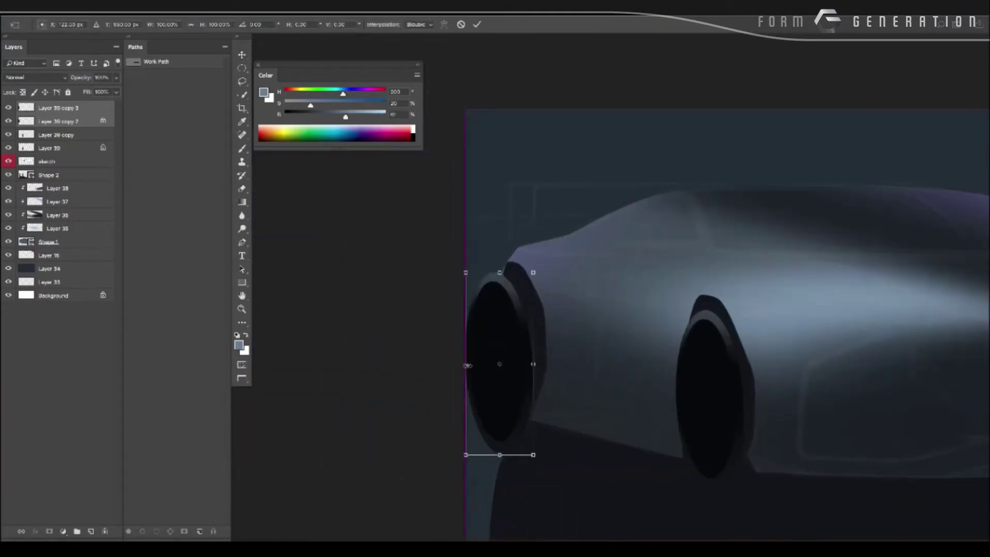
drag(464, 361, 518, 384)
mouse_move(515, 455)
mouse_down()
mouse_move(514, 444)
mouse_move(515, 468)
mouse_up()
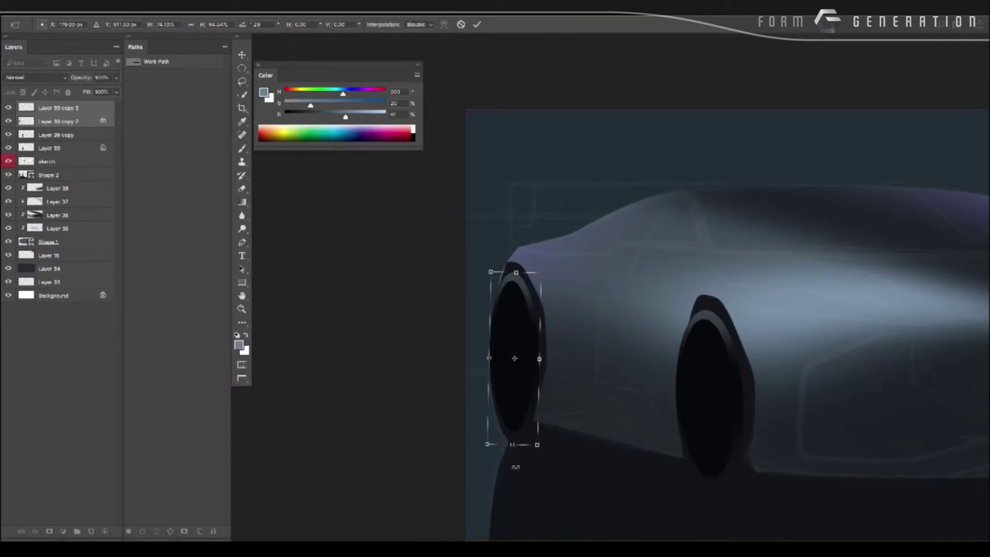
drag(517, 397, 514, 400)
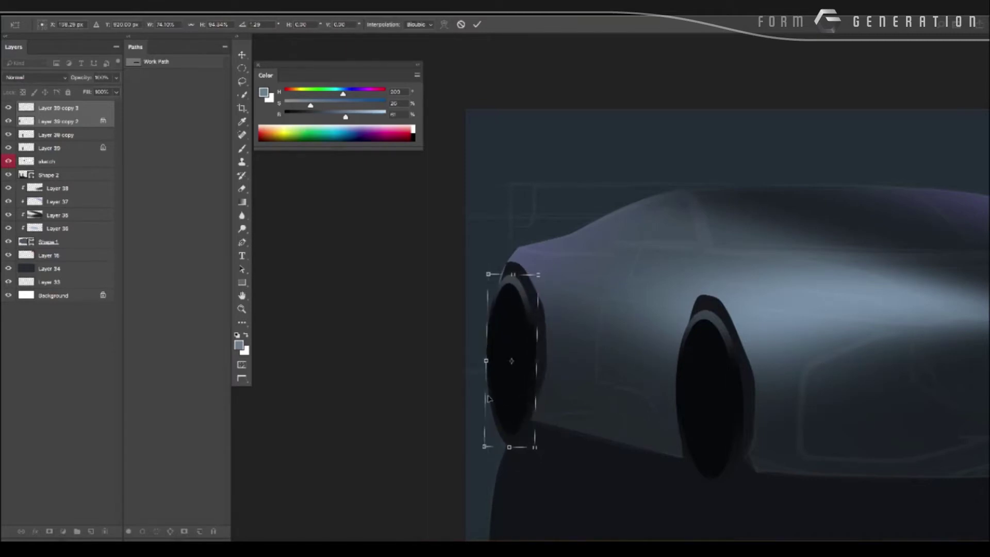
key(Return)
mouse_move(387, 298)
mouse_down()
mouse_move(353, 310)
mouse_move(374, 323)
mouse_move(359, 313)
mouse_move(441, 327)
mouse_move(457, 309)
mouse_up()
Select both Layer 39 wheel layers and turn off Smart Guides and snapping.
click(571, 247)
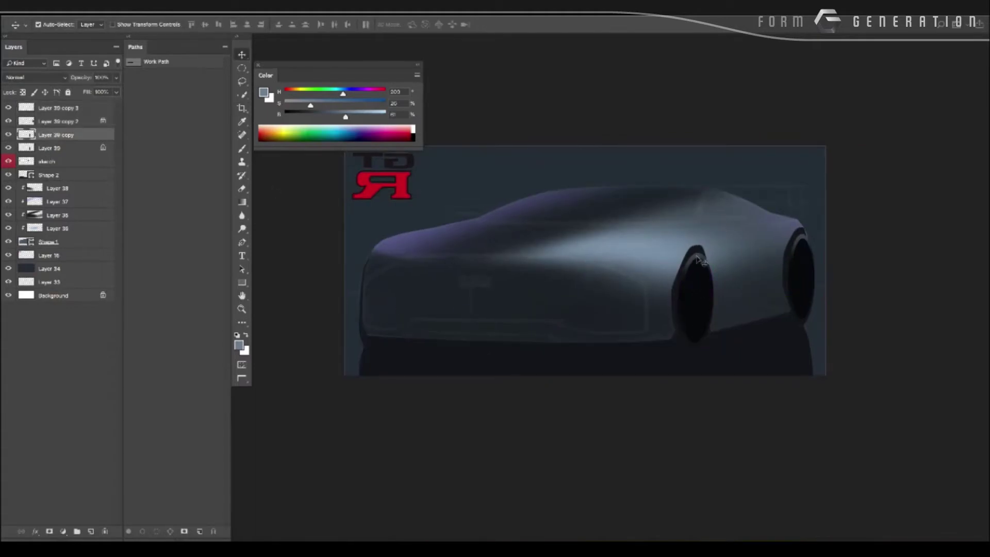
ctrl+shift+click(643, 263)
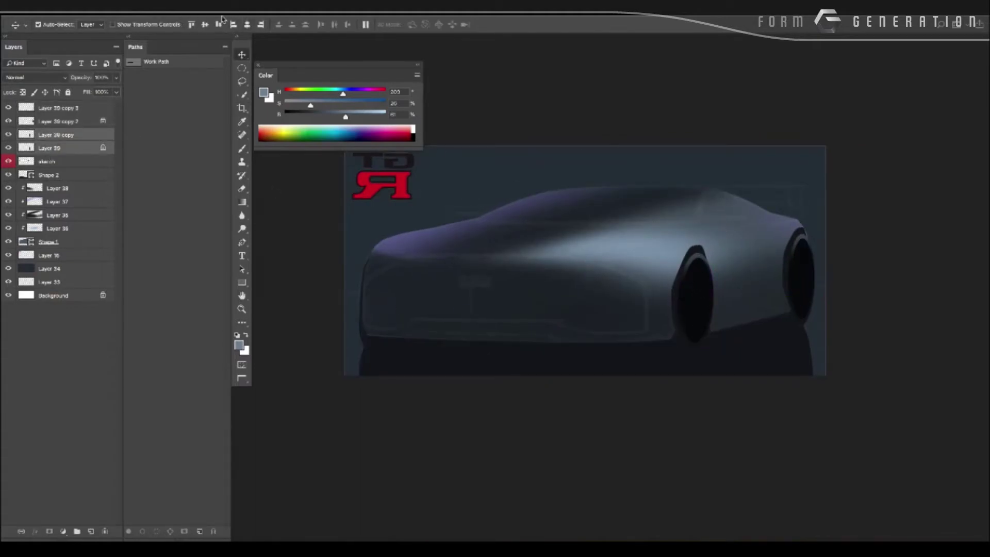
click(279, 19)
mouse_move(306, 187)
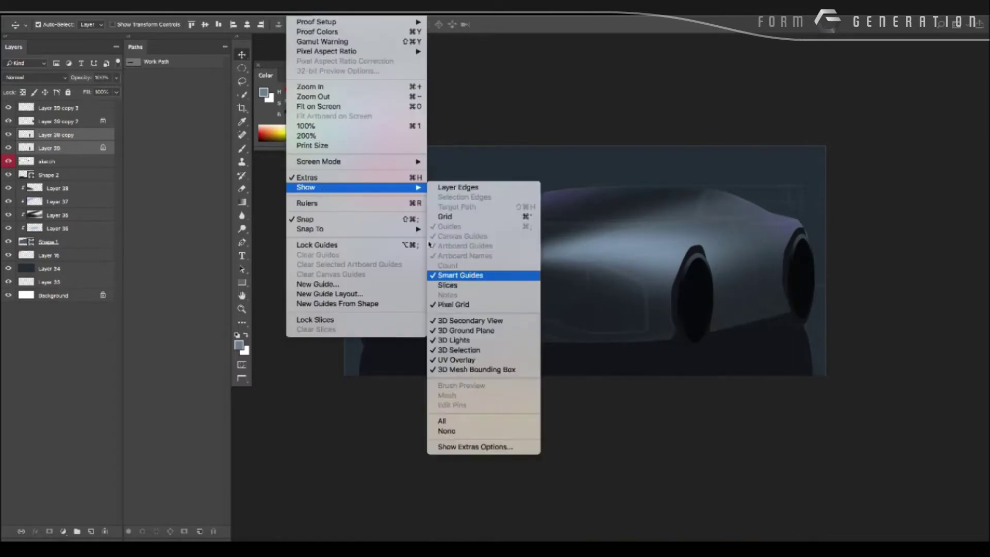
click(460, 275)
click(279, 19)
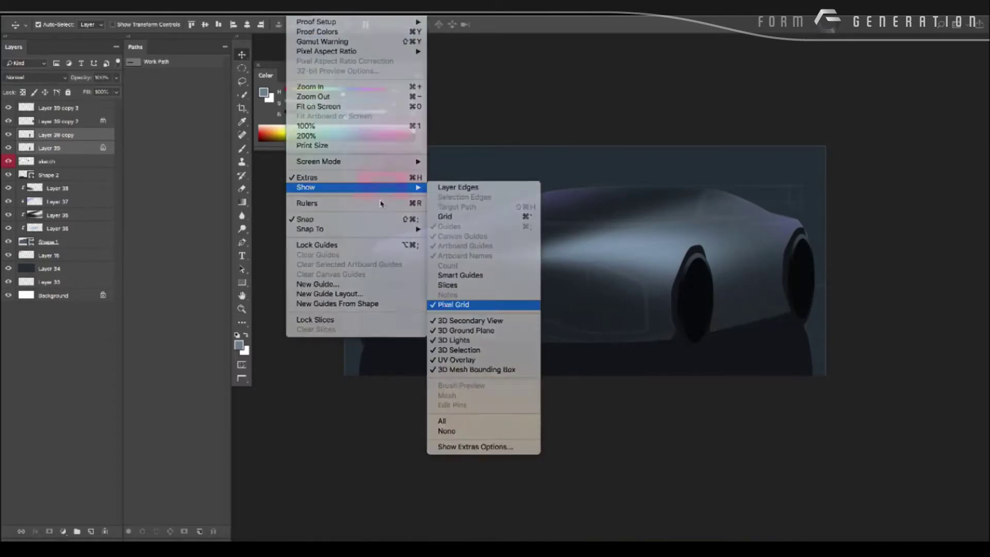
click(309, 219)
Reshape the other wheel longer and narrower, tilted to about -1.9°.
key(ctrl+t)
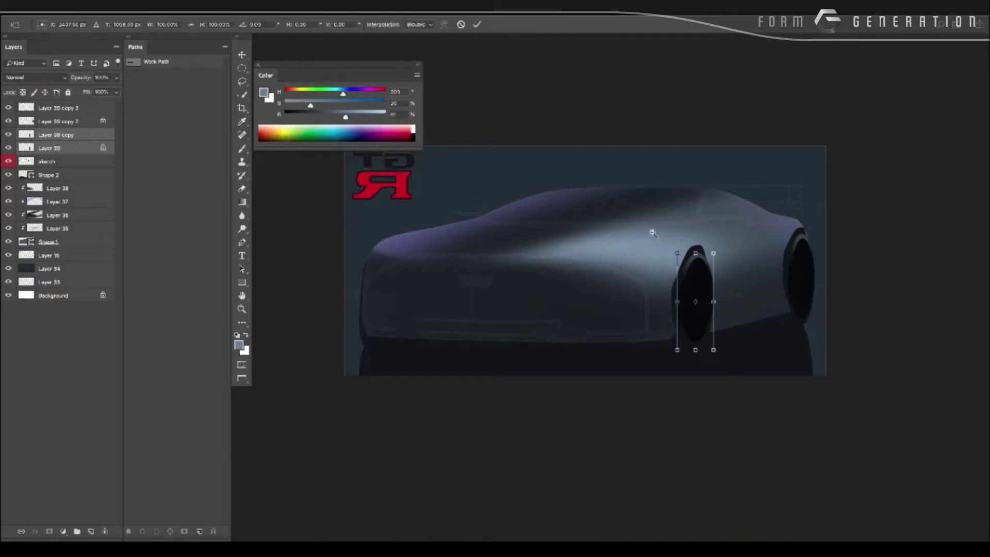
click(653, 233)
drag(691, 265, 686, 256)
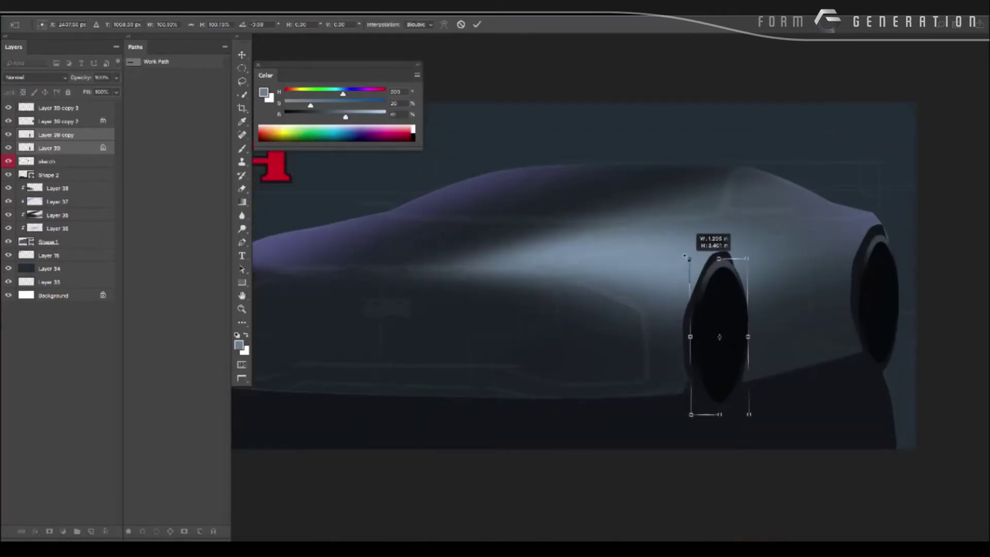
drag(720, 414, 720, 417)
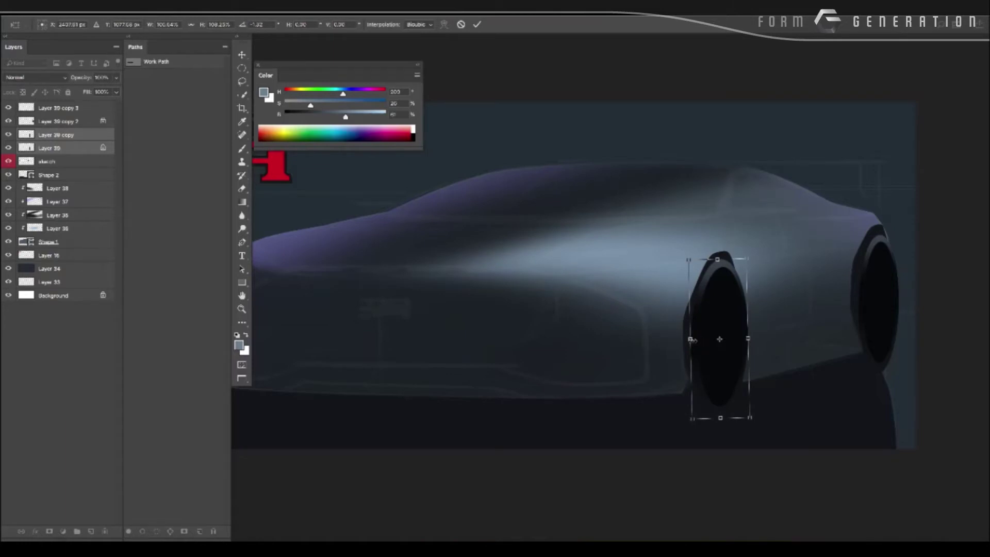
drag(691, 339, 693, 339)
drag(653, 289, 654, 290)
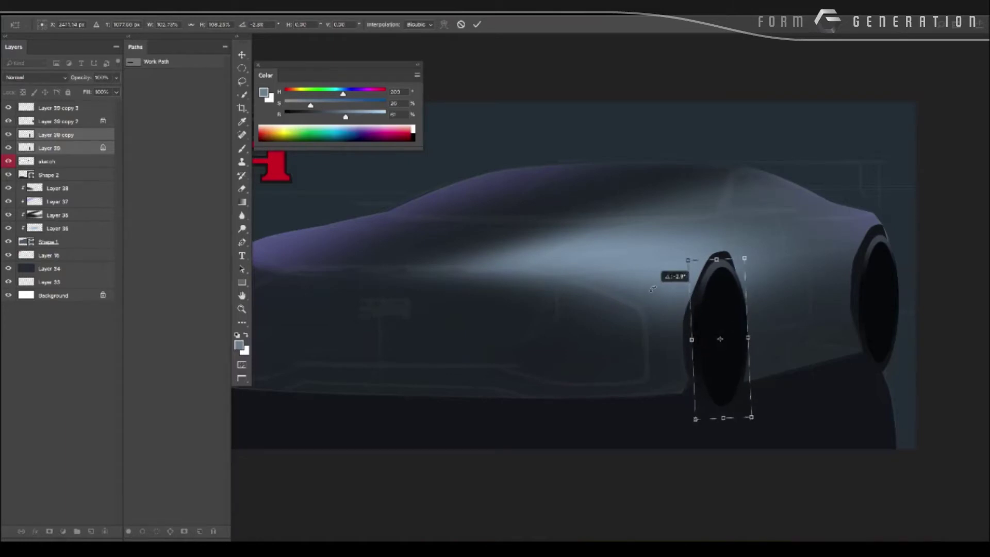
key(Return)
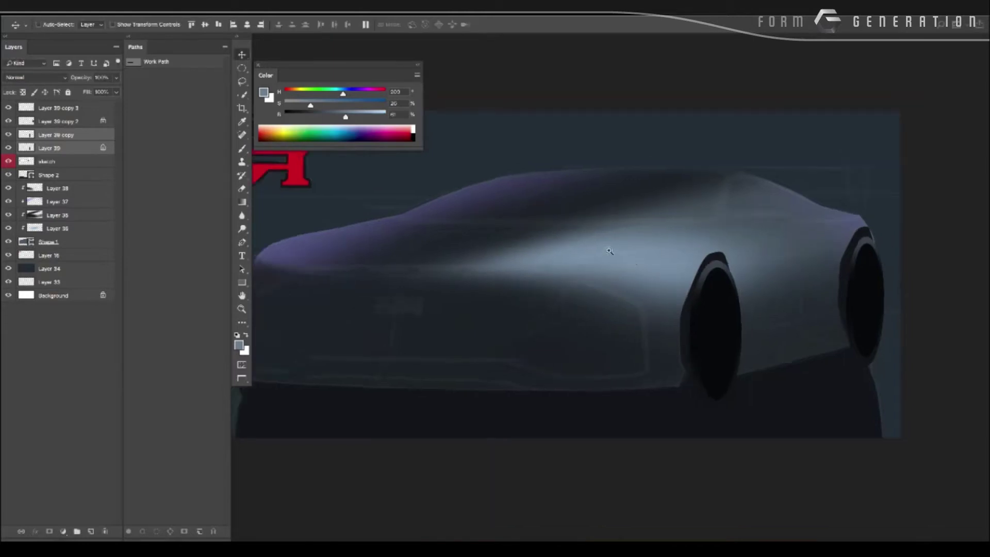
Reapply the wheel transform and zoom back out to view the whole car.
scroll(470, 324, down, 3)
scroll(496, 331, up, 5)
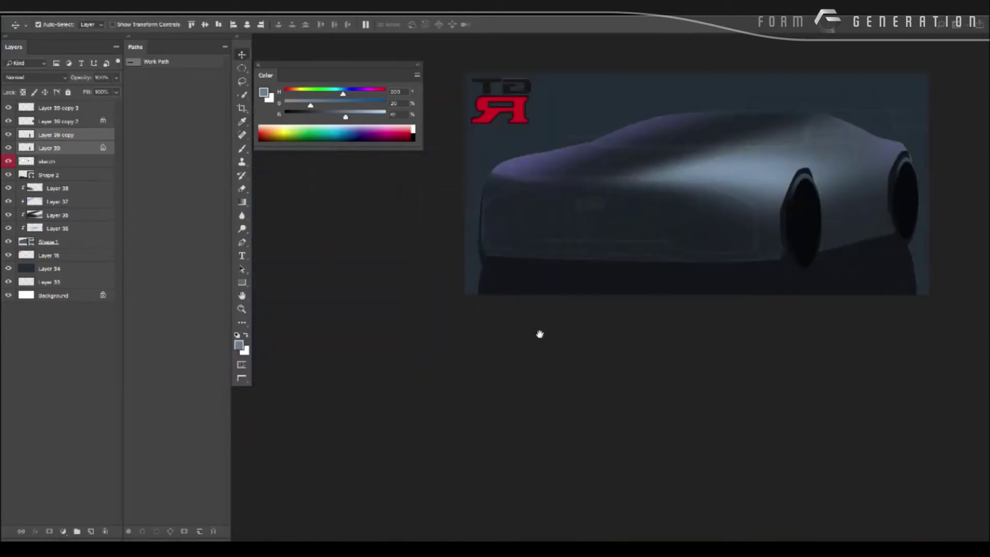
key(ctrl+t)
key(Return)
scroll(559, 198, down, 4)
key(super+space)
key(super+space)
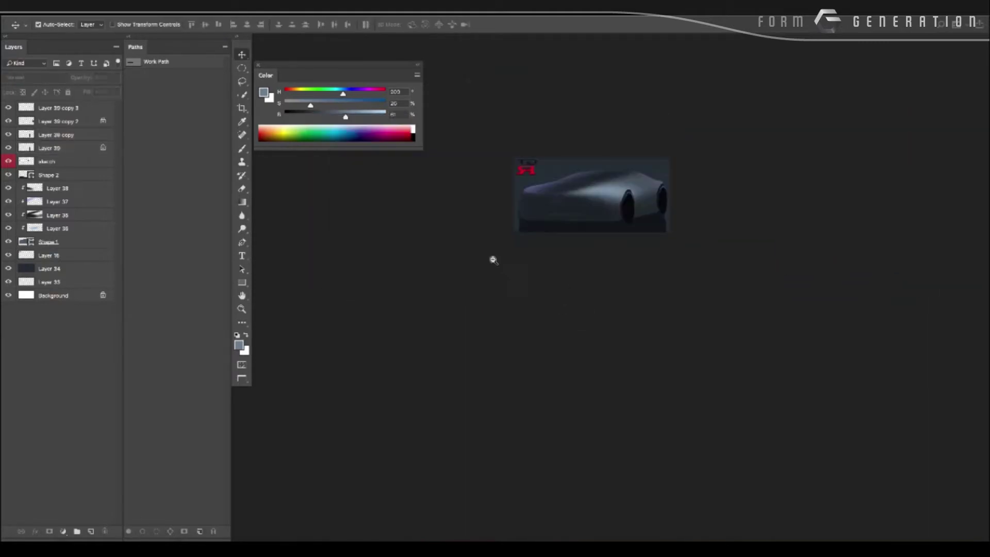
mouse_move(493, 259)
mouse_down()
mouse_move(466, 242)
mouse_move(540, 255)
mouse_move(475, 265)
mouse_move(513, 296)
mouse_move(478, 272)
mouse_up()
click(477, 272)
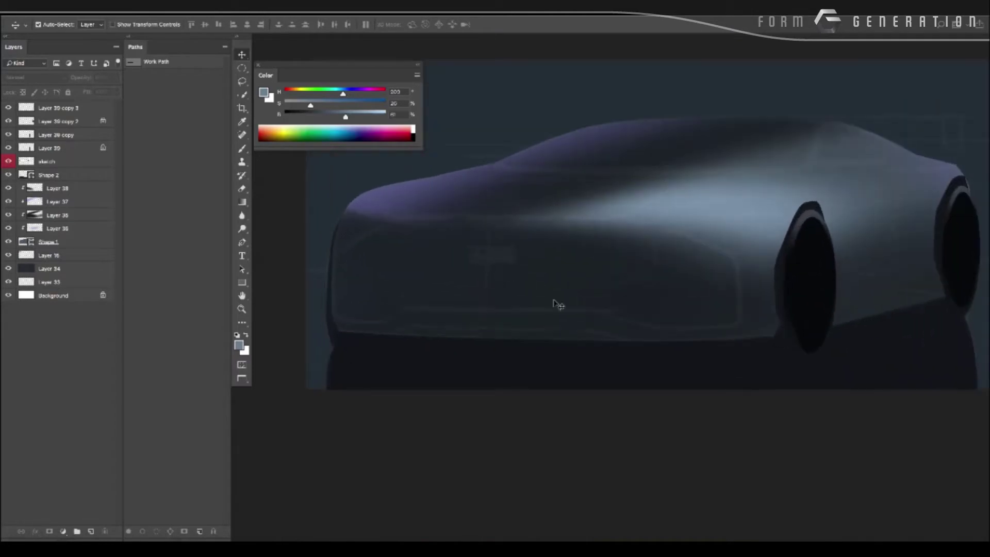
Create a new layer and trace the grille outline across the hood and down the fender.
key(ctrl+shift+n)
key(Return)
key(p)
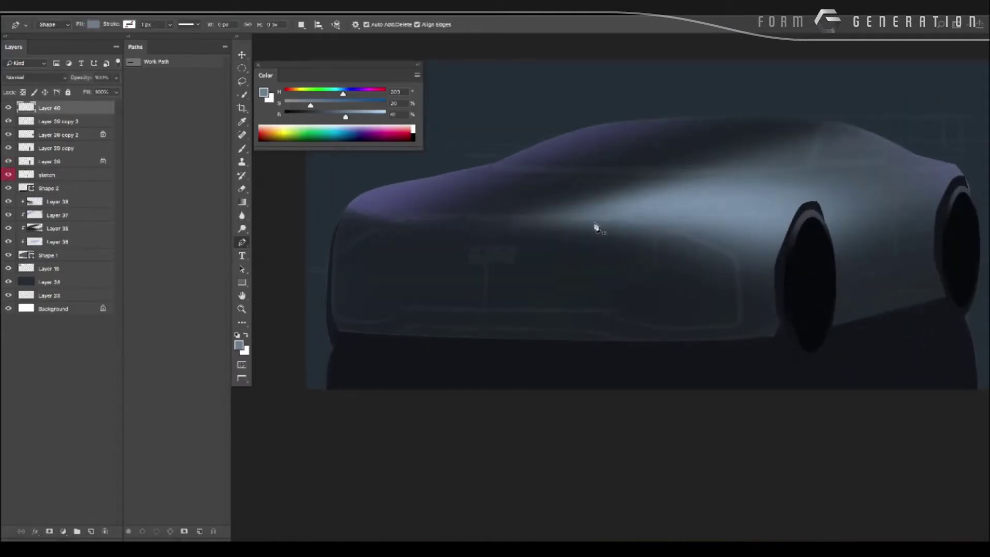
drag(386, 224, 434, 215)
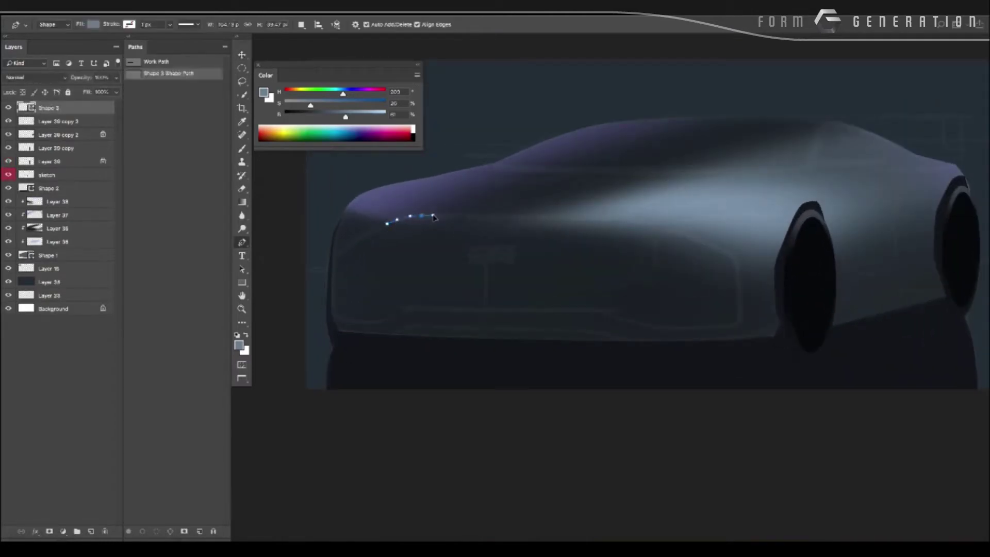
drag(513, 215, 537, 215)
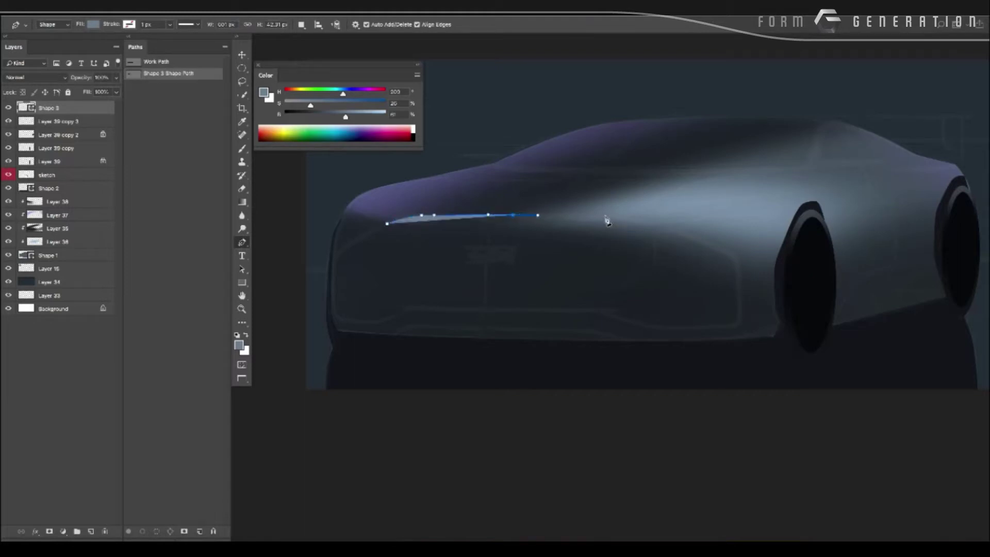
drag(607, 217, 658, 227)
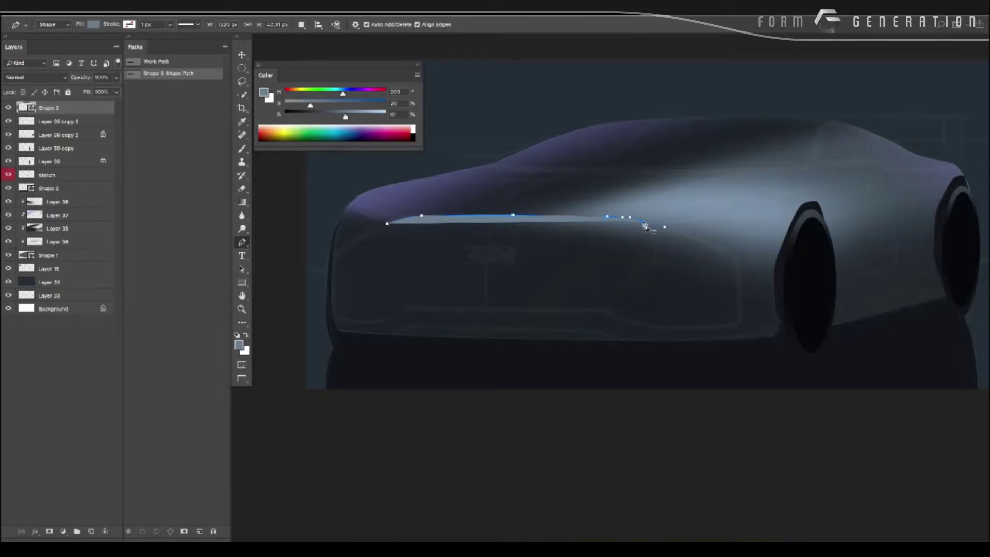
drag(723, 251, 738, 280)
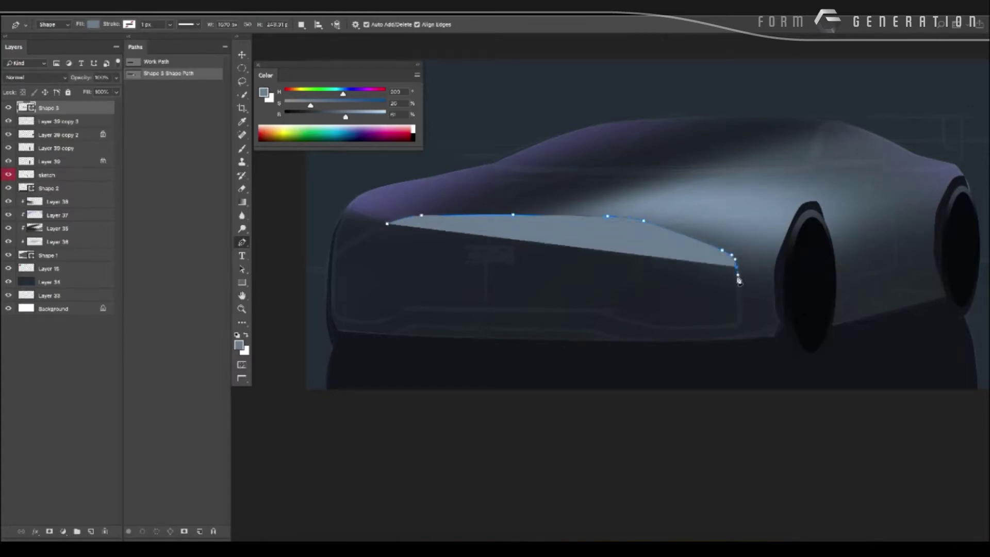
drag(739, 315, 723, 330)
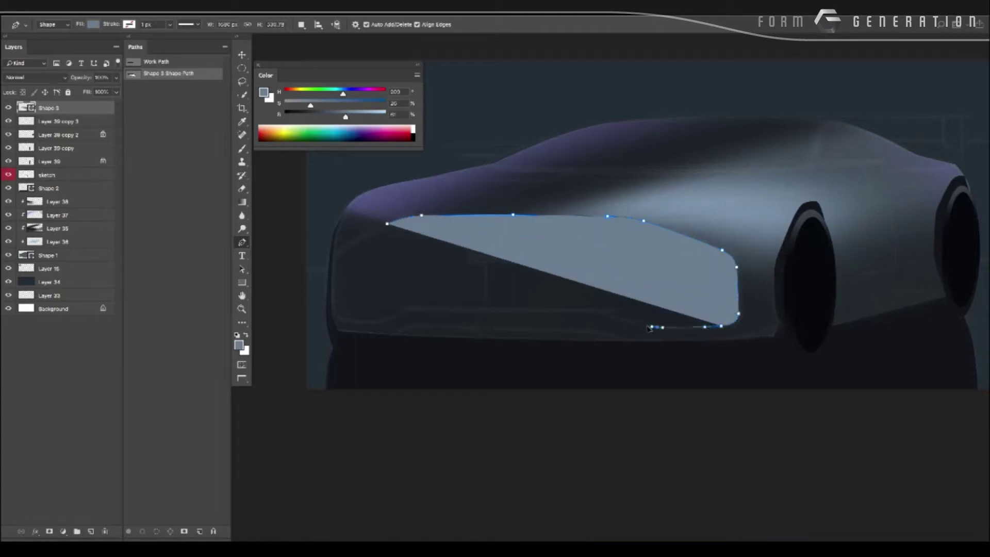
drag(656, 326, 591, 309)
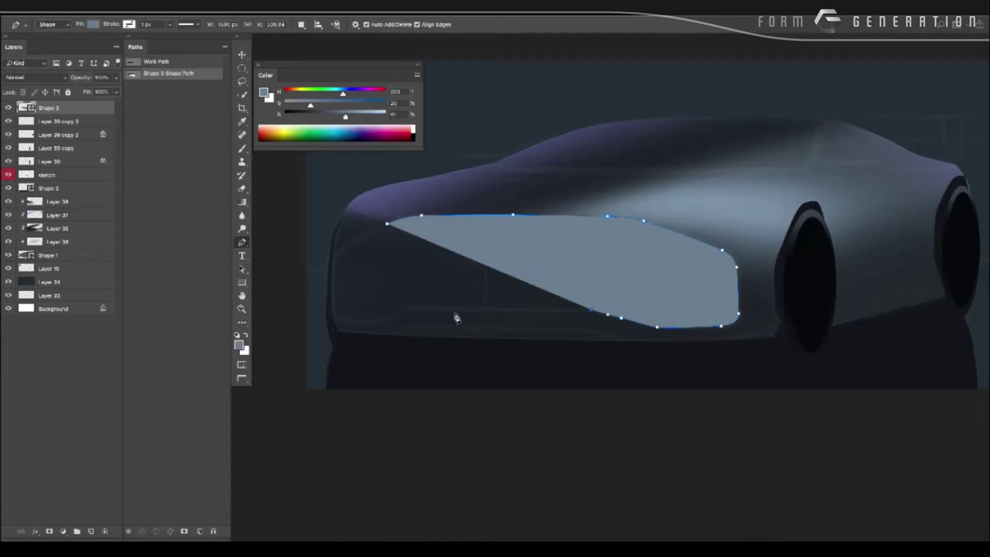
Trace the grille's lower edge and left side back to close the filled shape.
click(491, 310)
click(407, 308)
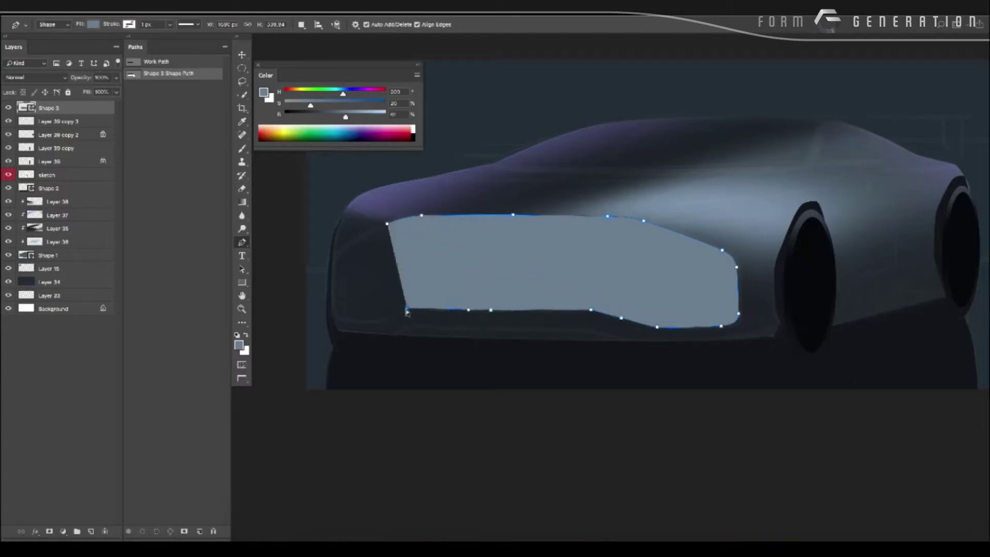
click(402, 312)
click(384, 319)
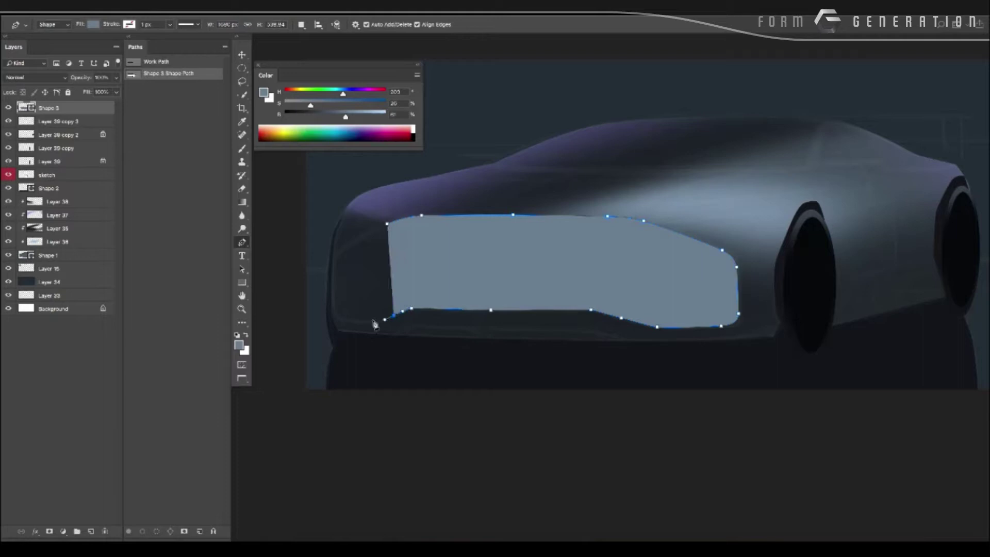
click(344, 318)
click(331, 302)
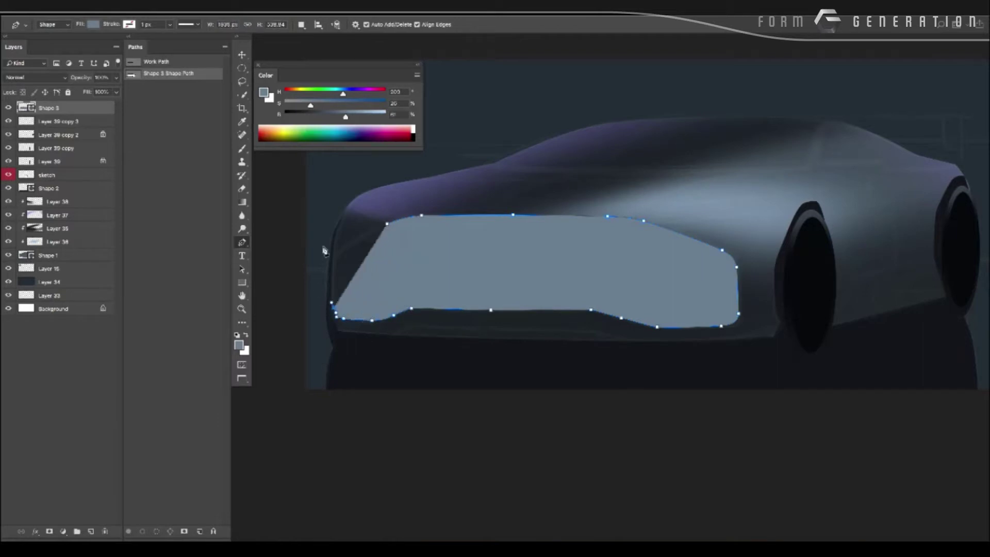
drag(336, 262, 332, 261)
click(333, 257)
click(348, 241)
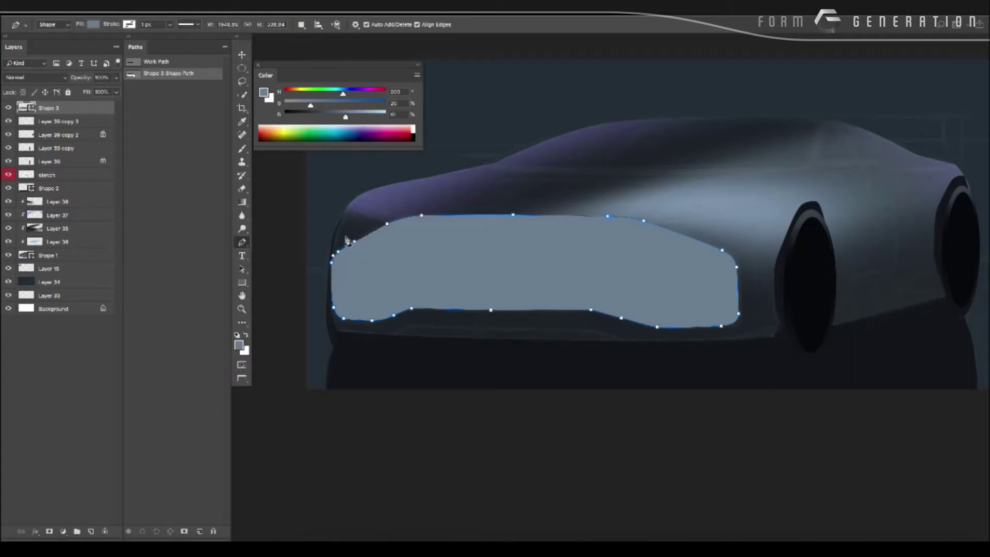
key(Return)
Change the grille shape's fill colour to black.
scroll(361, 290, down, 3)
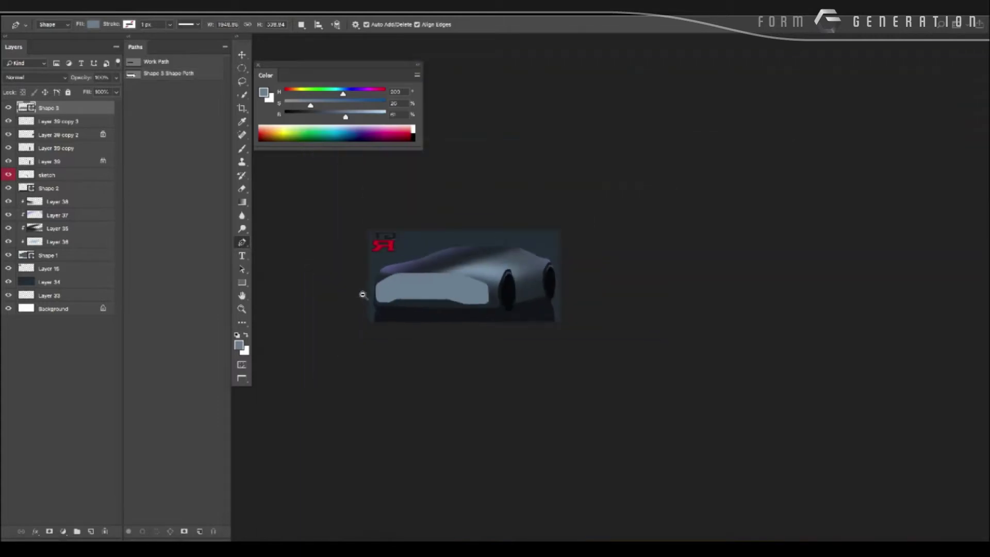
scroll(406, 300, up, 2)
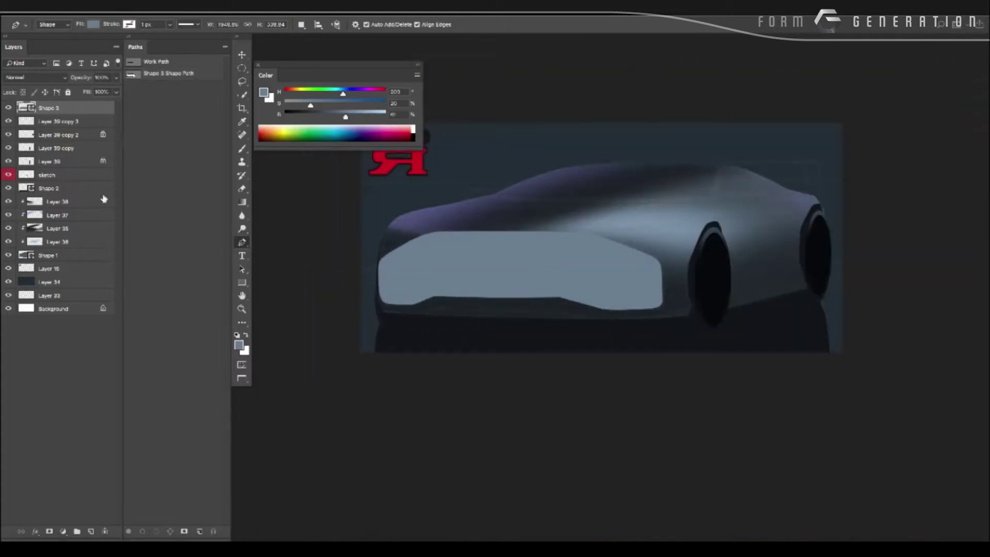
click(93, 26)
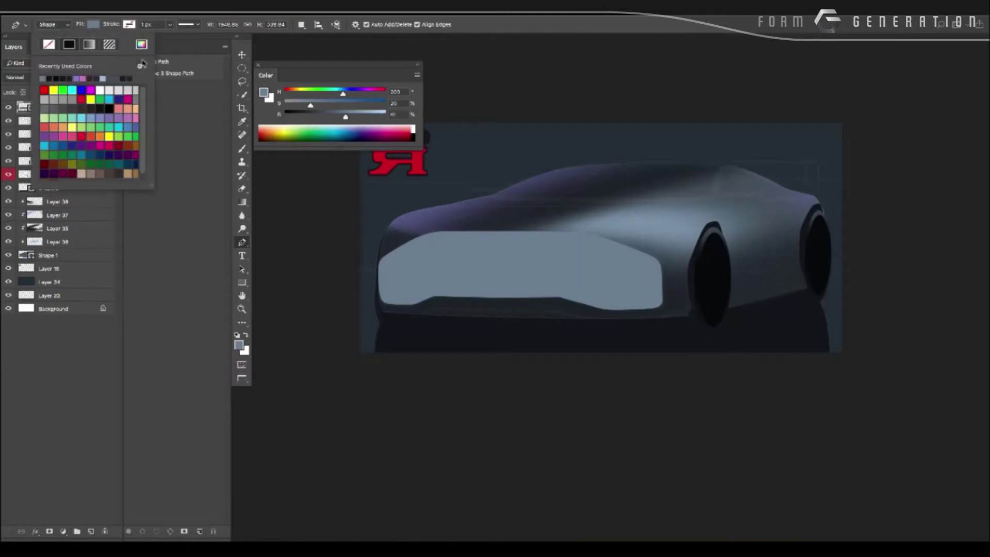
click(141, 44)
click(685, 423)
key(Return)
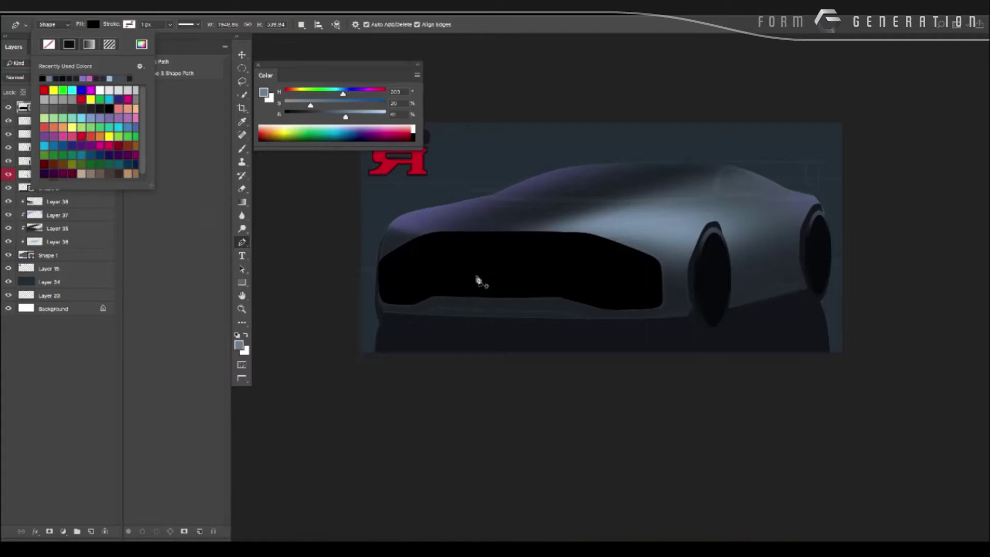
key(Escape)
key(v)
key(p)
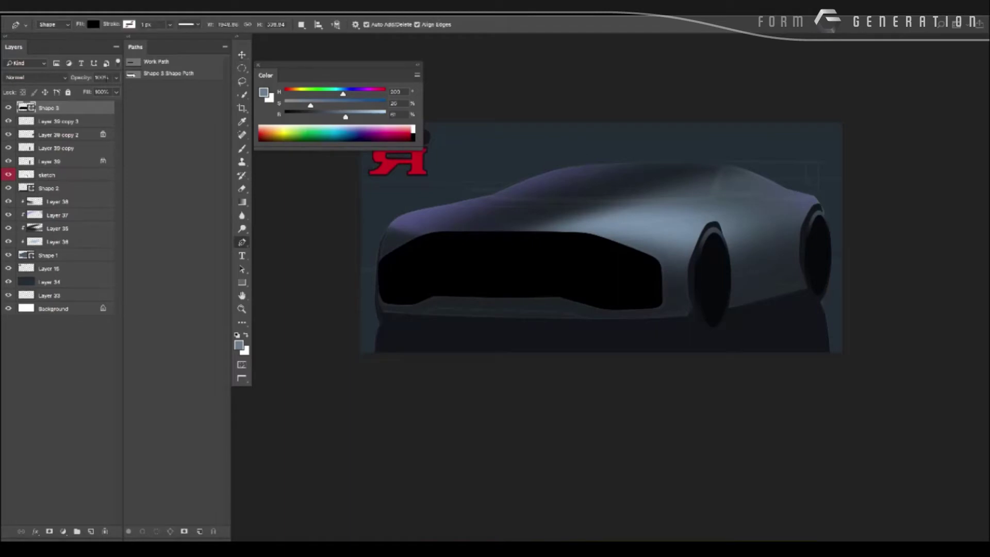
Set the grille layer to Multiply blend mode at 41% opacity.
drag(81, 78, 62, 78)
click(34, 77)
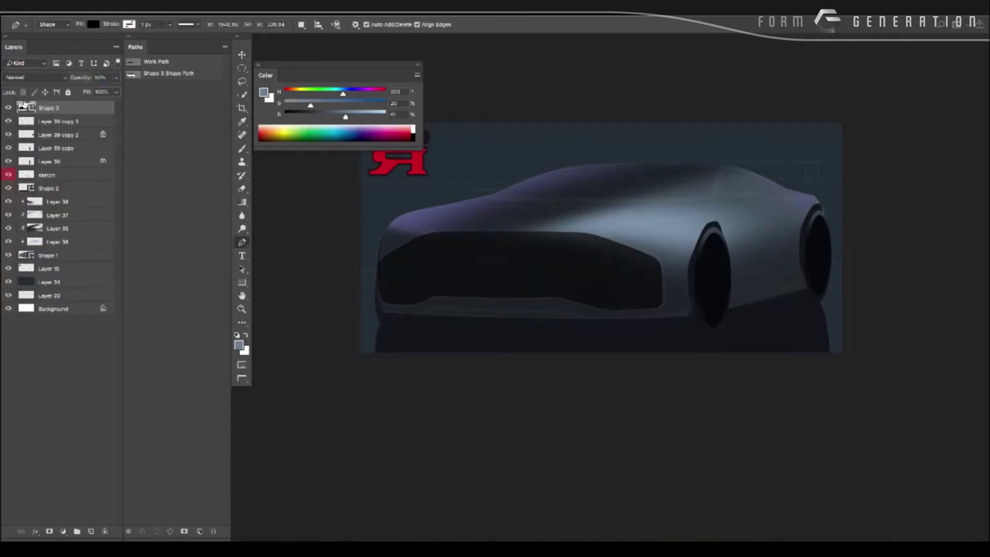
click(27, 79)
click(24, 103)
mouse_move(97, 82)
mouse_down()
mouse_move(80, 78)
mouse_move(88, 81)
mouse_up()
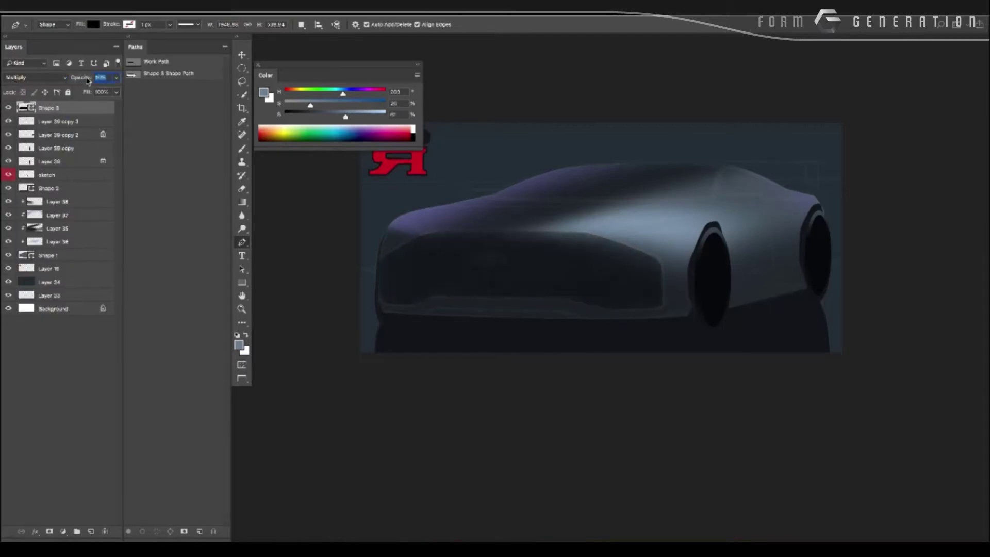
scroll(616, 267, up, 2)
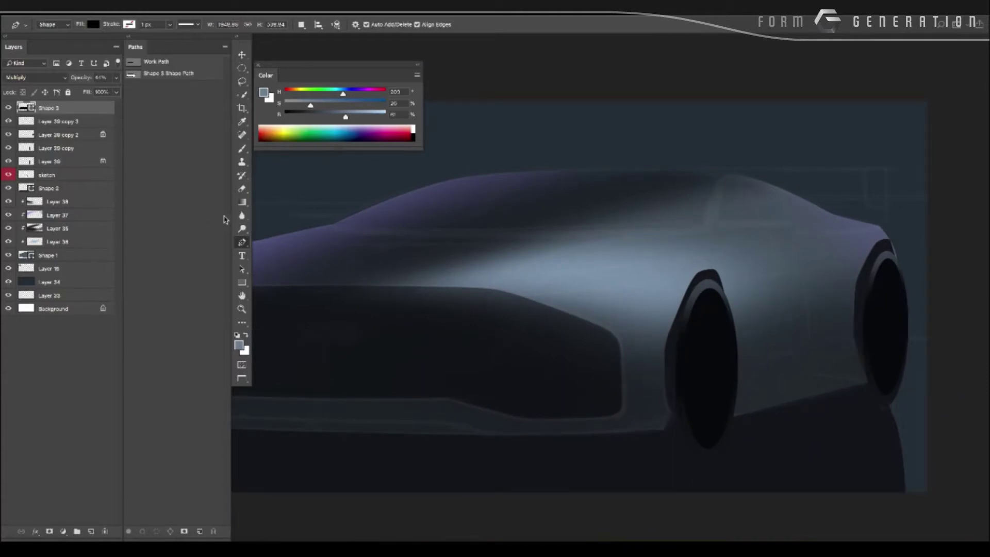
Select Layer 38 and begin a window shape outline along the roofline.
click(74, 202)
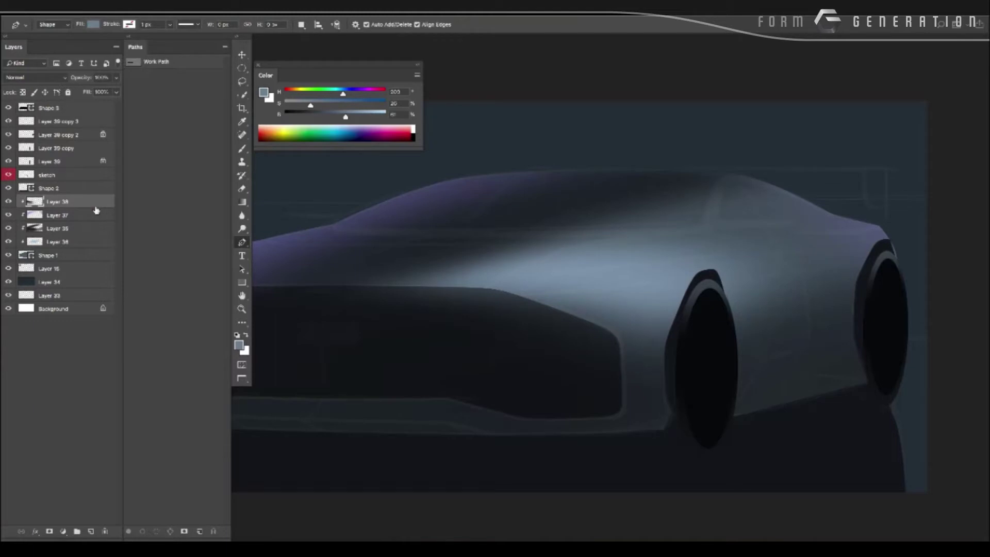
click(831, 213)
drag(765, 185, 750, 181)
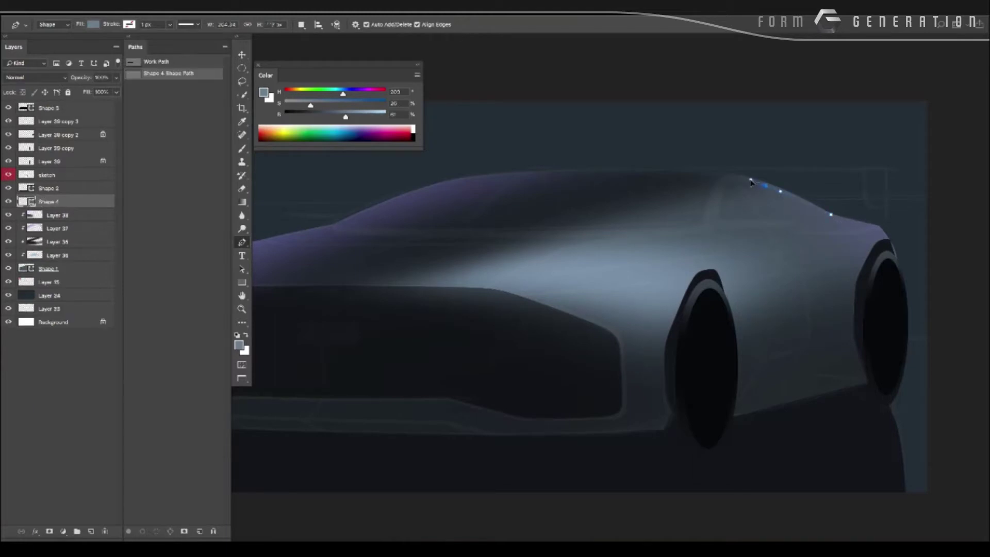
click(734, 179)
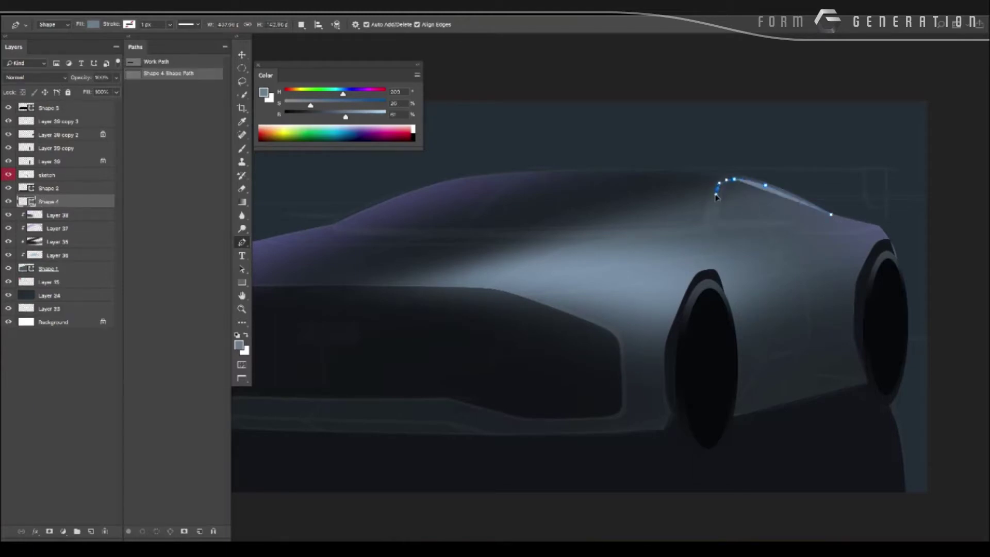
click(707, 226)
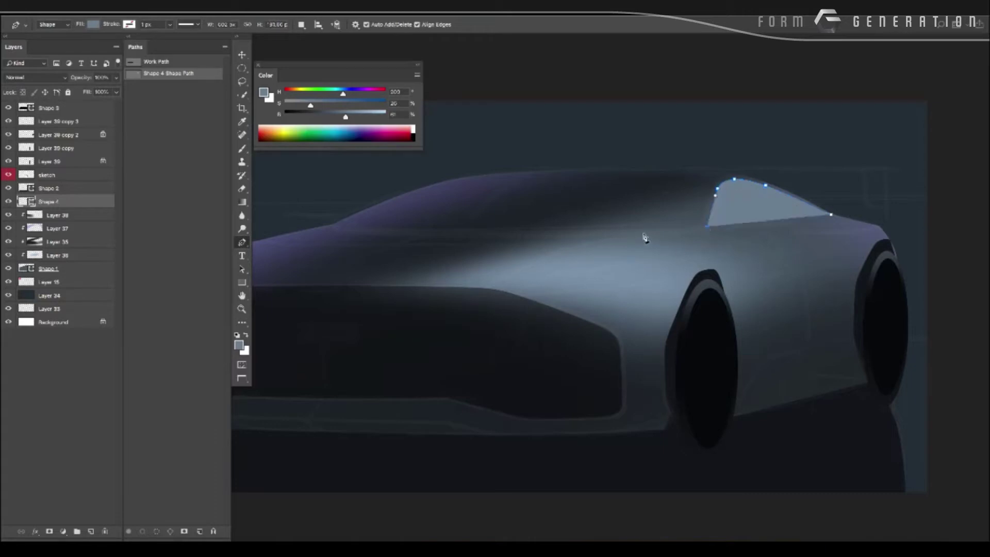
drag(642, 235, 669, 231)
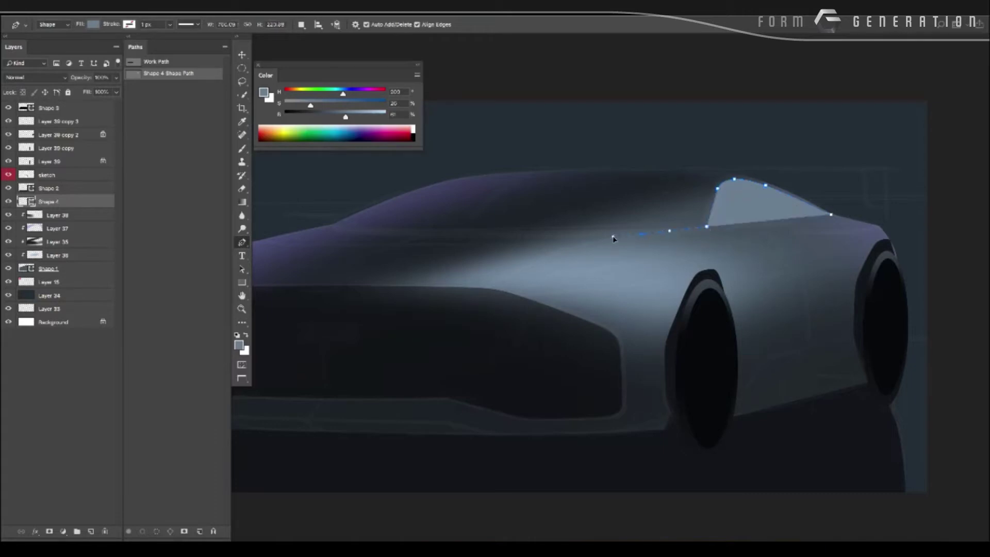
click(714, 225)
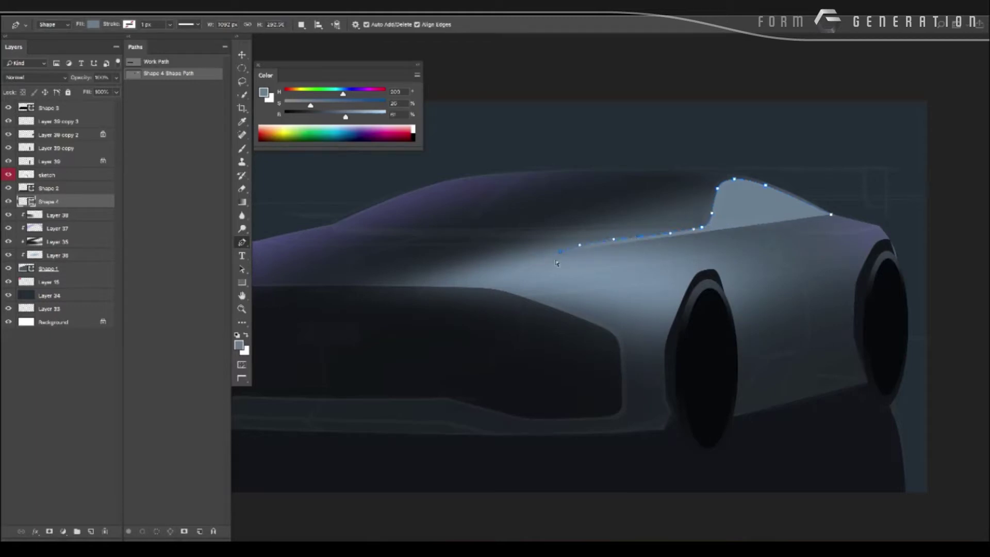
Trace the greenhouse outline along the hood edge and up the windscreen.
click(484, 291)
drag(250, 273, 531, 299)
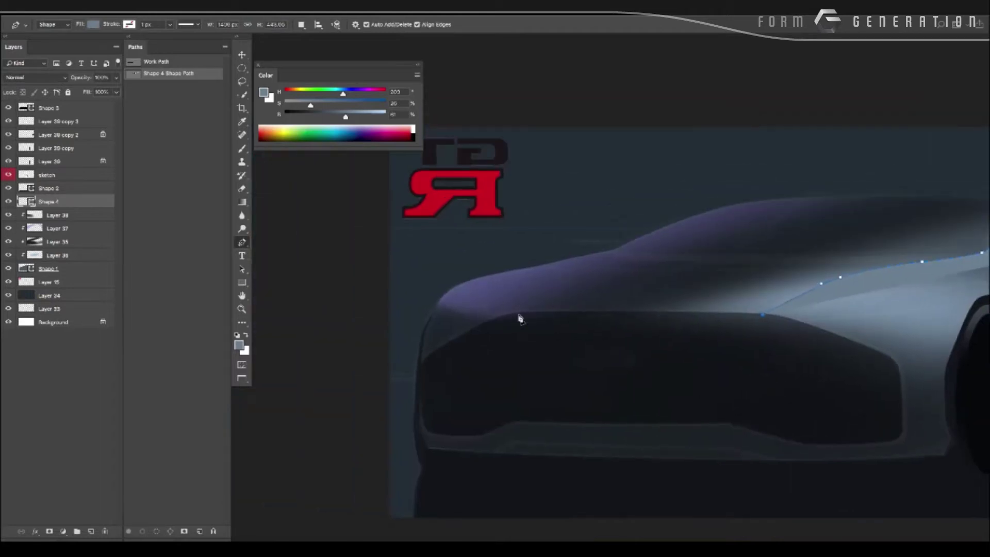
click(508, 313)
click(502, 290)
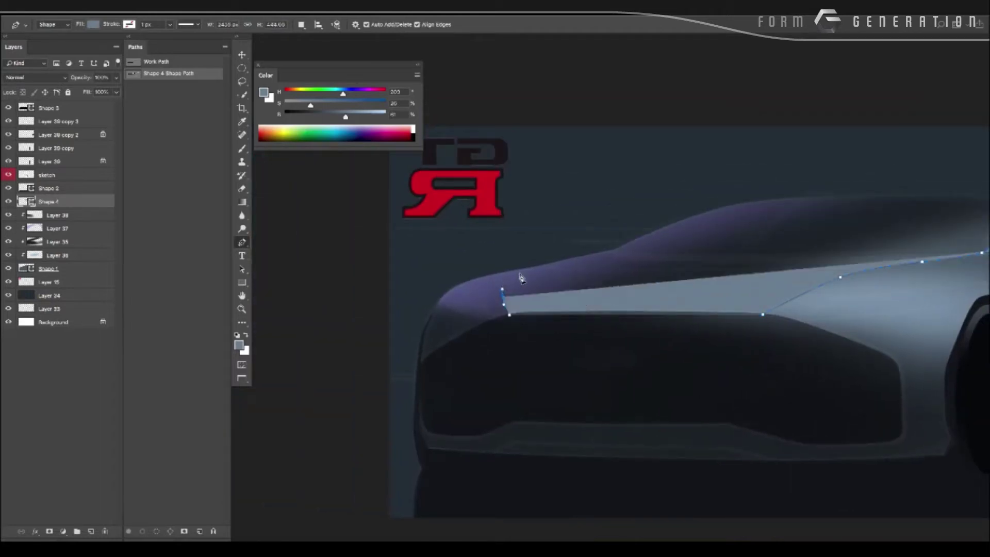
drag(535, 267, 545, 272)
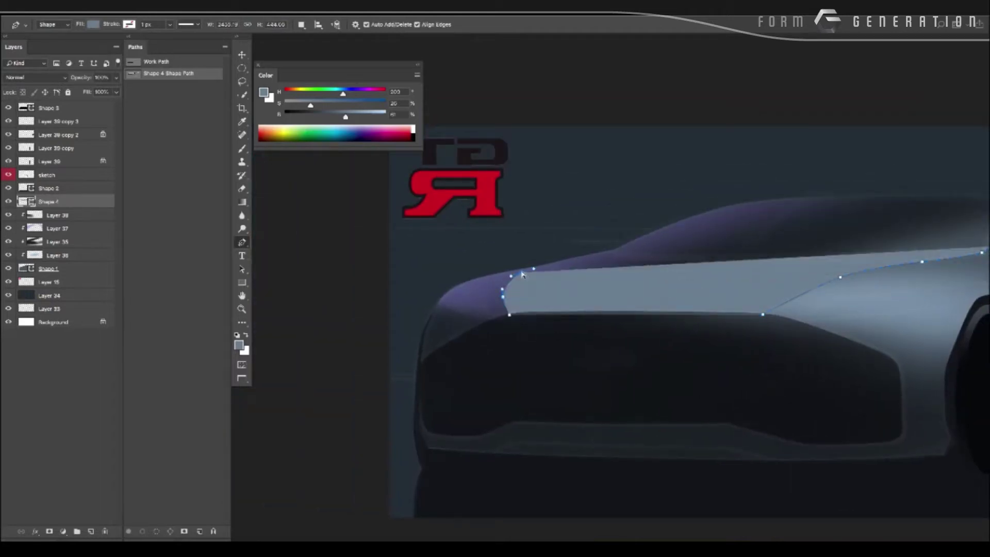
click(611, 254)
click(613, 215)
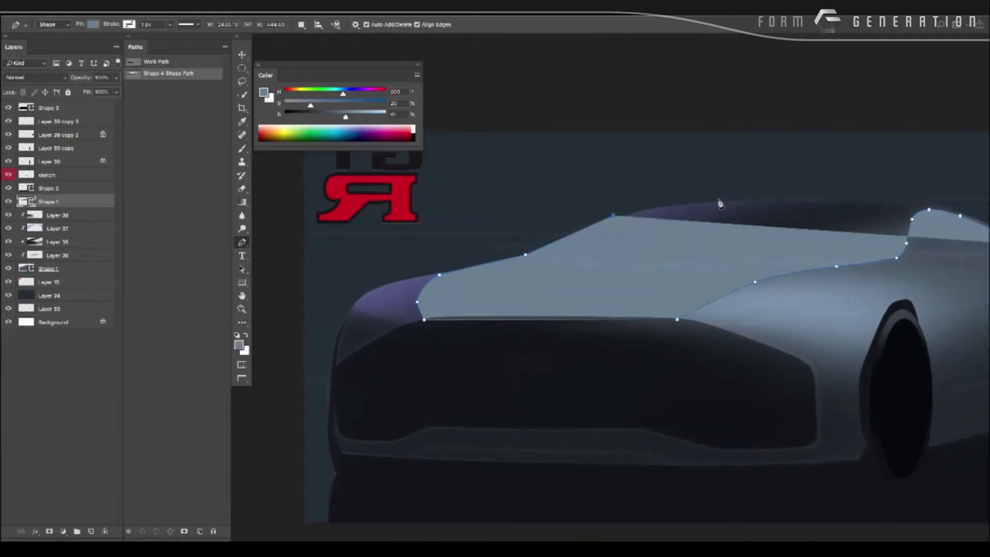
Continue the outline over the roof and close it at the rear pillar.
click(719, 194)
click(813, 195)
click(911, 193)
drag(911, 195, 814, 154)
click(898, 184)
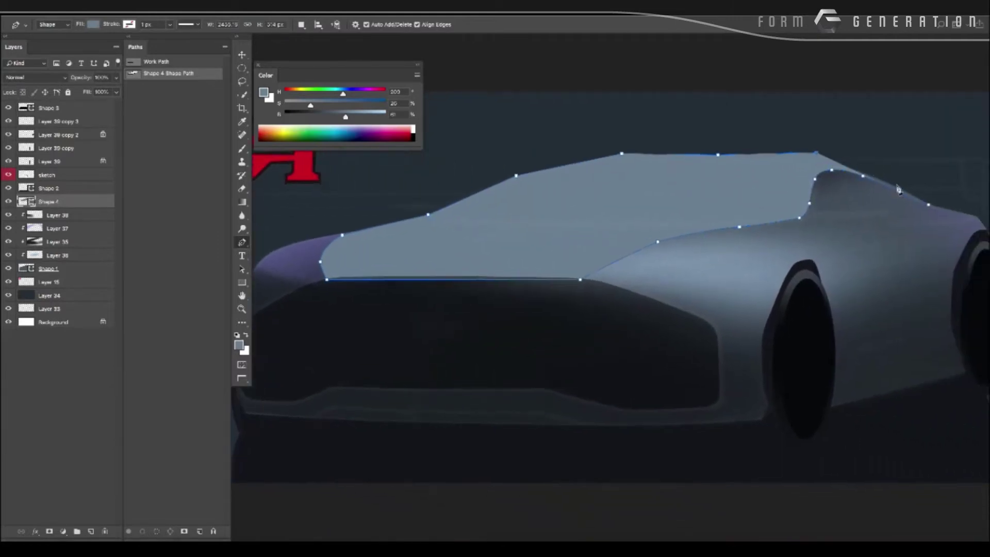
click(926, 199)
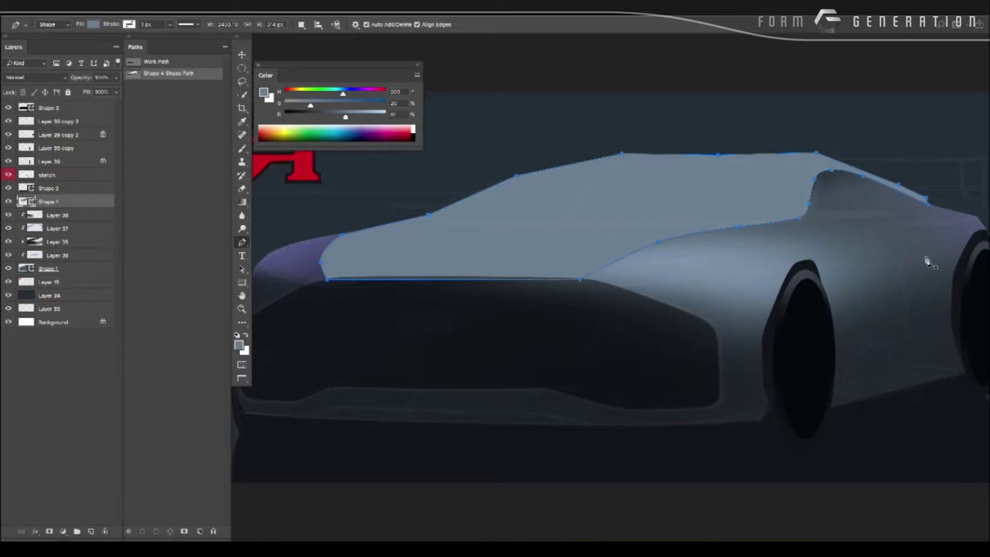
Set the greenhouse shape's fill colour to black.
click(92, 25)
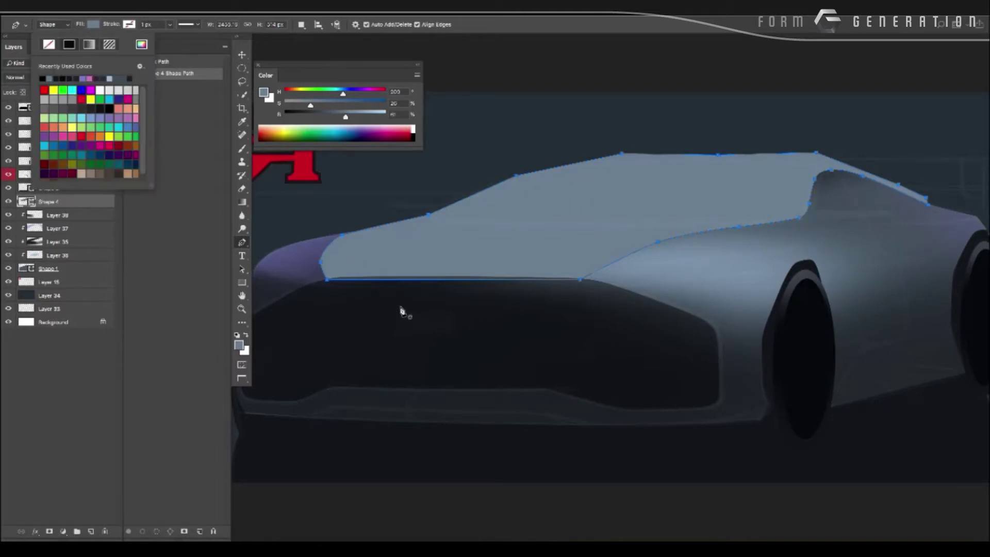
click(142, 44)
click(664, 470)
key(Return)
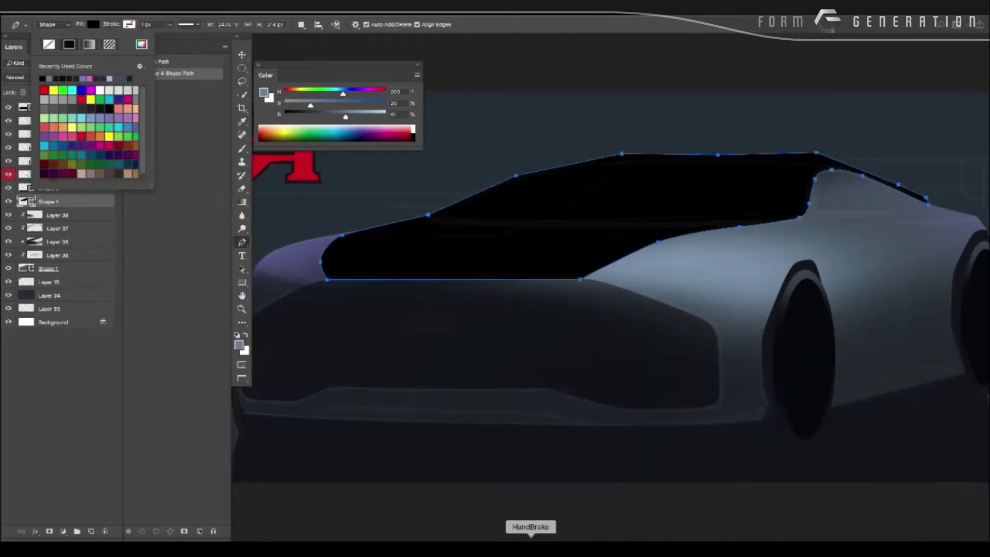
click(181, 249)
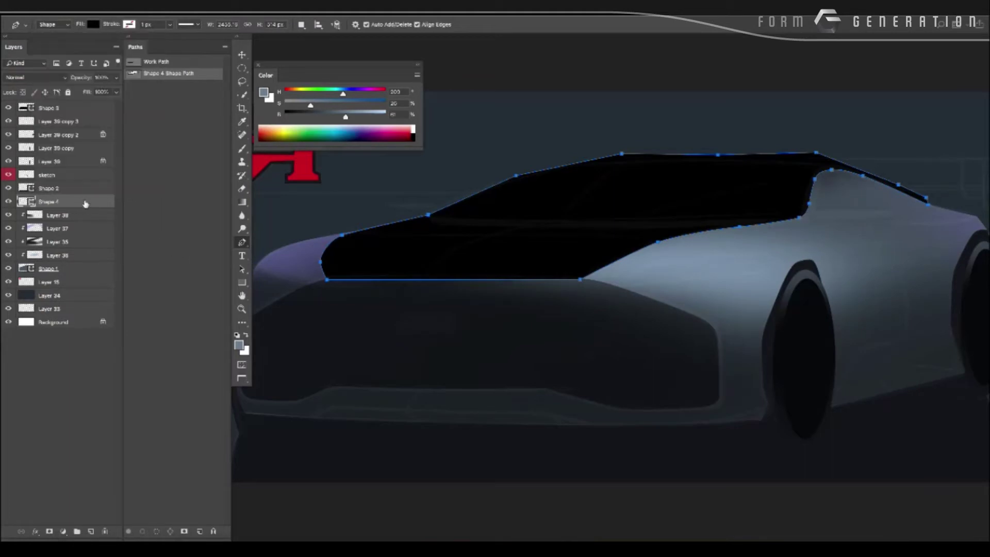
Hide the path, set Shape 3 to 100% opacity and delete the Shape 4 windscreen layer.
key(Return)
key(v)
click(341, 319)
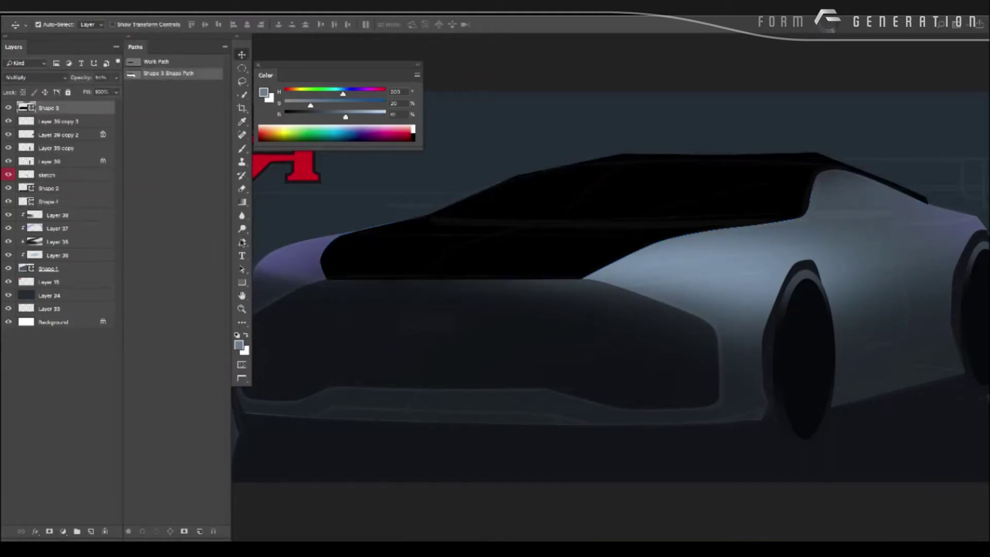
drag(85, 79, 355, 231)
click(369, 235)
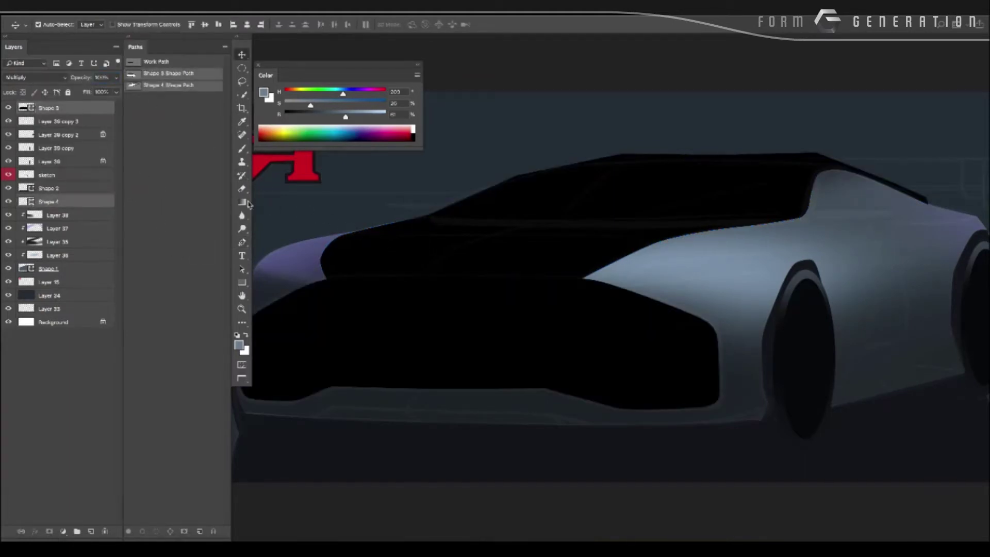
key(Delete)
Move Shape 3 down the layer stack so it sits just above Layer 38.
key(ctrl+bracketleft)
key(ctrl+bracketleft)
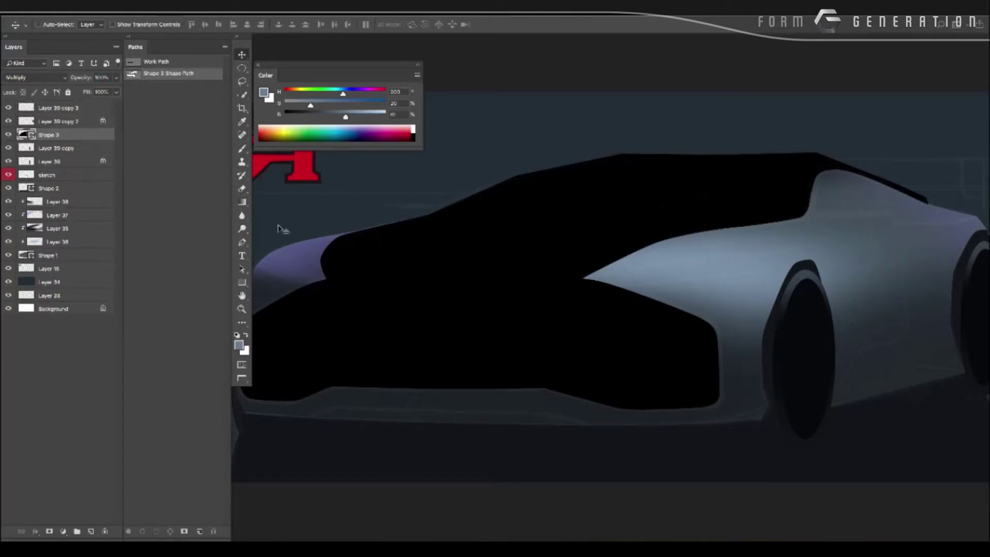
key(ctrl+bracketleft)
key(ctrl+bracketleft)
key(ctrl+bracketleft)
key(ctrl+bracketleft)
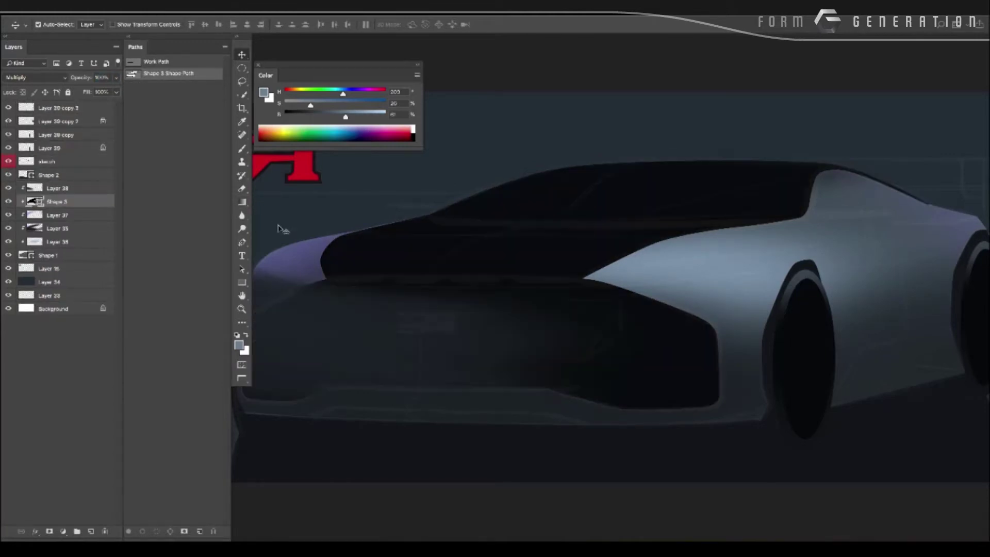
scroll(347, 199, down, 3)
scroll(398, 232, up, 1)
key(ctrl+bracketright)
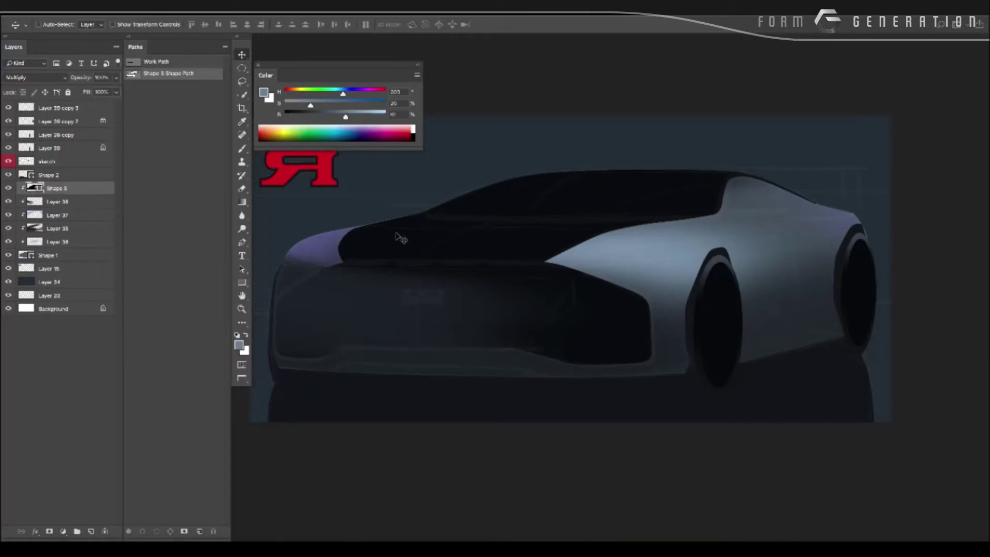
scroll(394, 230, down, 5)
scroll(316, 211, up, 6)
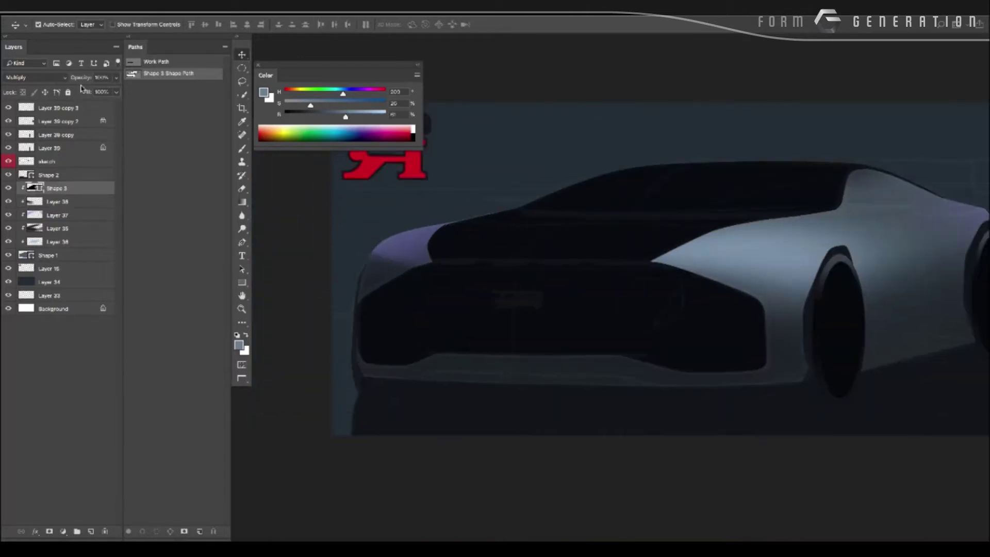
Set Shape 3 to Multiply at 10% opacity and zoom in on the mirrored car.
mouse_move(78, 81)
mouse_down()
mouse_move(50, 82)
mouse_move(83, 82)
mouse_up()
click(48, 82)
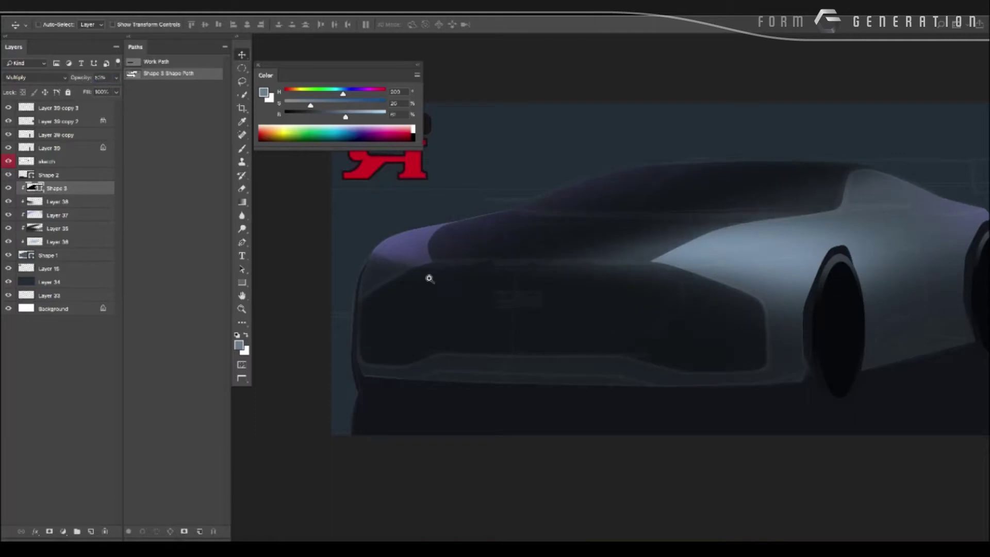
scroll(434, 275, down, 5)
scroll(316, 349, up, 2)
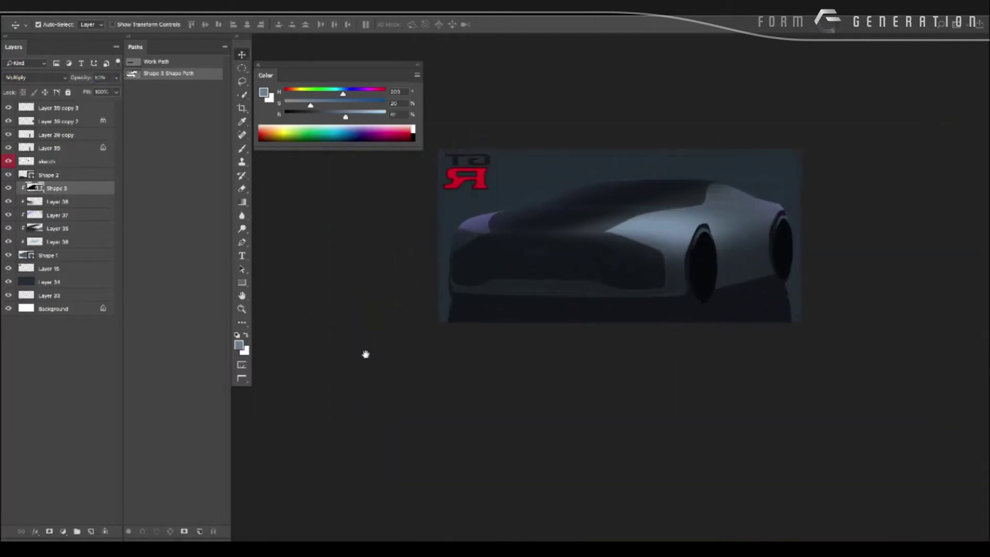
scroll(363, 358, up, 5)
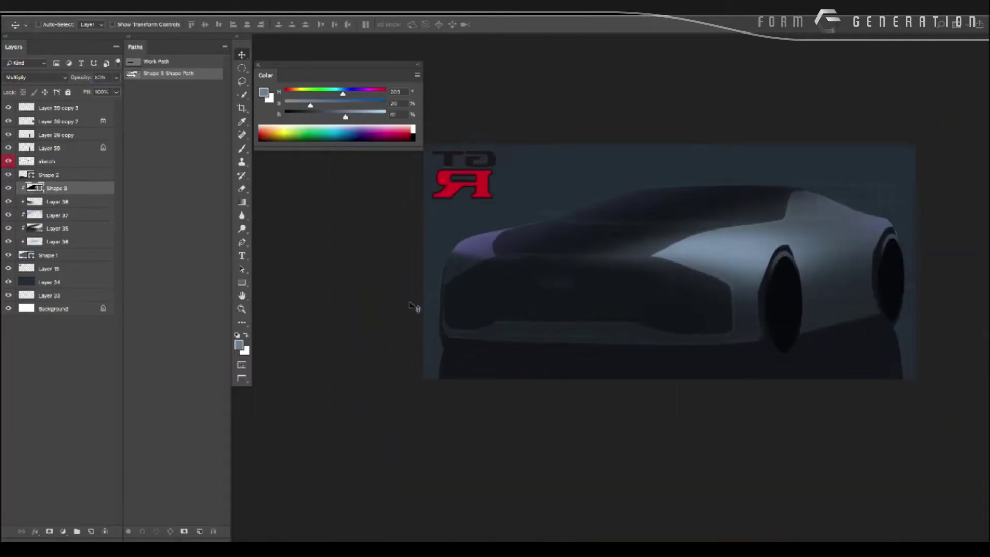
drag(410, 306, 445, 321)
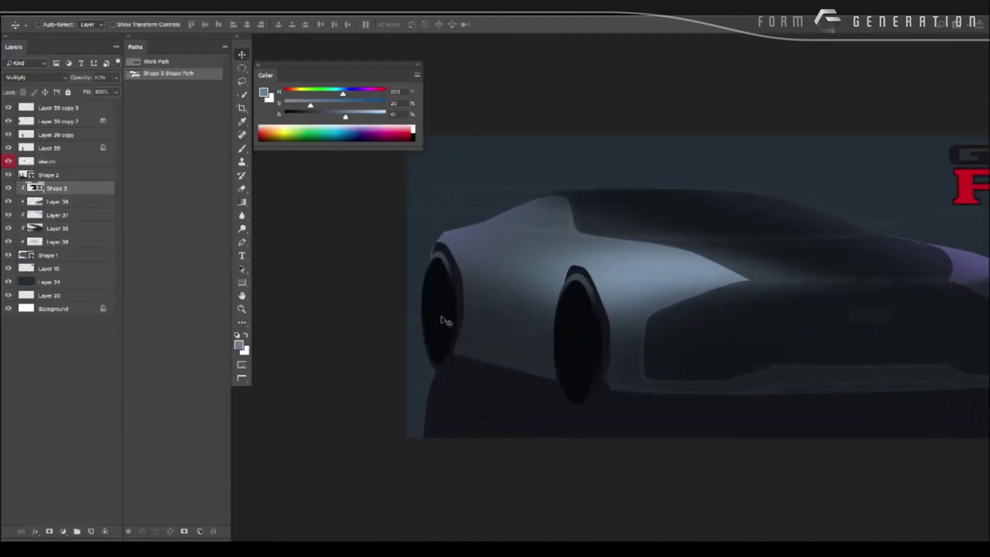
Add a new layer above Layer 15 and select a rectangular band across the car.
key(alt+bracketleft)
key(alt+bracketleft)
key(alt+bracketleft)
key(alt+bracketleft)
key(alt+bracketleft)
key(alt+bracketleft)
key(ctrl+shift+alt+n)
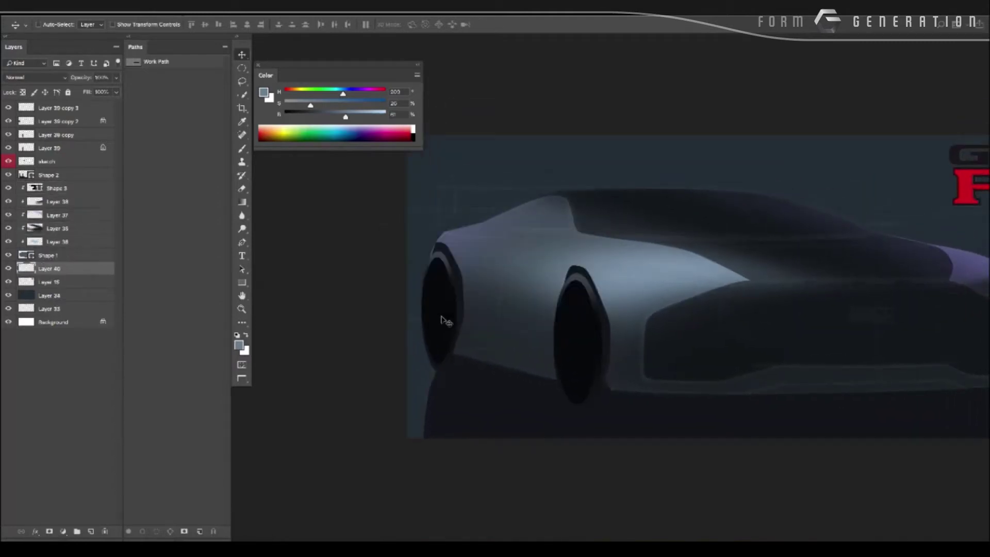
drag(427, 359, 326, 354)
key(m)
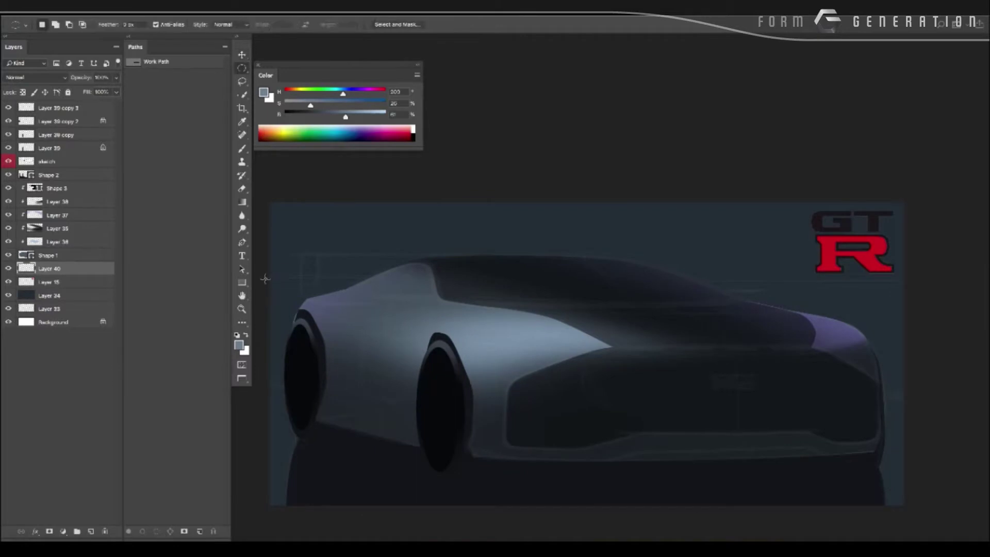
drag(315, 279, 820, 399)
key(shift+m)
drag(262, 273, 917, 393)
drag(626, 340, 625, 342)
Fill the band with purple and raise its Hue/Saturation Lightness to about +14.
key(b)
alt+click(804, 323)
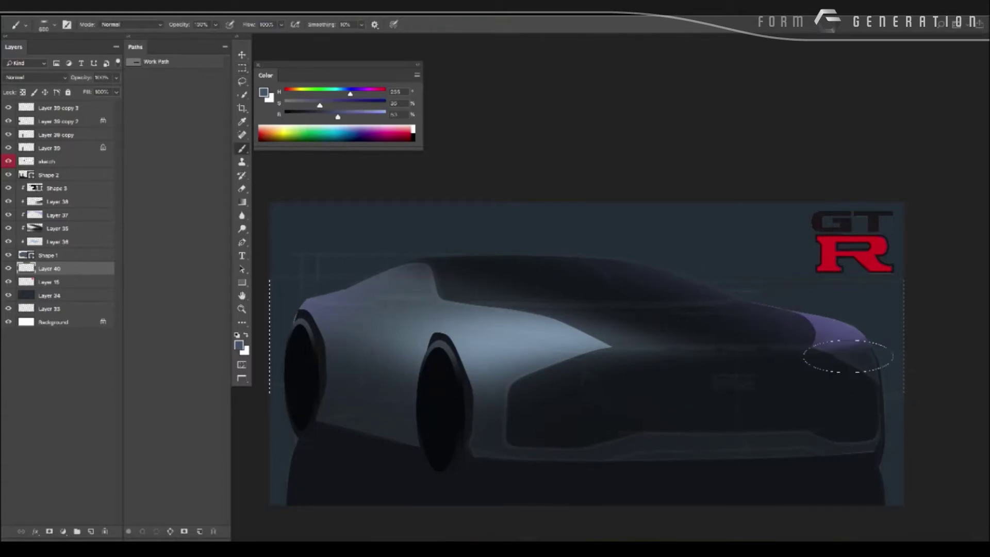
key(alt+BackSpace)
key(ctrl+u)
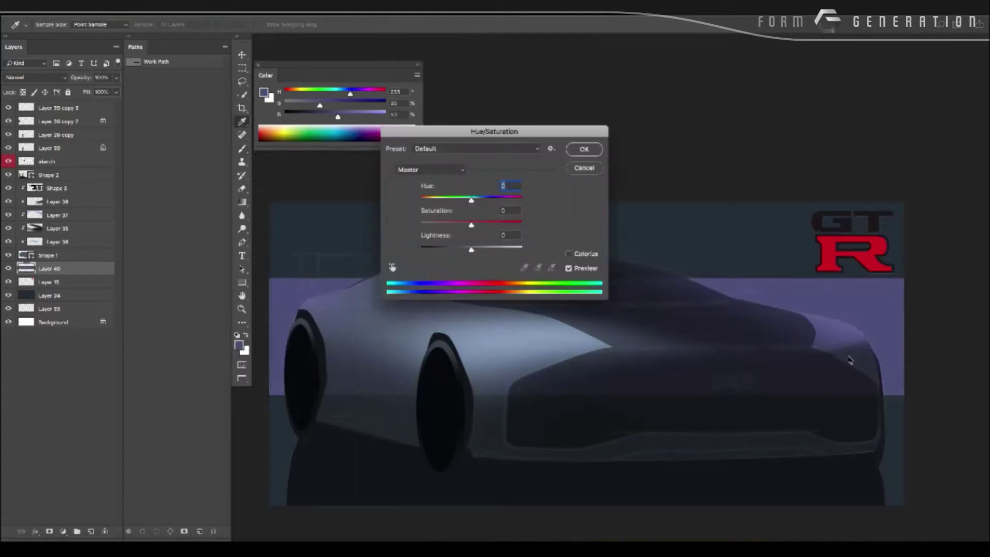
mouse_move(470, 246)
mouse_down()
mouse_move(500, 249)
mouse_move(483, 252)
mouse_up()
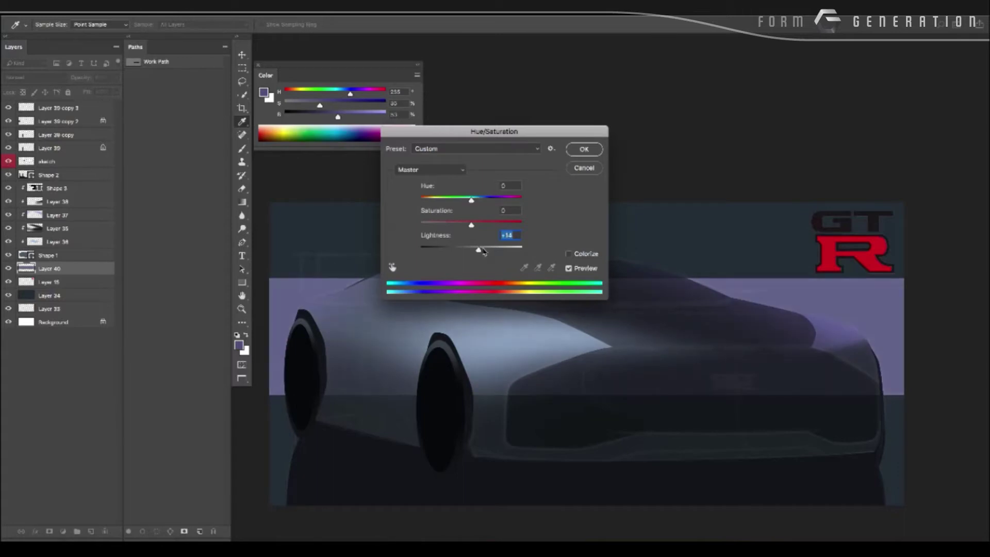
Apply the lightness change, darken the car body selection and zoom out to the whole image.
key(Return)
key(b)
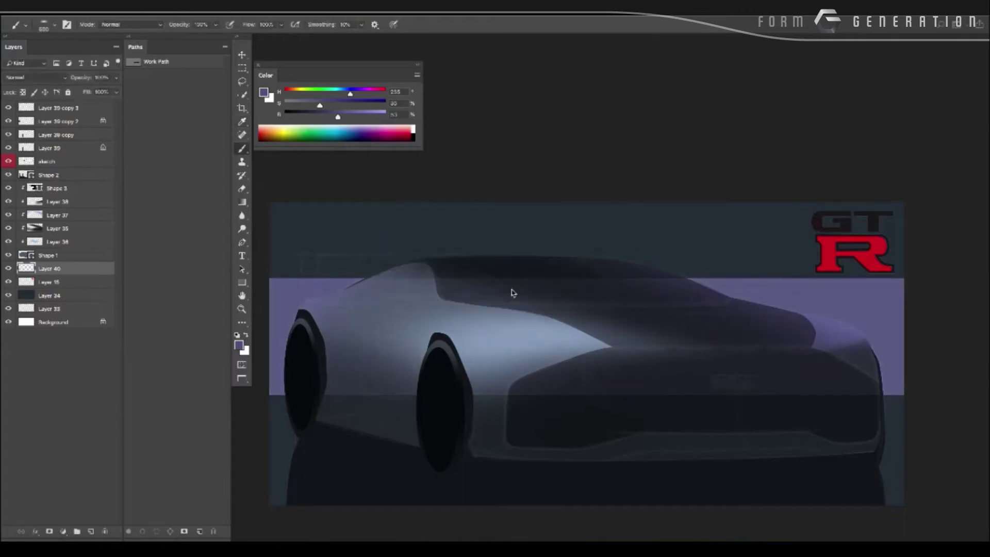
ctrl+click(30, 255)
drag(304, 340, 877, 341)
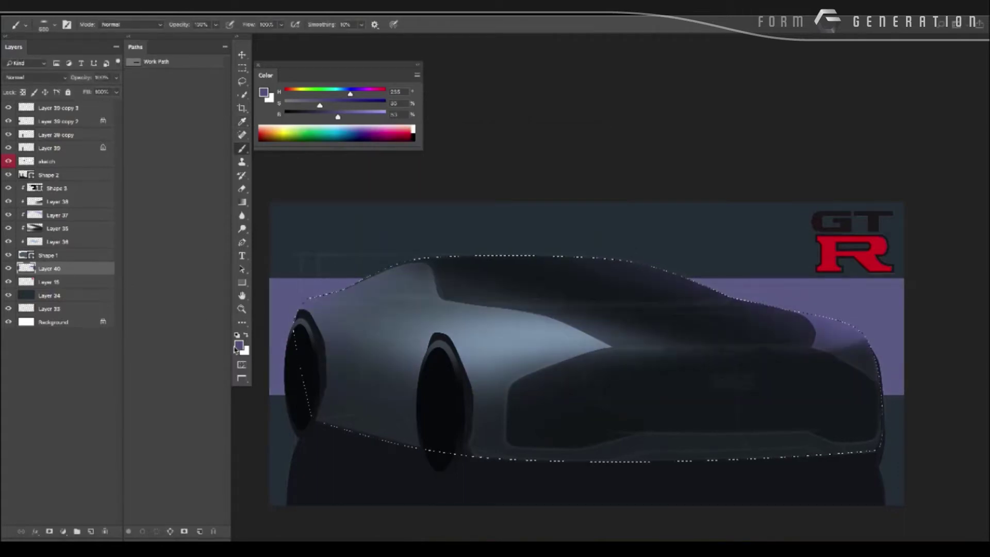
mouse_move(433, 350)
mouse_down()
mouse_move(369, 348)
mouse_move(378, 336)
mouse_move(345, 308)
mouse_move(393, 315)
mouse_up()
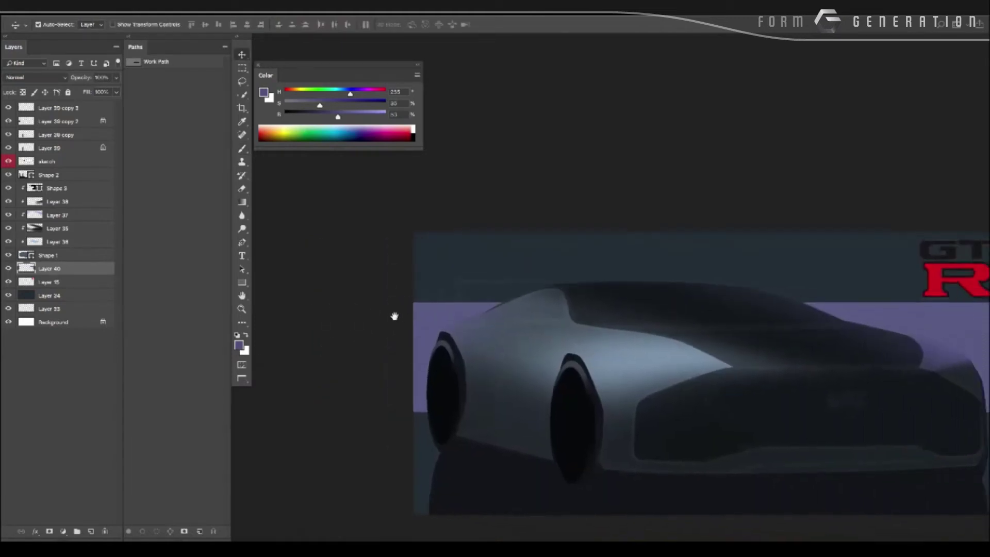
Paint light-lavender strokes with a large soft brush across the band right of the car.
key(b)
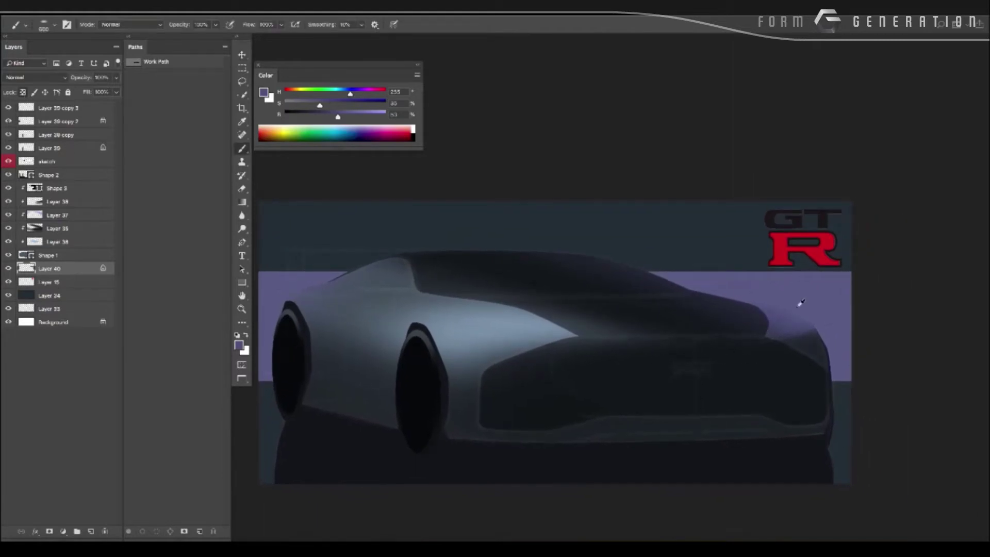
drag(340, 117, 384, 116)
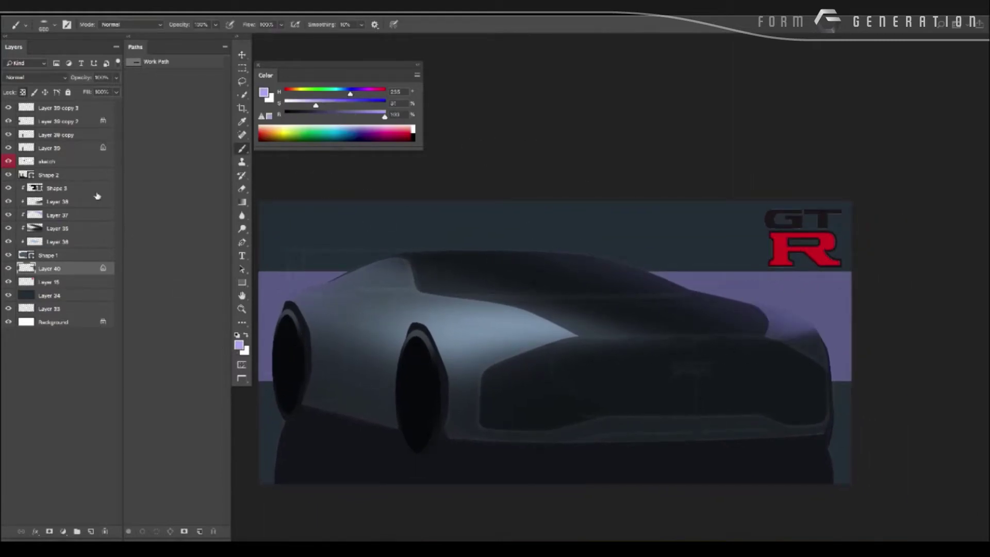
key(bracketright)
right_click(778, 292)
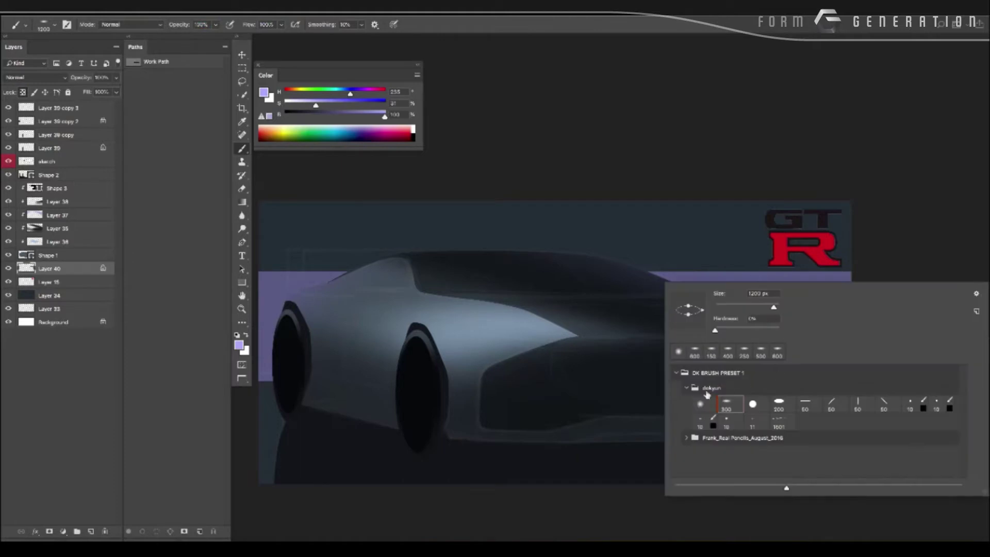
key(Return)
mouse_move(917, 361)
mouse_down()
mouse_move(698, 175)
mouse_move(534, 336)
mouse_up()
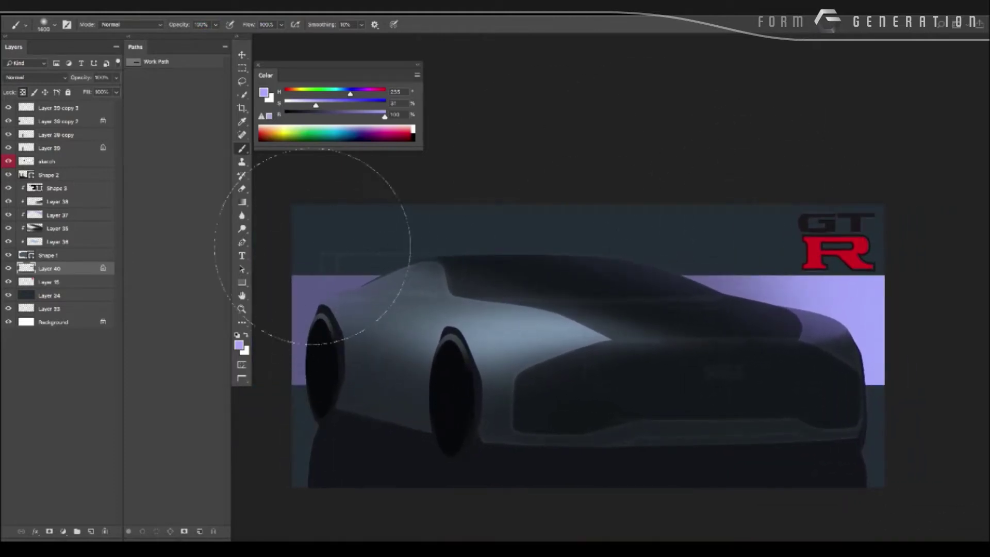
alt+click(360, 234)
scroll(354, 377, down, 2)
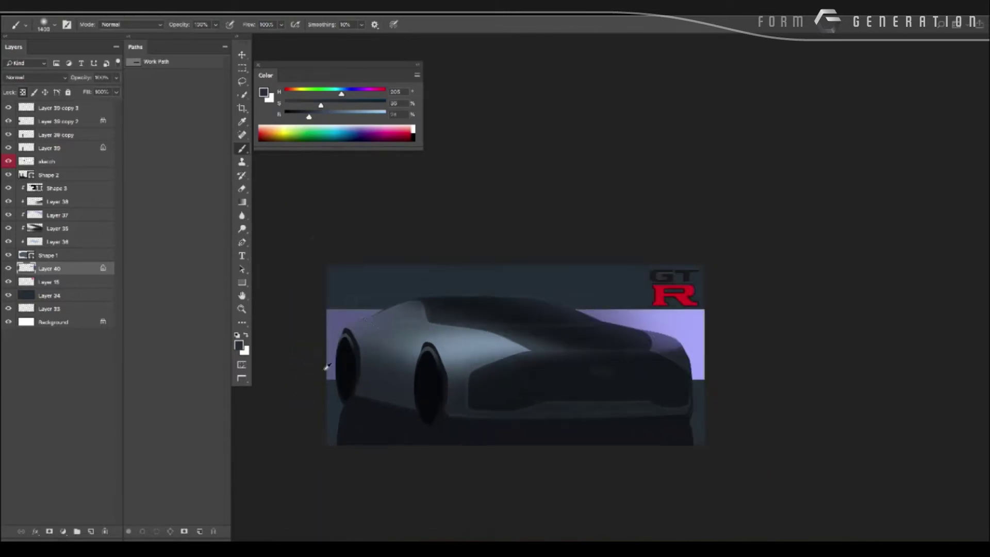
Begin a Polygonal Lasso outline of the ground below the car with its first two points.
key(ctrl+z)
mouse_move(331, 388)
mouse_down()
mouse_move(343, 387)
mouse_move(303, 380)
mouse_move(338, 382)
mouse_up()
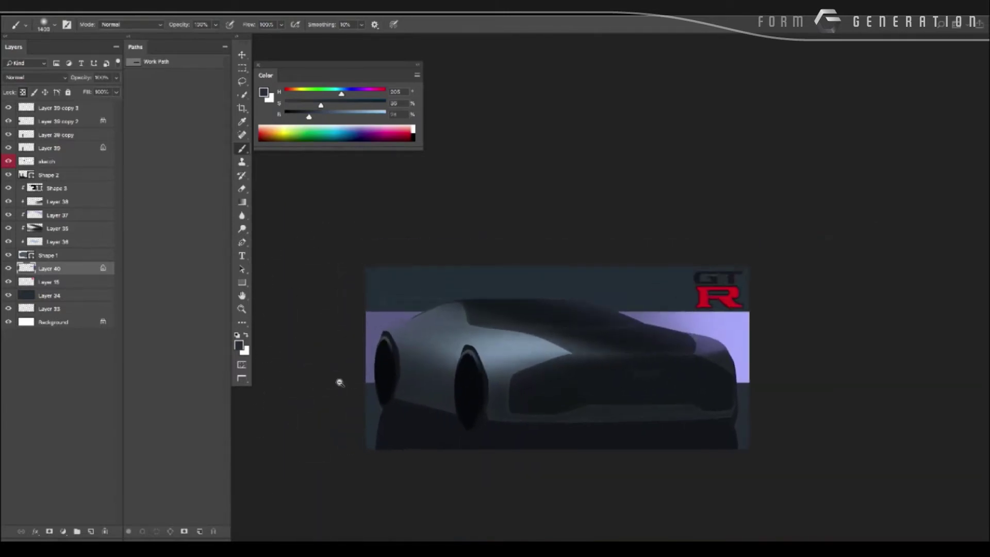
scroll(380, 353, down, 3)
key(l)
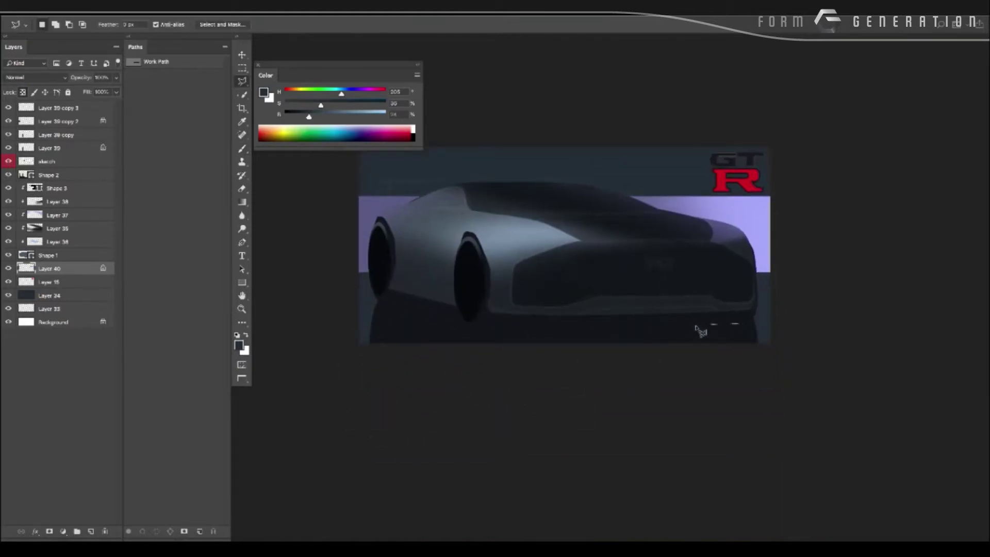
click(254, 343)
click(369, 296)
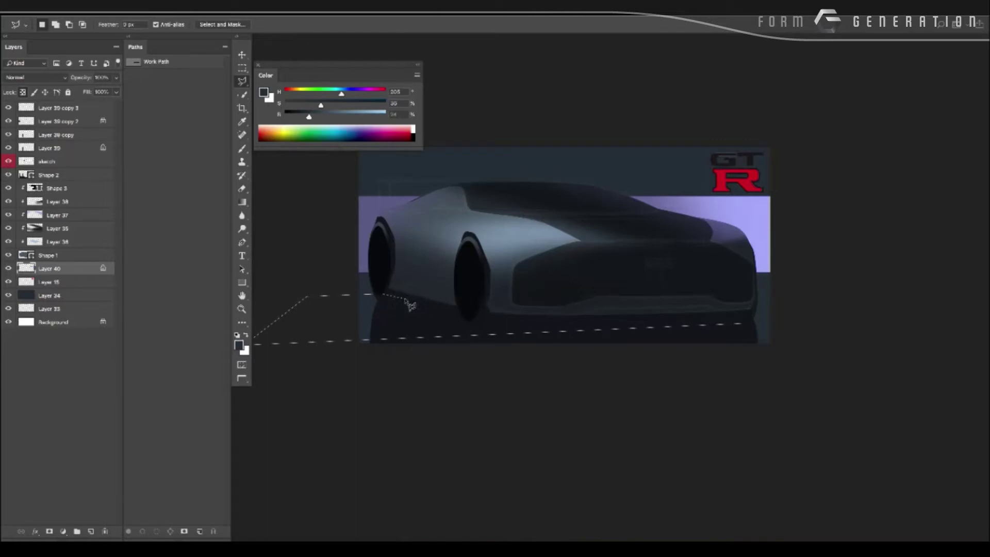
Fill the ground selection under the car with pure white on a new layer.
double_click(742, 322)
key(ctrl+shift+n)
key(Return)
key(b)
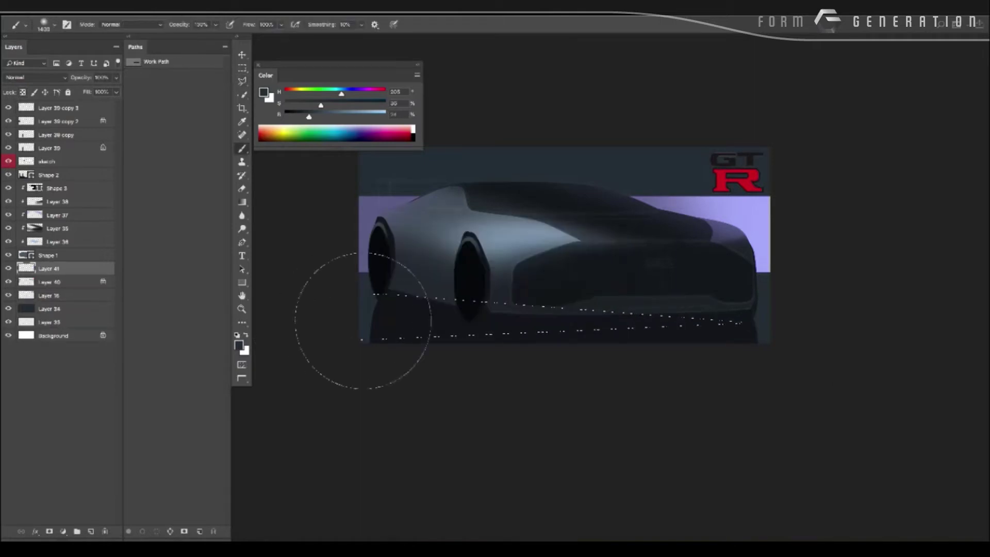
click(238, 344)
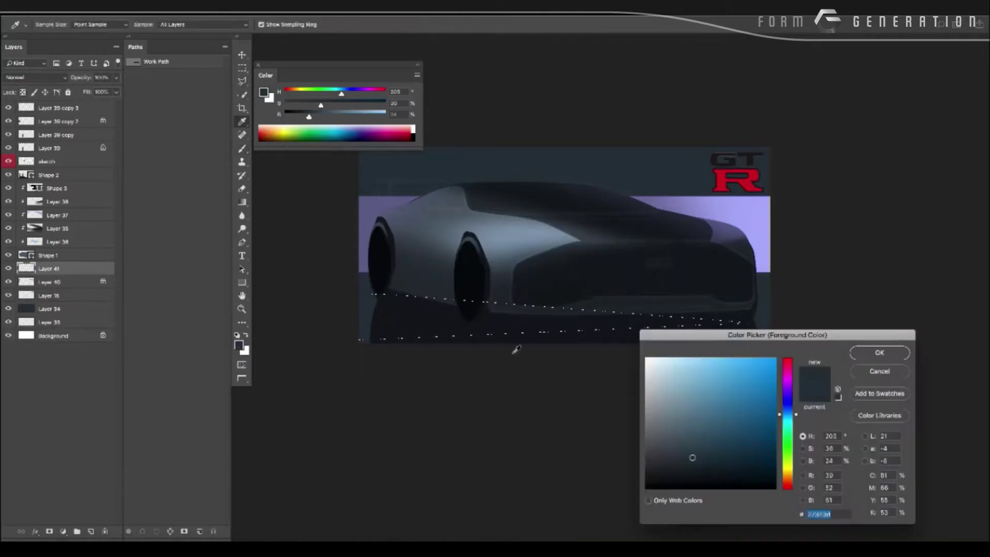
drag(681, 421, 645, 358)
key(Return)
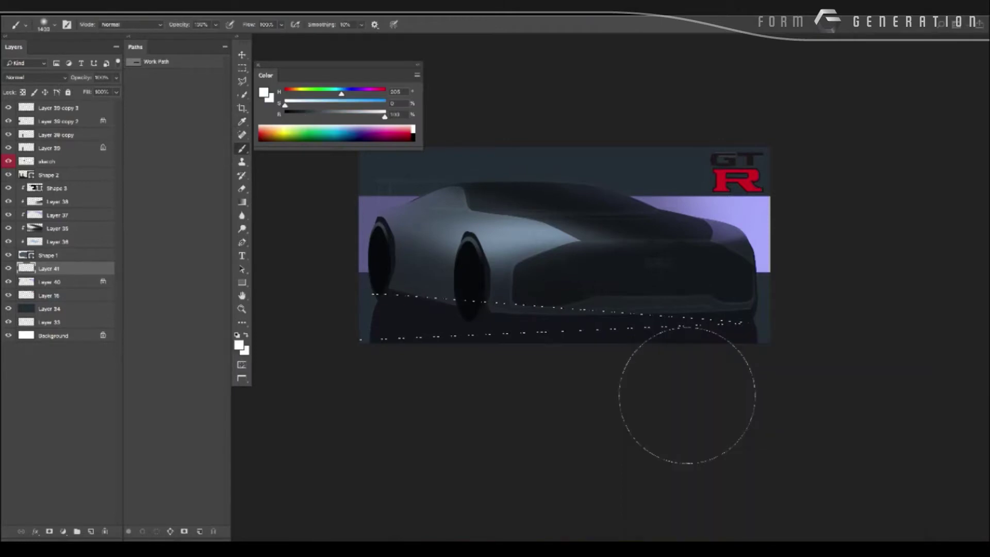
key(alt+BackSpace)
key(ctrl+d)
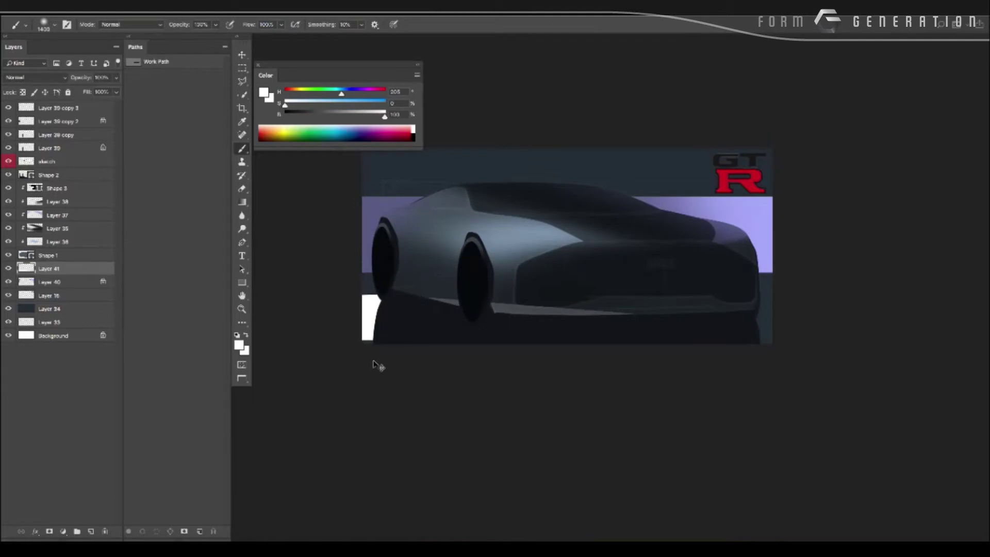
Move the white ground layer above Shape 2 and load the car body outline.
key(ctrl+bracketright)
key(ctrl+bracketright)
key(ctrl+bracketright)
key(ctrl+bracketright)
key(ctrl+bracketright)
key(ctrl+bracketright)
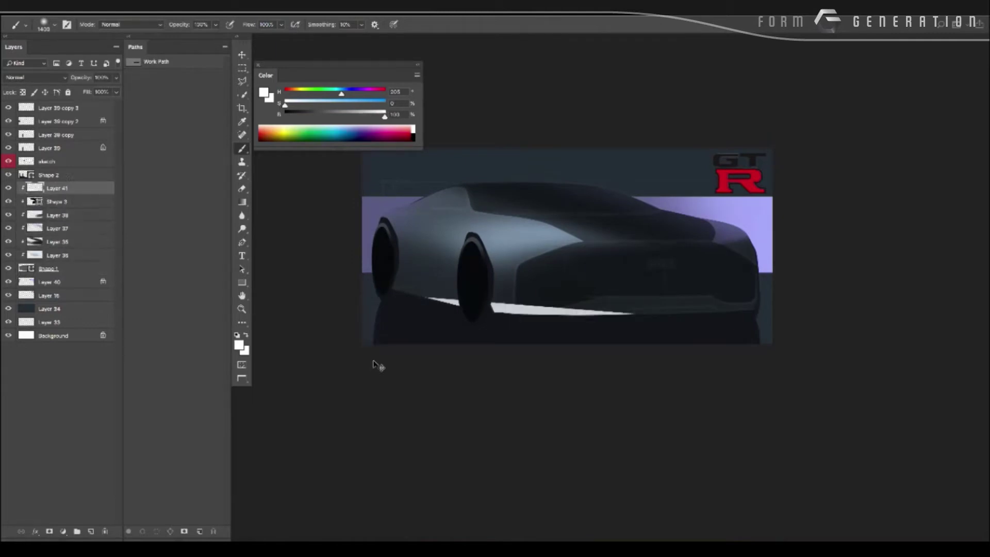
key(ctrl+bracketleft)
key(ctrl+bracketleft)
key(ctrl+bracketleft)
key(ctrl+bracketleft)
key(ctrl+bracketleft)
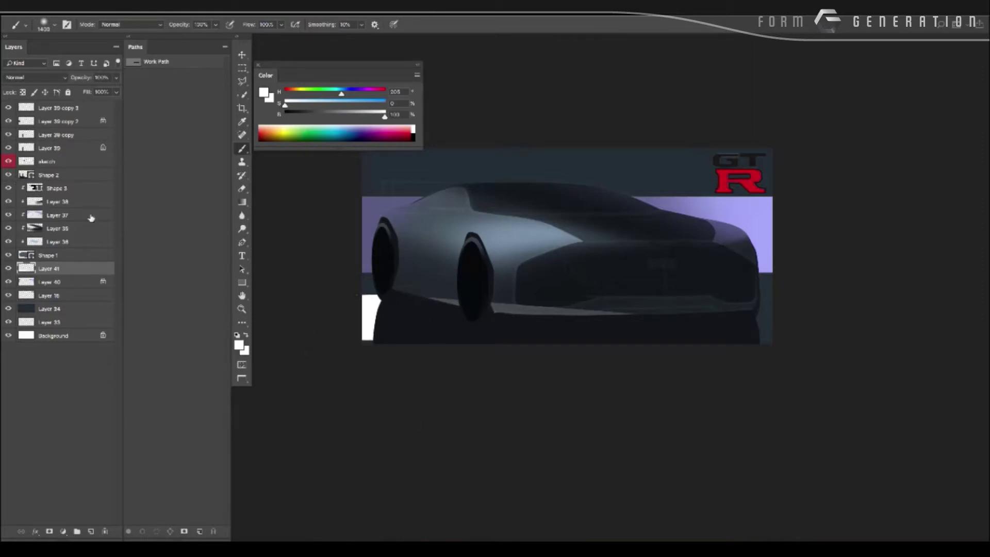
key(ctrl+bracketright)
key(ctrl+bracketright)
key(ctrl+bracketright)
key(ctrl+bracketright)
key(ctrl+bracketright)
key(ctrl+bracketright)
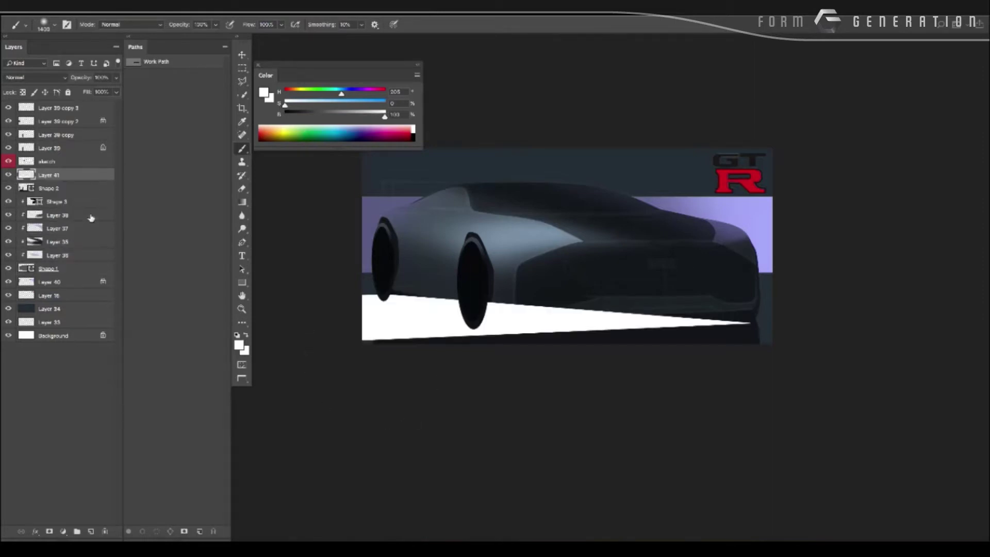
ctrl+click(30, 268)
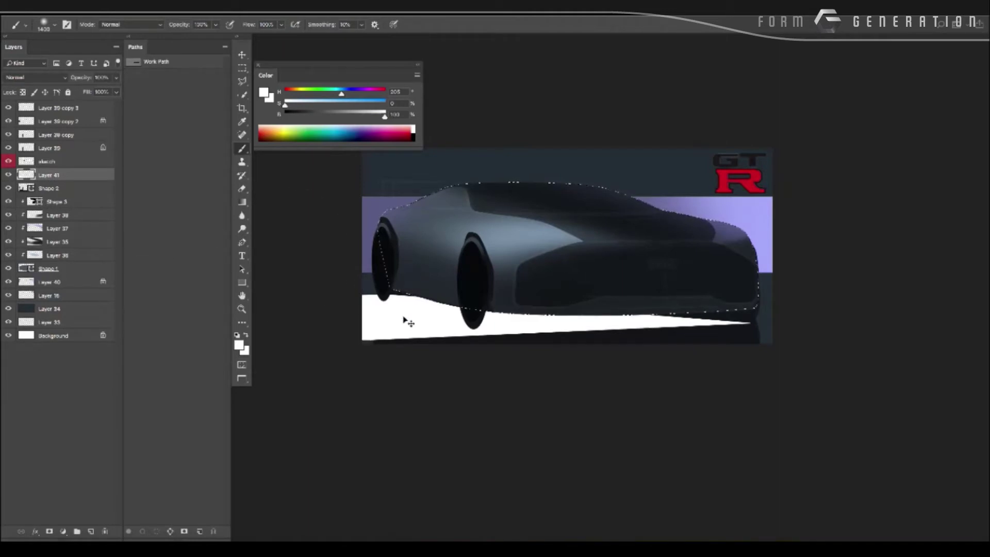
Fade out the white ground with a size-1000 soft eraser.
key(e)
key(ctrl+h)
right_click(433, 286)
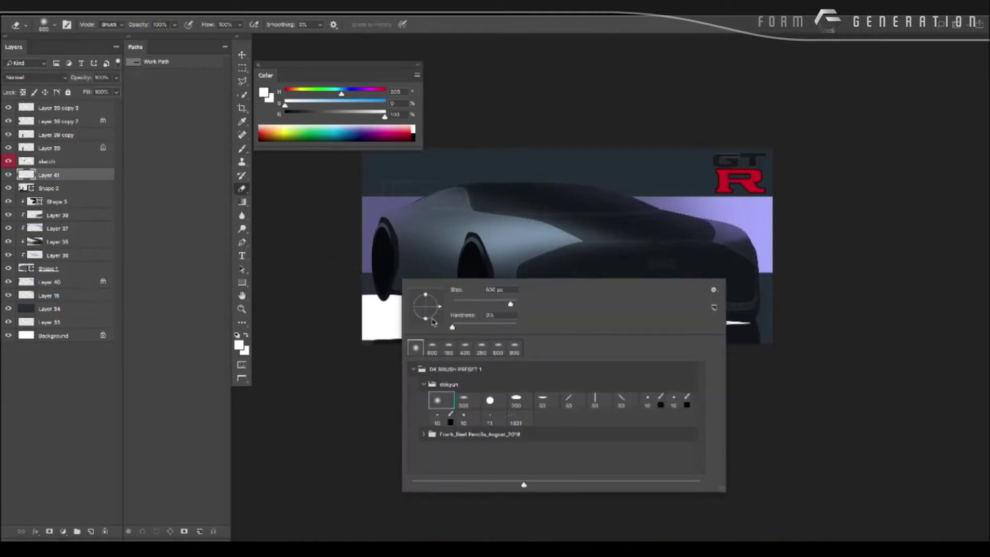
key(Return)
drag(371, 314, 644, 320)
drag(743, 319, 366, 315)
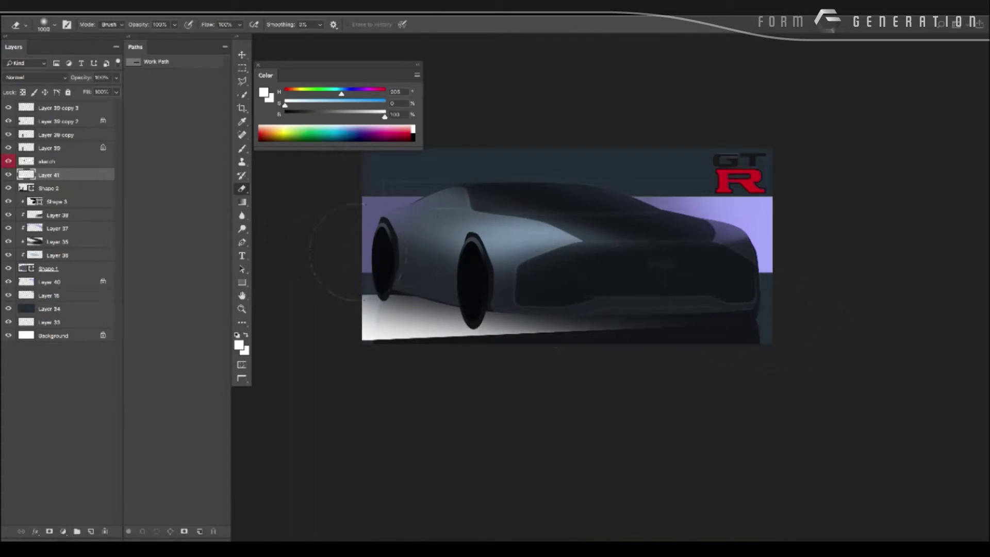
Soften the remaining white strip under the car with 700 and 1200 eraser passes.
key(bracketleft)
key(bracketleft)
key(bracketleft)
right_click(527, 313)
double_click(669, 419)
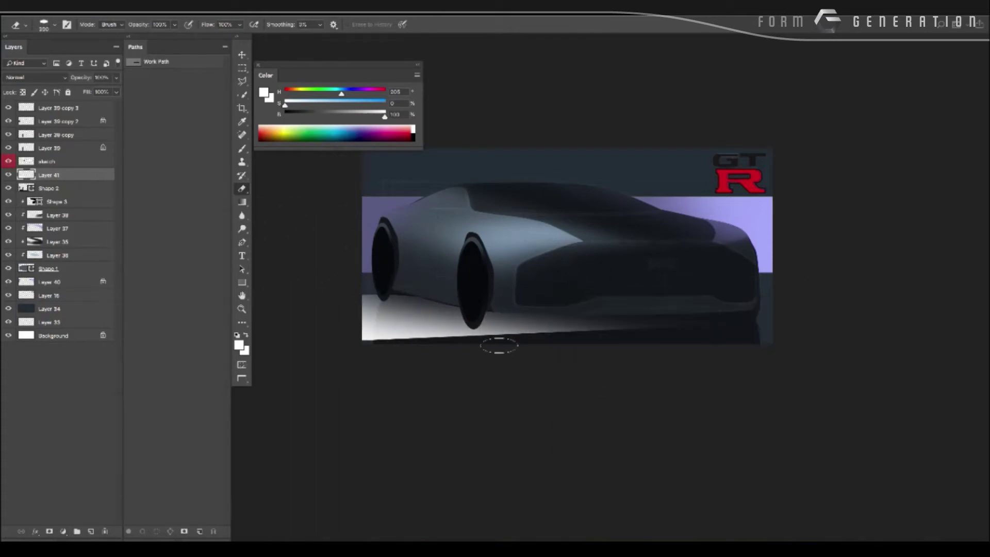
mouse_move(342, 354)
mouse_down()
mouse_move(522, 347)
mouse_move(375, 343)
mouse_up()
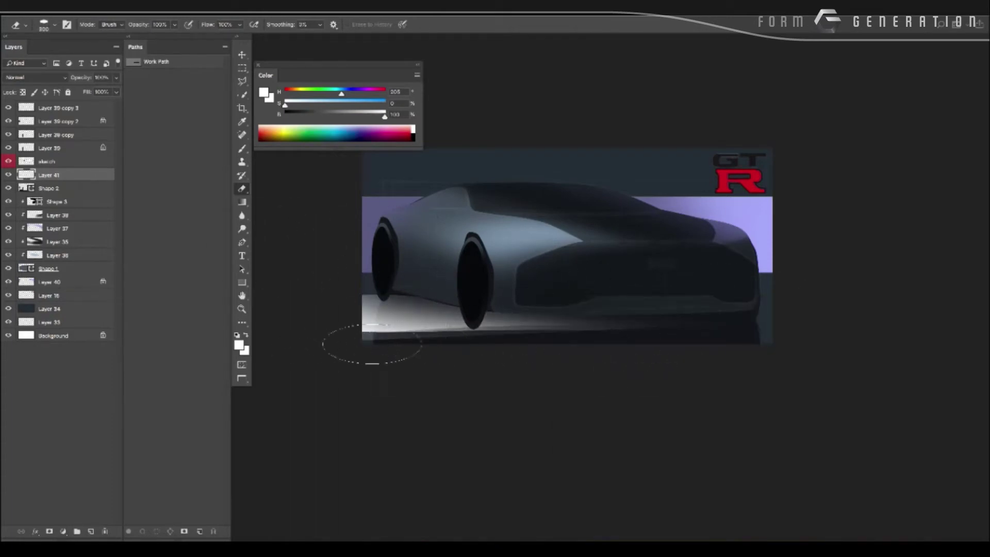
right_click(487, 291)
key(Return)
mouse_move(464, 354)
mouse_down()
mouse_move(592, 309)
mouse_move(700, 340)
mouse_up()
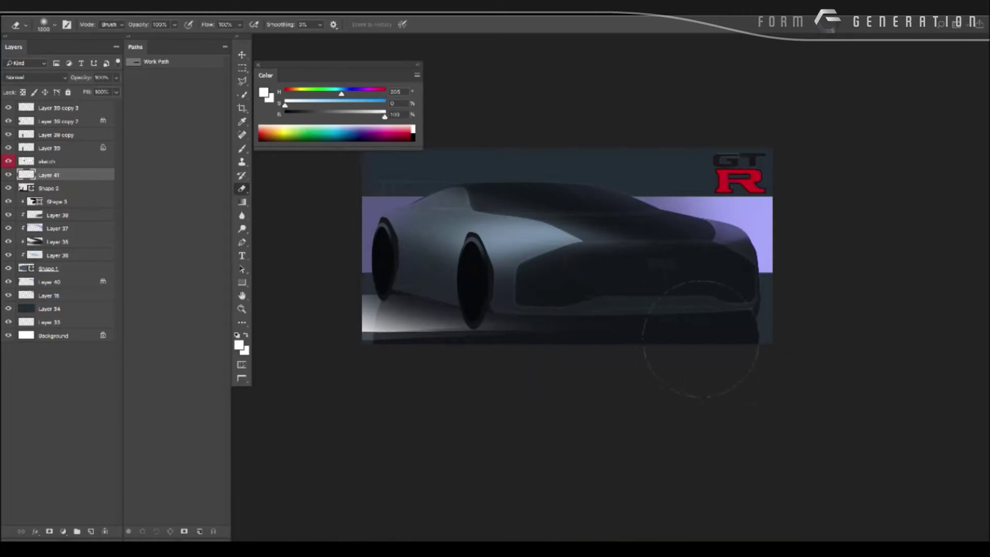
Lock the reflection layer's transparency and tint its bright lower-left area grey-blue.
key(b)
alt+click(474, 225)
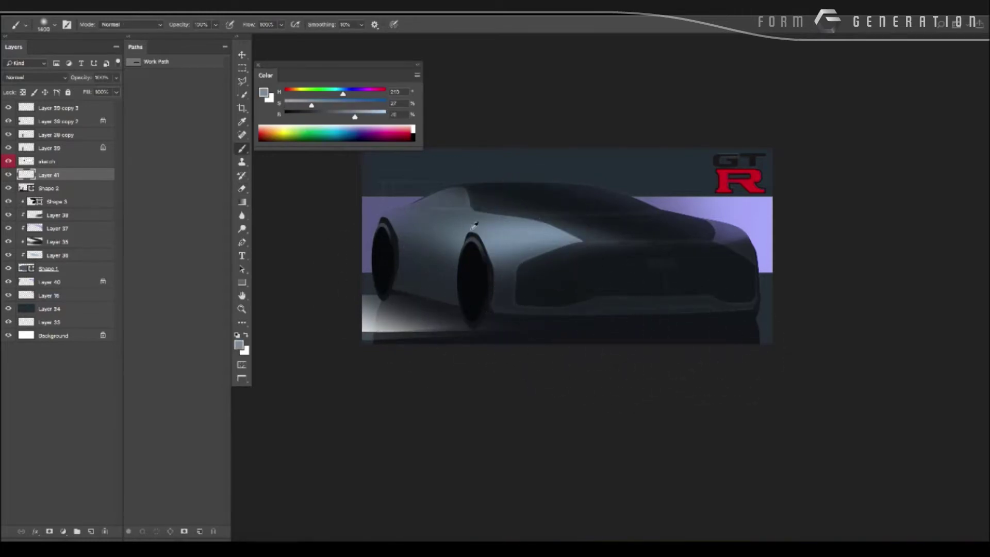
click(22, 92)
drag(387, 309, 398, 287)
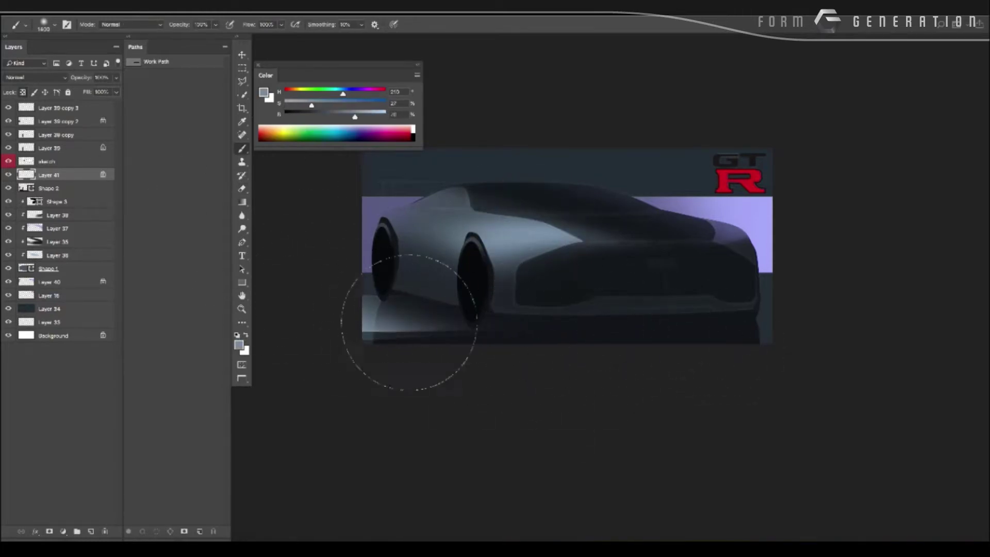
scroll(377, 346, down, 3)
scroll(361, 344, up, 2)
scroll(388, 345, up, 1)
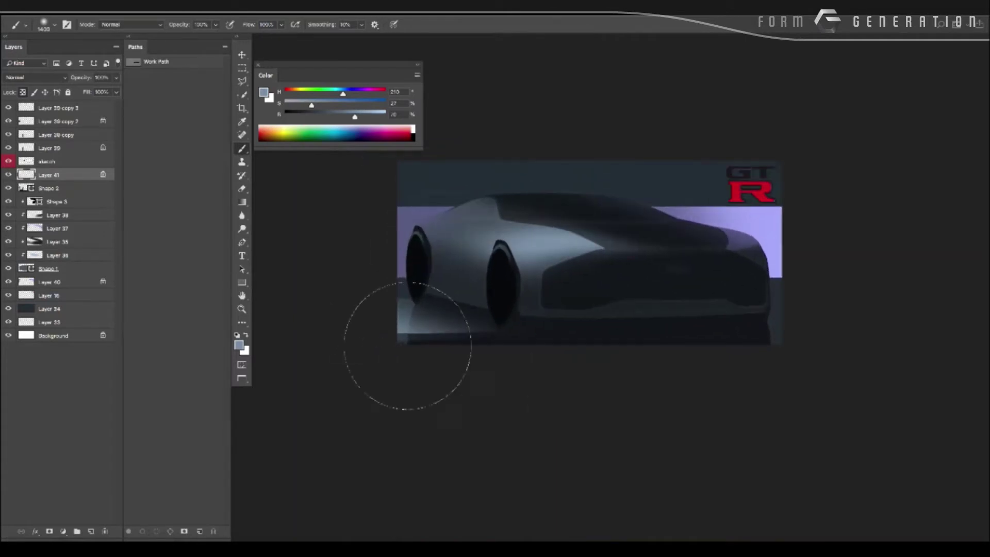
Zoom out to see the whole rendering, then zoom back in on the car.
key(e)
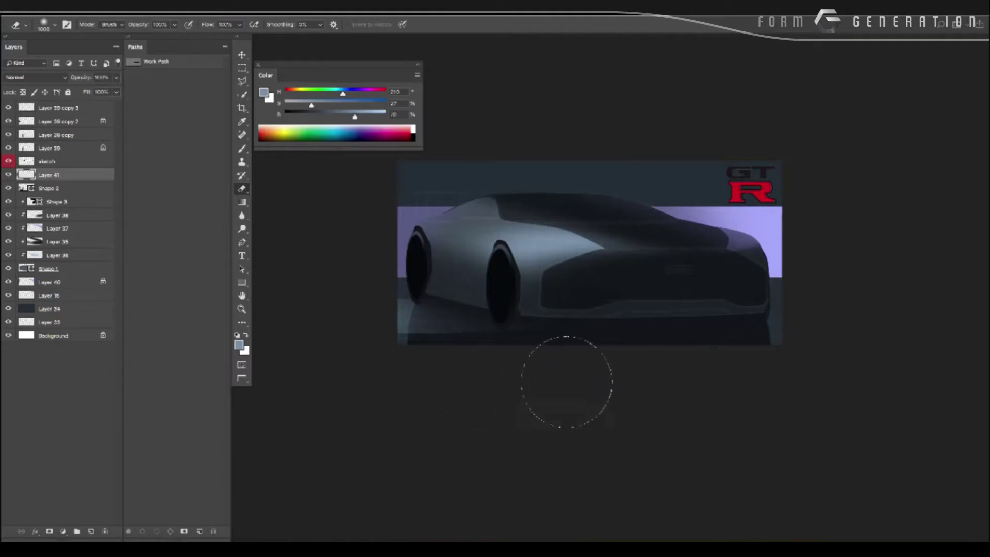
right_click(599, 381)
key(Escape)
scroll(483, 371, down, 2)
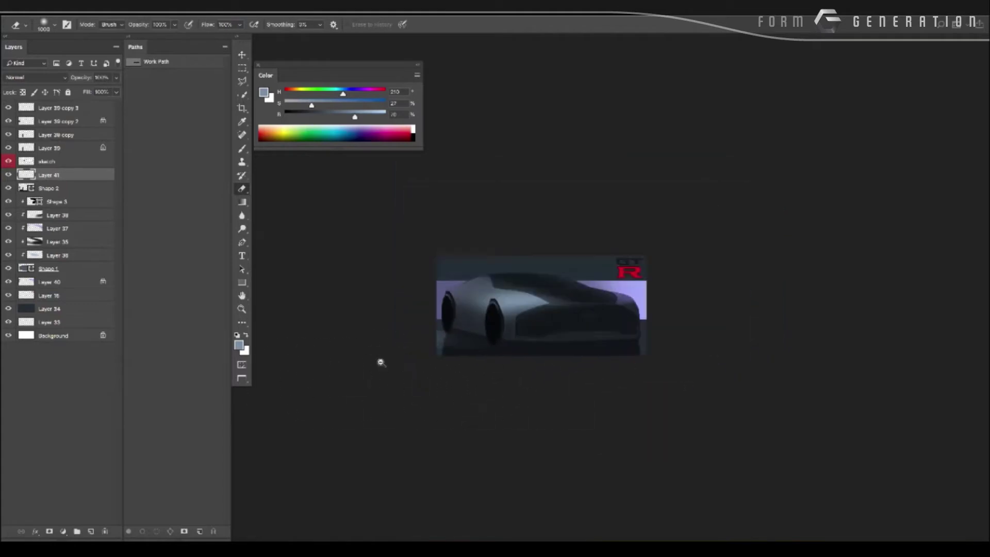
mouse_move(381, 362)
mouse_down()
mouse_move(327, 358)
mouse_move(420, 347)
mouse_move(409, 351)
mouse_move(424, 375)
mouse_up()
Lasso the cabin and roof area and add a new body-shading layer clipped to the car.
key(l)
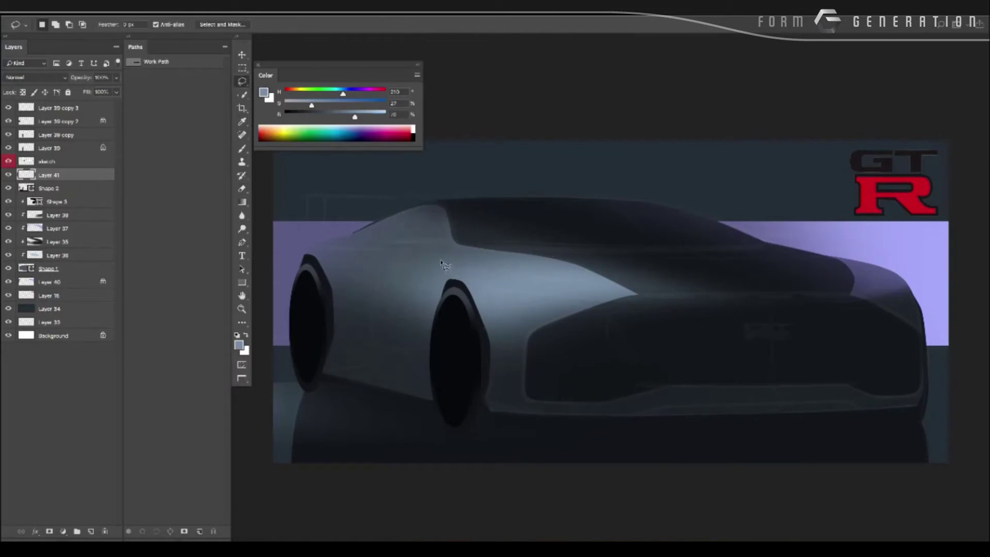
drag(681, 290, 468, 307)
key(ctrl+shift+n)
key(Return)
key(ctrl+bracketleft)
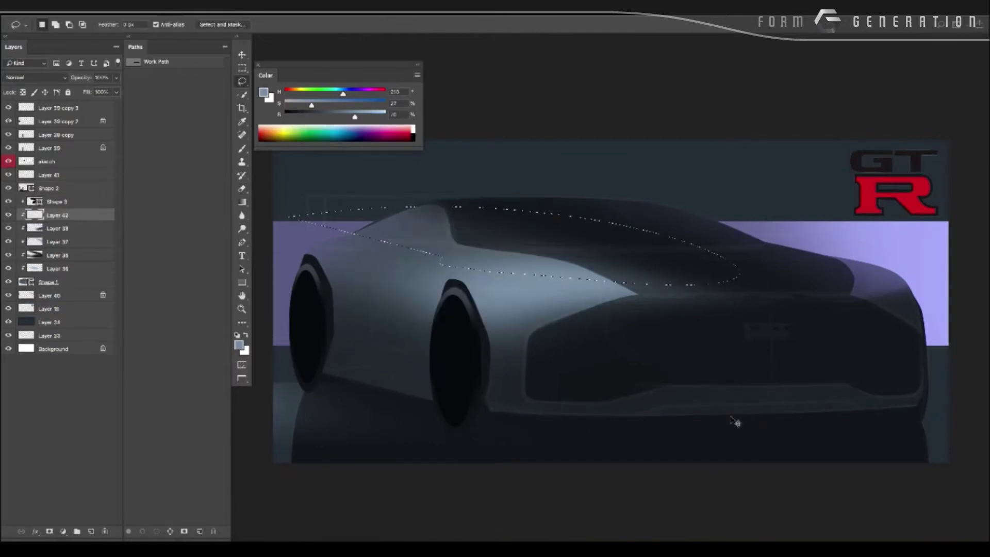
key(ctrl+bracketleft)
Paint a dark shadow along the hood with a sampled darker body colour.
key(b)
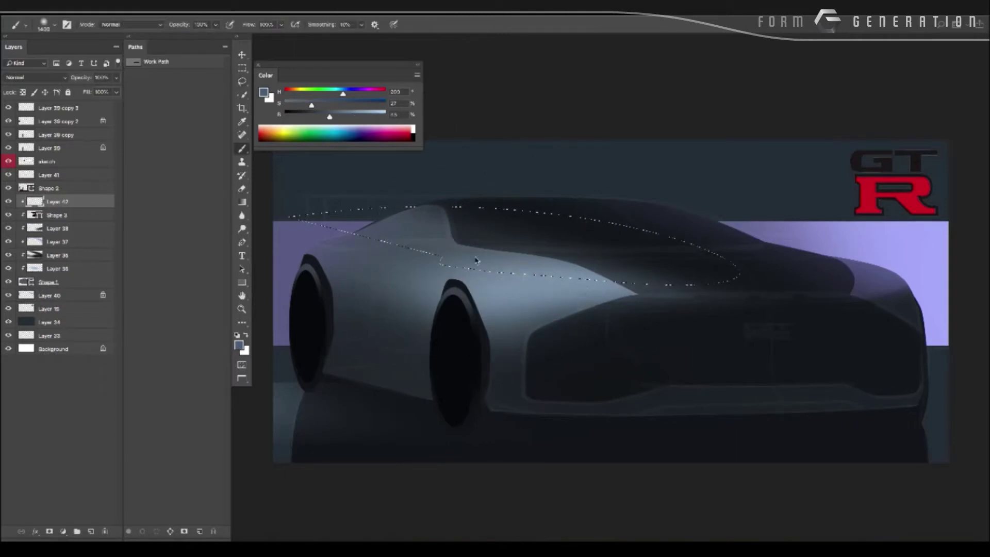
right_click(510, 331)
key(Return)
alt+click(510, 336)
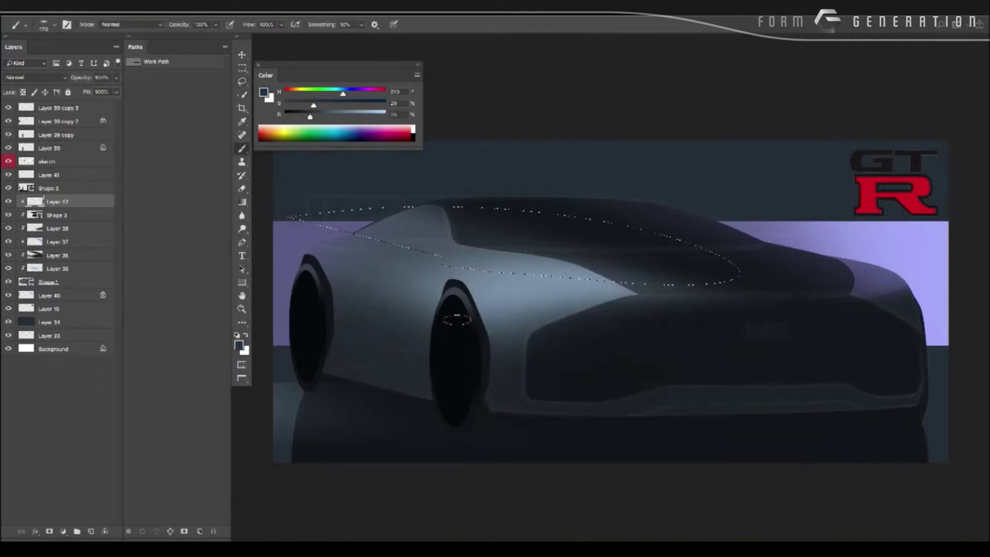
drag(551, 286, 502, 264)
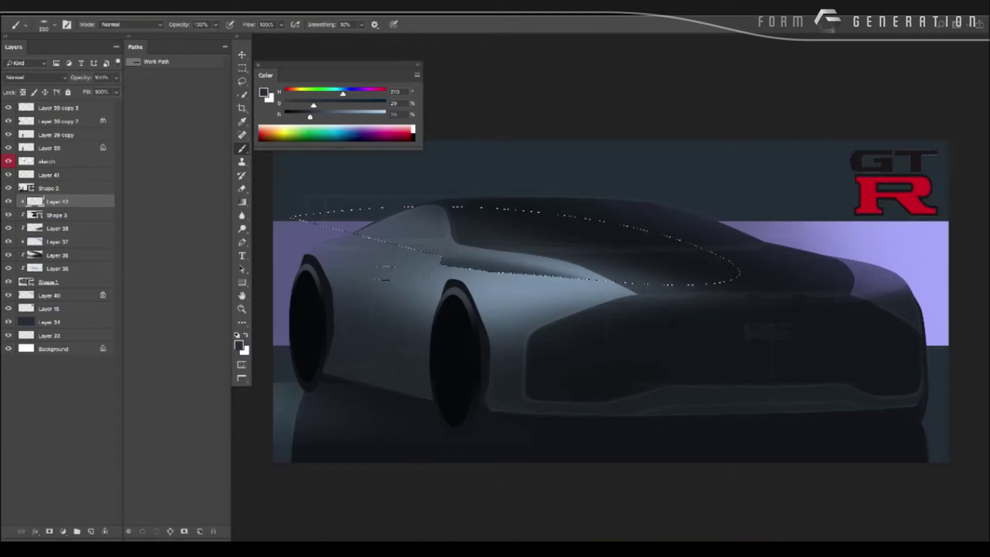
Zoom in on the front fender and sample a lighter fender colour.
click(427, 284)
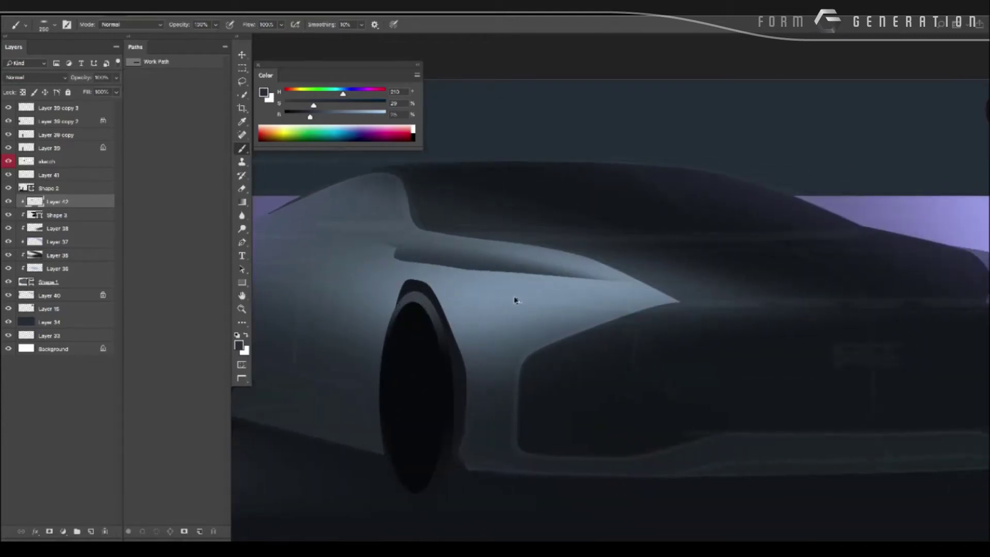
alt+click(508, 320)
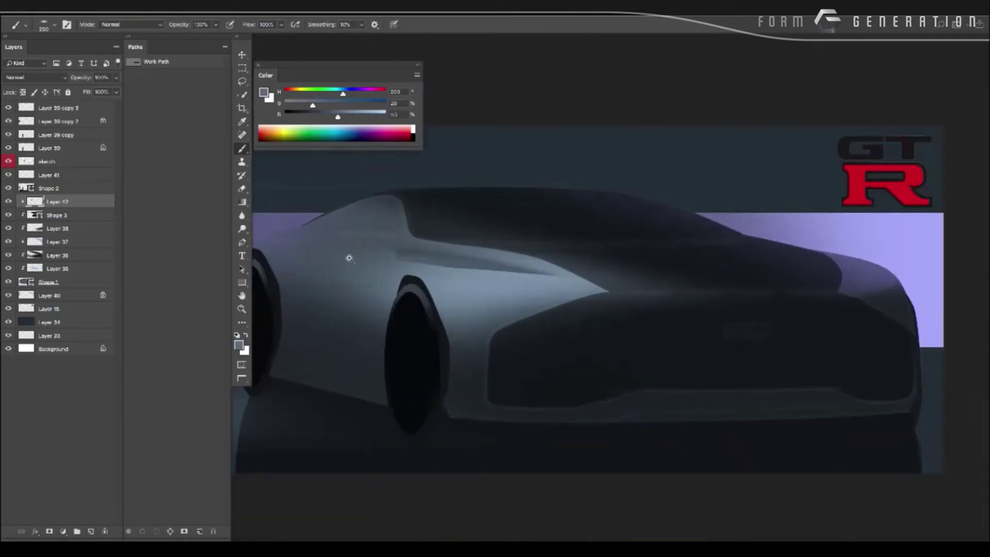
key(super+space)
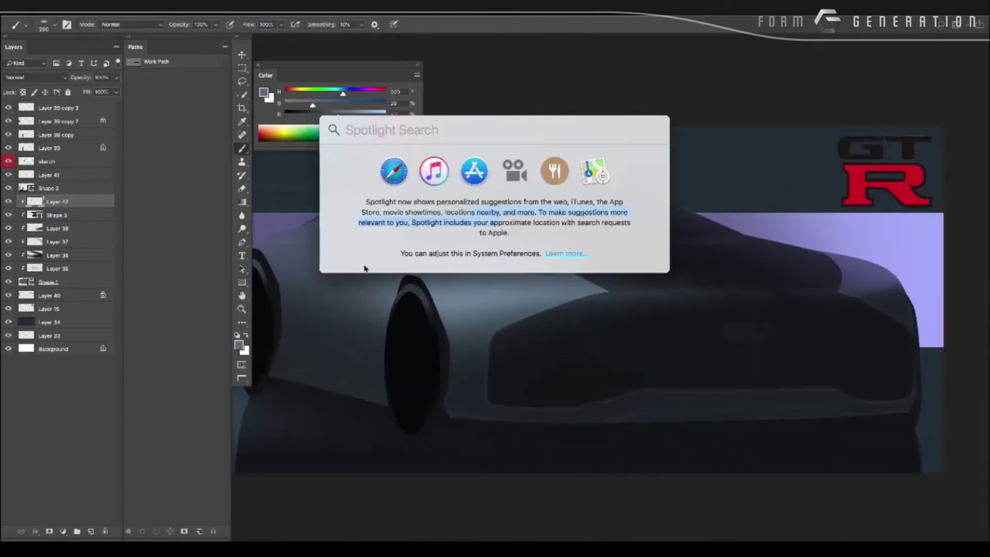
key(Escape)
key(super+minus)
super+click(389, 294)
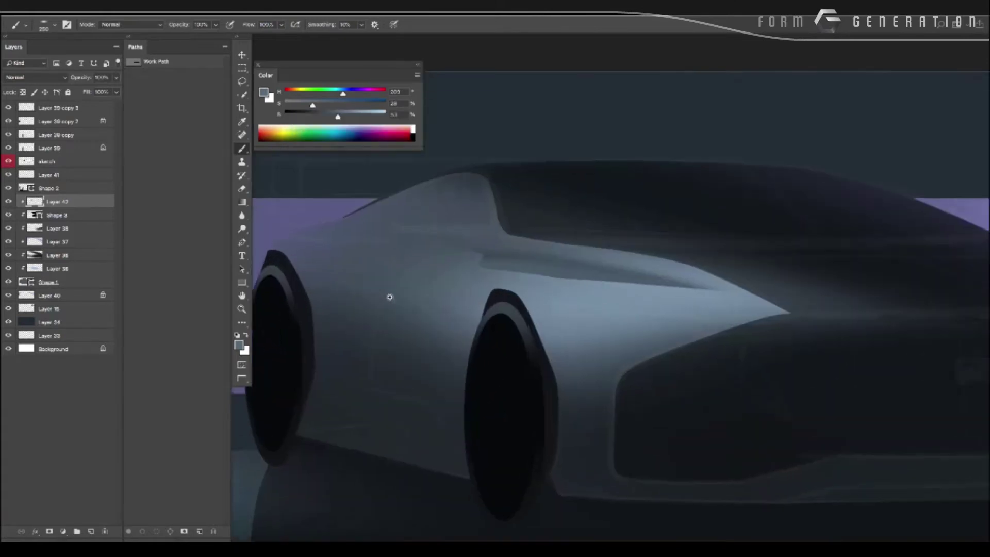
Lasso the fender shading, rotate the canvas view and shrink the eraser.
key(l)
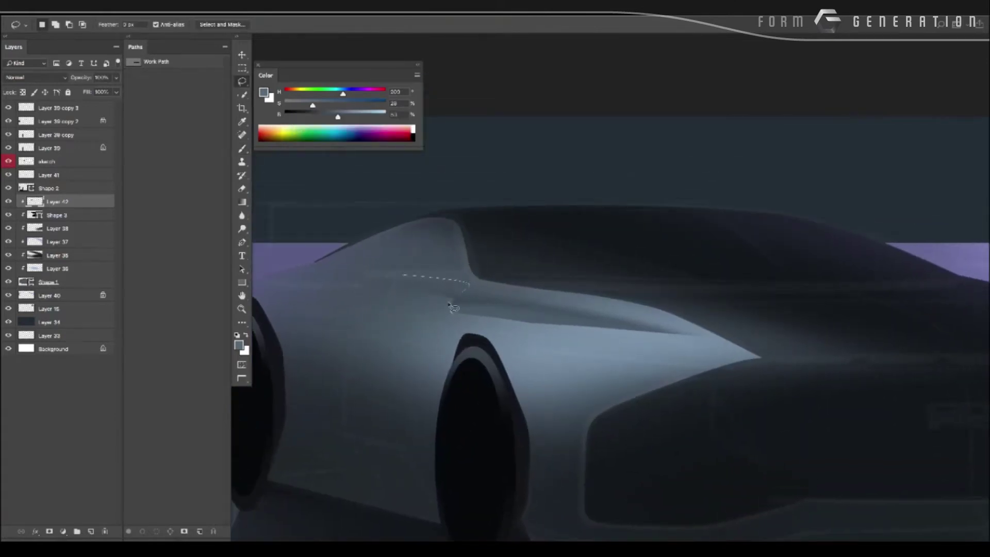
drag(451, 307, 398, 298)
key(r)
drag(325, 320, 507, 276)
key(e)
right_click(484, 330)
key(Return)
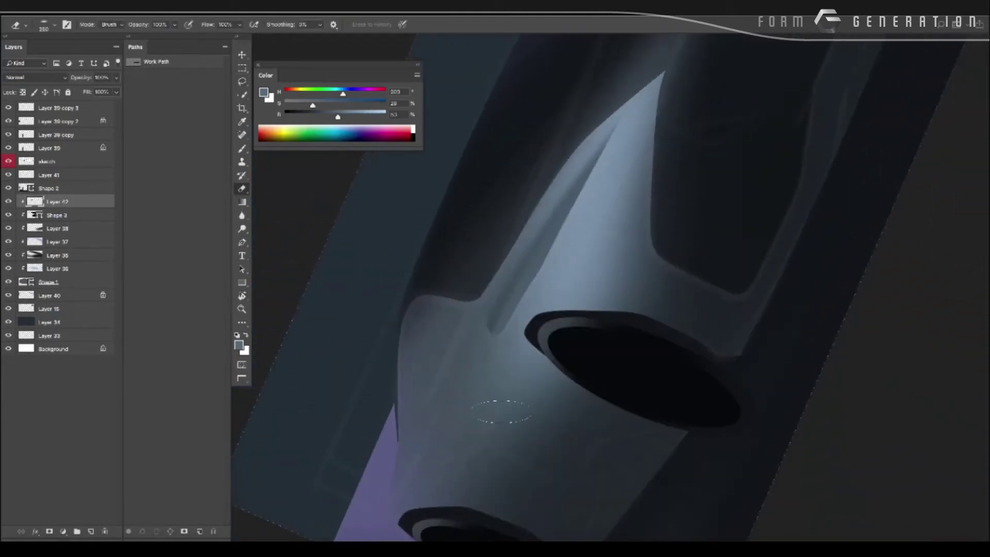
right_click(501, 411)
key(Return)
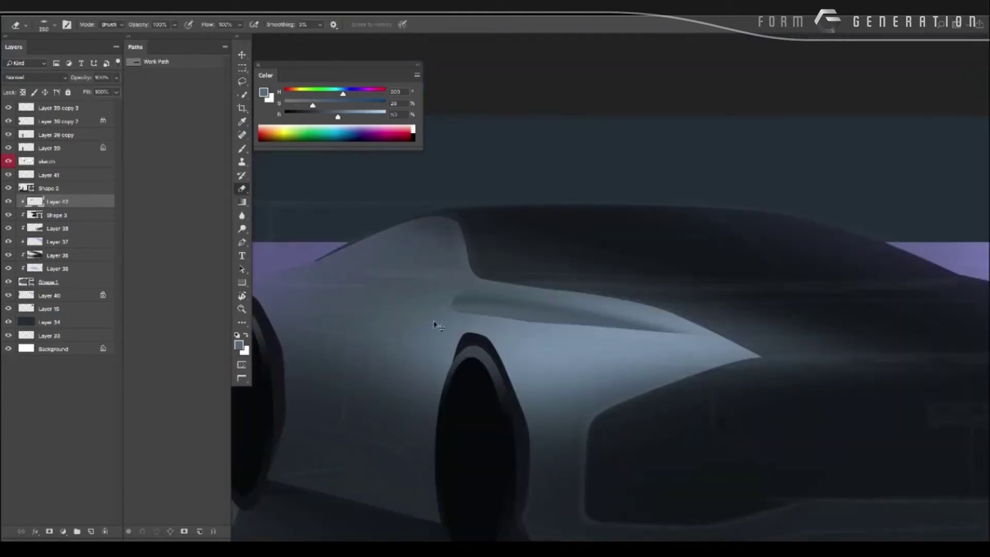
Warp the selected shading so its left edge bends down toward the wheel arch.
key(ctrl+t)
right_click(481, 273)
click(531, 336)
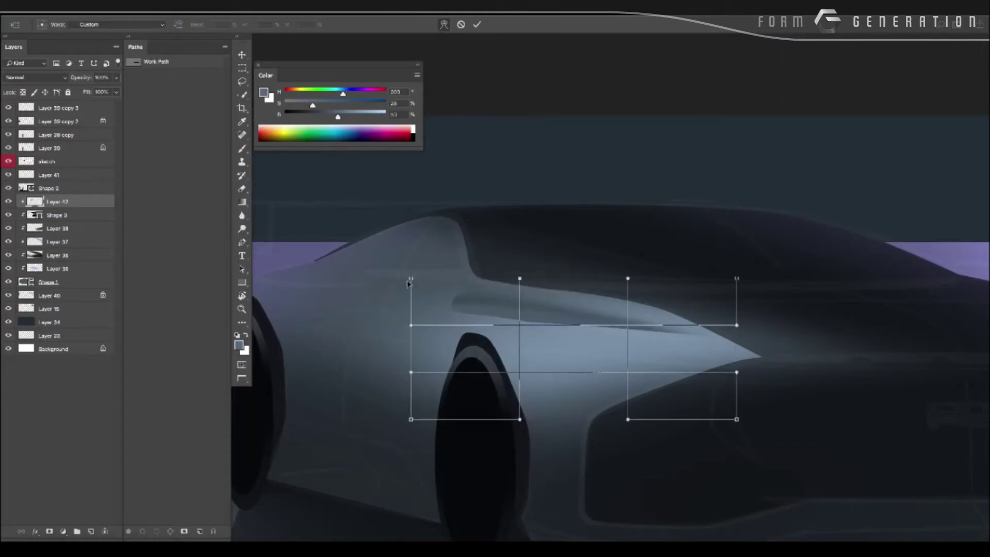
drag(409, 280, 389, 284)
key(Return)
Pan the view to bring the car's front back into view.
key(l)
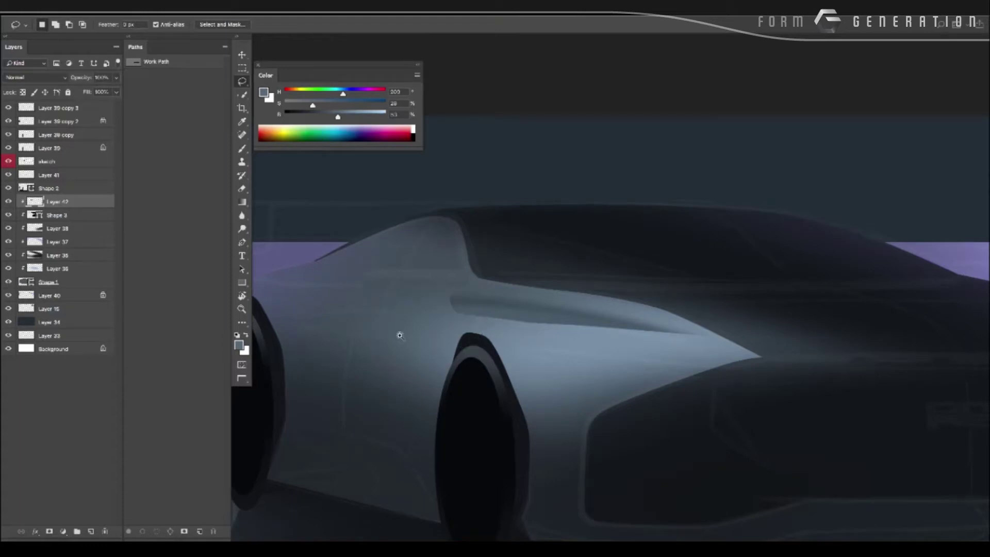
scroll(399, 336, down, 3)
scroll(389, 327, up, 2)
scroll(442, 338, up, 1)
drag(442, 338, 364, 326)
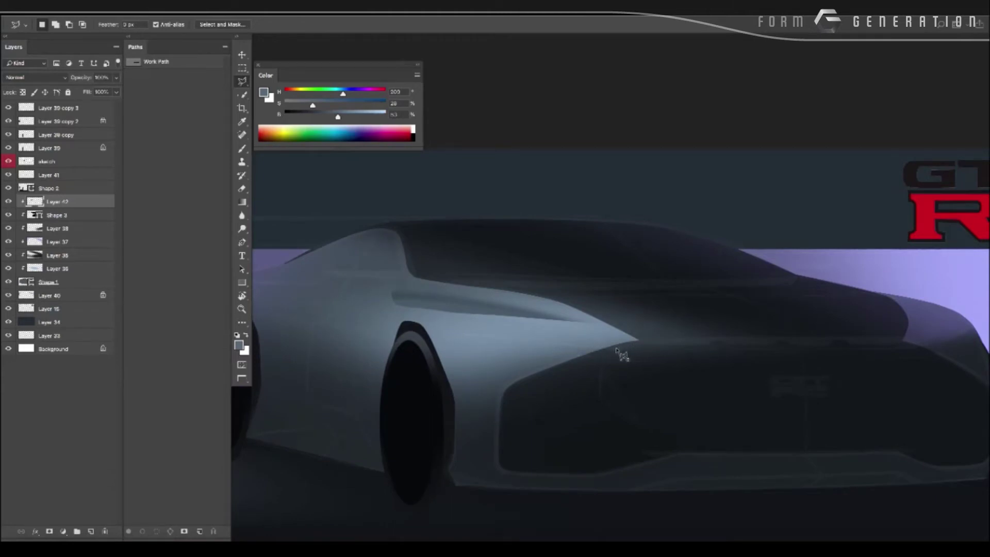
Select the car's front and brush a hood highlight on new Layer 43.
click(427, 338)
click(412, 351)
click(580, 450)
click(694, 453)
click(631, 365)
key(ctrl+shift+n)
key(Return)
key(b)
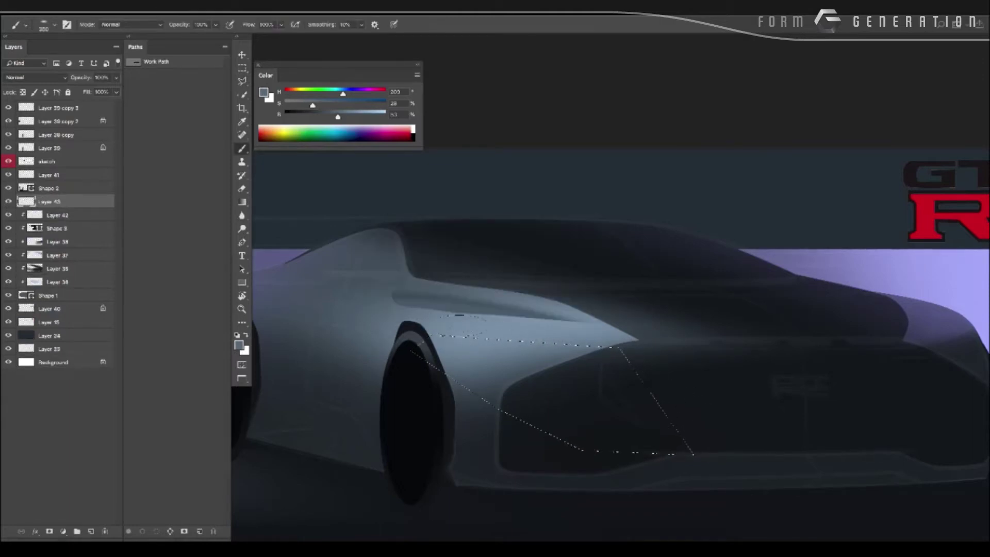
drag(551, 344, 628, 366)
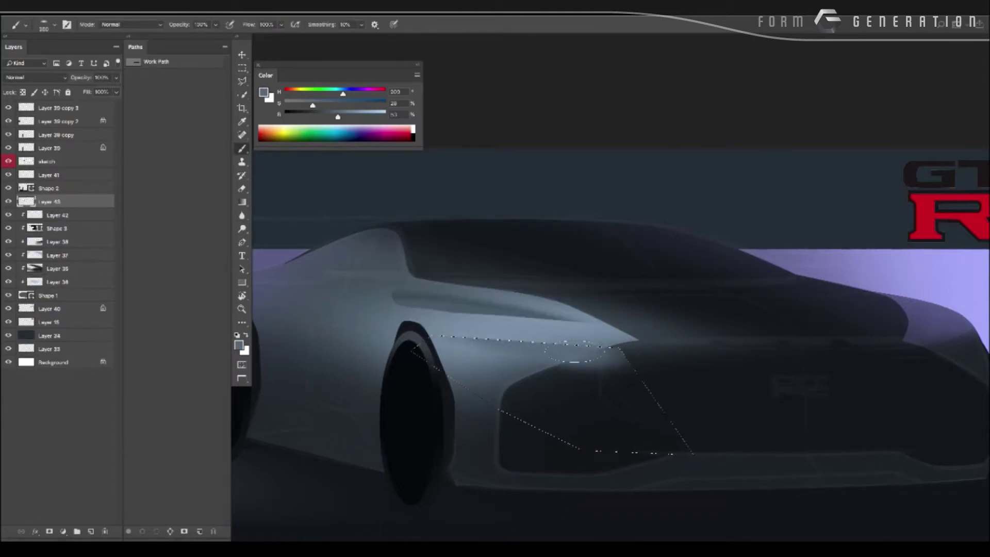
Reorder Shape 3 around Layer 43 and clip Layer 43 to the body shape.
drag(46, 229, 46, 202)
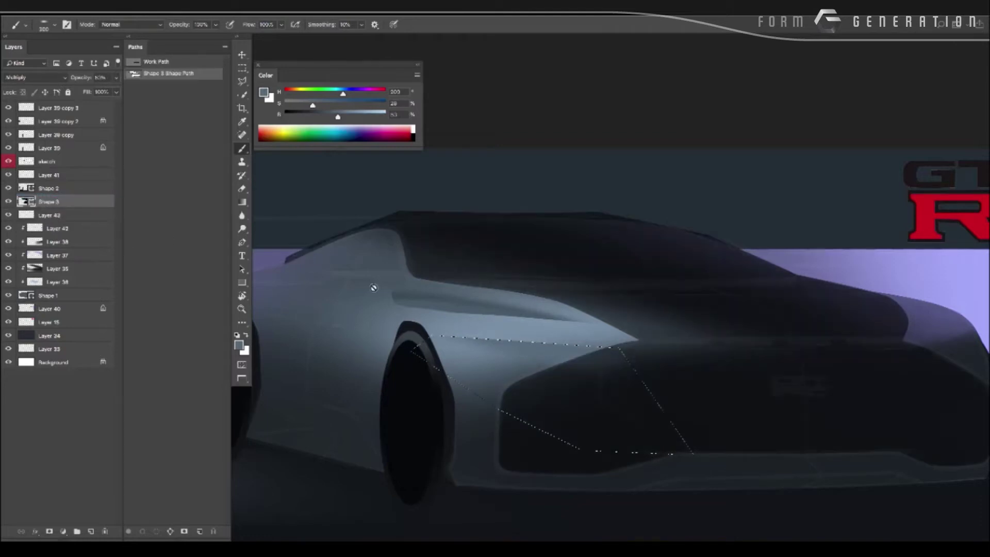
click(61, 215)
click(64, 202)
drag(53, 203, 79, 246)
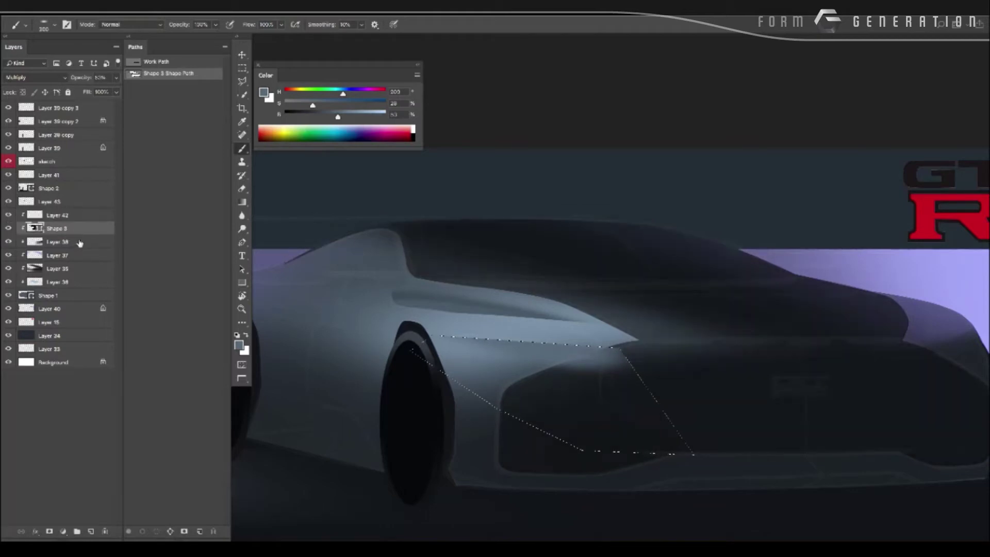
key(v)
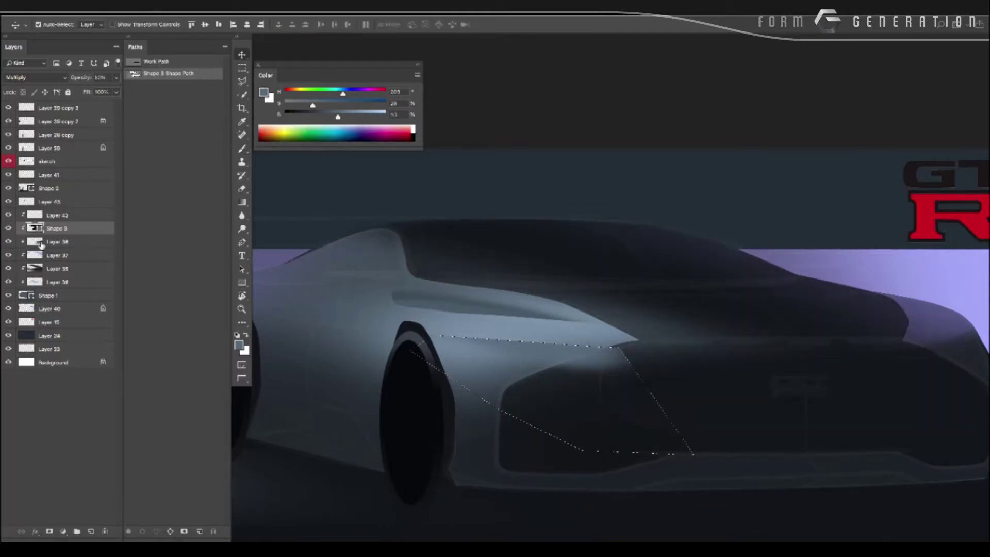
click(50, 215)
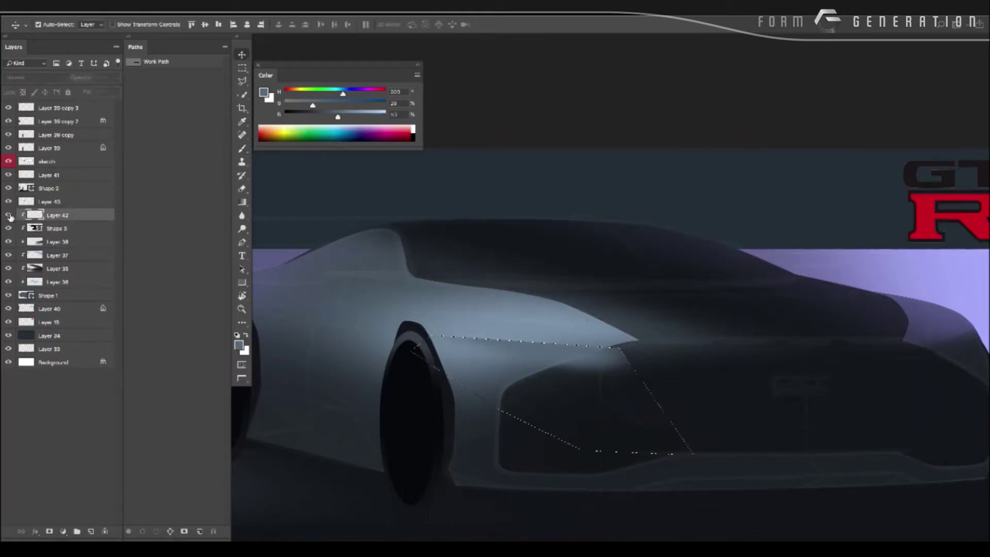
click(47, 243)
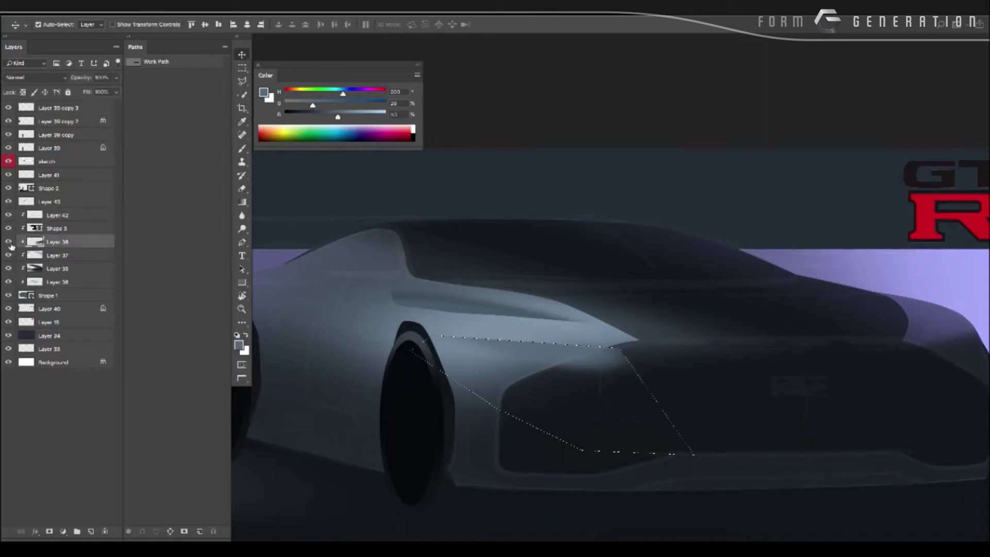
key(ctrl+d)
click(520, 355)
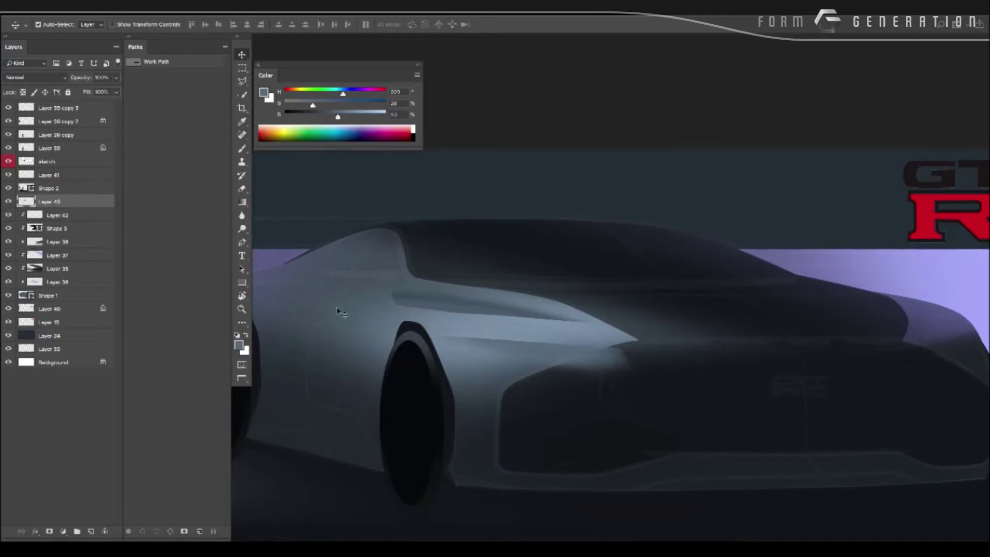
key(ctrl+alt+g)
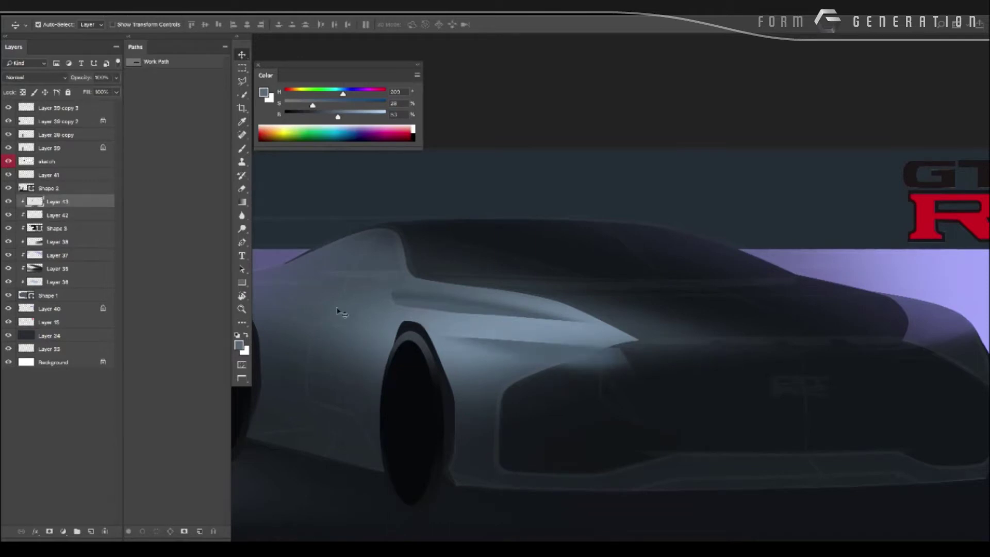
Tilt and re-level the view, then select along the car's upper side.
key(r)
mouse_move(478, 384)
mouse_down()
mouse_move(362, 354)
mouse_move(477, 324)
mouse_up()
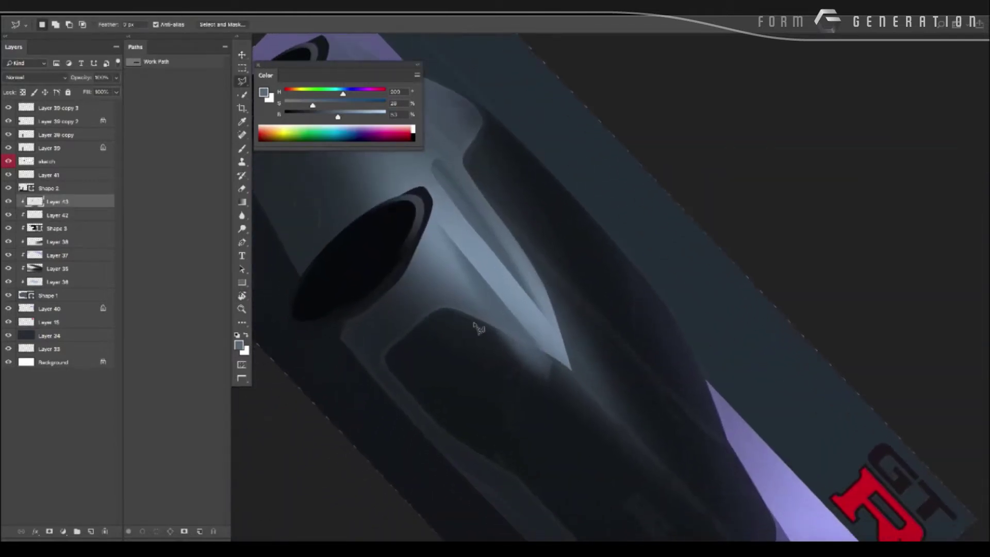
key(l)
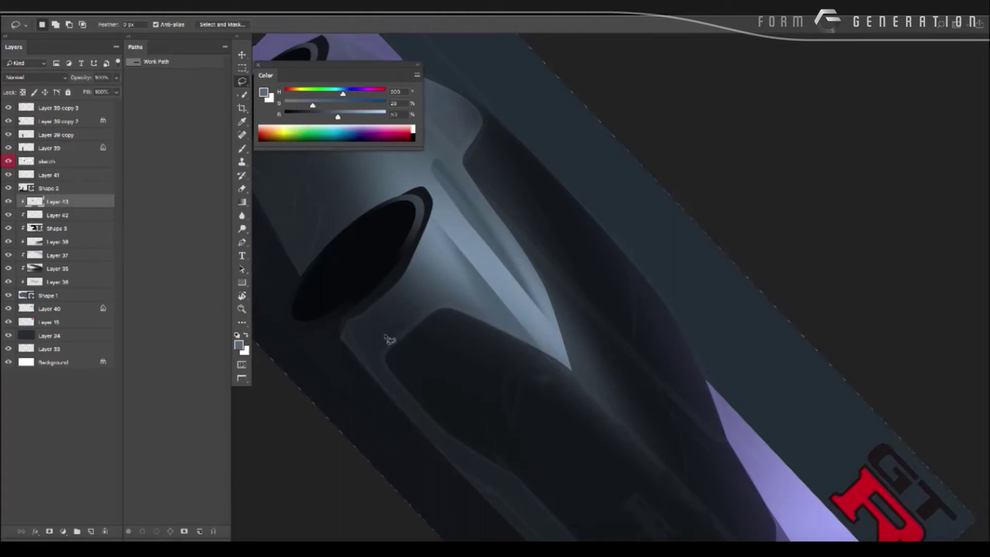
alt+click(353, 324)
key(Escape)
alt+click(367, 380)
click(365, 356)
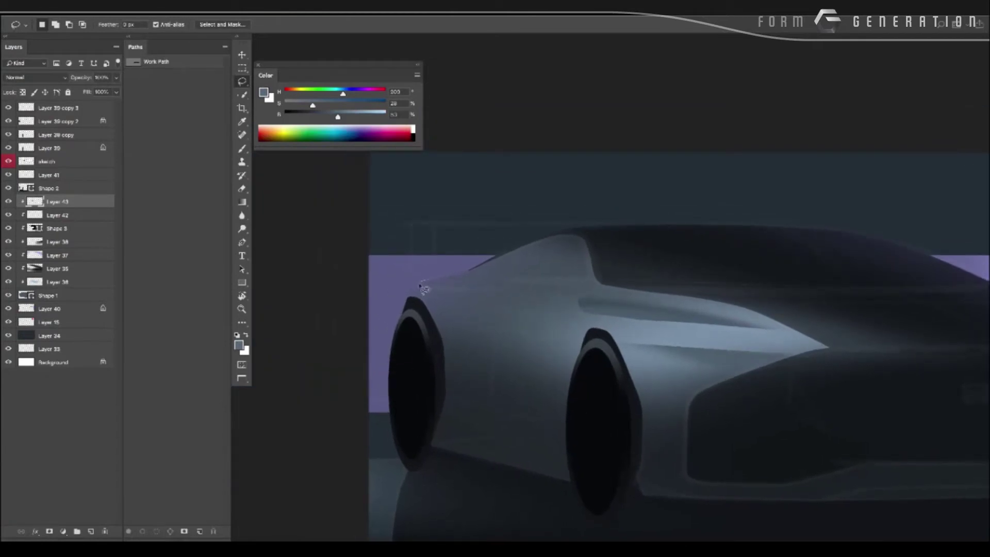
drag(464, 295, 452, 241)
Move the selection to the front-wheel arch, pick a slightly darker body colour, and clip Layer 44.
key(b)
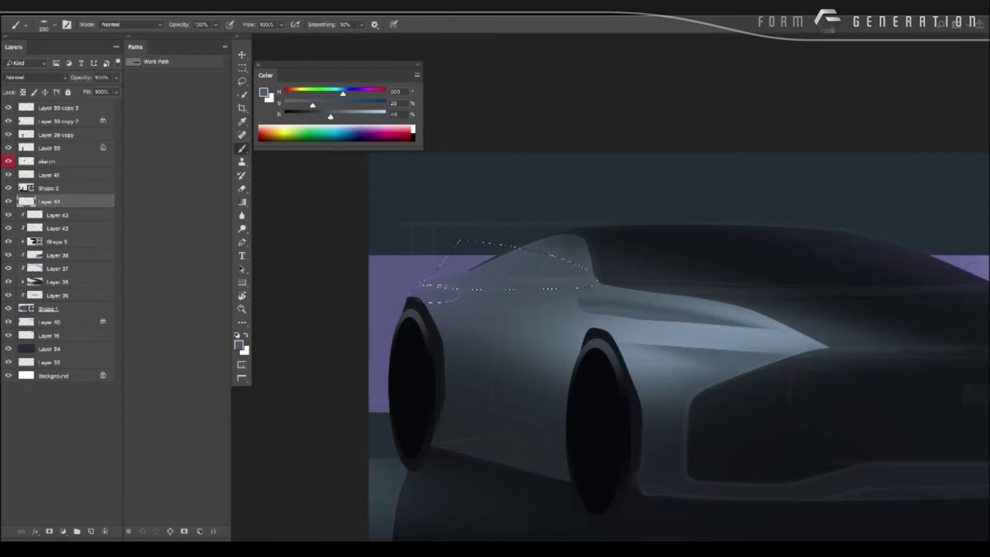
drag(466, 296, 430, 307)
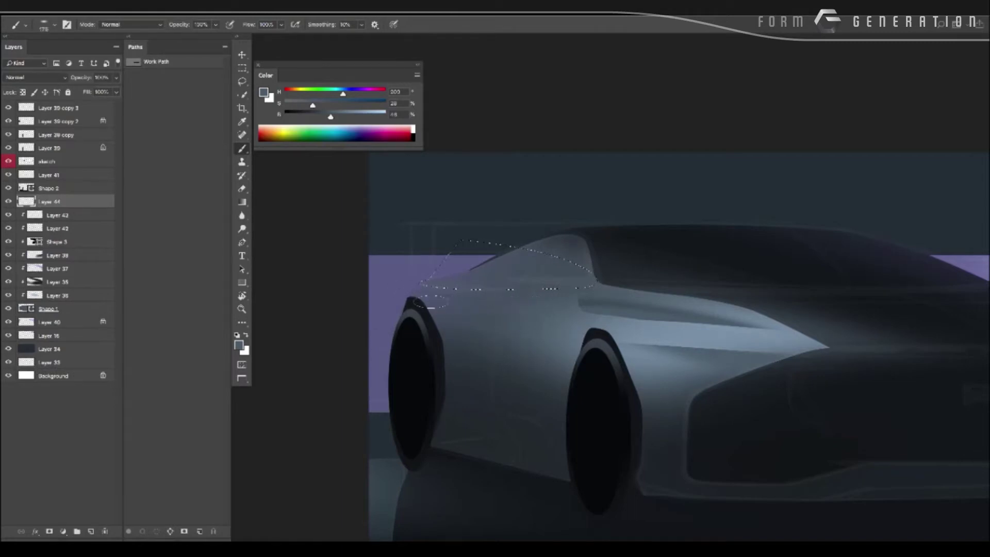
alt+click(442, 288)
click(314, 111)
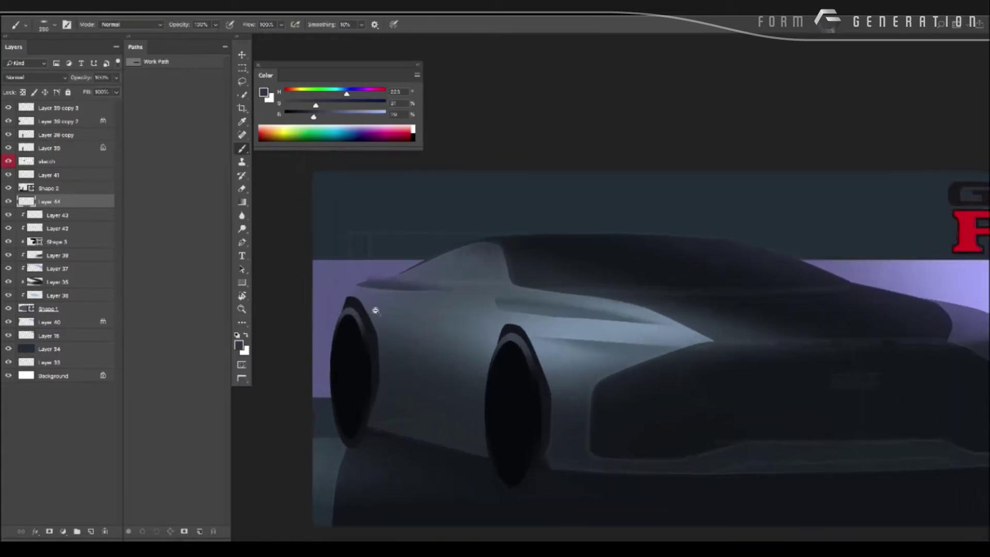
scroll(410, 314, up, 2)
key(ctrl+alt+g)
scroll(404, 316, down, 1)
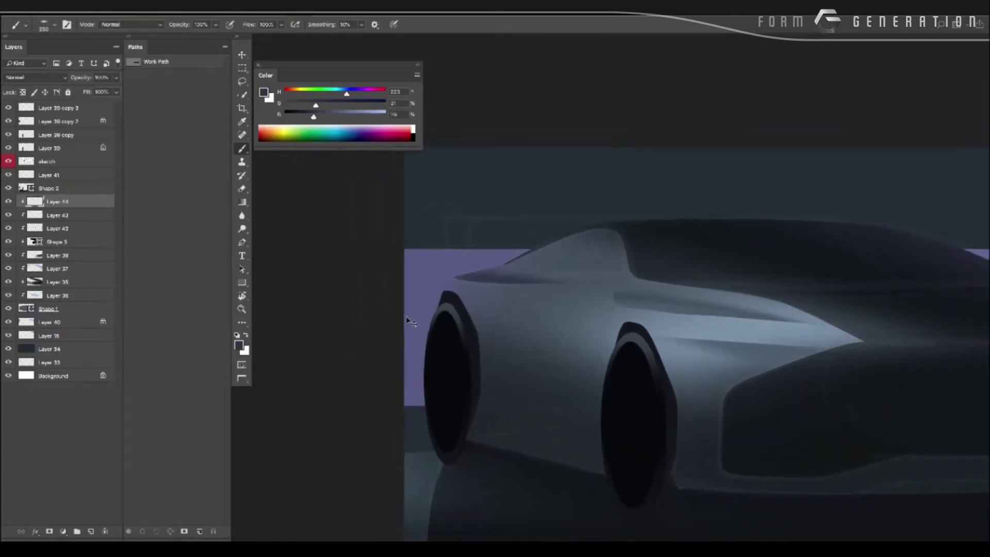
scroll(404, 316, down, 3)
scroll(405, 317, up, 3)
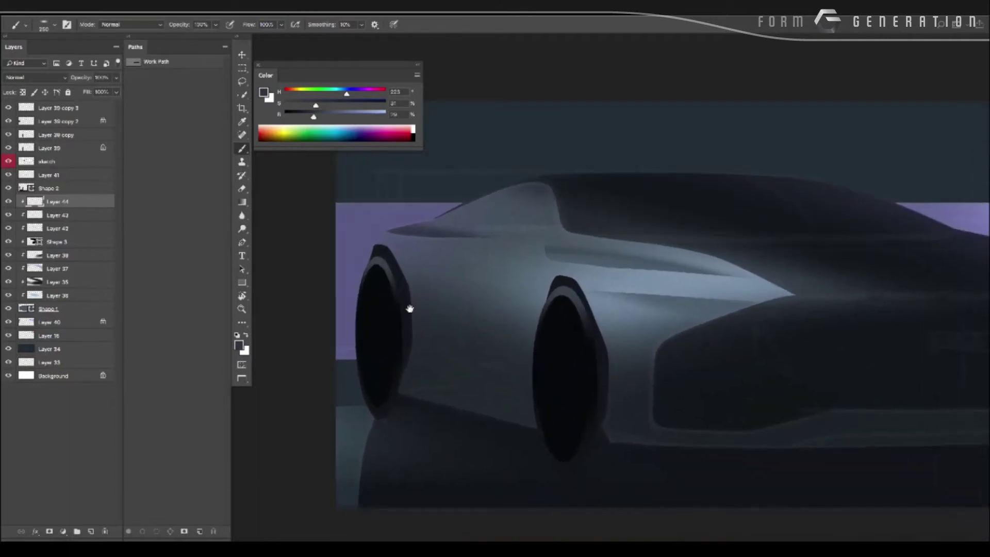
key(ctrl+shift+n)
Clip Layer 45 to the body and paint a light body-colour highlight along the car's side.
key(Return)
alt+click(670, 280)
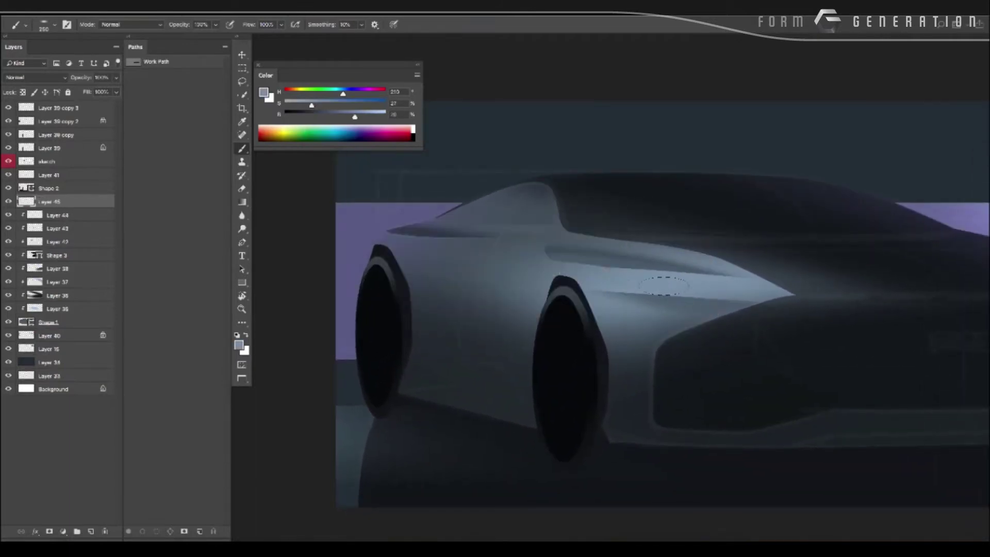
key(ctrl+alt+g)
drag(440, 269, 528, 278)
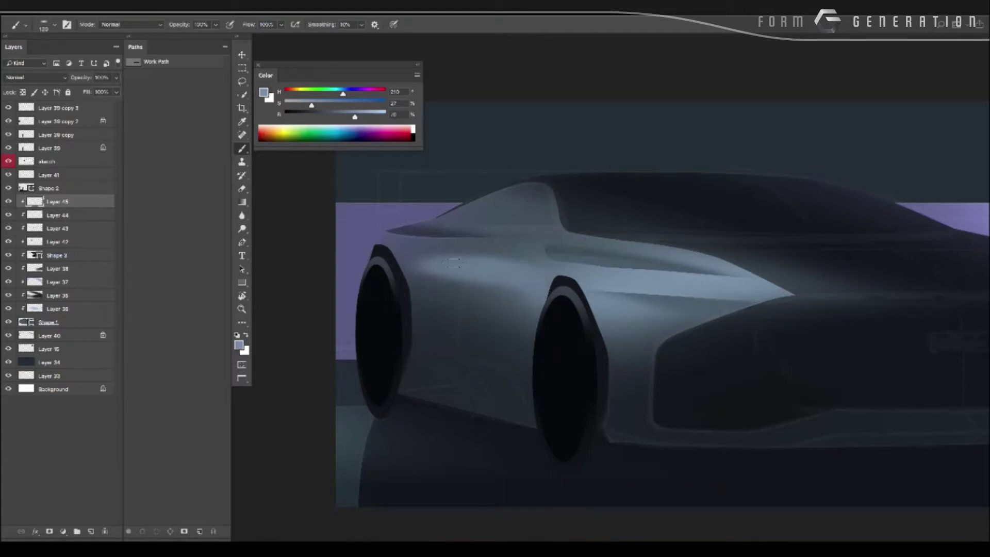
scroll(545, 363, down, 5)
scroll(378, 320, up, 5)
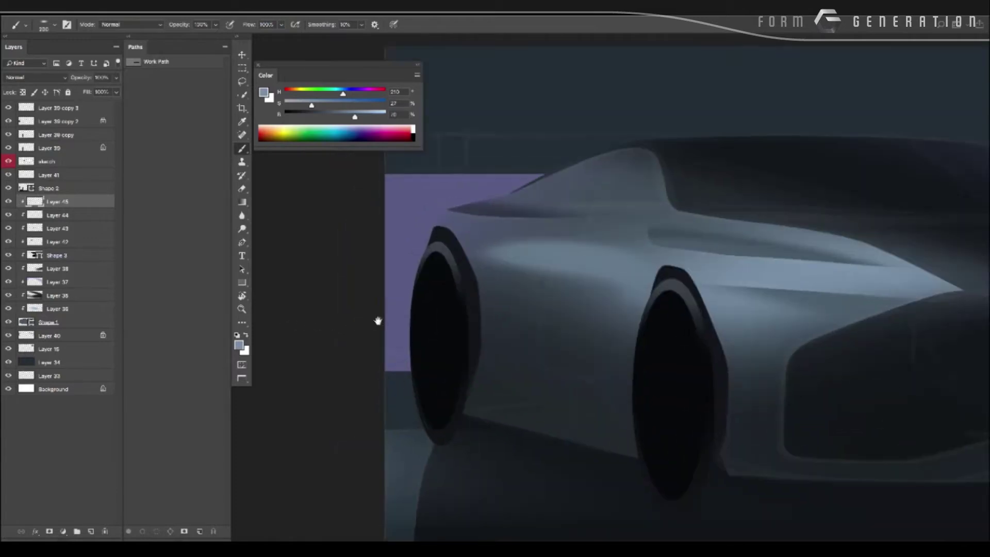
Rotate the canvas view clockwise and select a smaller eraser.
key(r)
drag(421, 397, 426, 347)
key(e)
right_click(526, 289)
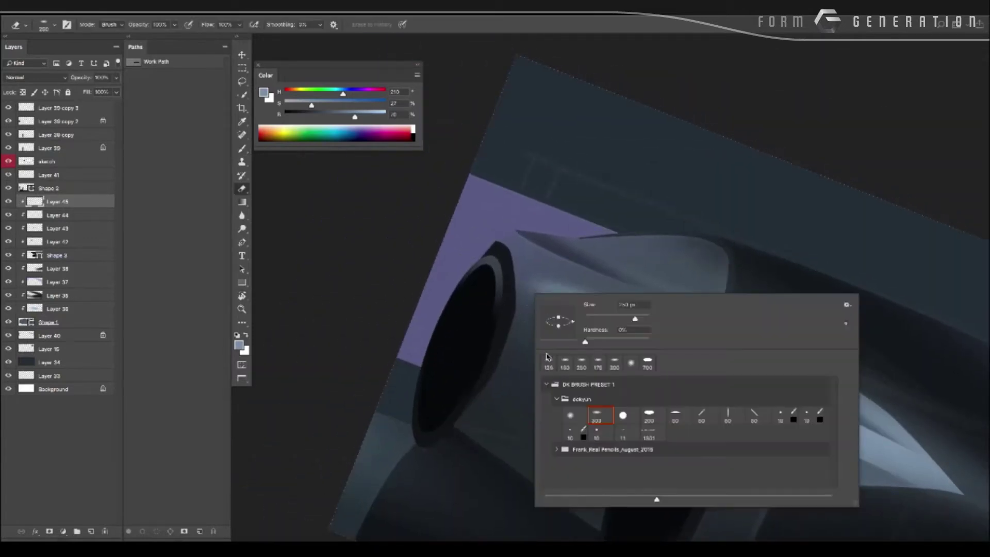
key(Escape)
key(bracketleft)
key(bracketleft)
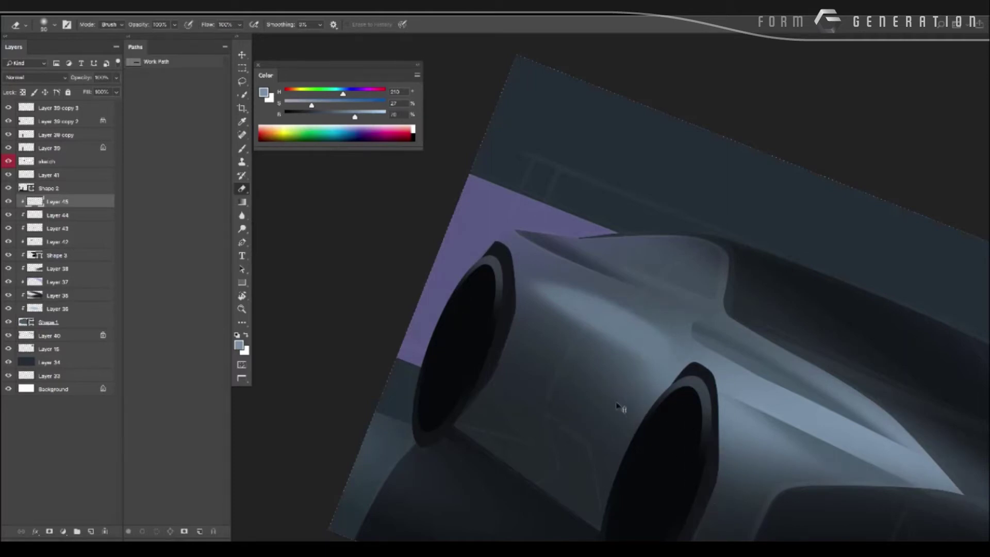
On a new layer, paint dark body-colour shading beside the wheel opening rim.
key(ctrl+shift+alt+n)
key(b)
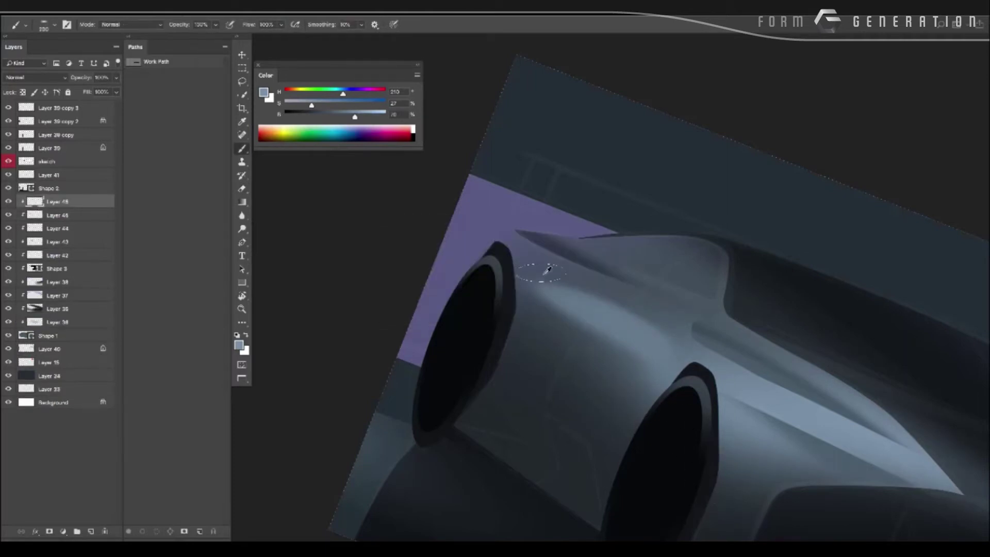
alt+click(543, 327)
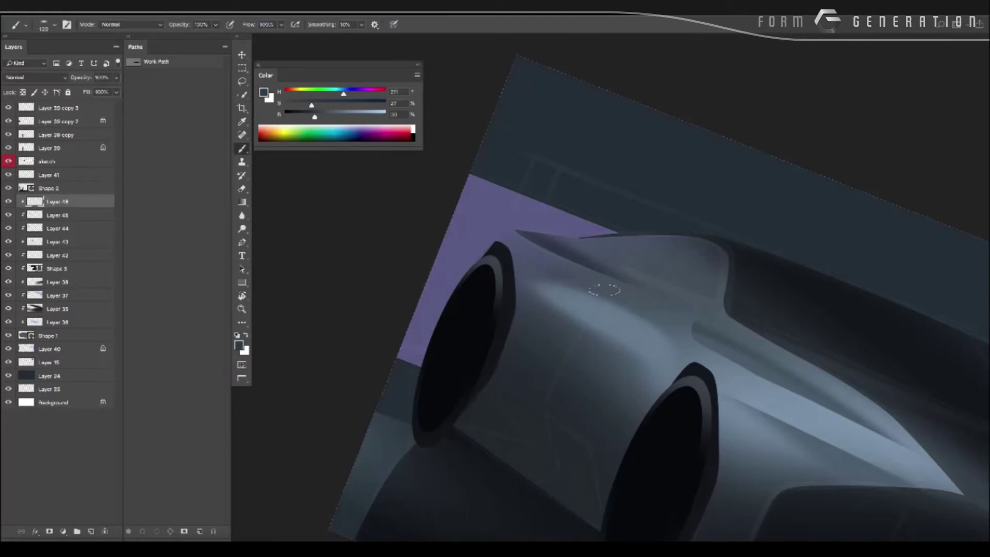
drag(670, 334, 662, 394)
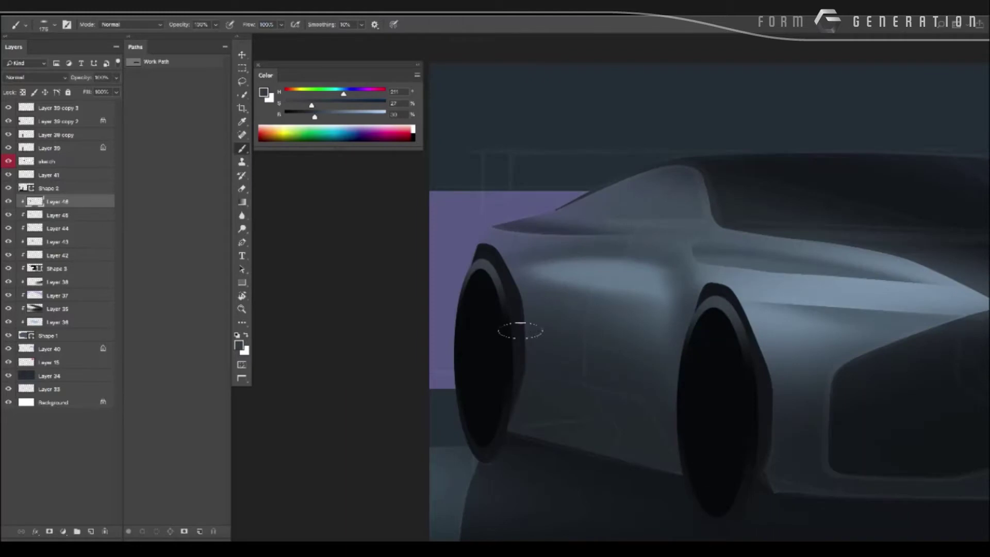
scroll(521, 330, down, 2)
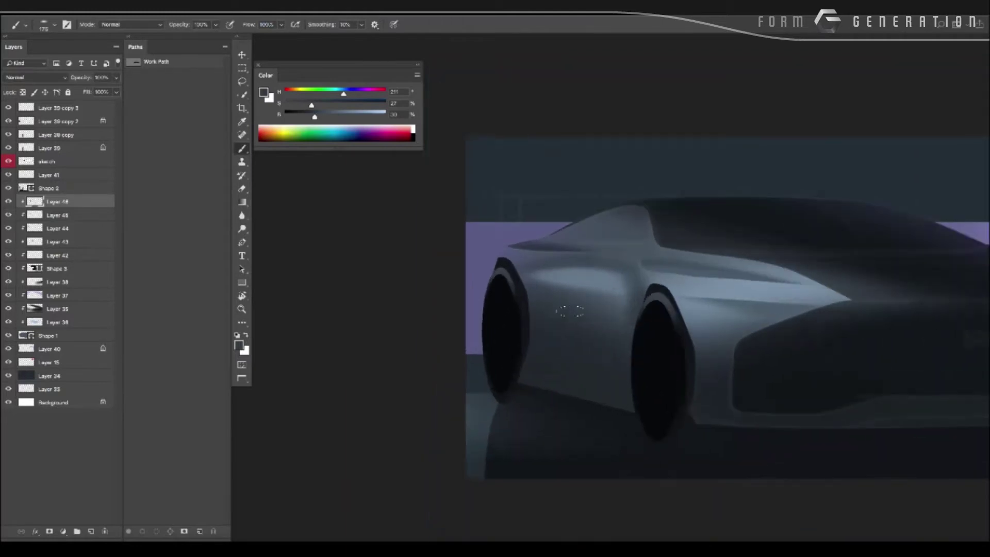
key(bracketleft)
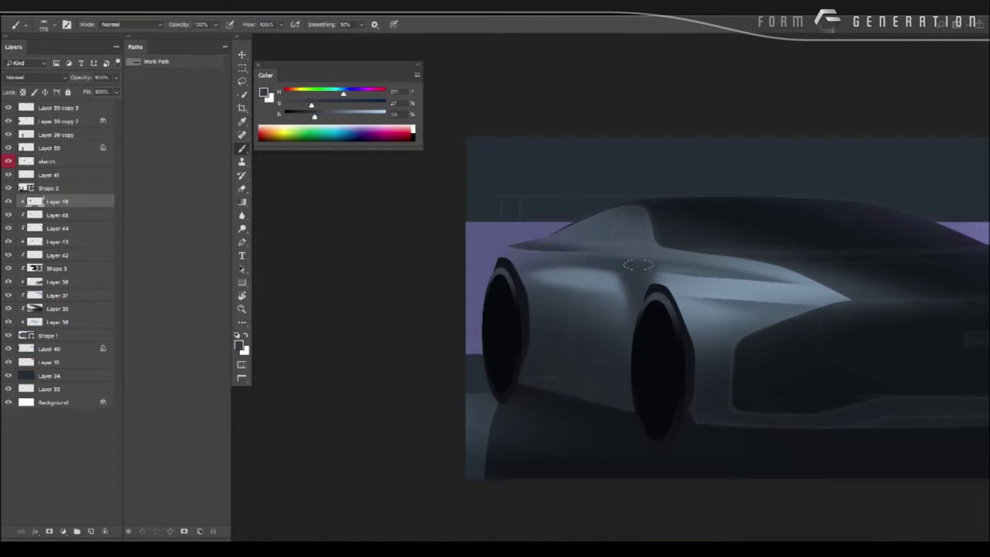
drag(458, 272, 426, 272)
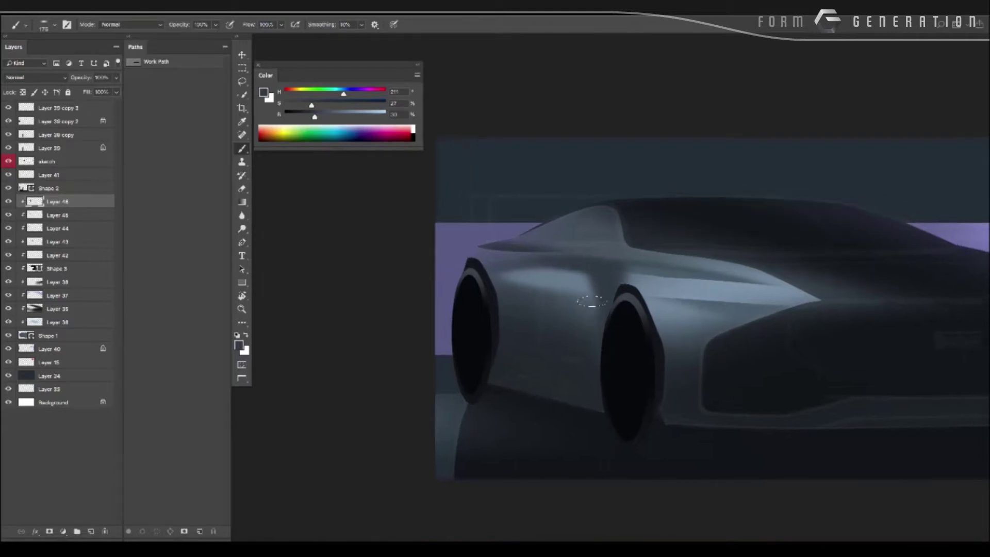
Switch to a soft eraser, check the whole car at several zooms, and add Layer 47.
key(e)
right_click(592, 302)
click(656, 335)
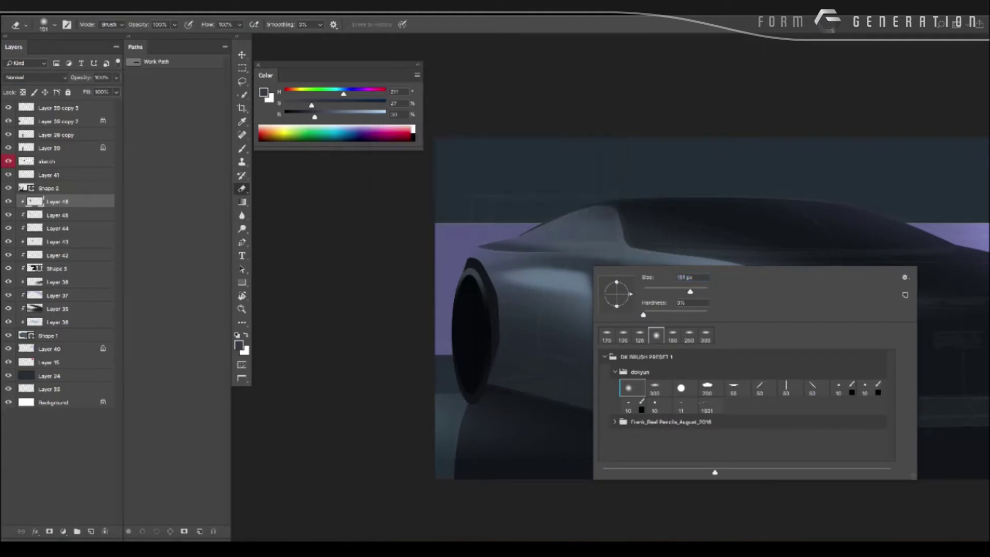
key(Escape)
key(ctrl+minus)
key(ctrl+minus)
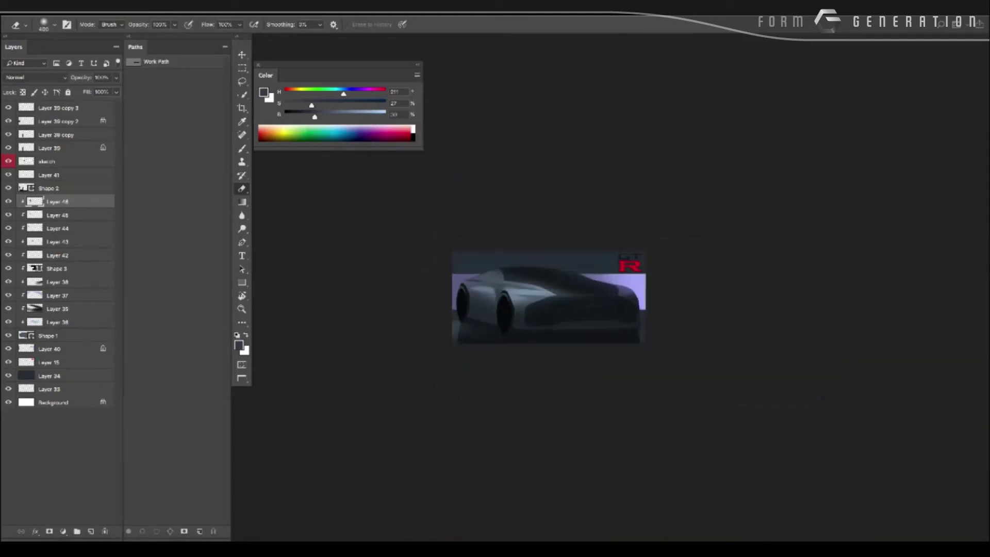
key(ctrl+plus)
key(ctrl+plus)
key(ctrl+plus)
key(ctrl+plus)
key(bracketright)
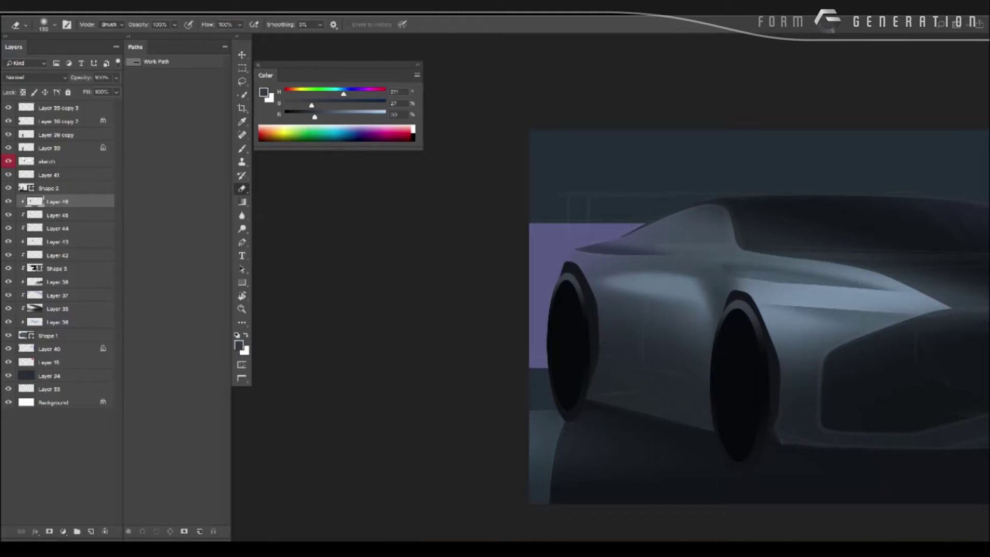
key(ctrl+minus)
key(ctrl+minus)
key(ctrl+plus)
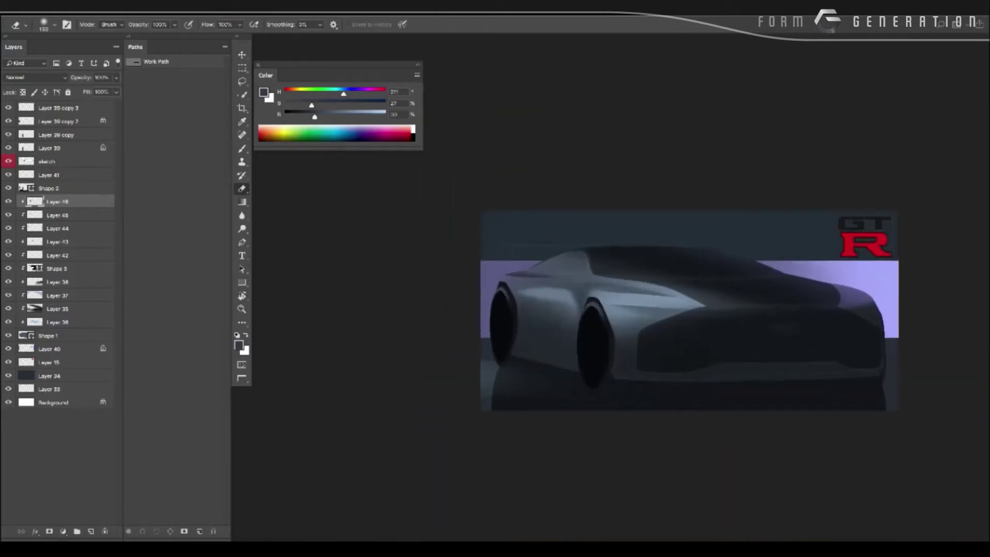
key(ctrl+plus)
key(ctrl+shift+n)
Confirm Layer 47 and clip it to the body layer below with Ctrl+Alt+G.
key(Return)
key(b)
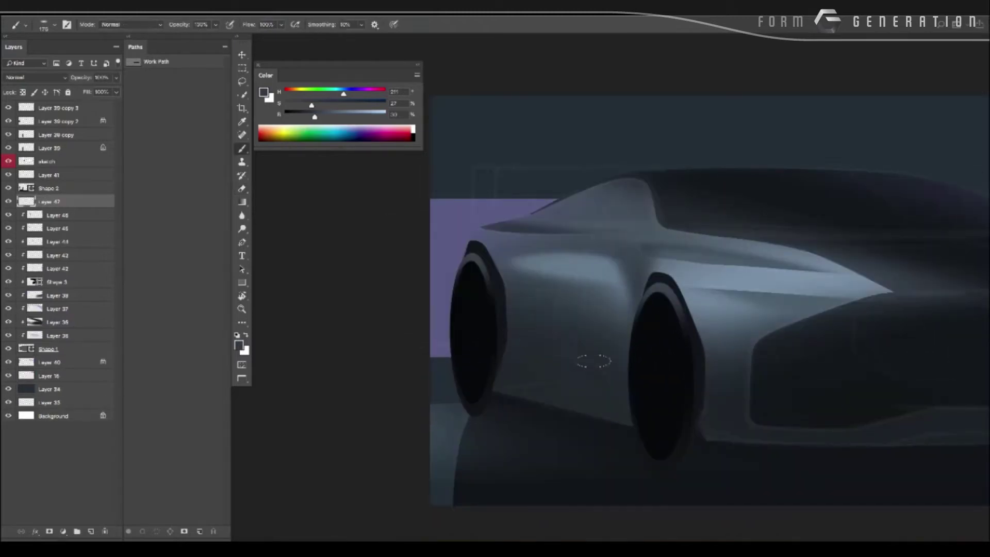
alt+click(751, 342)
key(l)
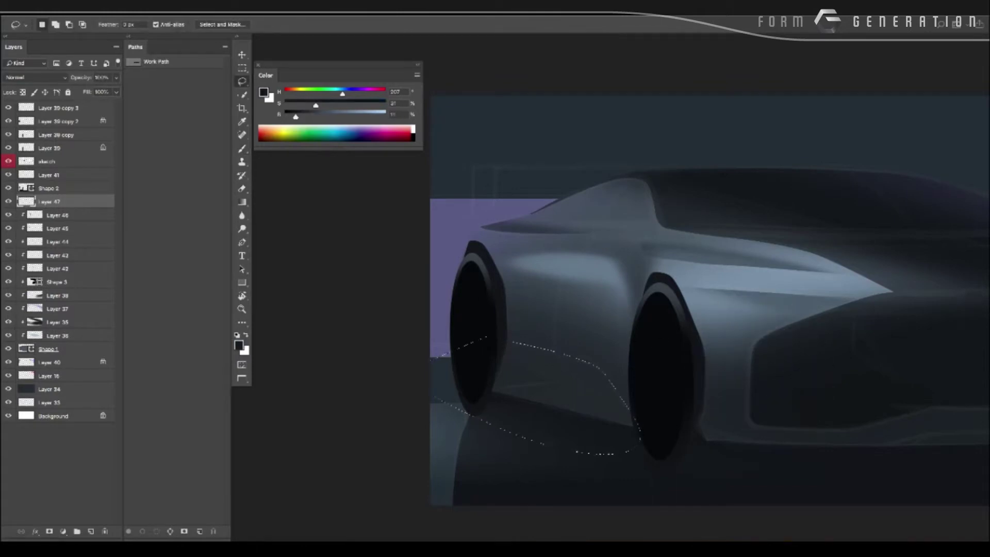
key(ctrl+alt+g)
key(b)
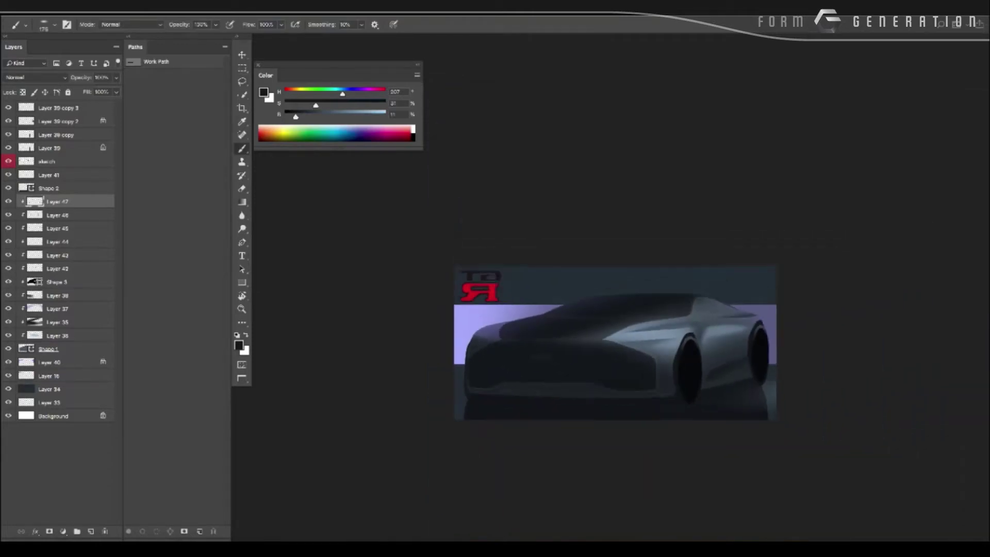
scroll(465, 371, down, 1)
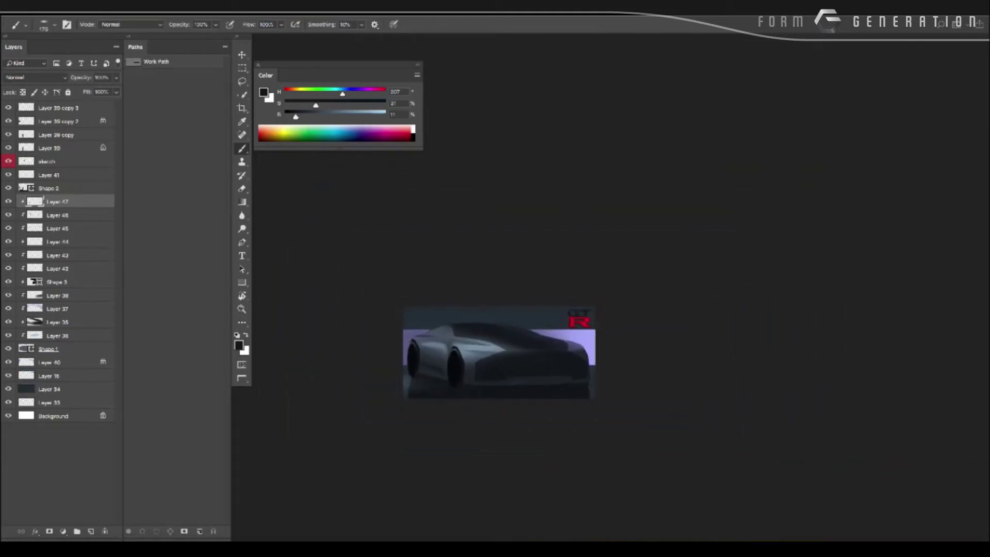
key(l)
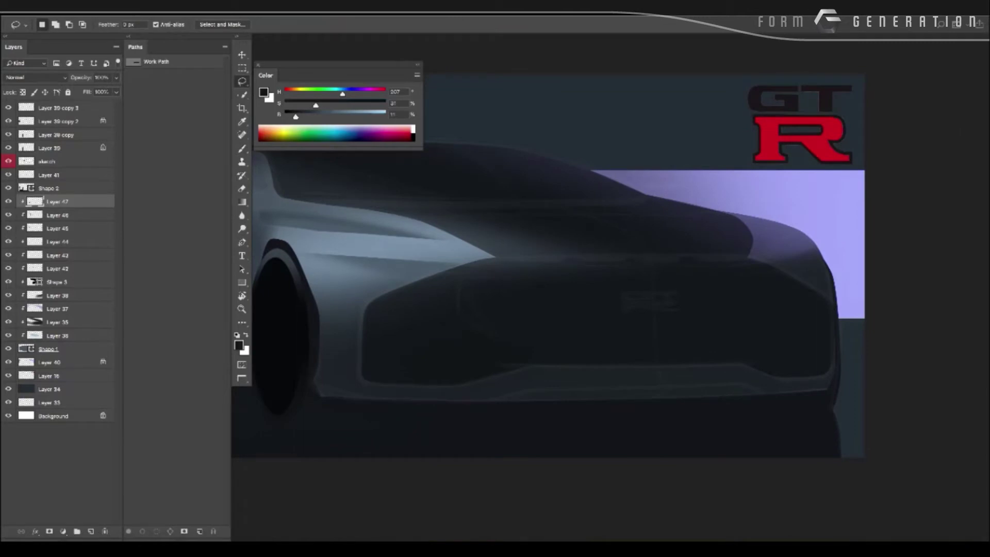
Transform the lasso selection, moving it higher onto the hood by the headlight.
right_click(673, 221)
click(708, 252)
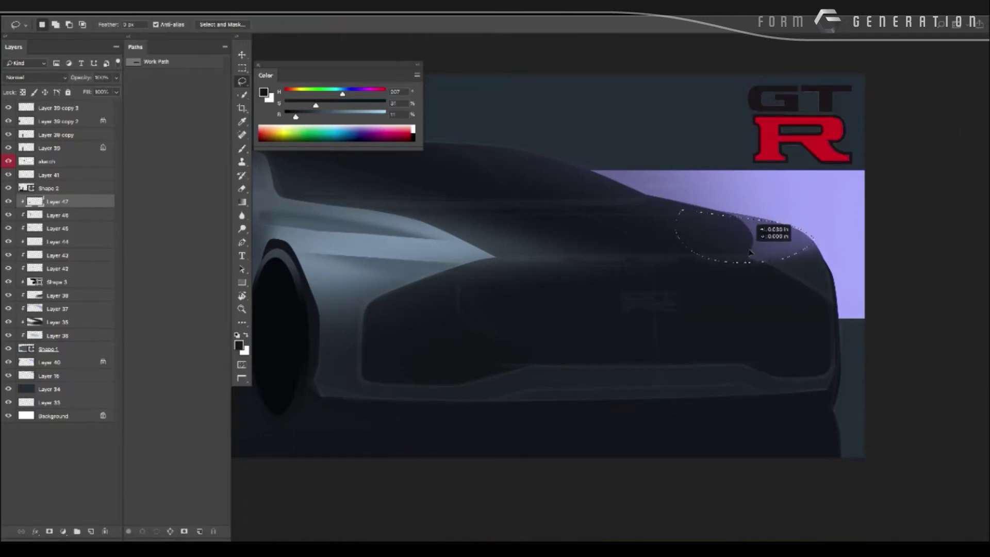
drag(758, 255, 751, 252)
key(r)
drag(526, 335, 529, 375)
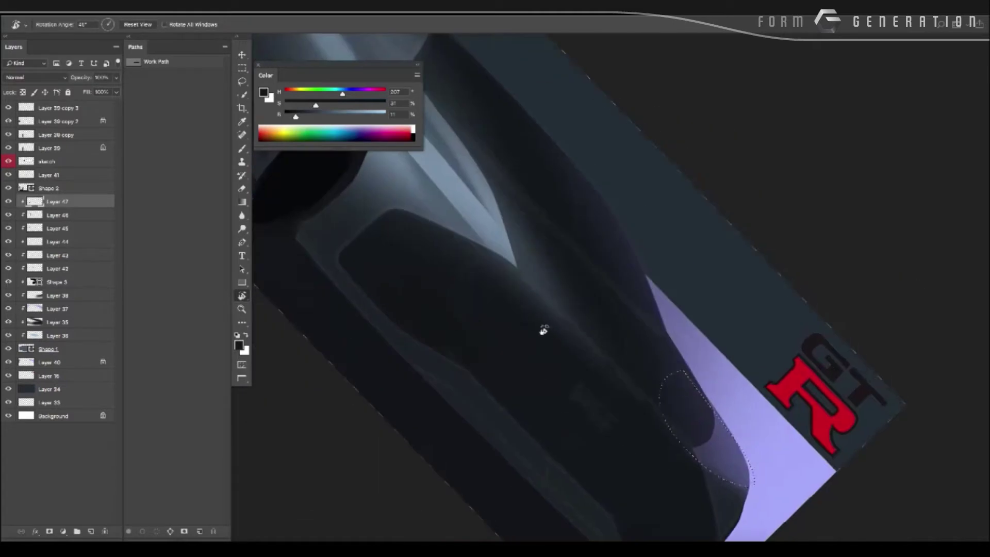
key(l)
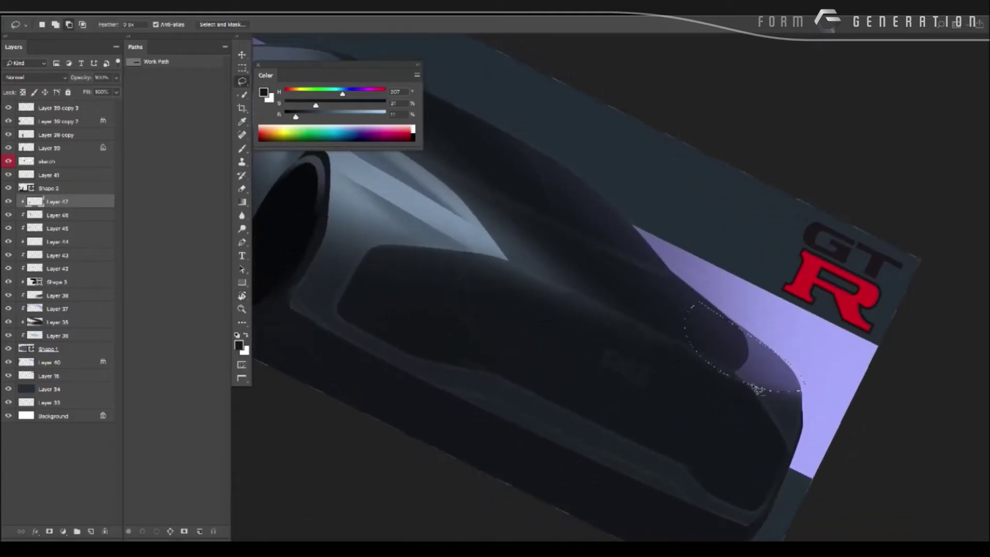
key(ctrl+0)
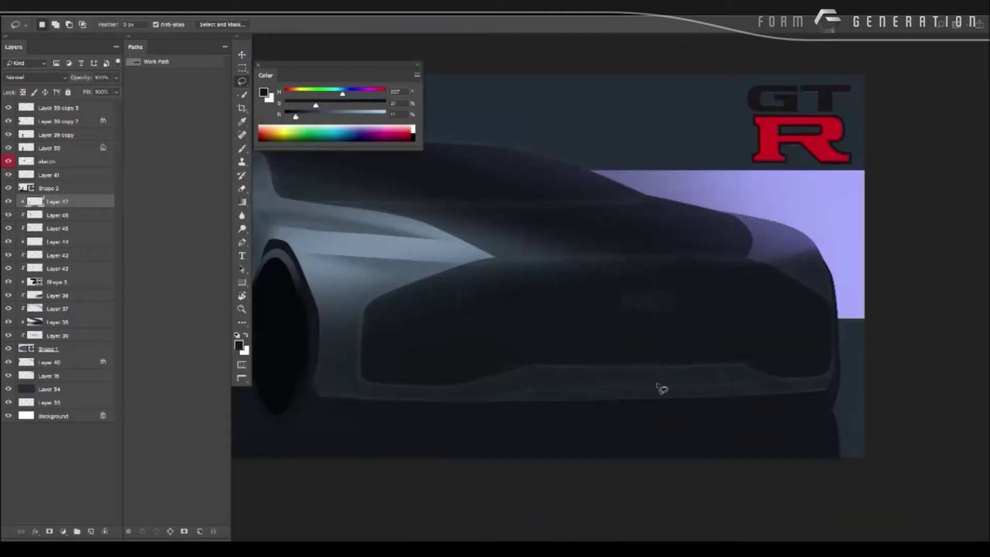
On new Layer 48, paint soft lavender light into the headlight area with a soft round brush.
key(ctrl+shift+n)
key(Return)
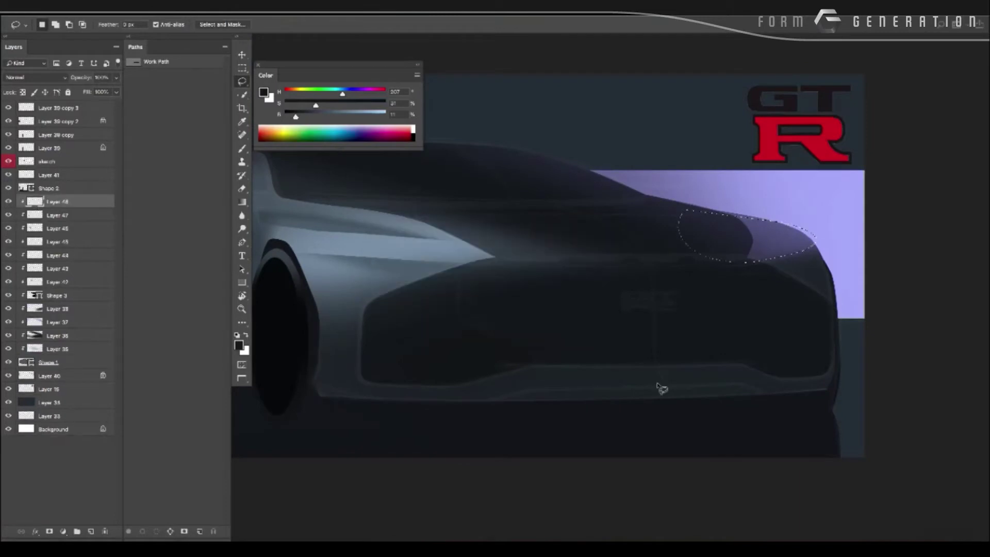
key(b)
alt+click(809, 212)
right_click(809, 212)
double_click(711, 345)
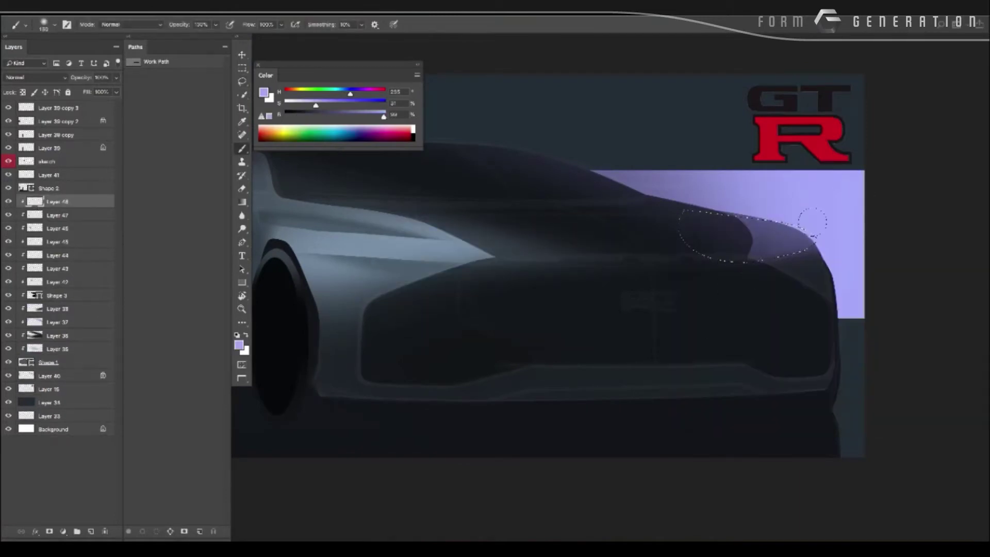
drag(809, 263, 768, 248)
key(ctrl+d)
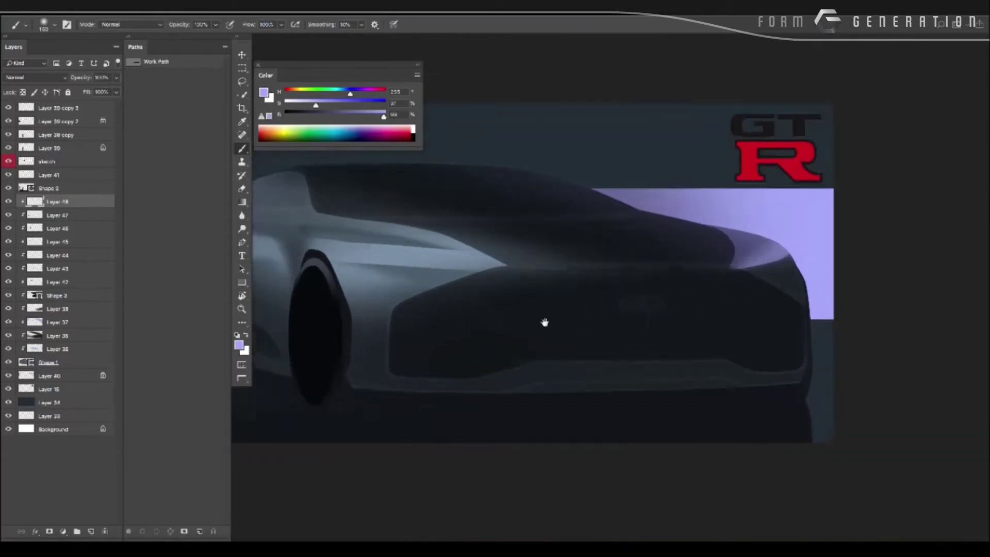
Zoom in on the car's front and tilt the view for the next selection.
drag(569, 325, 494, 324)
key(r)
mouse_move(557, 338)
mouse_down()
mouse_move(466, 325)
mouse_move(515, 367)
mouse_move(496, 379)
mouse_move(447, 333)
mouse_move(680, 272)
mouse_move(644, 260)
mouse_up()
key(l)
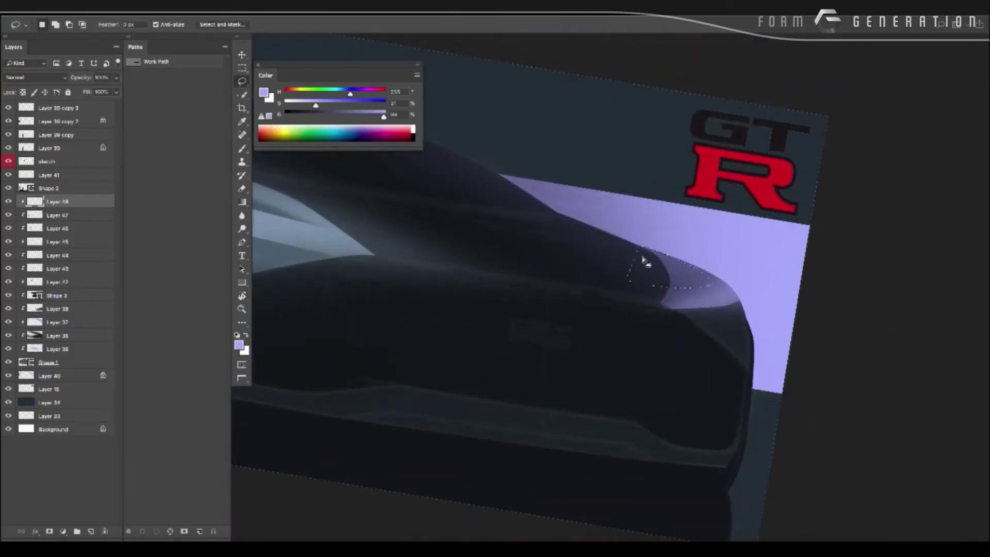
right_click(654, 261)
key(Escape)
On another new layer, set the paint colour to a darker purple sampled from the hood.
key(ctrl+j)
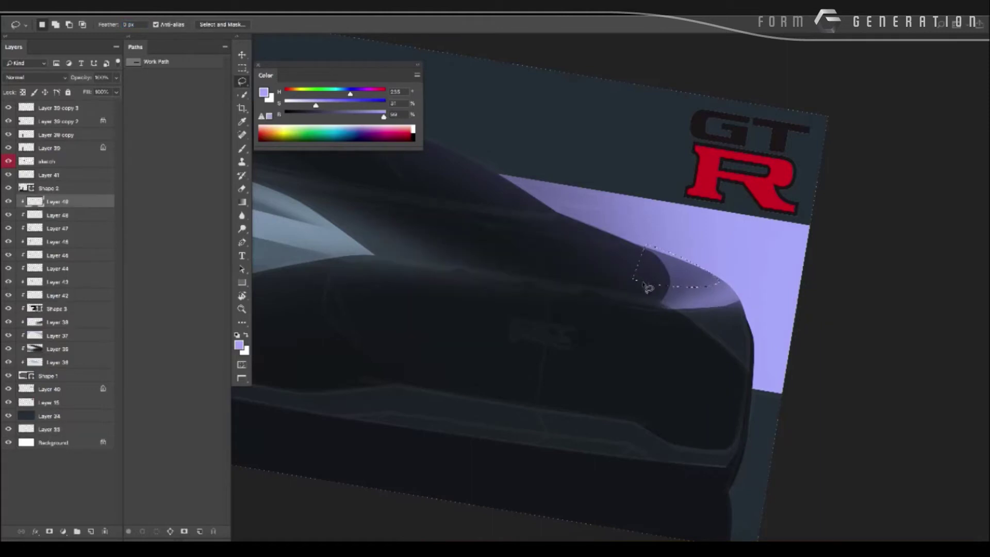
key(b)
alt+click(692, 268)
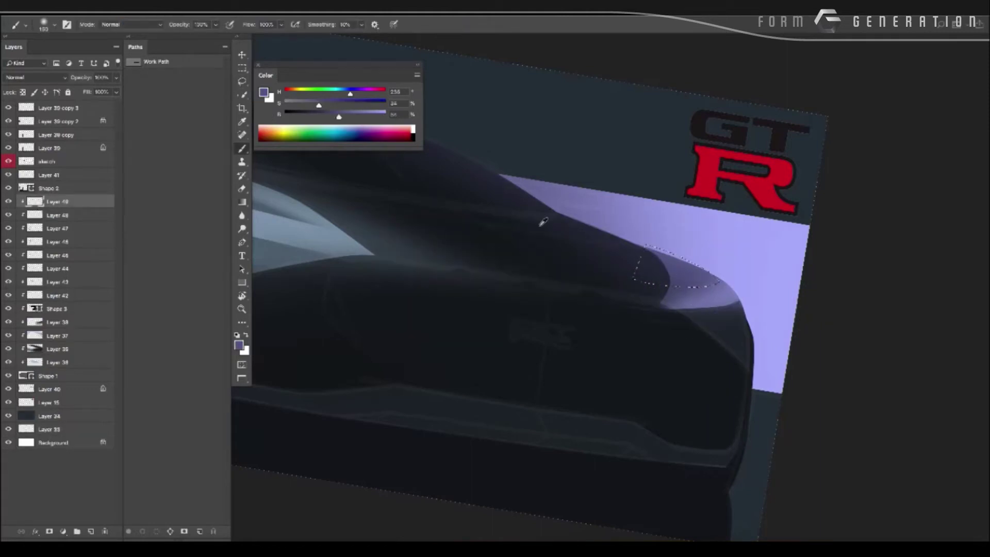
drag(338, 117, 319, 117)
scroll(516, 248, down, 3)
scroll(505, 246, down, 1)
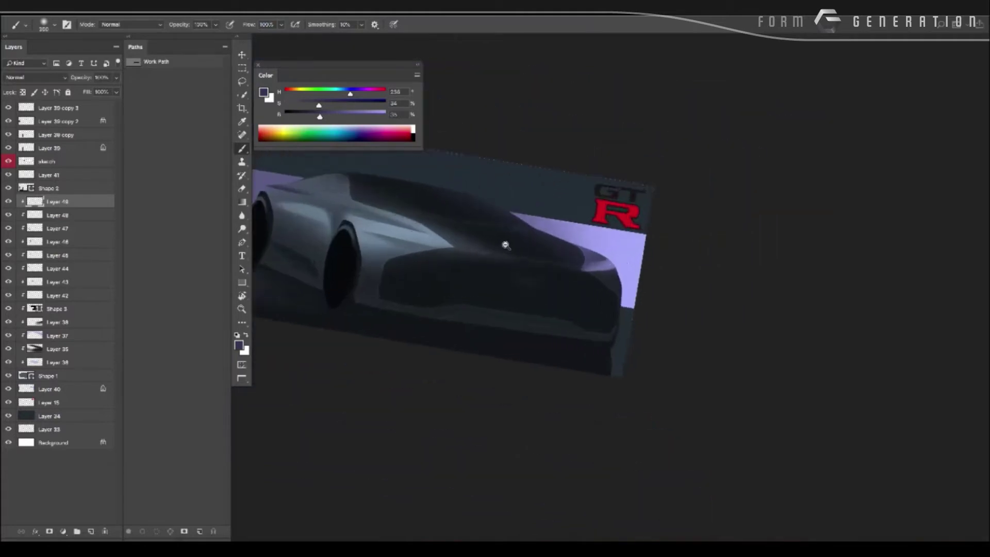
scroll(505, 245, down, 2)
scroll(481, 333, up, 3)
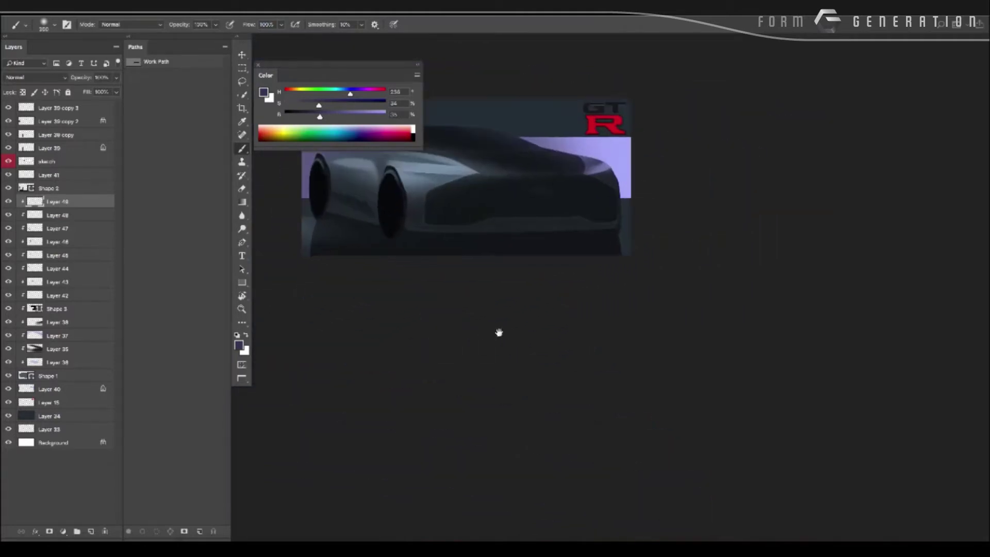
scroll(504, 347, up, 2)
scroll(481, 347, down, 2)
scroll(453, 342, up, 2)
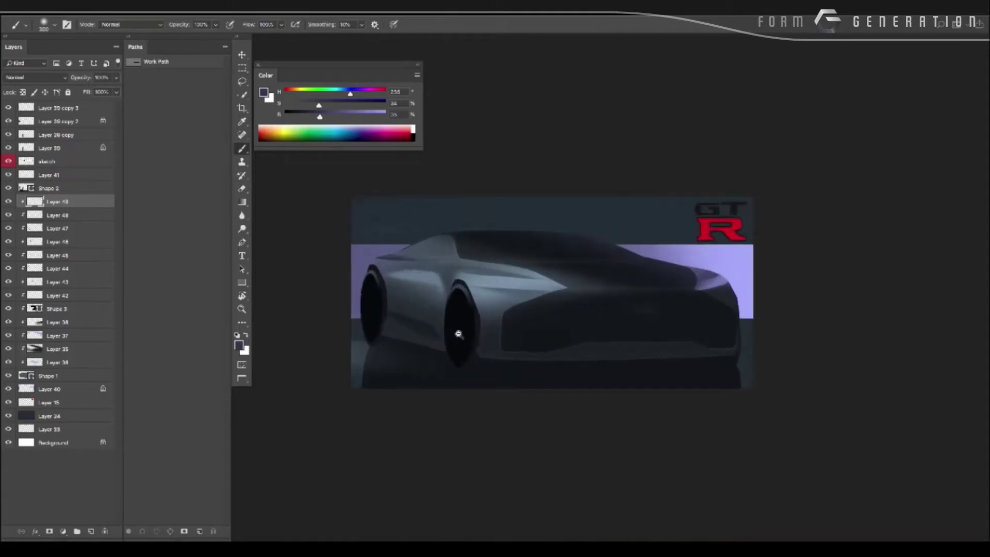
scroll(458, 334, up, 1)
Load the Shape 3 body outline as a selection and add Layer 50 at the top of the group.
key(v)
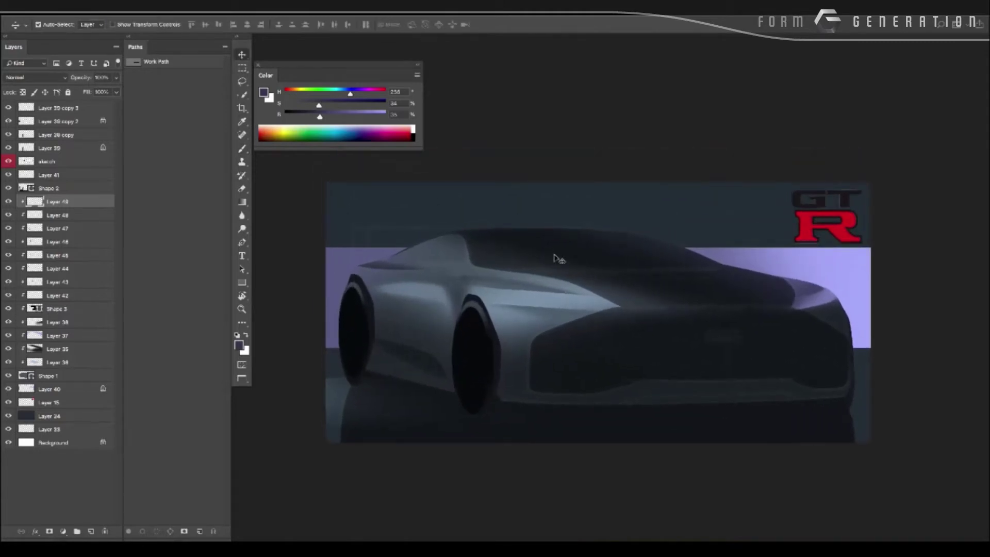
click(470, 253)
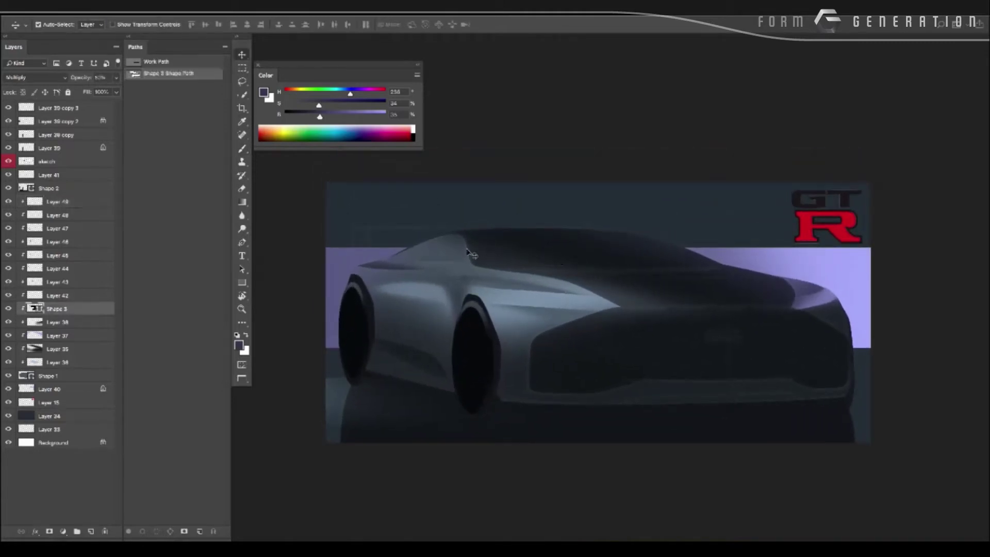
ctrl+click(35, 309)
key(ctrl+shift+n)
key(Return)
key(ctrl+bracketright)
key(ctrl+bracketright)
key(ctrl+bracketright)
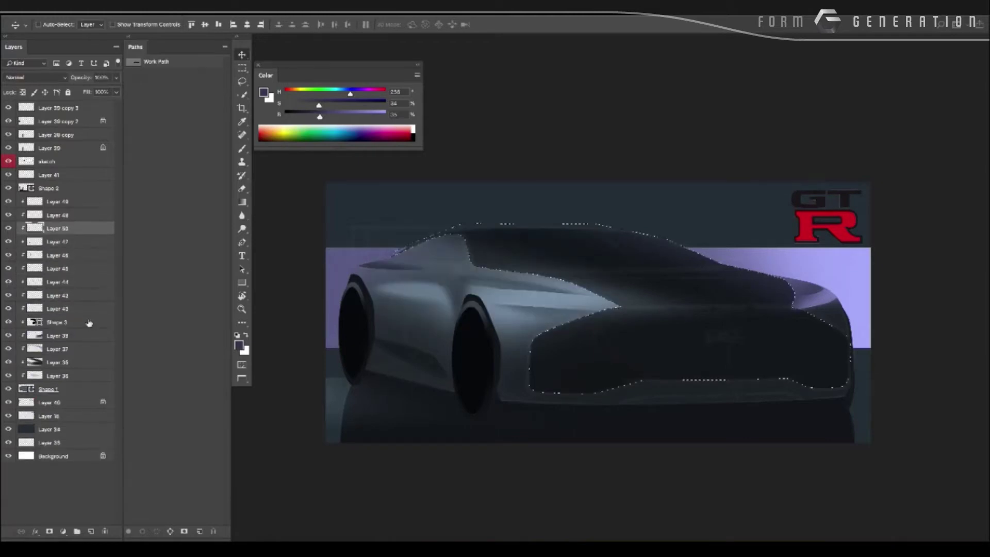
key(ctrl+bracketright)
key(ctrl+bracketright)
Paint soft lighter highlights across the upper and centre hood, then deselect.
key(b)
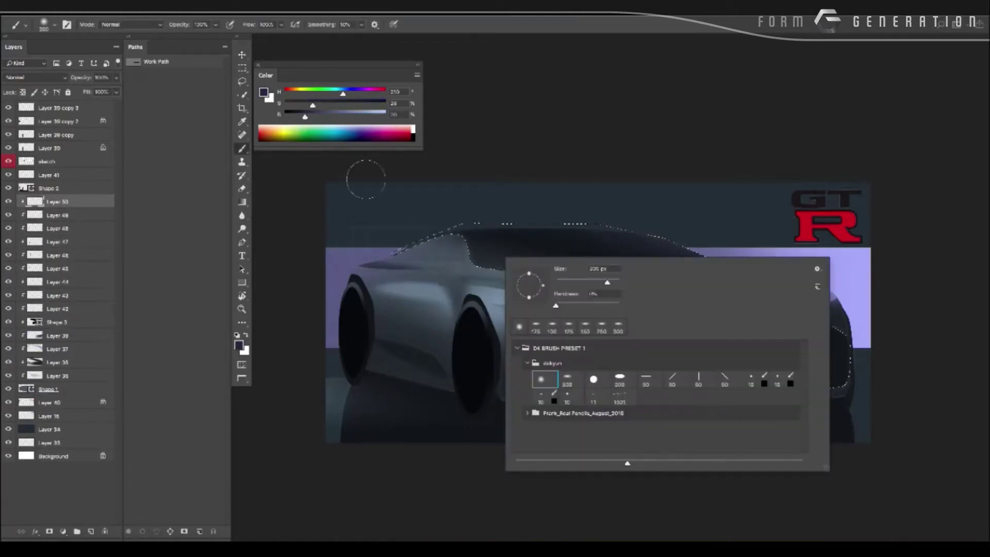
drag(320, 116, 362, 119)
right_click(502, 244)
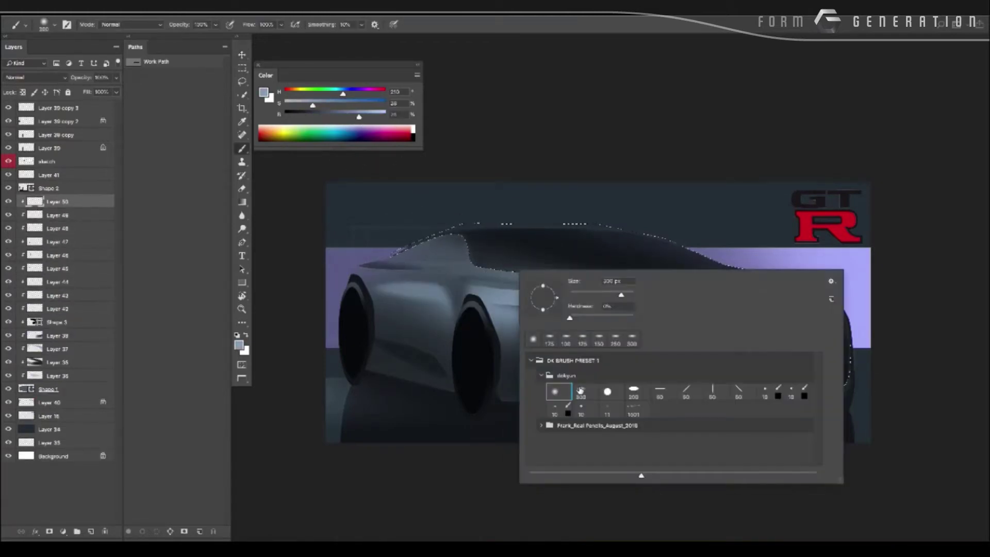
key(Return)
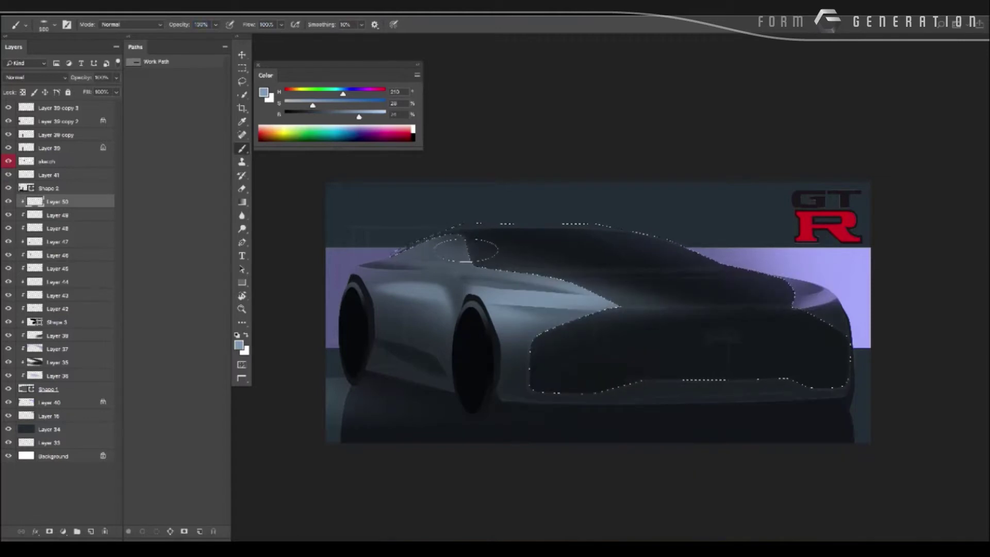
drag(465, 250, 622, 283)
key(bracketleft)
key(bracketleft)
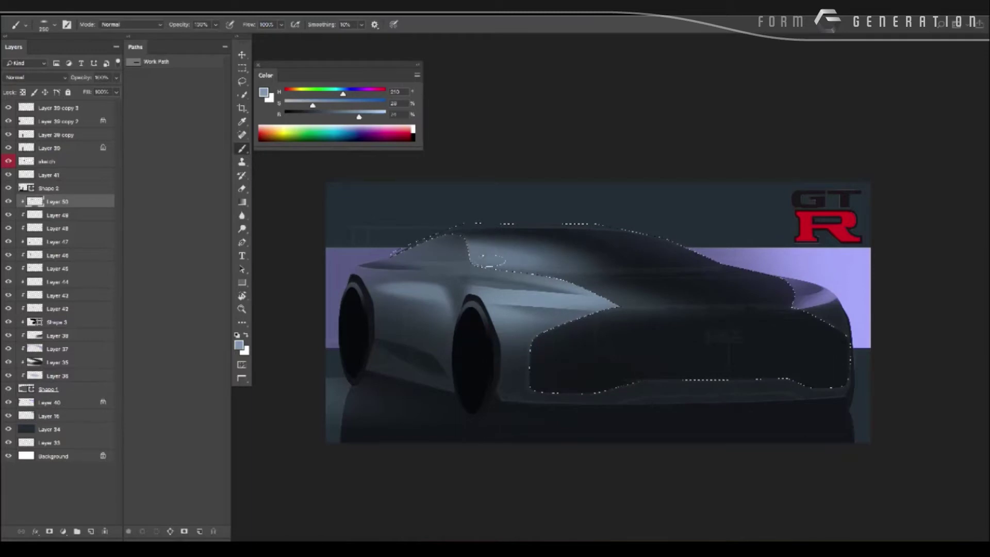
drag(464, 255, 588, 276)
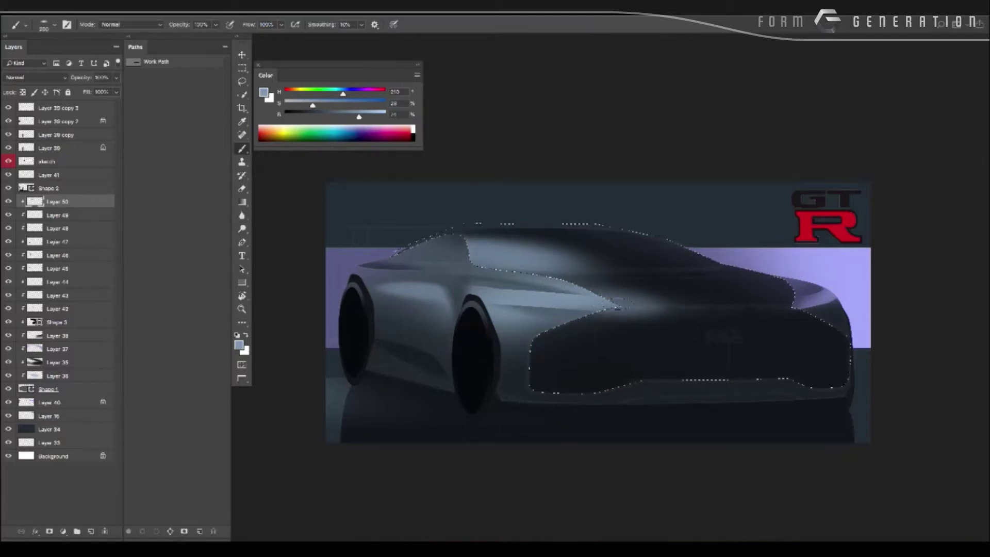
key(bracketleft)
key(bracketleft)
key(bracketleft)
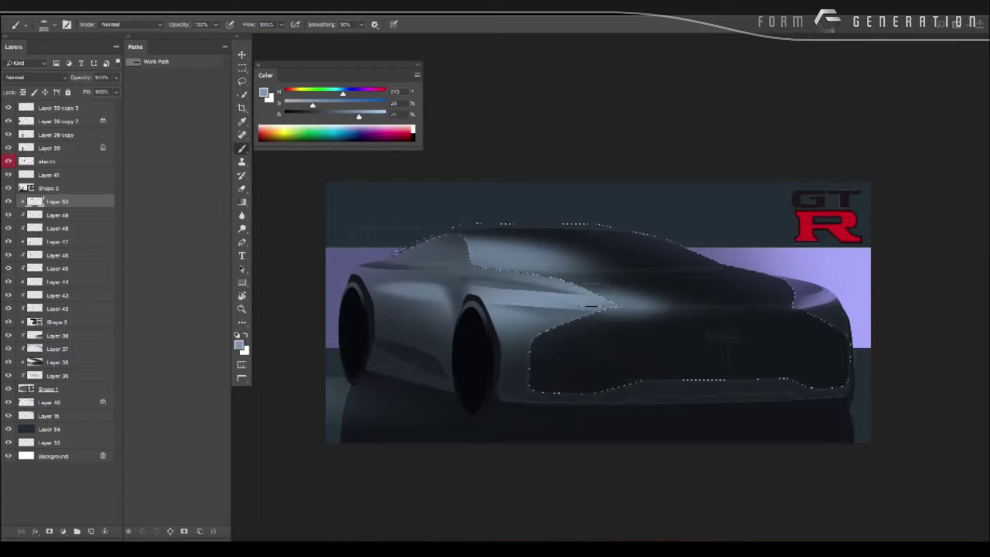
drag(591, 306, 613, 317)
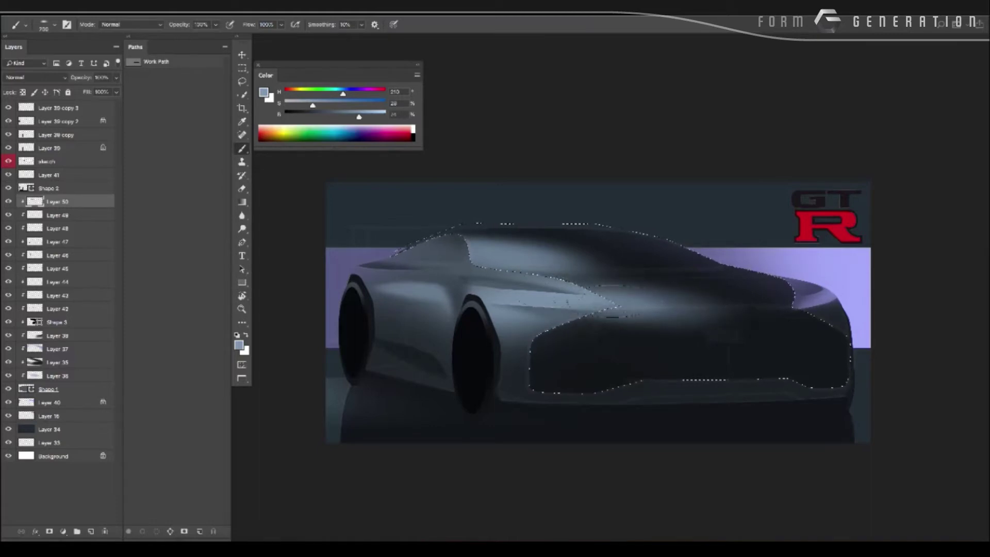
key(bracketleft)
key(bracketleft)
key(bracketleft)
key(ctrl+d)
Bring the car's front and GT-R logo into view and make white the foreground colour.
scroll(486, 325, down, 3)
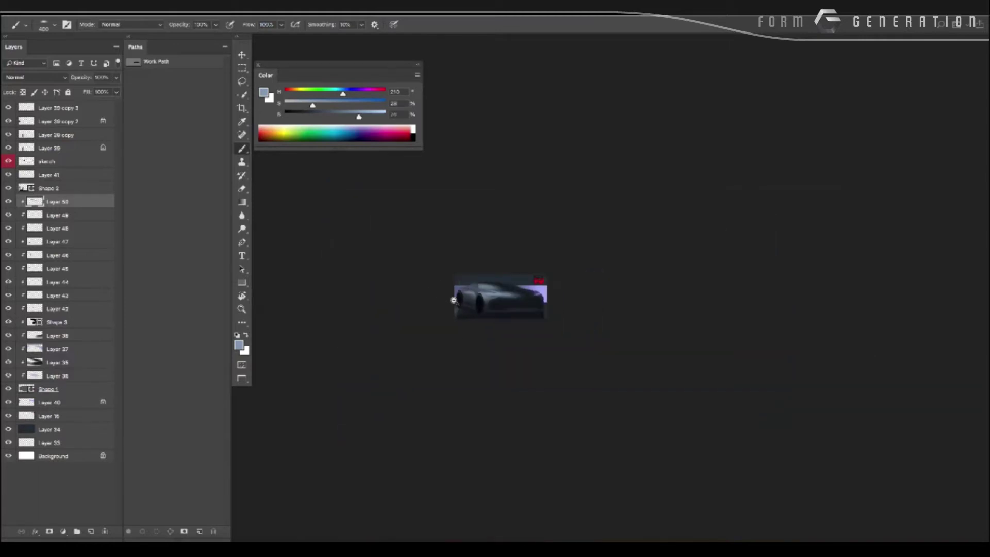
scroll(486, 325, up, 5)
drag(486, 325, 342, 335)
key(l)
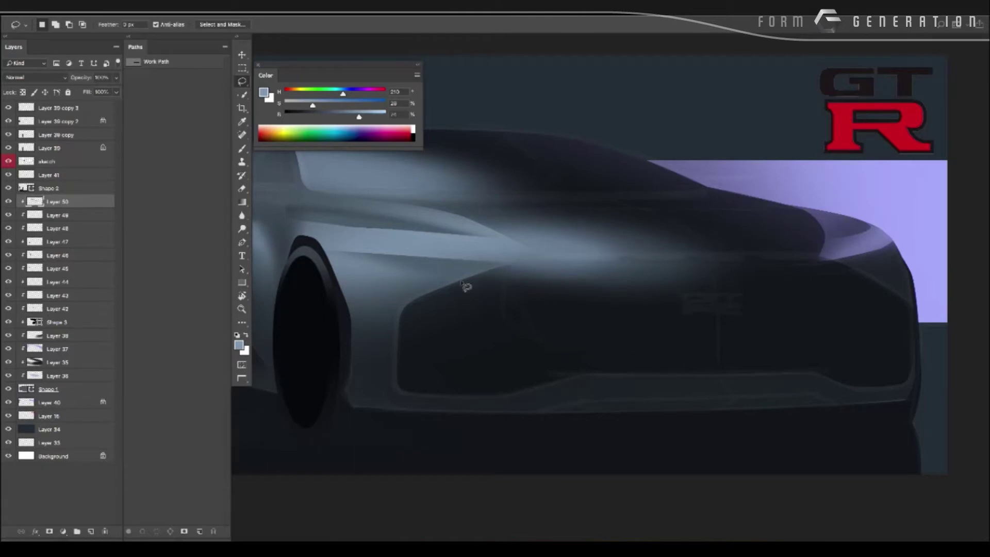
scroll(511, 311, right, 3)
scroll(510, 312, up, 1)
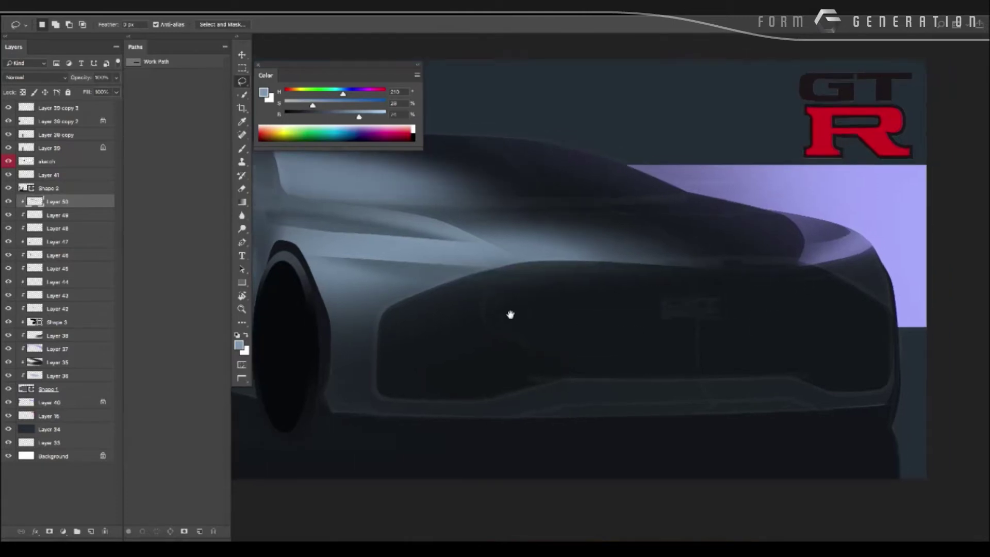
scroll(507, 297, right, 2)
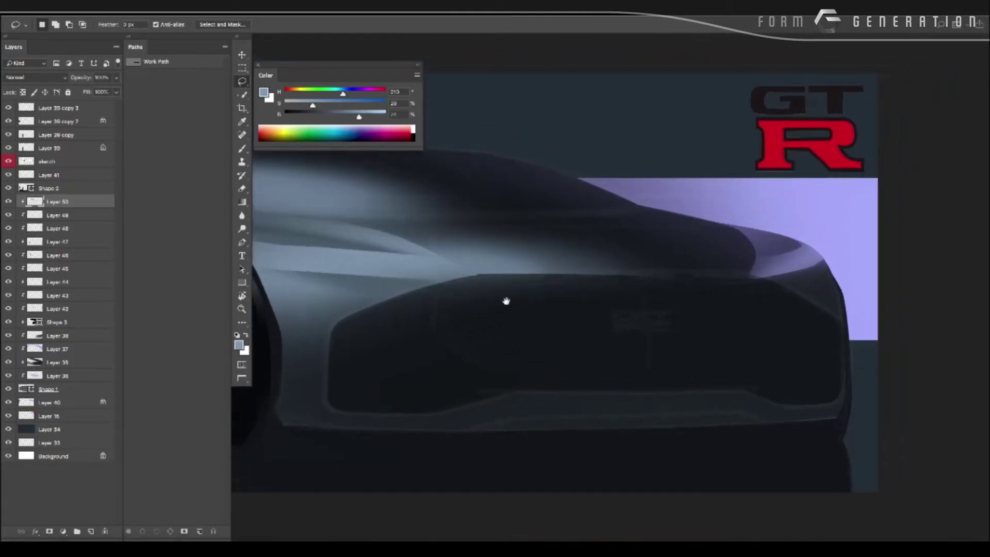
scroll(505, 298, up, 1)
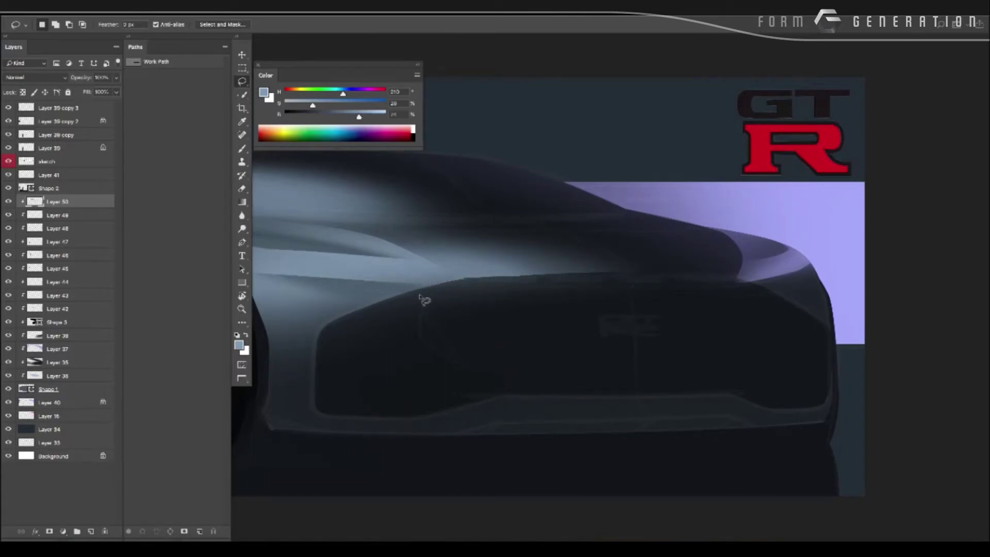
key(x)
scroll(412, 299, down, 3)
scroll(392, 311, down, 2)
scroll(404, 327, down, 2)
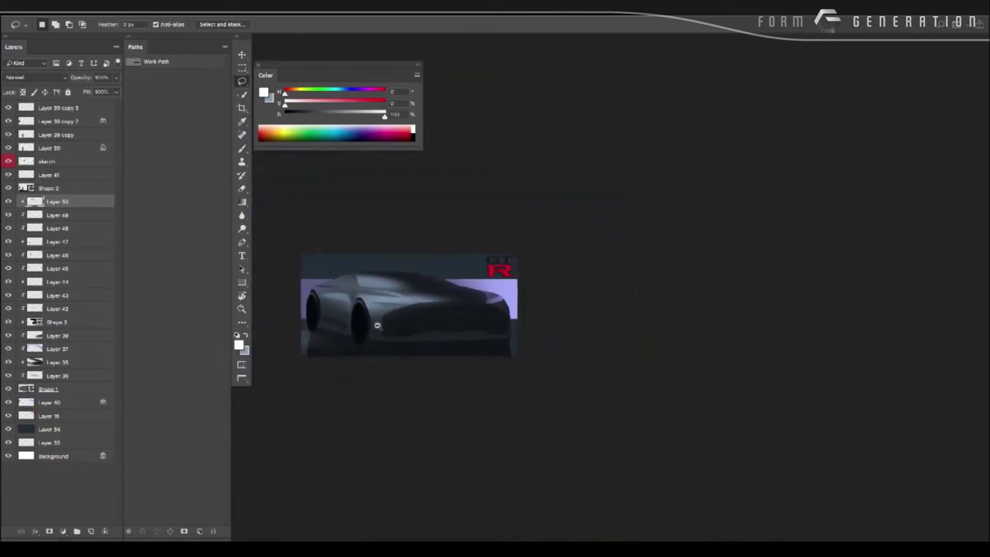
scroll(452, 343, up, 4)
scroll(448, 328, up, 2)
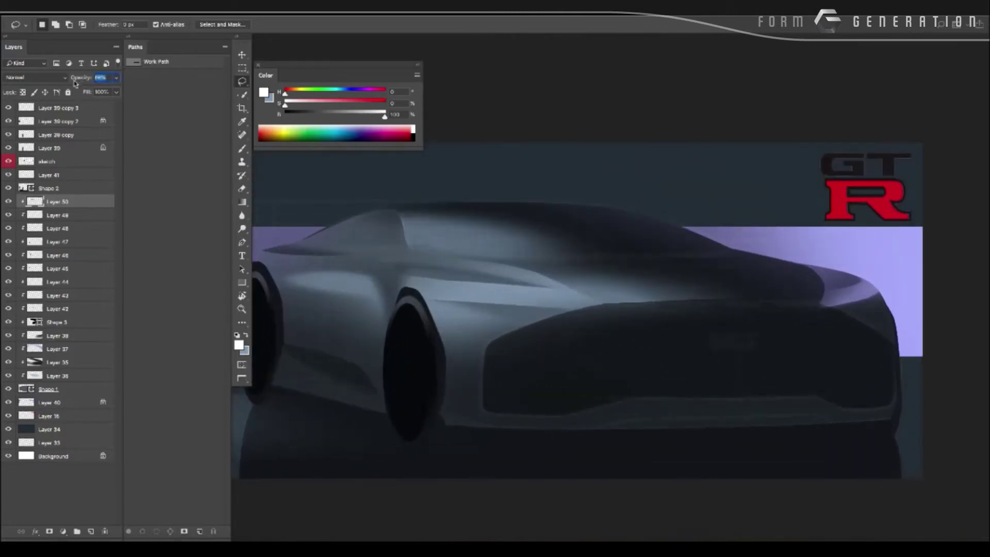
Lower Layer 50's opacity to about 41% for a subtler hood sheen.
drag(83, 78, 57, 77)
scroll(405, 223, down, 1)
scroll(353, 242, down, 2)
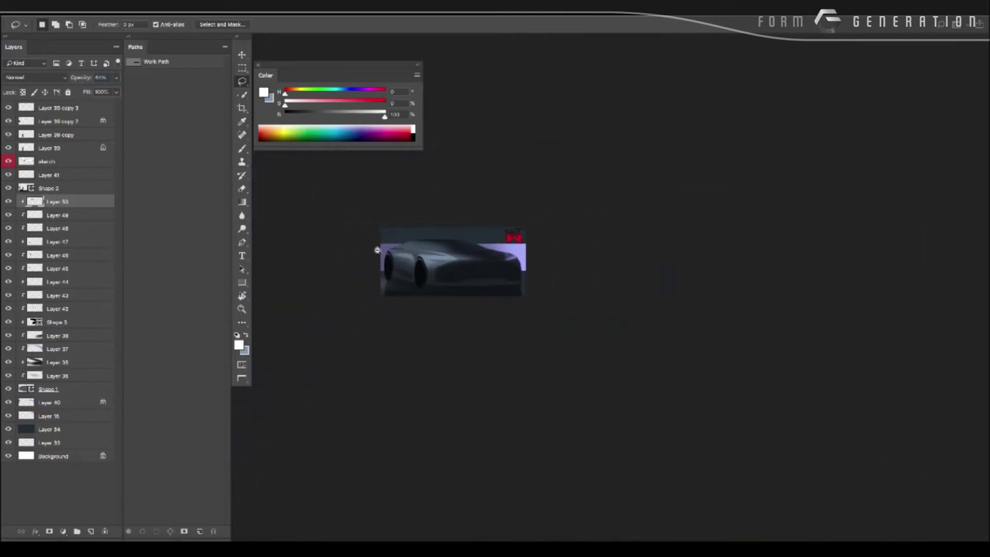
scroll(361, 247, up, 2)
scroll(392, 258, up, 2)
scroll(452, 270, up, 3)
scroll(452, 270, down, 1)
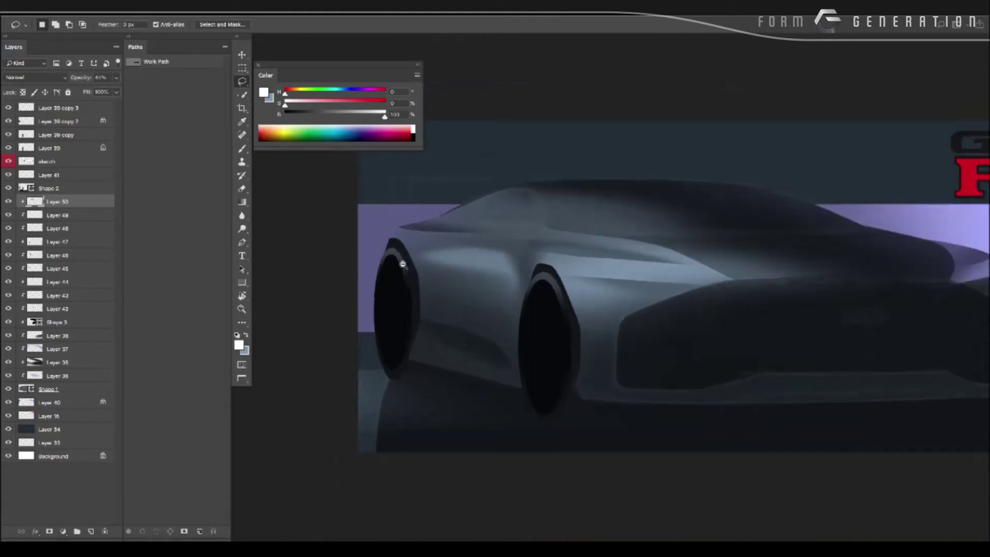
scroll(444, 271, down, 2)
scroll(438, 271, down, 1)
scroll(433, 272, up, 2)
scroll(433, 273, up, 1)
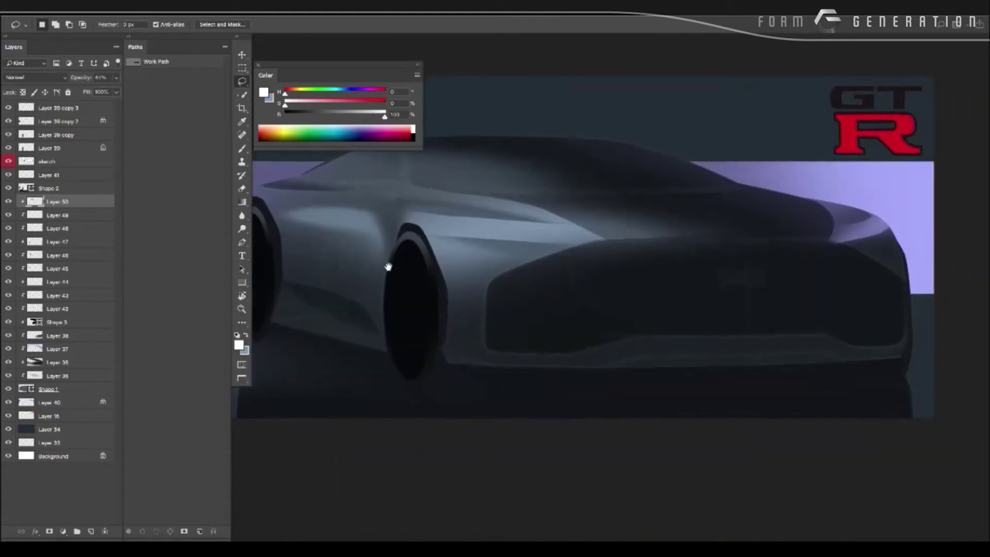
scroll(388, 265, down, 2)
scroll(424, 279, down, 1)
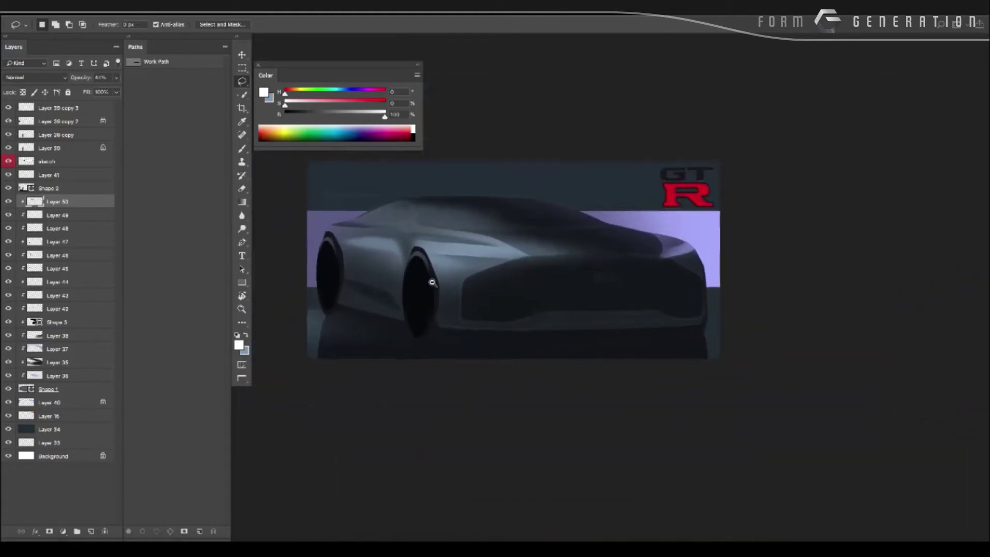
scroll(431, 281, up, 3)
Load Shape 3's outline as a selection and add a new layer clipped to the body, higher in the stack.
key(v)
click(337, 253)
key(ctrl)
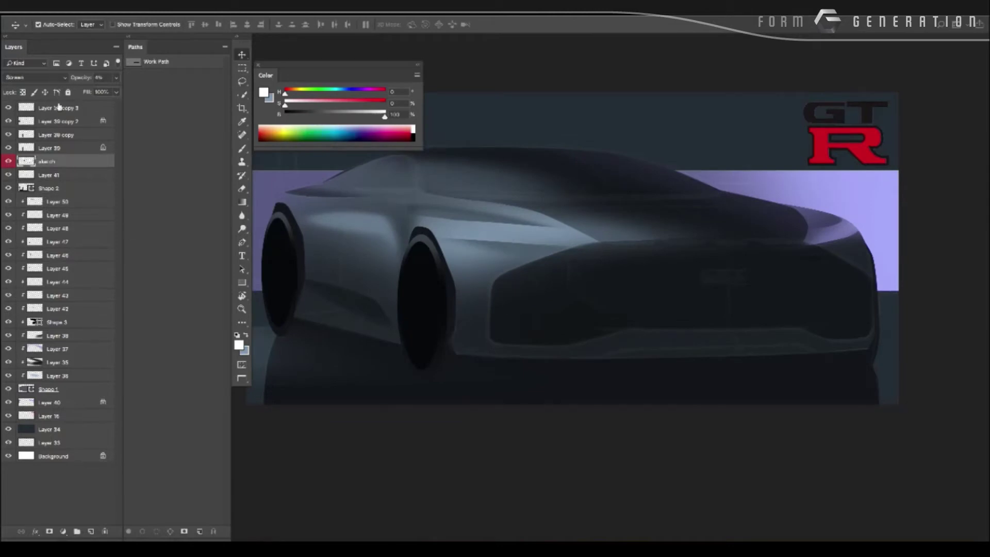
click(494, 283)
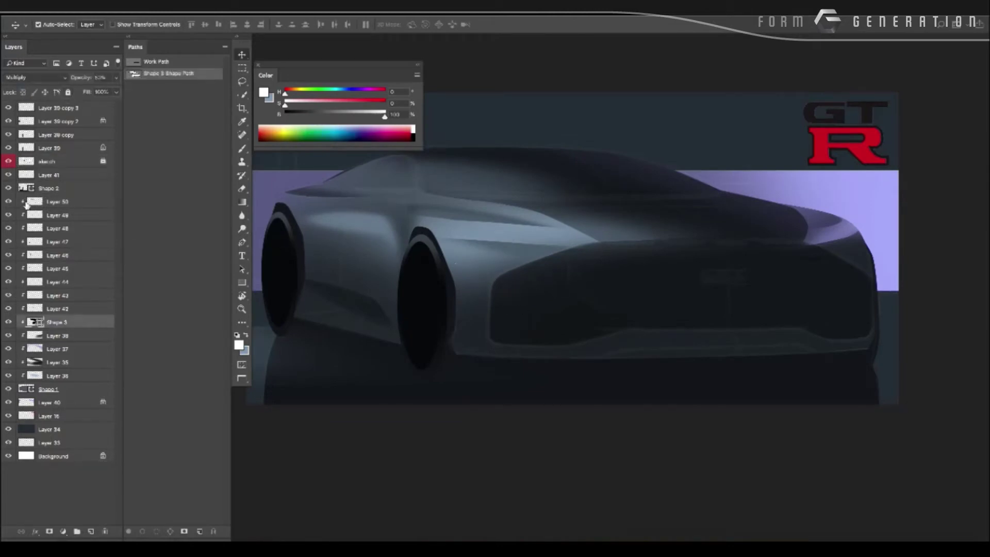
ctrl+click(37, 326)
key(ctrl+shift+n)
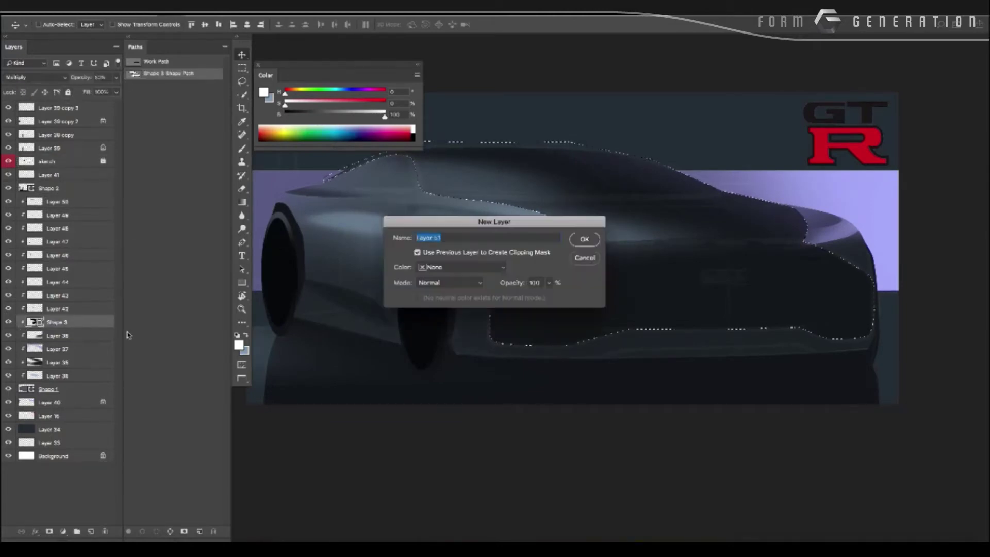
key(Return)
key(ctrl+bracketright)
key(ctrl+bracketright)
key(ctrl+bracketright)
key(ctrl+bracketright)
key(ctrl+bracketright)
key(ctrl+bracketright)
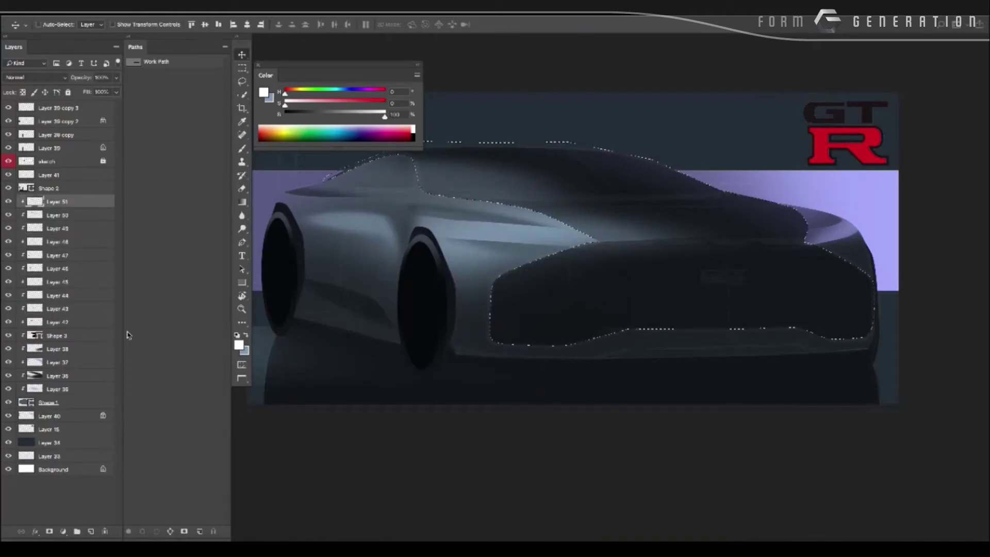
key(ctrl+bracketright)
Fill the selection with black, shrink the selection to about 98%, then deselect.
click(238, 345)
drag(649, 411, 647, 487)
key(Return)
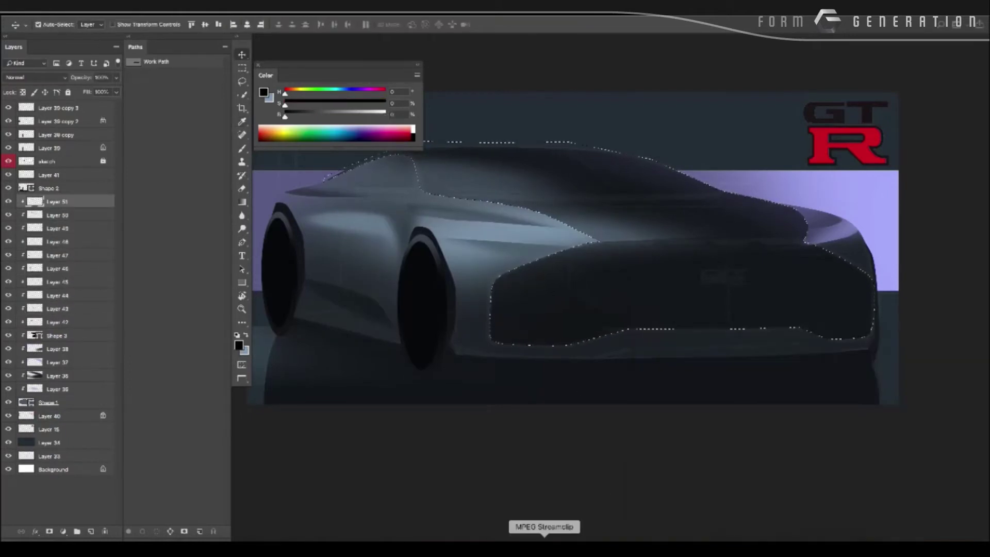
key(alt+BackSpace)
key(m)
right_click(545, 308)
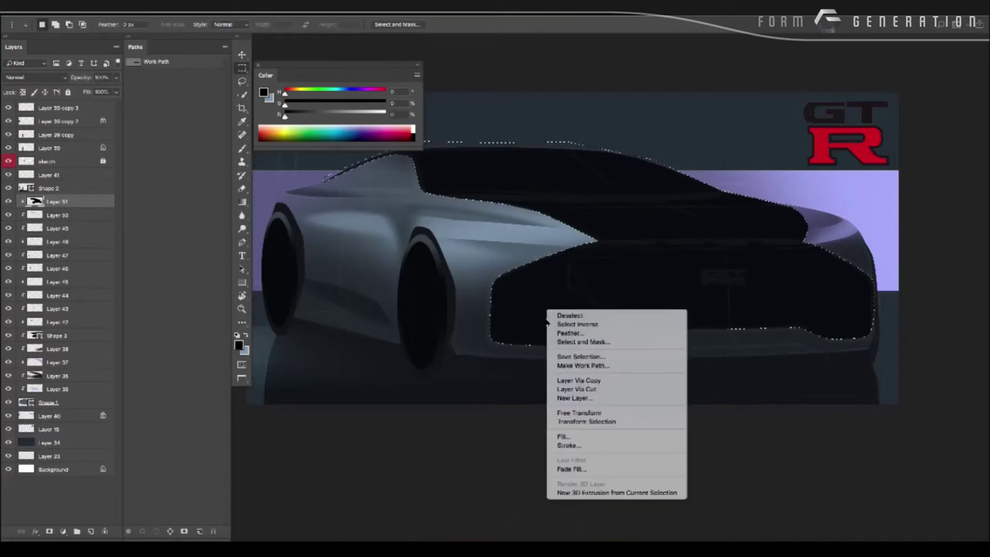
click(562, 422)
drag(323, 347, 326, 354)
key(Return)
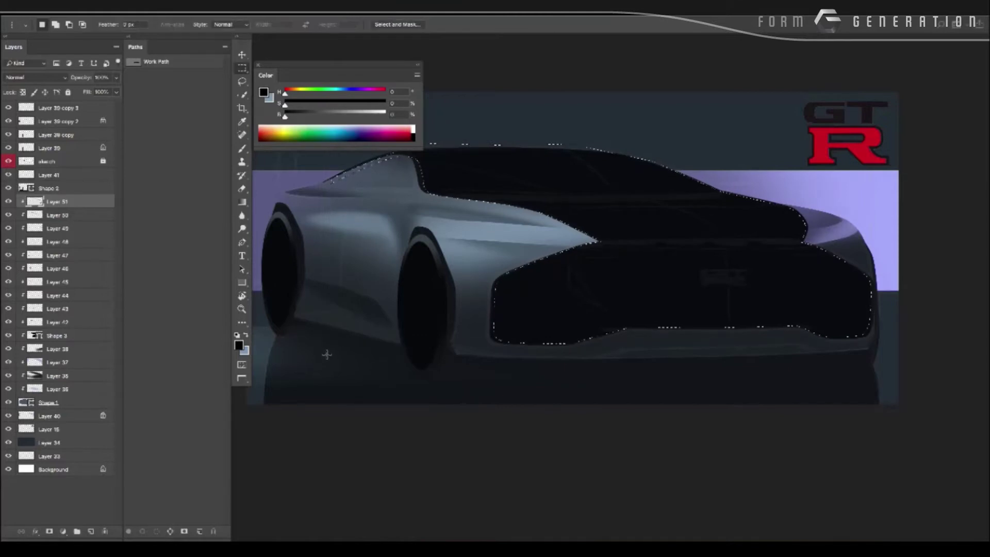
key(ctrl+d)
Erase the dark line along the A-pillar with an enlarged eraser to fade it softly.
ctrl+alt+click(470, 359)
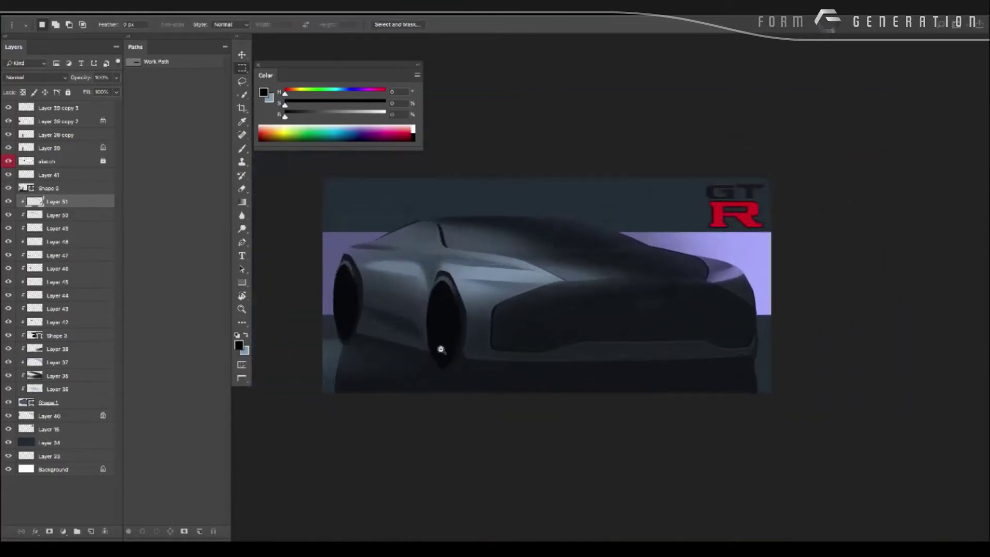
key(ctrl+plus)
key(e)
drag(387, 226, 405, 245)
key(bracketright)
key(bracketright)
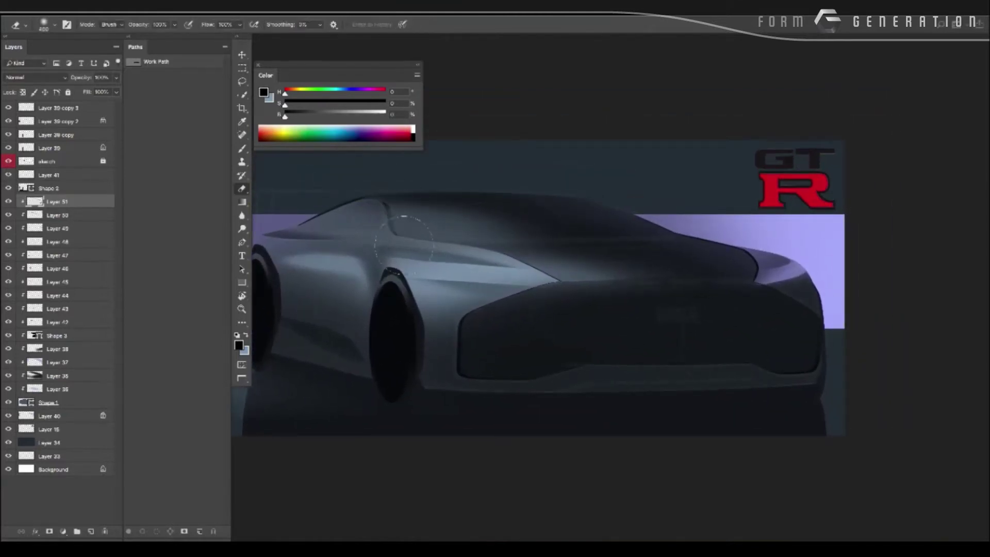
drag(358, 198, 339, 214)
scroll(516, 232, up, 2)
key(bracketright)
Duplicate the black layer several times and merge the Layer 51 copies into one layer.
key(v)
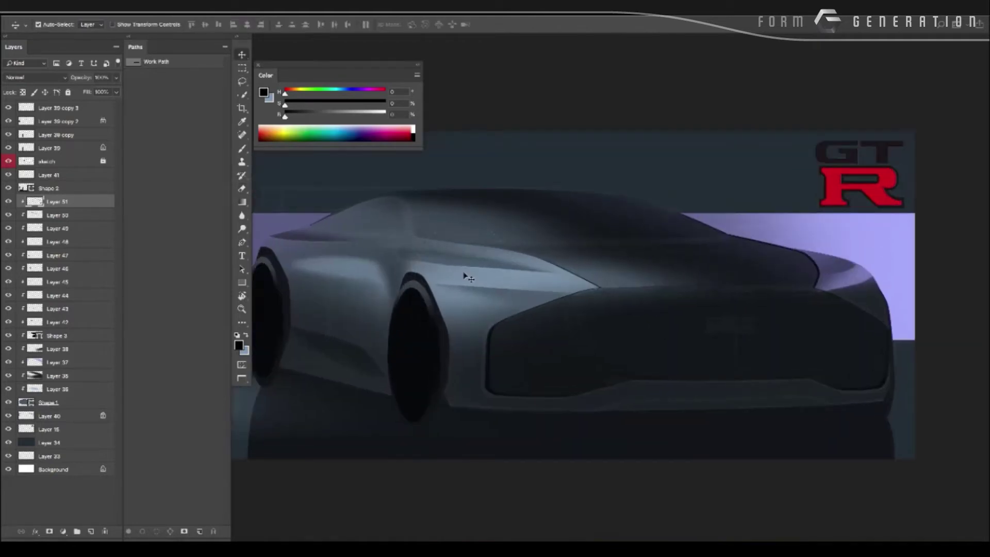
key(ctrl+j)
key(ctrl+j)
key(ctrl+j)
key(ctrl+j)
key(ctrl+j)
key(ctrl+j)
key(ctrl+j)
key(ctrl+j)
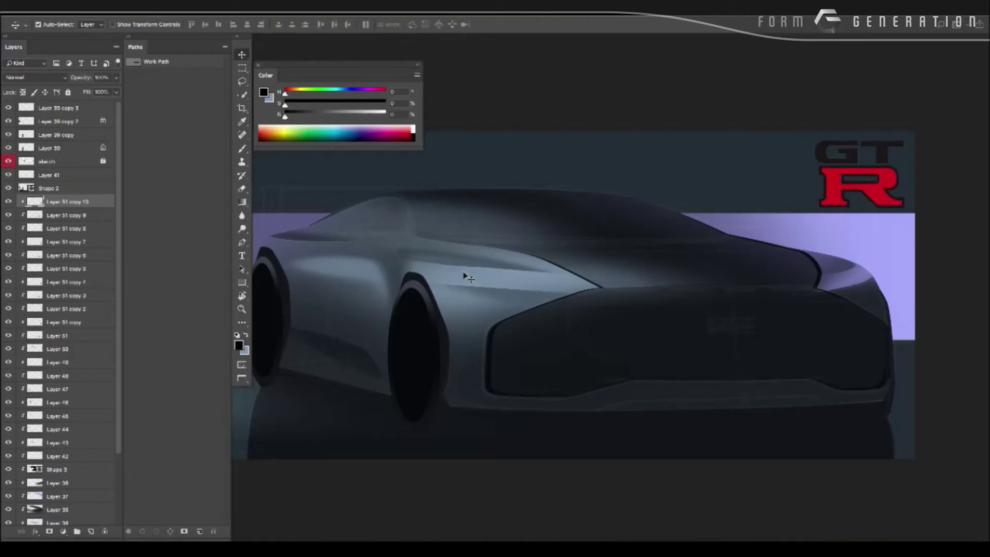
shift+click(67, 334)
key(ctrl+e)
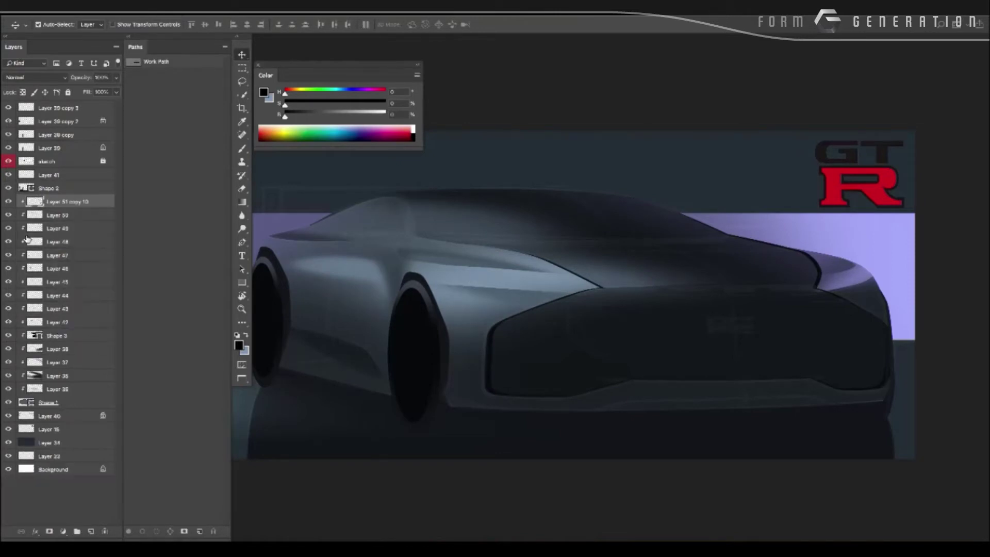
scroll(408, 253, down, 4)
scroll(408, 253, up, 4)
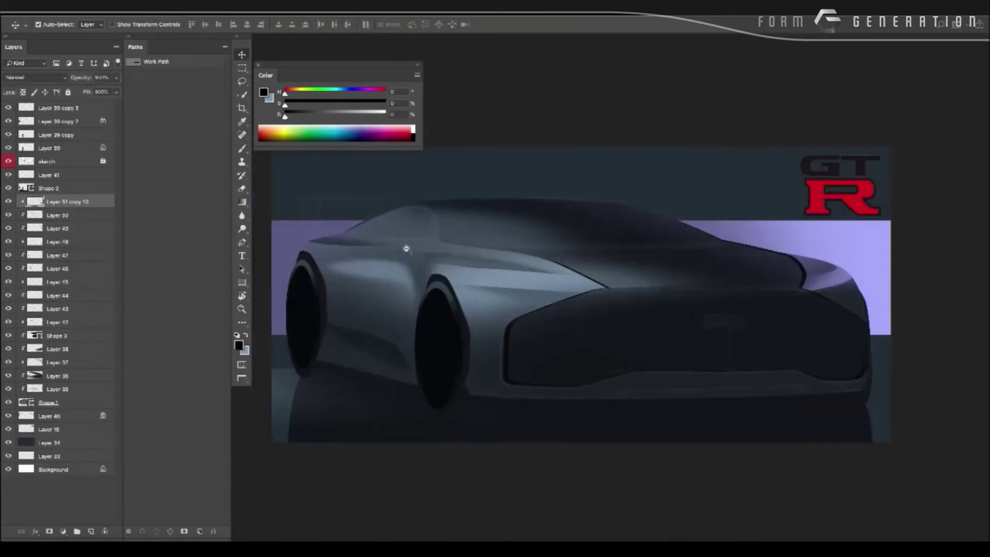
scroll(410, 253, up, 1)
scroll(412, 252, up, 1)
key(e)
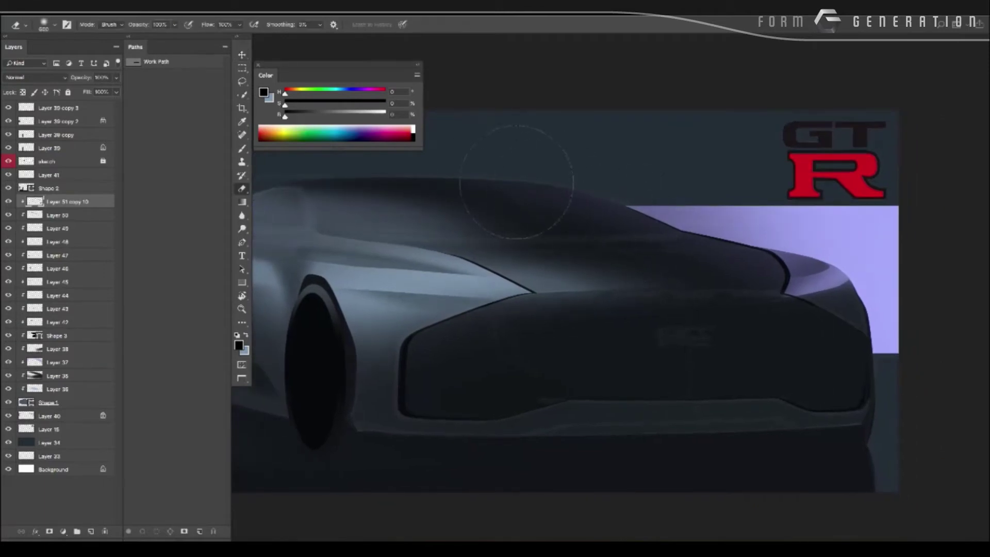
drag(529, 183, 467, 174)
mouse_move(369, 173)
mouse_down()
mouse_move(475, 202)
mouse_move(438, 199)
mouse_up()
Copy the GT-R logo onto the grille, bring it to the top, and lighten it to white.
key(v)
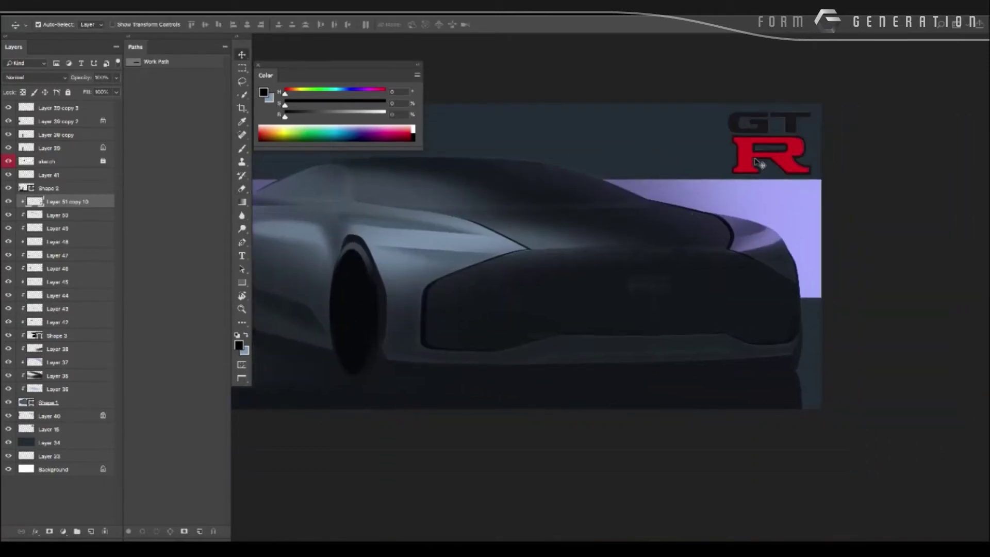
drag(748, 165, 582, 291)
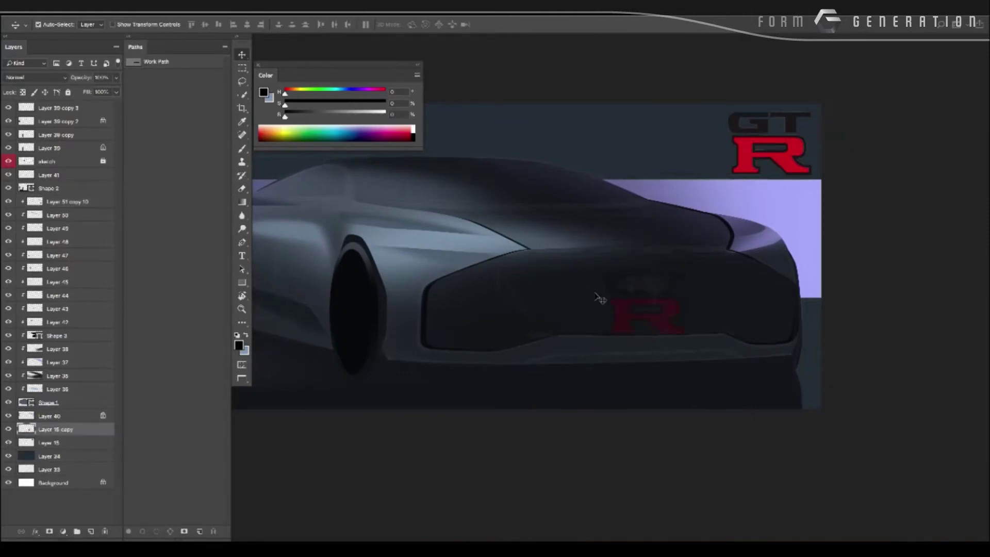
key(ctrl+shift+bracketright)
key(ctrl+u)
drag(448, 238, 517, 252)
key(Return)
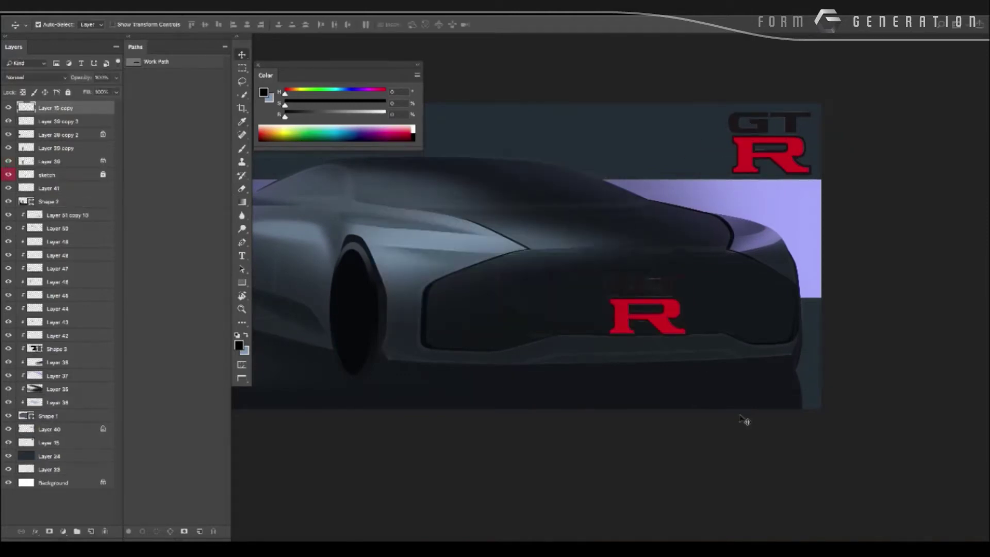
Scale the grille badge down and lower its opacity to 25%.
key(ctrl+t)
mouse_move(599, 275)
mouse_down()
mouse_move(608, 316)
mouse_move(621, 299)
mouse_move(651, 315)
mouse_move(665, 289)
mouse_move(632, 278)
mouse_up()
scroll(607, 282, up, 1)
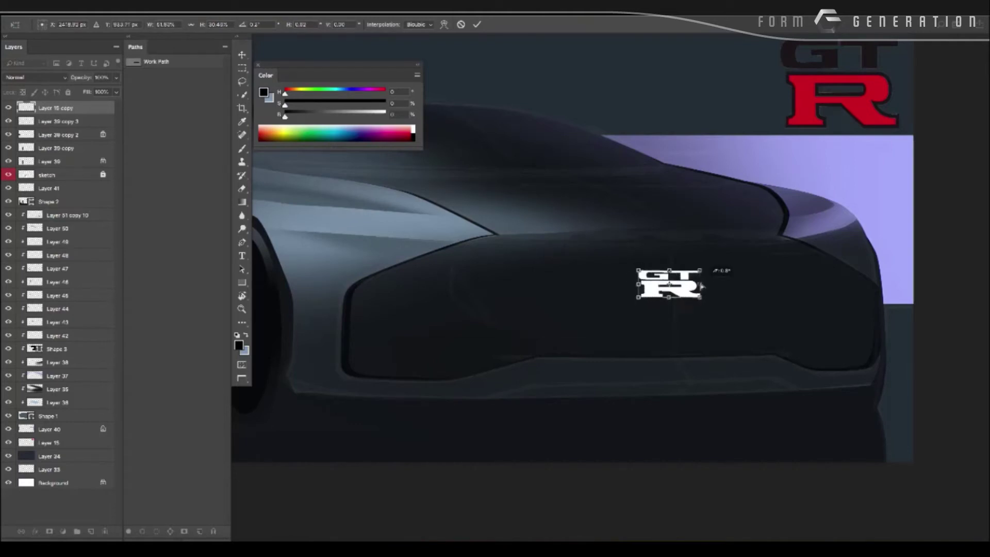
key(Return)
scroll(452, 260, down, 5)
scroll(451, 261, up, 5)
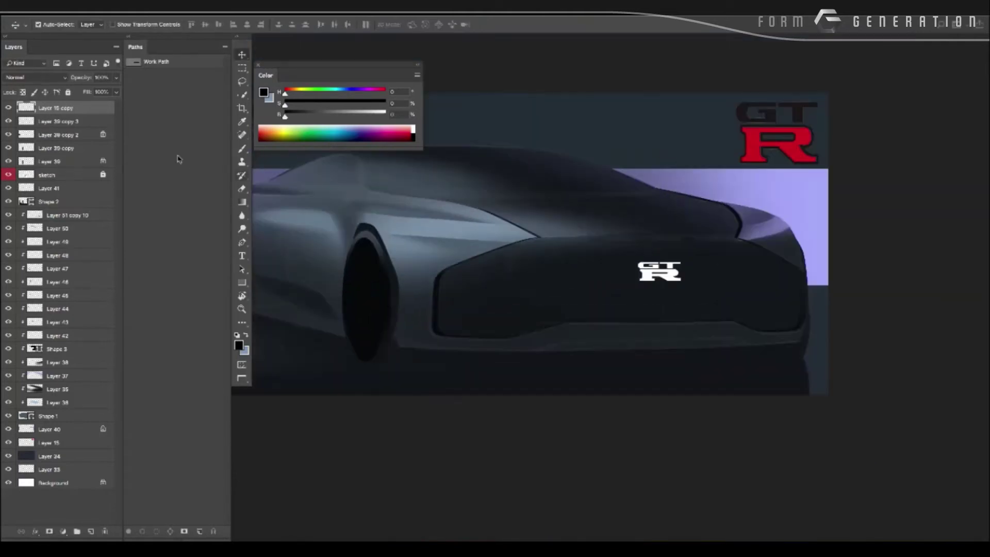
drag(76, 78, 68, 79)
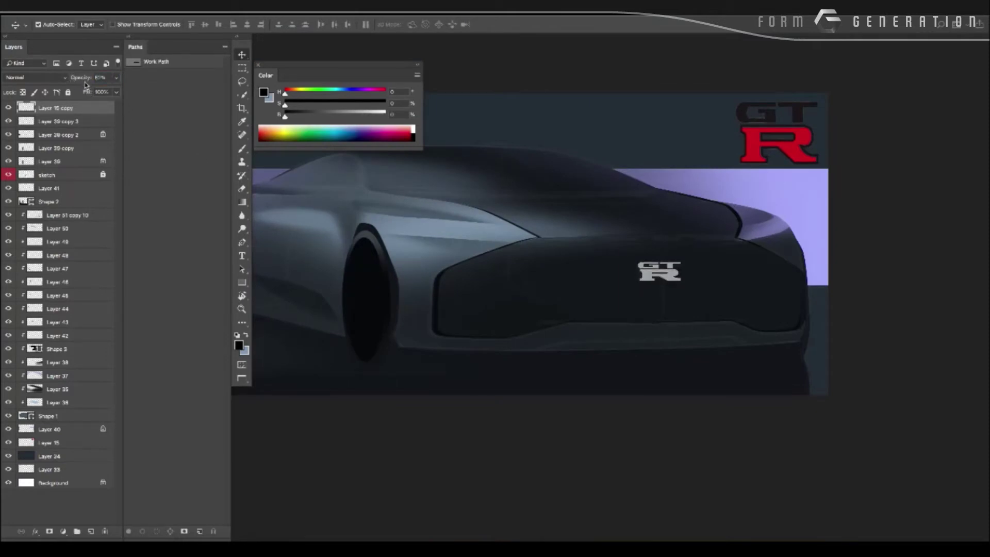
key(2)
key(5)
key(p)
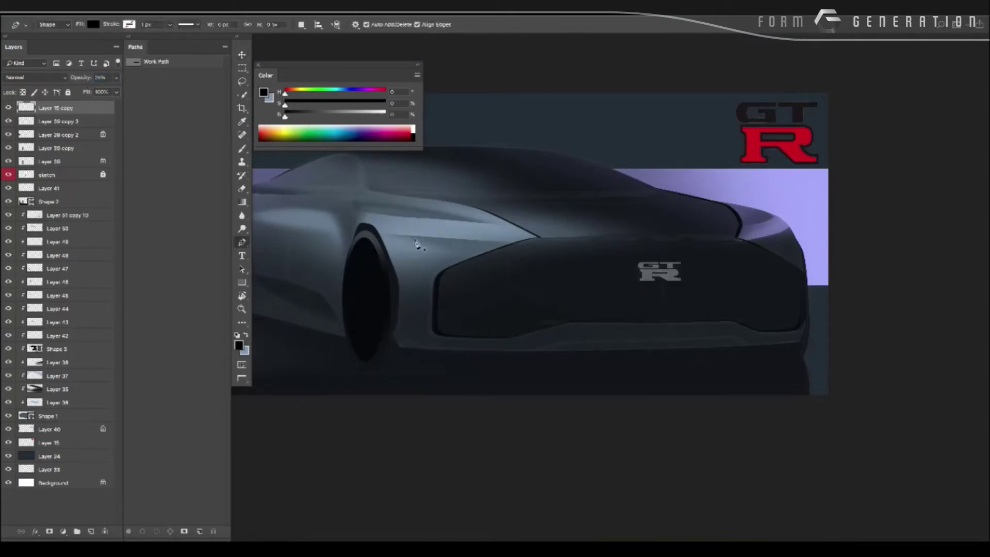
Trace the light bar shape from the fender across the front to the right headlight and back.
click(407, 237)
click(415, 240)
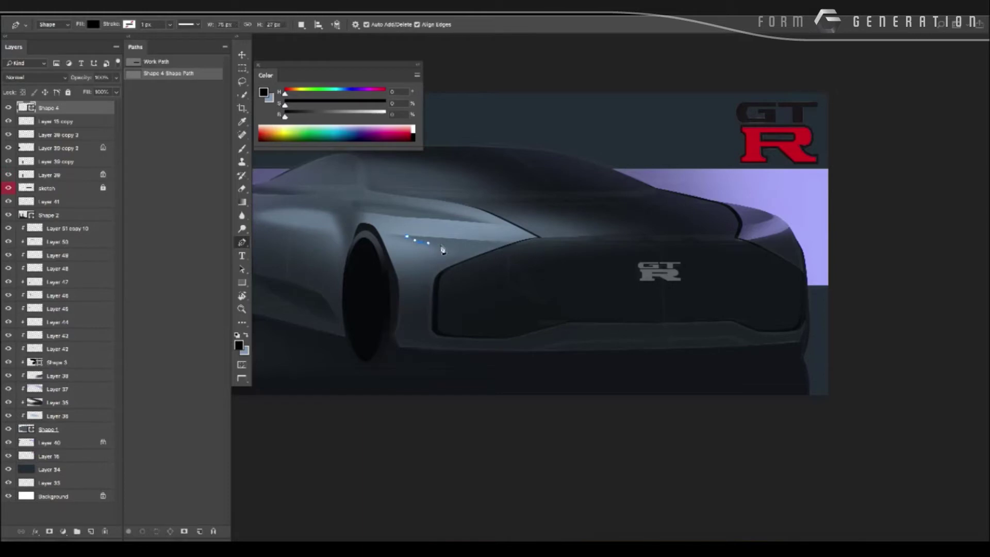
drag(489, 249, 503, 249)
drag(565, 253, 593, 253)
drag(700, 252, 794, 241)
click(789, 231)
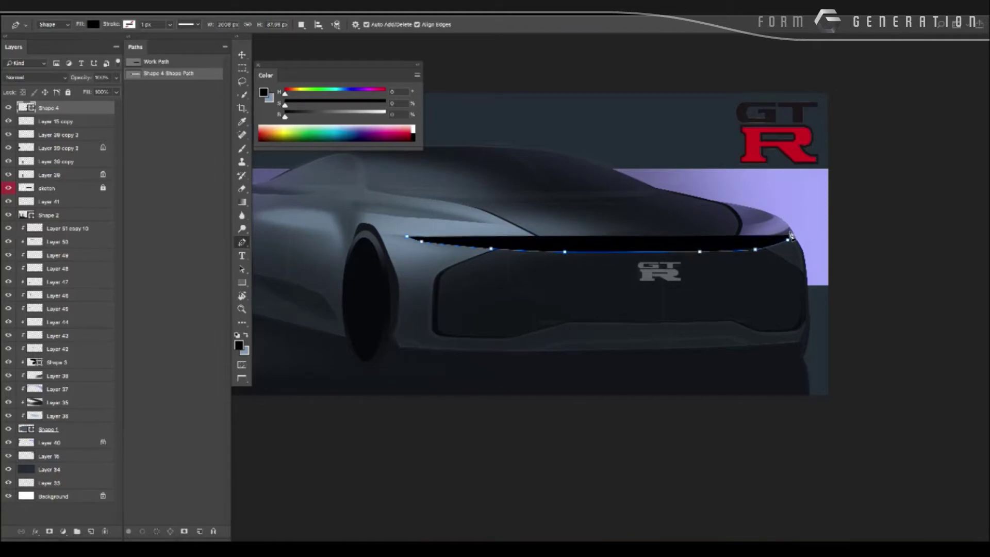
click(764, 239)
click(742, 241)
click(731, 240)
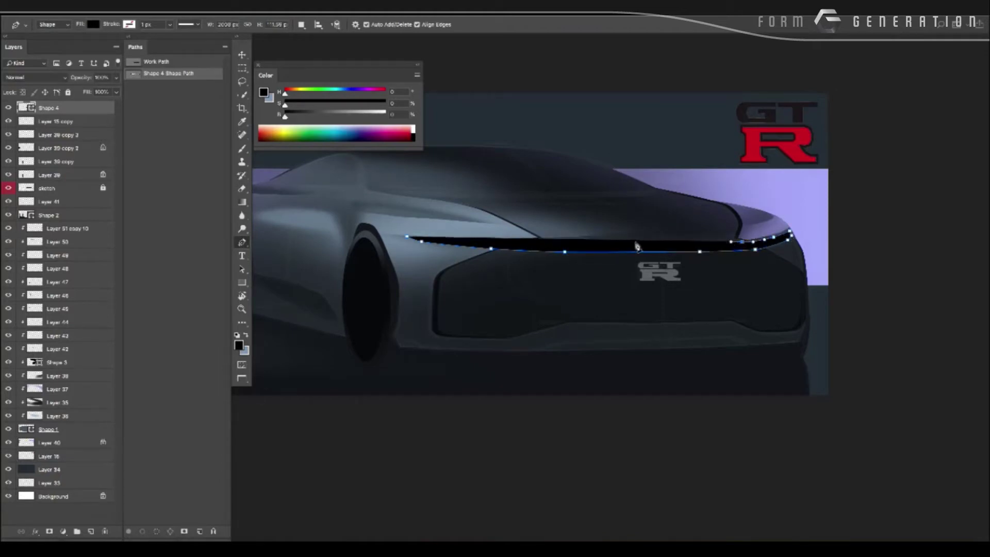
drag(642, 243, 618, 242)
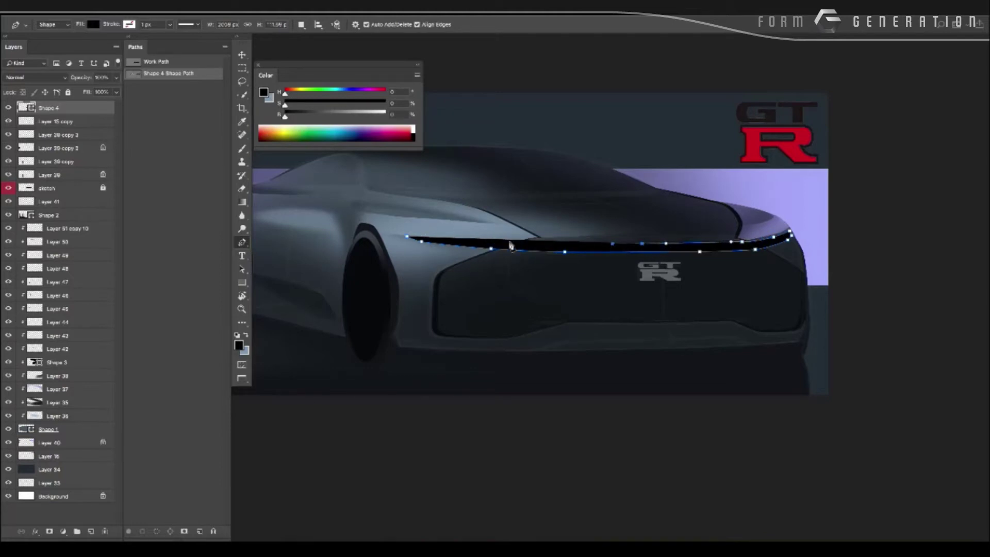
drag(522, 243, 504, 241)
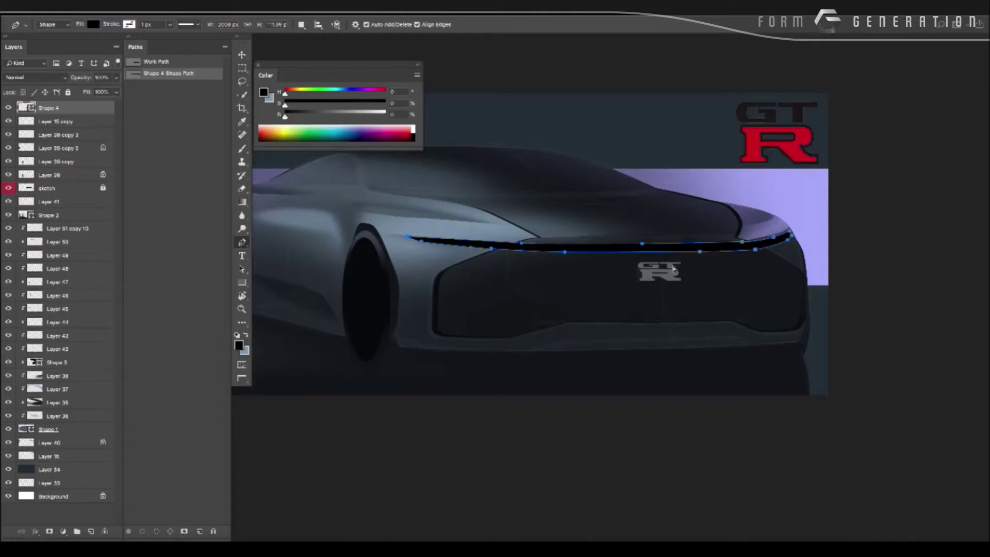
Finish the bar's lower edge and set the shape fill to white #ffffff.
click(567, 252)
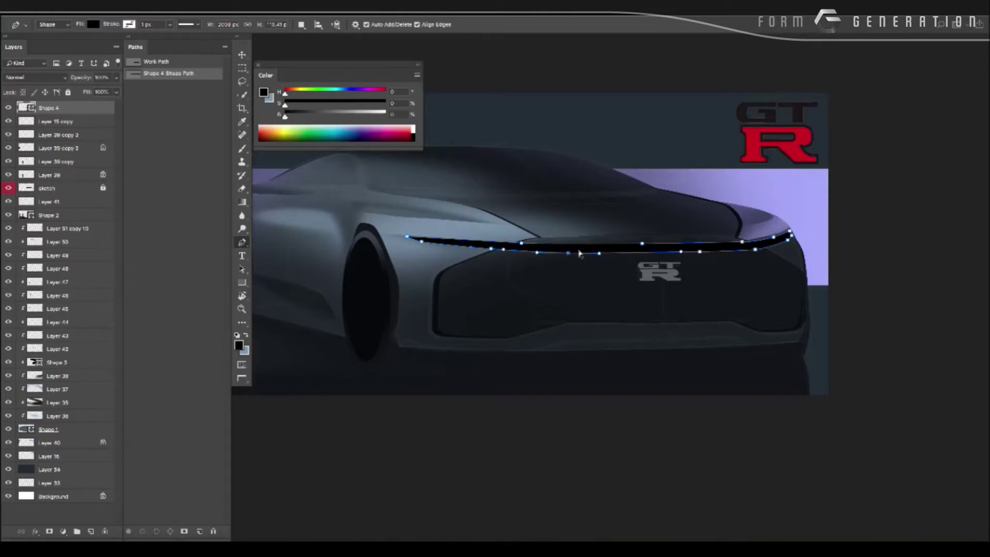
drag(678, 254, 674, 254)
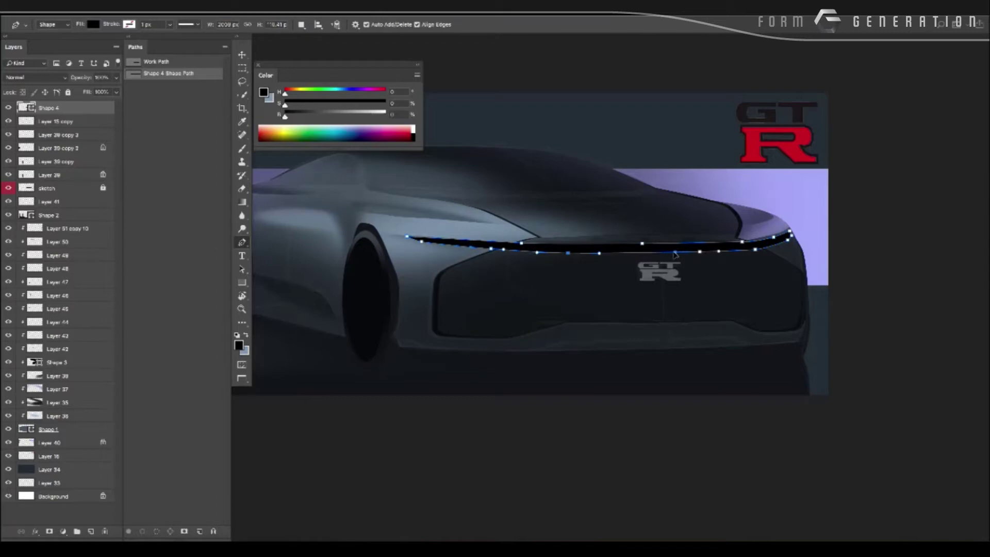
click(756, 250)
scroll(433, 313, down, 1)
scroll(433, 313, down, 1)
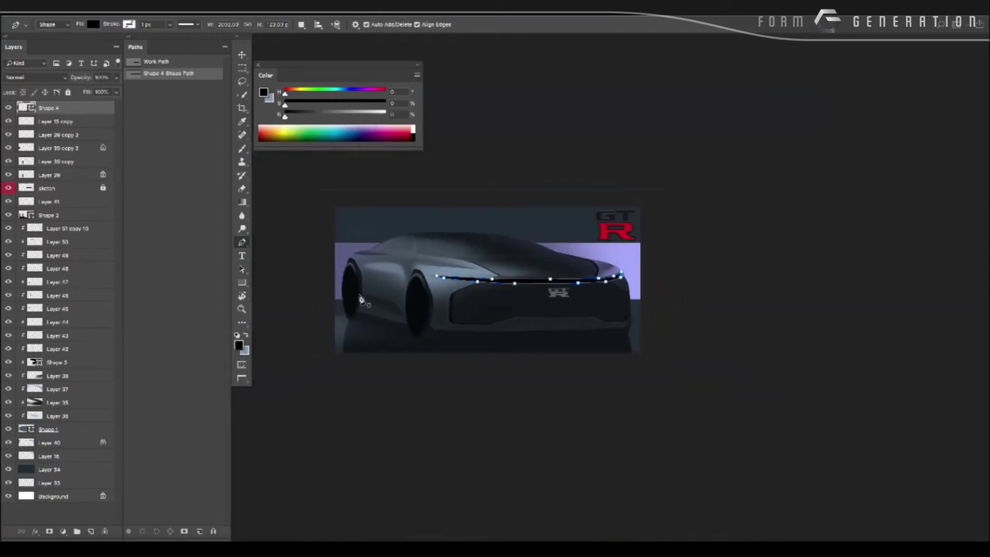
click(94, 24)
click(142, 45)
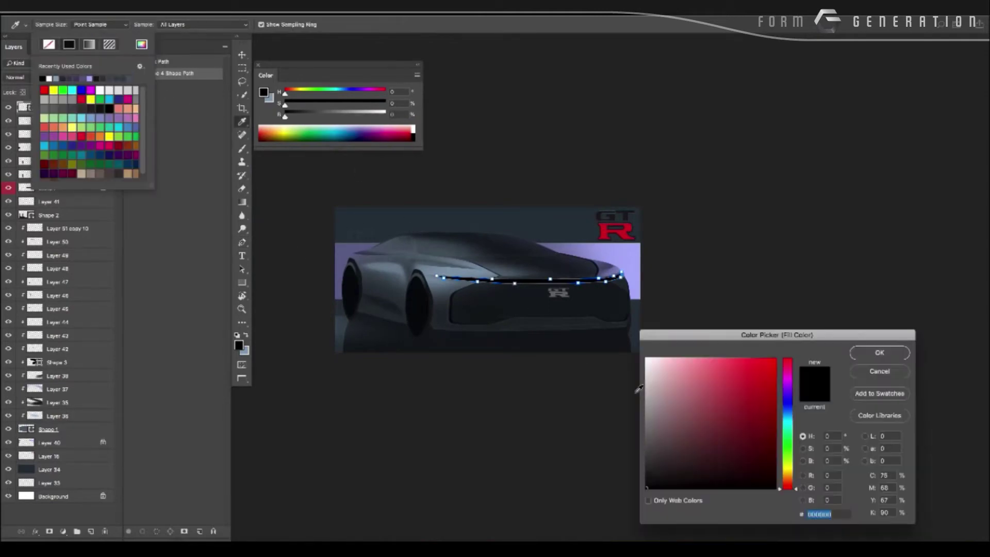
text(ffffff)
key(Return)
Squash the light bar's height with Free Transform to make it thinner.
scroll(362, 318, down, 3)
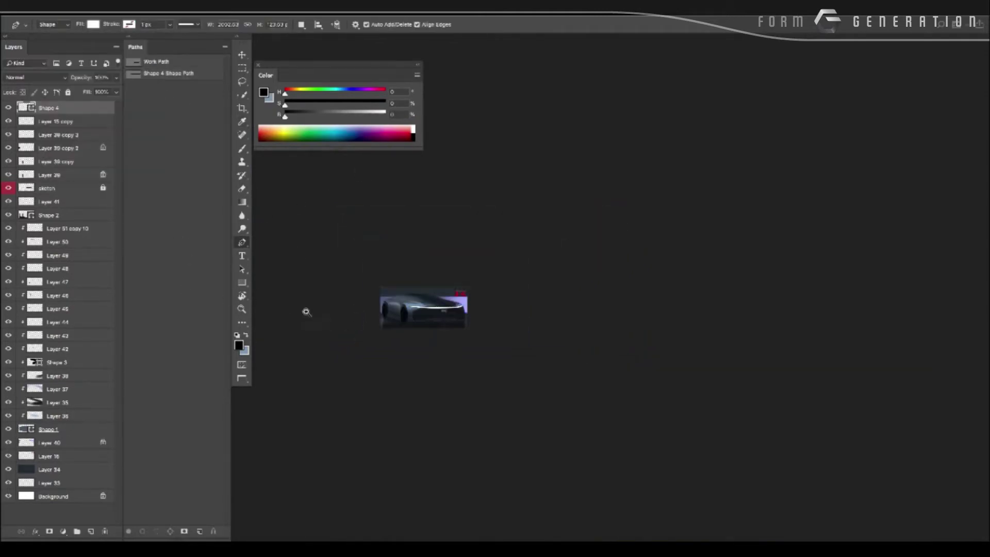
scroll(326, 317, up, 2)
scroll(340, 320, down, 1)
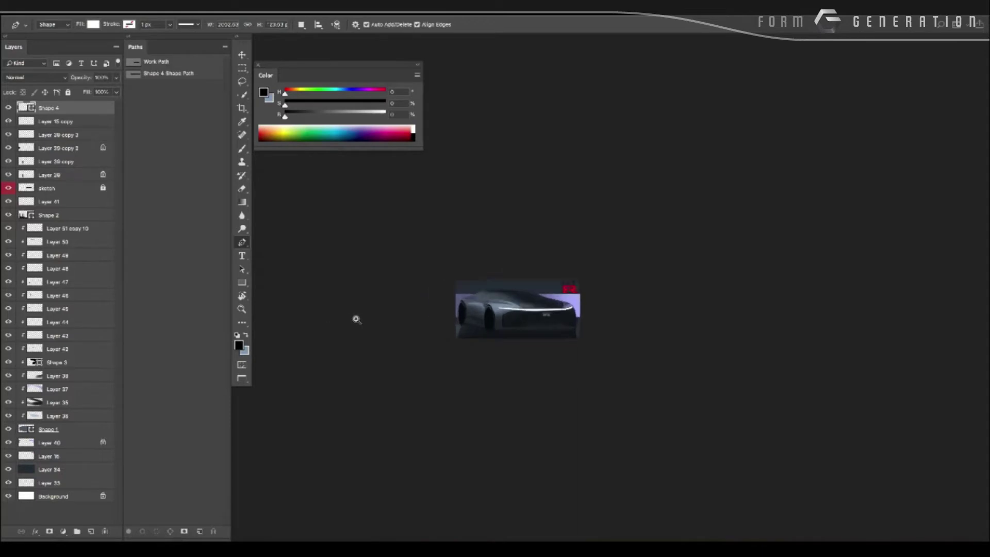
scroll(354, 316, up, 3)
scroll(415, 320, down, 1)
scroll(314, 314, up, 4)
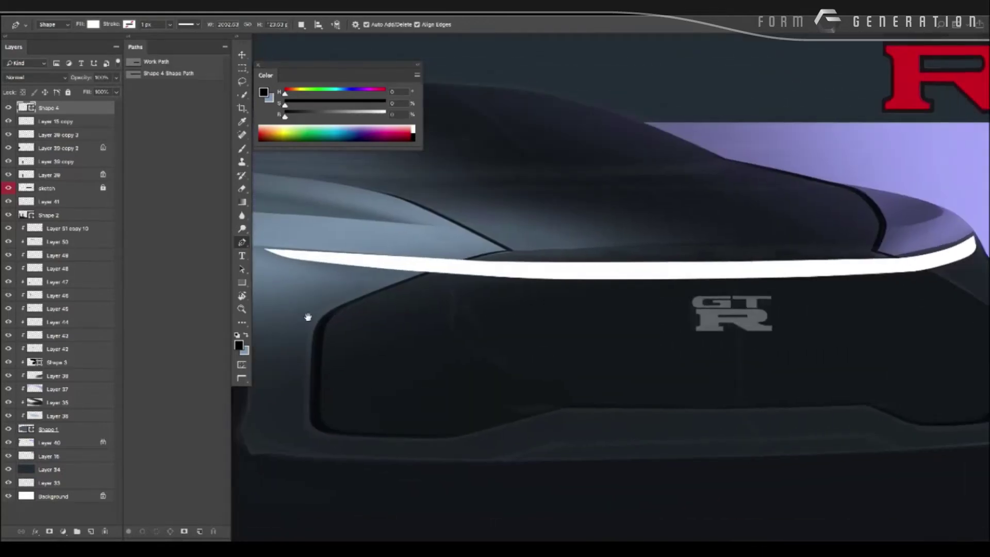
key(ctrl+t)
drag(619, 283, 619, 269)
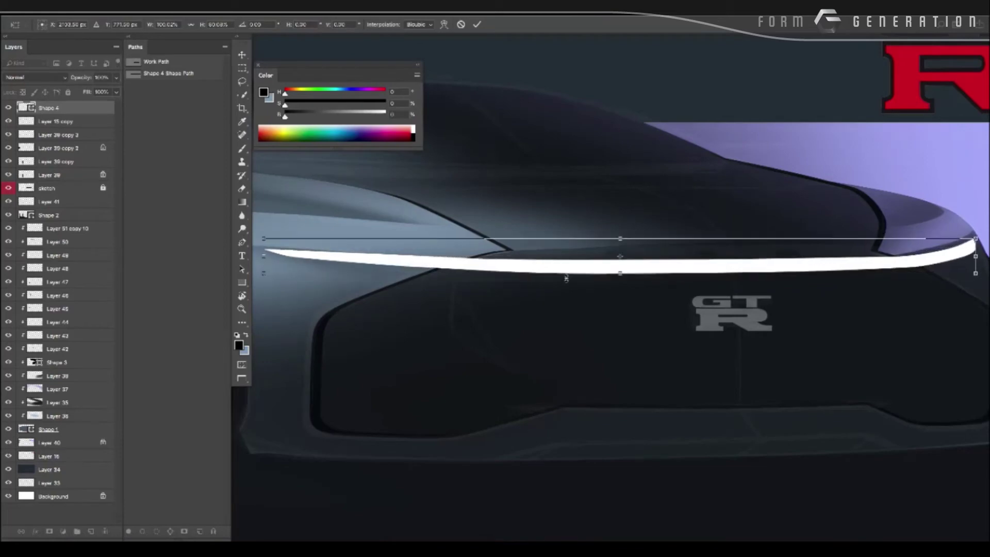
key(Return)
scroll(510, 285, down, 3)
scroll(427, 292, down, 2)
scroll(444, 304, down, 2)
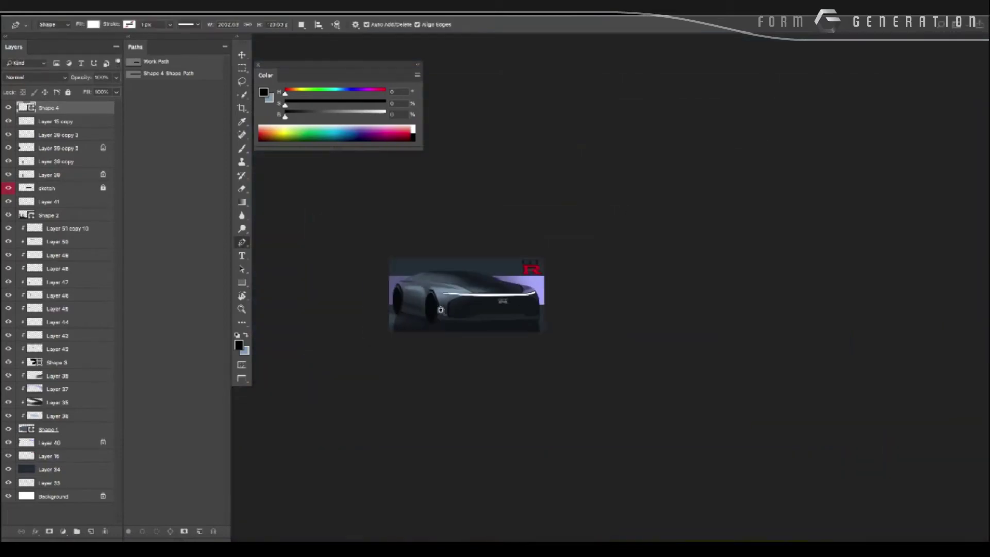
scroll(438, 309, up, 5)
scroll(472, 311, up, 1)
scroll(473, 310, down, 3)
scroll(448, 308, up, 1)
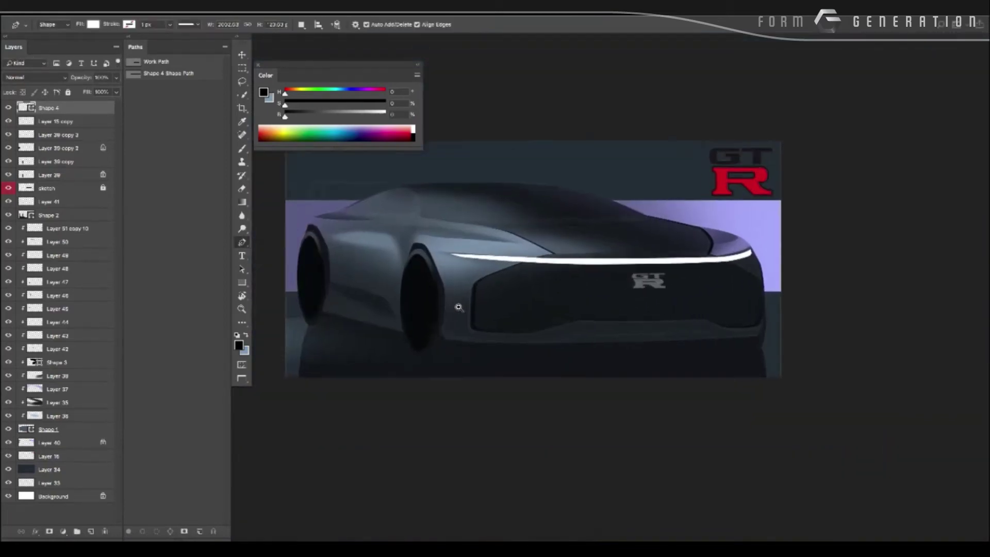
scroll(459, 308, up, 4)
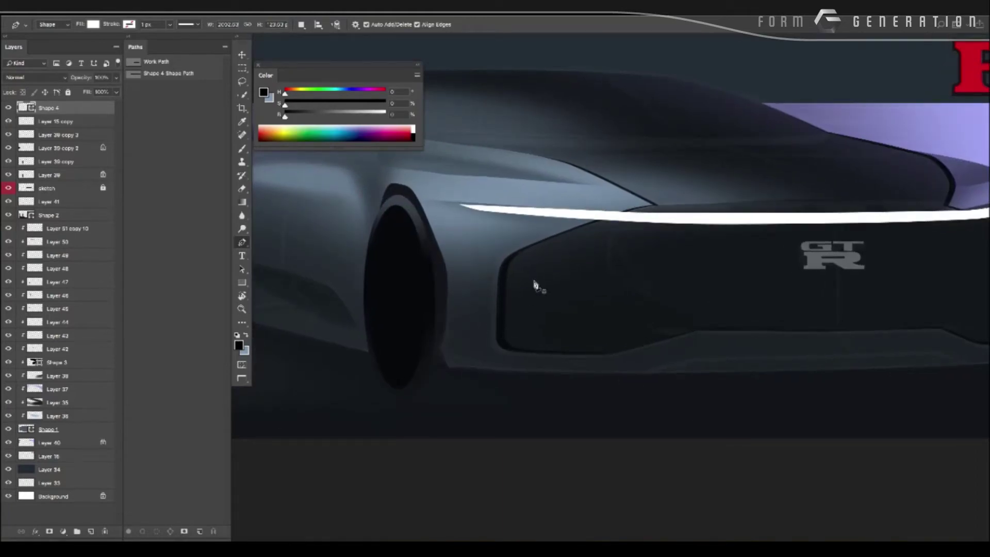
scroll(510, 263, down, 3)
scroll(495, 260, up, 2)
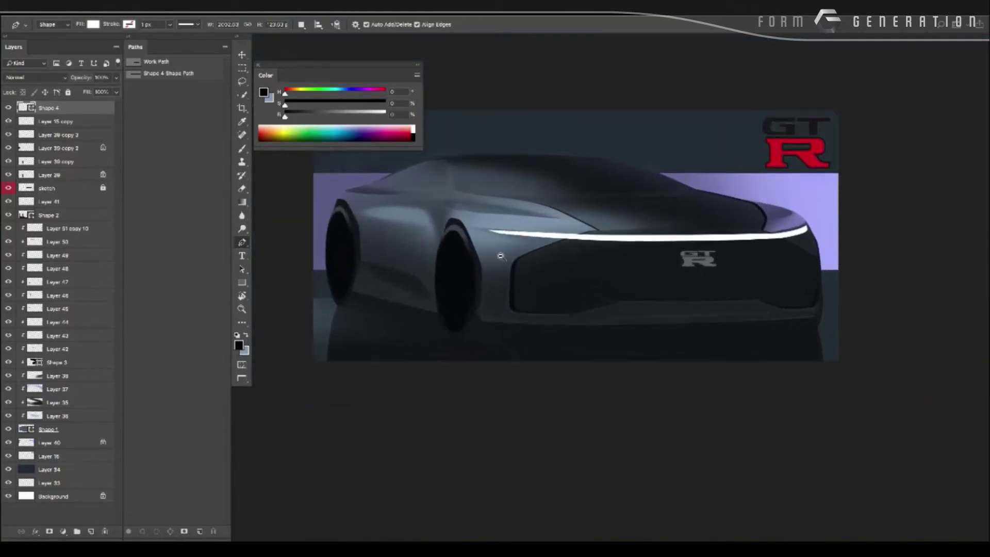
scroll(515, 273, down, 2)
scroll(536, 284, up, 1)
Load the Shape 3 body outline as a selection and add a new empty layer.
key(v)
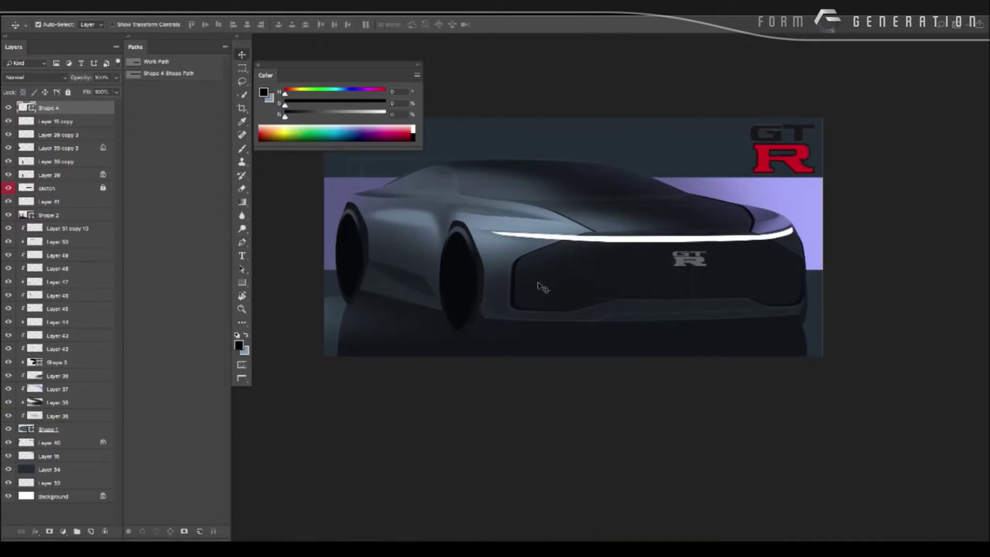
click(541, 293)
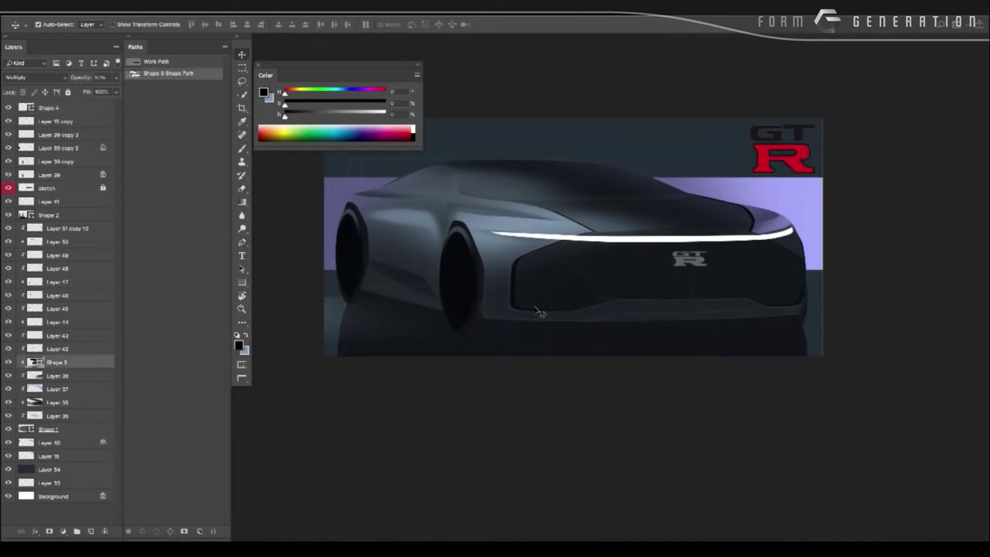
ctrl+click(35, 362)
key(ctrl+shift+n)
key(Return)
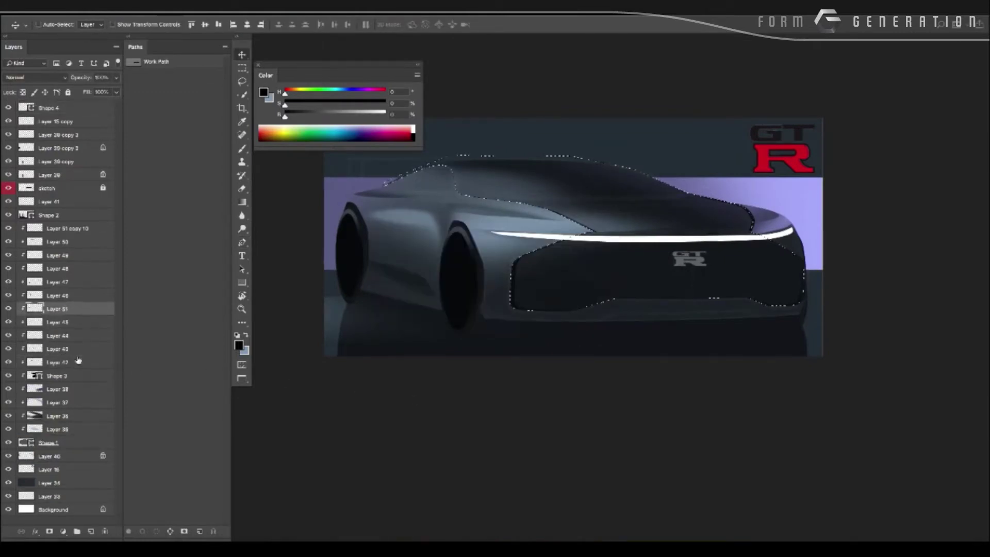
Paint soft shading on the lower-right grille with blue-greys sampled from the body, then deselect.
key(b)
alt+click(537, 294)
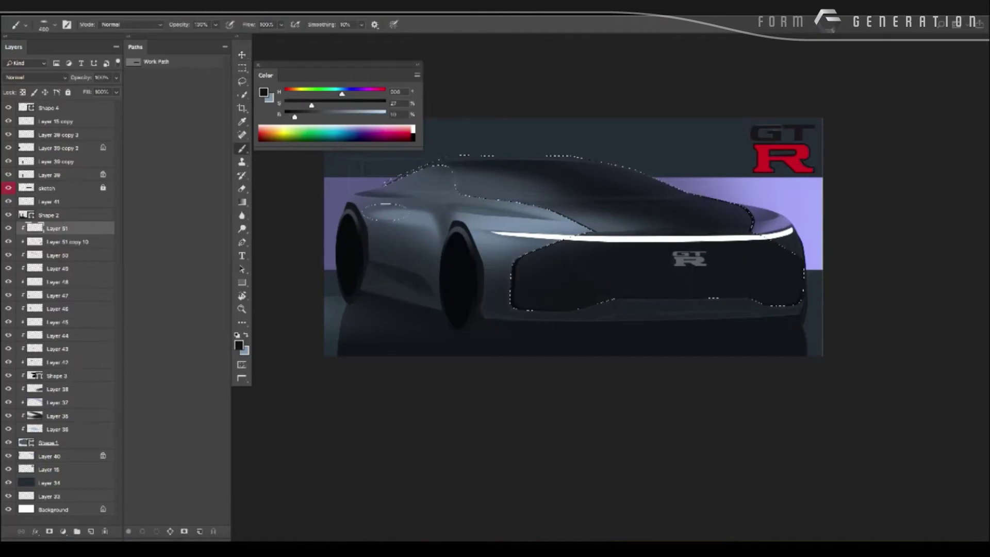
key(bracketright)
key(bracketleft)
key(bracketleft)
key(bracketleft)
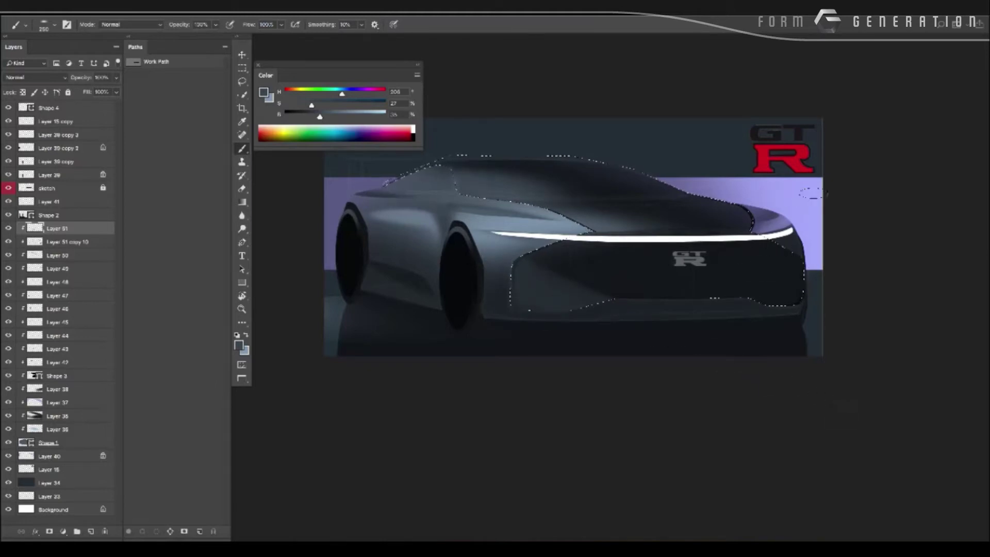
drag(836, 243, 823, 254)
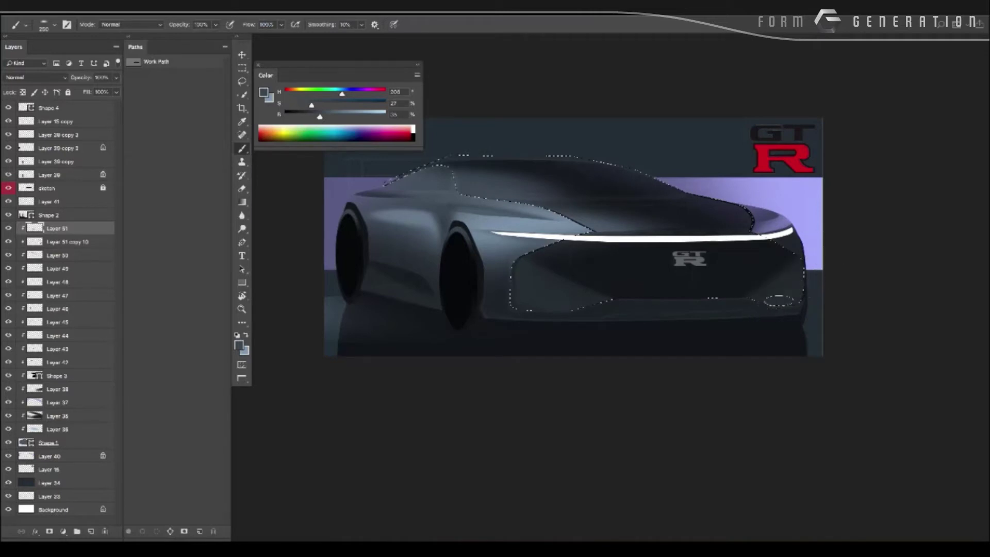
scroll(668, 316, down, 1)
scroll(451, 325, down, 3)
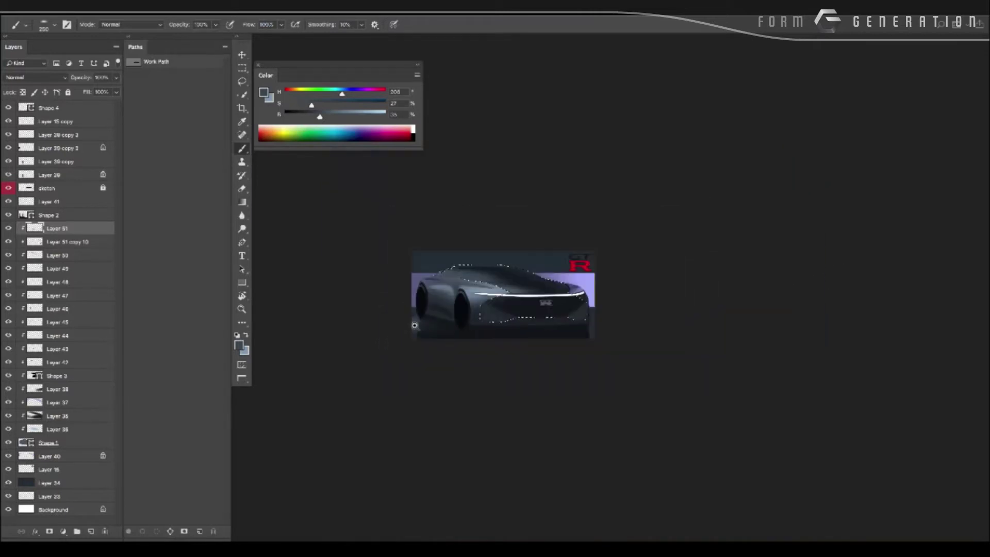
scroll(415, 325, up, 3)
alt+click(564, 310)
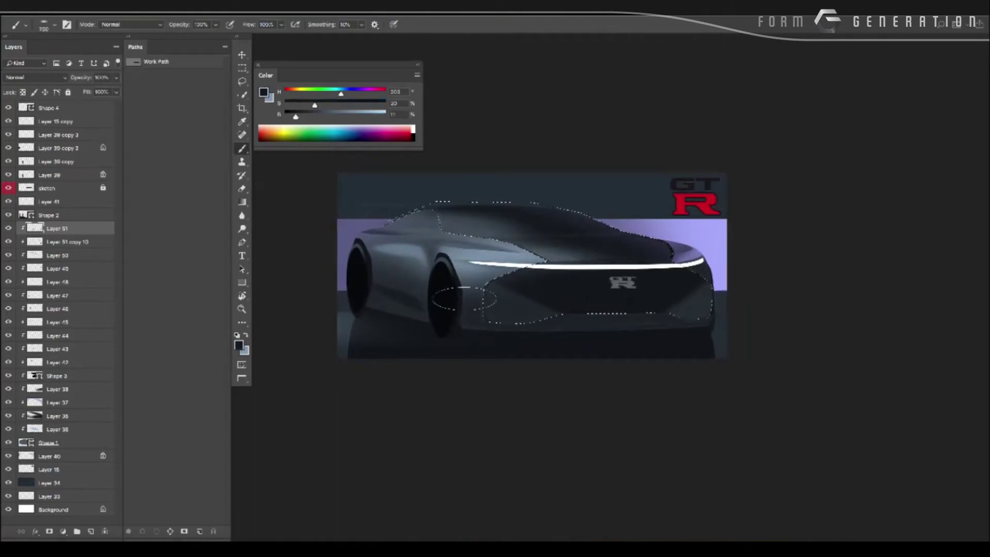
key(bracketleft)
key(bracketleft)
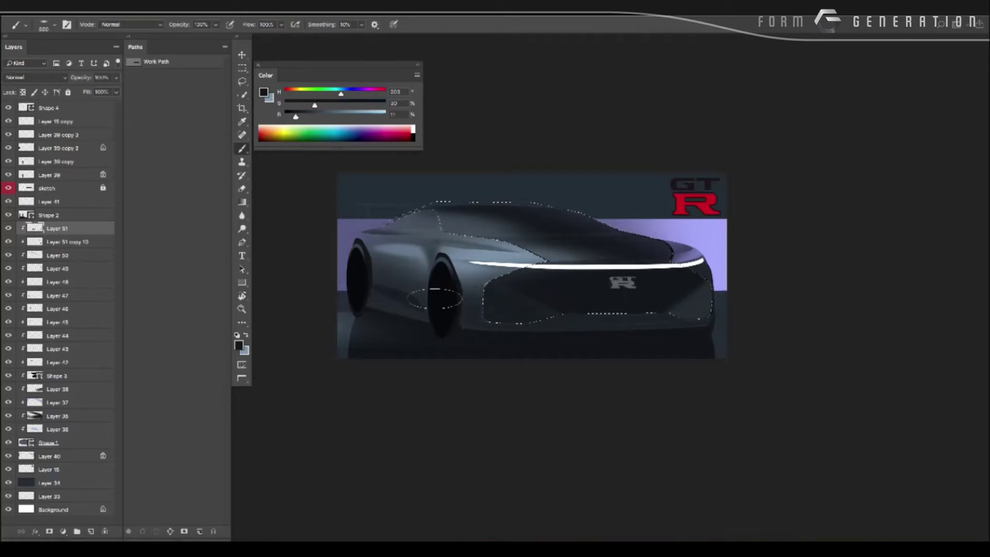
key(ctrl+d)
mouse_move(407, 310)
mouse_down()
mouse_move(345, 304)
mouse_move(402, 320)
mouse_move(378, 321)
mouse_up()
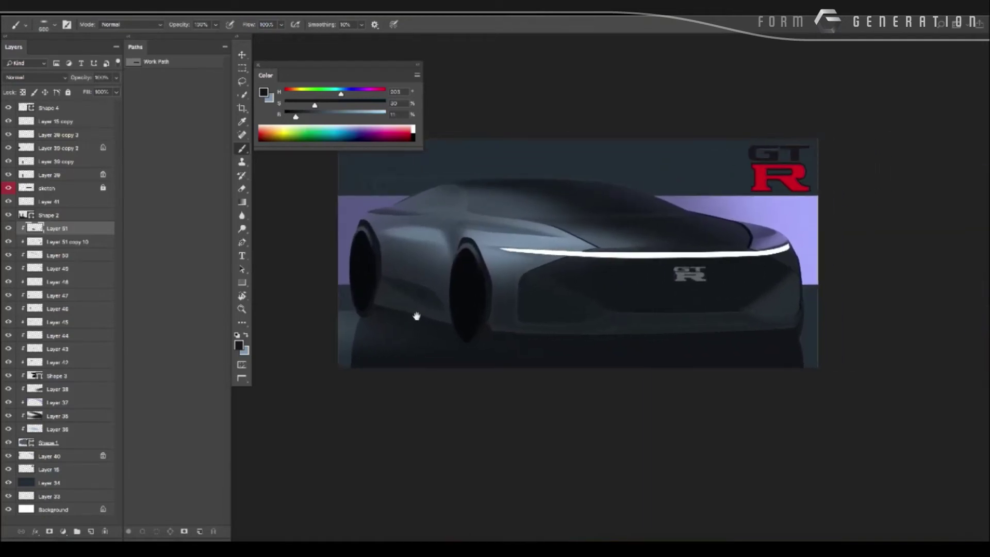
Add an anchor point to the light bar path and drag anchors to reshape its curve.
mouse_move(378, 322)
mouse_down()
mouse_move(466, 320)
mouse_move(506, 357)
mouse_up()
key(p)
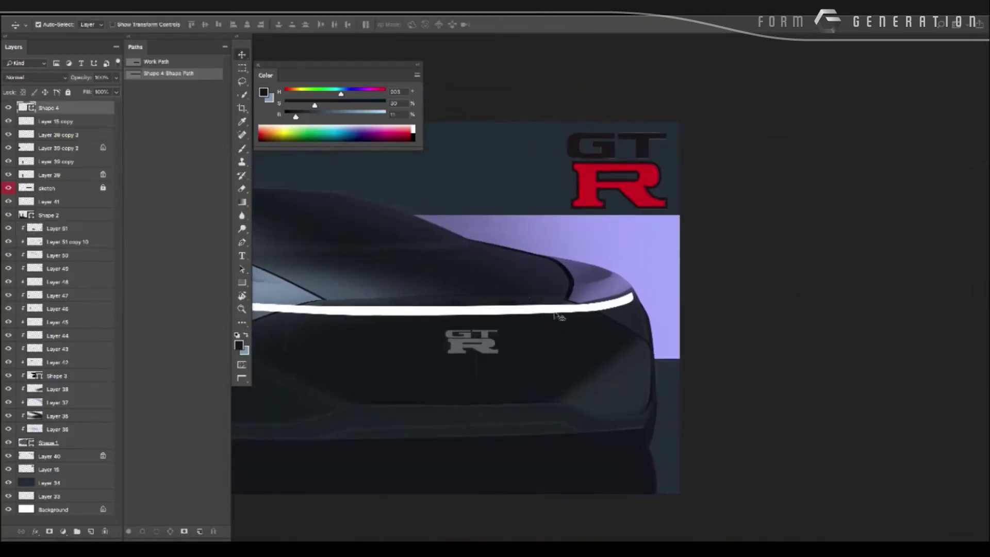
right_click(611, 304)
click(611, 305)
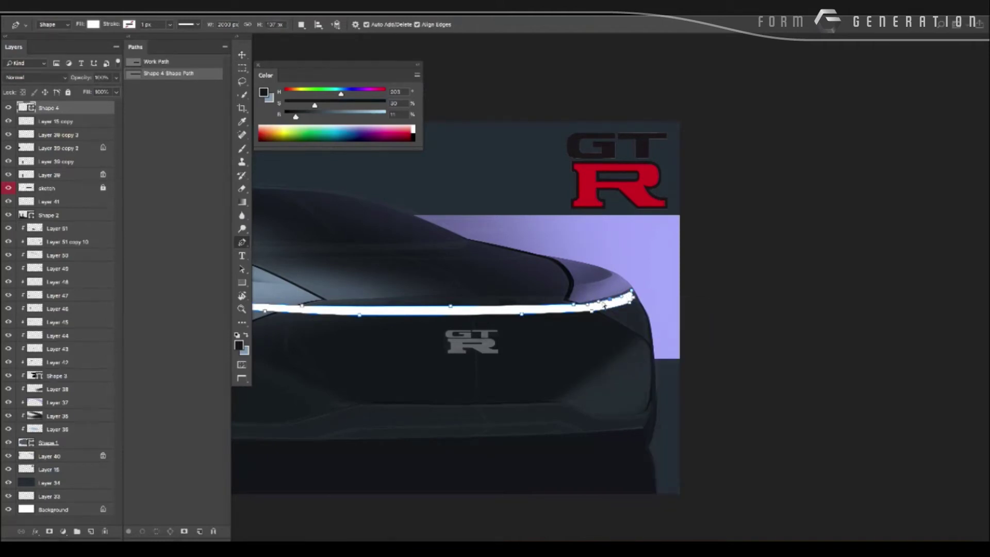
drag(586, 306, 571, 306)
Deselect the light bar path, zoom back out, and select the Shape 3 layer.
key(Escape)
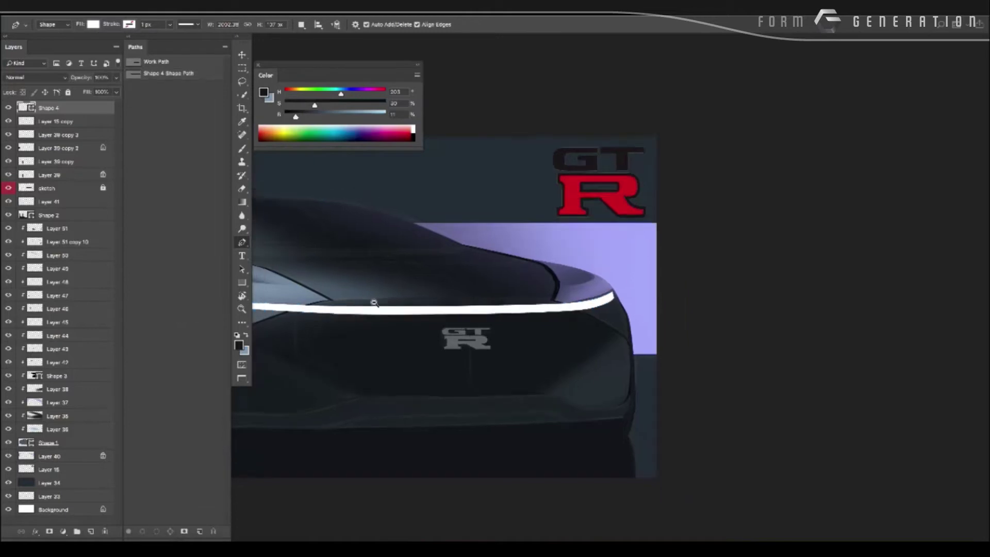
scroll(342, 341, down, 5)
scroll(342, 341, up, 2)
scroll(413, 342, up, 2)
scroll(440, 356, down, 1)
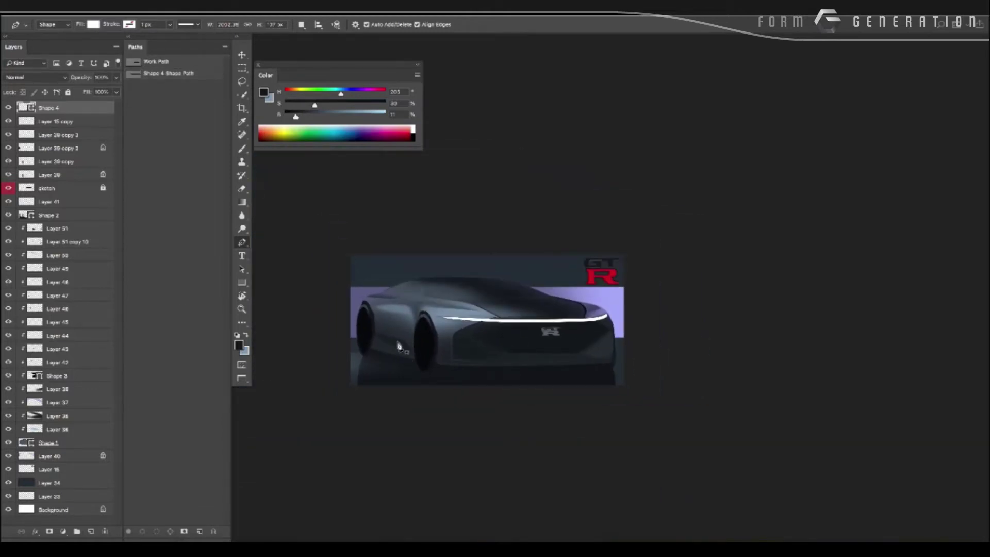
scroll(443, 319, up, 2)
key(v)
click(289, 293)
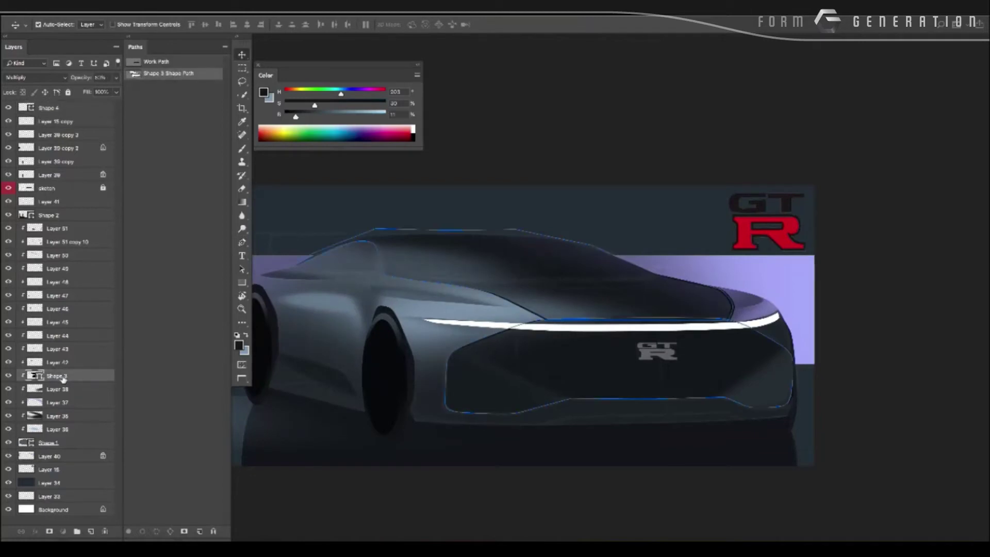
Move Shape 3 up in the layer stack to sit just below Shape 2.
drag(58, 379, 57, 231)
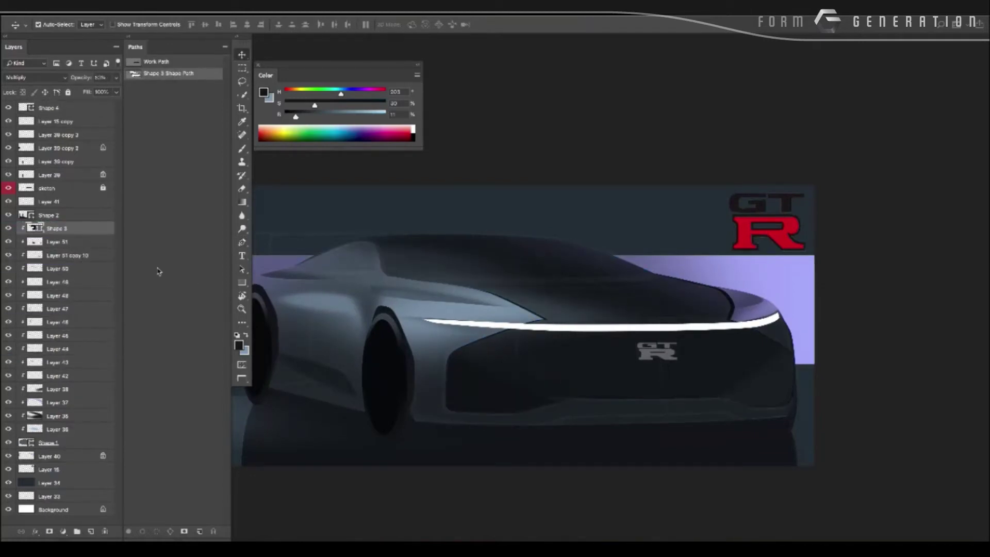
scroll(359, 320, down, 3)
scroll(341, 319, up, 2)
scroll(450, 350, down, 3)
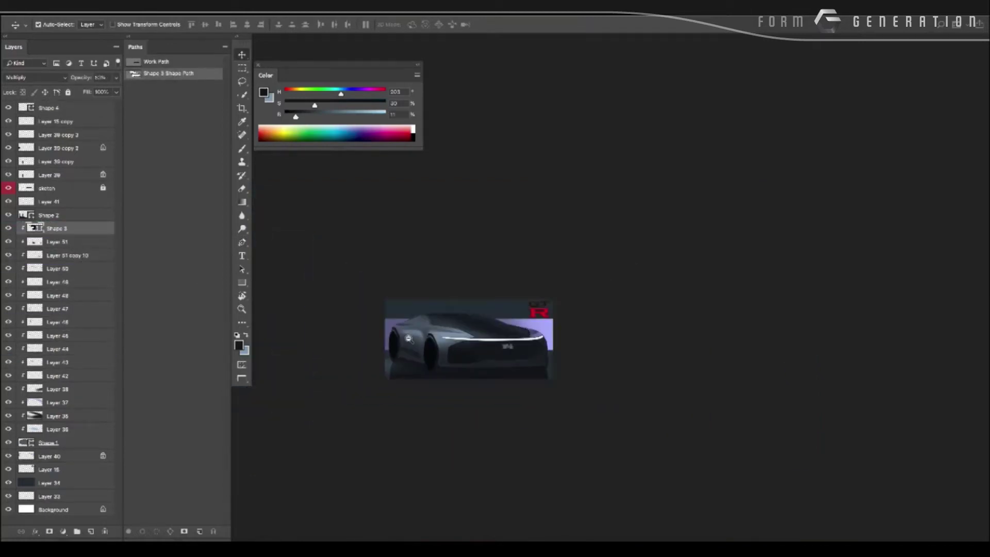
scroll(467, 367, up, 2)
Pick Layer 51 from the canvas, move it above Shape 3, and add new Layer 52.
right_click(509, 375)
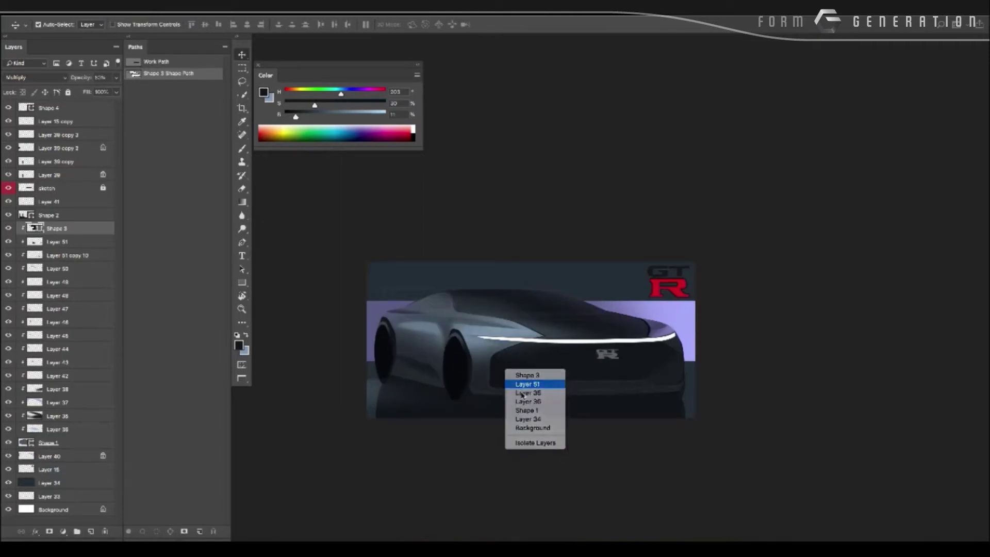
click(521, 383)
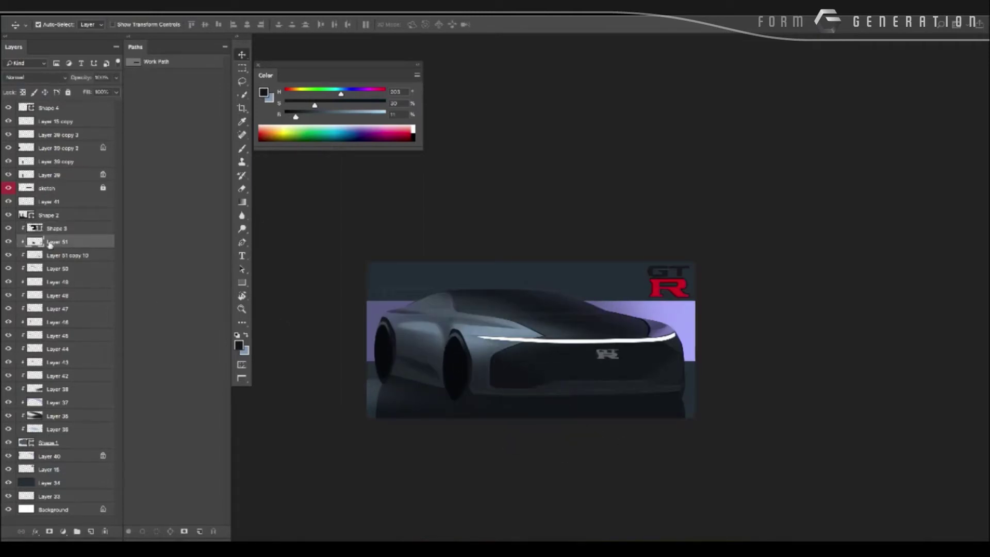
drag(32, 241, 39, 223)
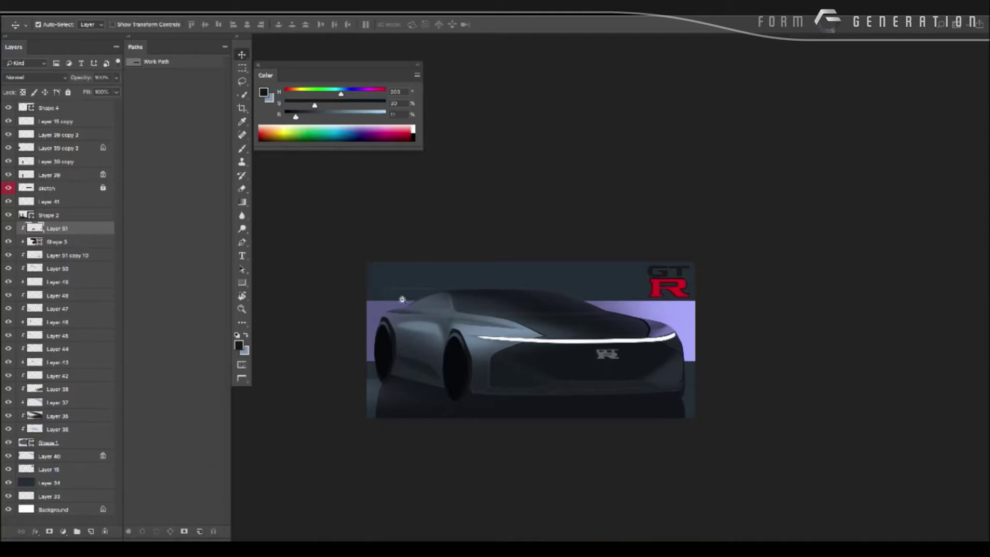
scroll(402, 299, down, 3)
scroll(339, 290, up, 3)
scroll(379, 296, up, 2)
scroll(354, 288, up, 2)
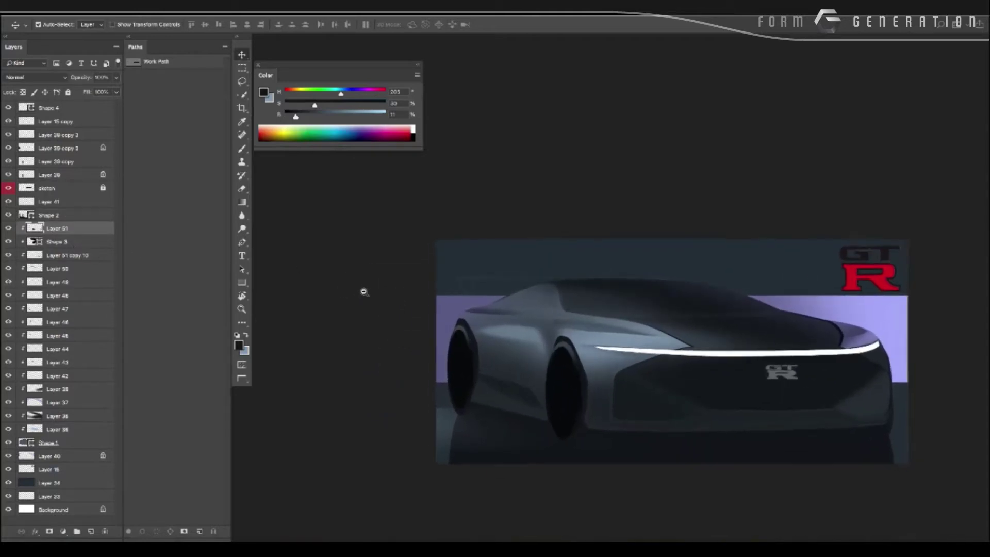
scroll(363, 292, right, 3)
scroll(364, 292, down, 1)
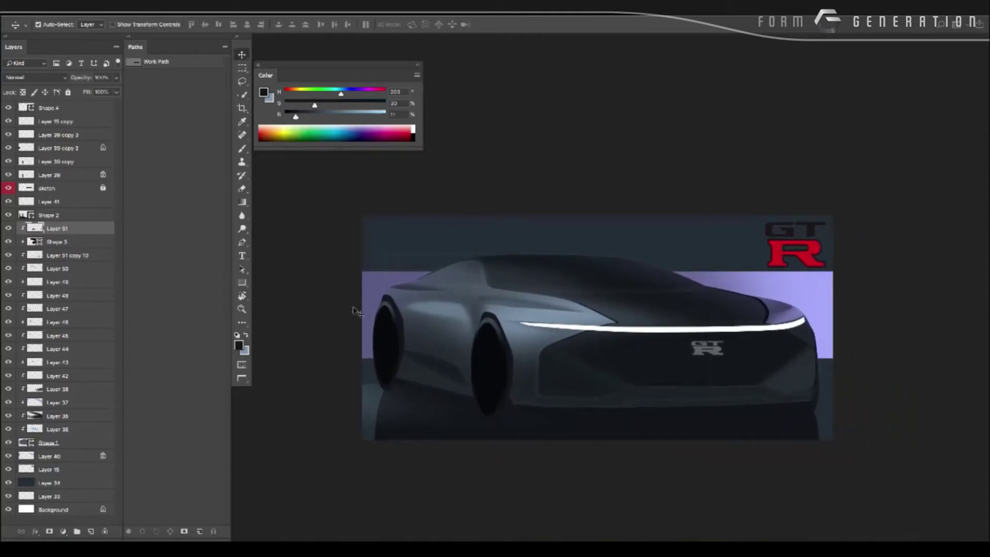
scroll(376, 316, down, 3)
scroll(392, 319, up, 3)
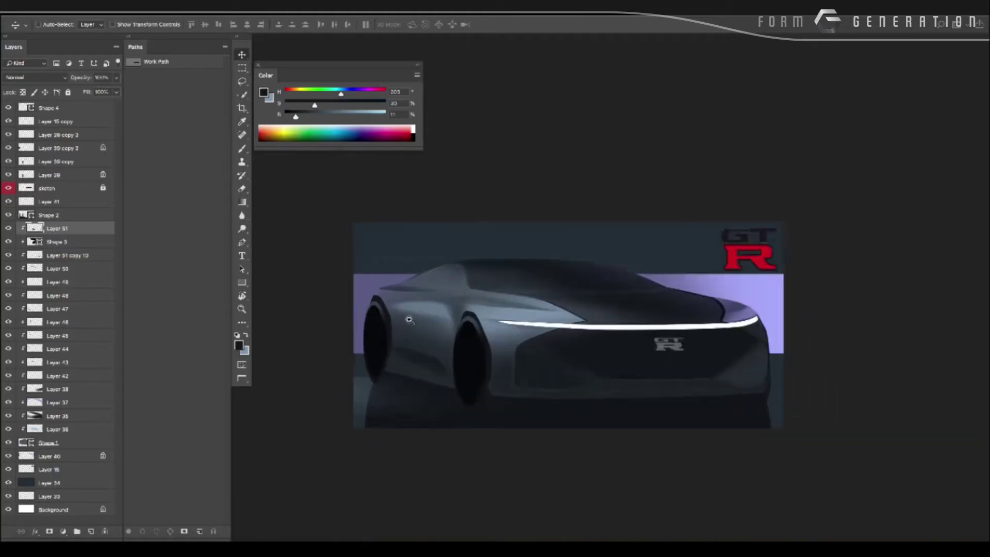
scroll(444, 334, up, 2)
key(ctrl+shift+n)
Add Layer 52 and place it inside a new Group 1.
key(Return)
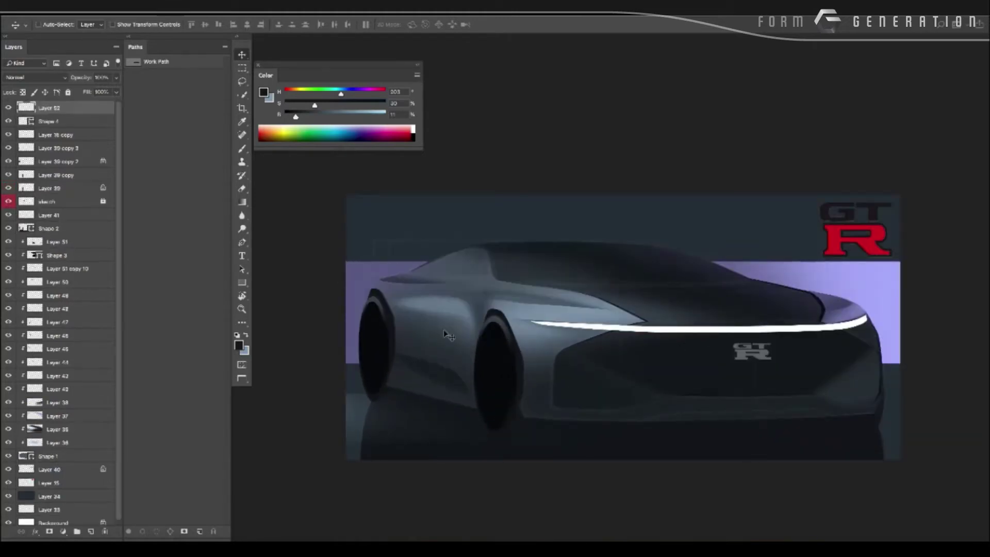
scroll(510, 365, up, 2)
key(ctrl+g)
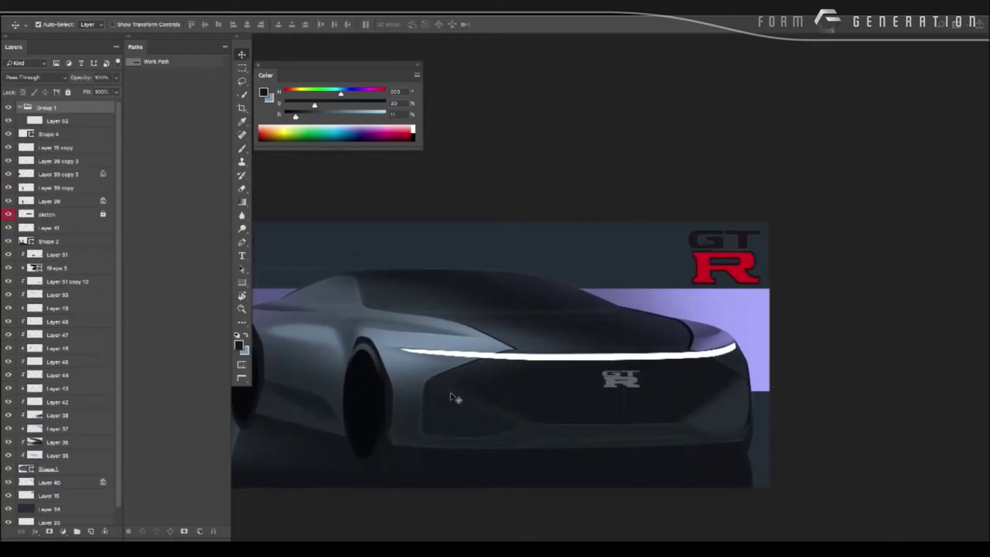
click(72, 123)
Switch to the Brush, sample lavender from the backdrop, and choose the 100 px preset.
key(b)
alt+click(586, 345)
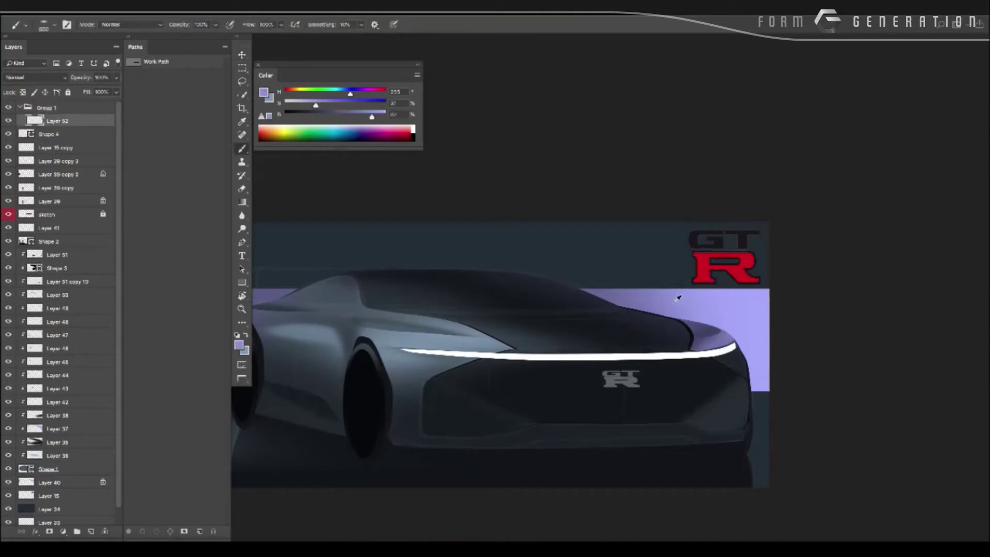
right_click(588, 311)
double_click(697, 416)
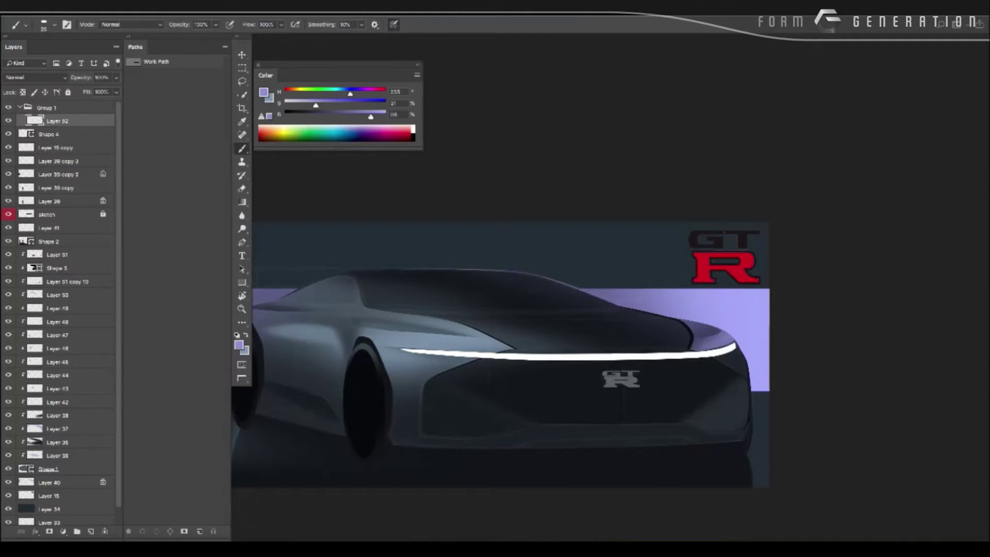
scroll(712, 333, up, 1)
scroll(713, 333, up, 2)
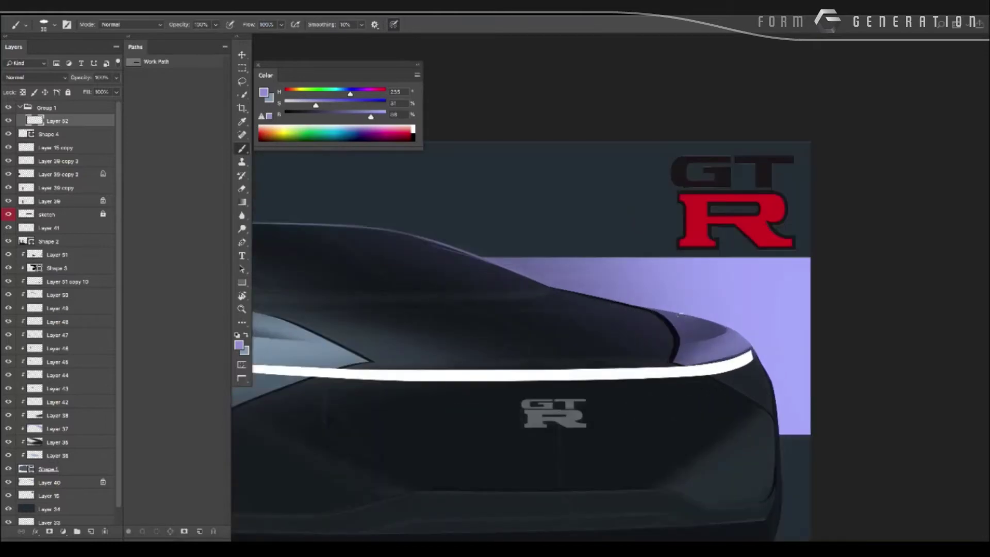
Adjust the paint colour to near-white lavender at 7% saturation and 100% brightness.
alt+click(702, 299)
drag(361, 117, 388, 115)
drag(308, 106, 292, 106)
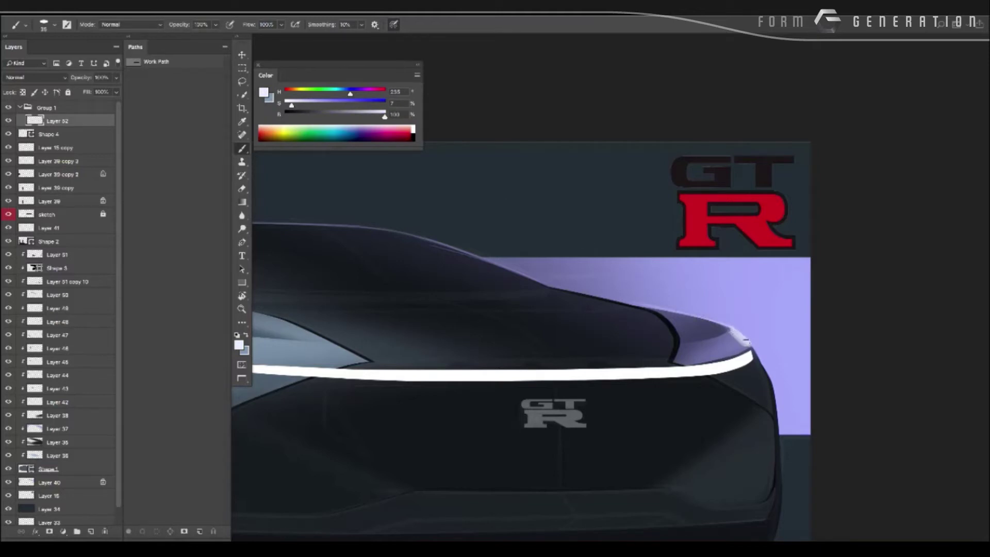
scroll(585, 290, down, 3)
scroll(506, 316, up, 4)
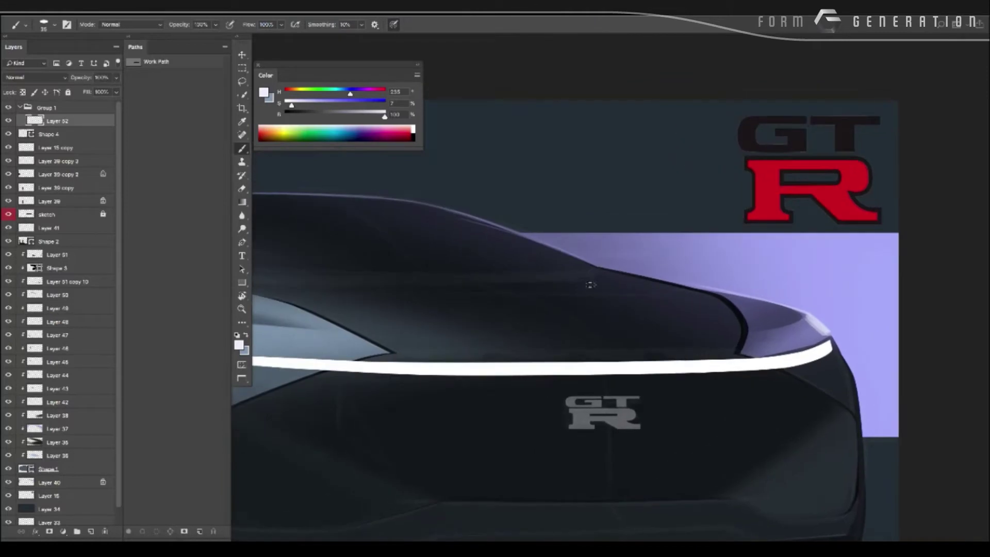
drag(526, 331, 579, 334)
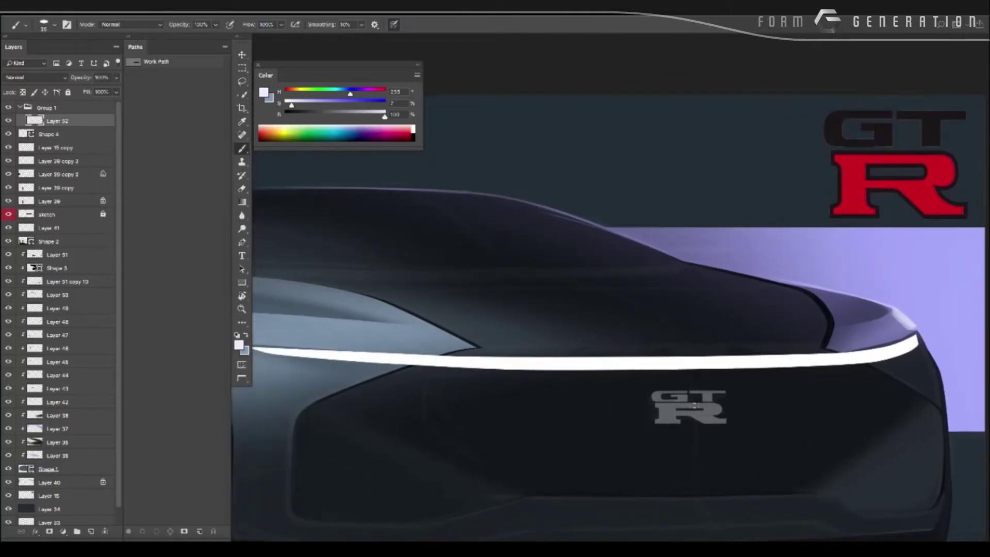
key(l)
scroll(426, 308, down, 1)
Tilt the canvas view about 33 degrees and sample a purple-grey from the car body.
scroll(420, 312, down, 1)
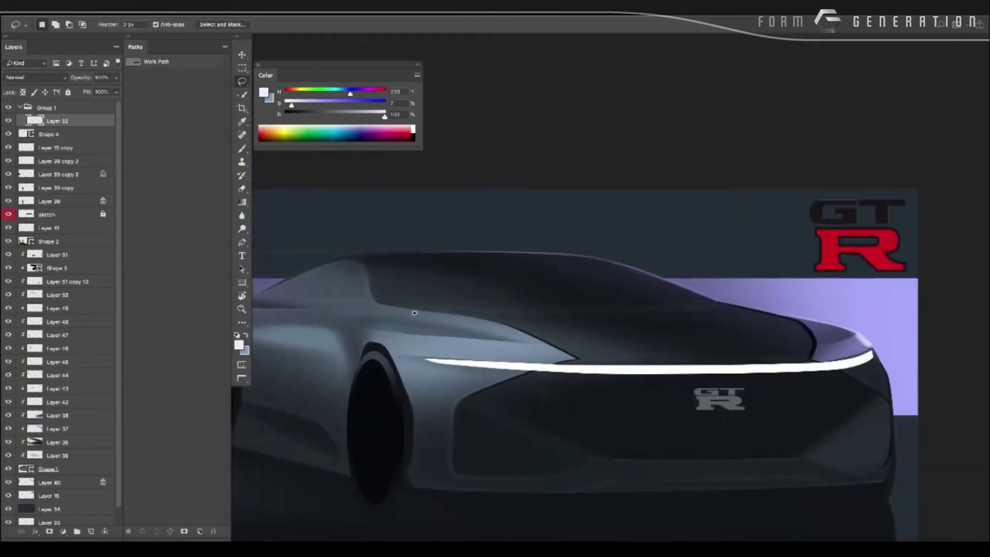
scroll(415, 313, up, 1)
scroll(464, 312, down, 2)
key(r)
mouse_move(490, 310)
mouse_down()
mouse_move(398, 352)
mouse_move(452, 402)
mouse_up()
key(b)
alt+click(495, 278)
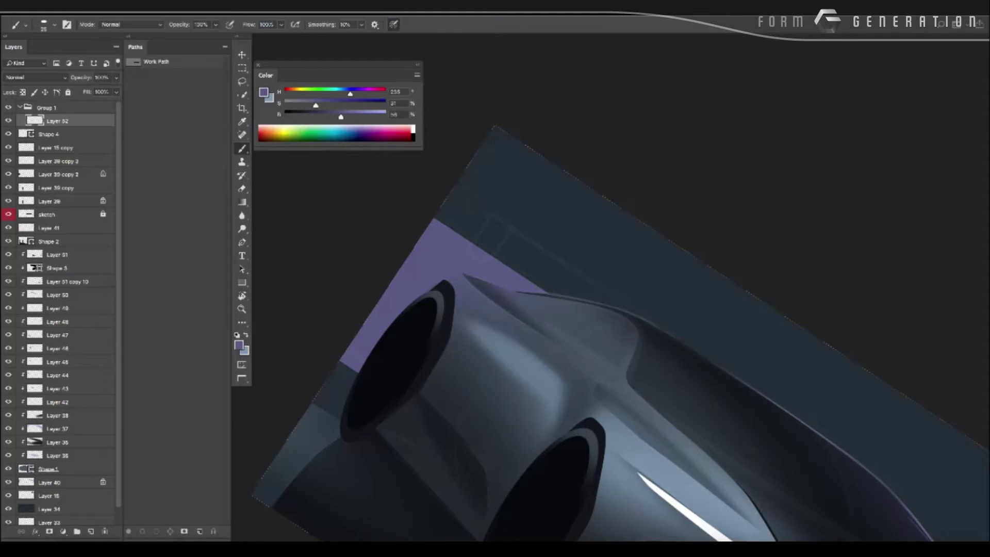
Level the view, zoom around the front wheel, and lighten the paint colour.
drag(516, 309, 557, 320)
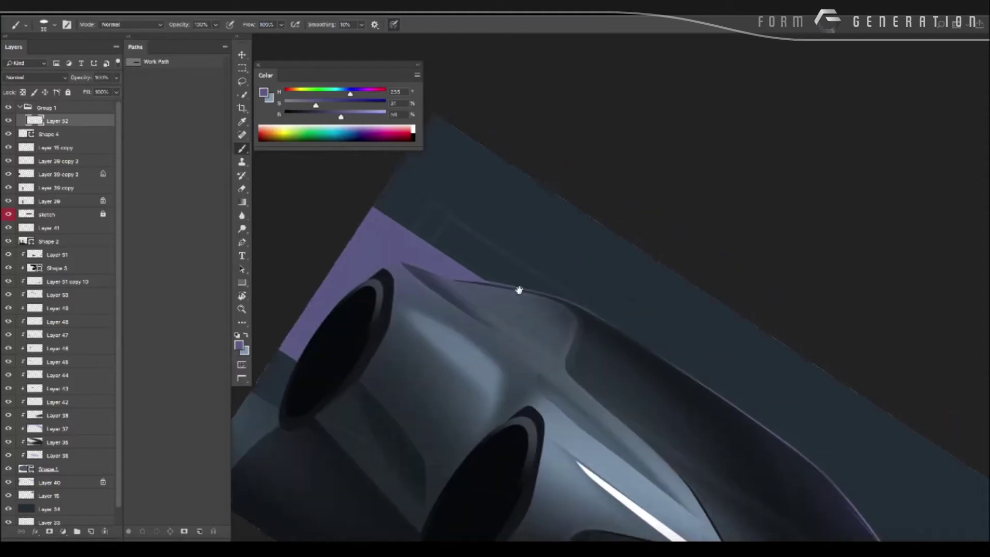
key(Escape)
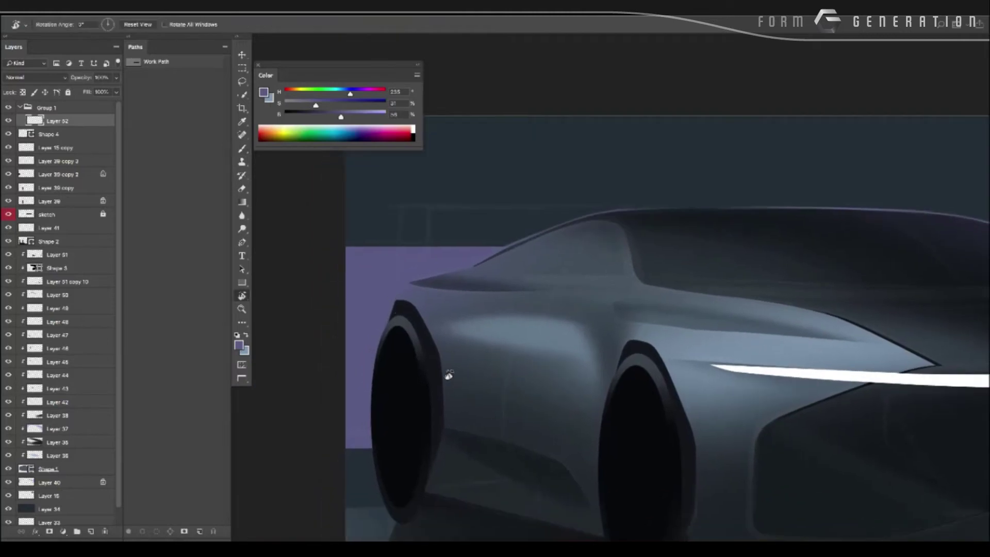
drag(373, 322, 515, 265)
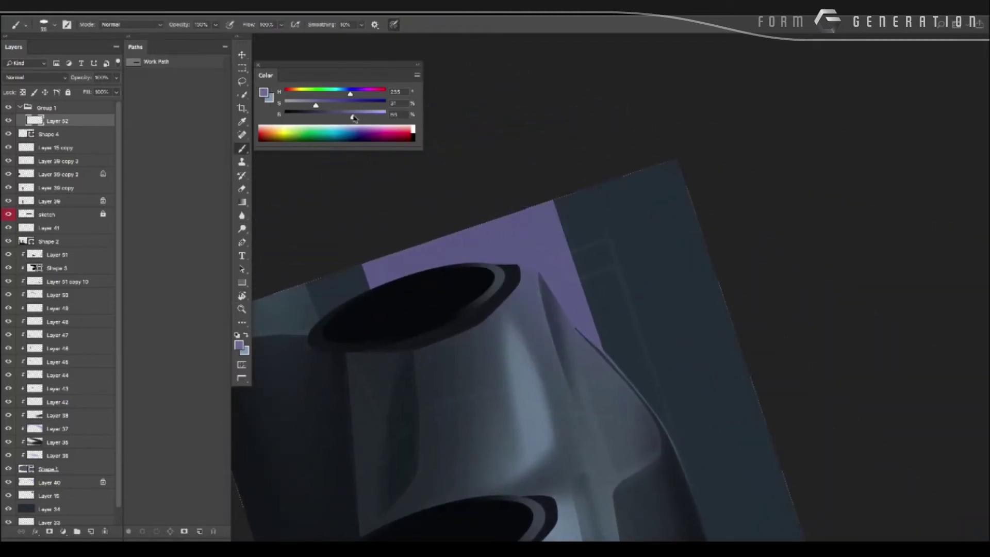
alt+click(512, 275)
scroll(373, 333, down, 5)
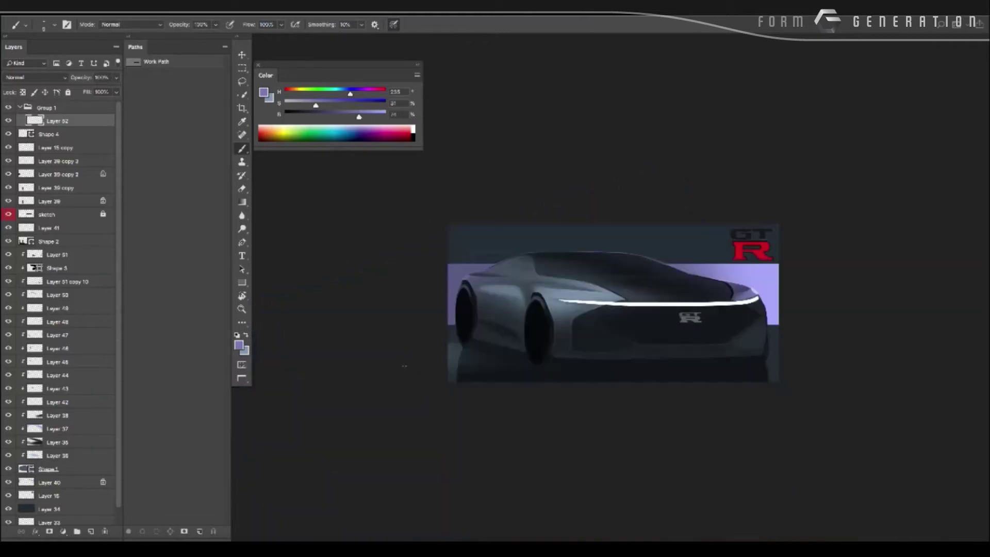
scroll(356, 330, up, 3)
scroll(354, 327, down, 2)
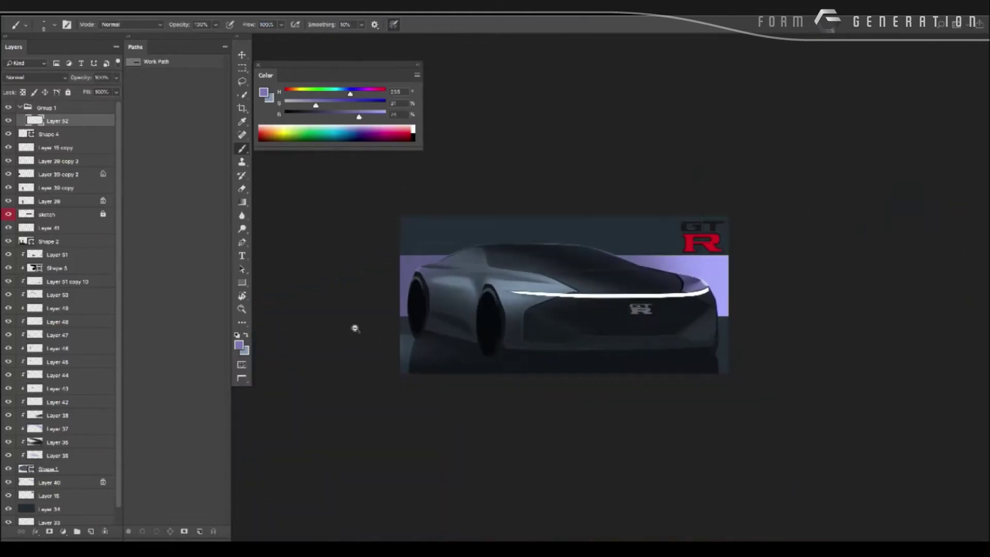
scroll(380, 338, up, 1)
scroll(397, 341, up, 3)
Add Layer 53 and set the Pen tool's shape fill to white.
mouse_move(366, 336)
mouse_down()
mouse_move(327, 336)
mouse_move(360, 335)
mouse_up()
key(ctrl+shift+n)
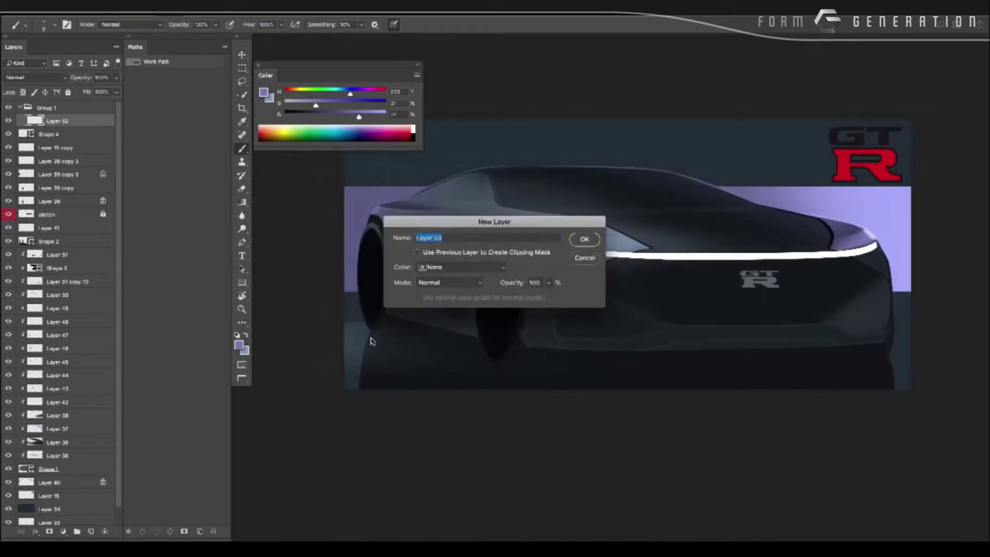
key(Return)
key(p)
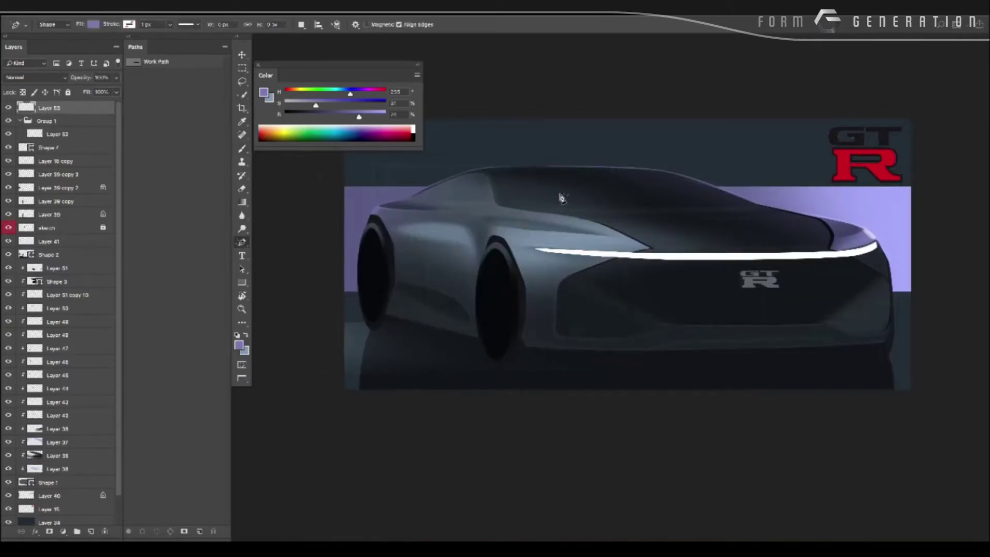
click(101, 24)
click(141, 44)
click(648, 357)
key(Return)
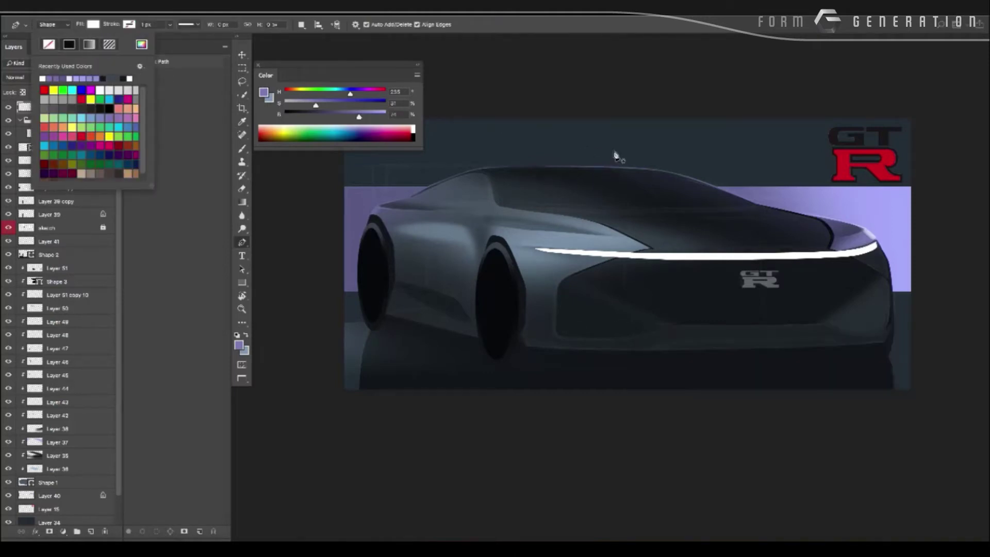
Click out a closed V-shaped chevron path over the car's nose, crossing the light bar.
click(580, 144)
click(580, 283)
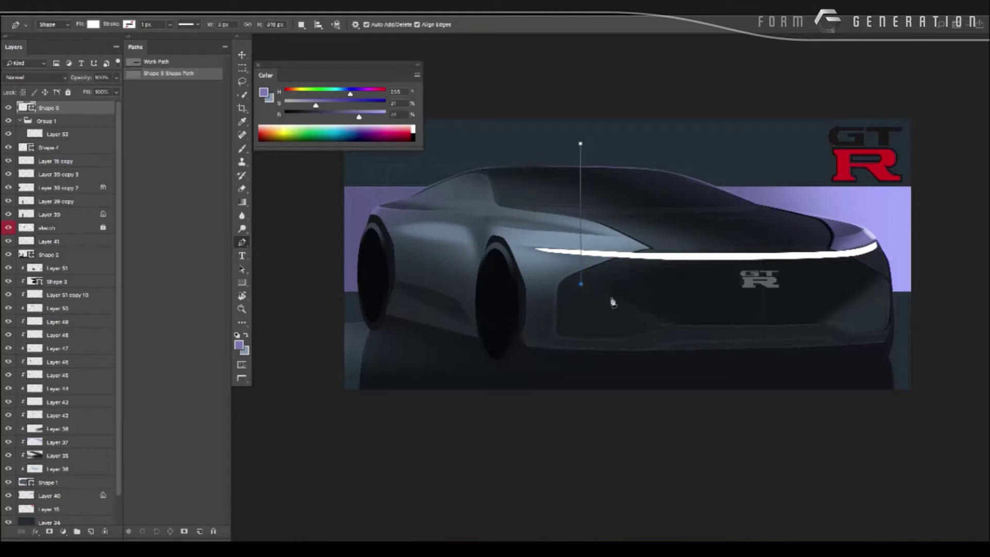
click(638, 318)
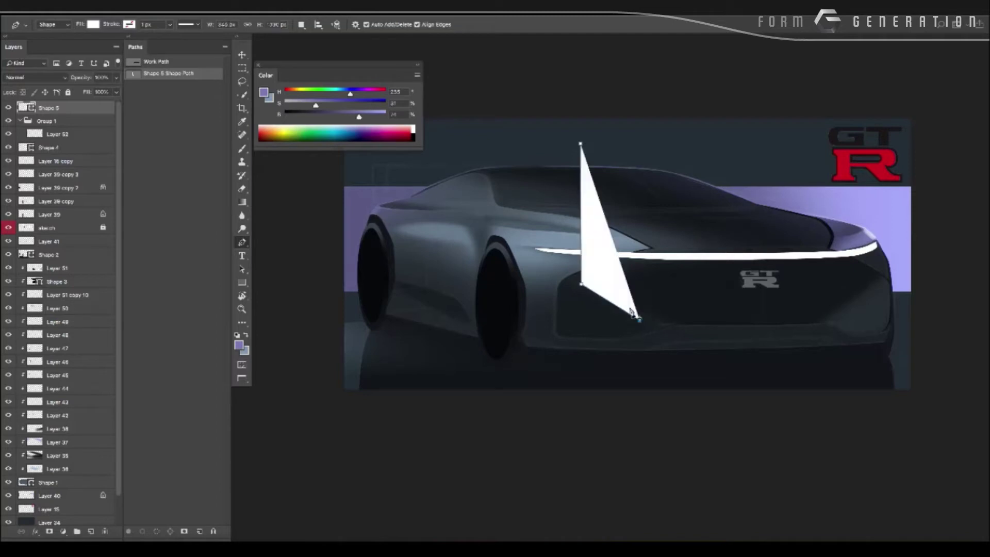
click(718, 142)
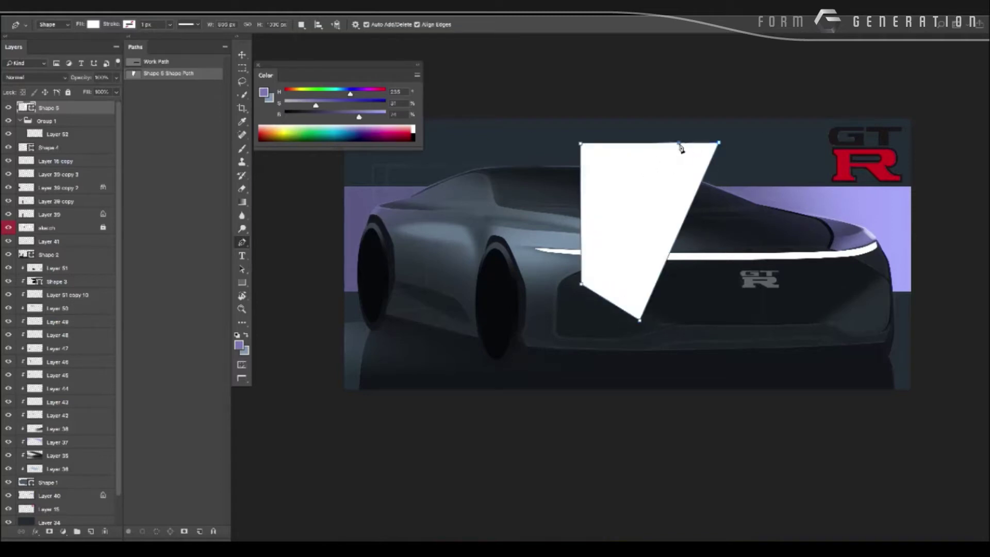
click(632, 250)
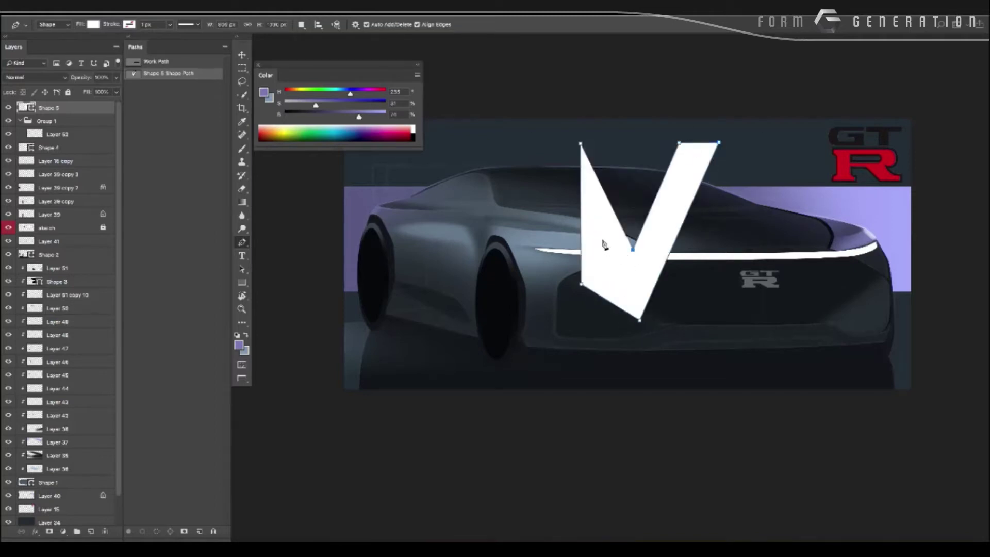
click(602, 239)
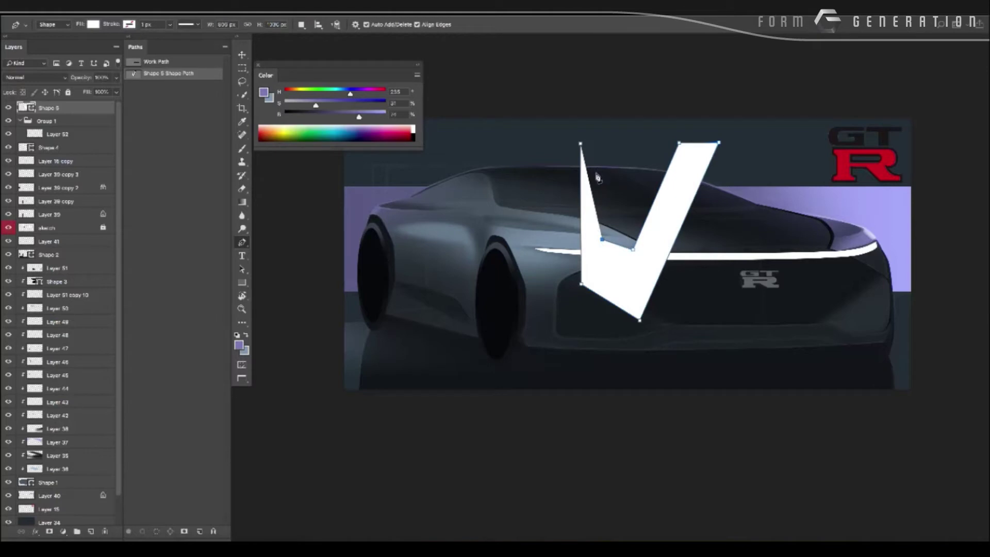
click(588, 152)
click(588, 144)
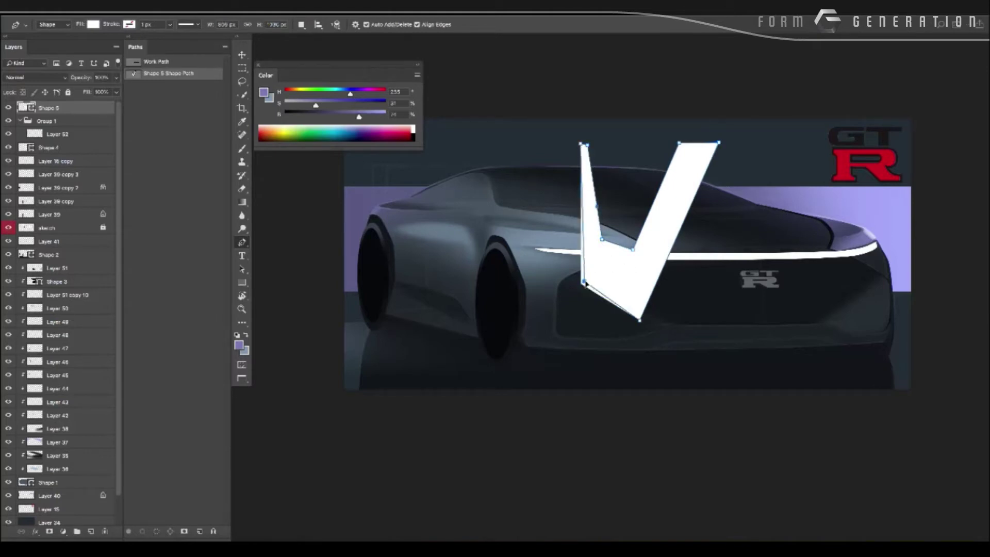
scroll(443, 291, down, 3)
Move the V shape's transform pivot to its bottom point.
key(b)
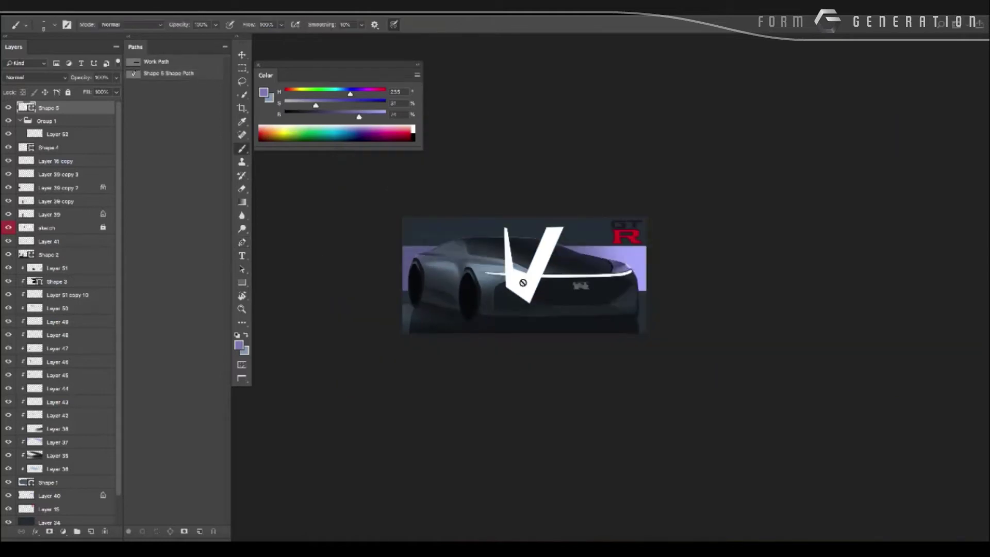
key(v)
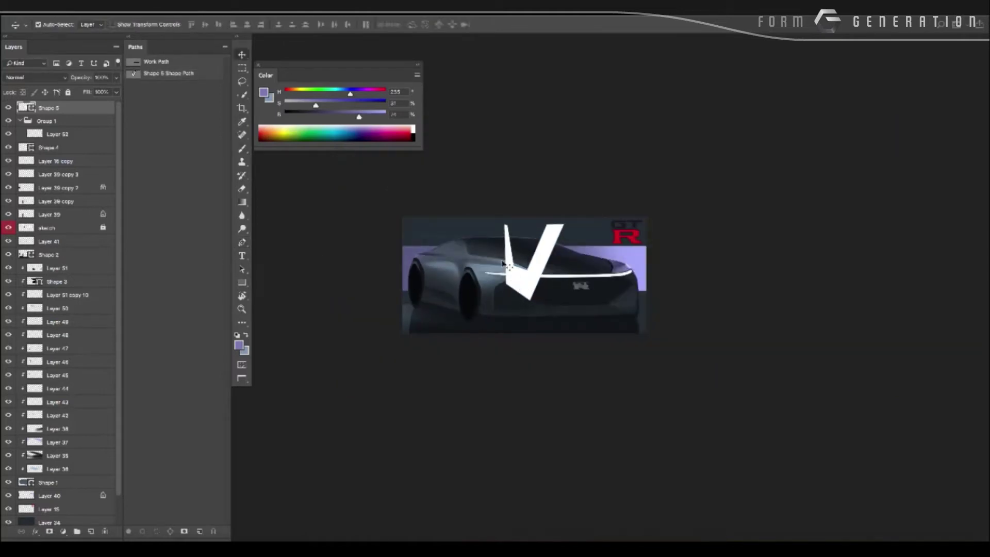
key(ctrl+t)
scroll(505, 231, up, 1)
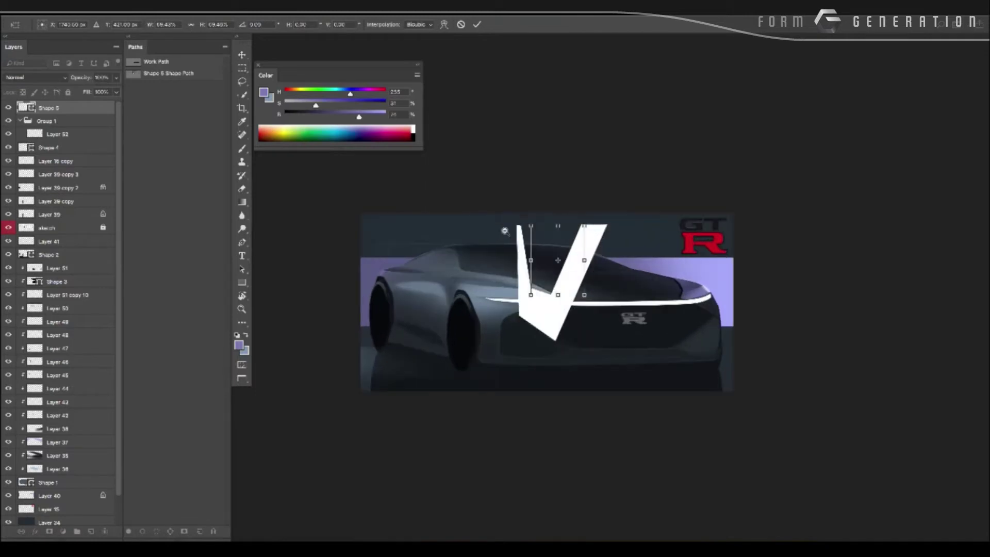
key(Return)
scroll(531, 266, up, 1)
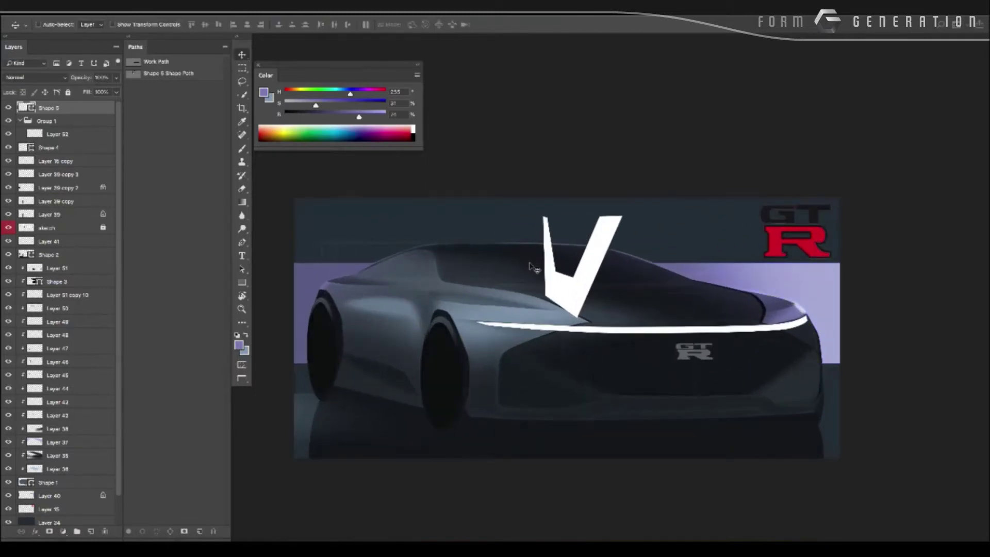
key(ctrl+t)
mouse_move(583, 267)
mouse_down()
mouse_move(550, 330)
mouse_move(542, 317)
mouse_up()
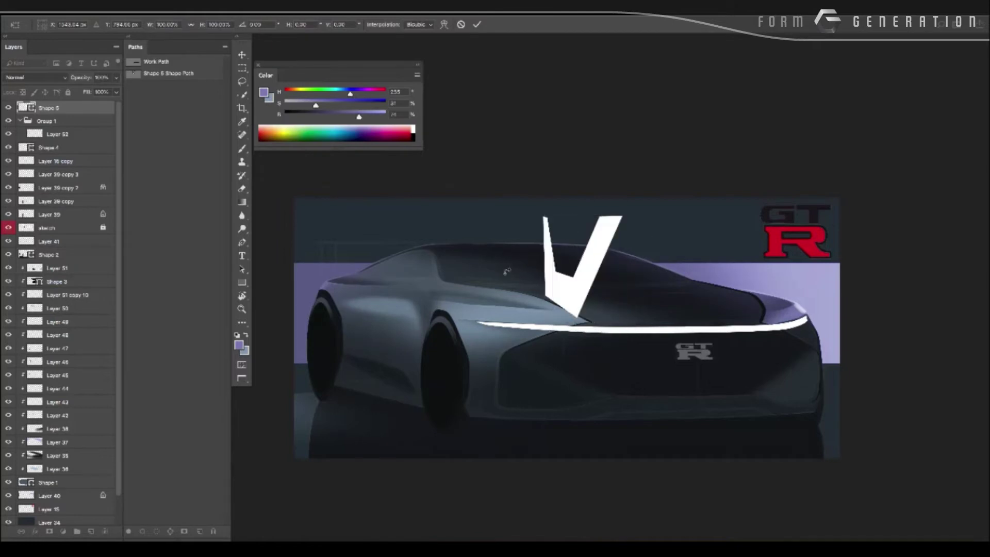
key(Return)
Duplicate the V and rotate the copy 72° about its bottom point.
key(ctrl+j)
key(ctrl+t)
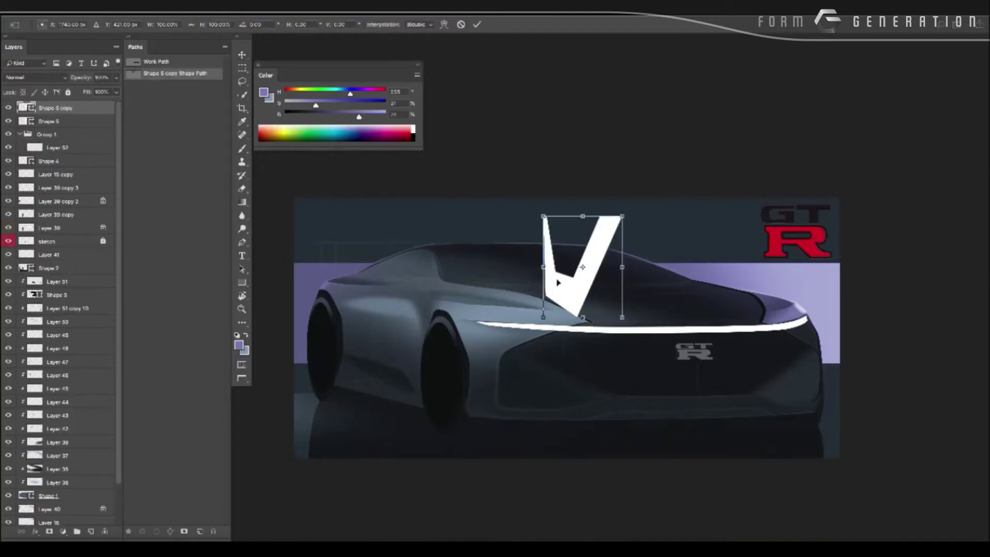
drag(544, 317, 556, 325)
drag(513, 292, 569, 252)
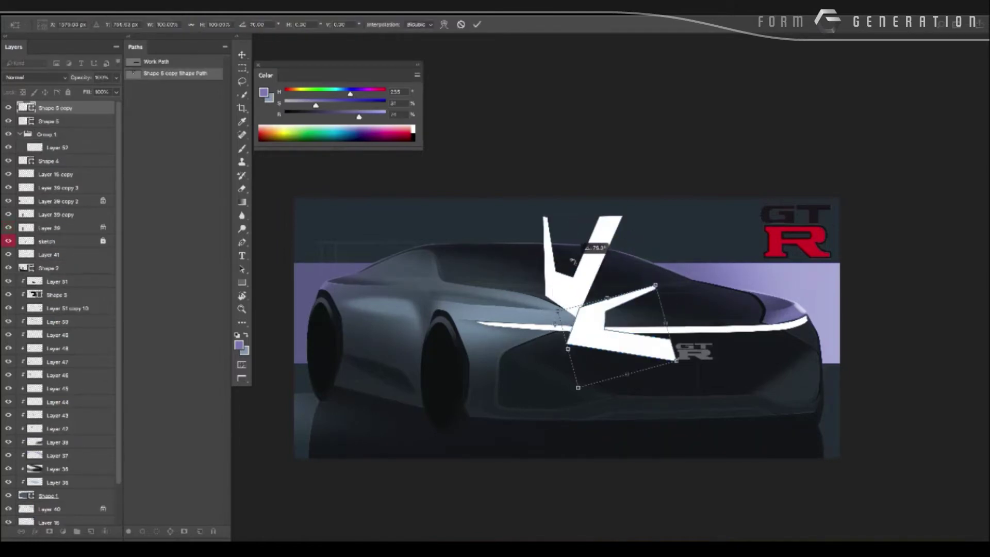
key(ctrl+z)
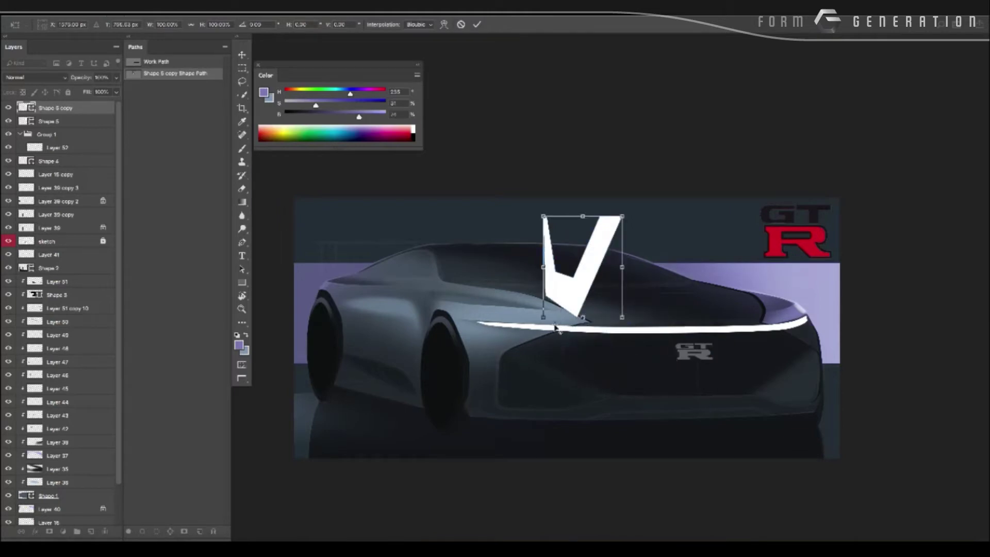
drag(555, 328, 670, 361)
key(ctrl+z)
drag(547, 336, 567, 259)
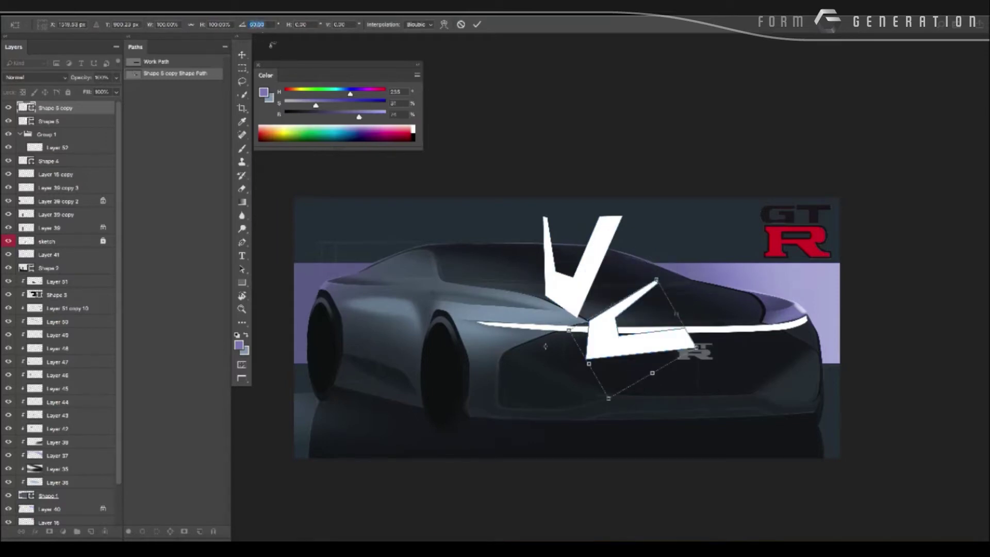
text(72)
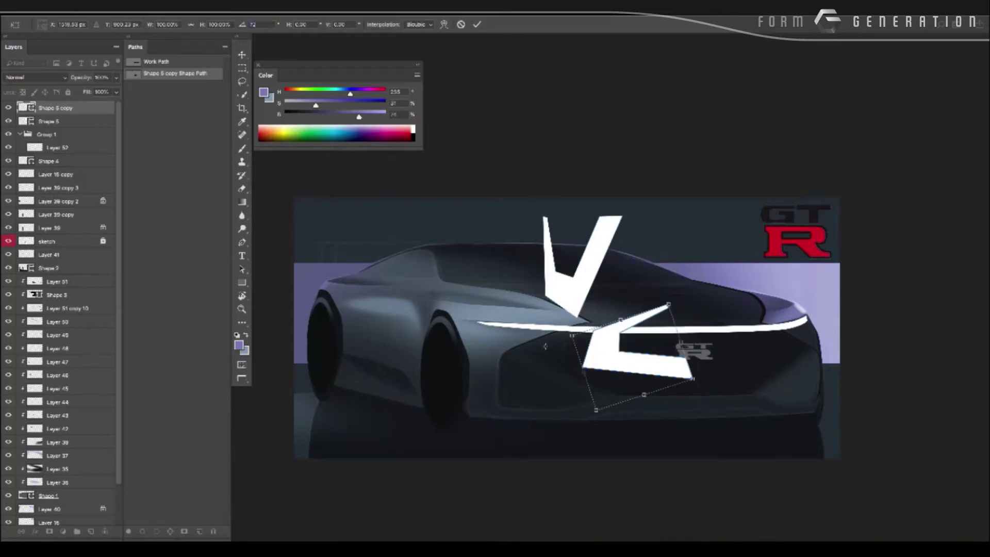
key(Return)
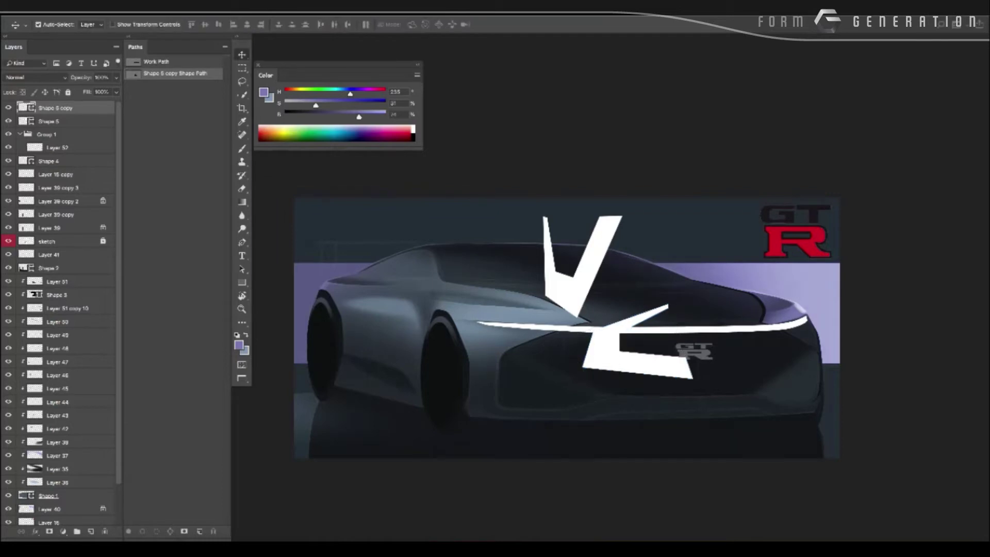
Repeat the duplicate-and-rotate twice, then merge the chevron copies into one layer.
key(ctrl+shift+alt+t)
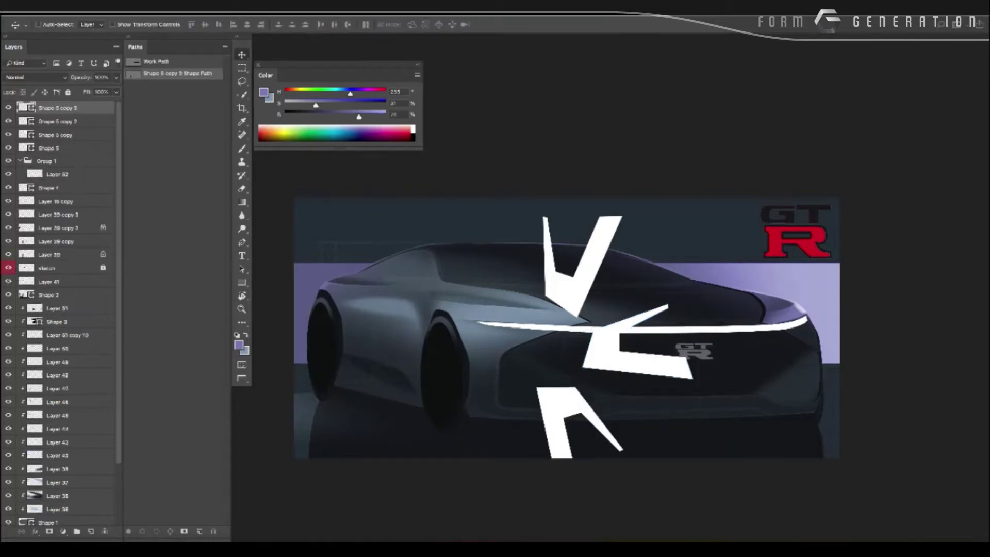
key(ctrl+shift+alt+t)
key(ctrl+shift+alt+t)
key(ctrl+minus)
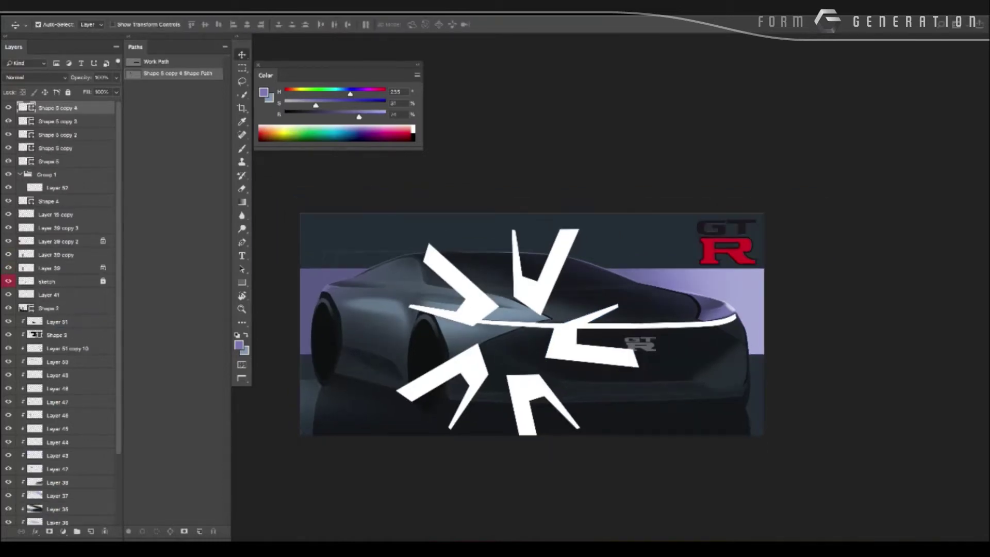
key(ctrl+e)
key(ctrl+t)
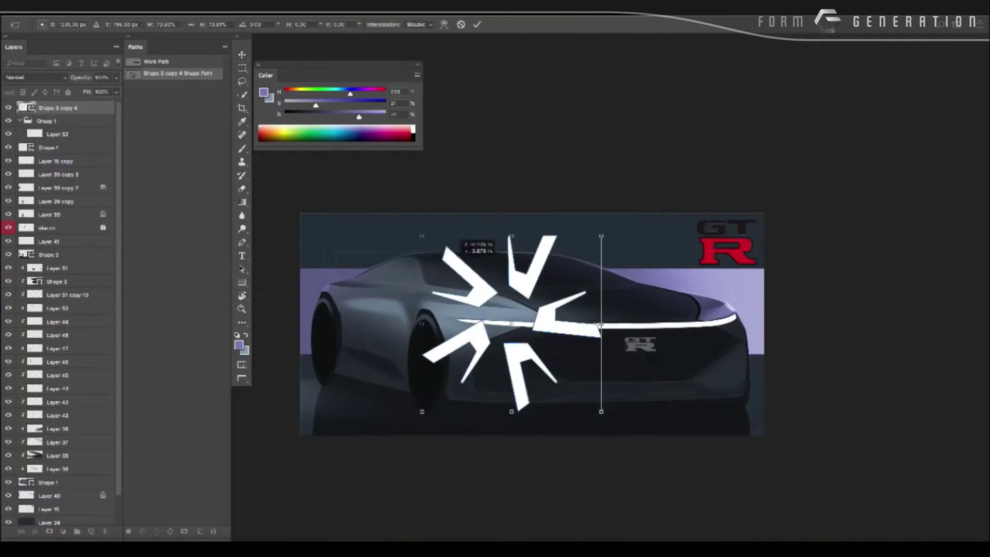
key(Return)
key(ctrl+plus)
key(ctrl+plus)
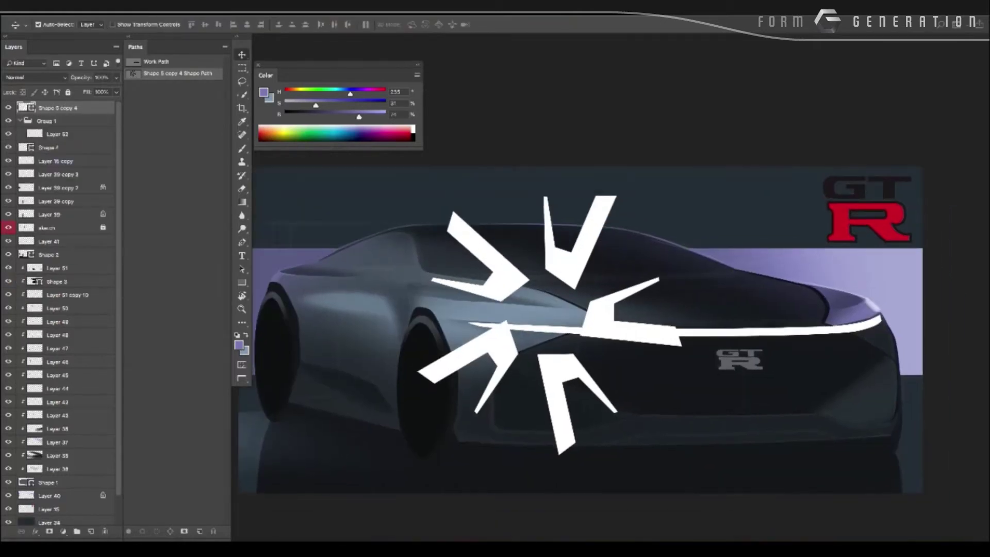
key(ctrl+t)
key(Return)
Make a circular selection around the chevron burst and add a new layer.
key(m)
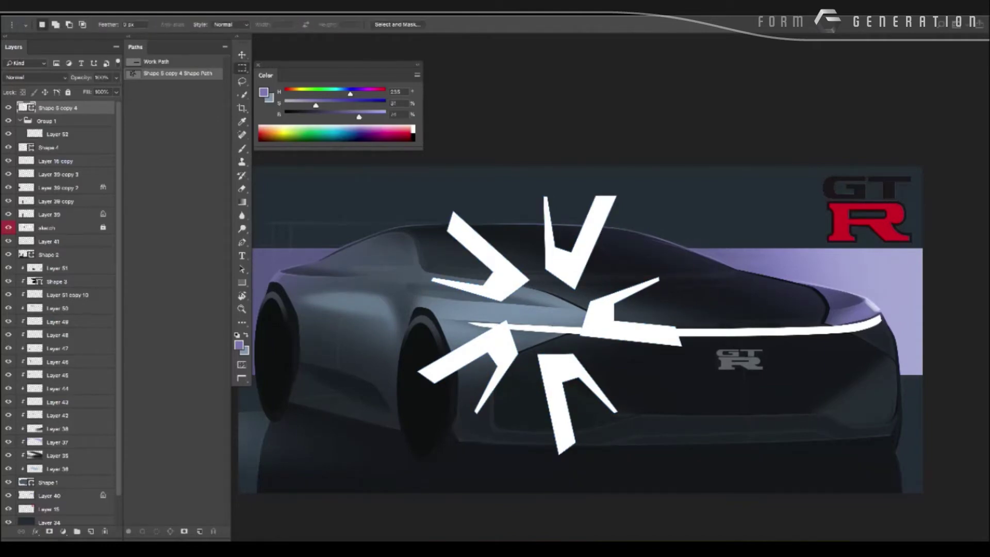
drag(654, 421, 650, 212)
key(shift+m)
mouse_move(453, 198)
mouse_down()
mouse_move(671, 410)
mouse_move(661, 432)
mouse_up()
key(ctrl+shift+n)
key(Return)
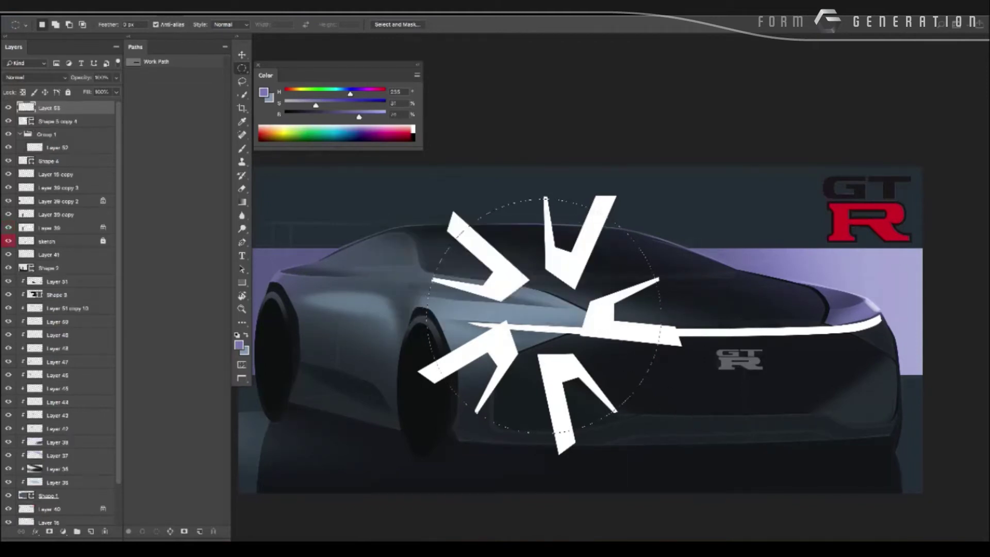
Paint a black disc inside the circular selection on the new layer.
click(238, 345)
click(446, 396)
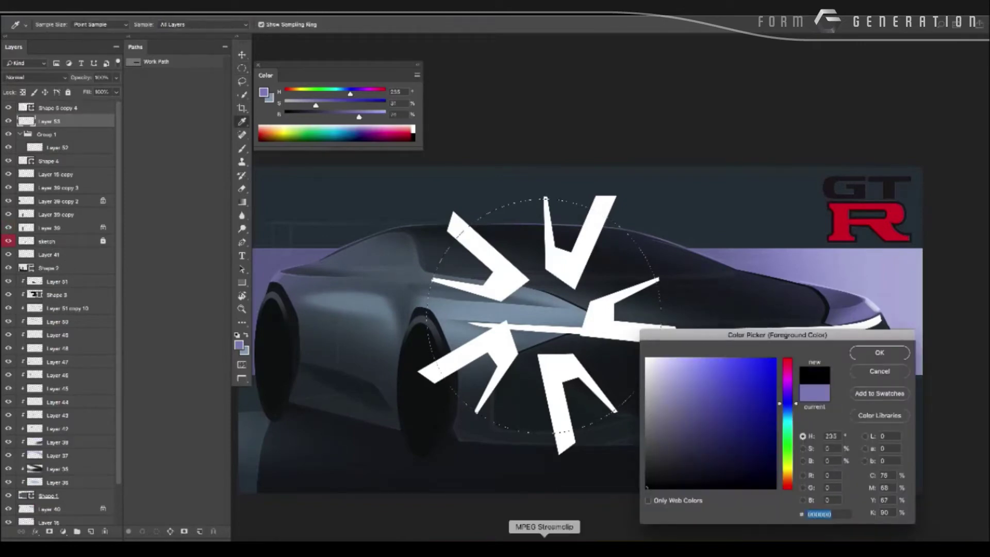
key(Return)
key(b)
alt+click(412, 399)
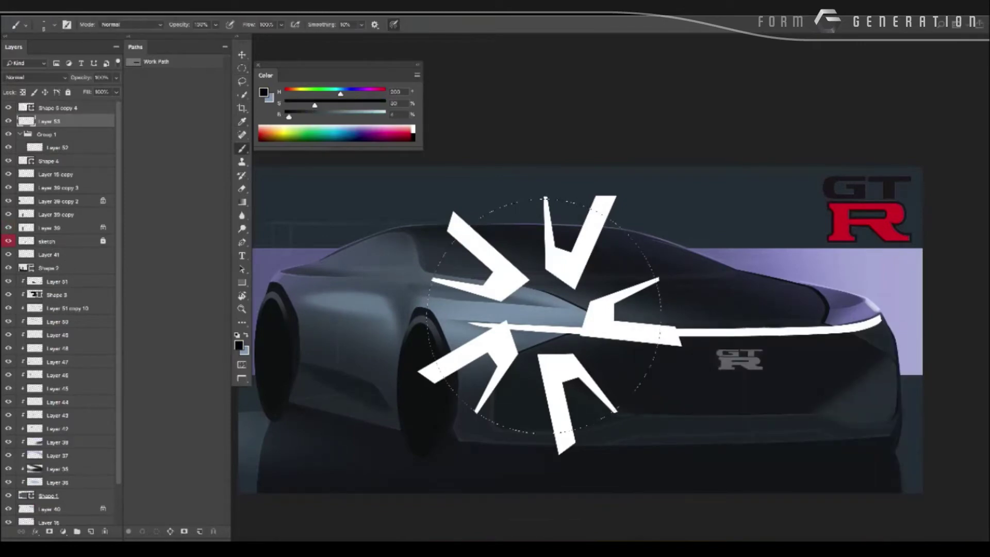
click(543, 316)
key(v)
click(480, 233)
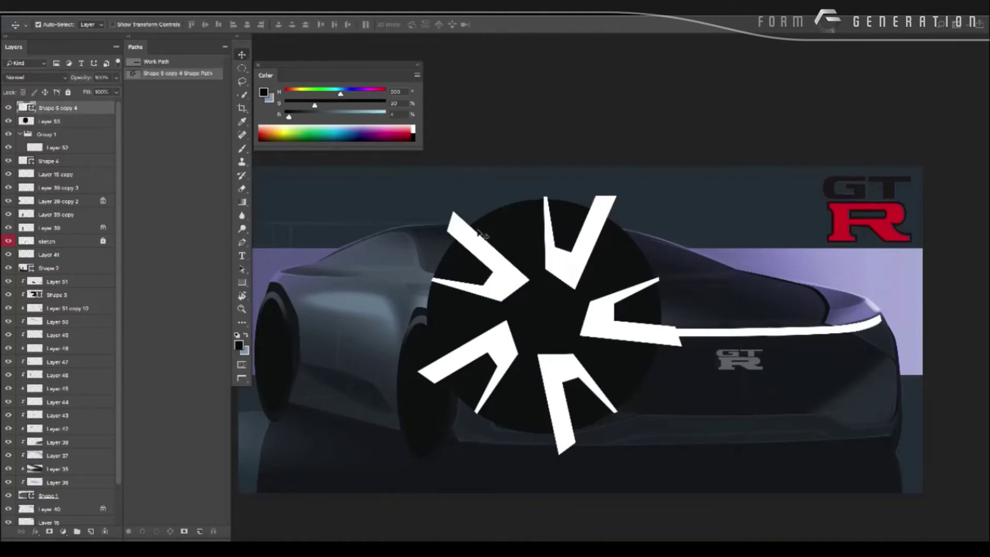
click(65, 122)
Duplicate the black disc and raise the copy's lightness to white.
scroll(305, 243, down, 3)
scroll(518, 335, up, 2)
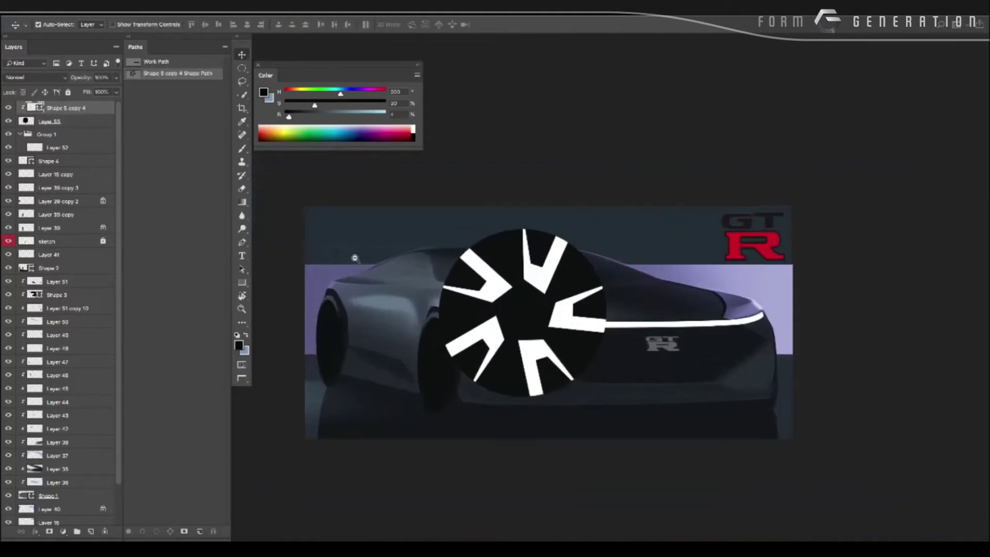
scroll(518, 335, up, 2)
key(ctrl)
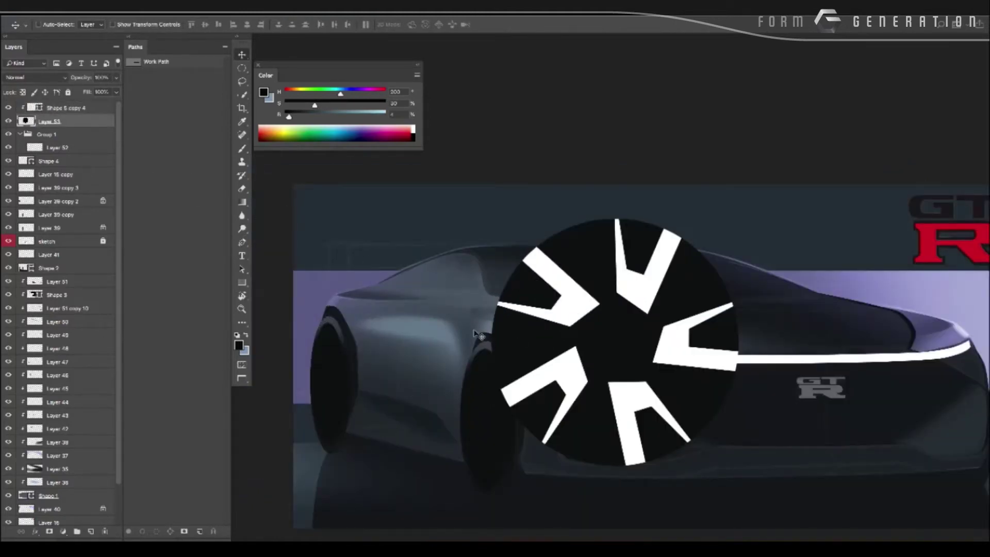
key(ctrl+j)
key(ctrl+i)
key(ctrl+u)
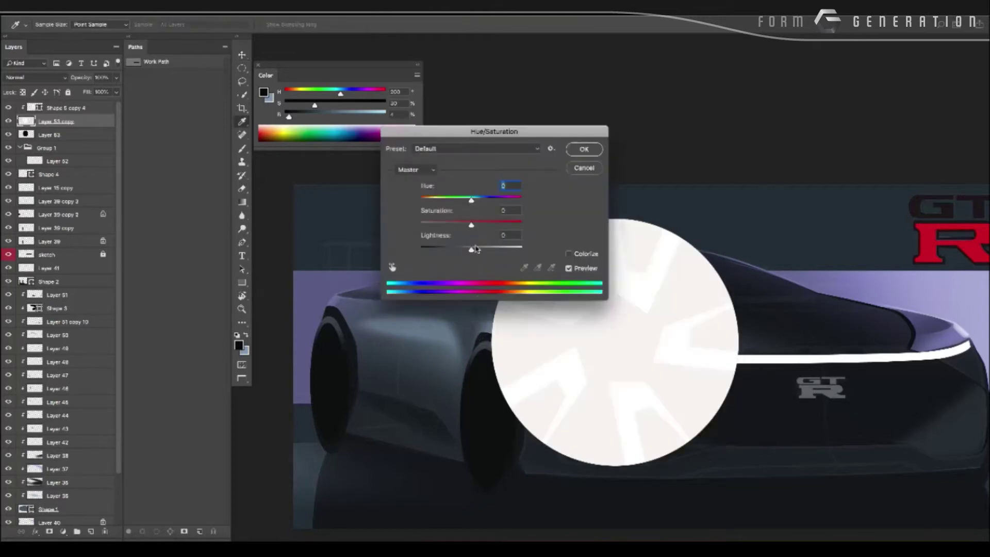
drag(469, 246, 497, 246)
key(Return)
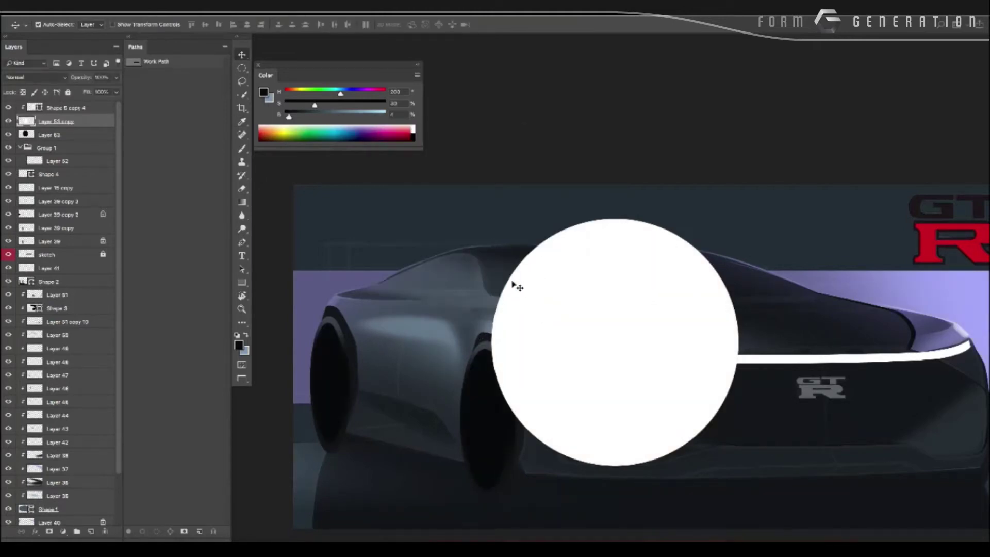
Move the spoked wheel above the white disc and scale it to about 98%.
click(56, 136)
drag(63, 137, 59, 115)
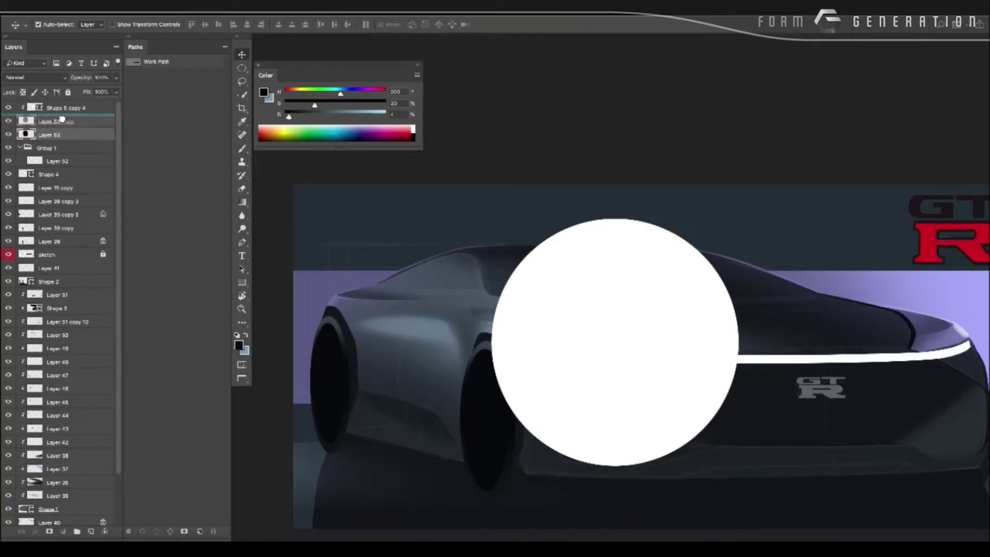
key(ctrl+t)
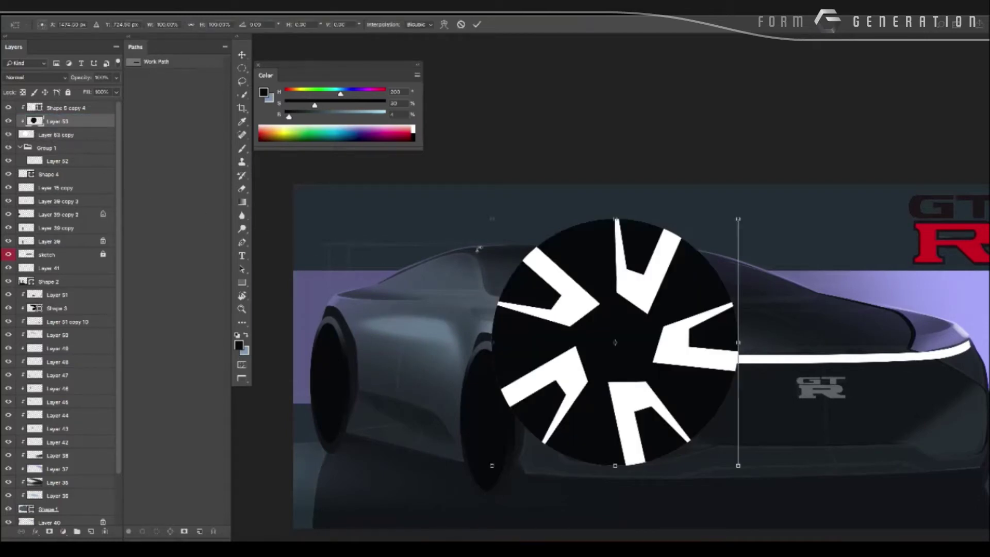
drag(494, 220, 493, 221)
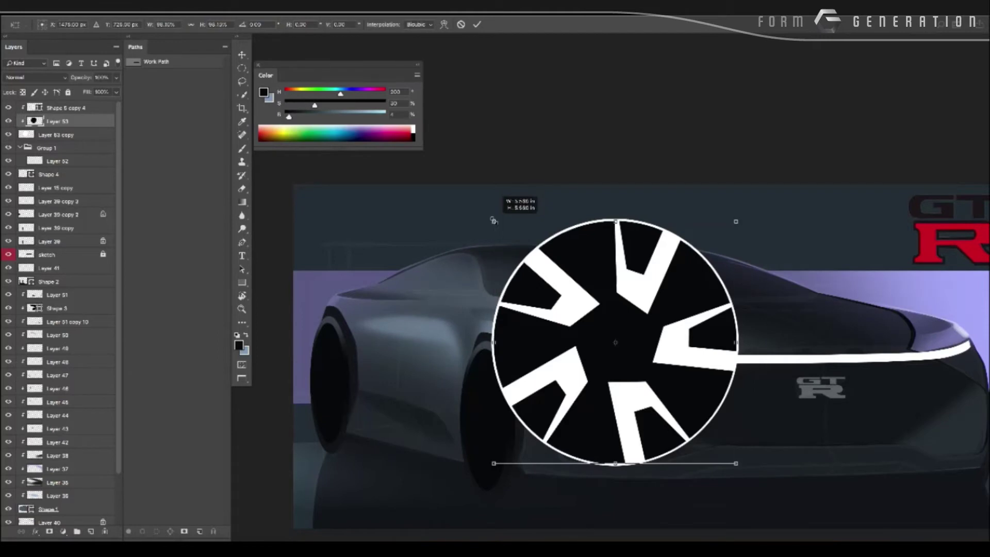
key(Return)
click(55, 134)
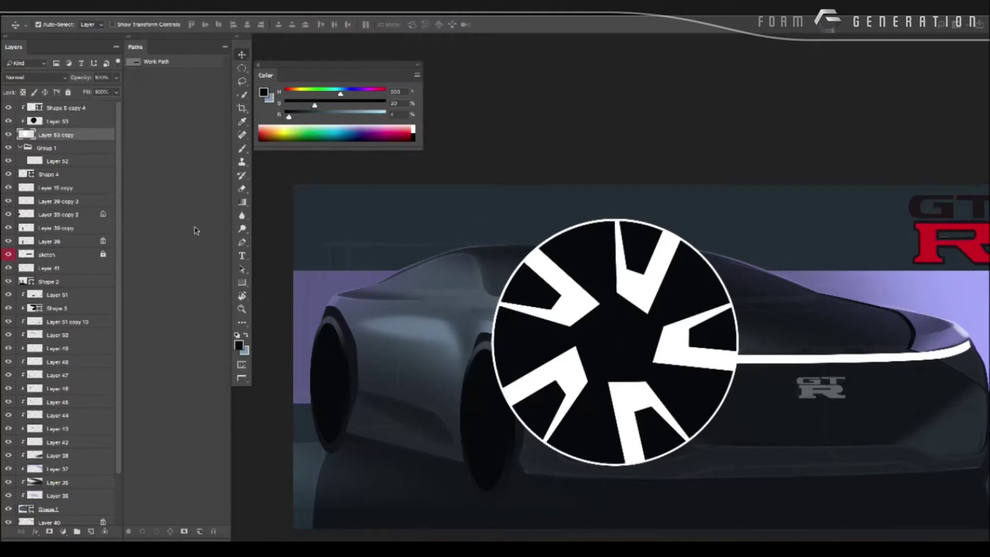
Fill a small polygonal patch just below the wheel with the dark colour.
key(l)
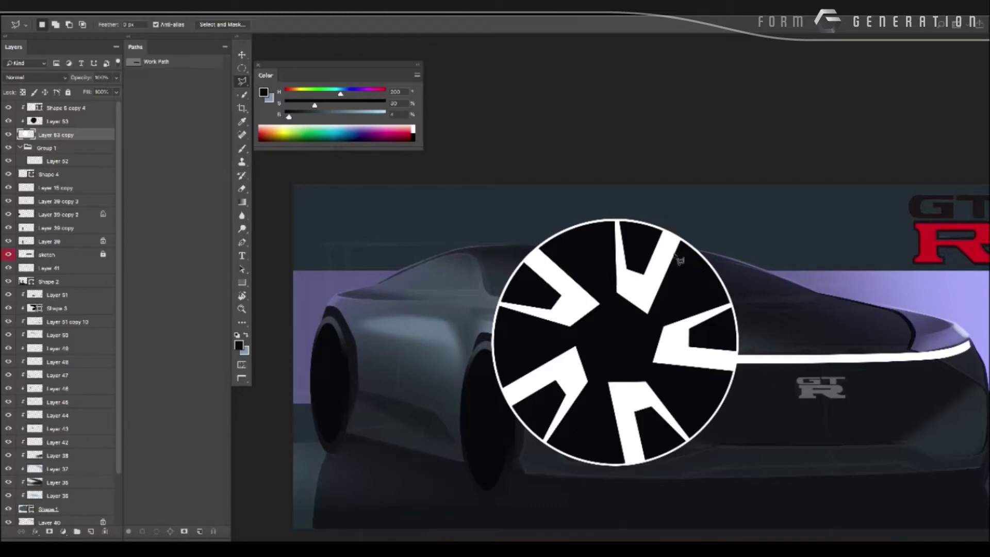
scroll(470, 249, down, 1)
scroll(442, 240, up, 1)
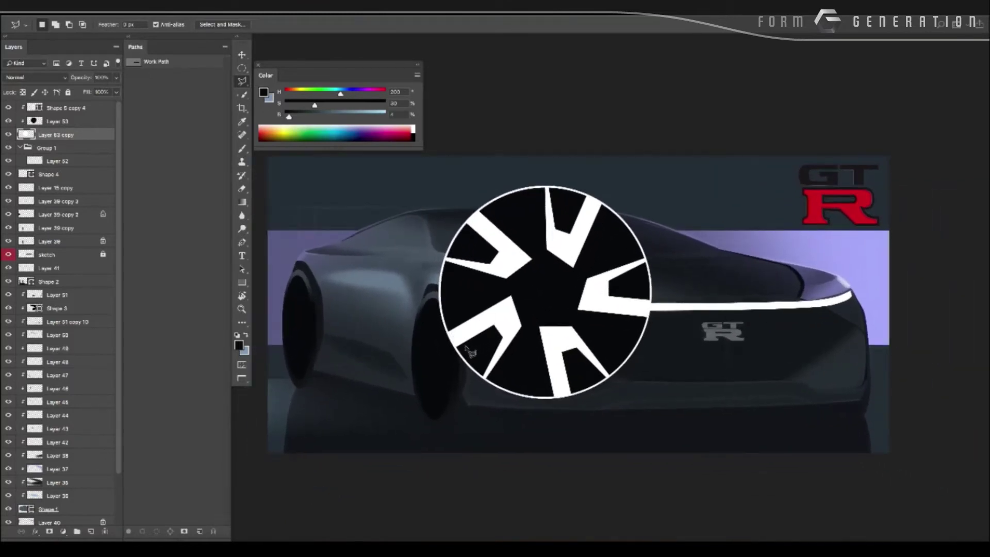
click(528, 387)
click(554, 412)
click(573, 405)
click(529, 386)
key(alt+BackSpace)
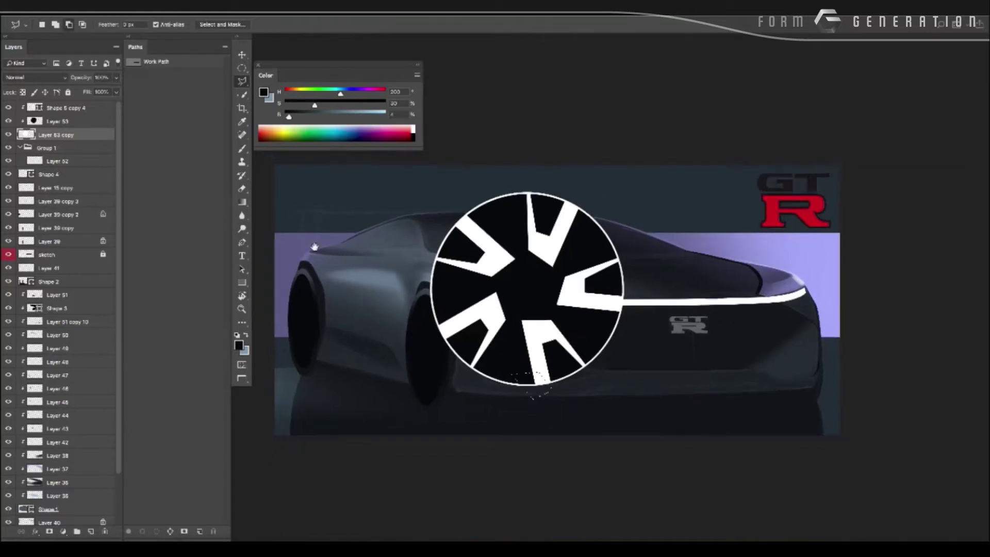
Rasterize the chevron spoke shape layer into plain pixels.
scroll(345, 269, down, 1)
click(9, 135)
click(62, 110)
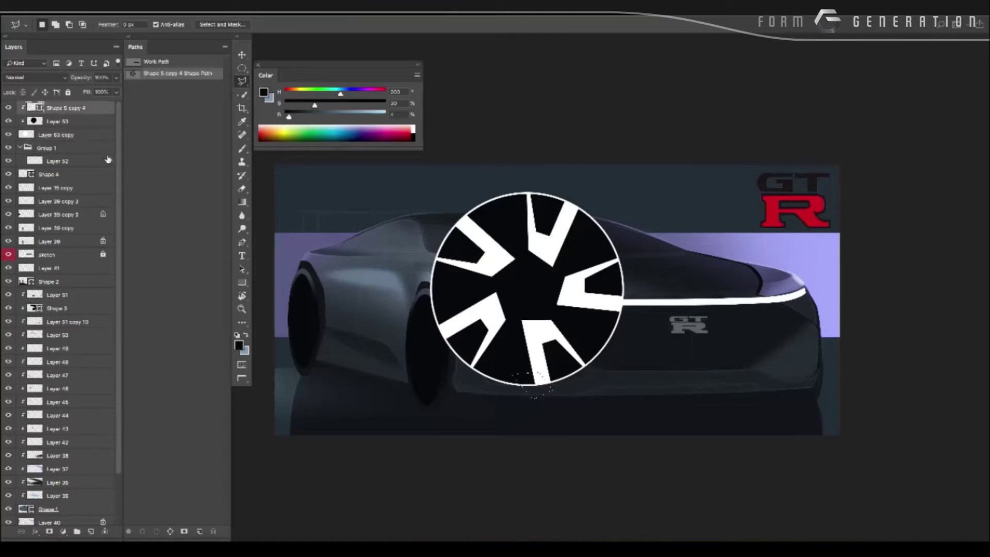
right_click(98, 108)
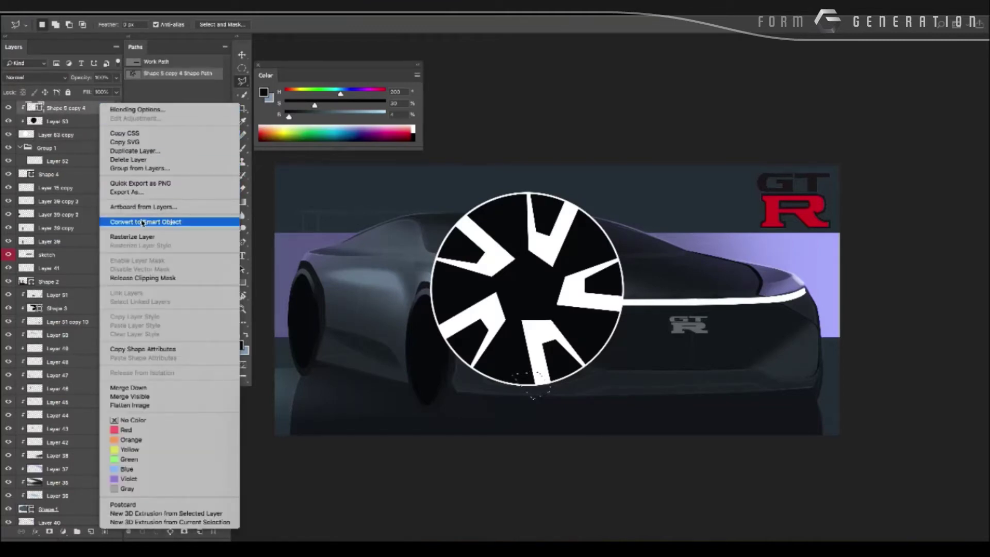
click(138, 239)
Check the spokes, zoom out, and select the spoke, disc and rim layers together.
scroll(386, 232, up, 1)
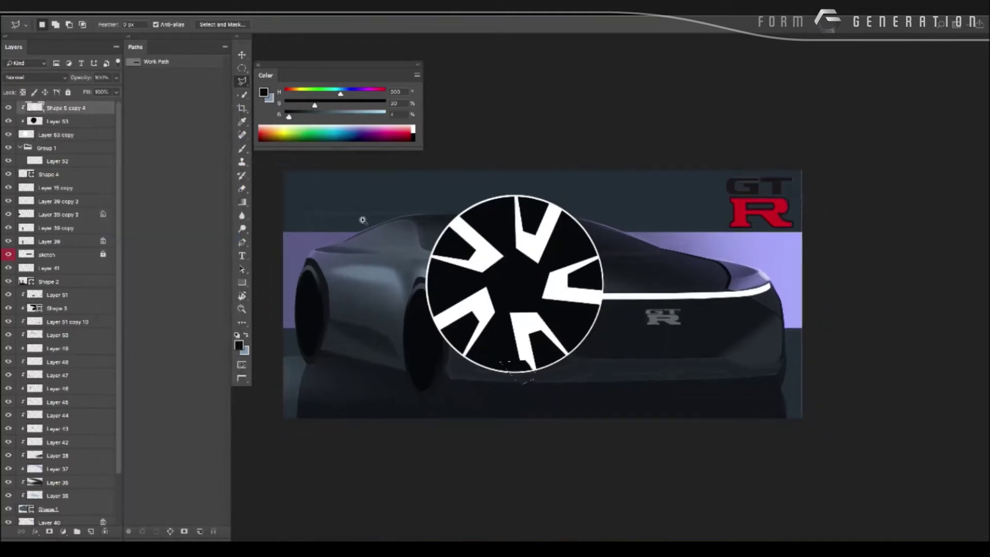
click(8, 108)
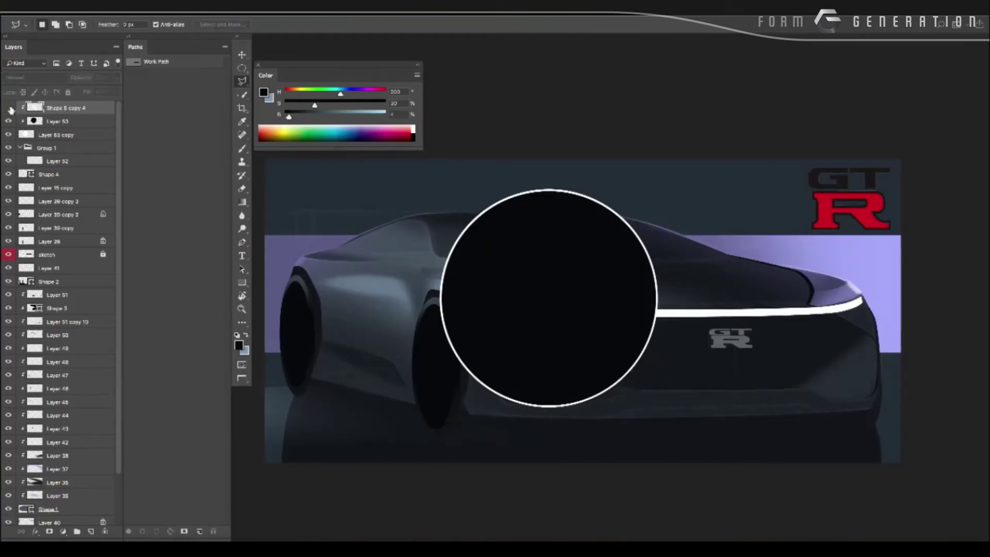
key(v)
click(442, 296)
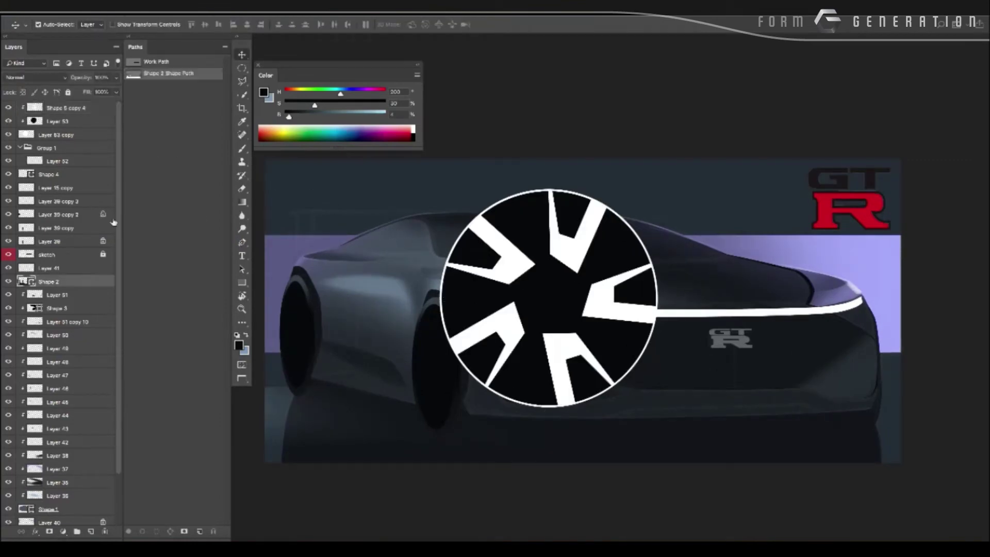
click(15, 135)
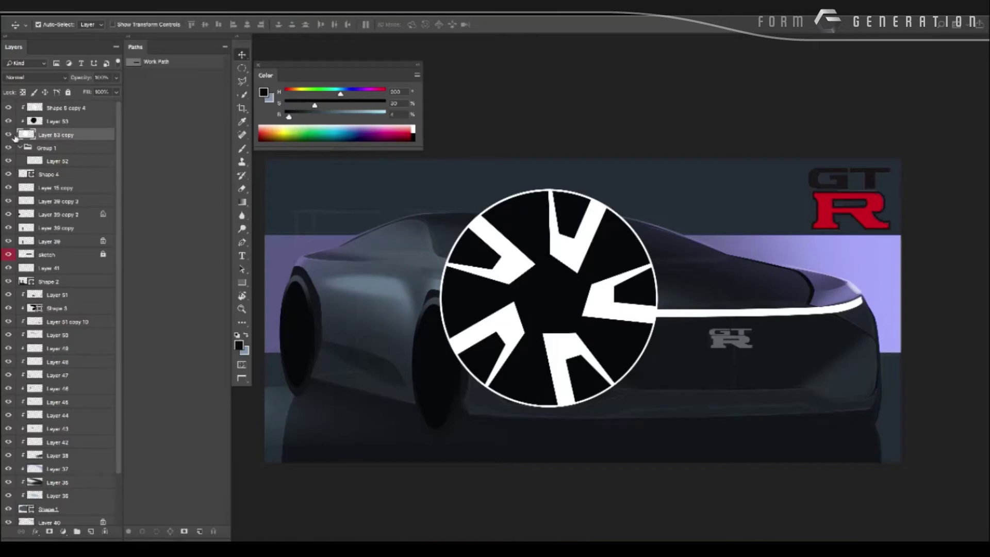
key(ctrl+minus)
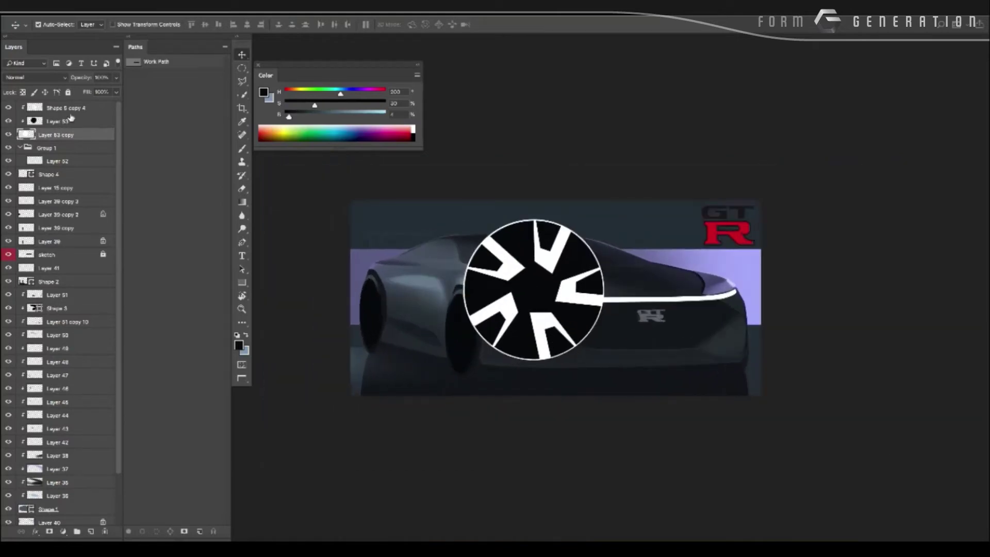
shift+click(71, 109)
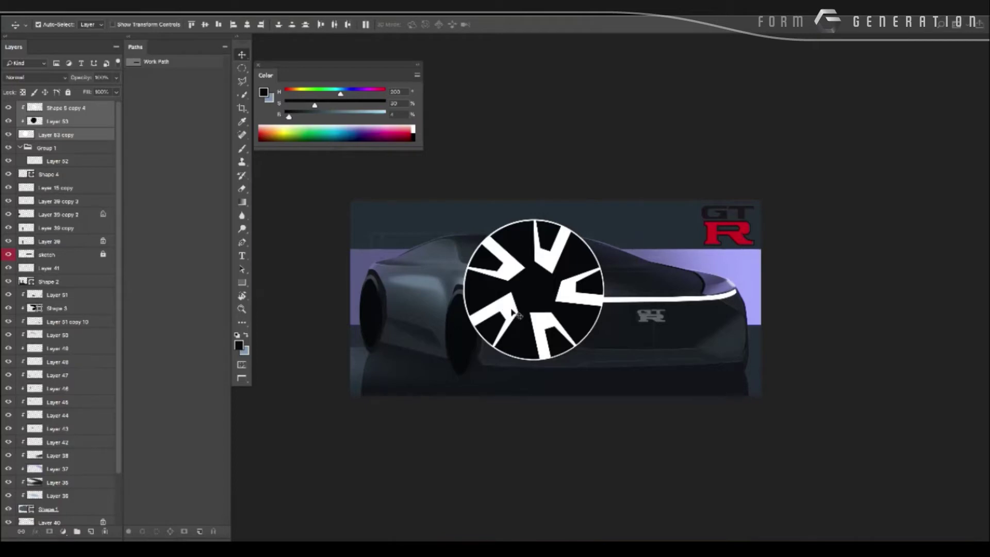
Group the wheel layers and shrink the group into an ellipse near the front arch.
drag(506, 305, 497, 298)
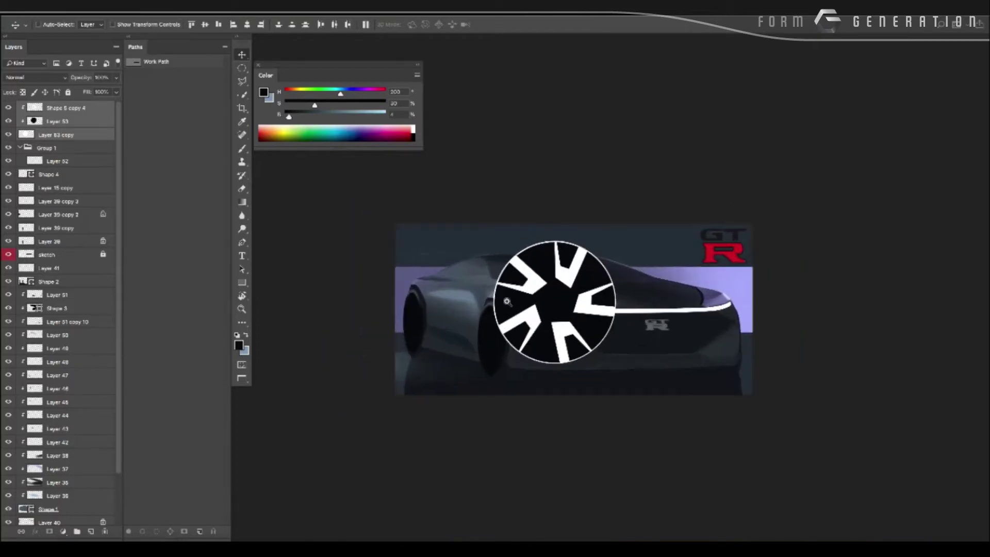
key(ctrl+g)
key(ctrl+t)
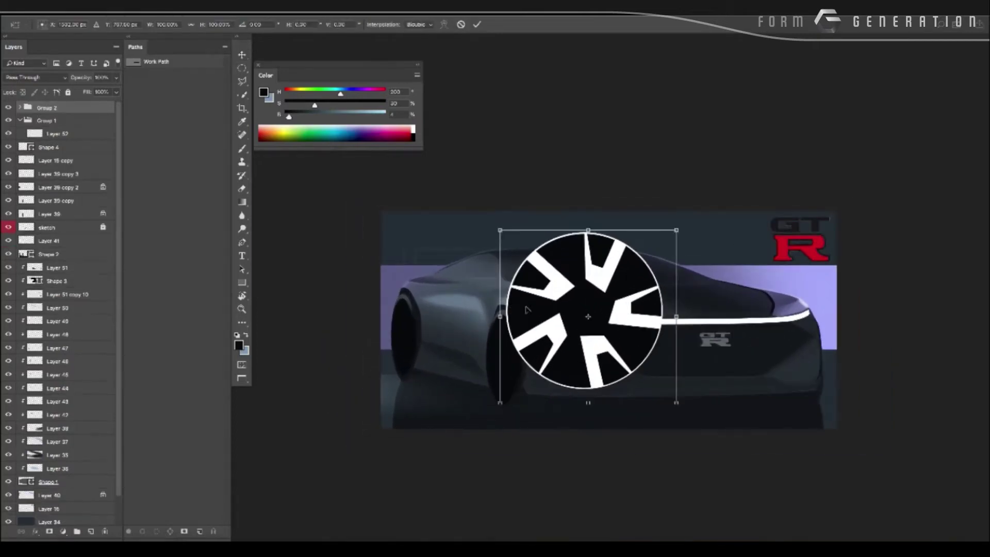
drag(502, 232, 536, 261)
mouse_move(536, 317)
mouse_down()
mouse_move(570, 317)
mouse_move(484, 349)
mouse_move(495, 357)
mouse_up()
Narrow, tilt and stretch the wheel ellipse down into the front arch.
scroll(496, 359, up, 1)
mouse_move(579, 357)
mouse_down()
mouse_move(547, 356)
mouse_move(521, 392)
mouse_up()
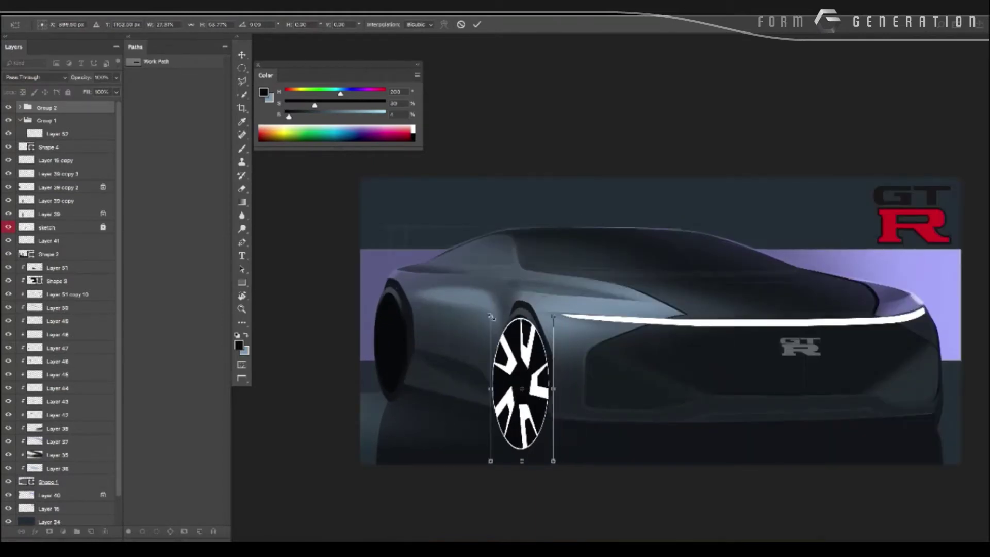
mouse_move(522, 289)
mouse_down()
mouse_move(522, 334)
mouse_move(521, 316)
mouse_up()
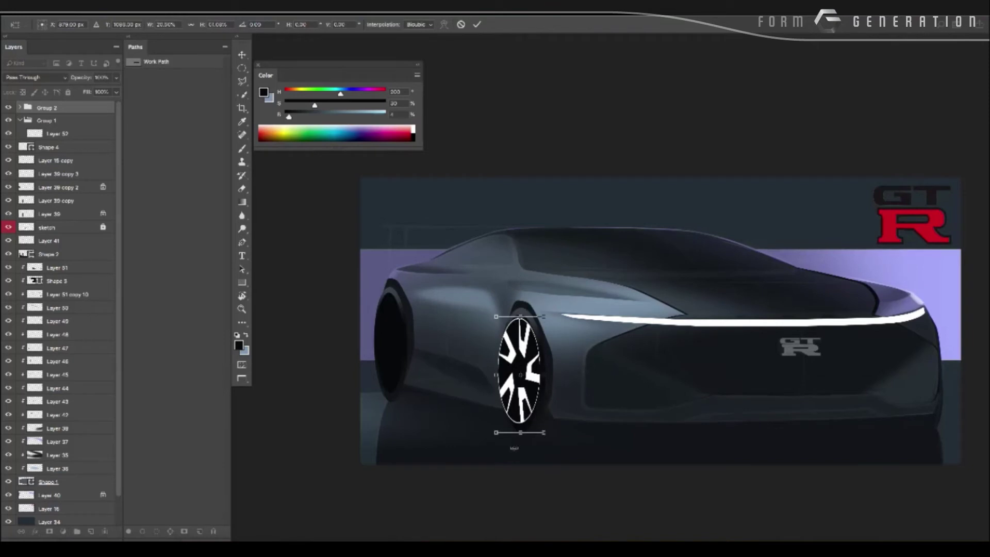
drag(523, 443, 516, 375)
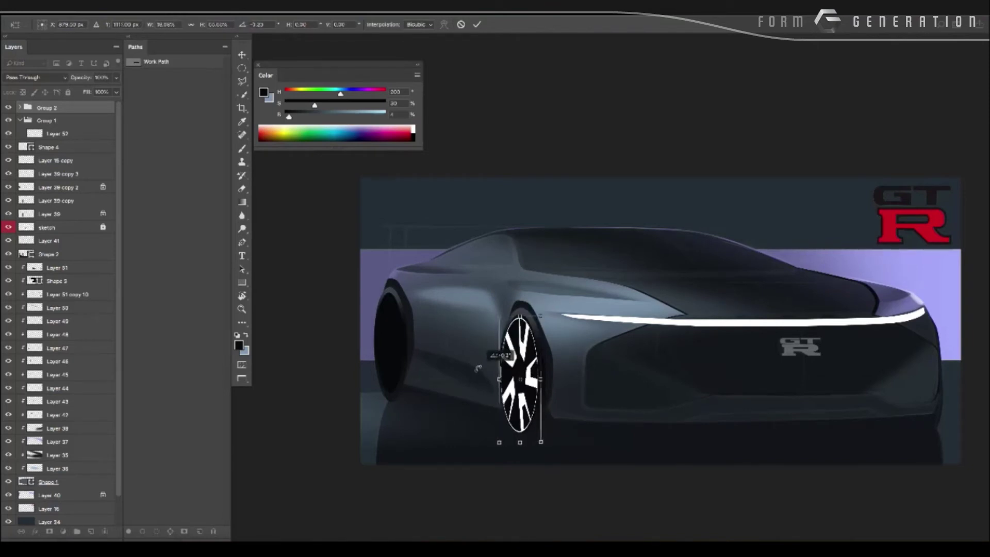
drag(522, 311, 520, 312)
scroll(519, 312, up, 1)
scroll(503, 299, down, 1)
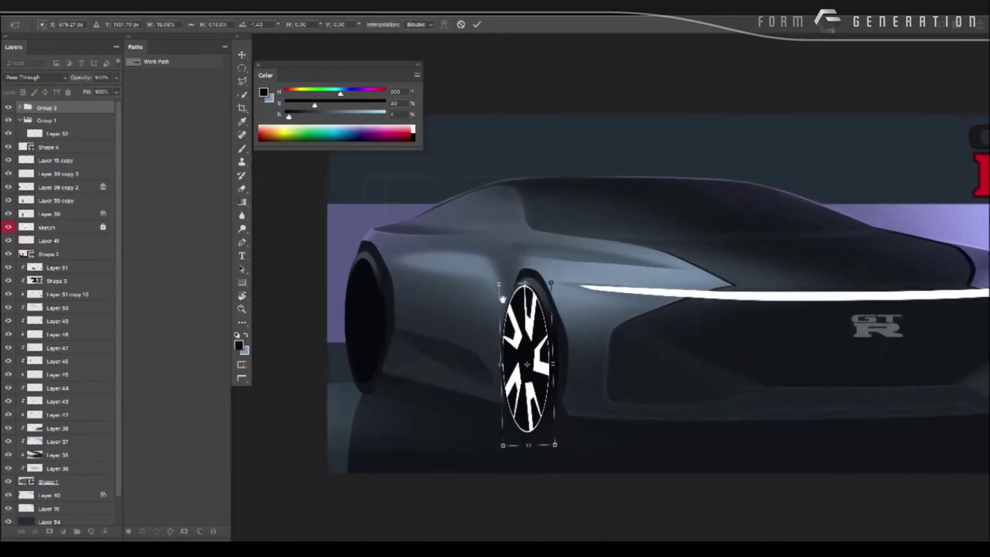
drag(528, 444, 526, 452)
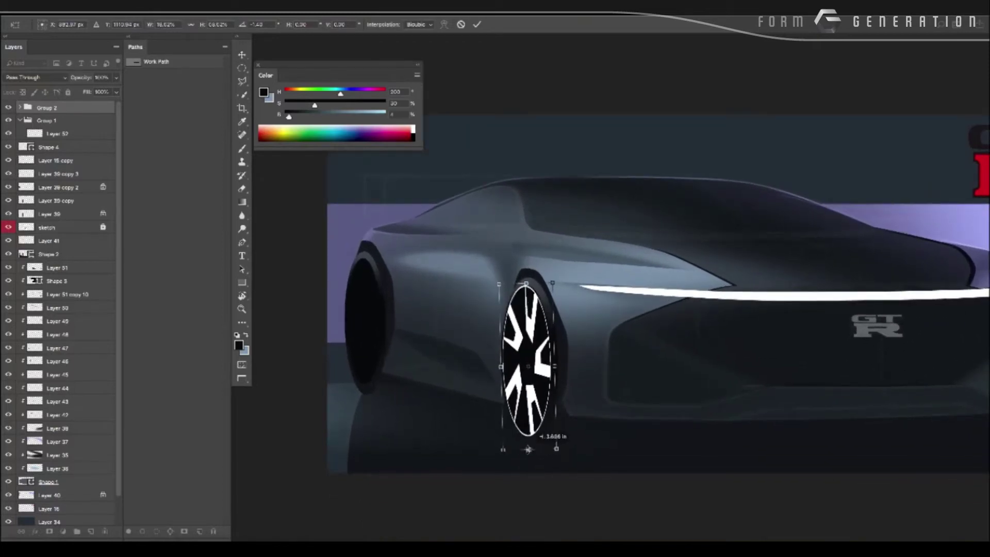
key(Return)
Start a fresh free transform on the placed front wheel group.
scroll(382, 312, down, 3)
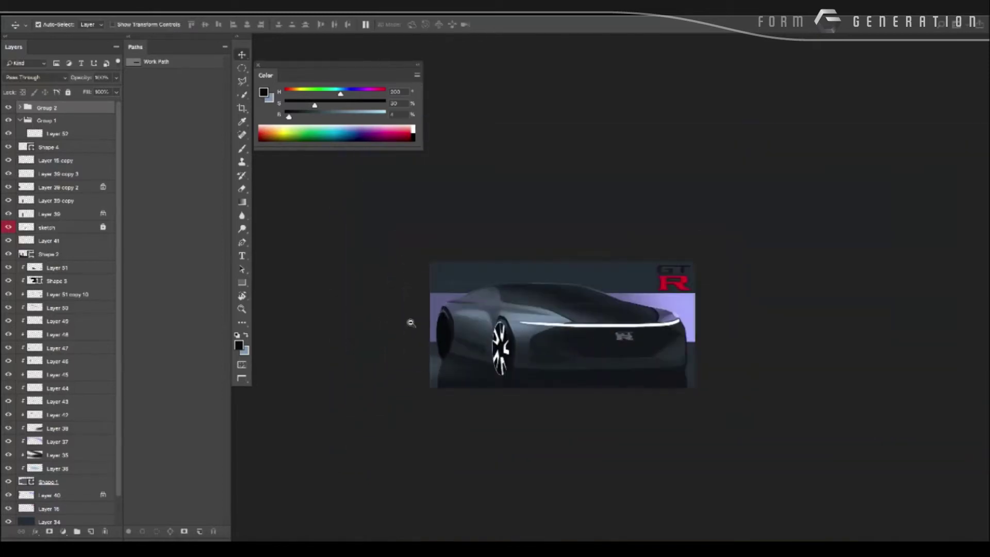
scroll(439, 336, up, 2)
scroll(438, 337, up, 1)
scroll(438, 336, up, 1)
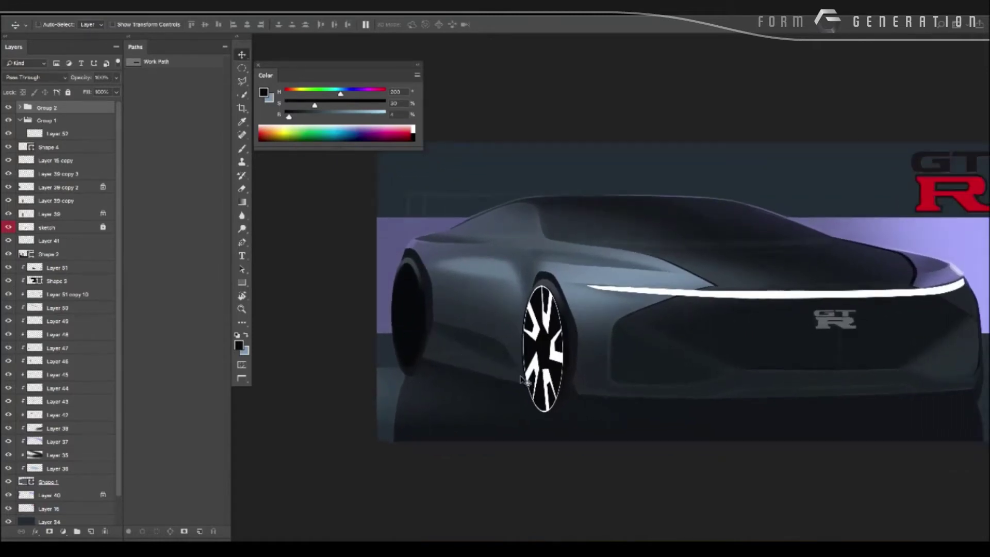
key(ctrl+t)
Duplicate the wheel group and fit the copy onto the rear wheel arch.
drag(536, 384, 417, 365)
key(Escape)
key(ctrl+j)
key(ctrl+t)
drag(541, 361, 423, 338)
scroll(392, 310, up, 2)
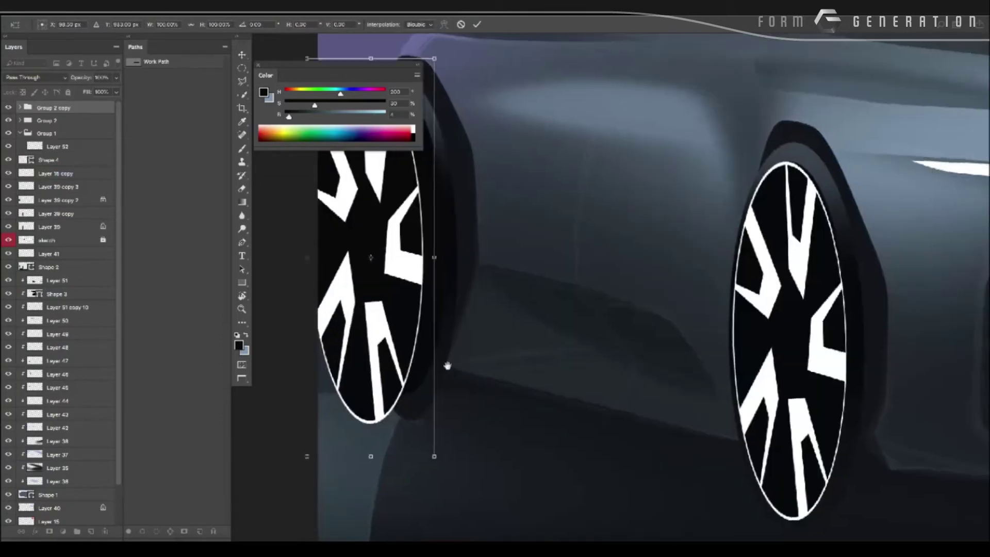
drag(390, 309, 461, 250)
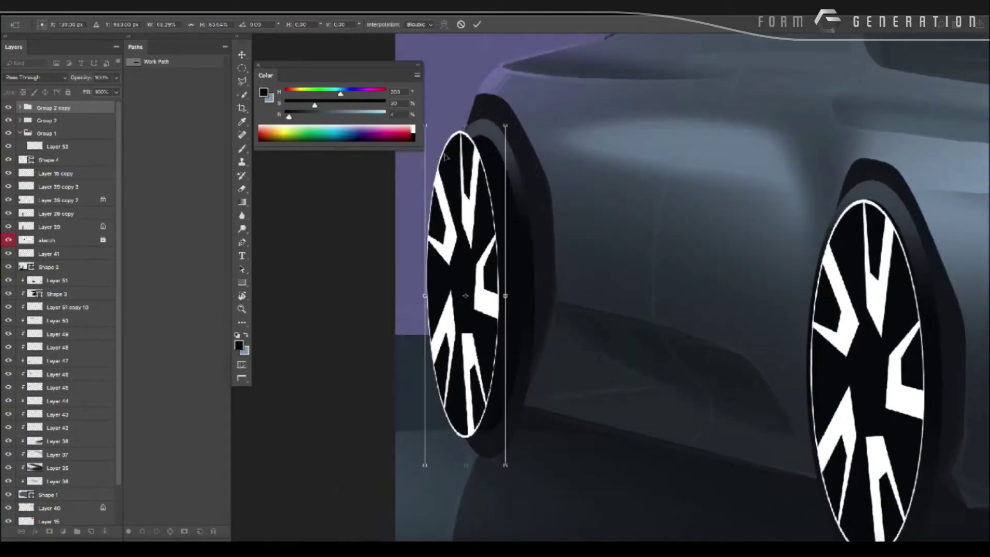
key(Return)
Lower the rear wheel to 50% opacity and fine-tune its width and position.
drag(88, 83, 75, 81)
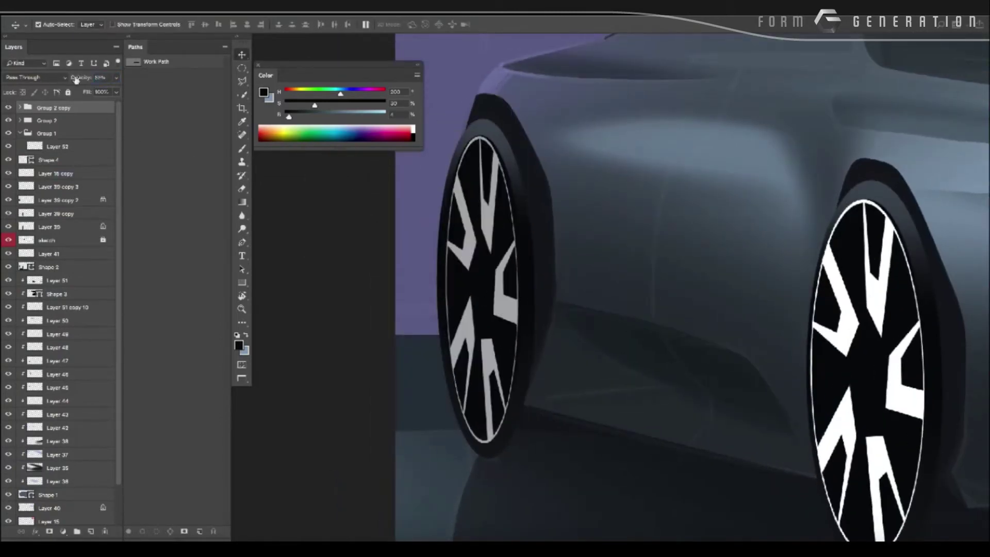
scroll(360, 237, down, 1)
key(ctrl+t)
drag(433, 287, 424, 287)
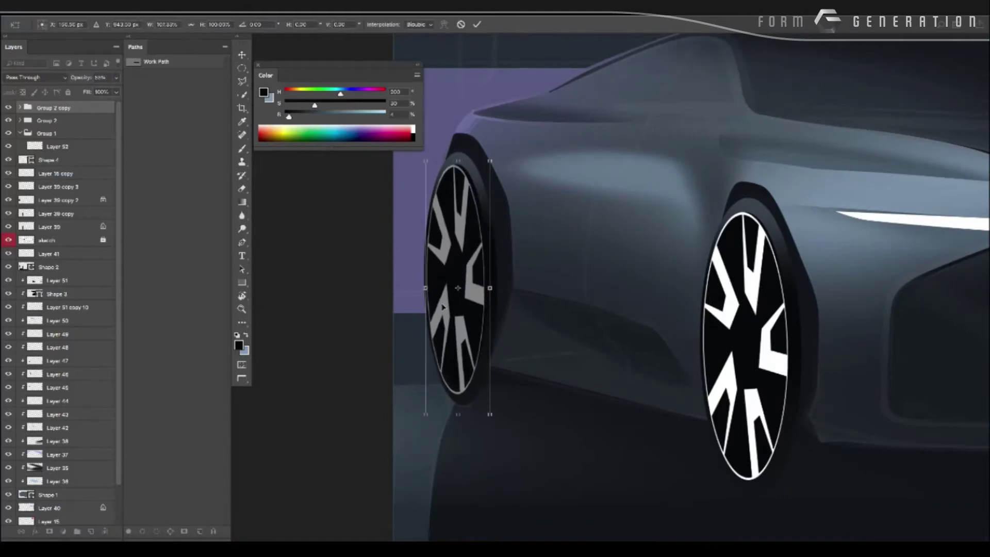
drag(453, 349, 456, 352)
key(Return)
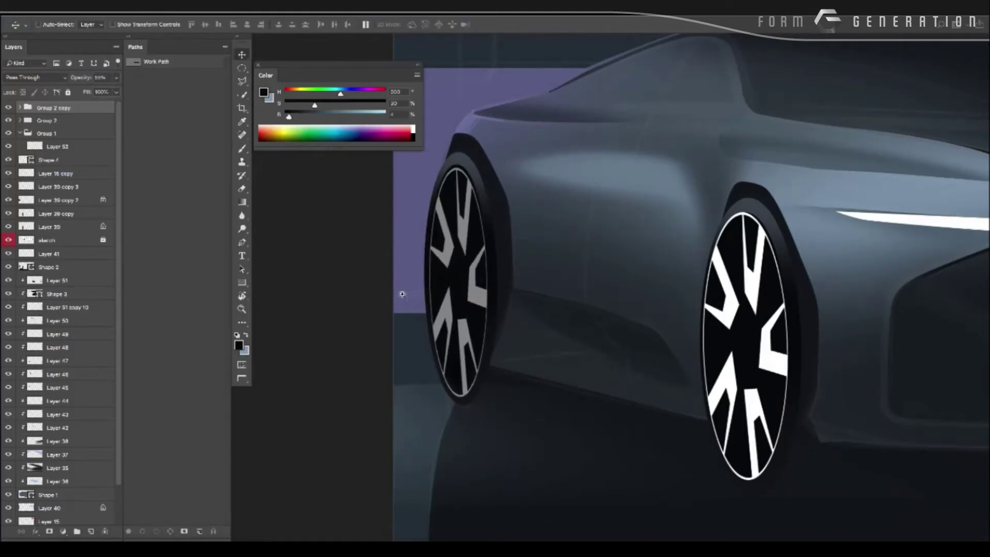
Zoom and pan so the car's front and wheels fill the workspace.
scroll(376, 289, down, 5)
scroll(361, 318, down, 2)
scroll(436, 347, up, 3)
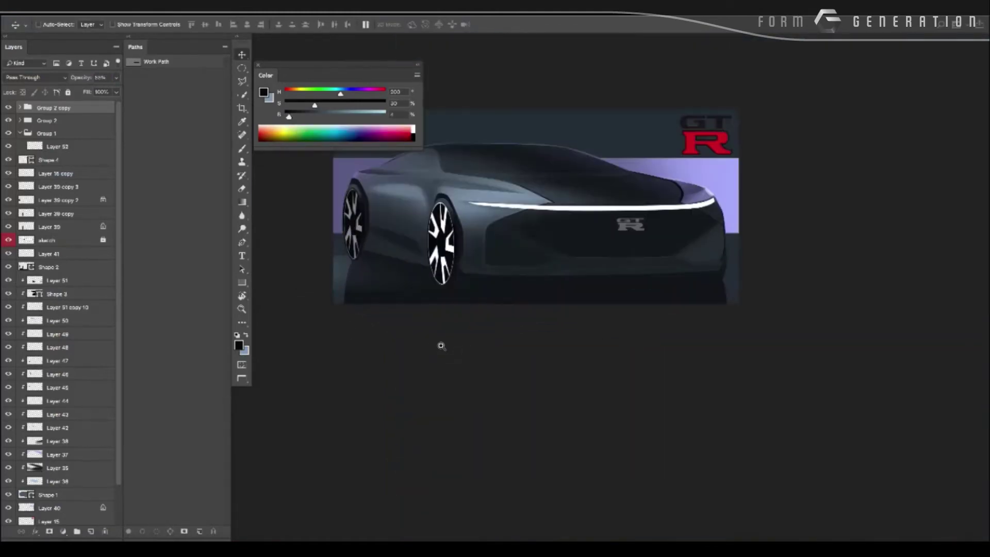
scroll(440, 343, up, 2)
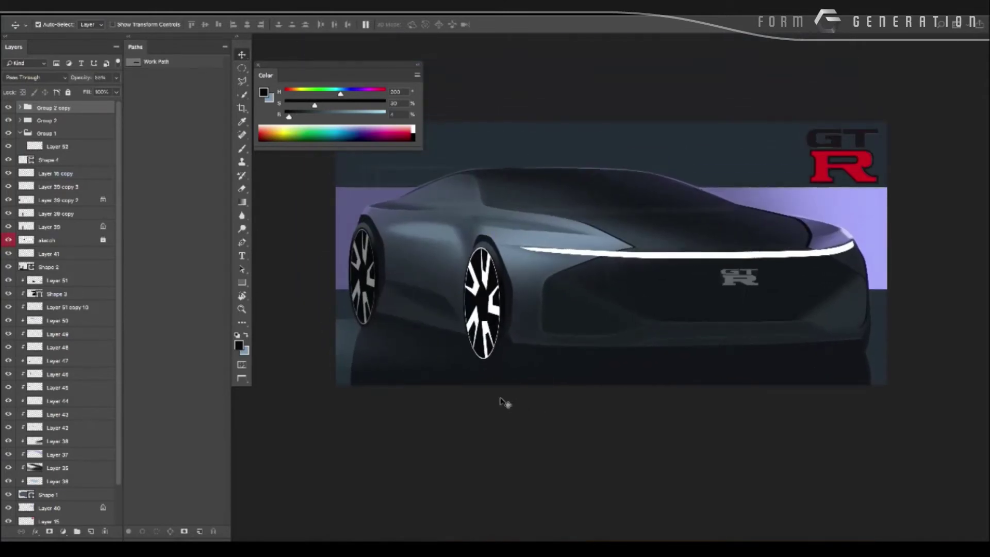
scroll(504, 400, up, 2)
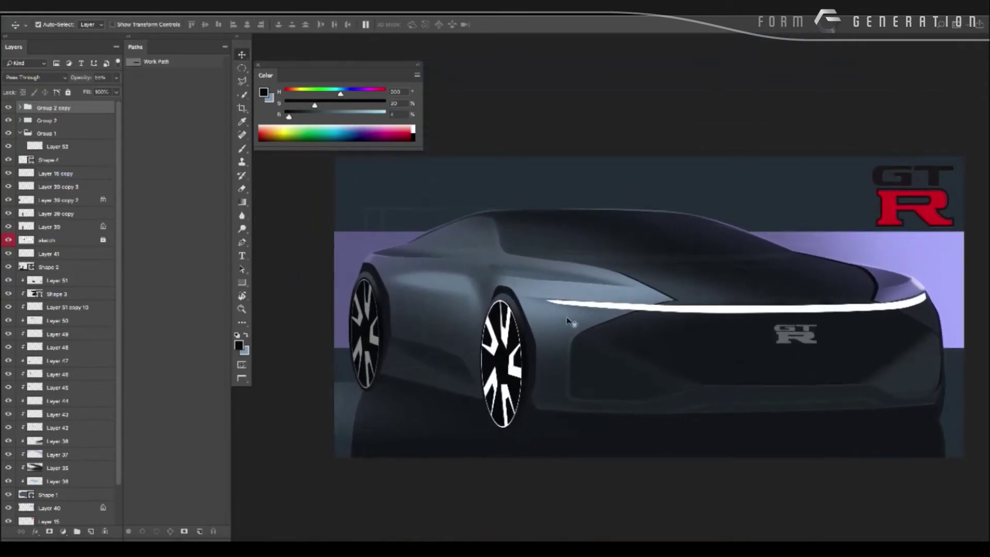
key(l)
drag(616, 335, 508, 345)
Add a new layer and pick a dark blue-grey paint colour sampled from the car body.
key(ctrl+shift+n)
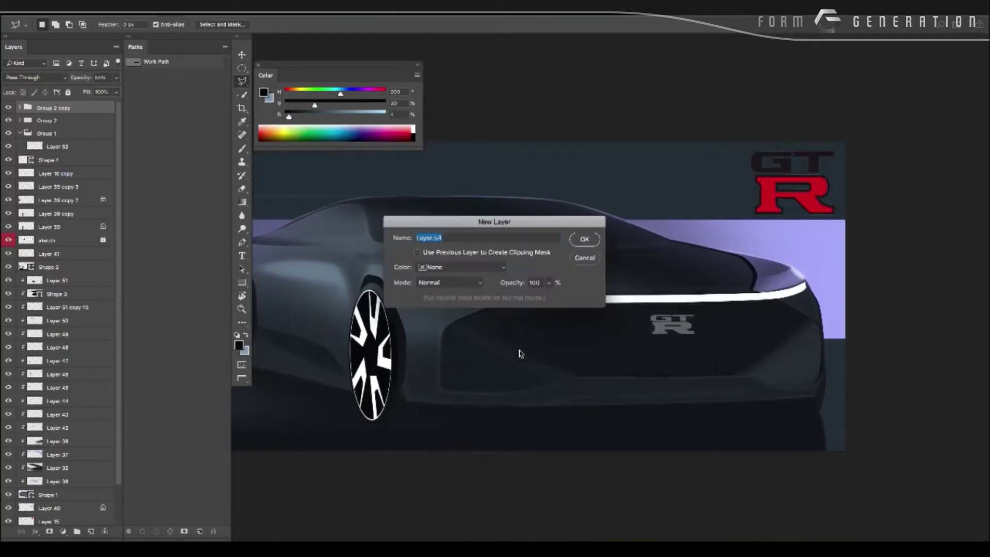
key(Return)
key(b)
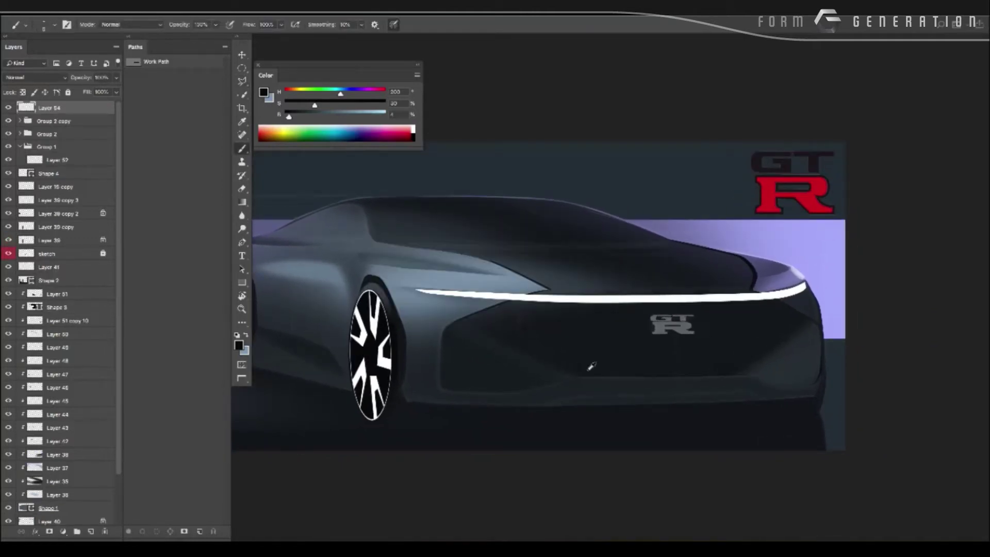
alt+click(747, 285)
drag(588, 270, 627, 283)
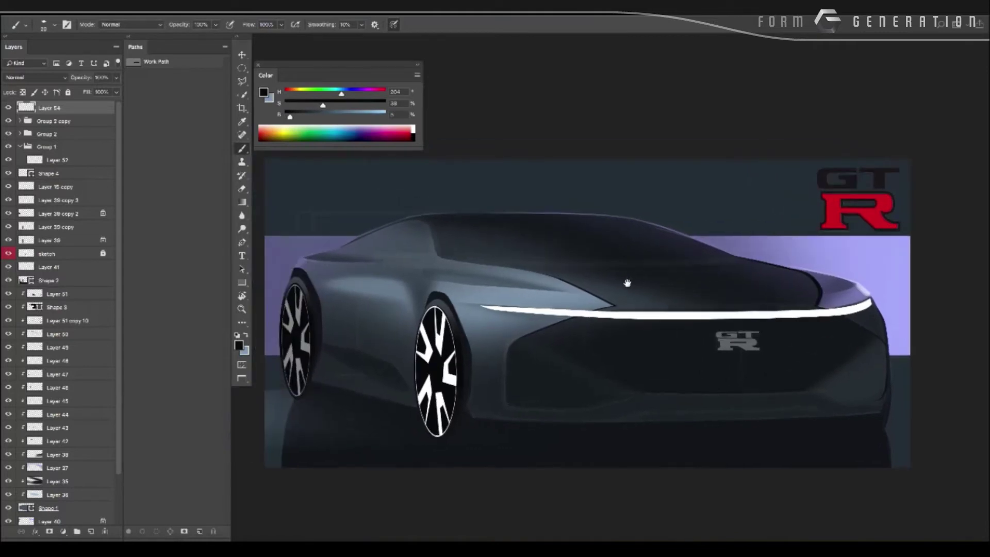
click(239, 343)
mouse_move(691, 475)
mouse_down()
mouse_move(691, 452)
mouse_move(697, 473)
mouse_up()
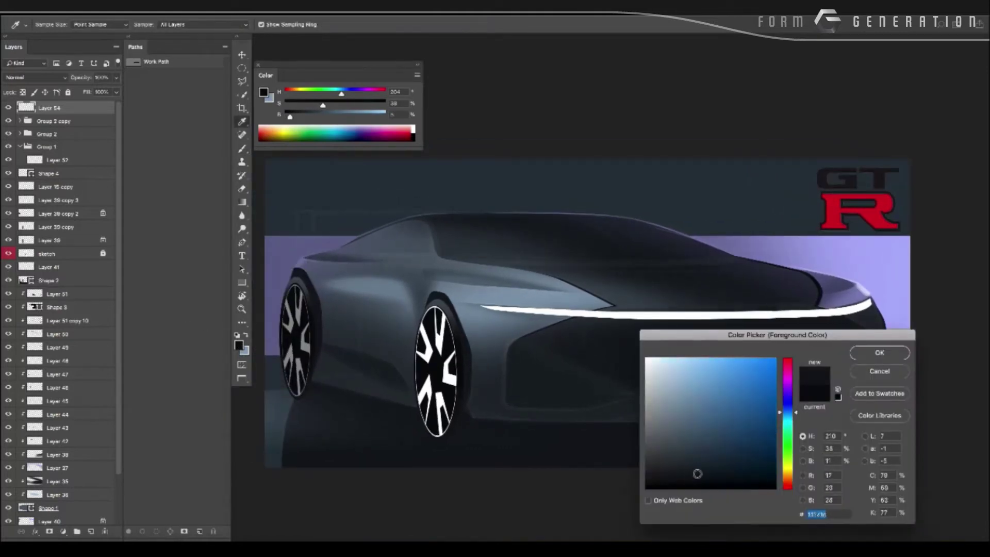
key(Return)
Darken the paint colour further and set an airbrush-style brush of about 120 px.
key(b)
right_click(591, 273)
key(Escape)
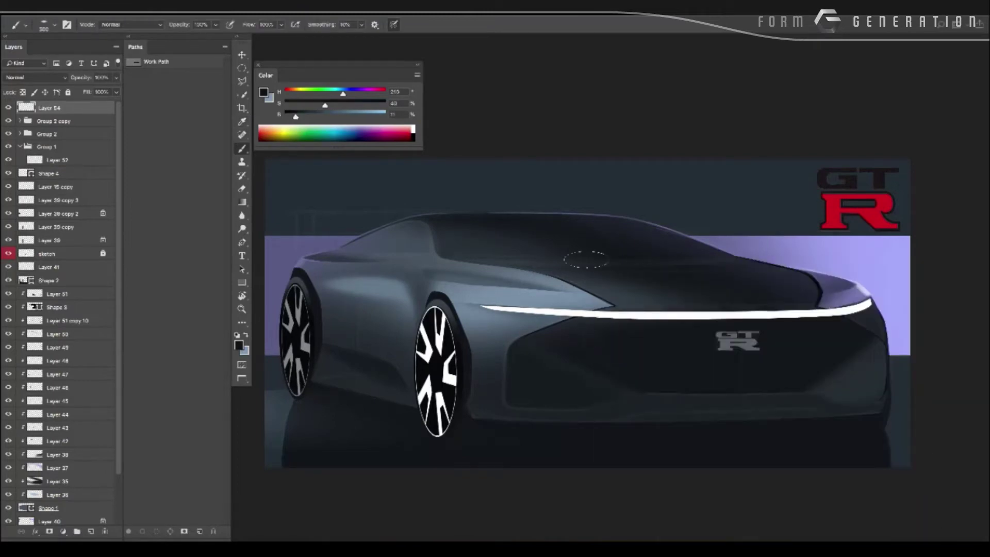
key(bracketright)
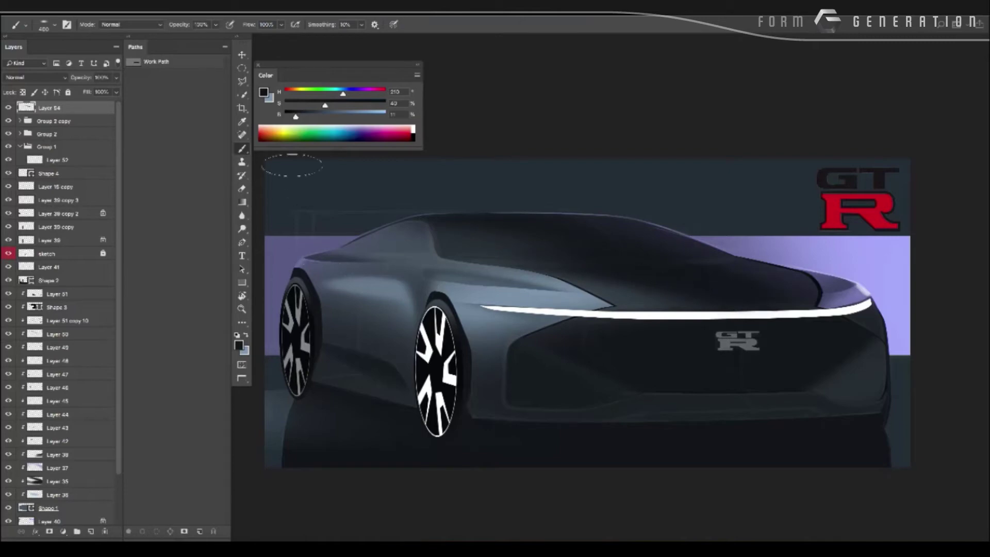
drag(296, 116, 290, 116)
key(bracketleft)
key(bracketleft)
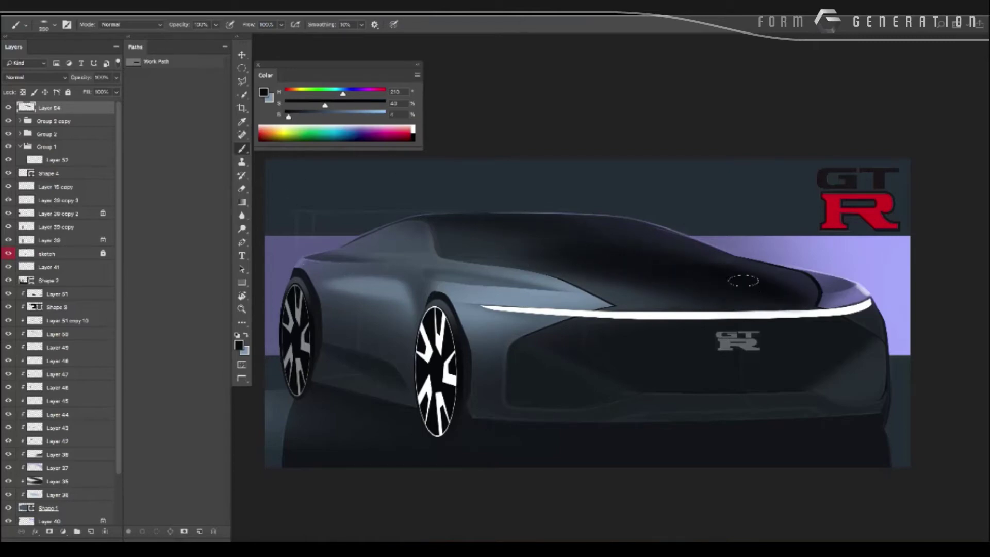
right_click(593, 268)
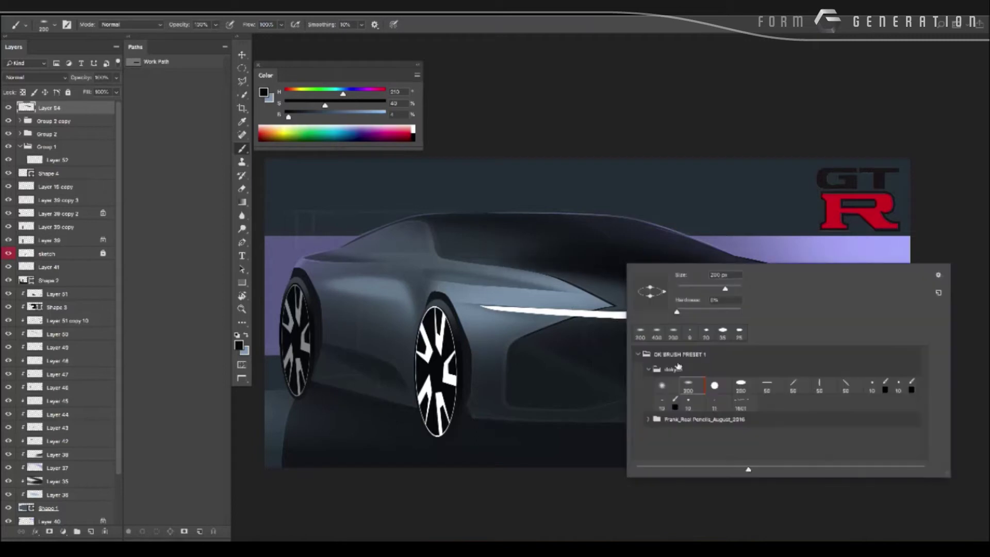
key(Escape)
click(230, 24)
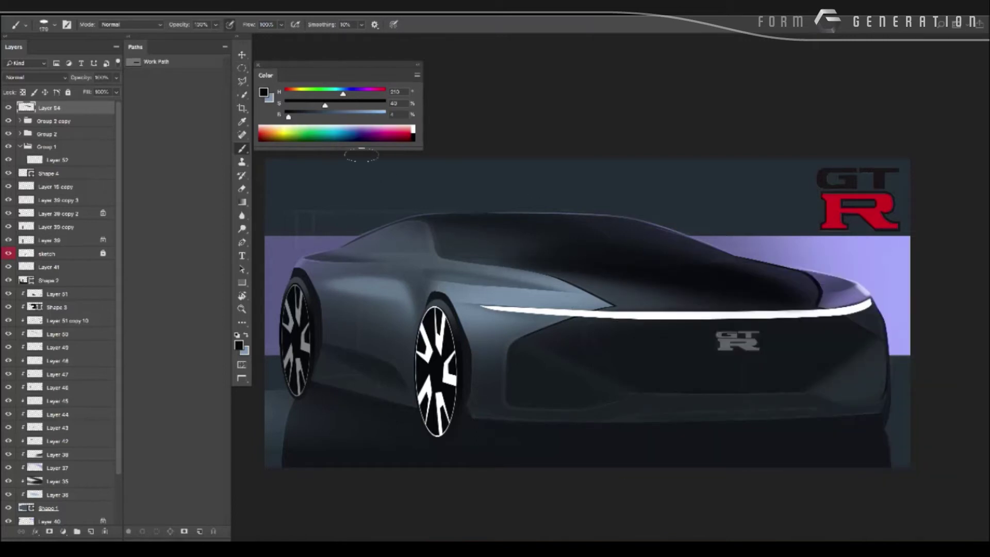
key(bracketright)
key(bracketleft)
key(bracketleft)
key(bracketleft)
drag(465, 258, 494, 271)
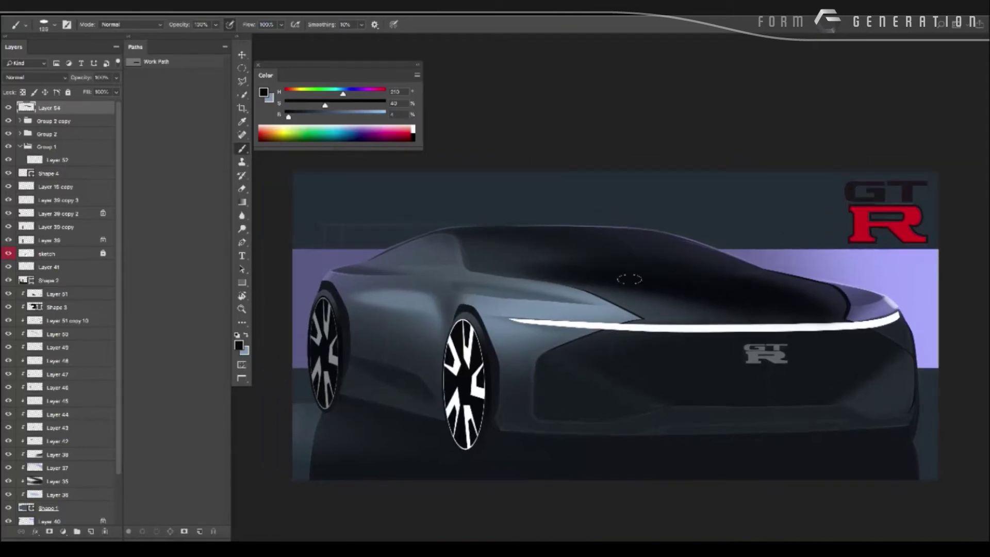
Set the eraser size to 50 px and create a new blank white document.
key(e)
right_click(580, 256)
click(572, 252)
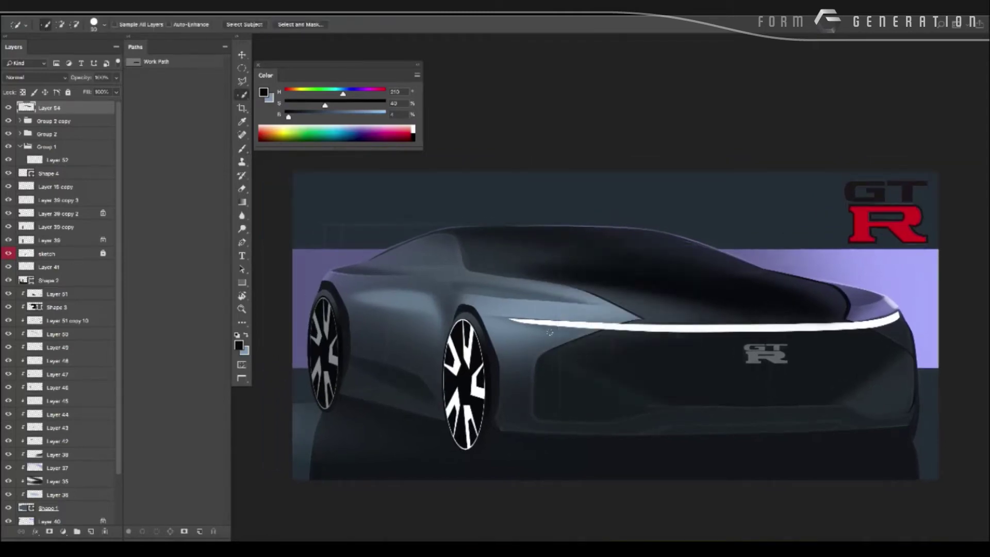
key(Escape)
right_click(570, 252)
double_click(669, 260)
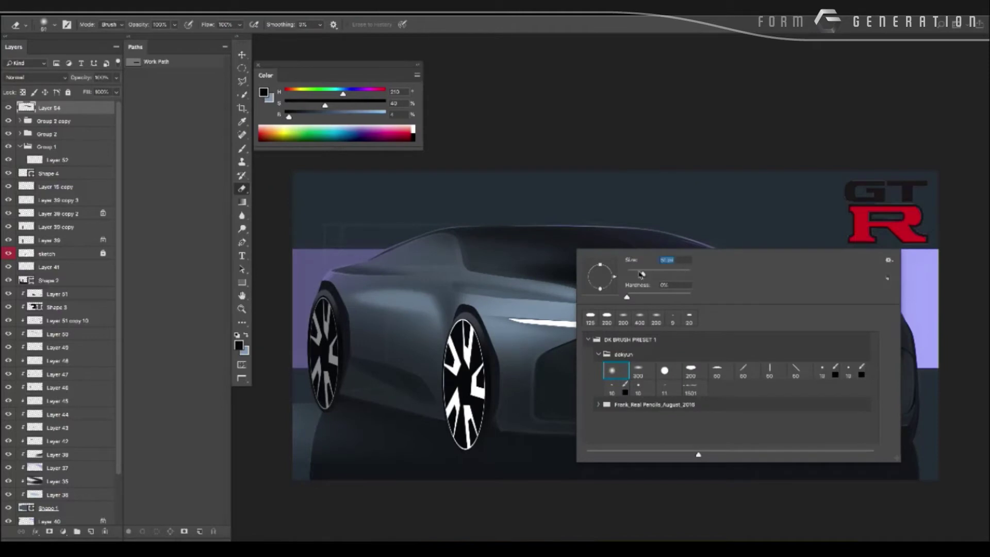
text(50)
key(Return)
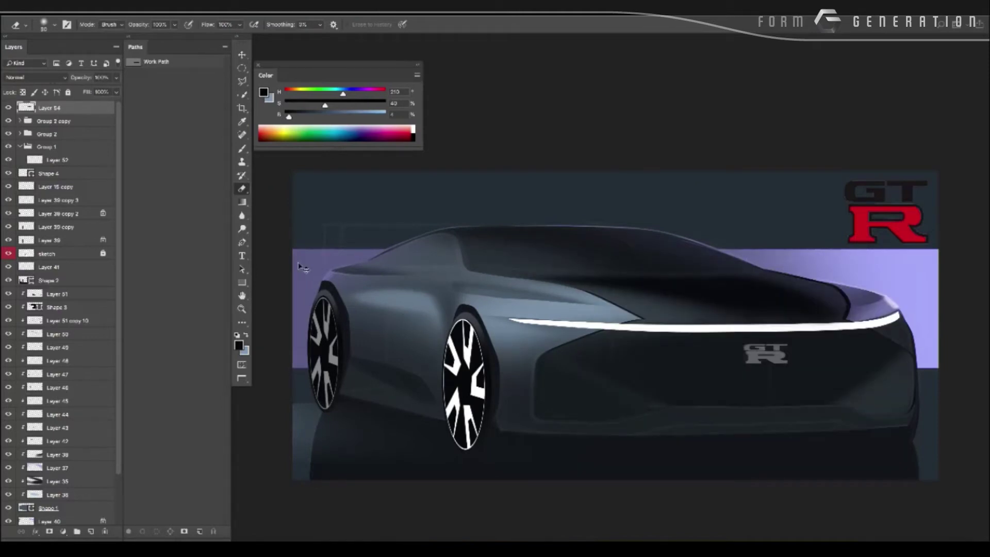
key(ctrl+n)
key(Return)
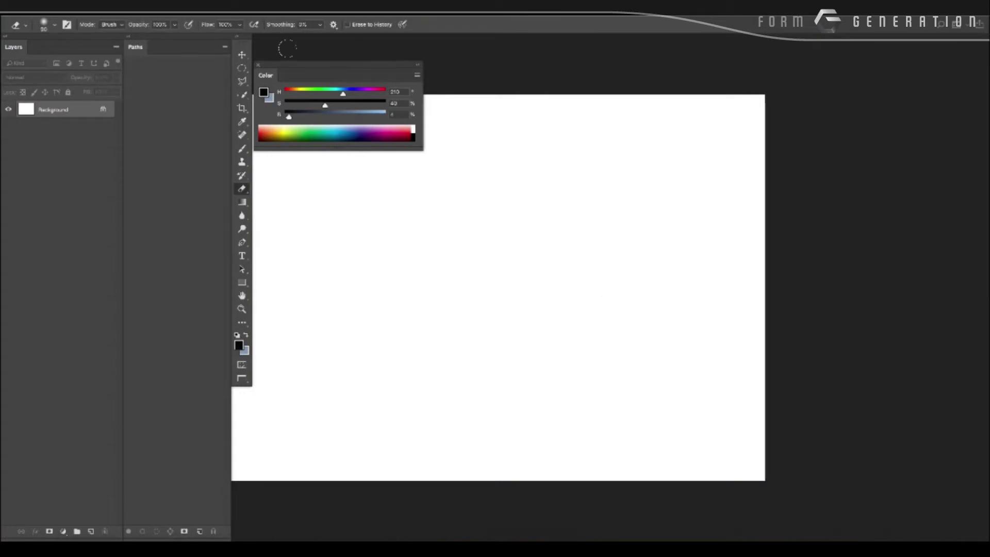
Return to the car rendering, add a new layer and paint a soft dark stroke above the roof.
key(f)
key(f)
click(636, 55)
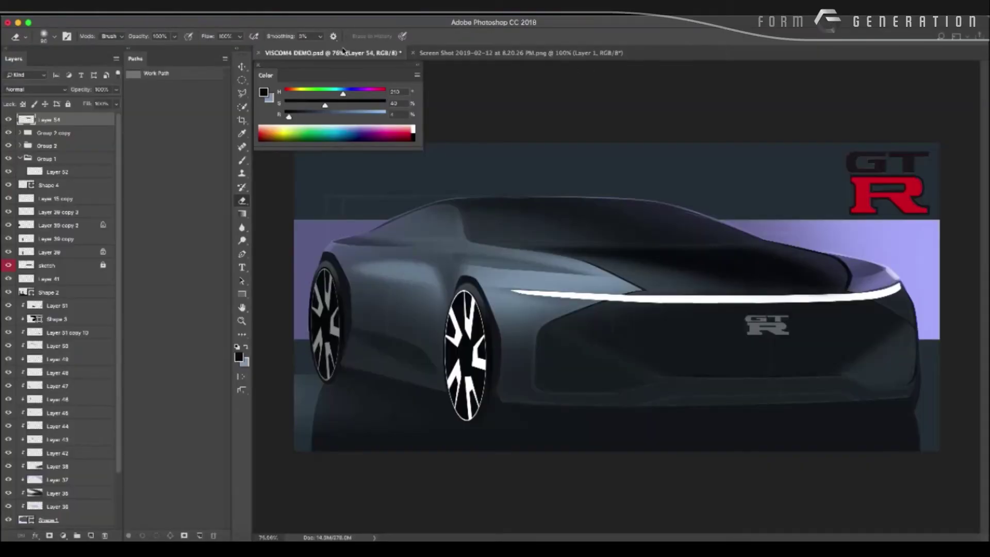
key(ctrl+n)
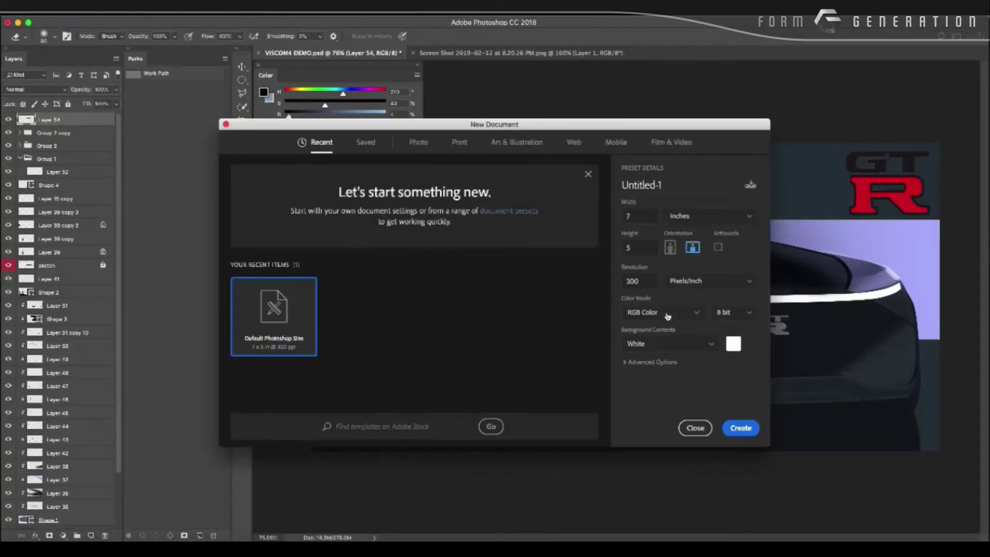
key(Escape)
key(ctrl+shift+n)
key(Return)
key(b)
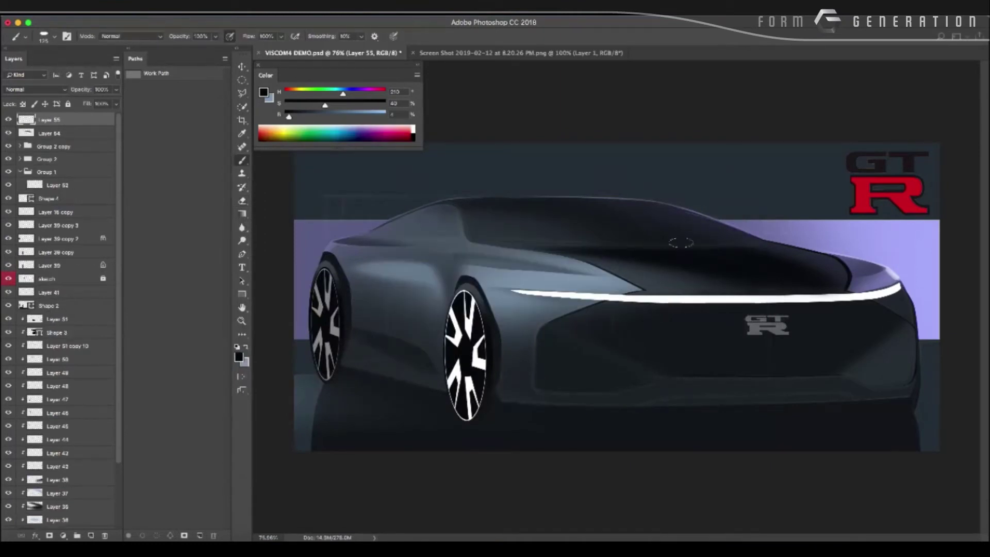
drag(464, 190, 567, 190)
Choose a 300 px elongated flat brush and lasso a selection along the roof.
key(bracketright)
key(bracketright)
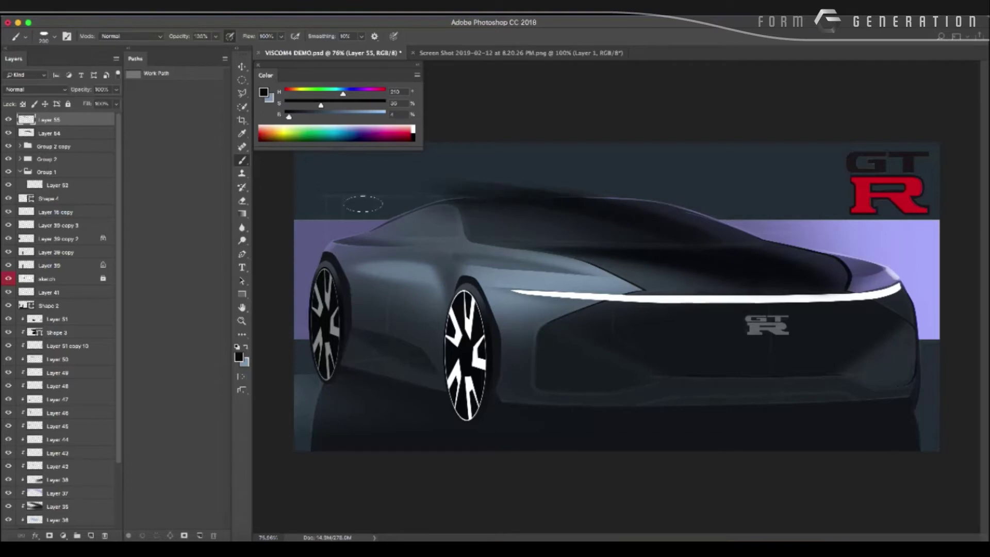
right_click(542, 258)
double_click(610, 364)
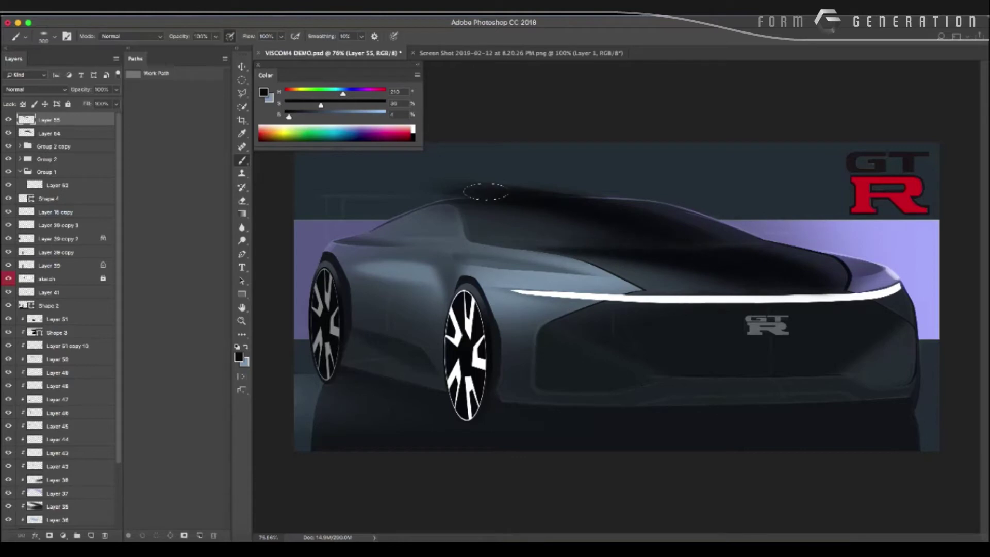
key(bracketright)
key(bracketright)
key(bracketright)
key(l)
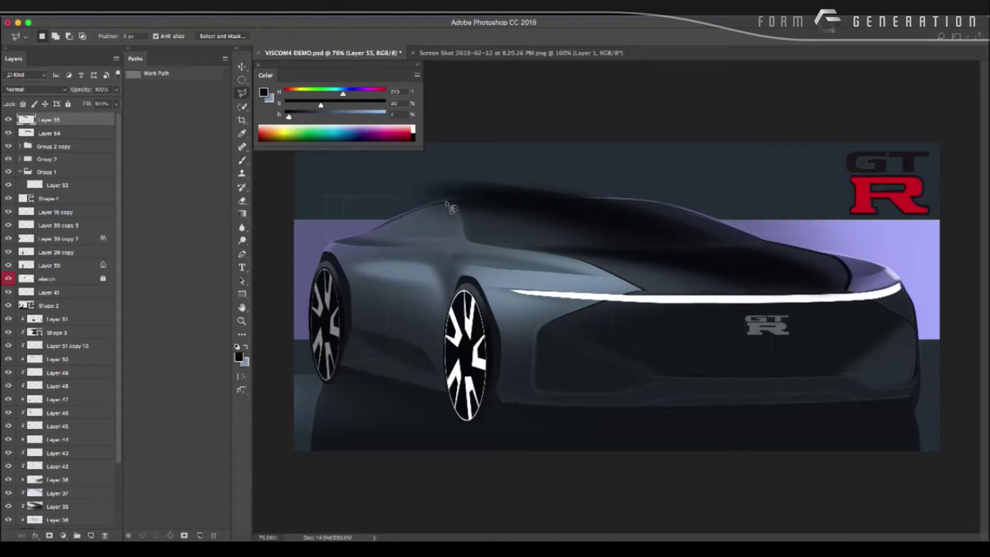
drag(436, 202, 625, 207)
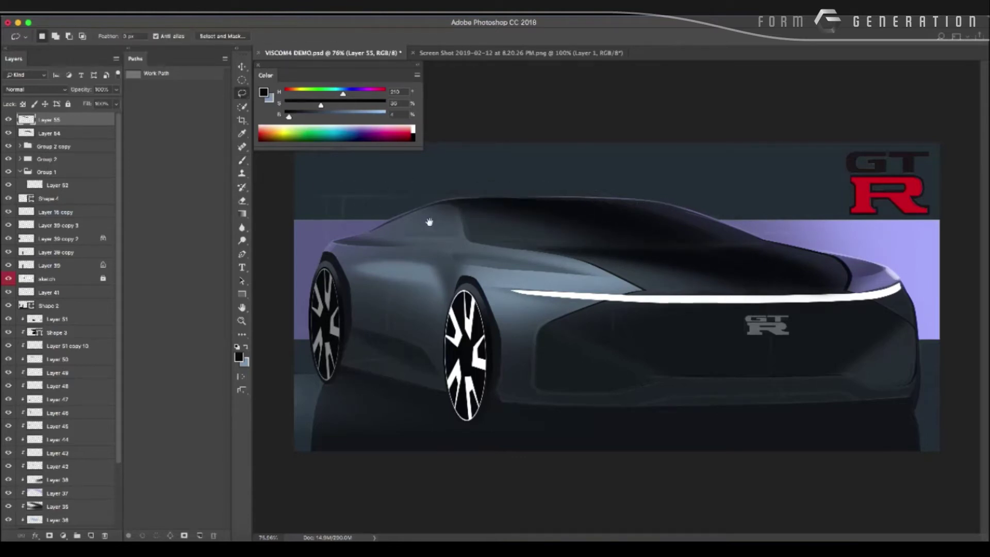
key(ctrl+minus)
key(ctrl+minus)
key(ctrl+minus)
key(ctrl+plus)
key(ctrl+plus)
key(ctrl+plus)
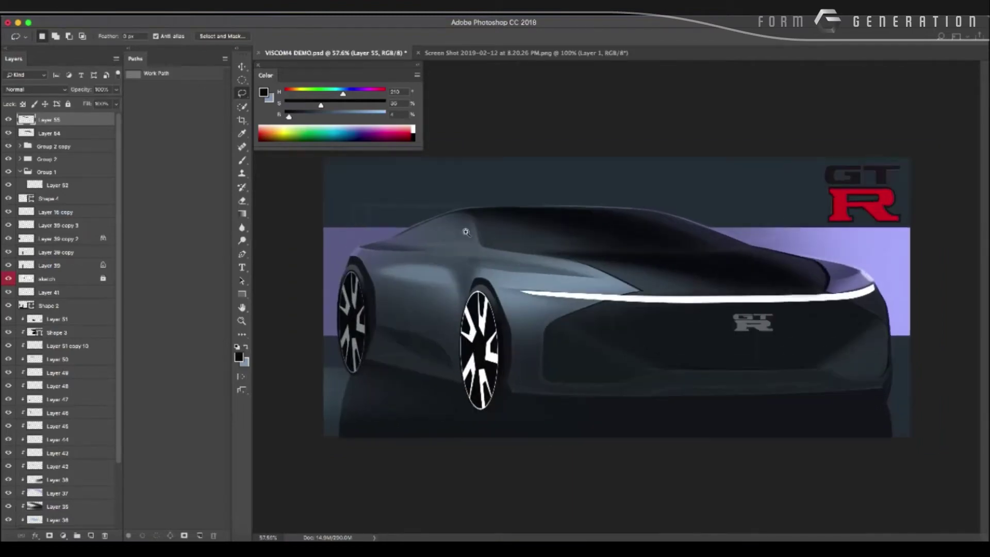
On another new layer, paint dark over the front GT-R badge.
key(ctrl+shift+n)
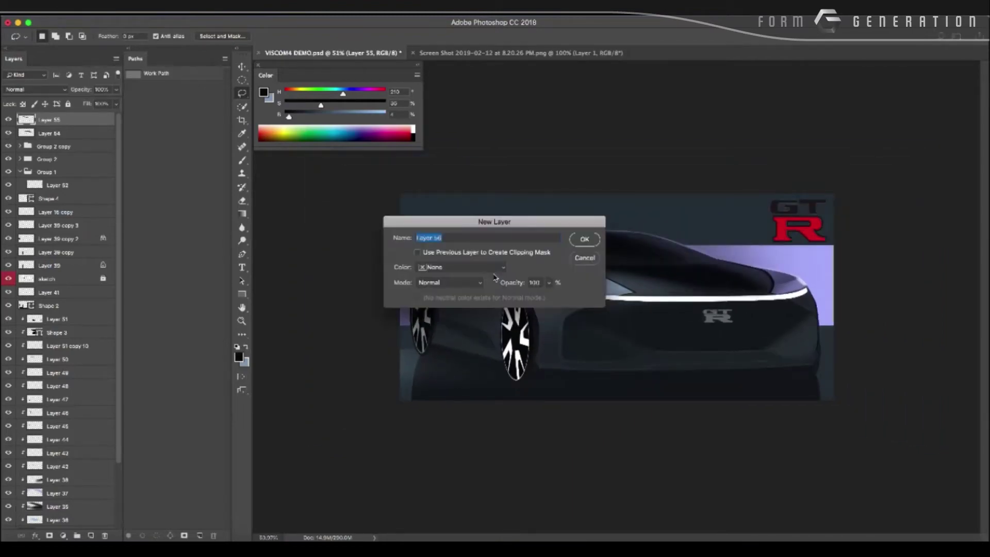
key(Return)
key(b)
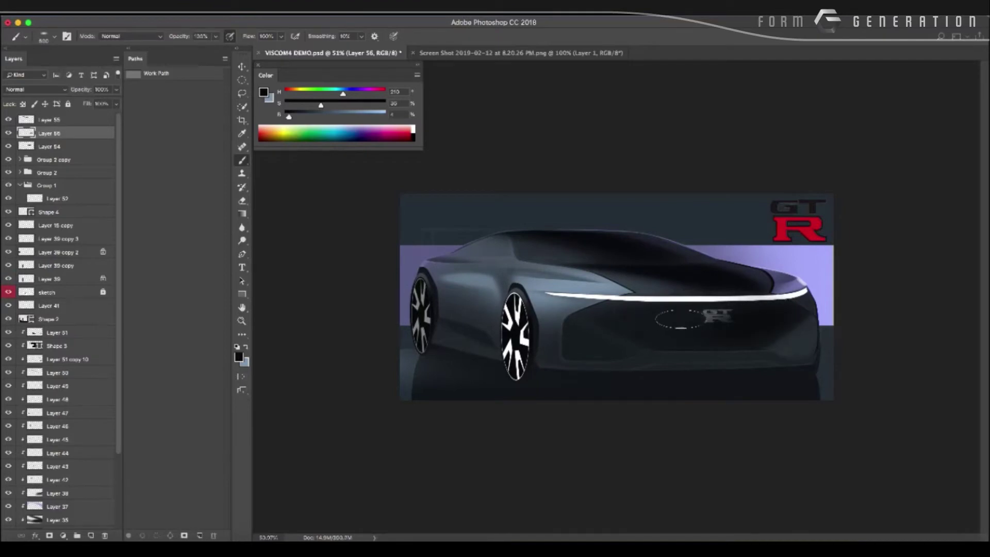
drag(679, 318, 629, 306)
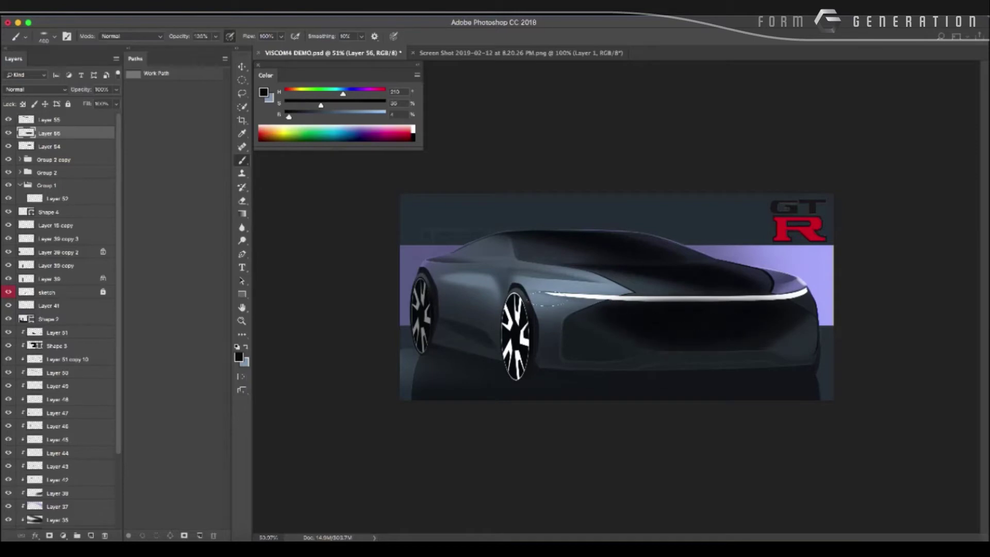
scroll(387, 334, down, 3)
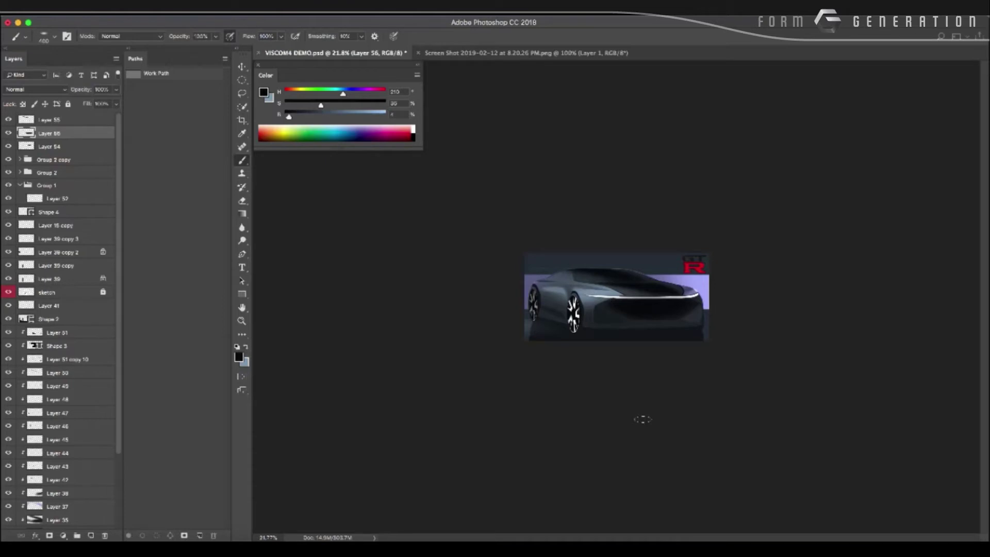
Check the brush transfer settings, keeping opacity driven by pen pressure, then close the panels.
scroll(578, 313, up, 3)
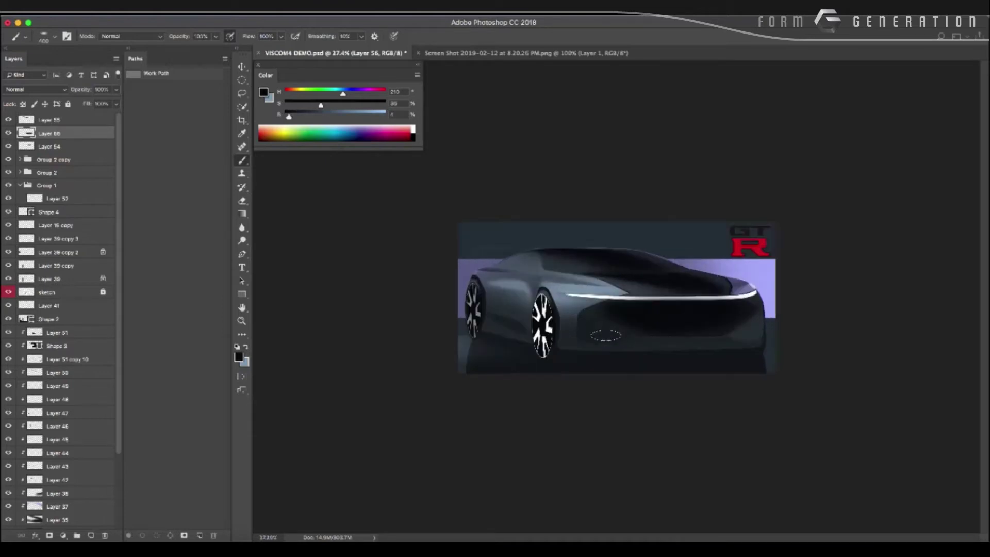
key(Tab)
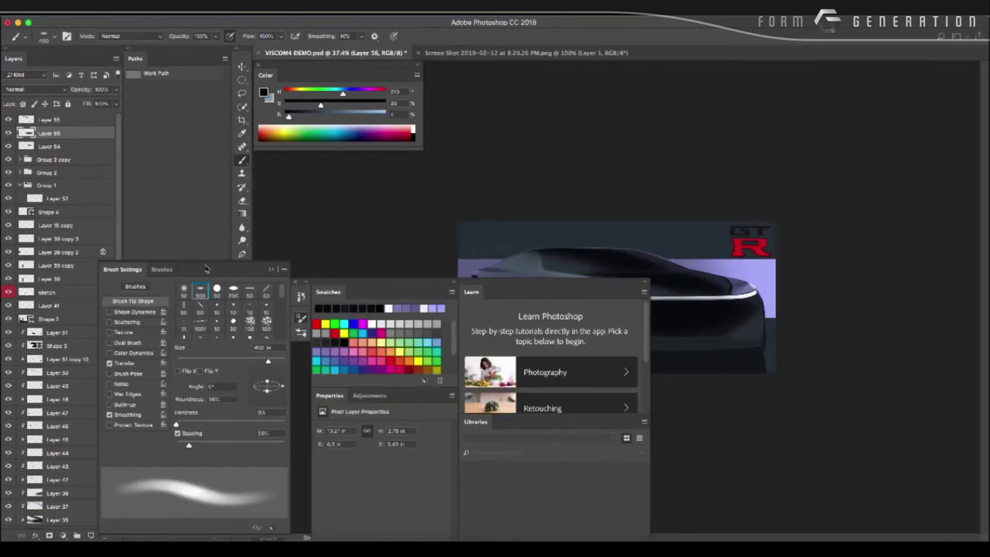
drag(206, 269, 637, 208)
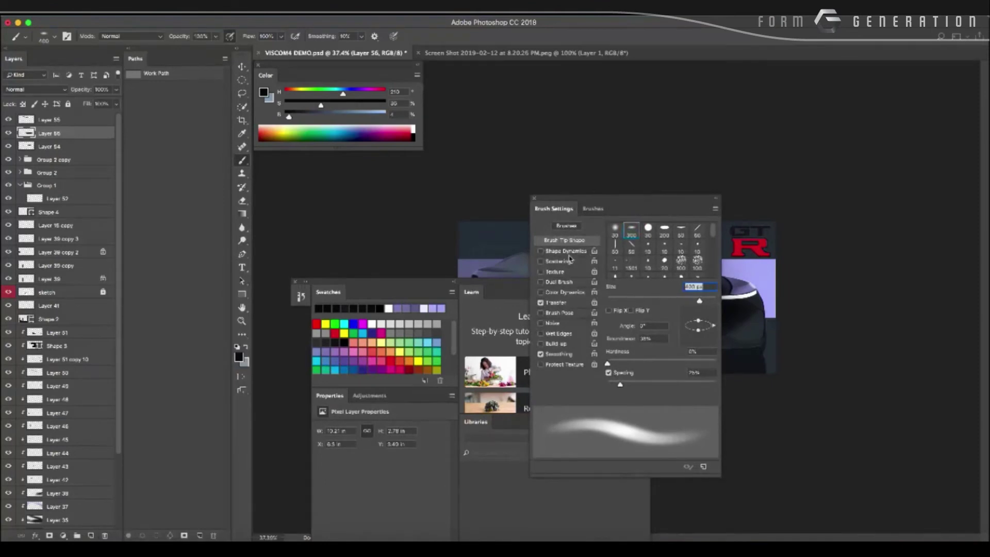
click(557, 302)
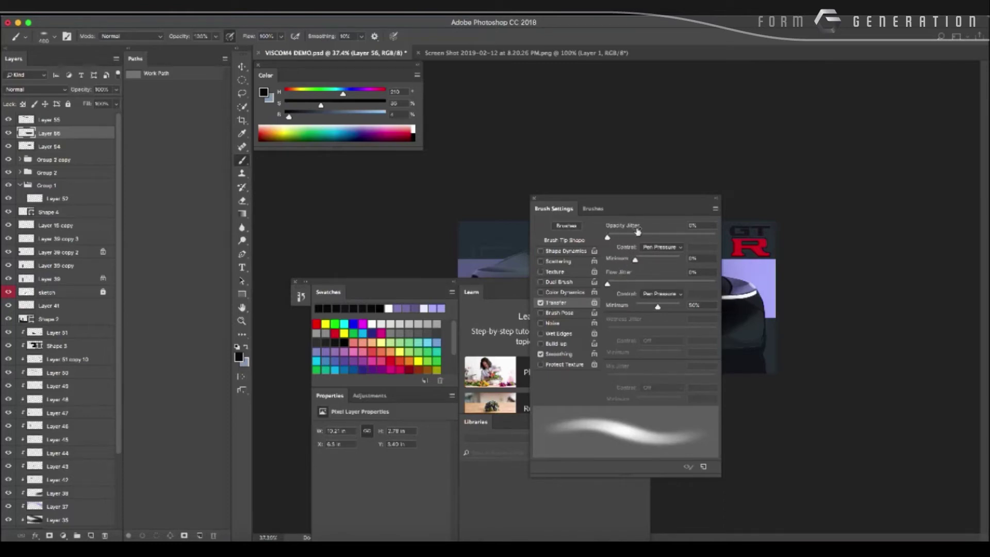
click(648, 247)
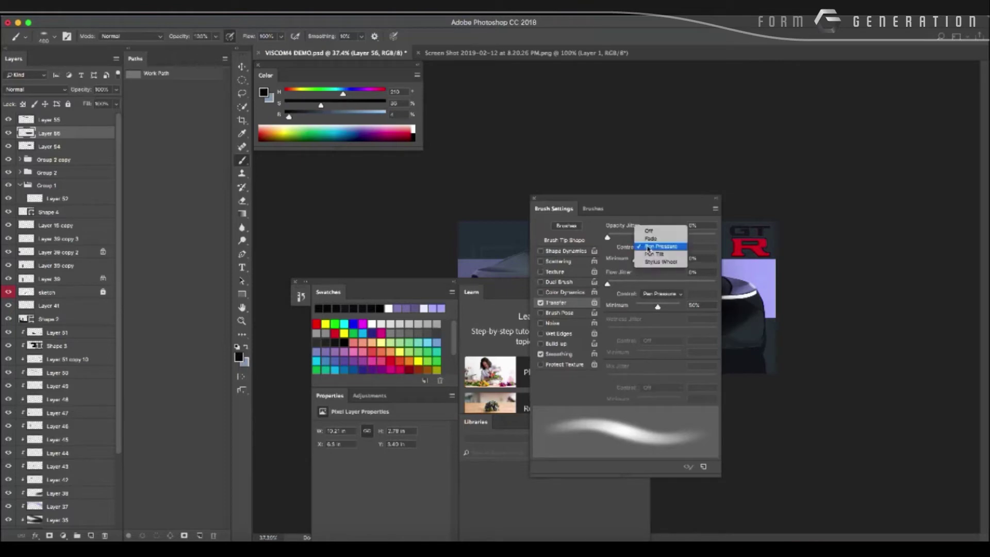
click(657, 293)
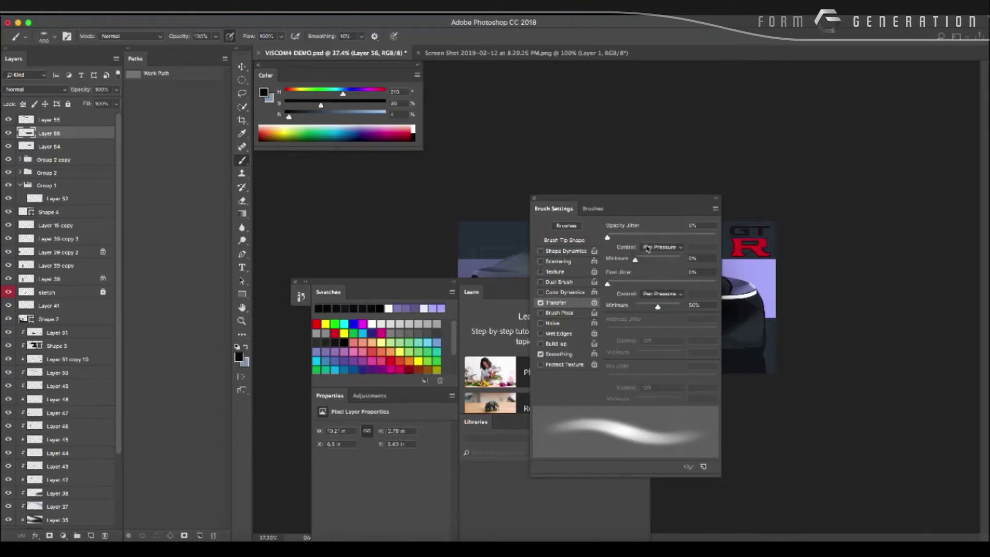
click(647, 249)
click(533, 199)
click(297, 281)
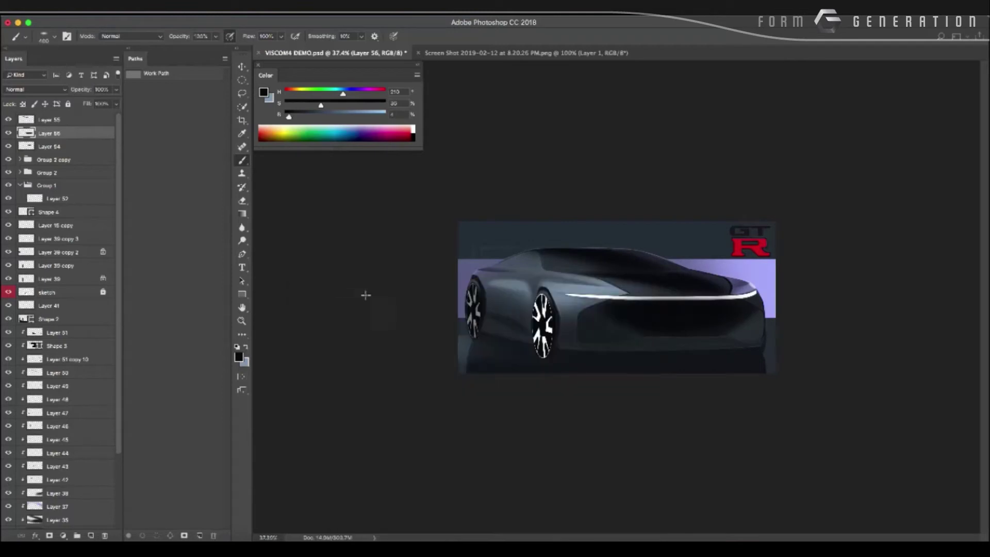
Rotate the view to tilt the car and bring Shape 4 to the top of the stack.
scroll(448, 296, down, 3)
scroll(448, 299, up, 4)
scroll(442, 305, up, 1)
scroll(443, 305, up, 2)
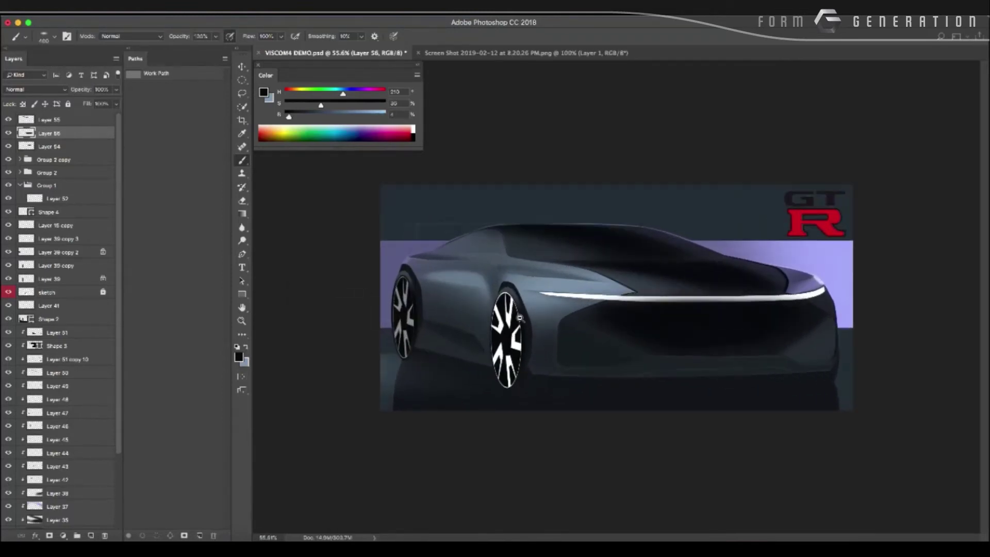
key(r)
mouse_move(442, 305)
mouse_down()
mouse_move(478, 420)
mouse_move(691, 454)
mouse_up()
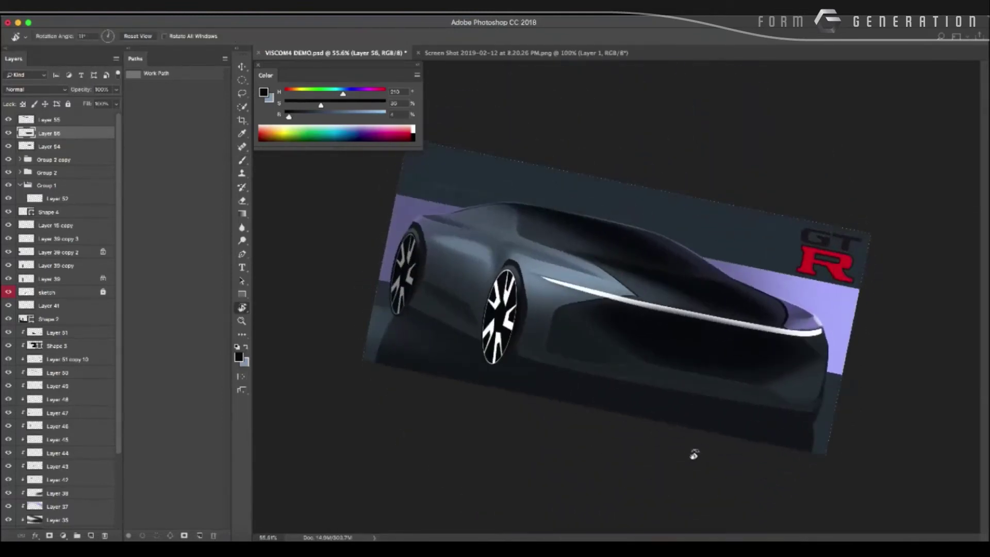
key(v)
click(579, 292)
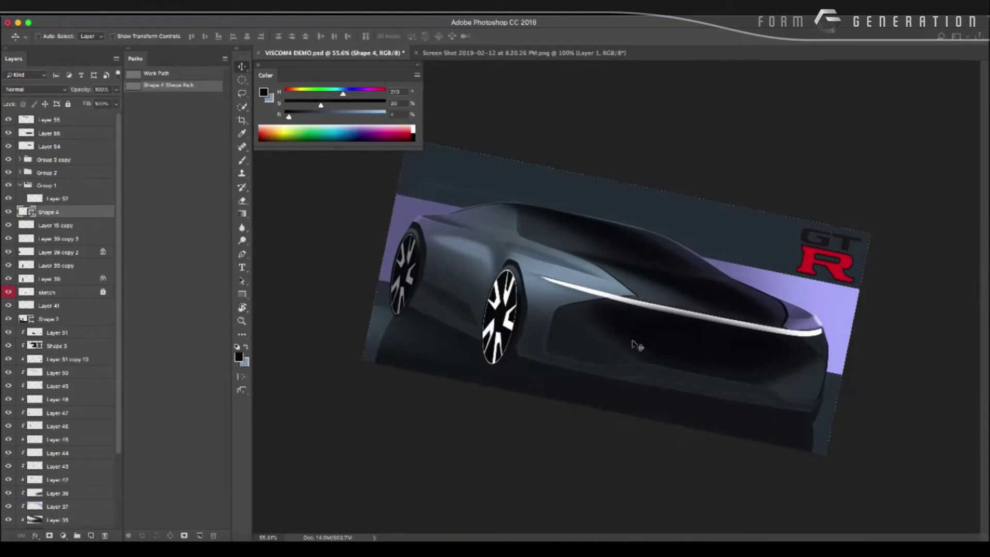
key(ctrl+shift+bracketright)
Select Layer 56 and add a new empty Layer 57 above it.
scroll(419, 282, down, 5)
scroll(432, 282, up, 7)
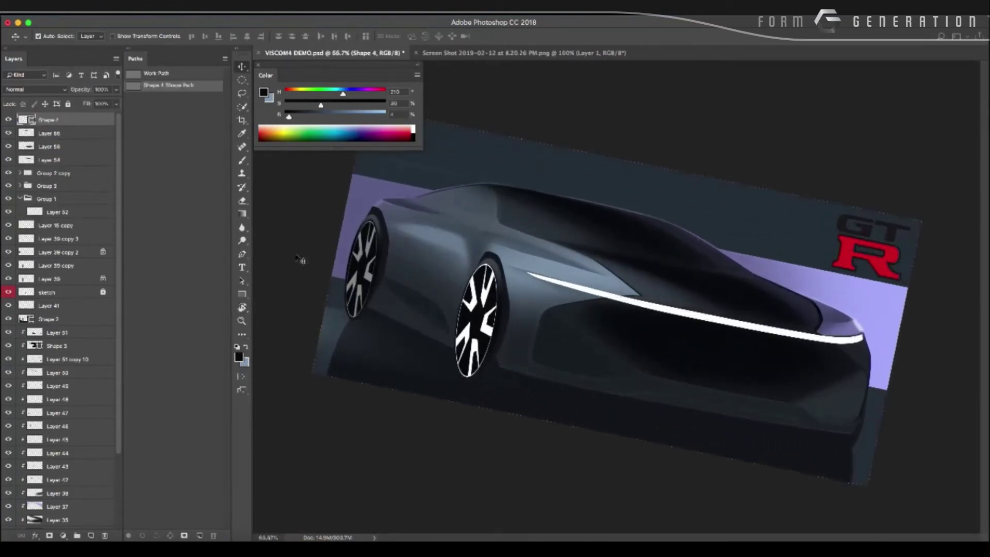
right_click(741, 350)
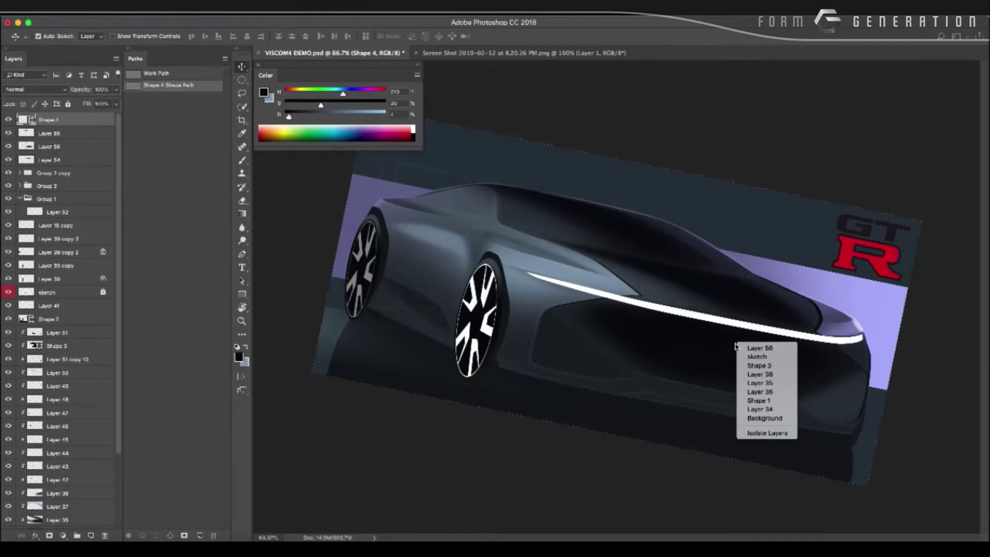
click(757, 369)
scroll(561, 268, down, 5)
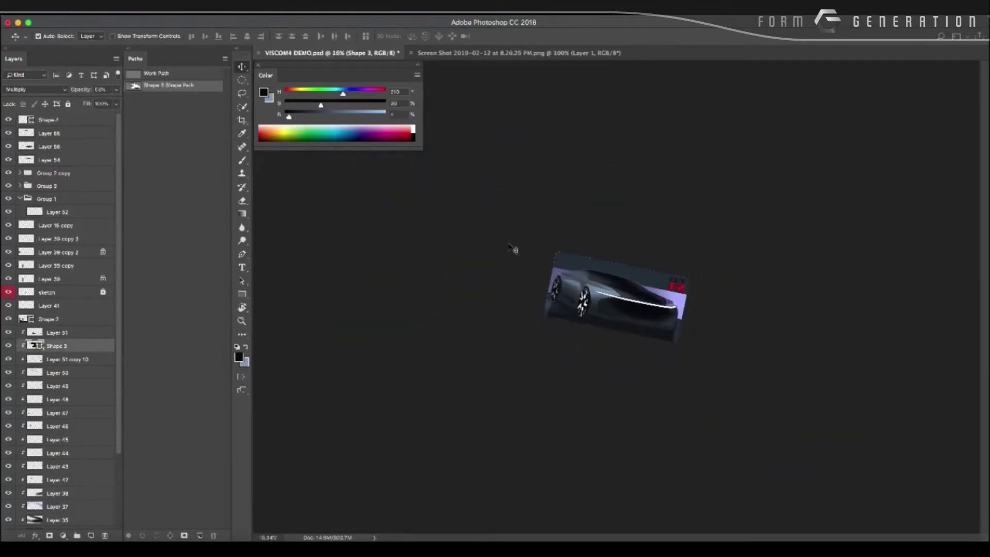
scroll(516, 248, up, 4)
click(611, 334)
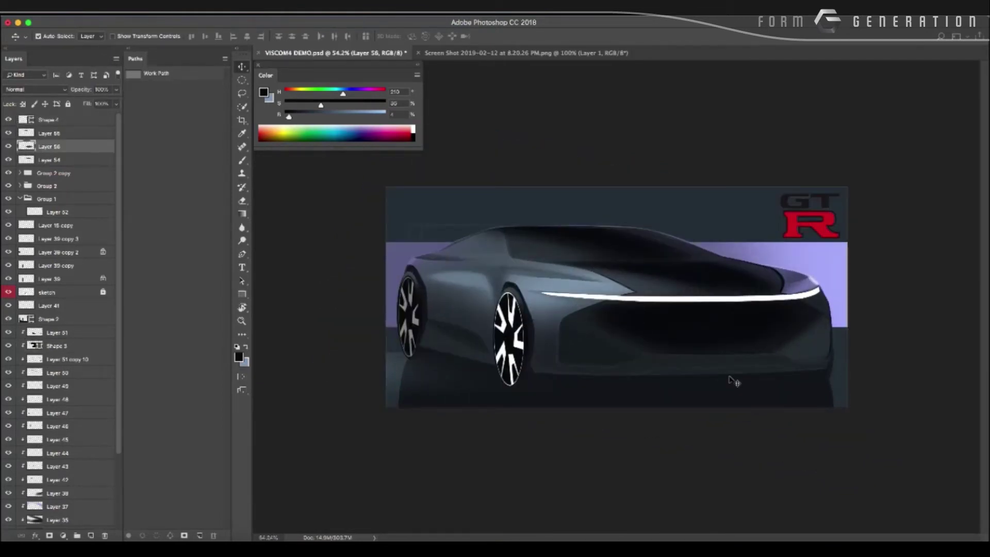
key(ctrl+shift+n)
key(Return)
Paint a faint blue-grey stroke across the front grille with a soft brush.
key(b)
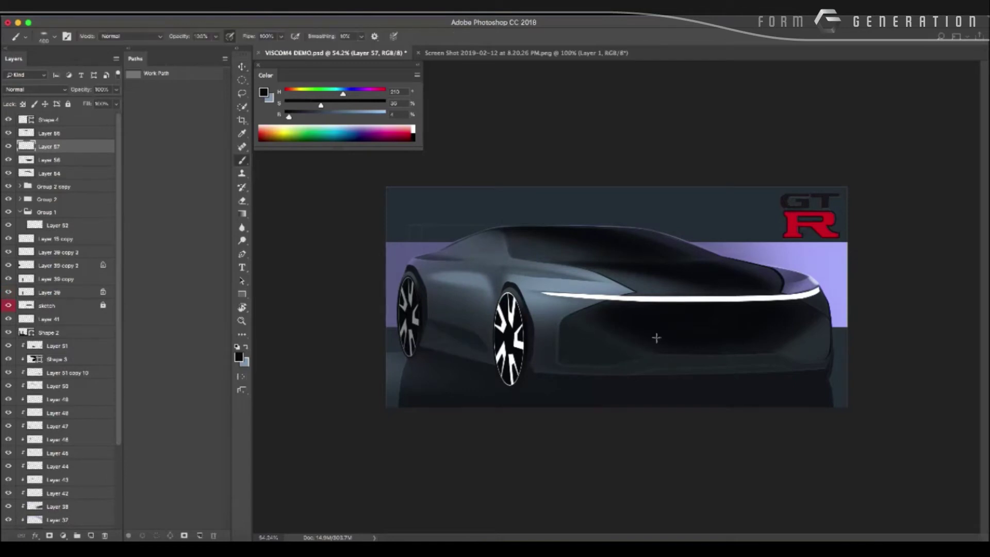
alt+click(590, 347)
right_click(653, 336)
double_click(732, 453)
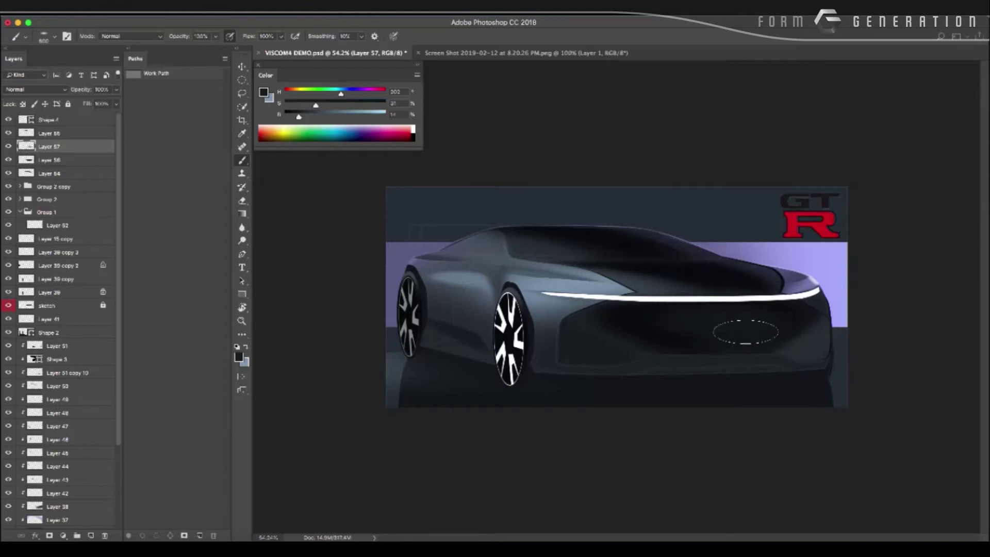
drag(756, 326, 668, 321)
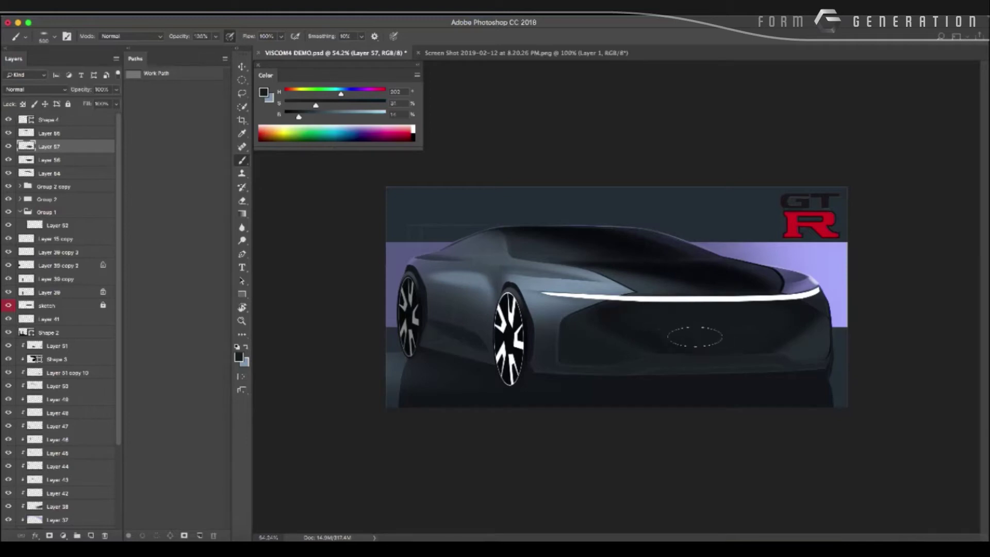
Make Layer 54 active, sample a near-black blue, and reframe the car.
scroll(609, 344, down, 3)
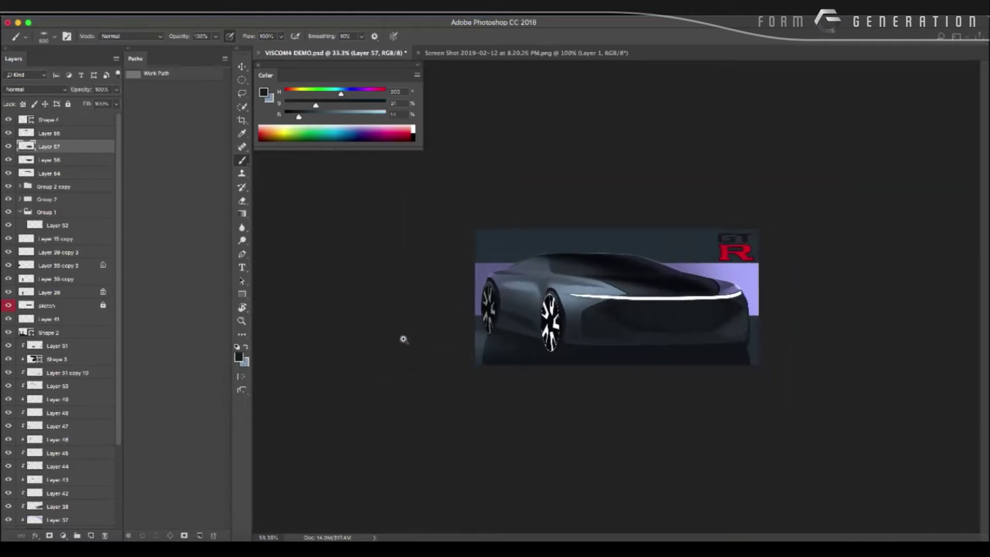
scroll(614, 319, up, 5)
key(alt+bracketleft)
key(alt+bracketleft)
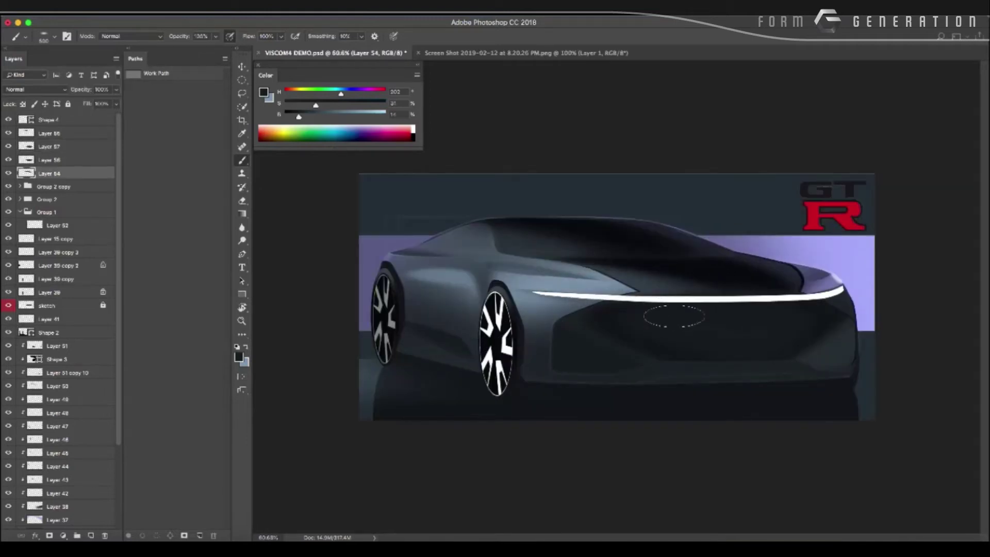
alt+click(688, 266)
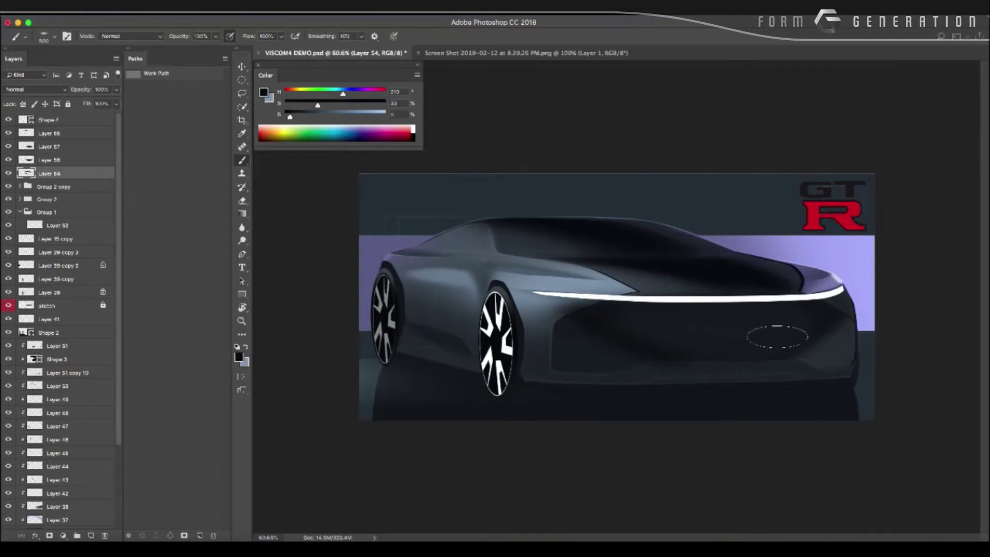
drag(615, 296, 418, 322)
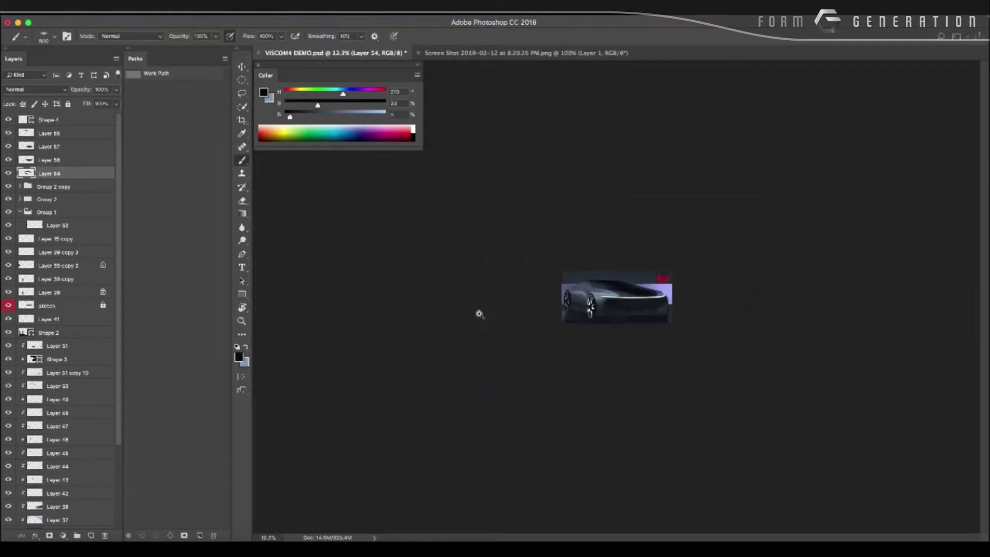
drag(479, 314, 536, 316)
Start a Lasso selection from the headlight area, then cancel it.
key(l)
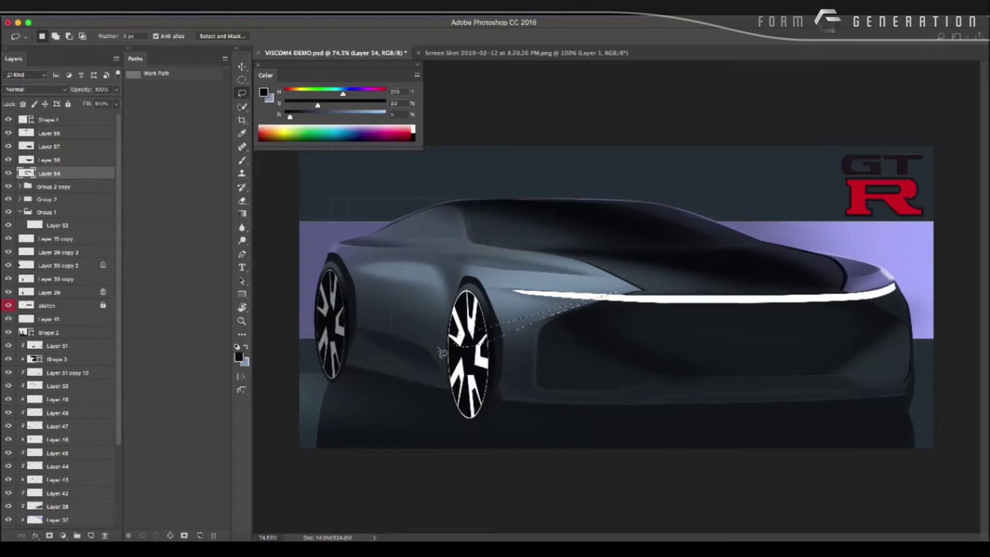
drag(621, 293, 471, 358)
key(Escape)
scroll(505, 400, down, 3)
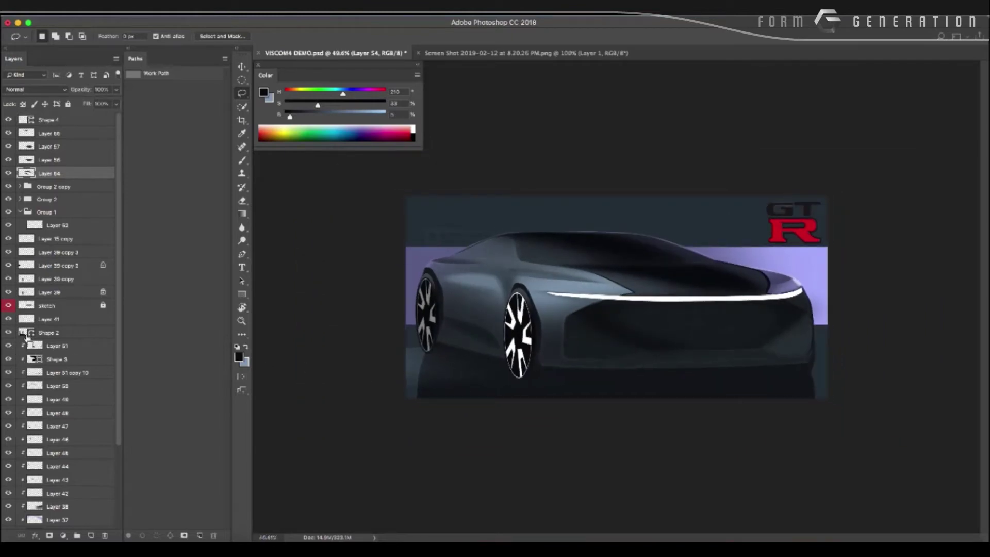
Zoom in on the car's side and front and create a new Layer 58.
ctrl+click(34, 370)
key(ctrl+shift+i)
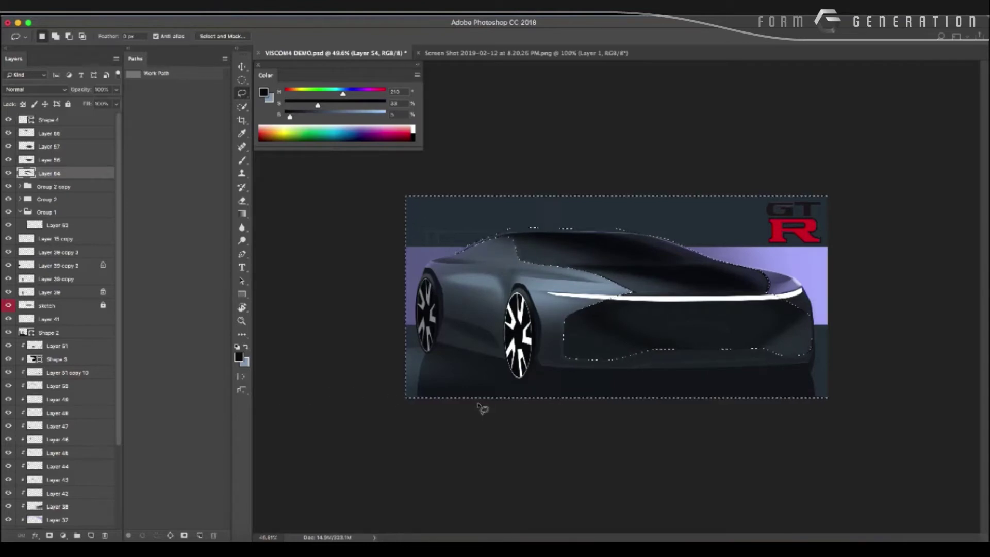
key(ctrl+d)
mouse_move(474, 324)
mouse_down()
mouse_move(395, 329)
mouse_move(450, 316)
mouse_move(499, 340)
mouse_up()
key(ctrl+shift+n)
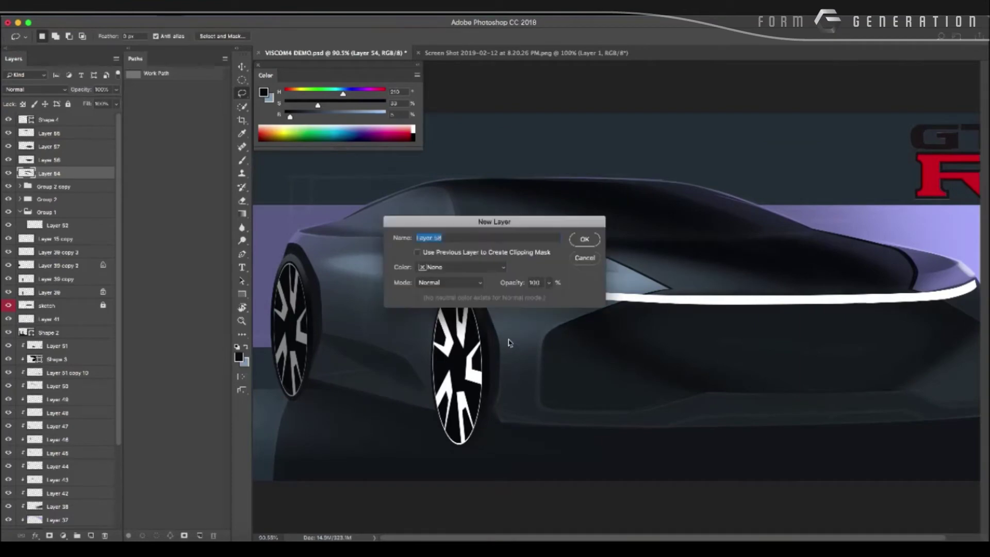
key(Return)
Set the eyedropper to a 3 by 3 average and the foreground colour to white.
key(i)
click(240, 356)
drag(410, 331, 415, 263)
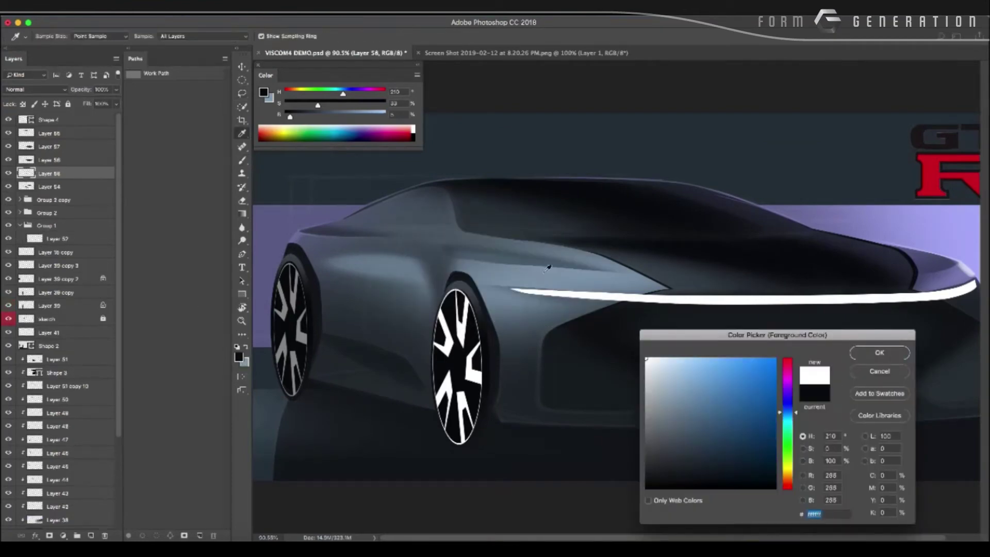
right_click(540, 246)
click(567, 260)
drag(658, 376, 645, 357)
key(Return)
Paint soft white highlights on the roof and hood with a 600 px soft brush.
key(b)
right_click(544, 250)
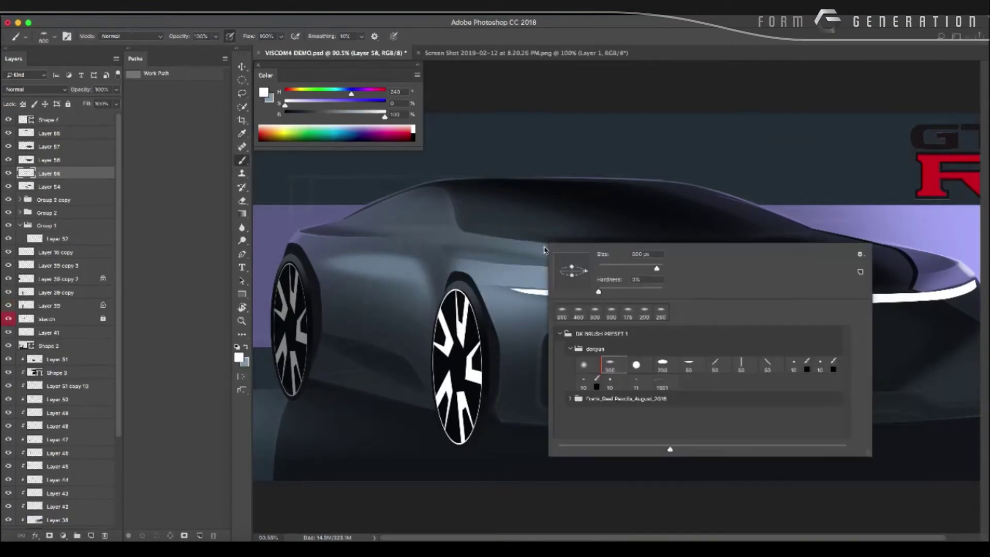
double_click(608, 366)
drag(493, 227, 496, 228)
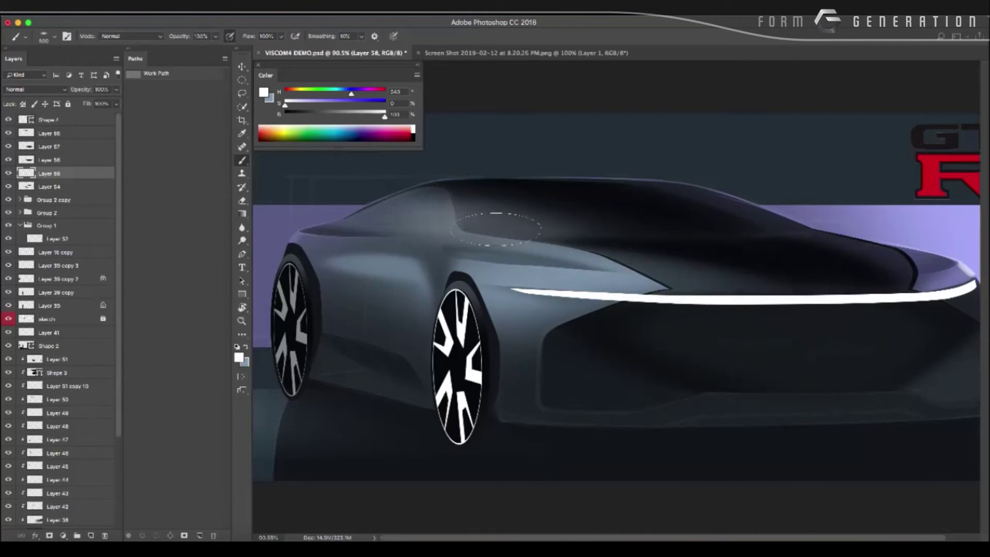
key(bracketright)
mouse_move(436, 215)
mouse_down()
mouse_move(477, 229)
mouse_move(428, 218)
mouse_move(464, 219)
mouse_up()
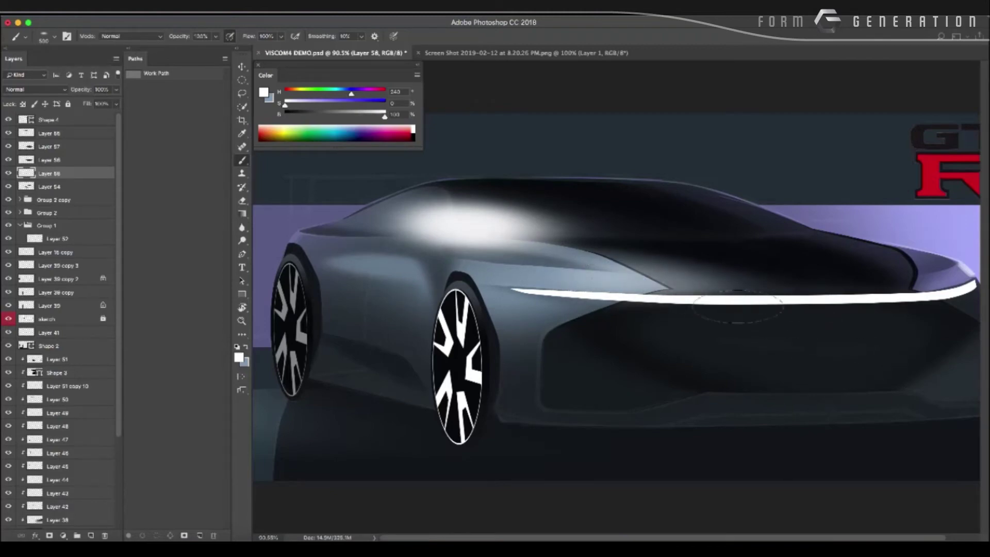
mouse_move(738, 307)
mouse_down()
mouse_move(537, 263)
mouse_move(670, 278)
mouse_up()
Paint a soft lavender glow along the roofline and lasso the haze above it.
key(bracketright)
key(bracketright)
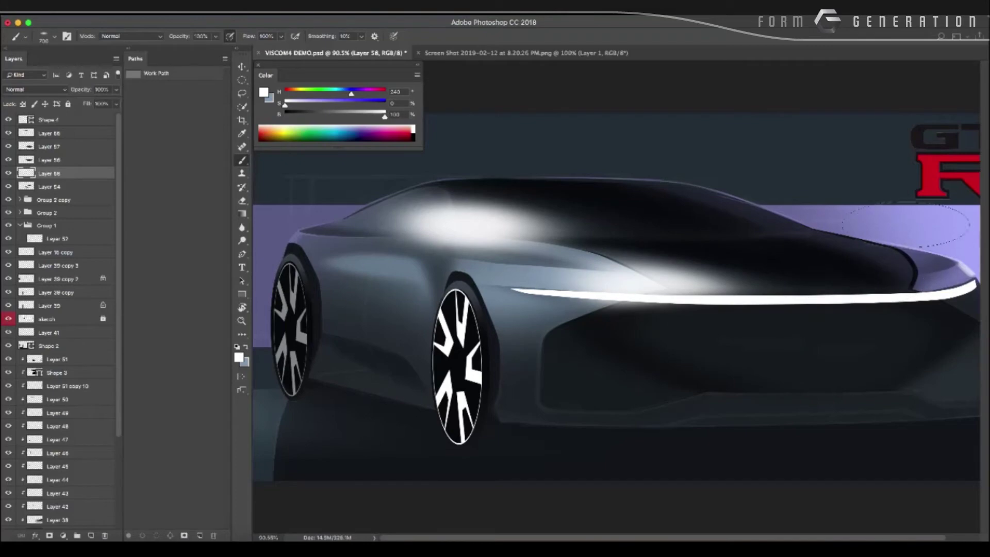
alt+click(905, 225)
mouse_move(603, 149)
mouse_down()
mouse_move(814, 206)
mouse_move(804, 211)
mouse_up()
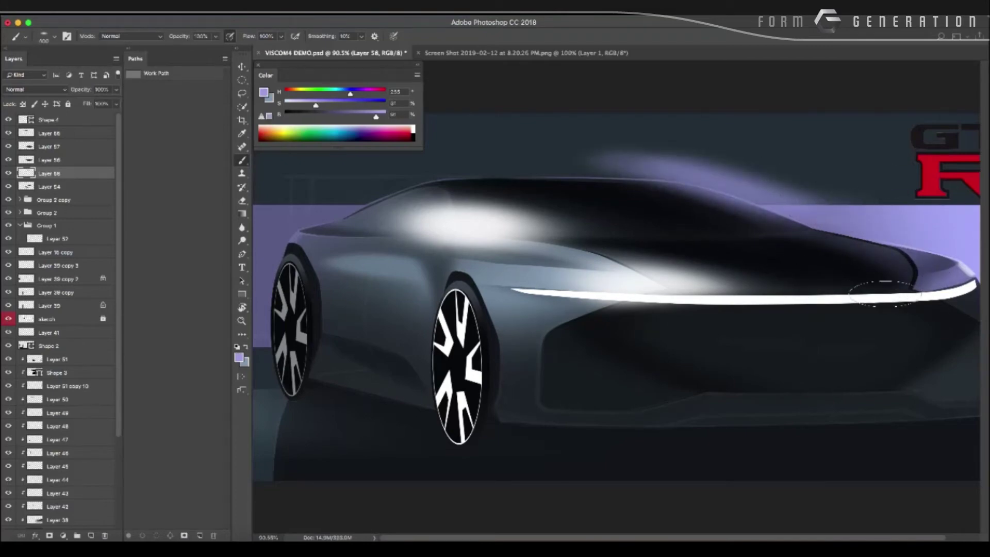
key(bracketright)
key(bracketright)
mouse_move(733, 190)
mouse_down()
mouse_move(567, 160)
mouse_move(789, 217)
mouse_up()
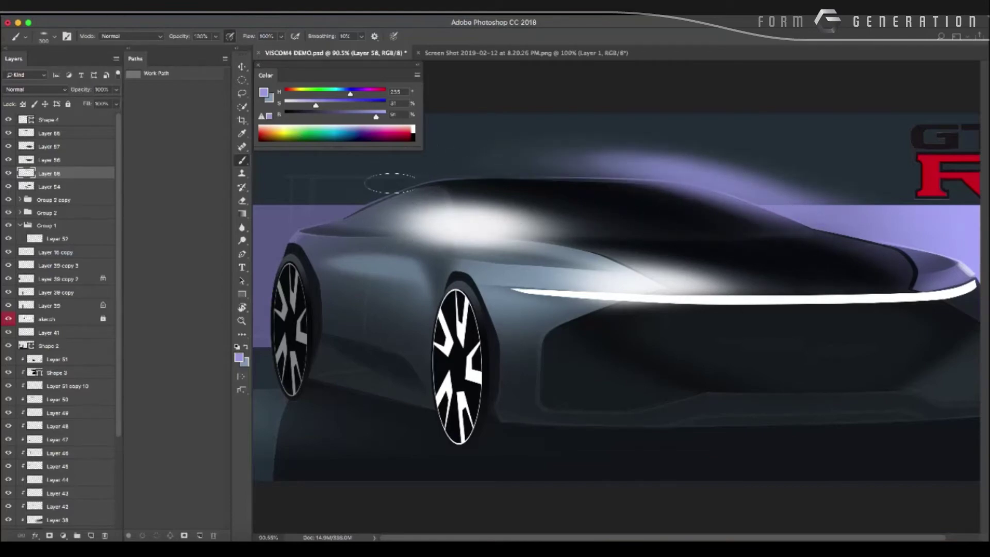
key(l)
drag(449, 177, 593, 142)
Delete the lassoed roof haze and all haze outside the car's Shape 1 silhouette.
key(Delete)
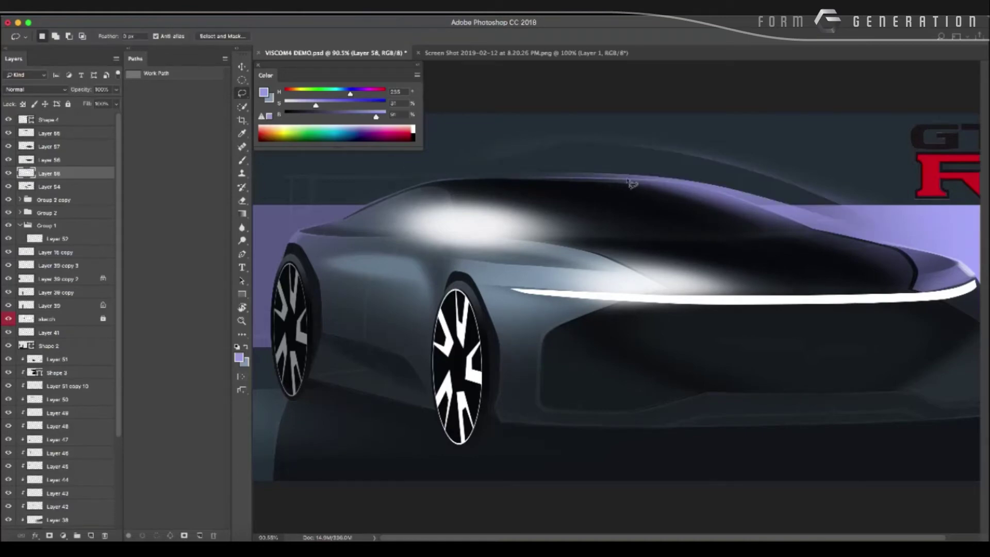
key(ctrl+d)
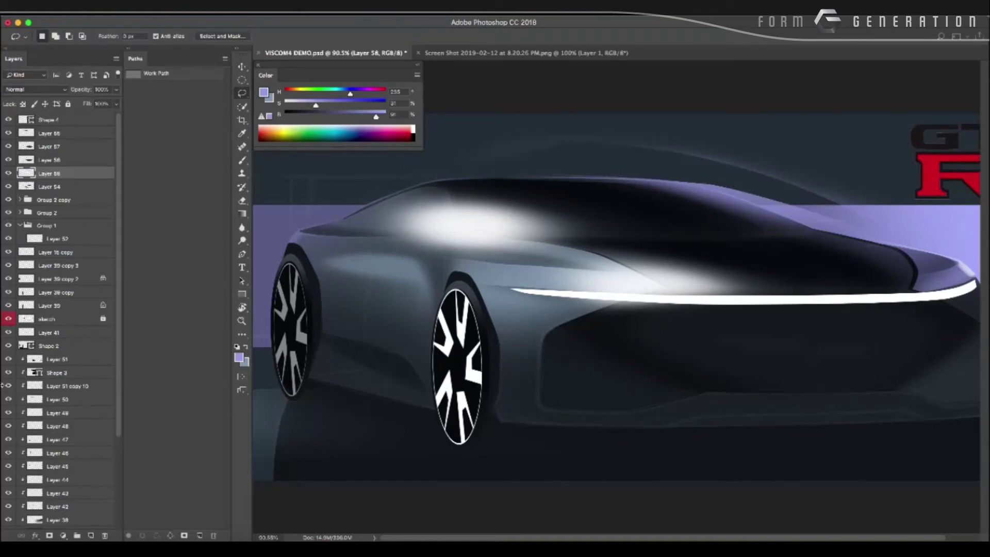
scroll(62, 464, down, 2)
scroll(51, 474, down, 3)
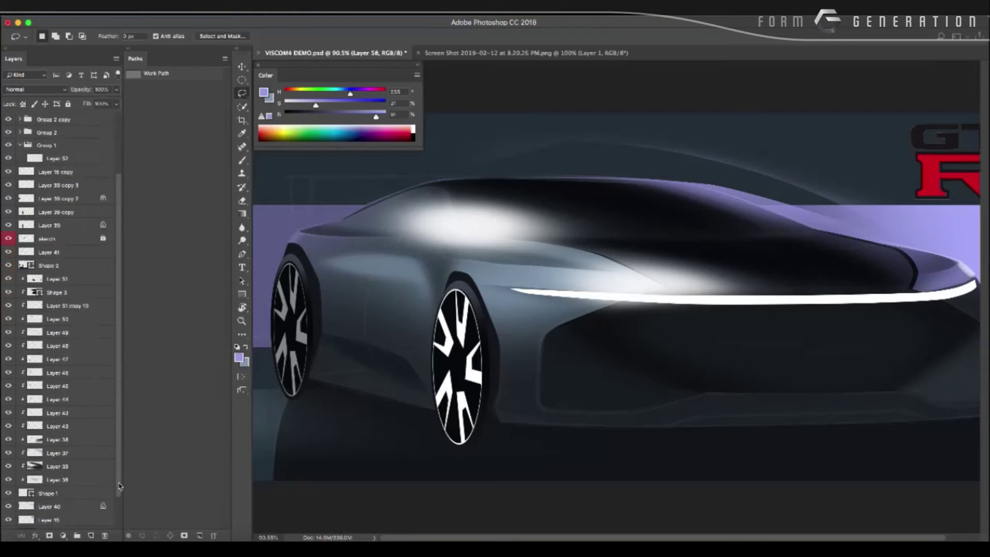
scroll(35, 487, down, 3)
ctrl+click(31, 466)
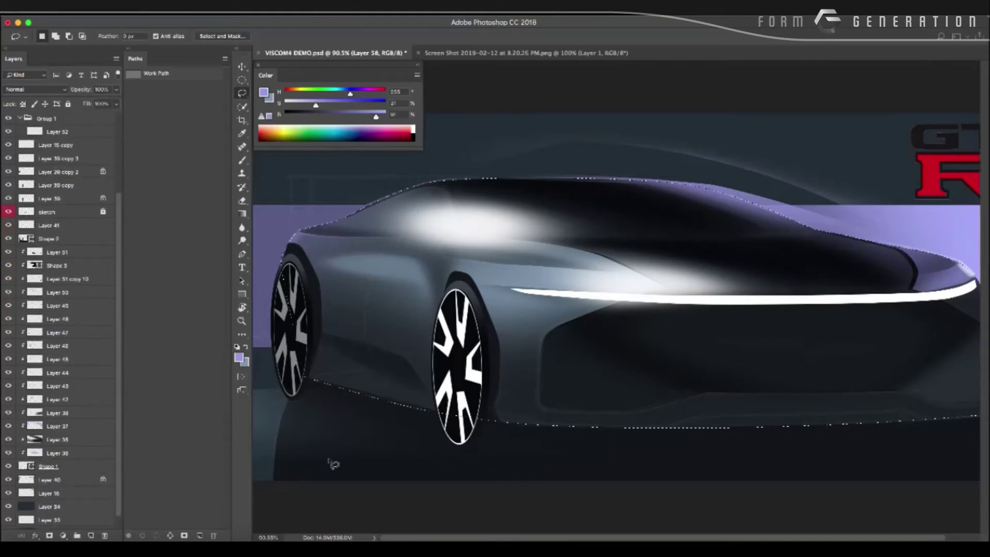
key(ctrl+shift+i)
key(Delete)
key(ctrl+d)
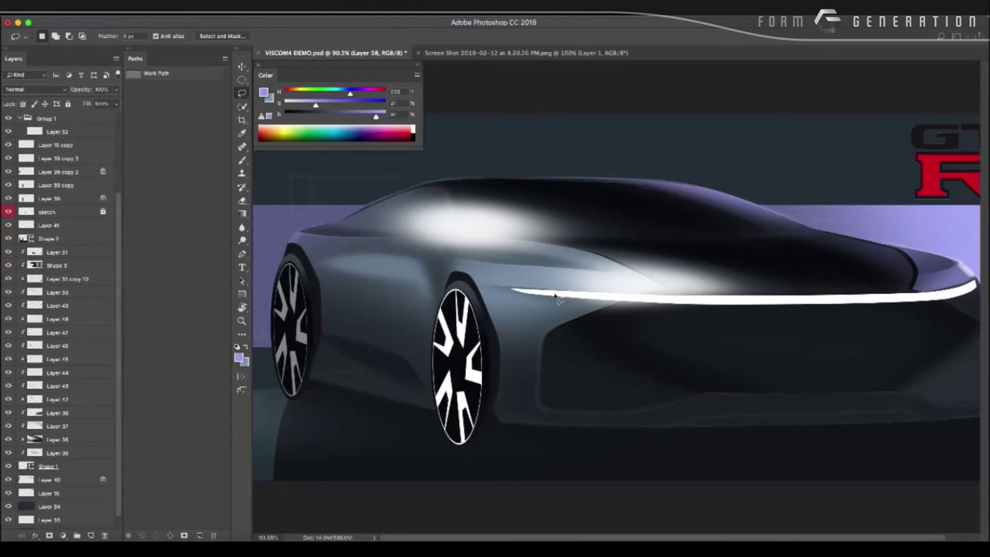
Erase the glow over the hood, windshield pillar and rear pillar with a soft 200 px eraser.
key(e)
right_click(443, 207)
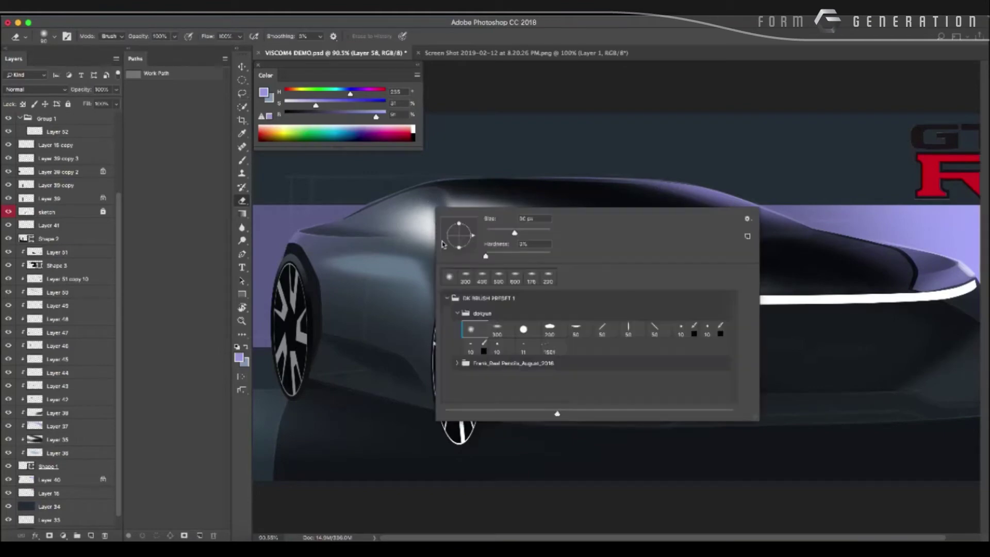
double_click(549, 328)
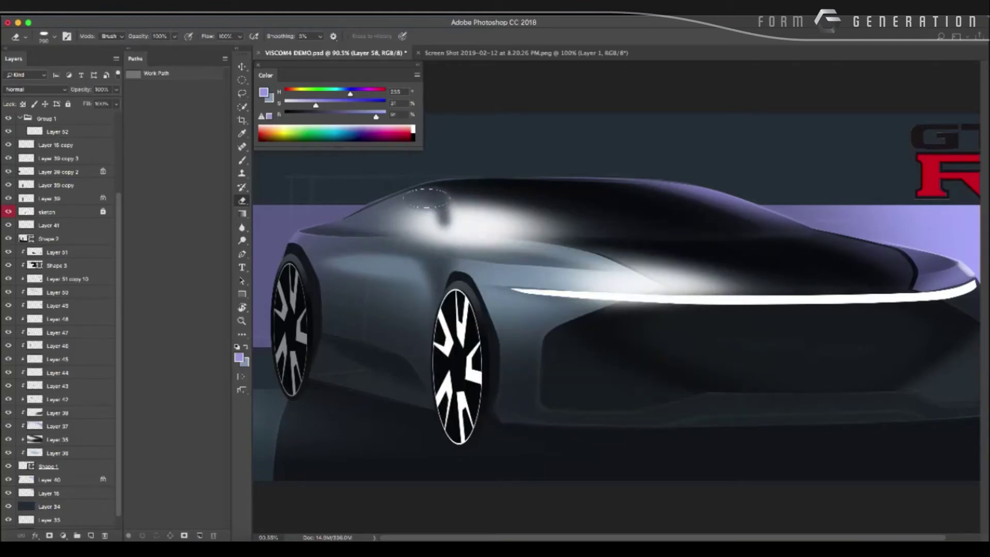
mouse_move(427, 196)
mouse_down()
mouse_move(430, 216)
mouse_move(432, 208)
mouse_up()
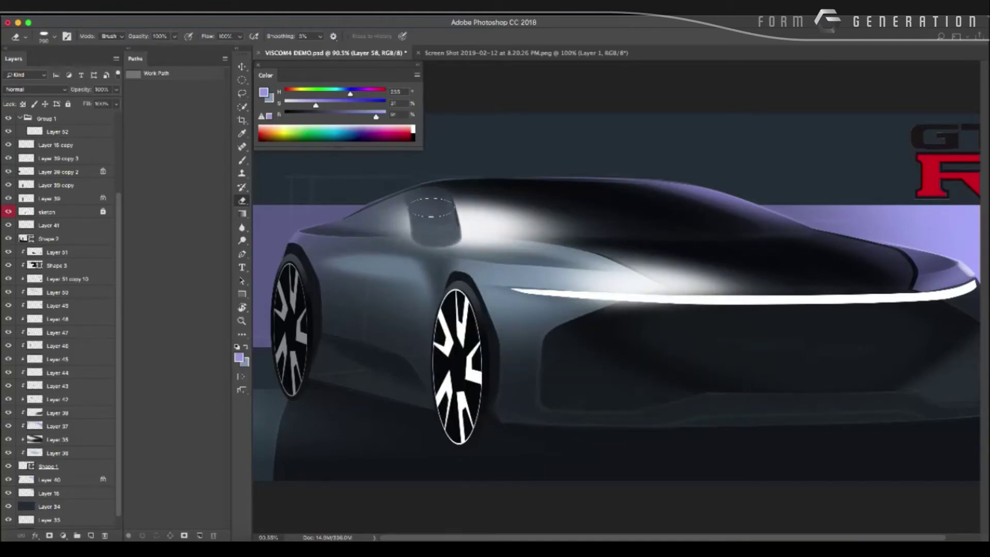
drag(433, 194, 435, 199)
mouse_move(452, 238)
mouse_down()
mouse_move(548, 252)
mouse_move(469, 245)
mouse_up()
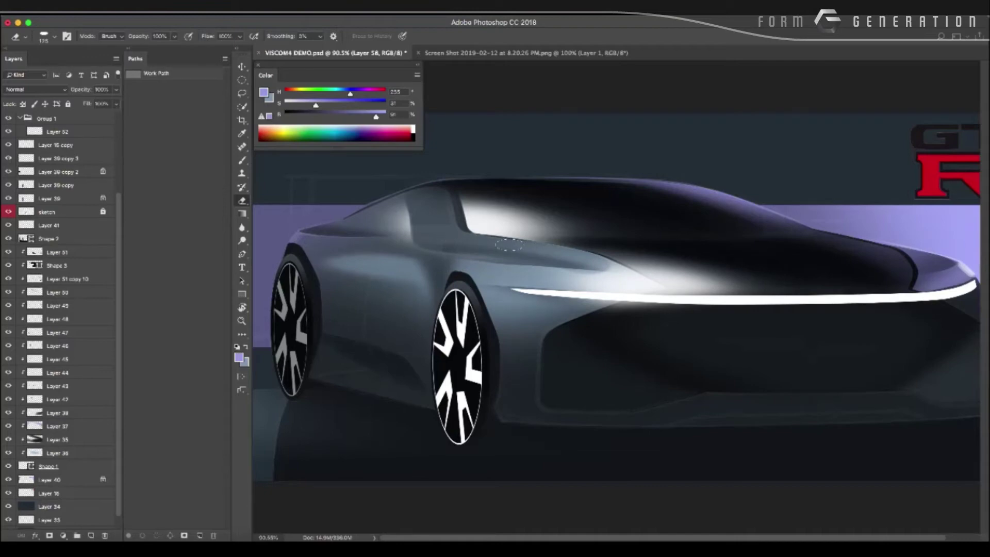
drag(587, 262, 672, 297)
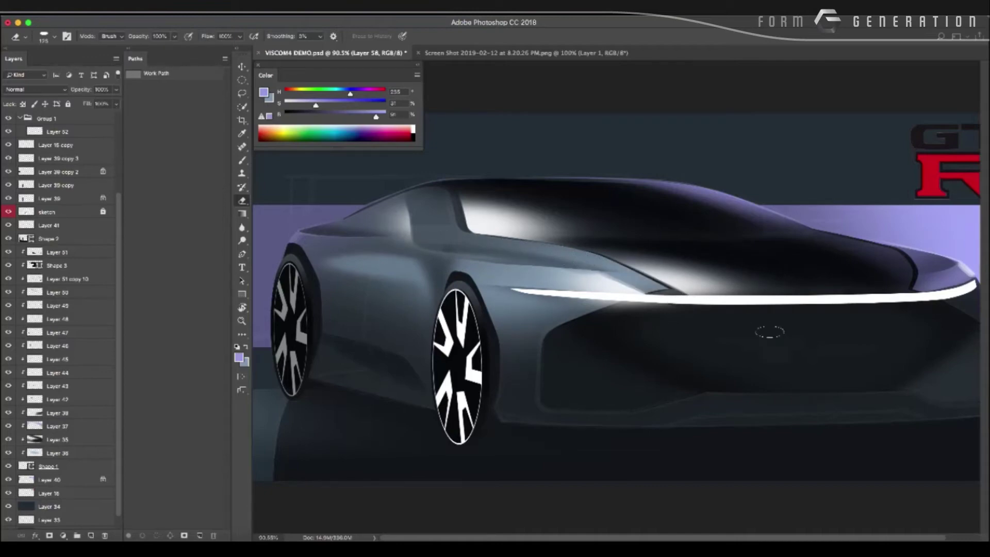
mouse_move(713, 299)
mouse_down()
mouse_move(776, 292)
mouse_move(687, 293)
mouse_move(724, 343)
mouse_up()
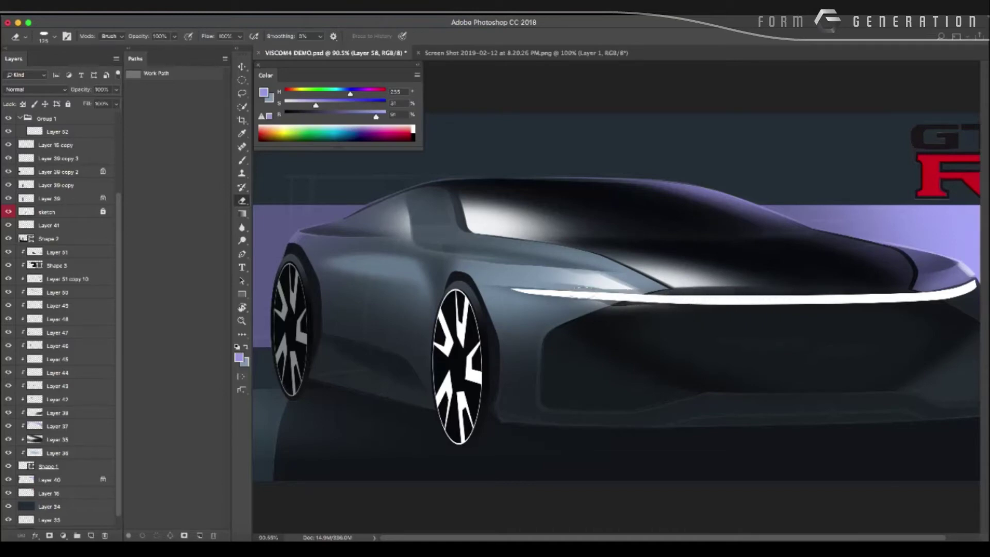
drag(460, 269, 394, 214)
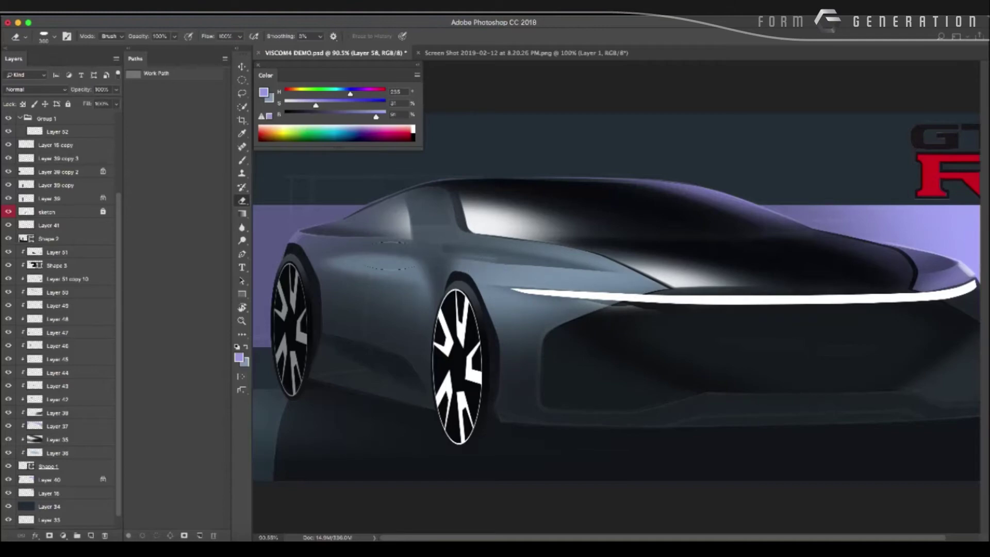
Switch to a 400 px soft eraser and try erasing the windshield highlight, then undo it.
key(bracketright)
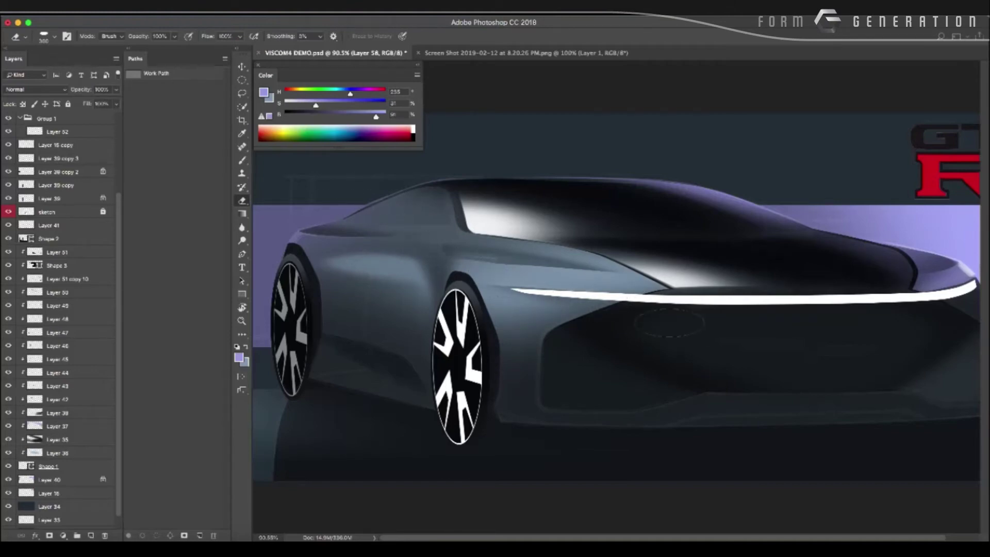
right_click(508, 242)
double_click(505, 352)
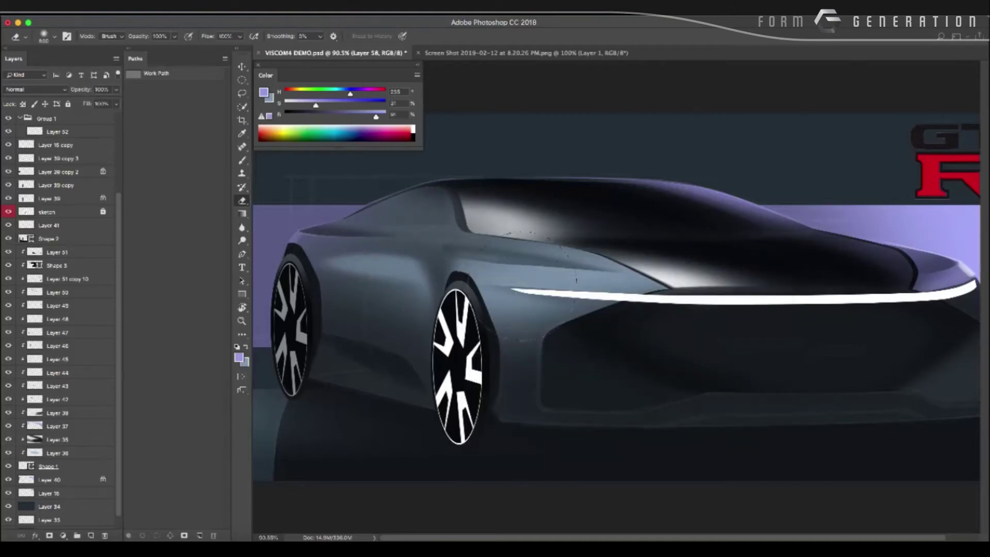
right_click(440, 219)
double_click(525, 337)
drag(419, 216, 536, 230)
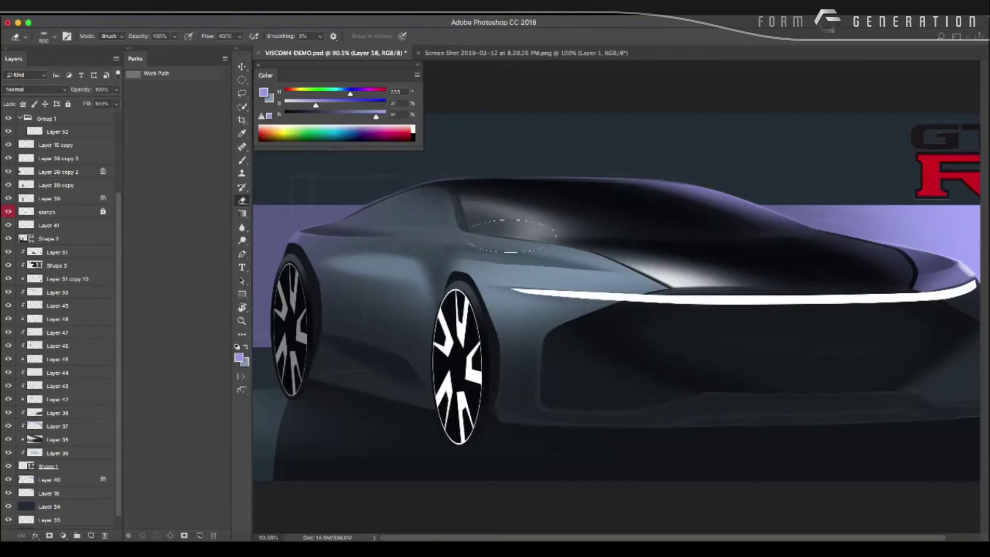
key(ctrl+z)
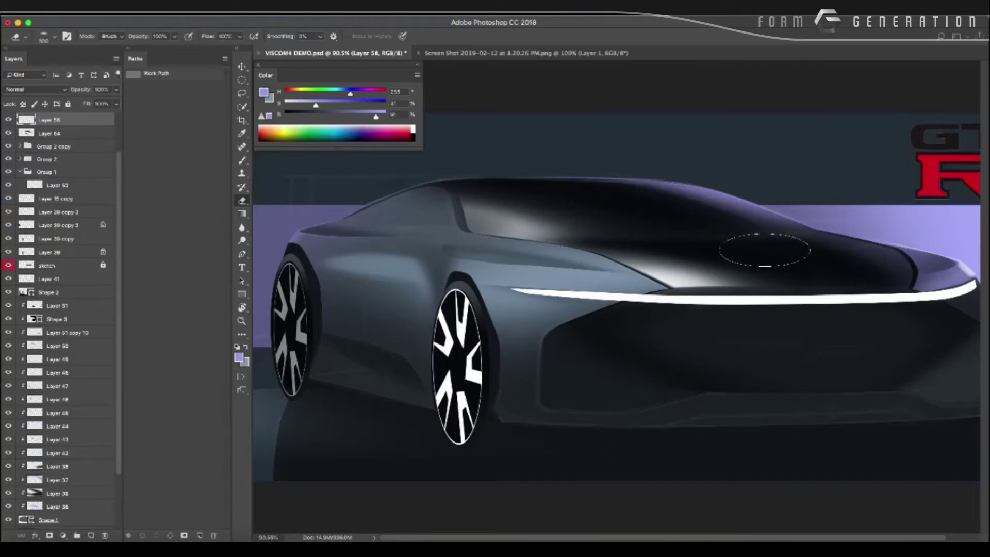
Reframe the zoom on the full car and create a new layer.
drag(669, 225, 353, 177)
drag(541, 279, 598, 278)
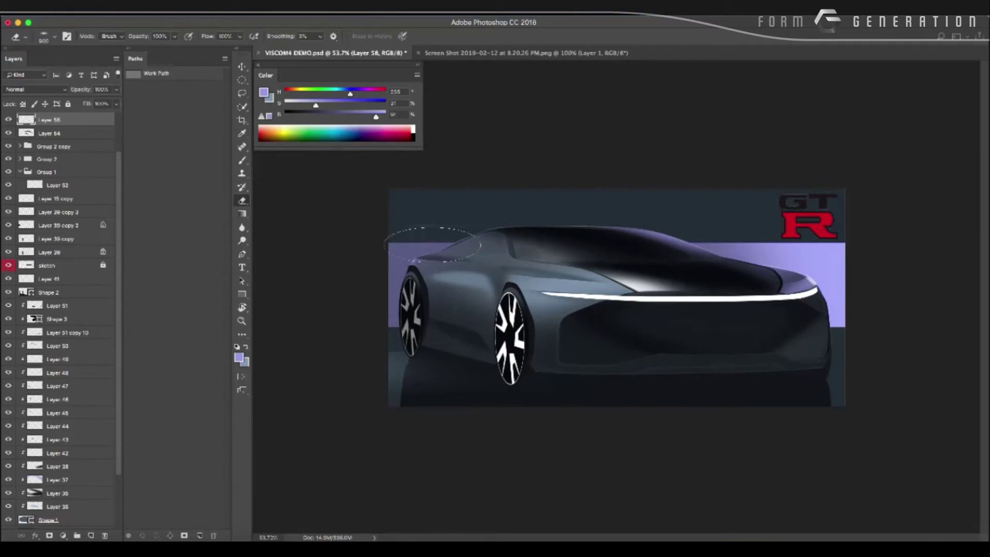
drag(567, 247, 338, 248)
mouse_move(404, 256)
mouse_down()
mouse_move(418, 279)
mouse_move(483, 292)
mouse_up()
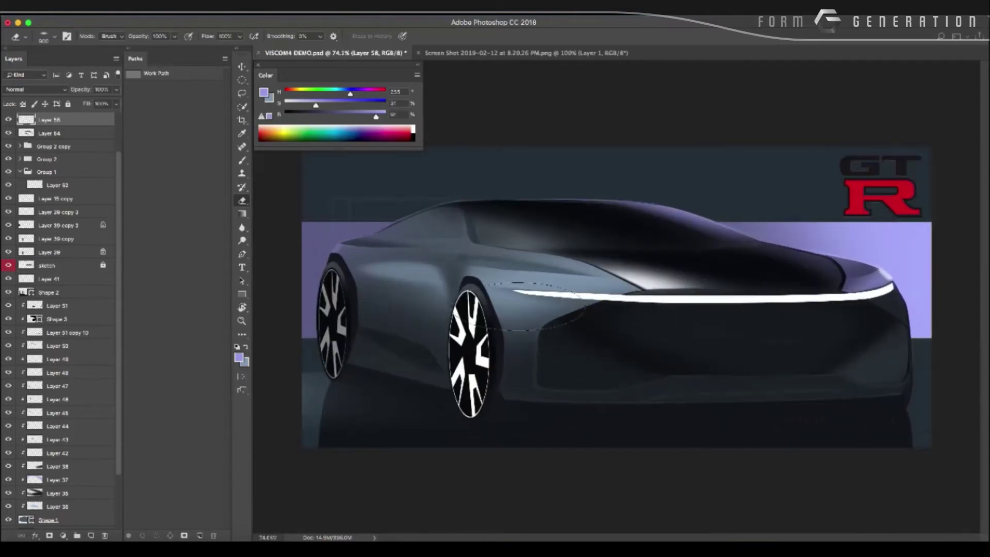
key(ctrl+shift+n)
Set a pale blue paint colour and a soft 250 px brush on the new Layer 59.
key(Return)
key(b)
alt+click(548, 278)
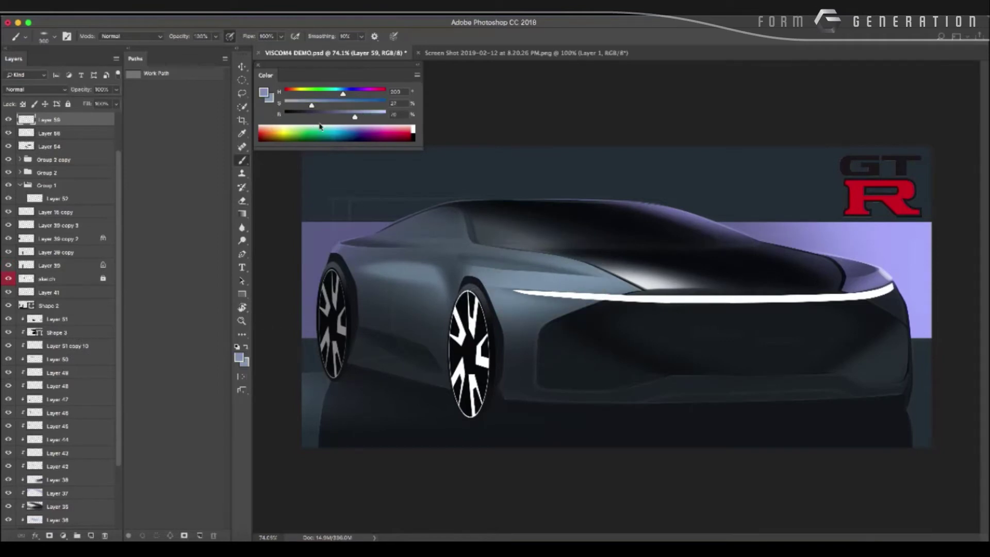
click(413, 129)
drag(313, 105, 304, 106)
right_click(536, 285)
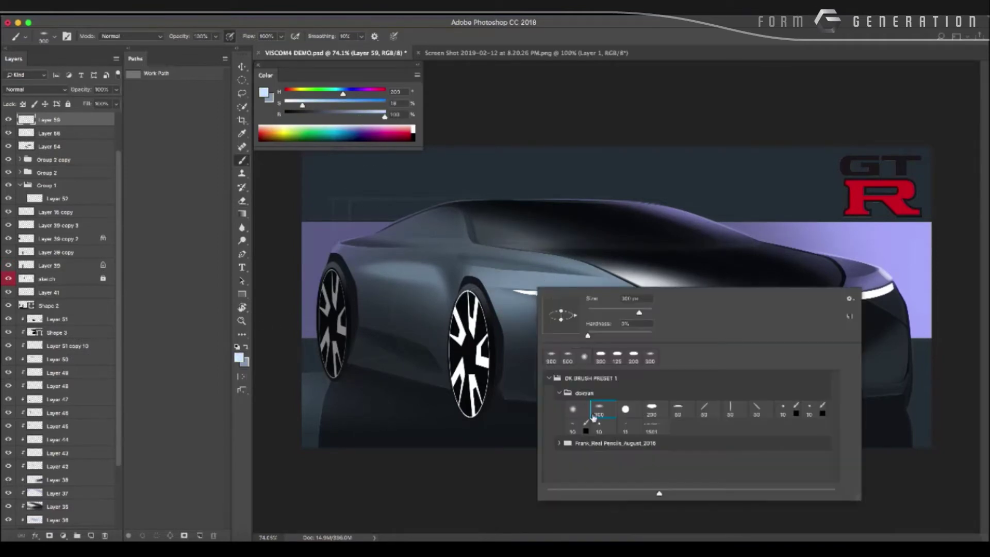
double_click(594, 397)
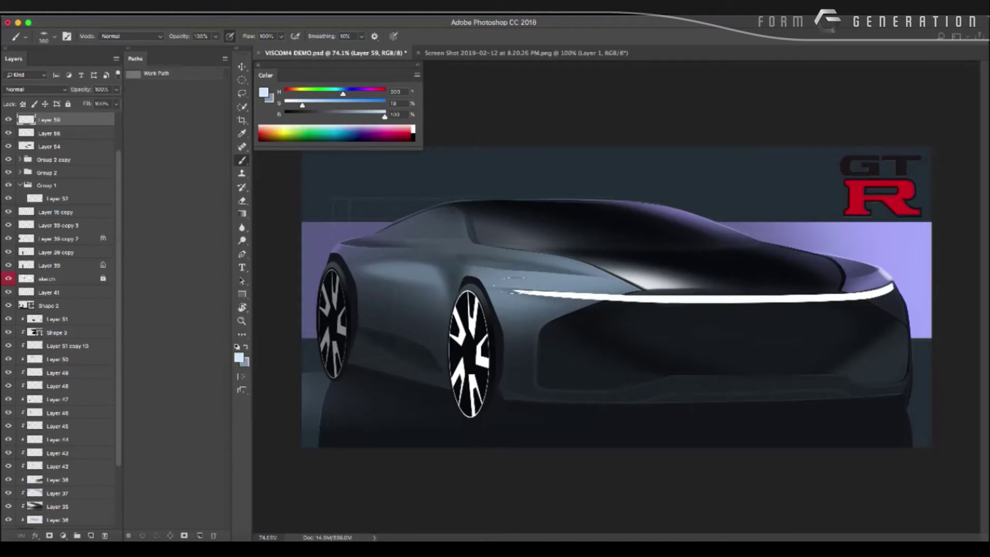
Paint pale-blue glow around the headlight and front fender, subtly darkening the fender.
mouse_move(518, 294)
mouse_down()
mouse_move(495, 292)
mouse_move(534, 292)
mouse_up()
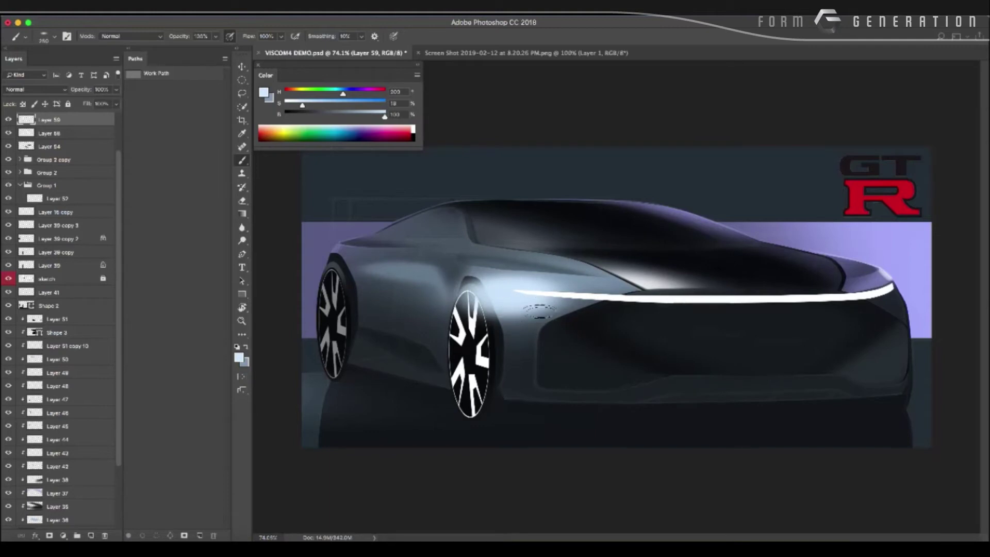
mouse_move(526, 302)
mouse_down()
mouse_move(536, 320)
mouse_move(562, 330)
mouse_move(508, 317)
mouse_up()
alt+click(549, 320)
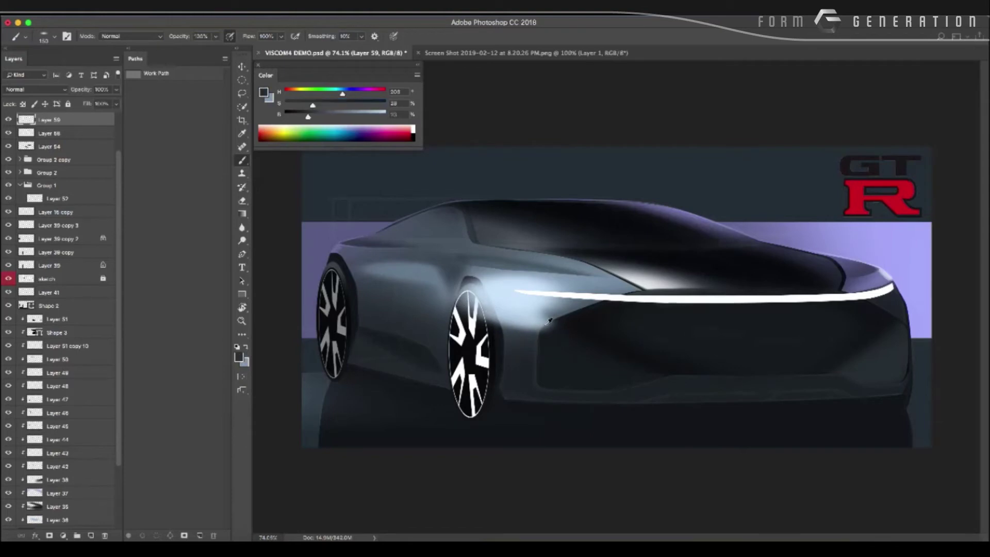
drag(559, 309, 627, 336)
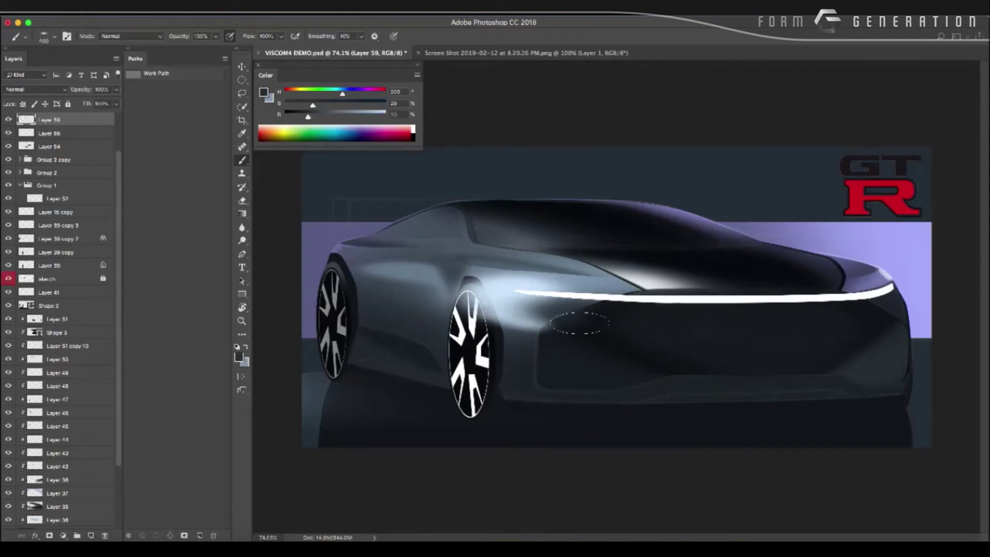
alt+click(497, 265)
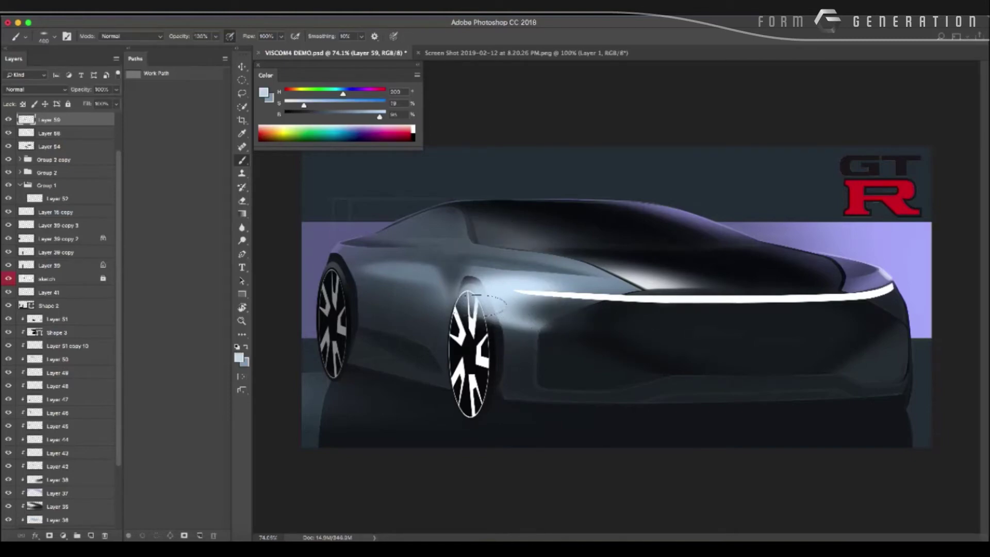
drag(518, 323, 552, 332)
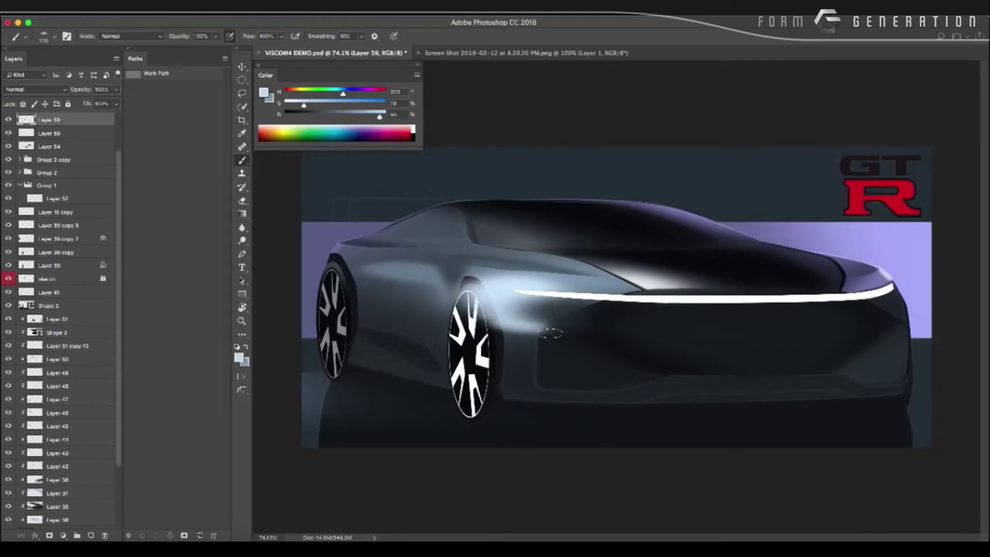
mouse_move(451, 291)
mouse_down()
mouse_move(499, 297)
mouse_move(507, 323)
mouse_up()
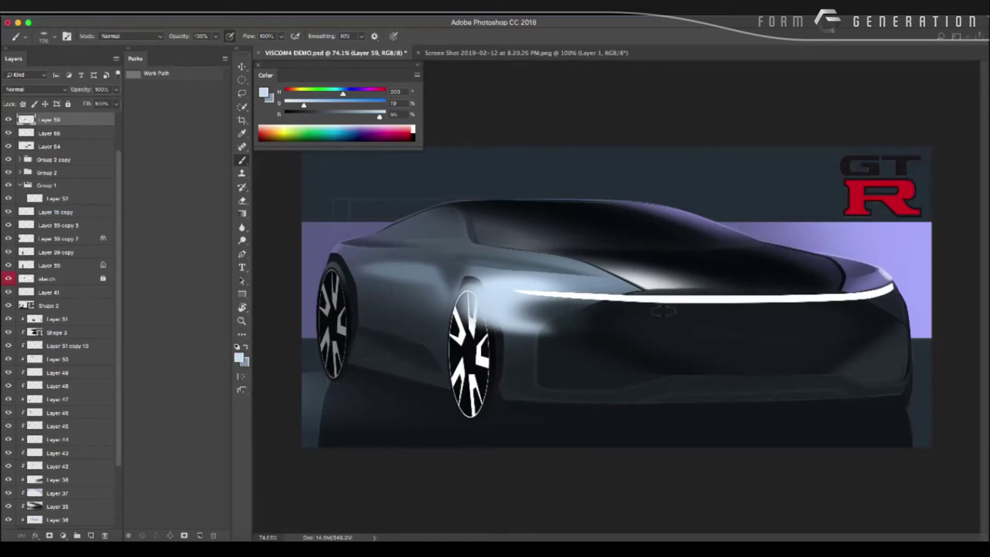
Tilt the canvas view about 60° clockwise.
scroll(385, 294, down, 5)
scroll(421, 298, up, 5)
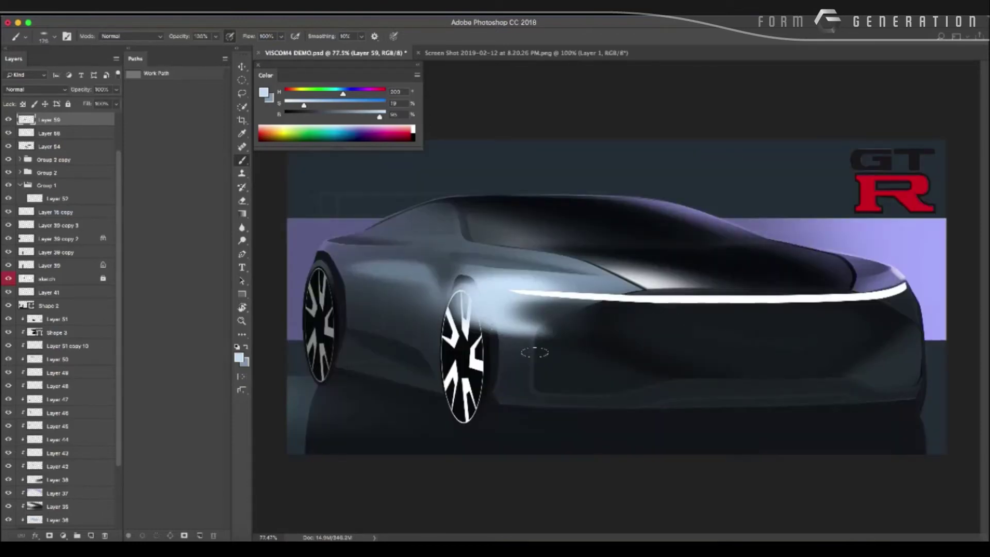
key(r)
drag(513, 452, 541, 227)
key(l)
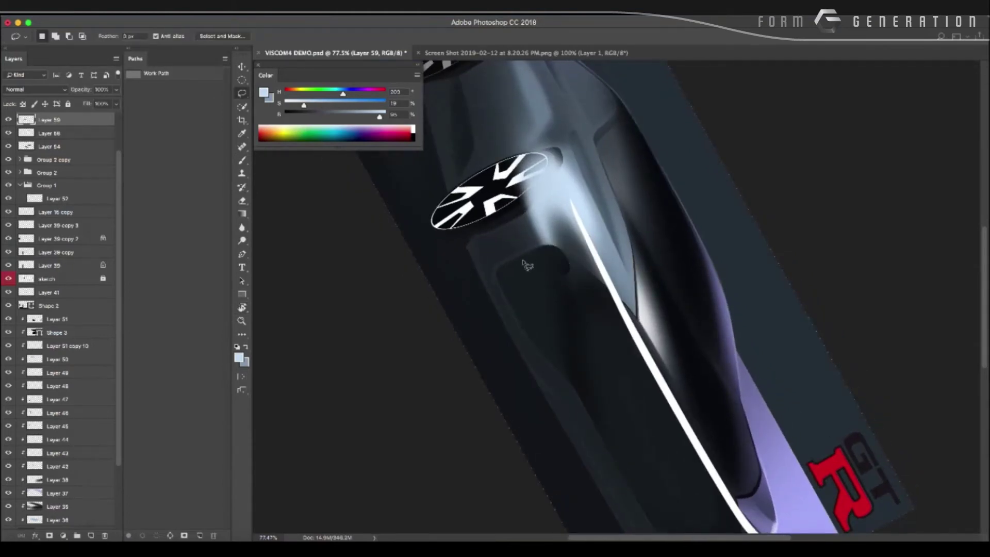
Rotate, level and zoom the view onto the front wheel area.
drag(547, 232, 575, 277)
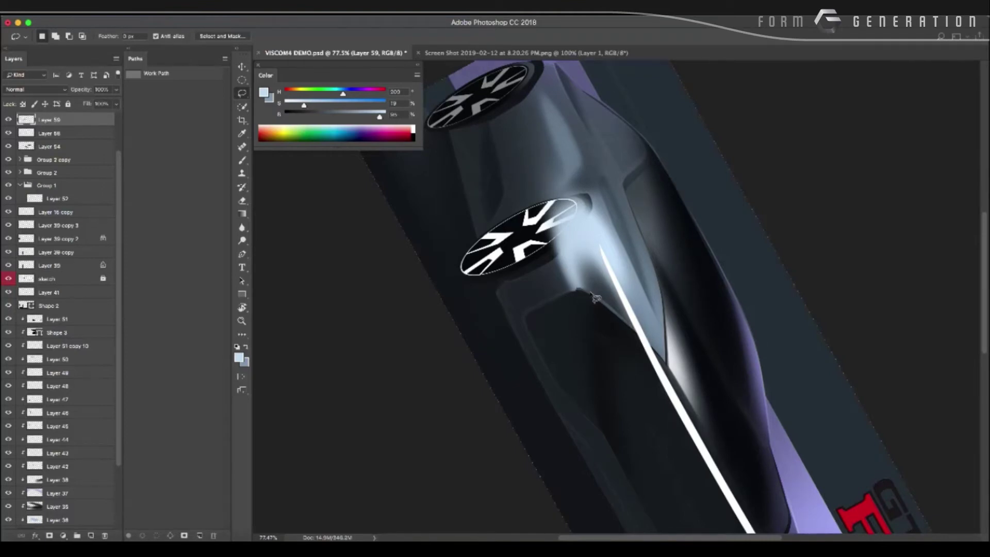
key(r)
drag(566, 314, 505, 328)
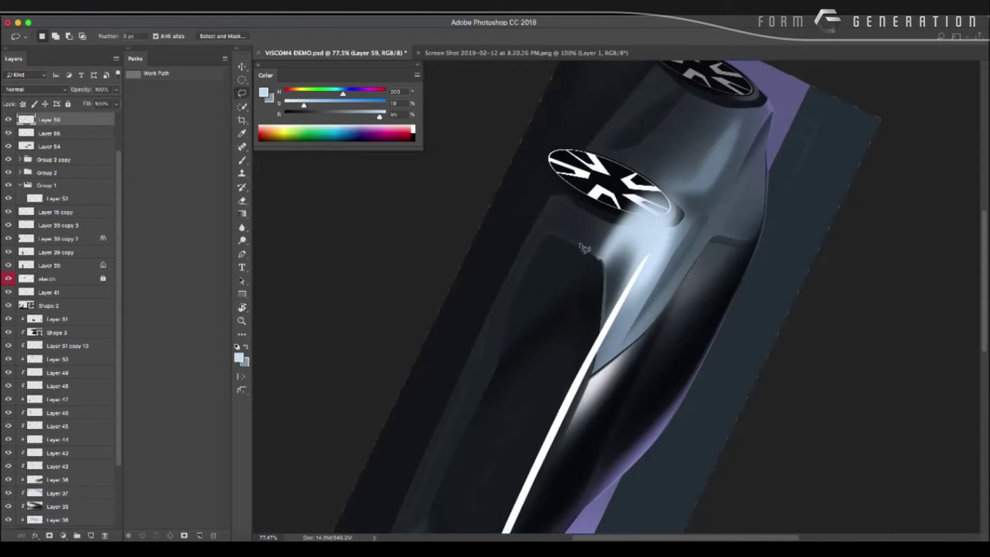
drag(562, 235, 605, 272)
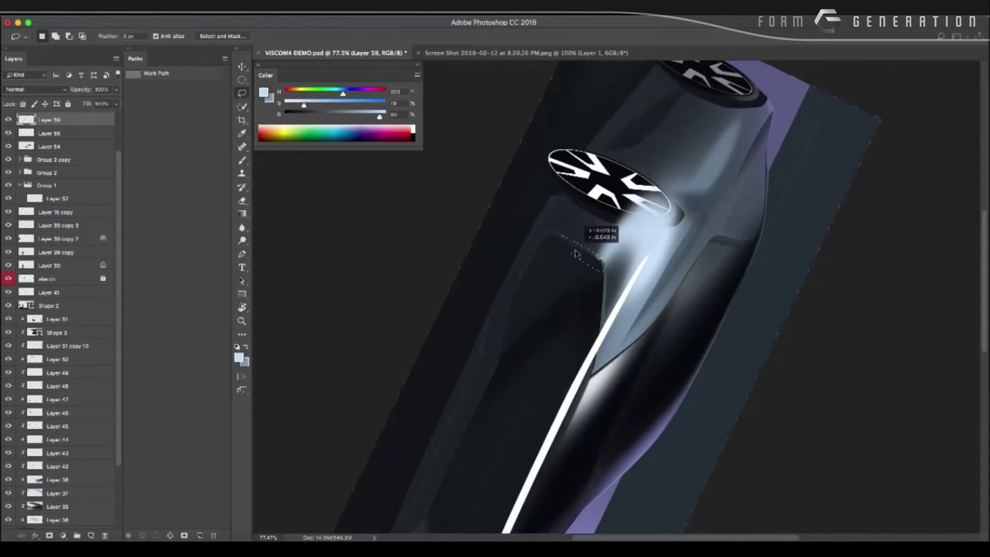
key(Escape)
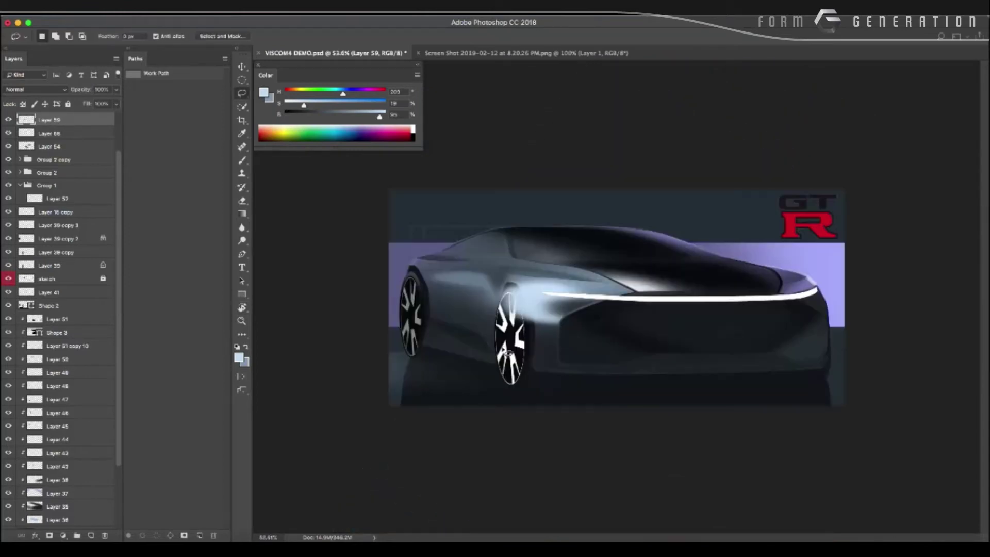
scroll(471, 265, up, 3)
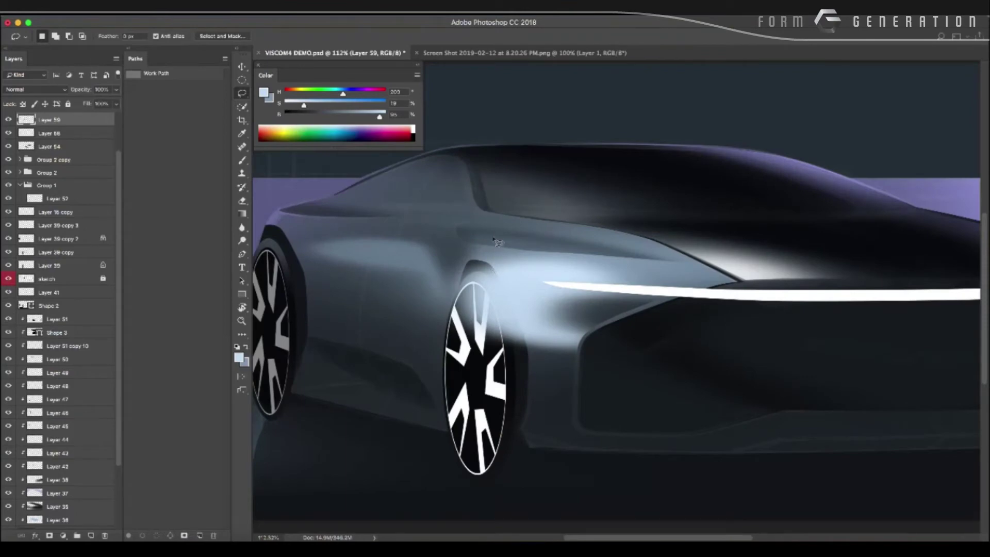
Delete the lassoed highlight along the front wheel arch, then test further lasso selections.
drag(507, 274, 537, 354)
key(Delete)
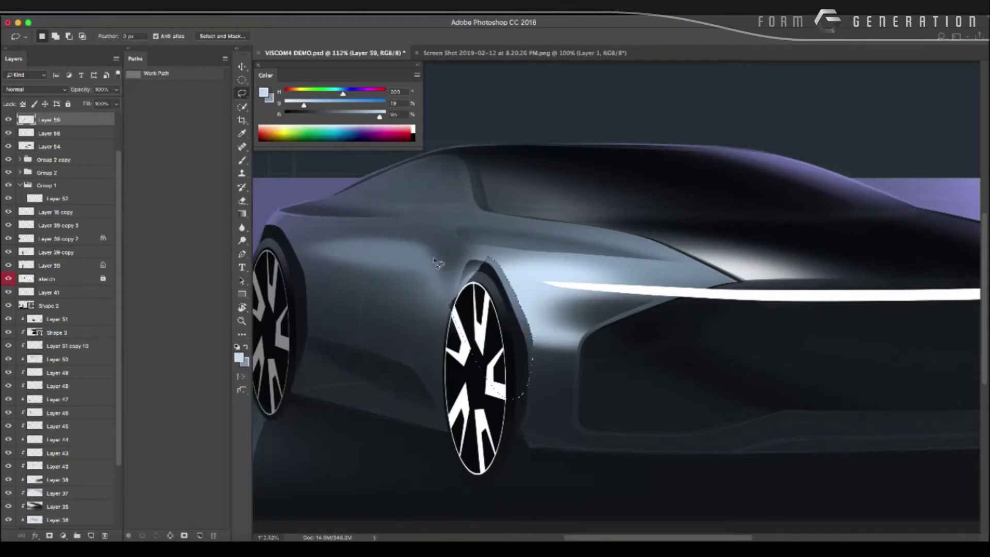
key(ctrl+z)
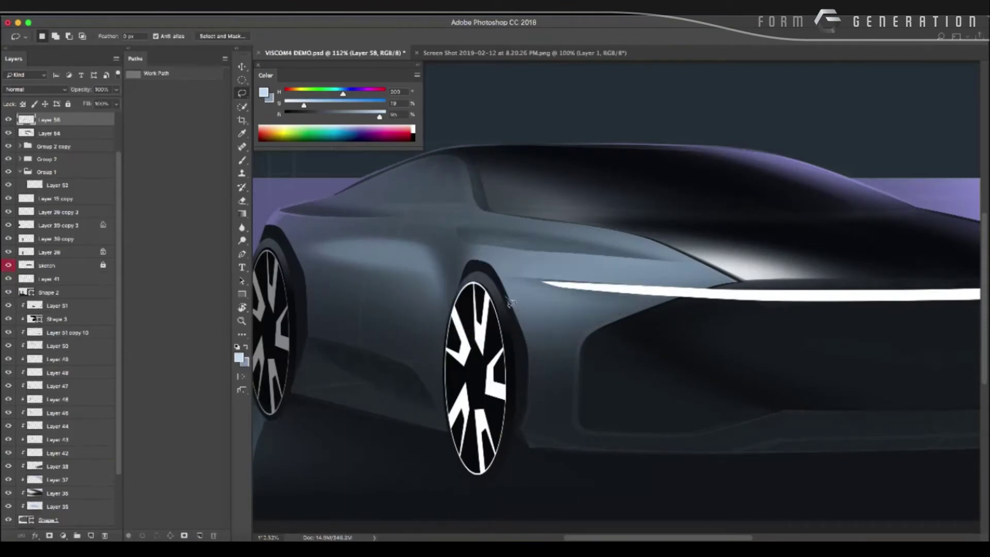
key(ctrl+z)
mouse_move(498, 251)
mouse_down()
mouse_move(427, 211)
mouse_move(570, 260)
mouse_up()
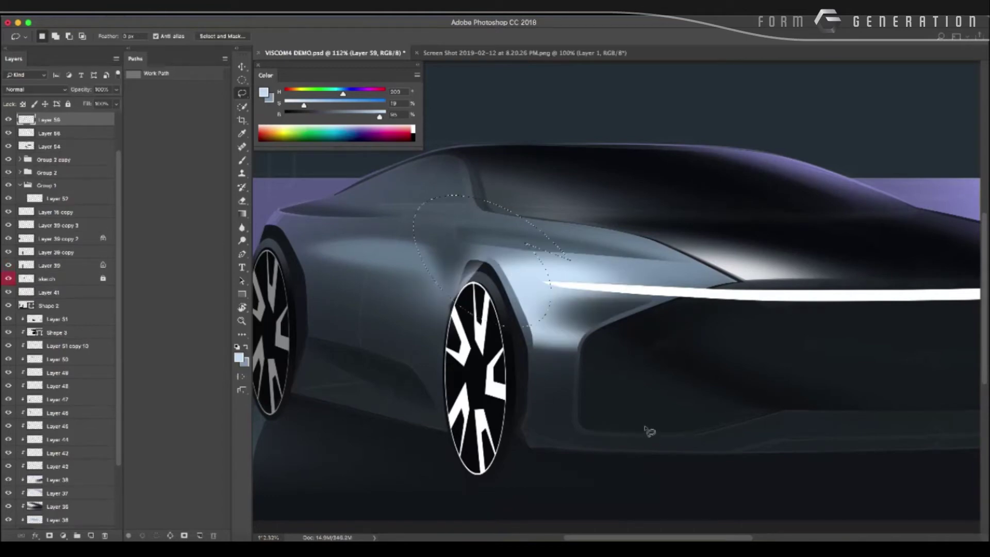
mouse_move(449, 238)
mouse_down()
mouse_move(470, 351)
mouse_move(448, 267)
mouse_move(561, 229)
mouse_up()
drag(629, 113, 534, 152)
mouse_move(597, 136)
mouse_down()
mouse_move(542, 196)
mouse_move(611, 306)
mouse_up()
click(483, 252)
Erase the light area around the front wheel arch with the soft Eraser.
key(e)
right_click(464, 272)
key(Return)
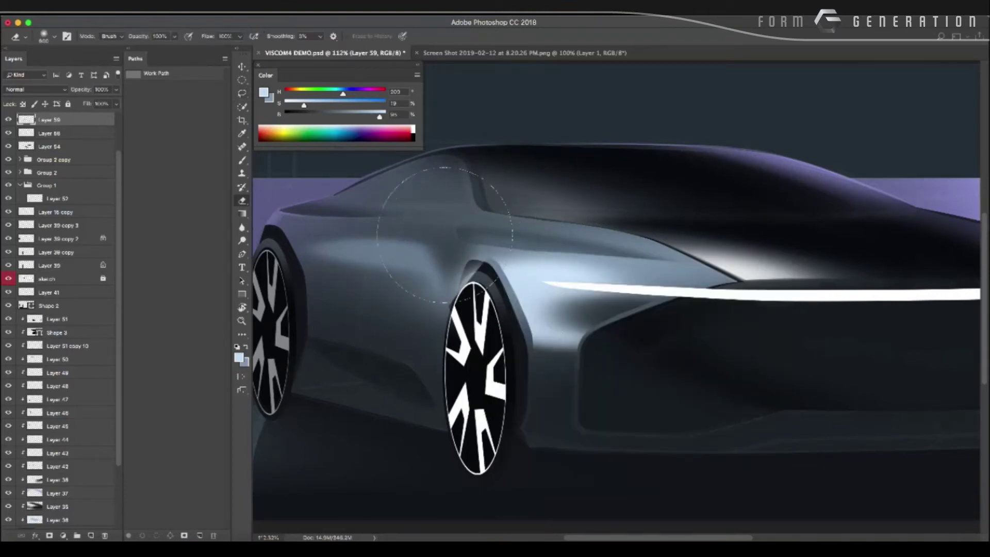
drag(481, 239, 428, 305)
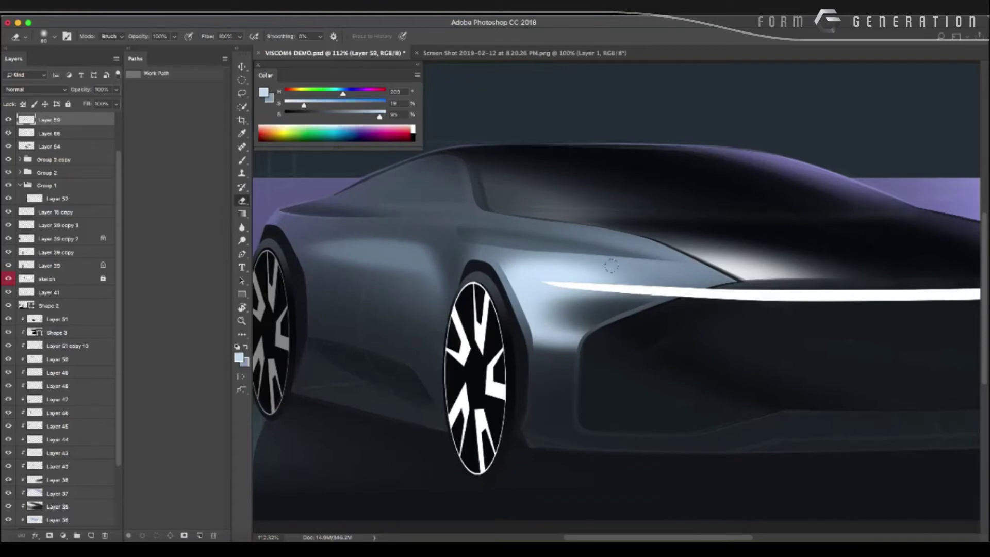
mouse_move(452, 253)
mouse_down()
mouse_move(393, 252)
mouse_move(387, 265)
mouse_move(444, 272)
mouse_up()
Add Layer 60 and brush a soft glow beneath the front bumper.
key(ctrl+shift+n)
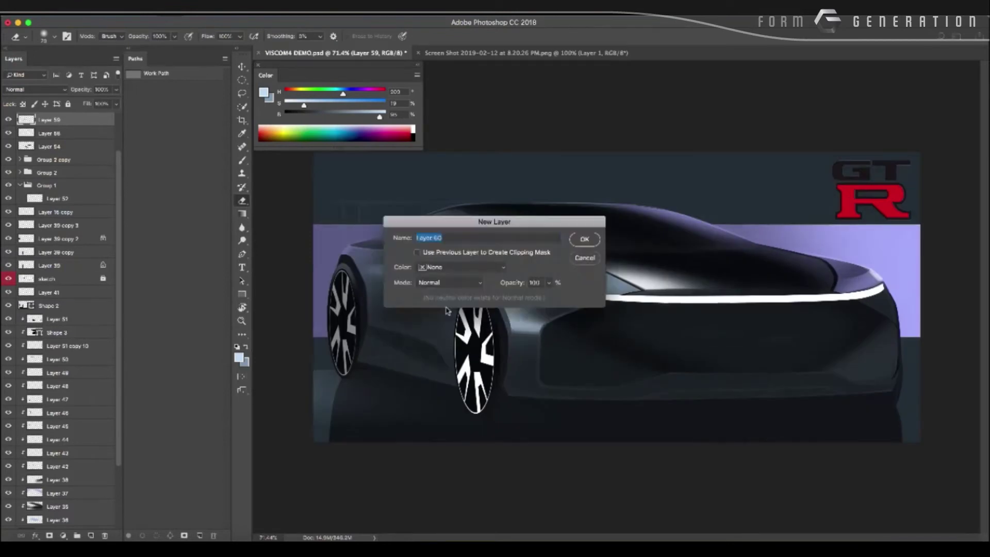
key(Return)
key(b)
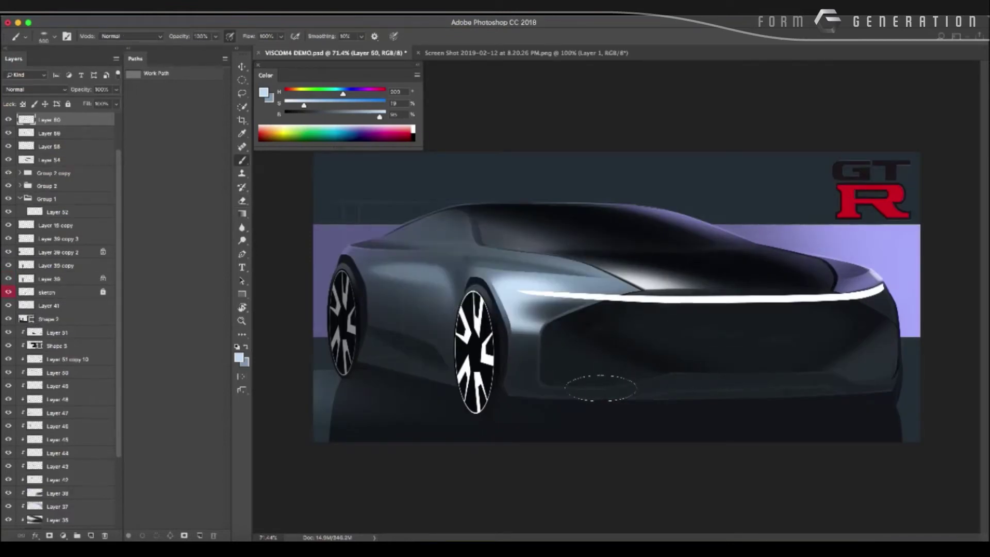
drag(629, 396, 506, 394)
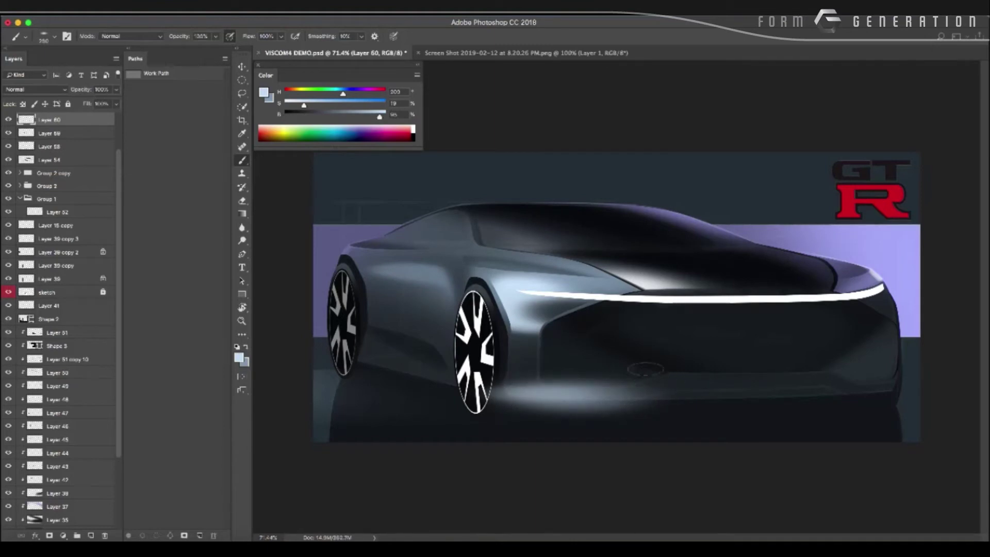
drag(649, 376, 653, 384)
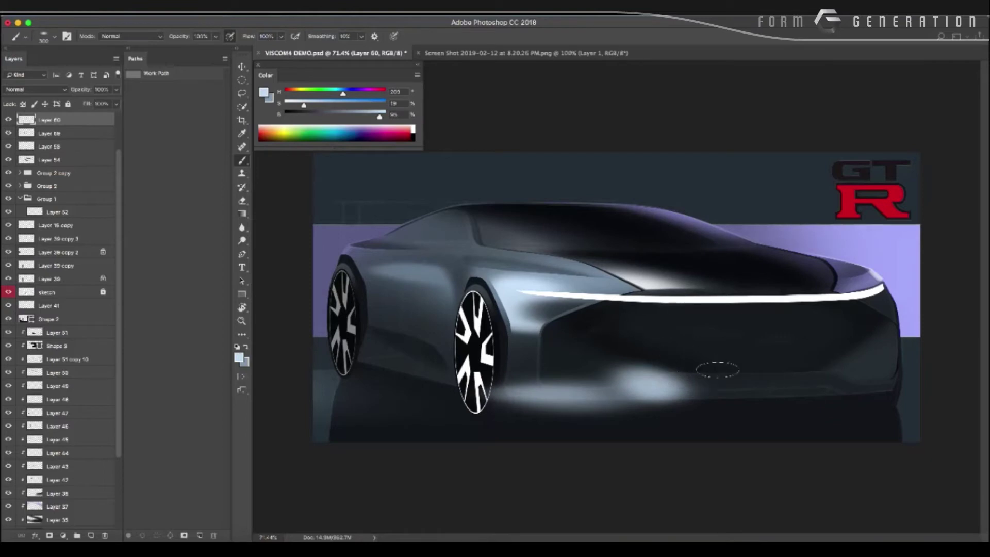
With a 175 px eraser, trim the glow under the headlight, bumper and beside the front wheel.
key(e)
right_click(697, 371)
key(Return)
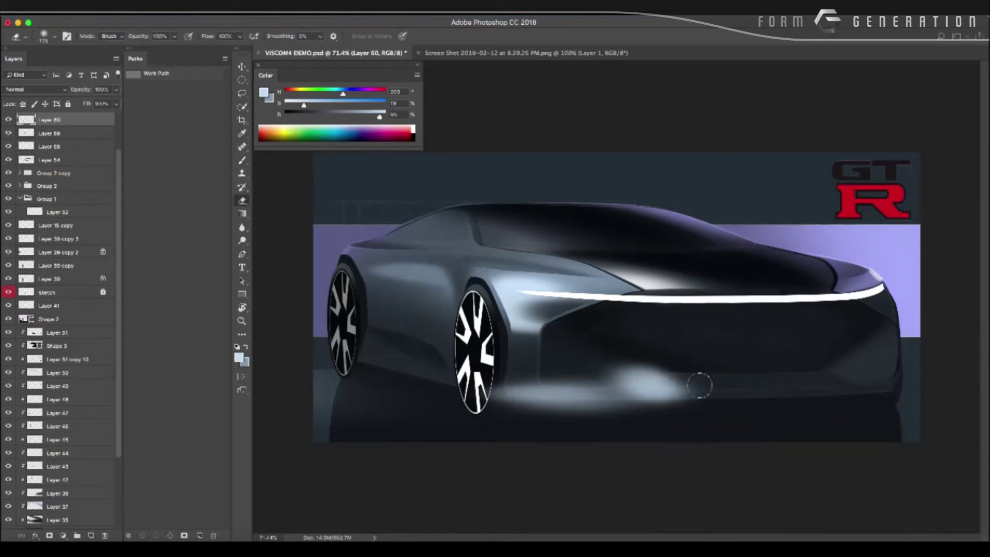
key(l)
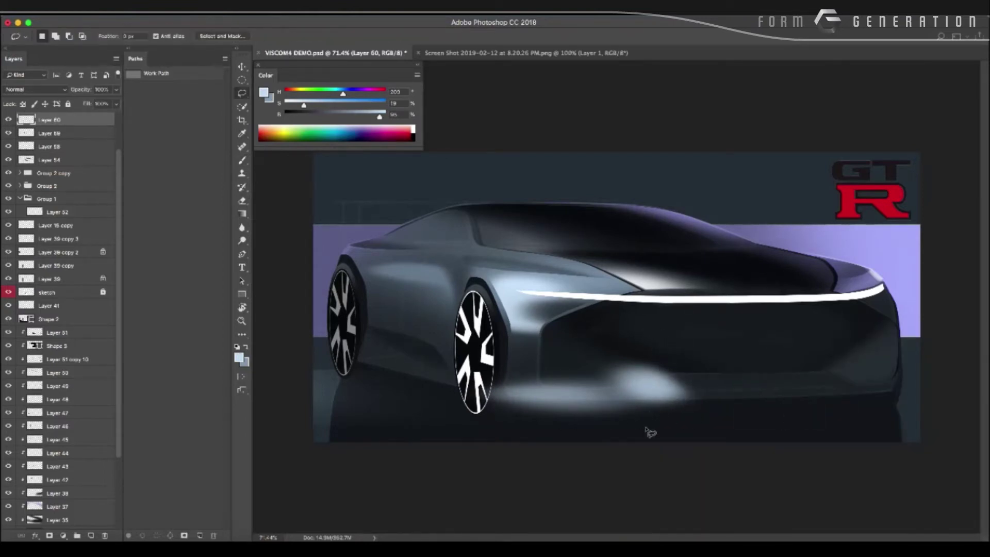
key(e)
right_click(690, 379)
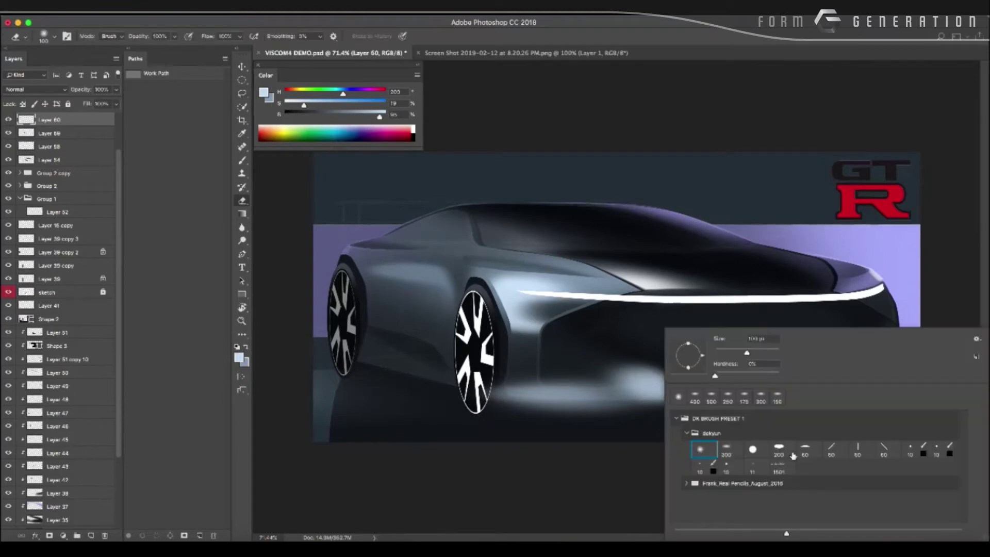
key(Return)
mouse_move(688, 394)
mouse_down()
mouse_move(651, 400)
mouse_move(672, 396)
mouse_up()
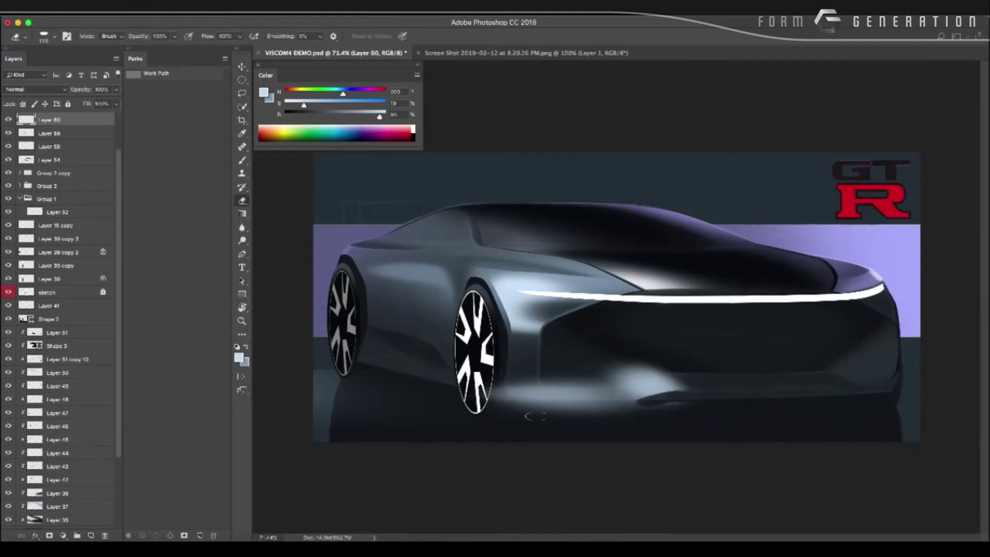
mouse_move(561, 411)
mouse_down()
mouse_move(634, 403)
mouse_move(508, 399)
mouse_move(690, 408)
mouse_move(642, 425)
mouse_up()
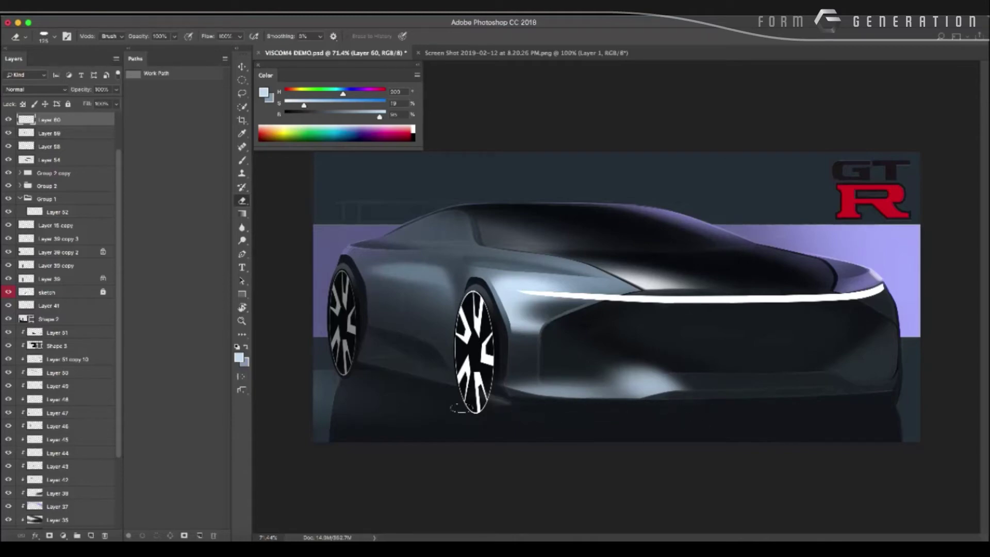
drag(461, 408, 540, 411)
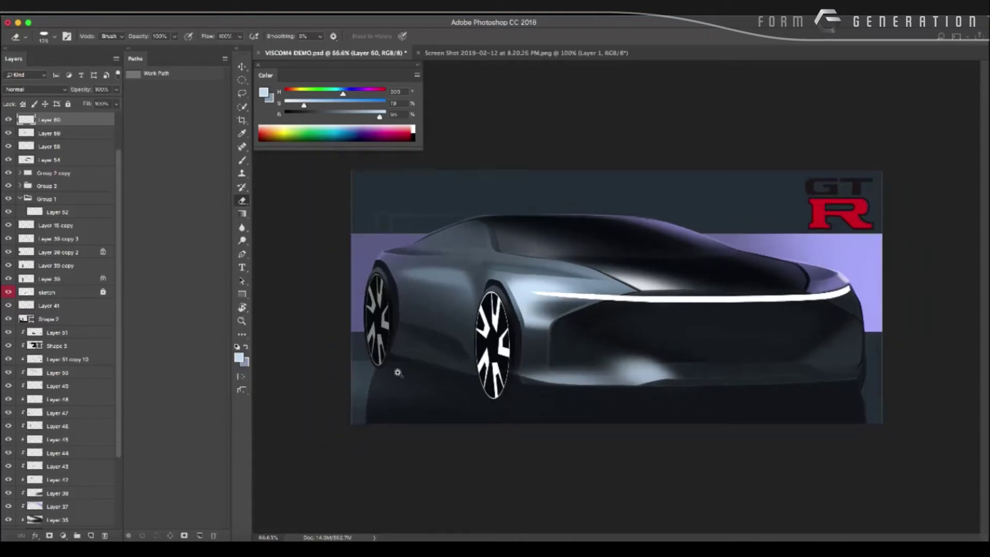
Rotate the view to 20° and erase to darken the lower intake edge.
scroll(607, 422, down, 5)
scroll(423, 345, up, 6)
key(r)
mouse_move(613, 448)
mouse_down()
mouse_move(680, 397)
mouse_move(504, 358)
mouse_move(518, 340)
mouse_up()
key(e)
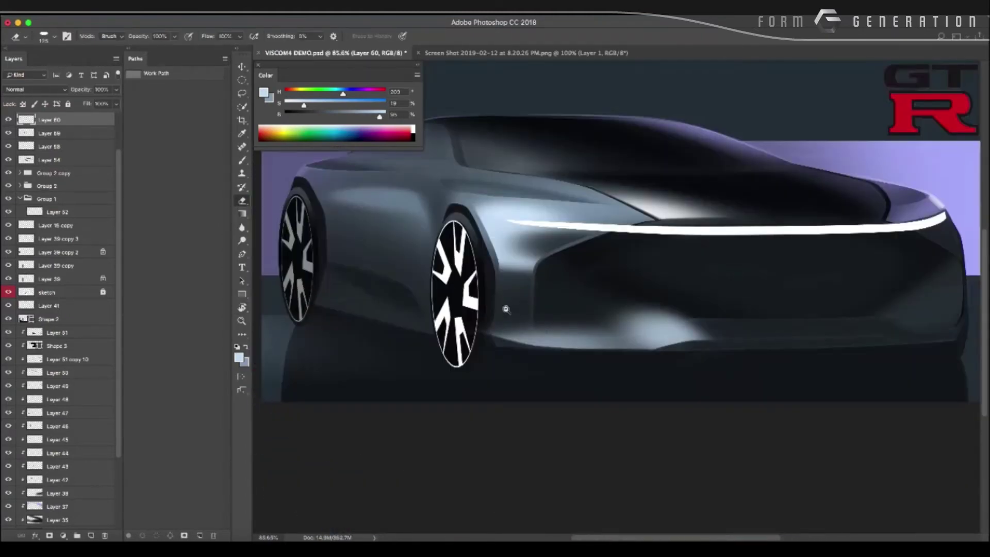
key(r)
drag(466, 387, 445, 330)
key(e)
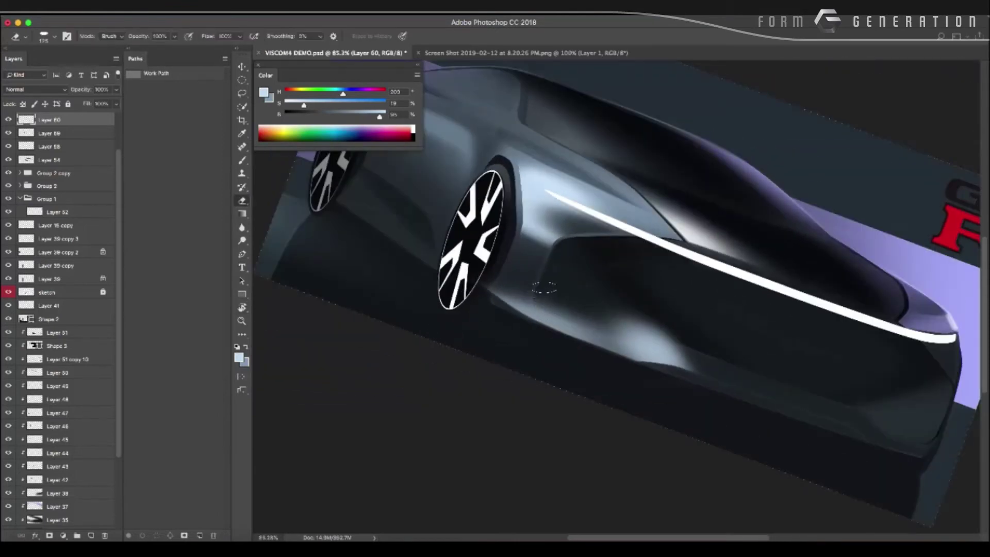
drag(550, 299, 600, 323)
mouse_move(549, 302)
mouse_down()
mouse_move(564, 318)
mouse_move(672, 340)
mouse_move(616, 326)
mouse_move(662, 315)
mouse_up()
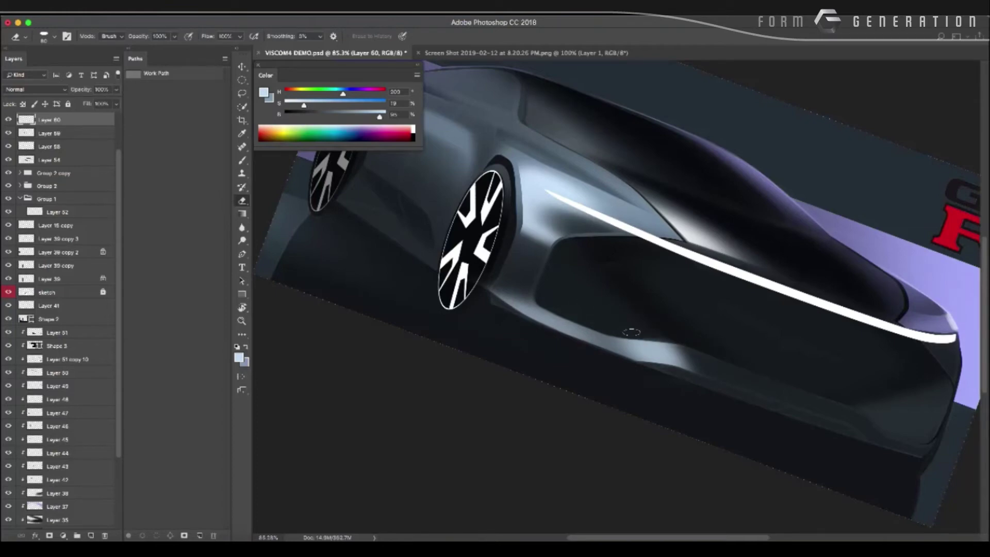
Make Layer 59 the active layer.
scroll(725, 354, down, 5)
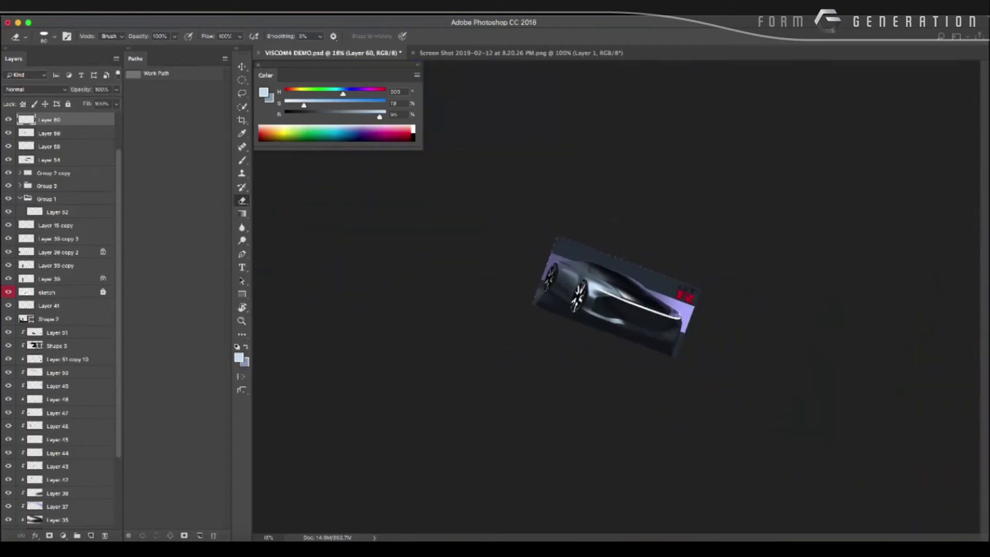
scroll(653, 346, up, 2)
scroll(653, 346, up, 2)
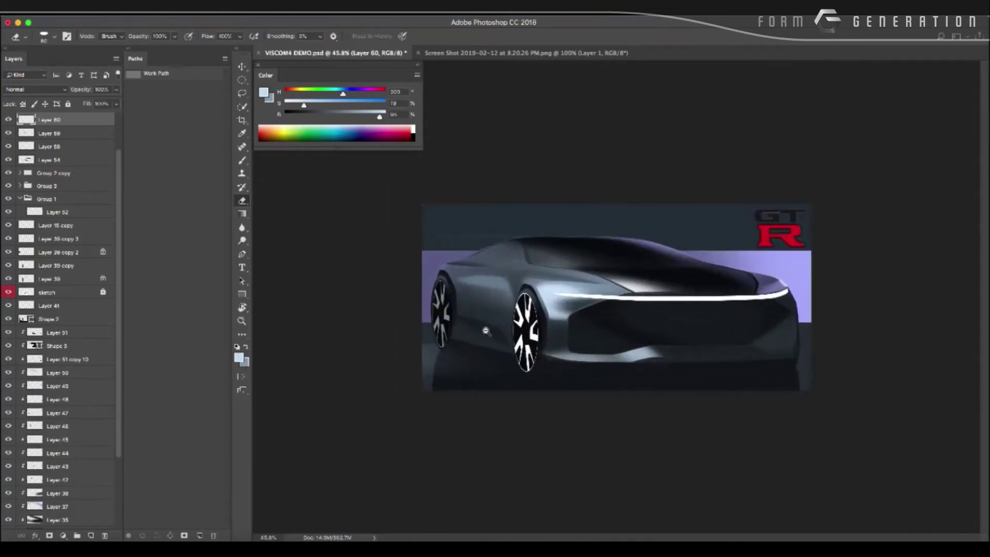
scroll(567, 343, up, 1)
scroll(492, 338, down, 1)
scroll(493, 338, up, 2)
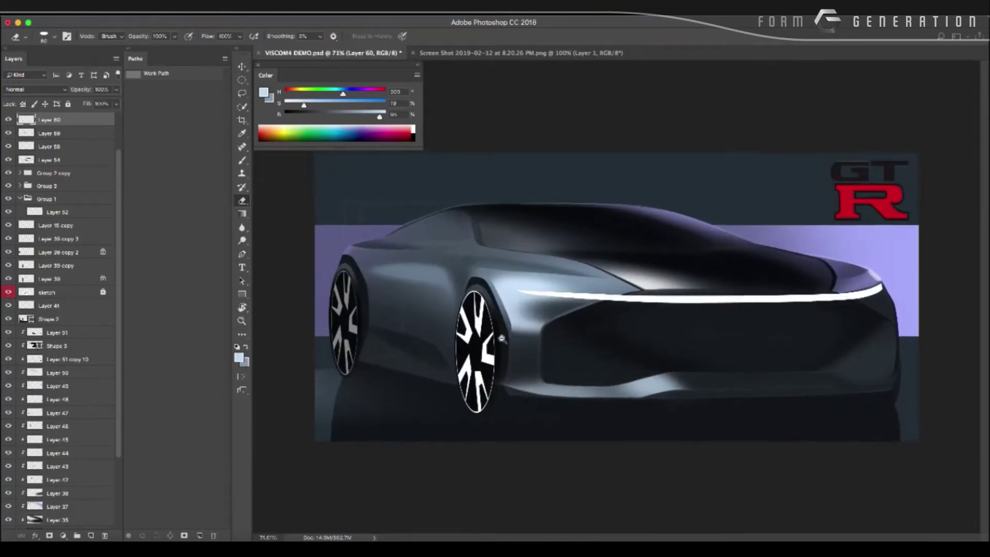
scroll(632, 344, up, 2)
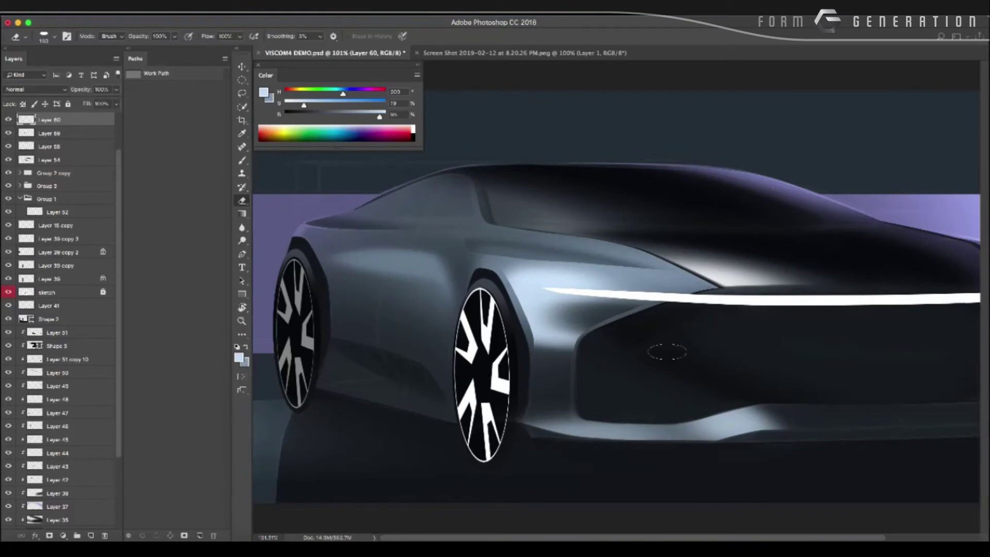
key(alt+bracketleft)
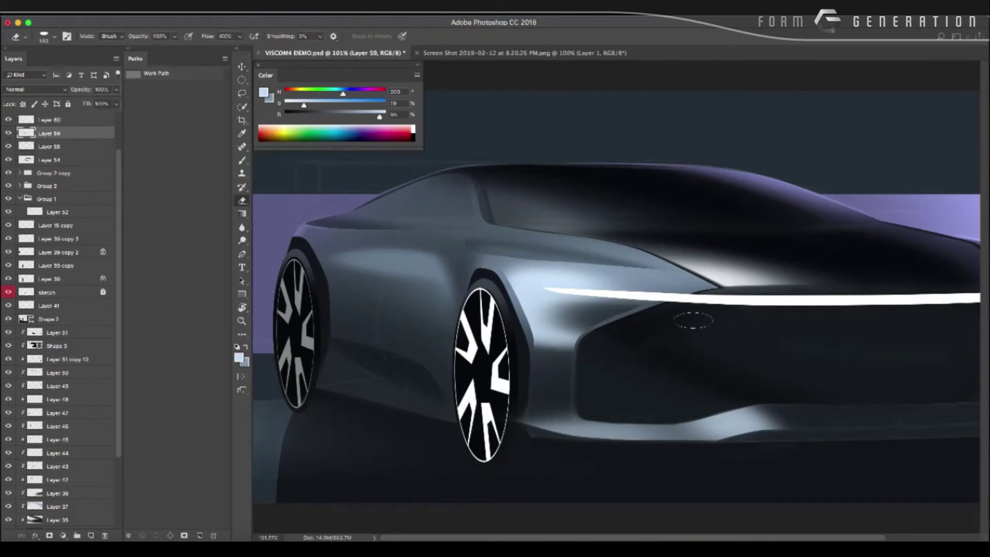
scroll(638, 330, down, 3)
scroll(638, 330, down, 2)
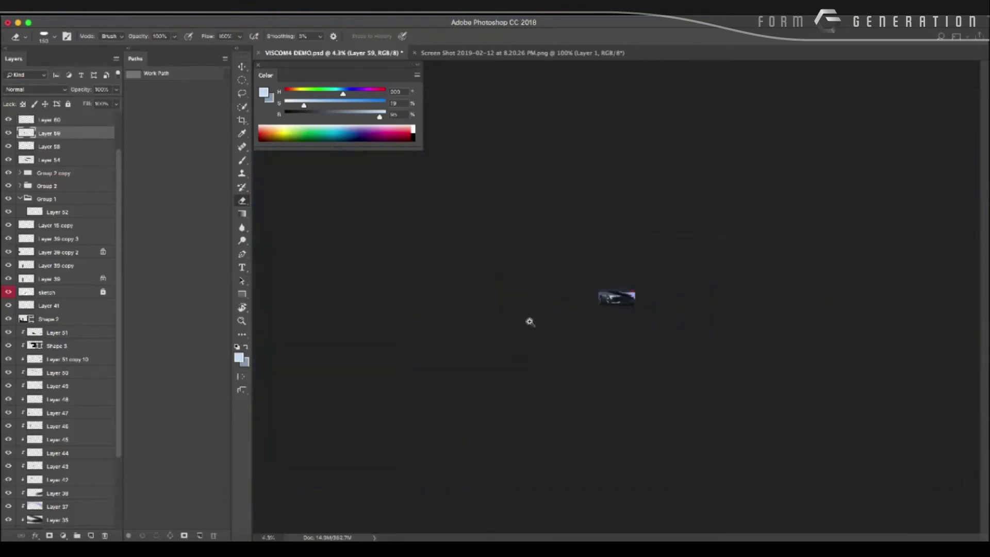
scroll(621, 327, up, 2)
scroll(621, 327, up, 1)
scroll(465, 341, up, 1)
scroll(450, 347, up, 2)
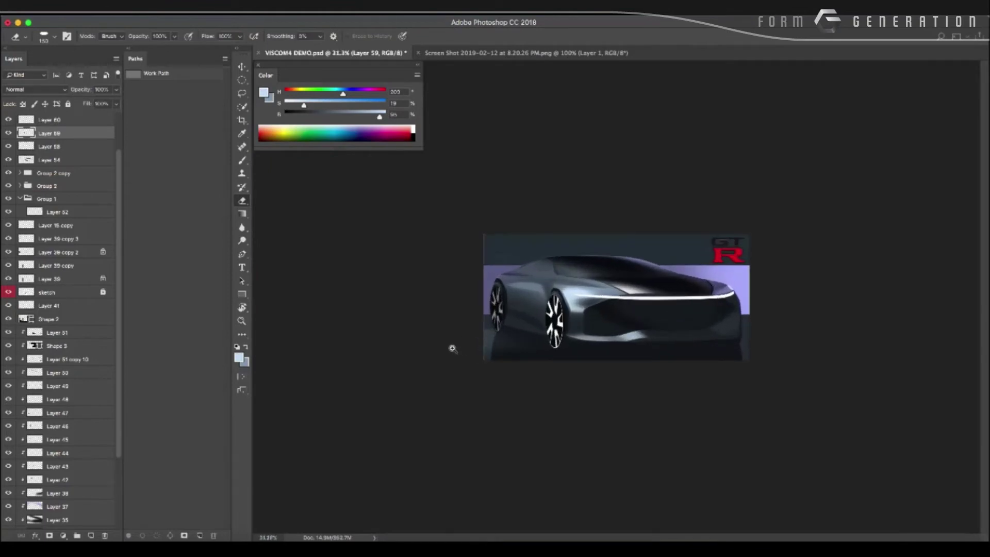
scroll(420, 349, down, 1)
scroll(445, 349, up, 2)
Select the Shape 2 layer and try brush presets, settling on the 60 px brush.
key(v)
click(498, 361)
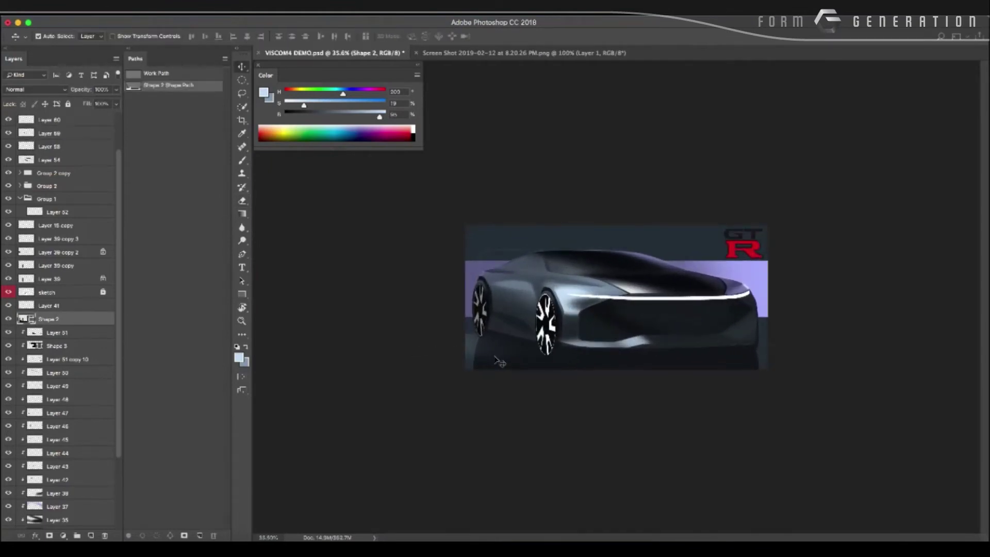
key(b)
right_click(508, 335)
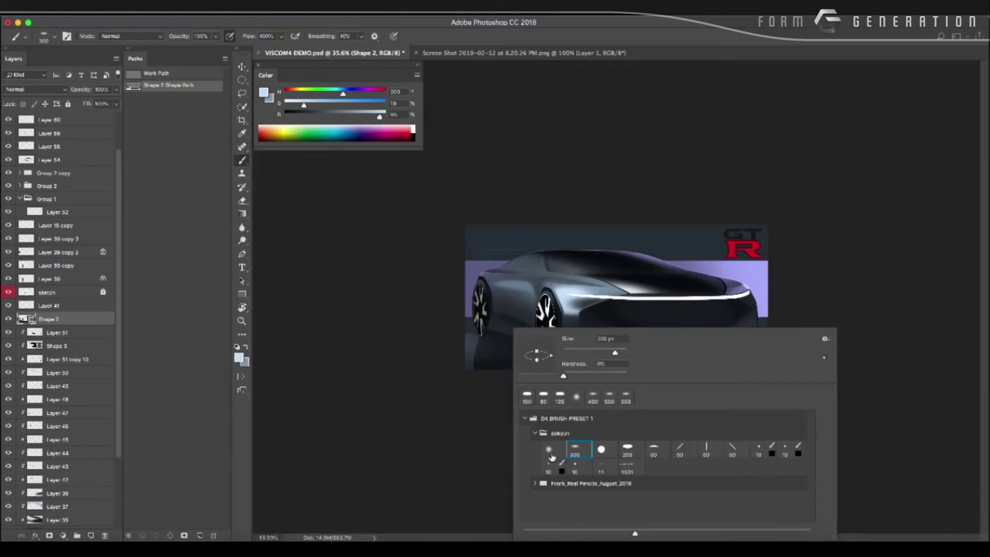
click(551, 451)
click(574, 452)
click(604, 450)
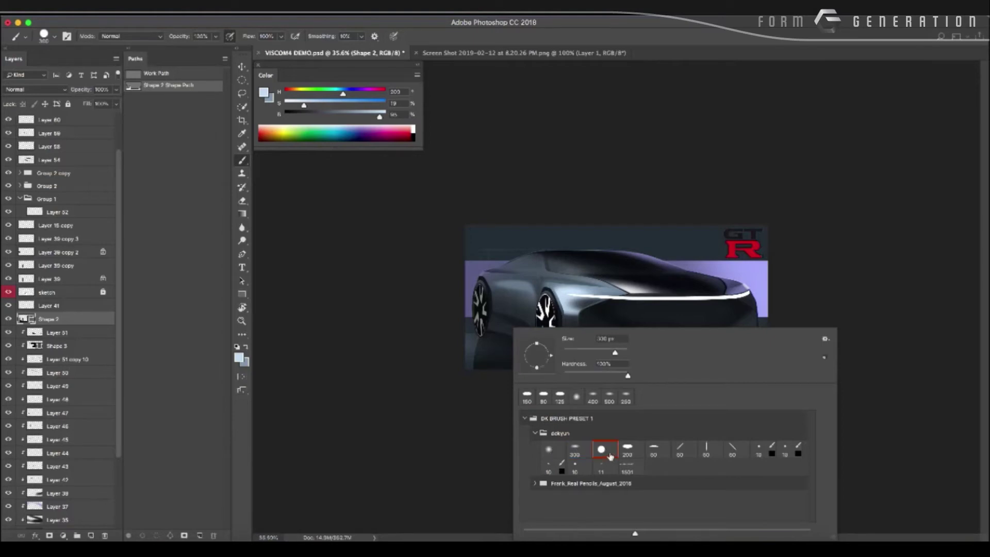
click(633, 453)
click(654, 453)
Add Layer 61, test a highlight stroke across the hood, then undo it.
key(Return)
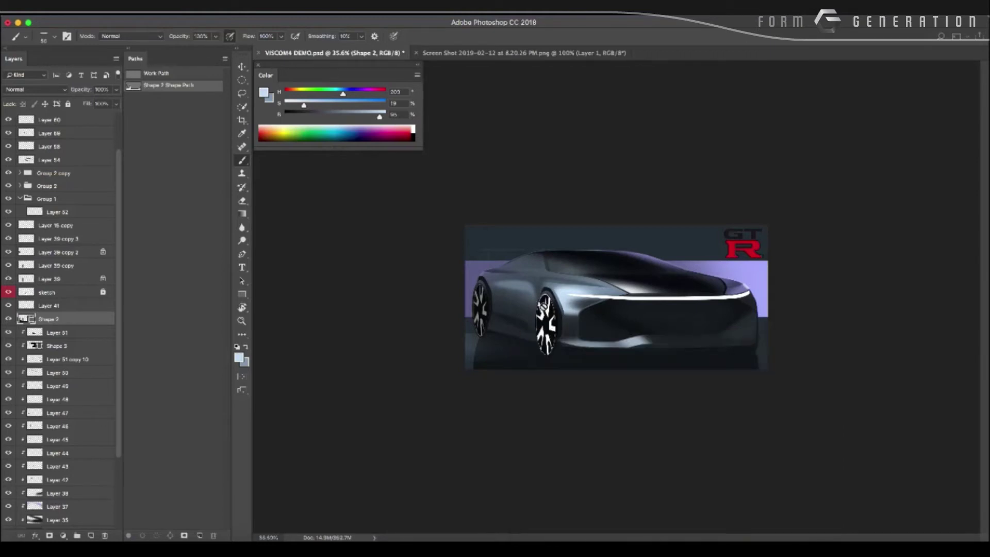
key(ctrl+shift+n)
key(Return)
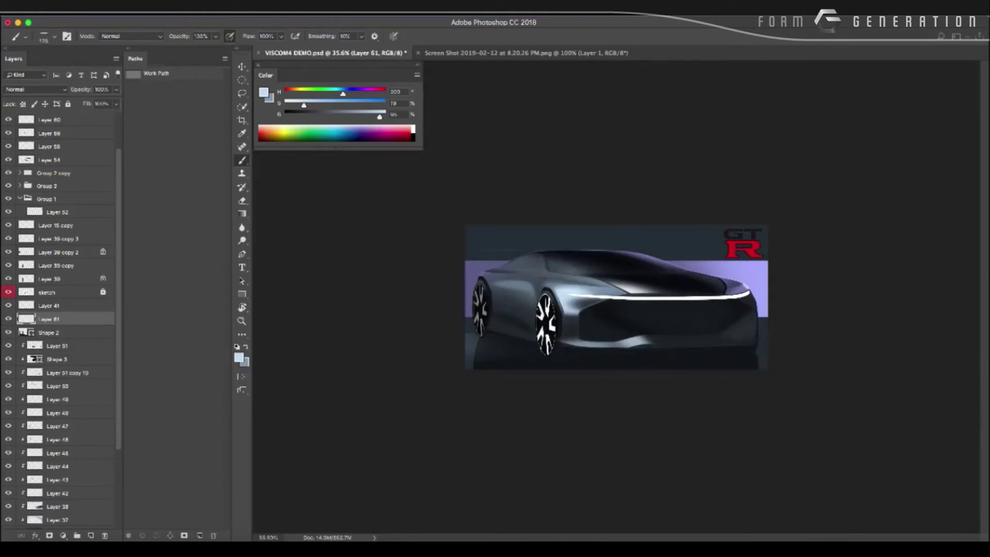
mouse_move(603, 257)
mouse_down()
mouse_move(539, 304)
mouse_move(489, 316)
mouse_up()
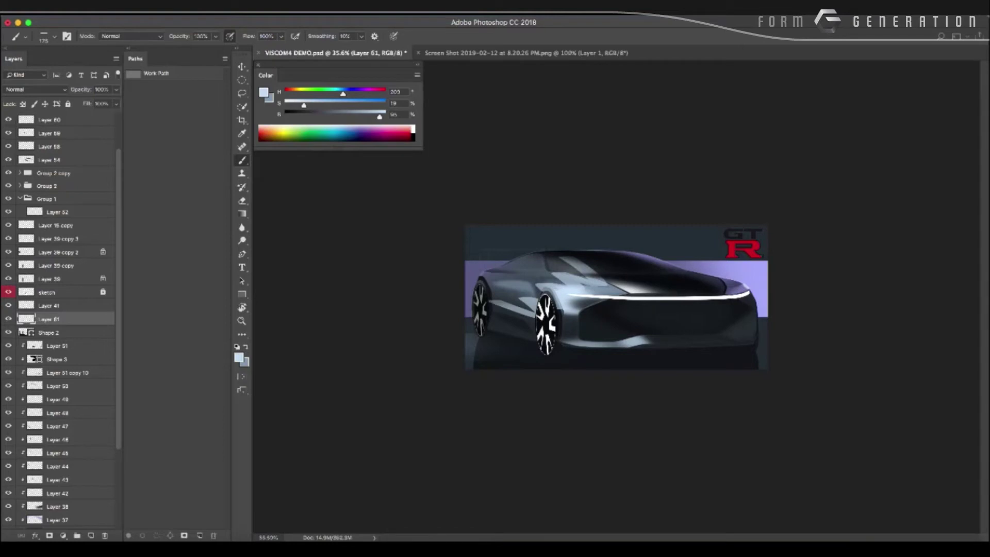
key(ctrl+z)
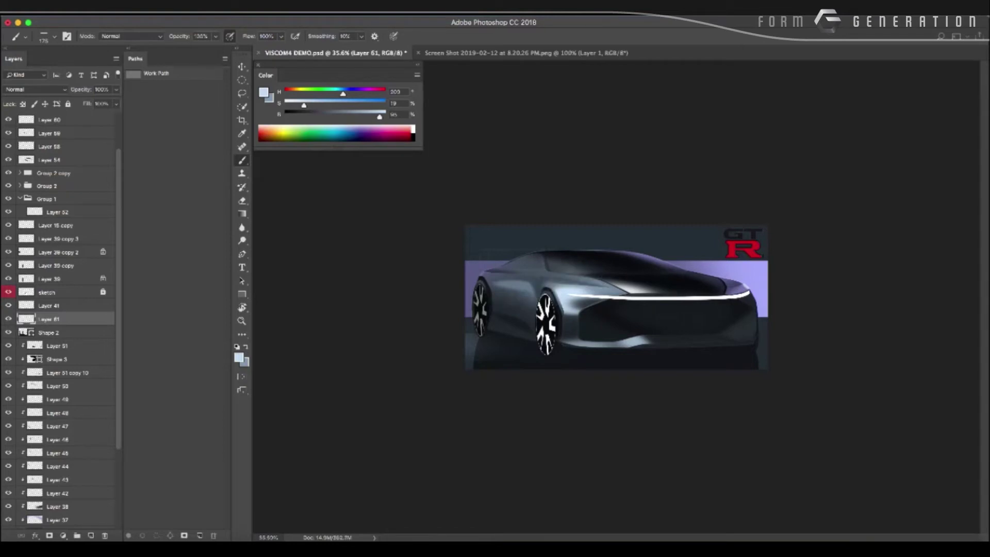
Choose the 50 px slanted brush preset and zoom in on the car's front.
right_click(522, 294)
click(775, 407)
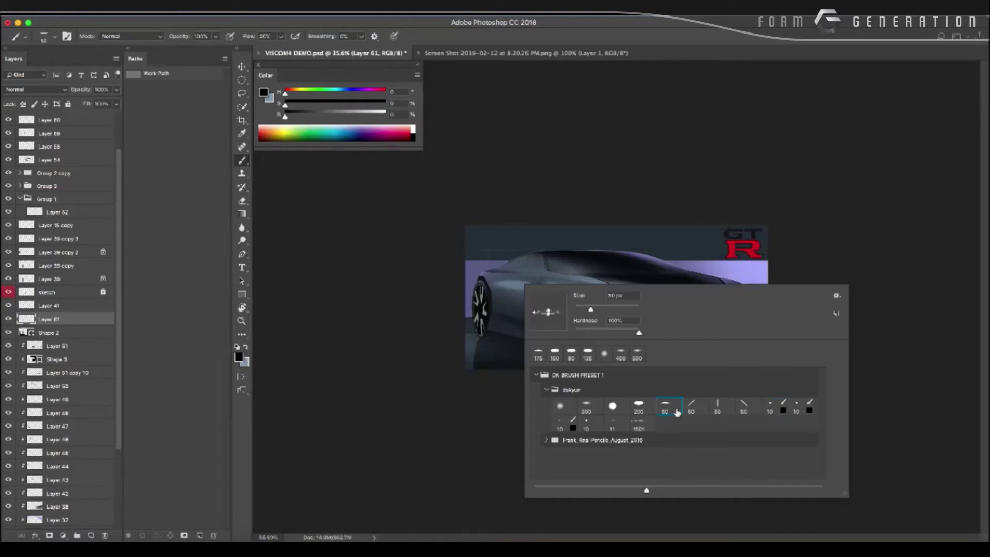
double_click(743, 406)
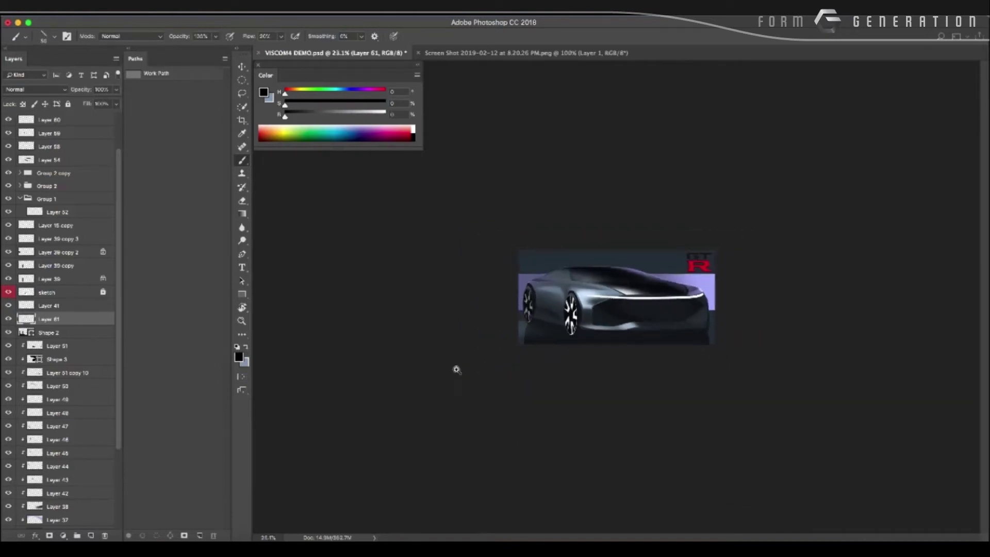
drag(519, 357, 562, 371)
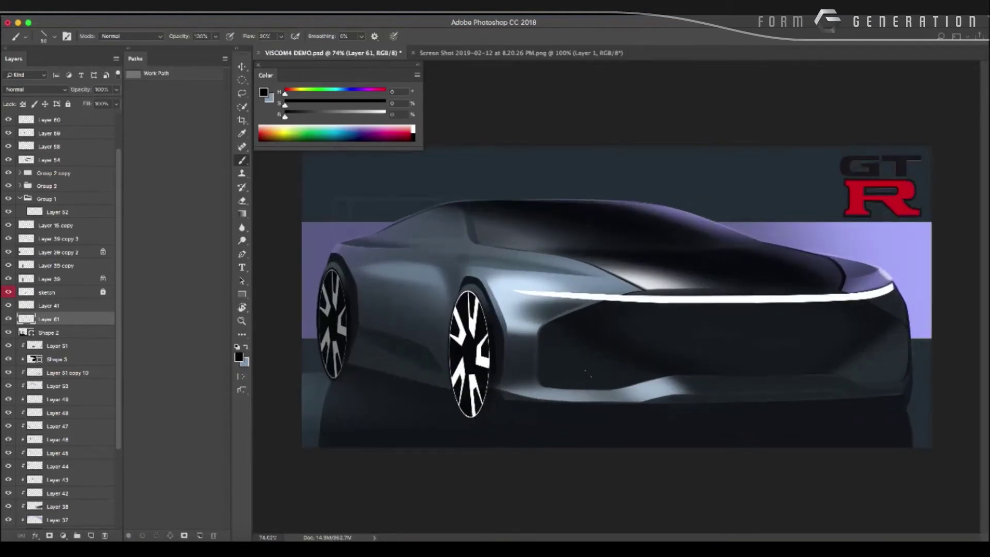
drag(586, 362, 459, 351)
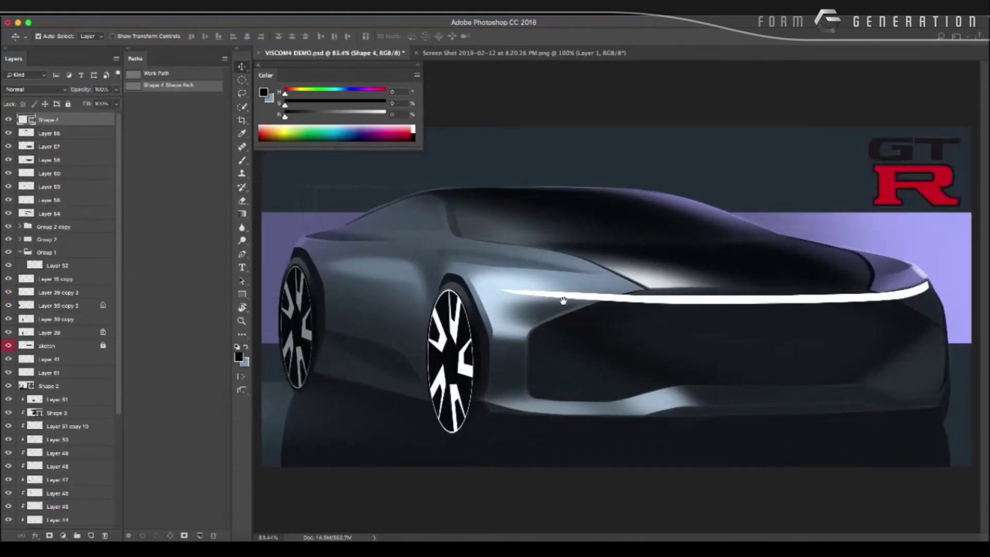
drag(563, 301, 891, 303)
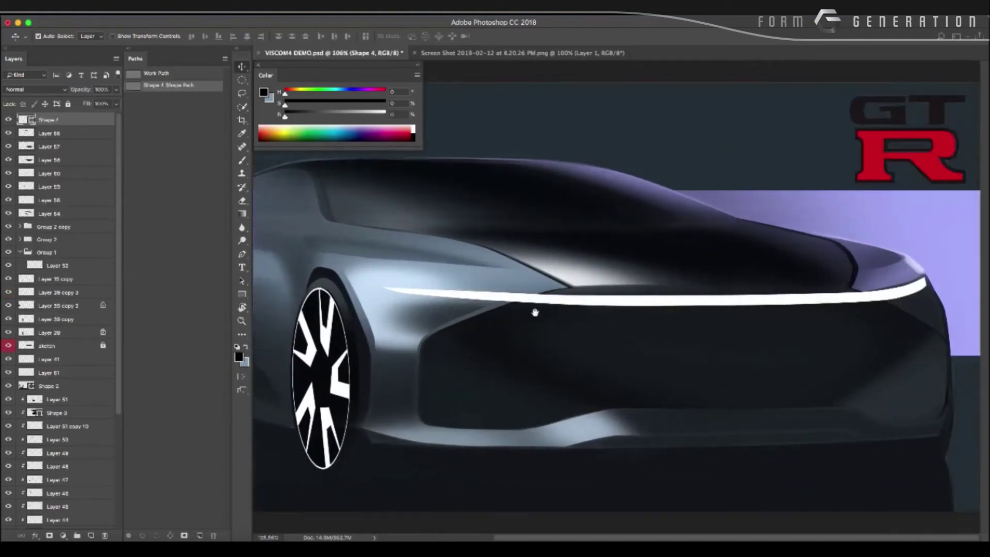
Add and move anchor points on the Shape 4 path's right end, then zoom out.
key(p)
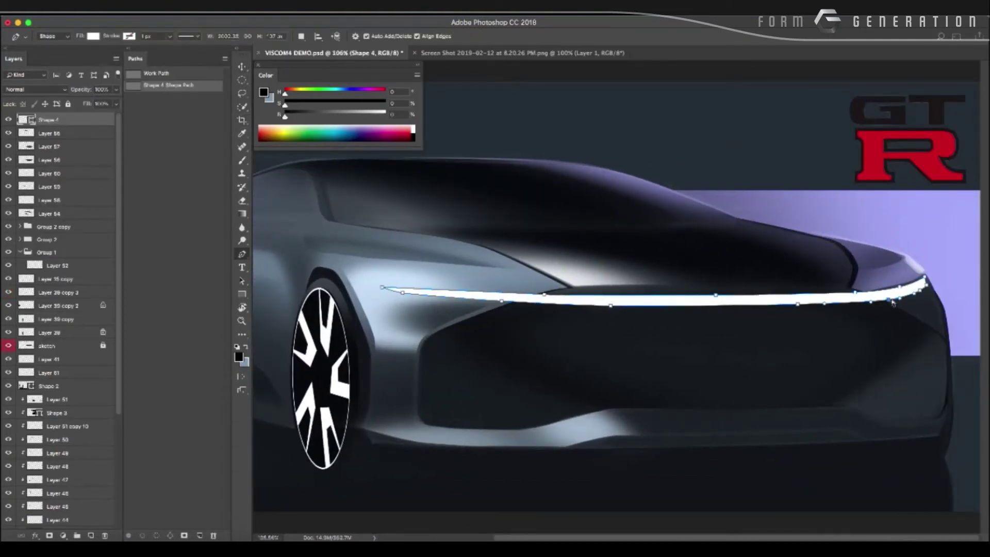
ctrl+click(895, 300)
click(927, 284)
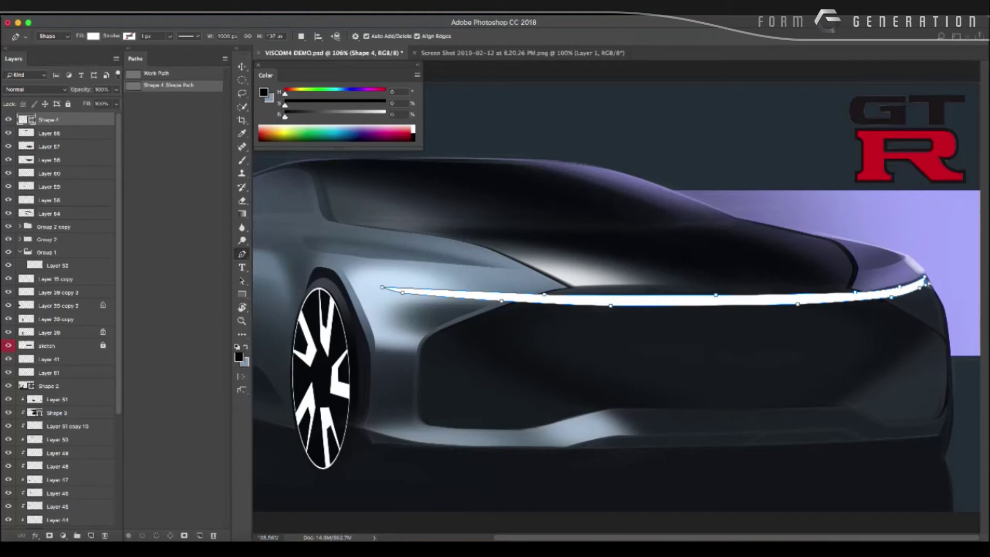
click(926, 283)
click(793, 305)
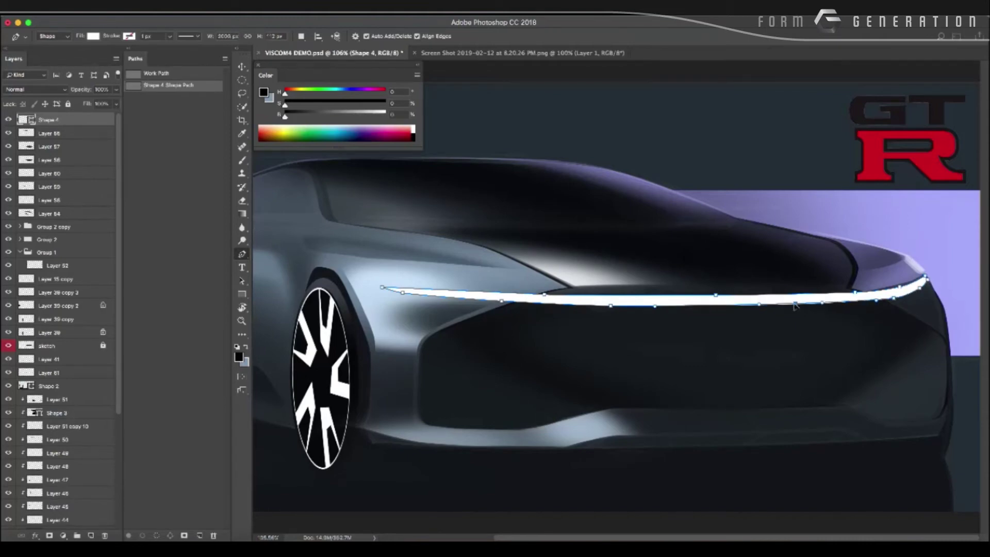
click(830, 295)
alt+scroll(616, 296, down, 5)
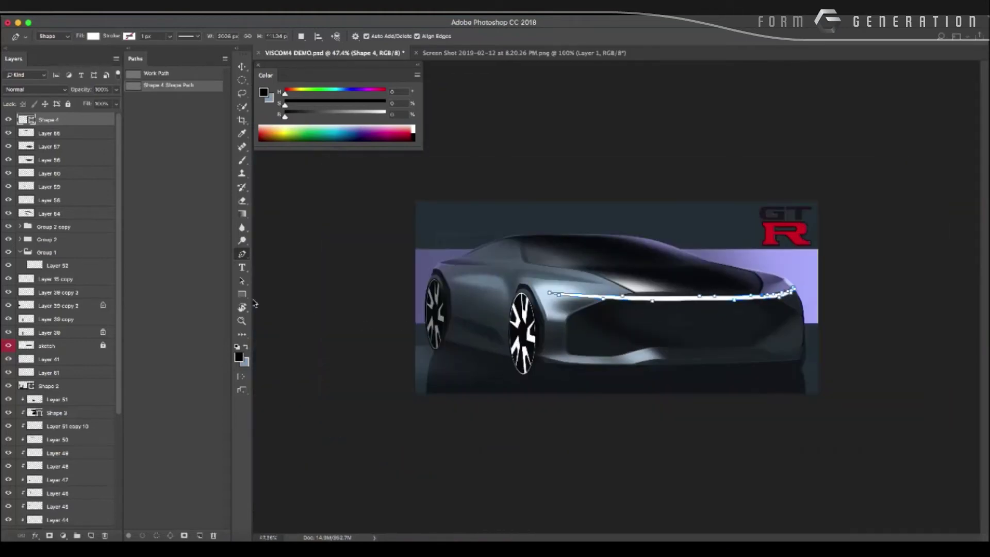
click(242, 293)
alt+scroll(402, 312, down, 3)
alt+scroll(445, 313, up, 2)
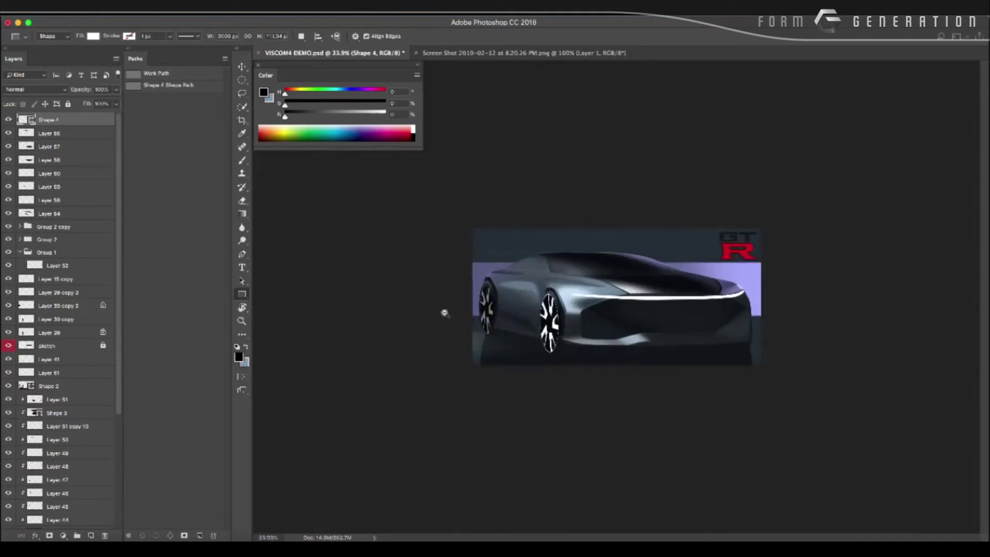
alt+scroll(445, 313, up, 2)
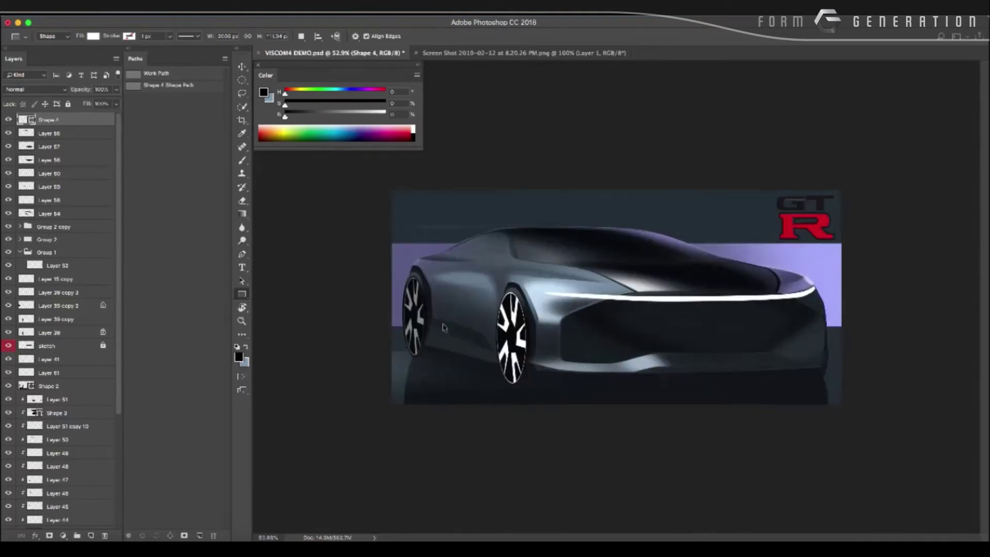
Give the Shape 4 layer an Outer Glow style with size 13 px.
double_click(23, 120)
key(Return)
double_click(78, 120)
click(324, 325)
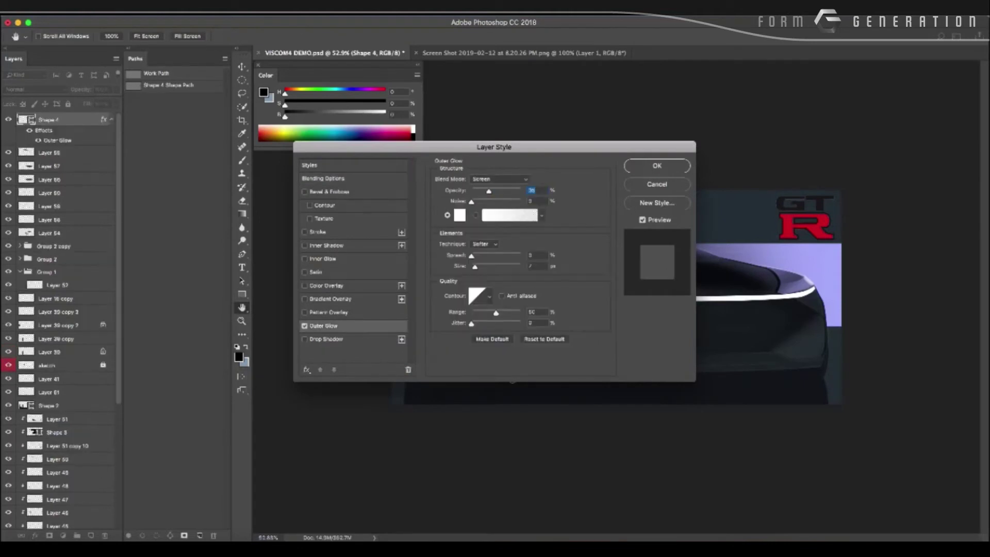
drag(494, 147, 587, 353)
key(Tab)
key(Tab)
key(Tab)
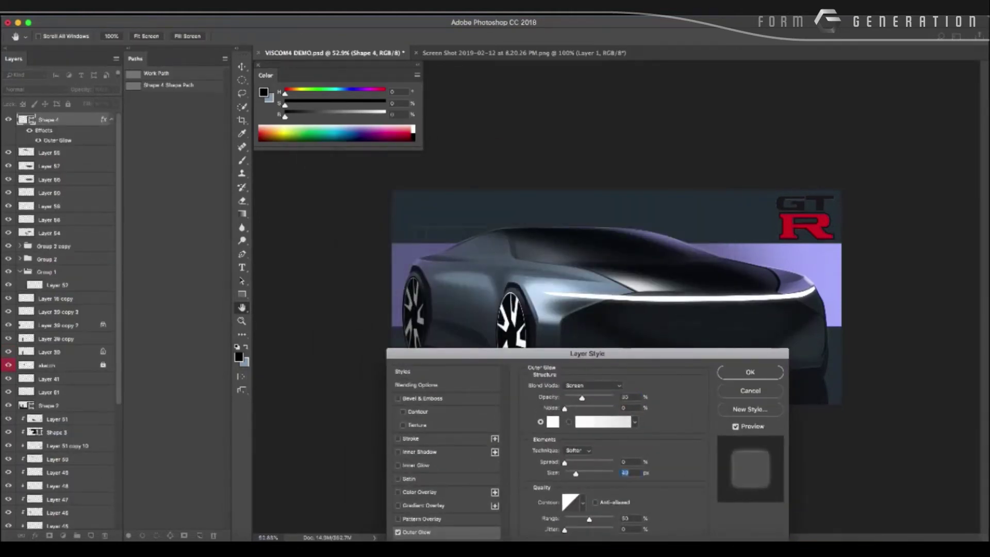
text(13)
key(Return)
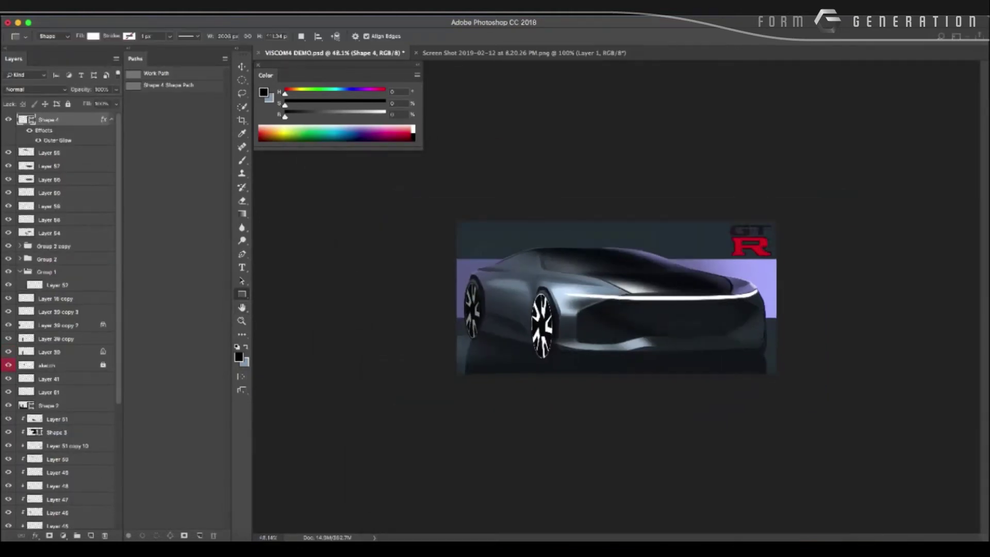
Zoom in and out to inspect the glowing light bar on the whole car.
key(ctrl+minus)
key(ctrl+0)
key(ctrl+minus)
key(ctrl+minus)
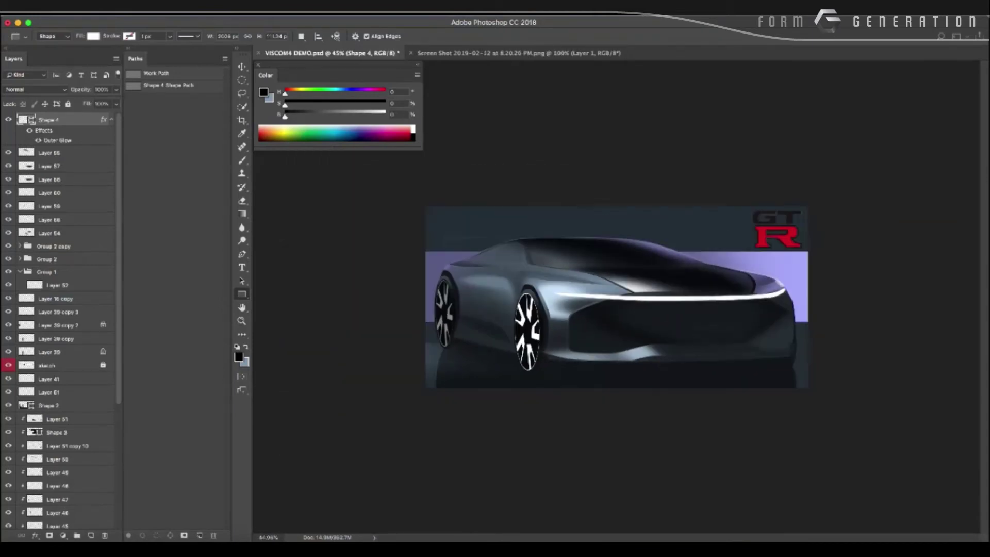
scroll(618, 306, up, 1)
scroll(617, 305, up, 1)
scroll(617, 306, up, 1)
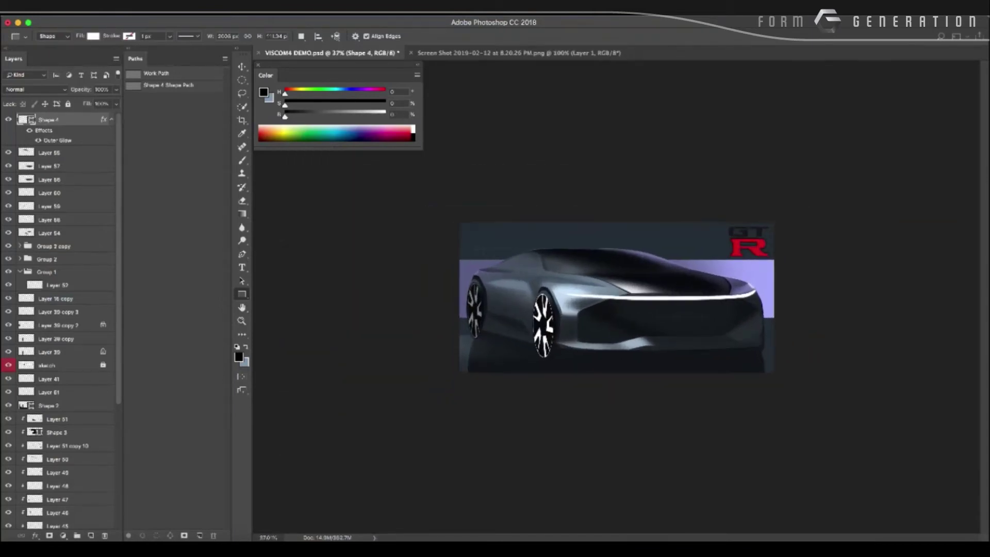
scroll(618, 305, up, 2)
scroll(619, 298, up, 2)
Tilt the canvas view clockwise, then rotate it back to level.
key(r)
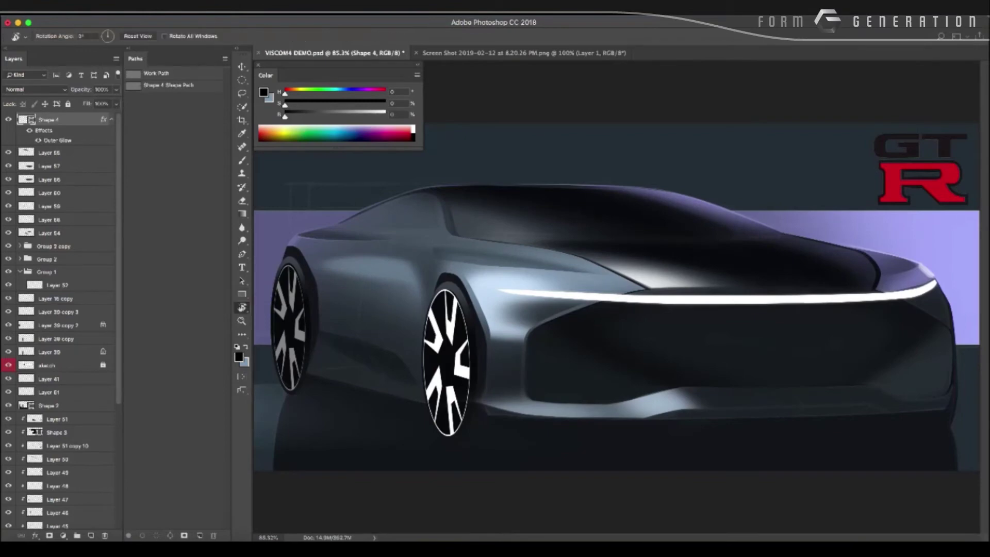
drag(722, 207, 753, 253)
scroll(619, 299, down, 3)
drag(722, 221, 732, 273)
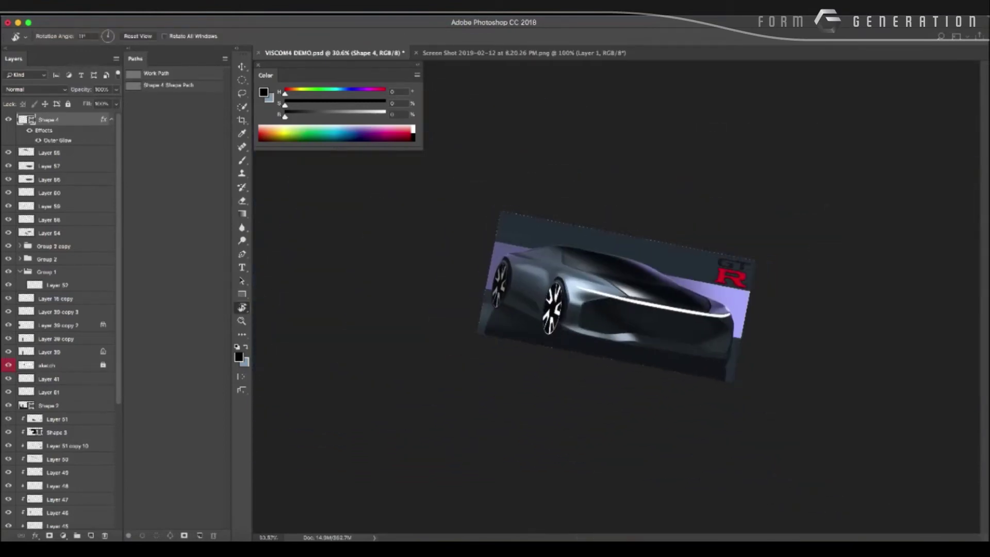
scroll(617, 298, down, 2)
scroll(617, 298, up, 3)
scroll(617, 298, up, 2)
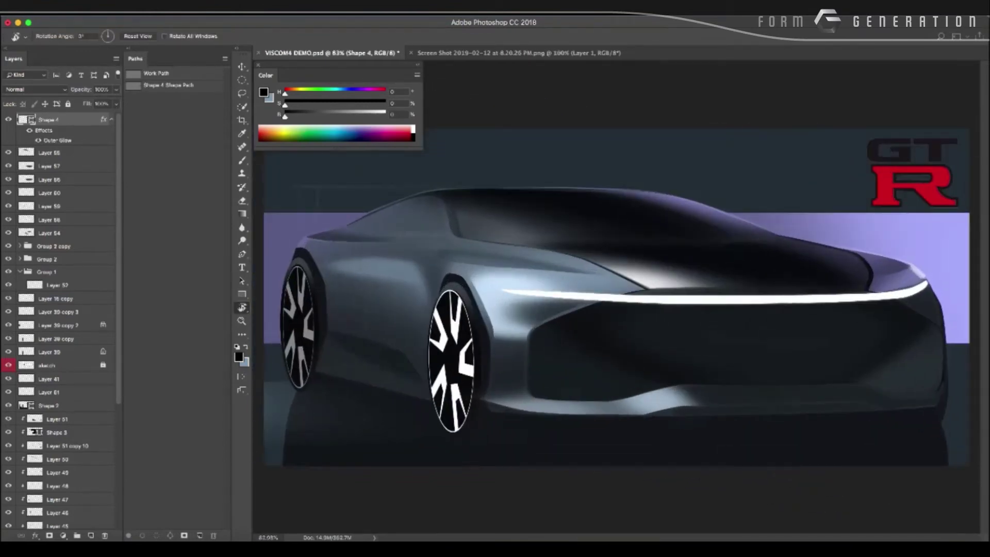
key(l)
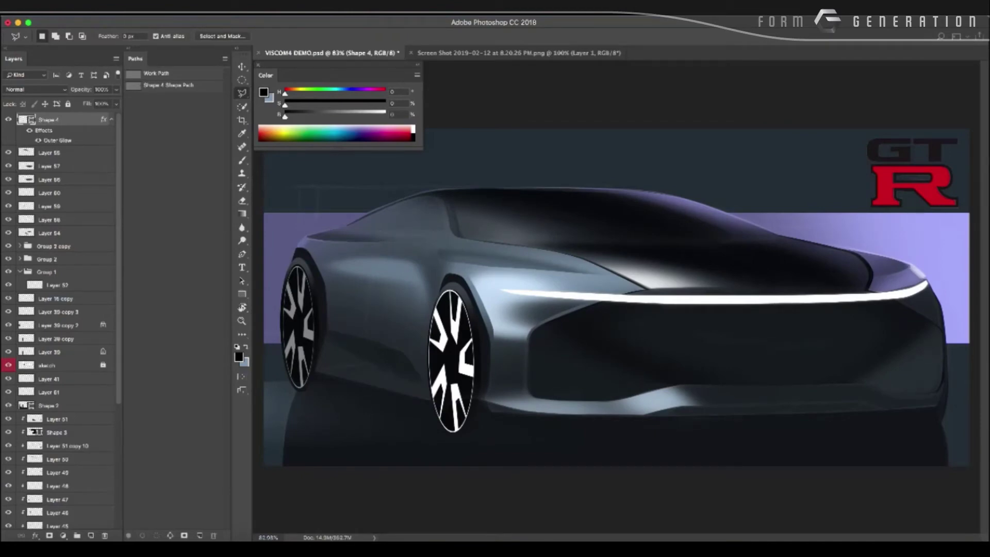
On a new layer, fill the side-window selection with a dark colour sampled from the roof.
key(ctrl+shift+alt+n)
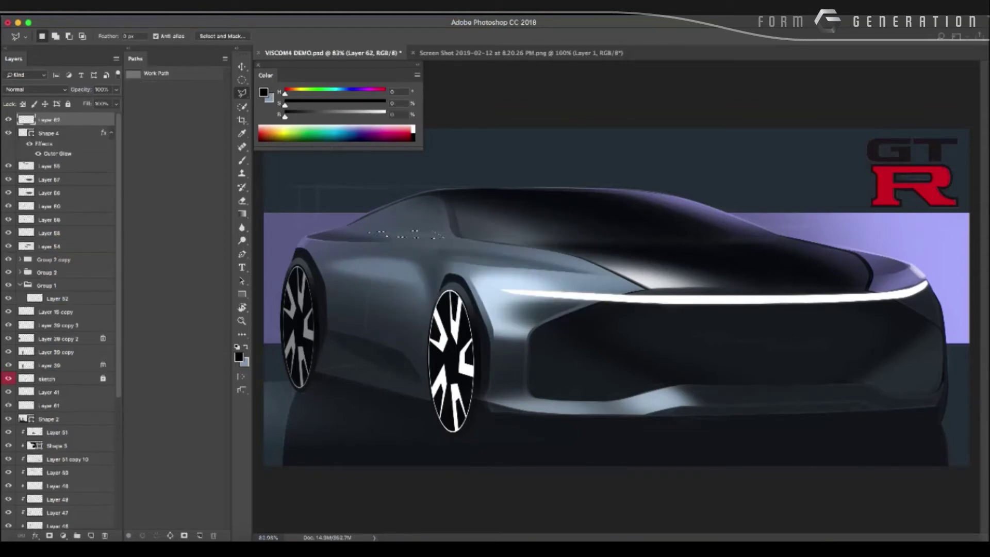
key(b)
alt+click(481, 223)
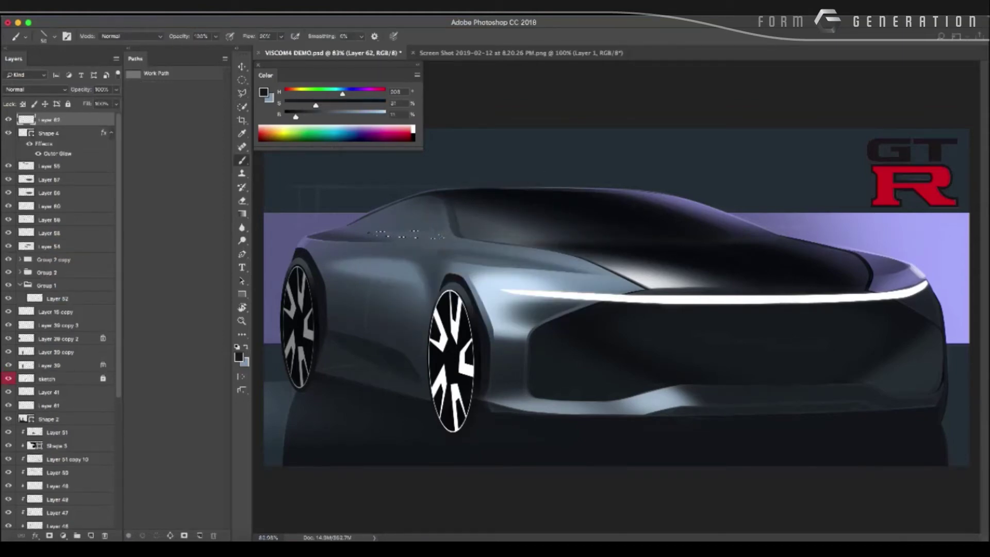
key(alt+BackSpace)
key(l)
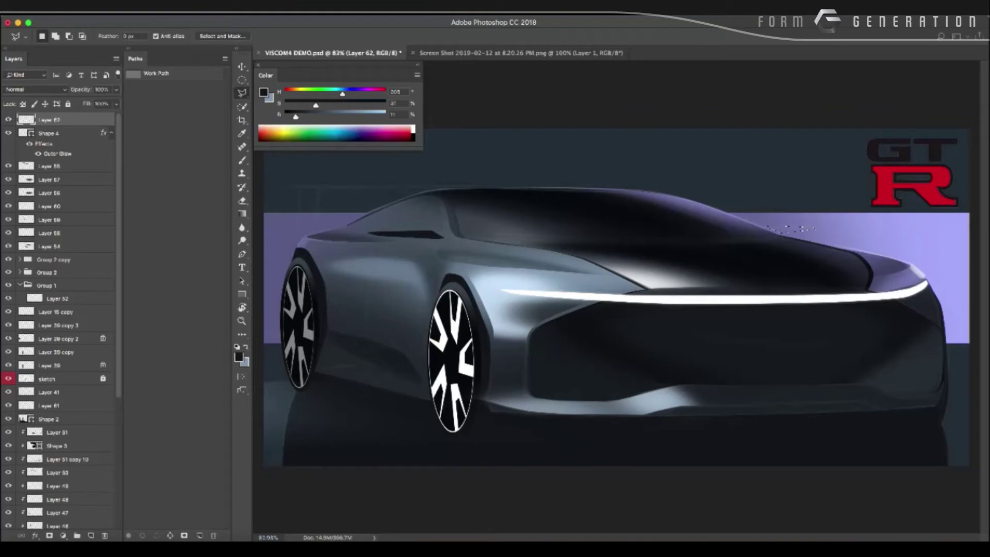
Zoom out to show the whole car and make Shape 2 the active layer.
key(ctrl+minus)
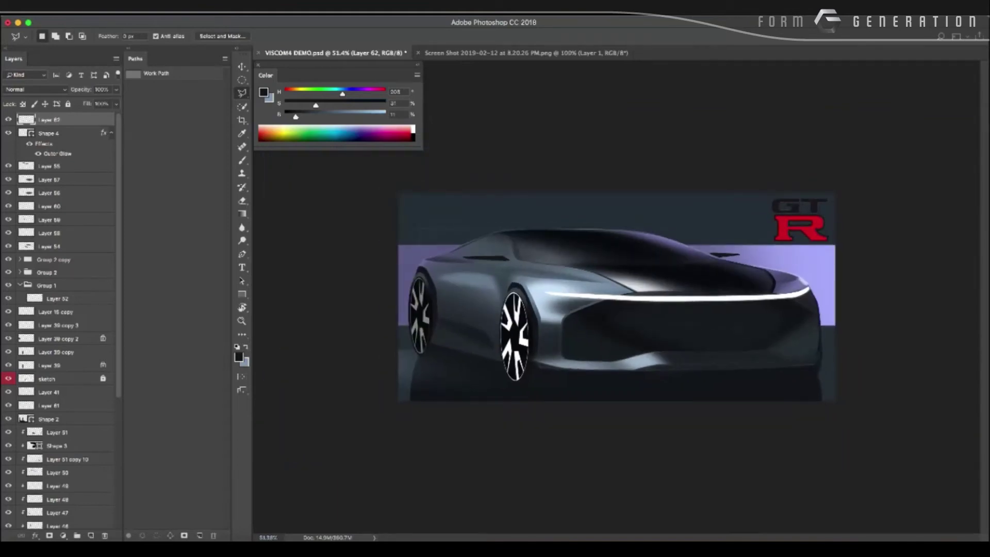
key(e)
scroll(610, 309, down, 3)
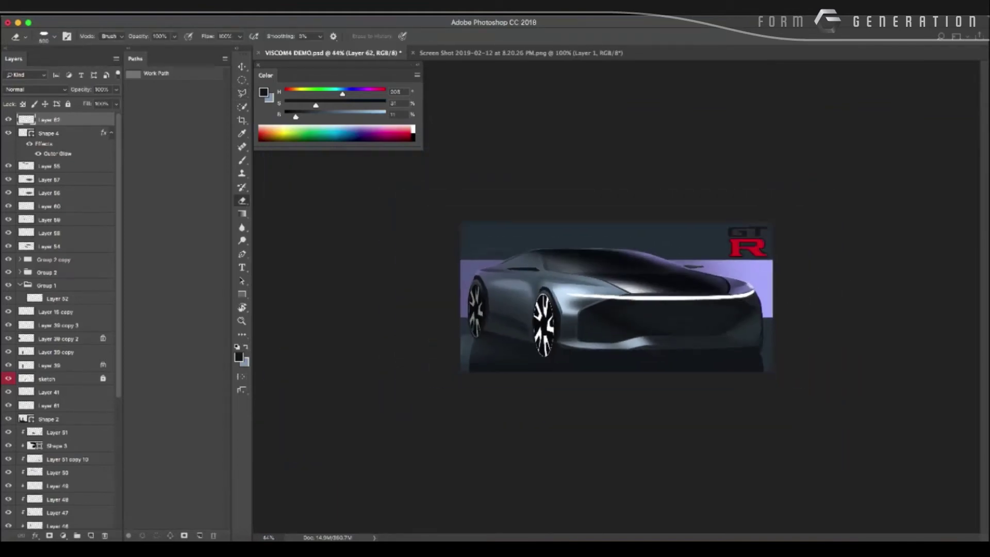
scroll(611, 309, up, 2)
scroll(616, 298, down, 1)
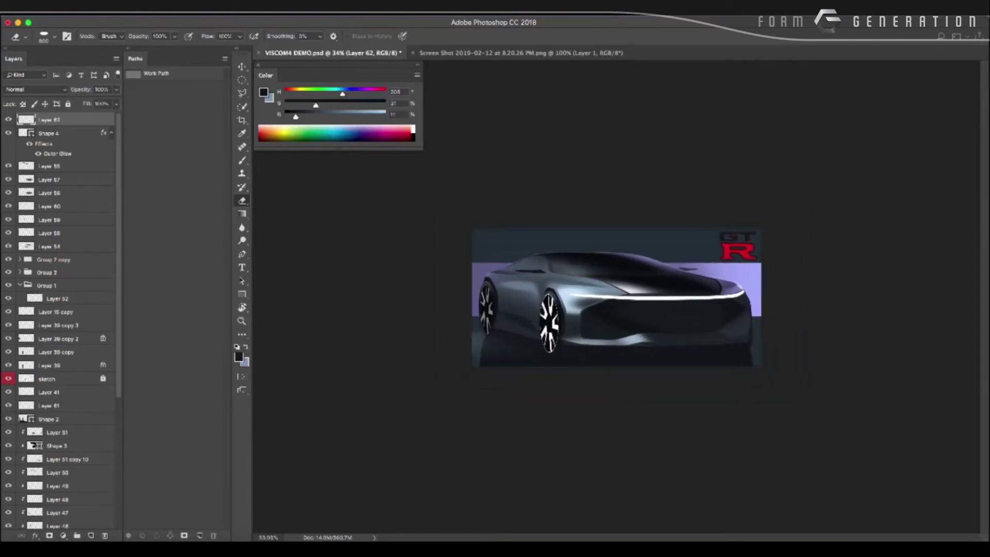
scroll(616, 298, up, 1)
scroll(616, 298, up, 1)
scroll(616, 298, down, 5)
scroll(616, 298, up, 5)
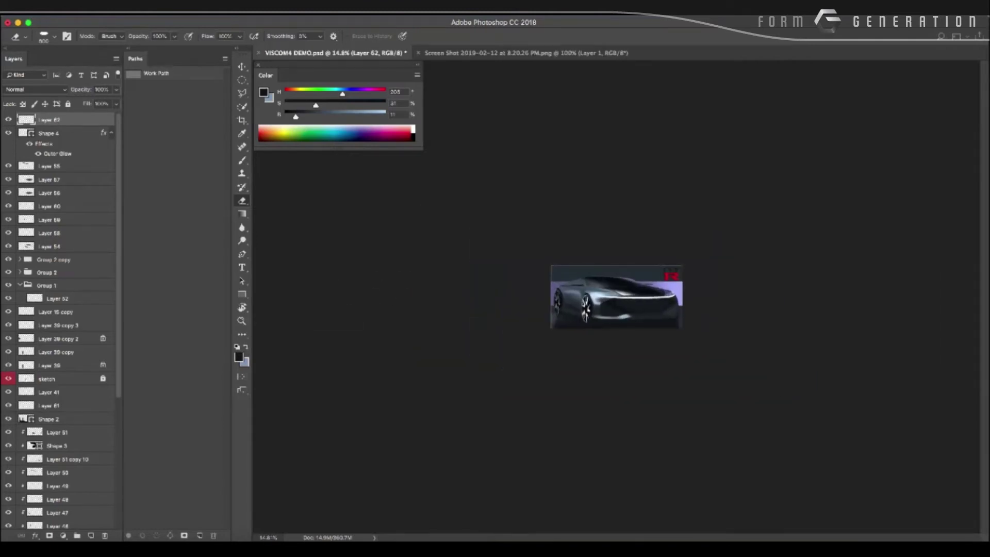
key(v)
click(49, 418)
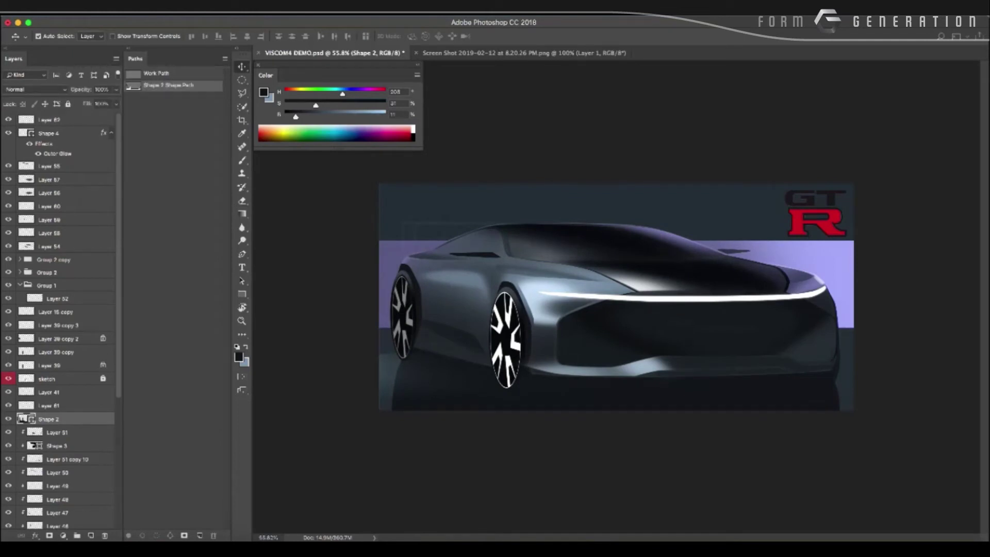
key(b)
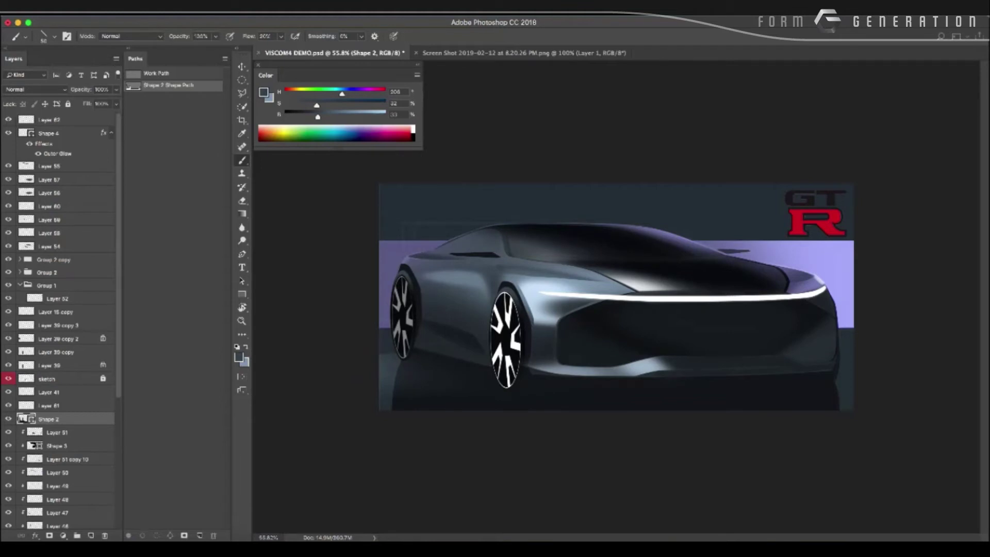
Add a new layer clipped to Shape 2 and choose an elliptical 500 px brush.
key(ctrl+shift+alt+n)
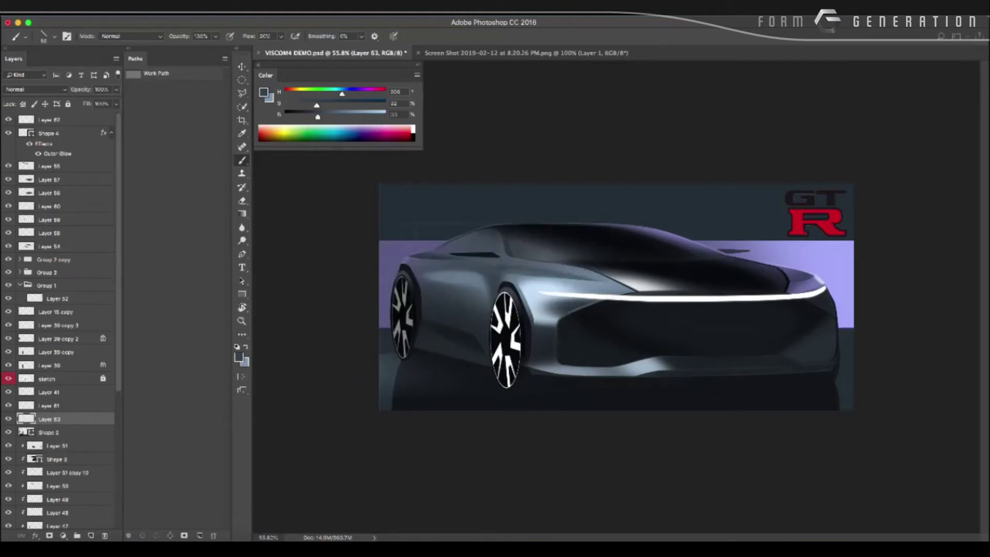
key(ctrl+alt+g)
right_click(396, 326)
double_click(625, 448)
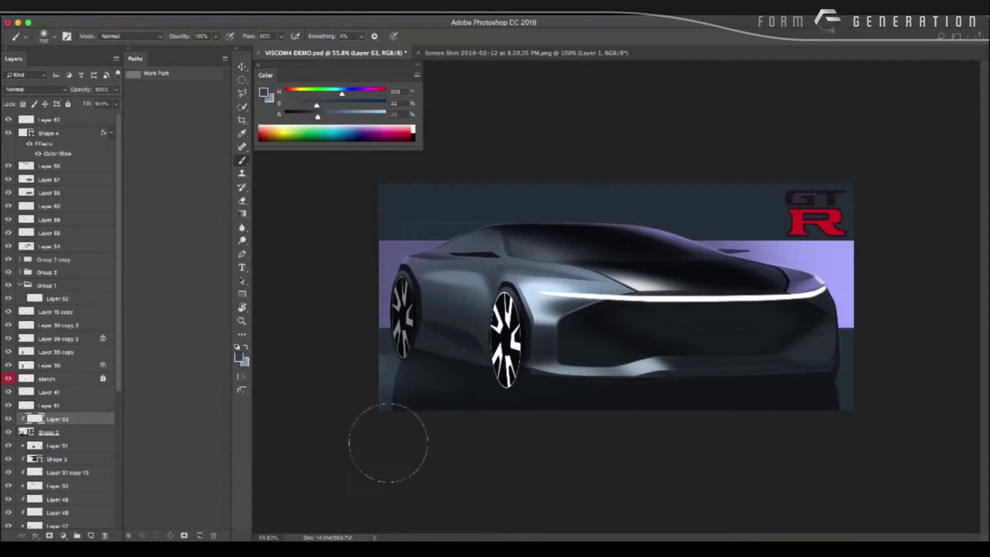
key(bracketright)
key(bracketright)
key(bracketright)
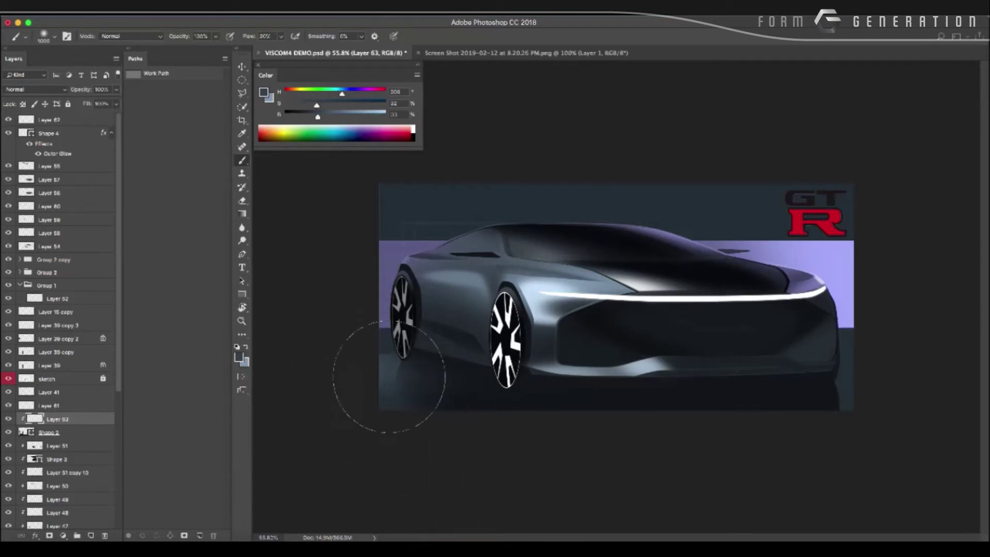
right_click(400, 326)
click(515, 449)
key(Return)
Size the brush to 400 px and sample a dark colour from the canvas.
key(bracketright)
key(bracketright)
key(bracketright)
key(bracketleft)
key(bracketleft)
key(bracketleft)
alt+click(842, 362)
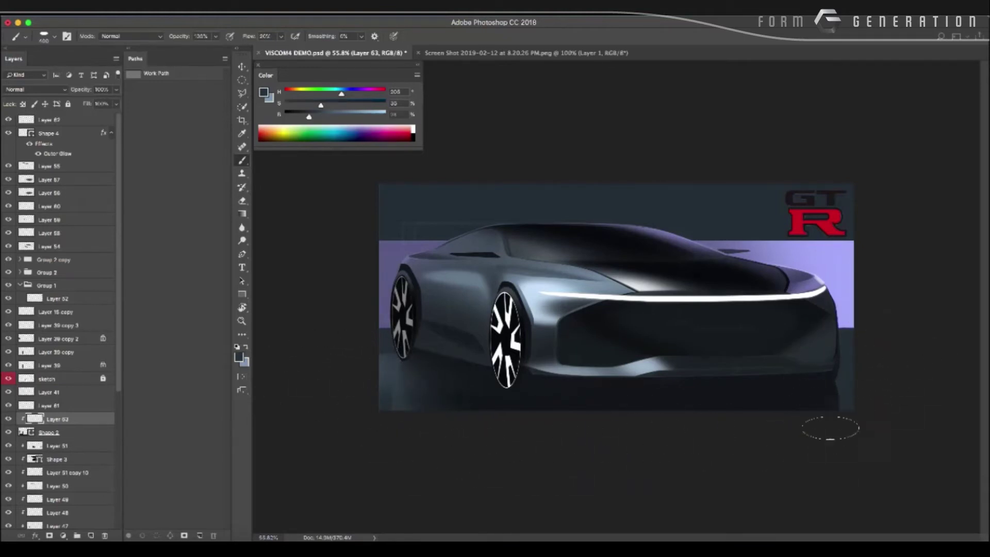
right_click(872, 369)
key(Escape)
right_click(820, 394)
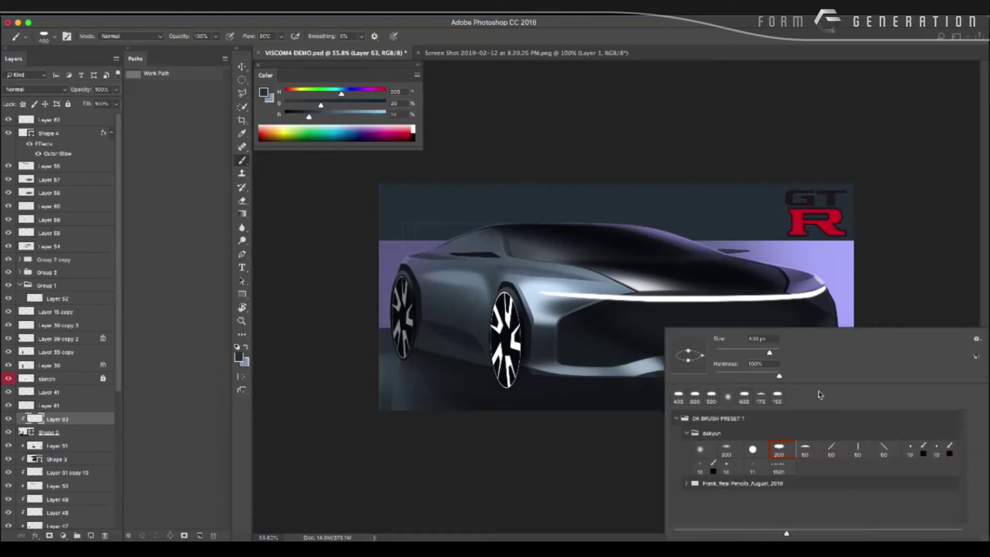
click(726, 448)
double_click(712, 394)
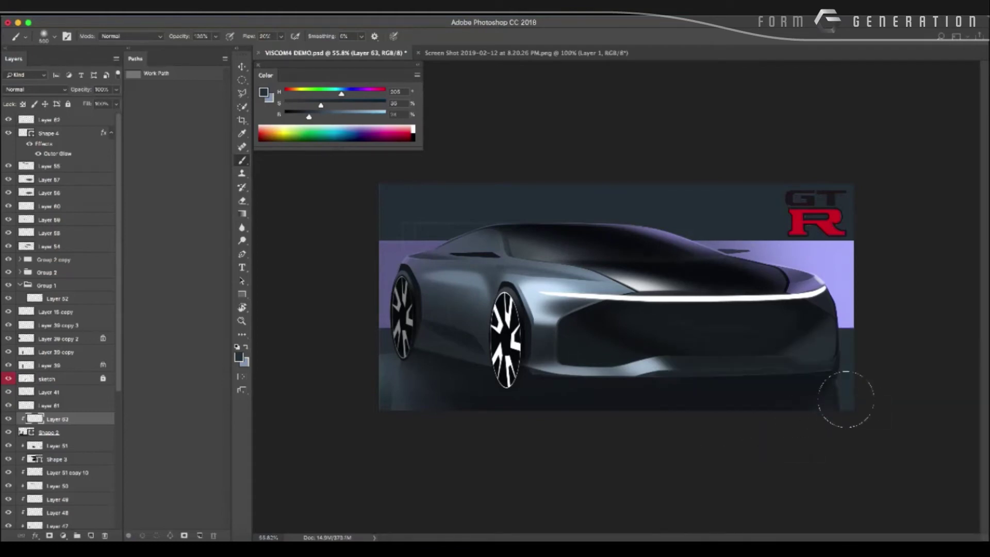
right_click(685, 361)
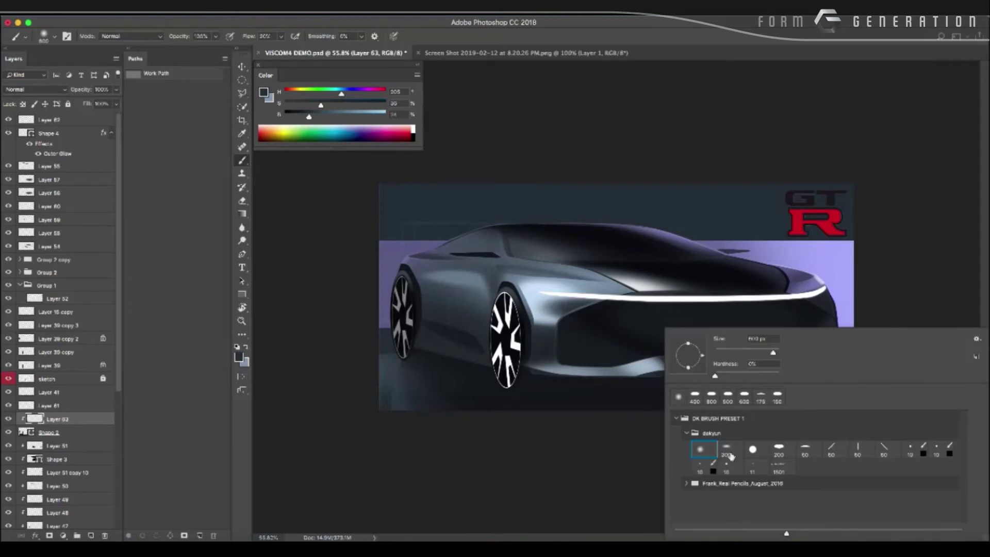
double_click(779, 450)
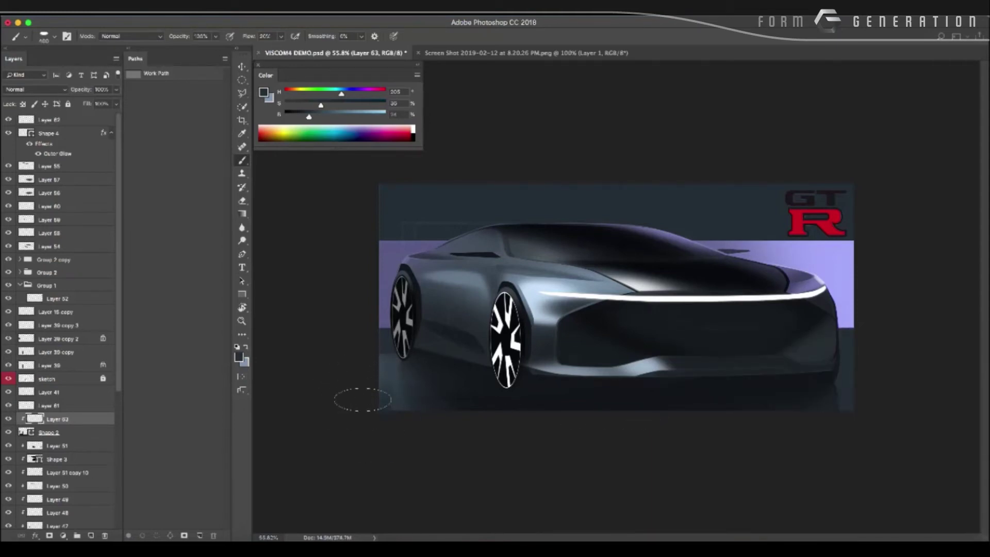
Scroll the canvas to frame the lower car, then start another new layer.
scroll(452, 386, down, 3)
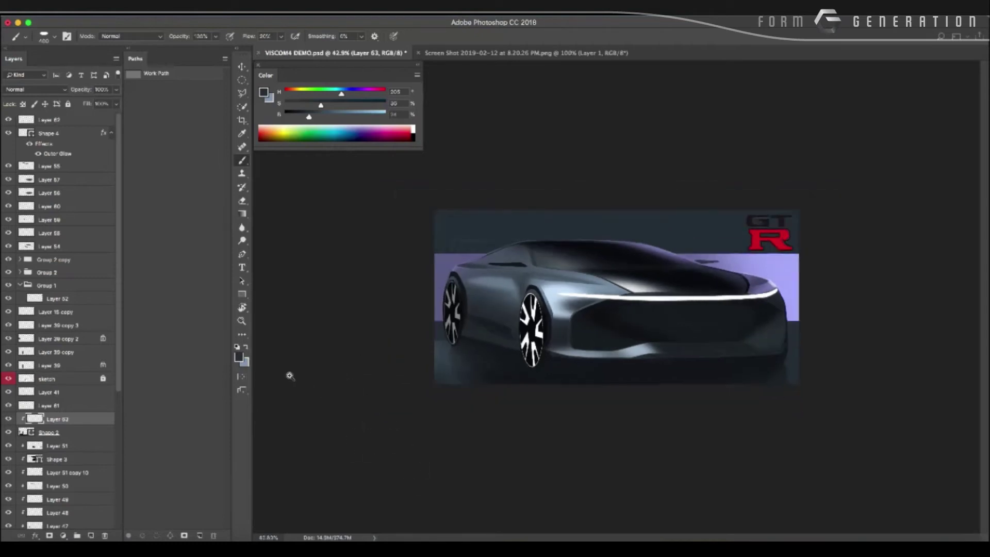
scroll(452, 385, down, 1)
scroll(431, 397, up, 2)
key(super+space)
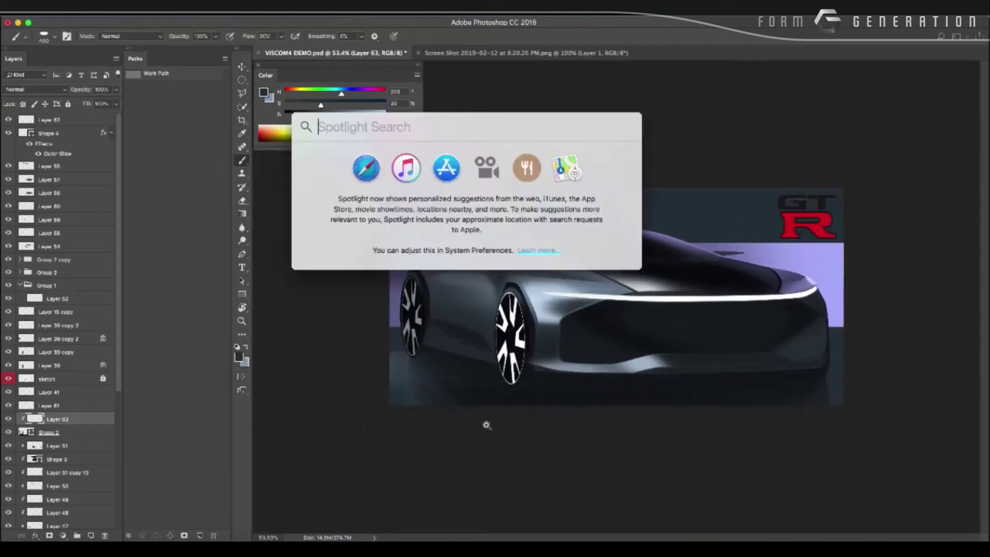
key(Escape)
scroll(426, 424, down, 3)
scroll(407, 419, down, 1)
scroll(402, 414, up, 1)
scroll(426, 413, up, 2)
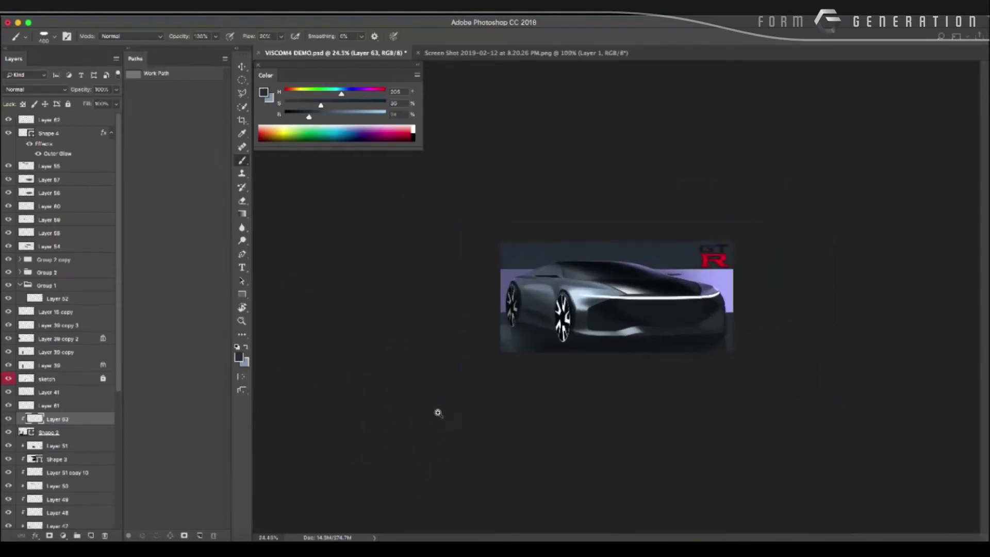
scroll(433, 413, up, 3)
scroll(431, 415, down, 1)
scroll(431, 408, up, 1)
scroll(431, 407, up, 2)
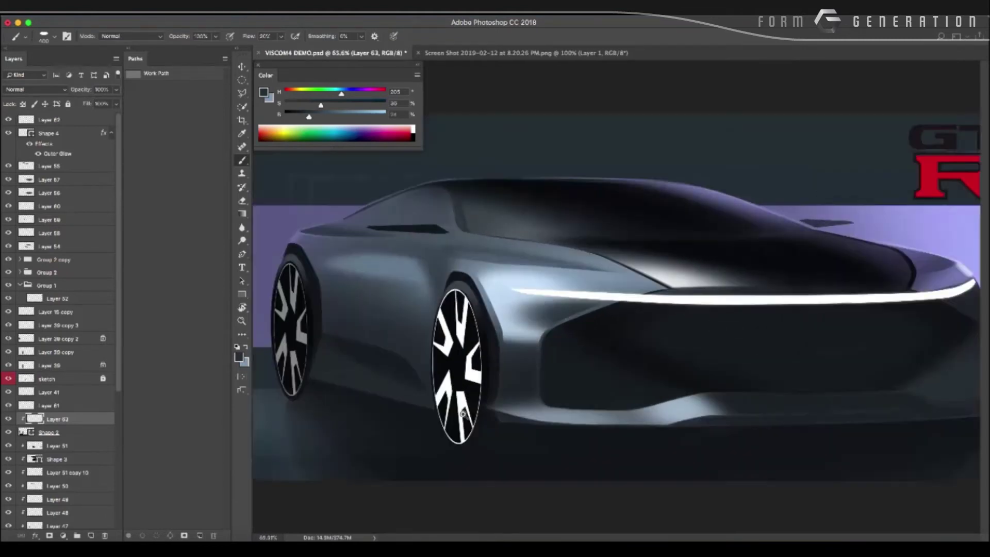
scroll(455, 410, up, 1)
scroll(455, 410, down, 2)
scroll(436, 407, up, 2)
scroll(456, 409, up, 1)
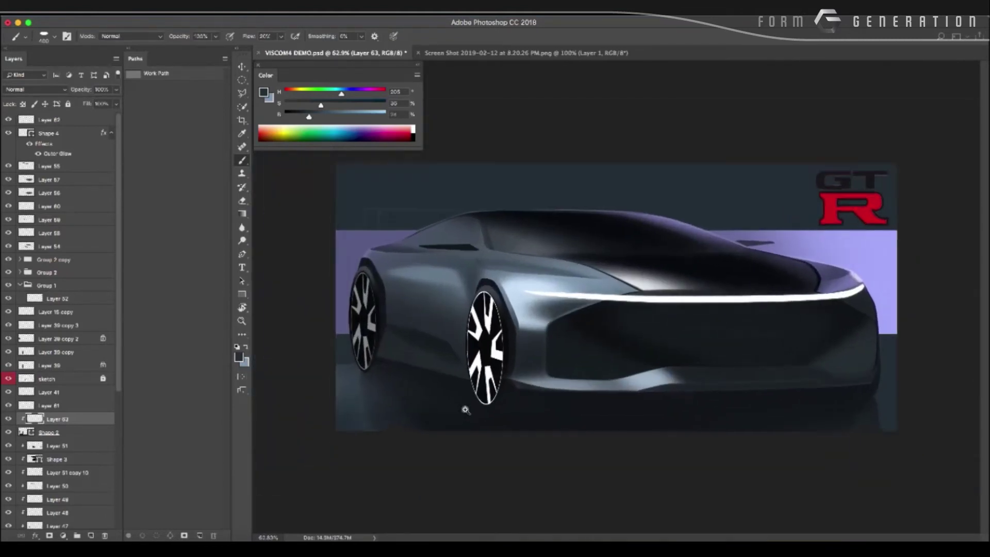
scroll(444, 409, up, 1)
scroll(420, 409, up, 1)
scroll(421, 409, right, 2)
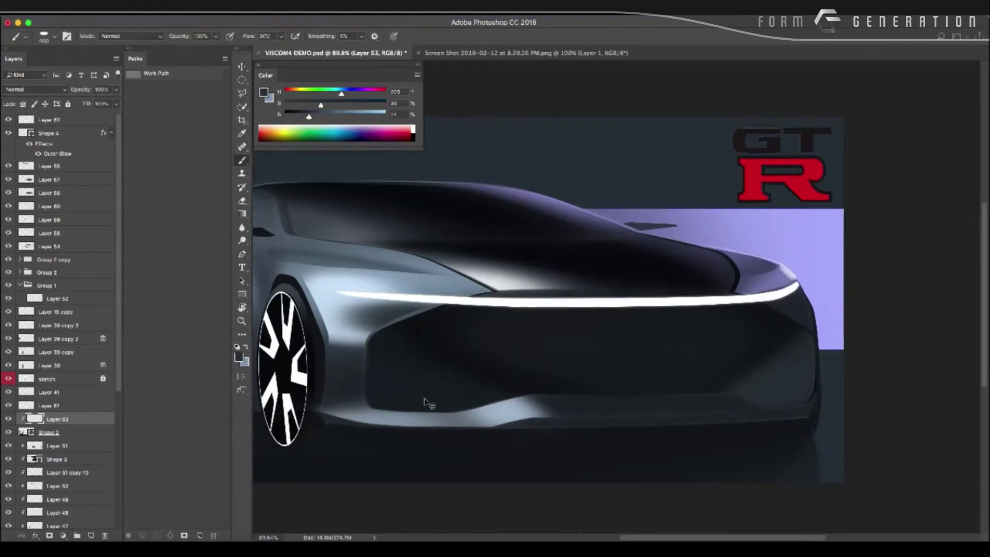
key(ctrl+shift+n)
On Layer 64, paint a thin light-grey hood-edge highlight with a 50 px pressure-sized brush.
key(Return)
alt+click(532, 313)
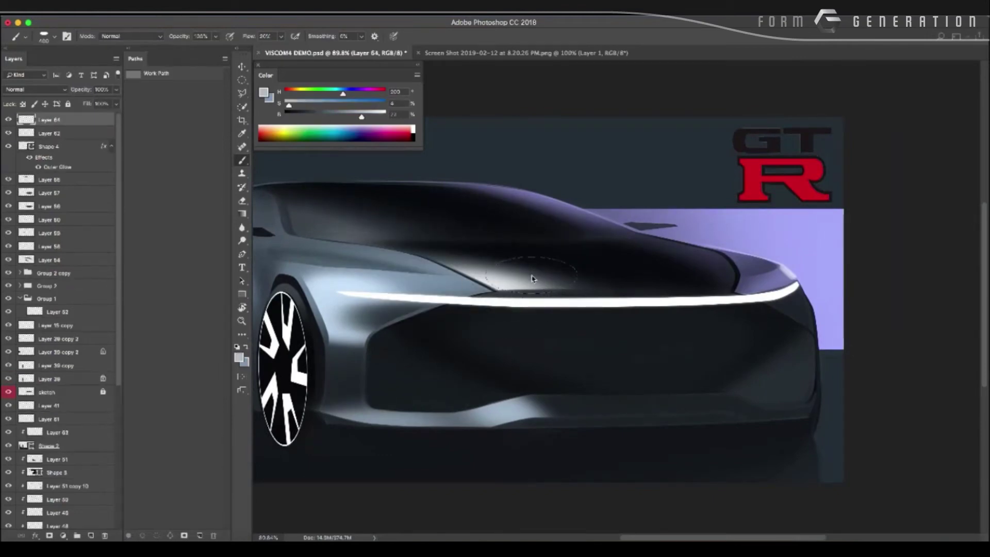
right_click(531, 279)
click(677, 395)
key(Return)
click(394, 37)
drag(574, 288, 699, 288)
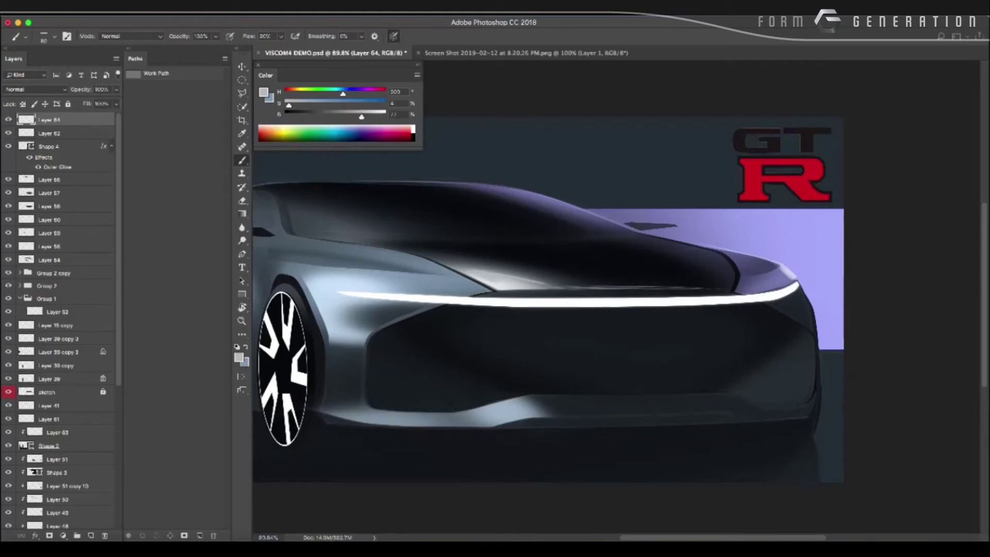
Build up the hood highlight with extra strokes in a lighter grey.
alt+click(517, 280)
drag(477, 281, 535, 283)
right_click(474, 273)
key(Escape)
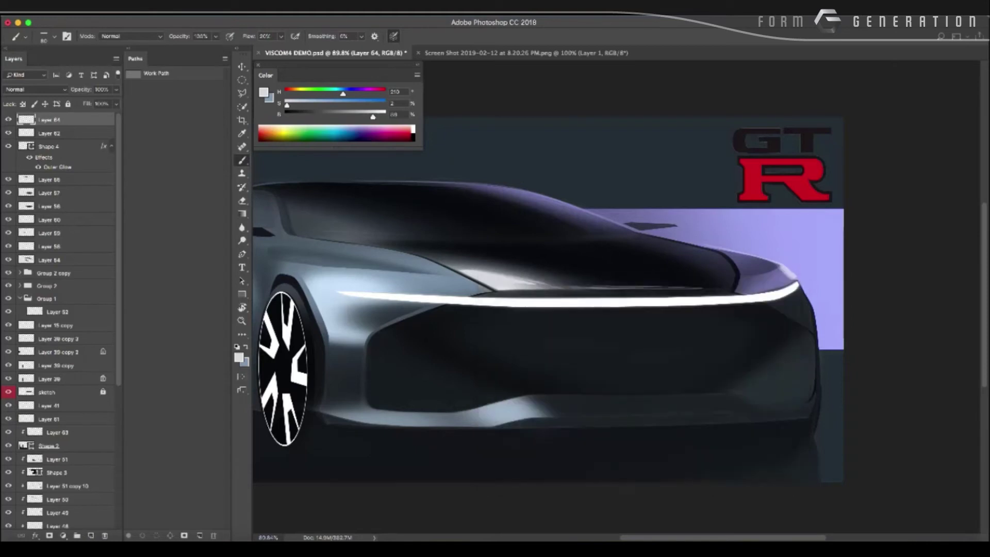
drag(520, 286, 680, 287)
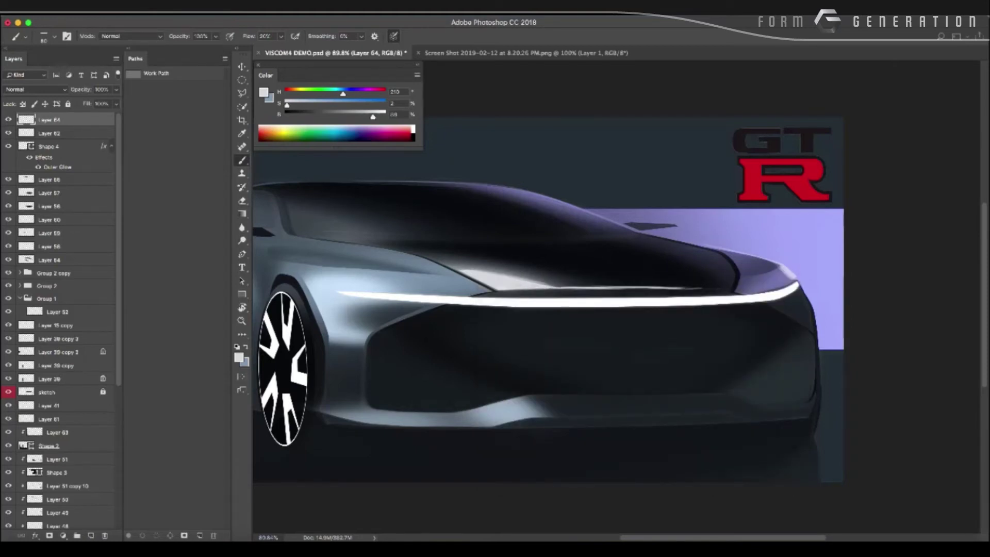
Choose a soft eraser brush, pan to the front wheel, and create Layer 65 for painting.
key(w)
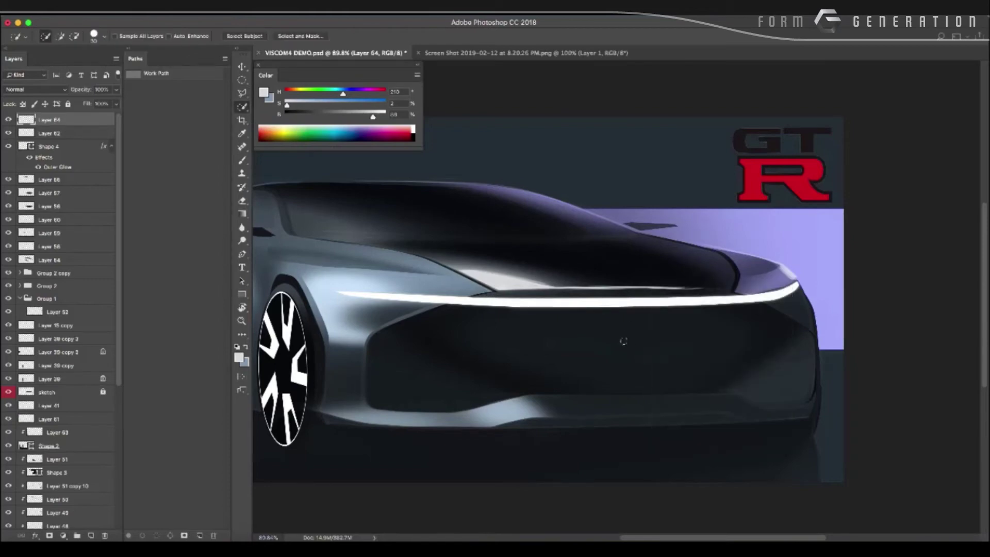
key(e)
right_click(666, 291)
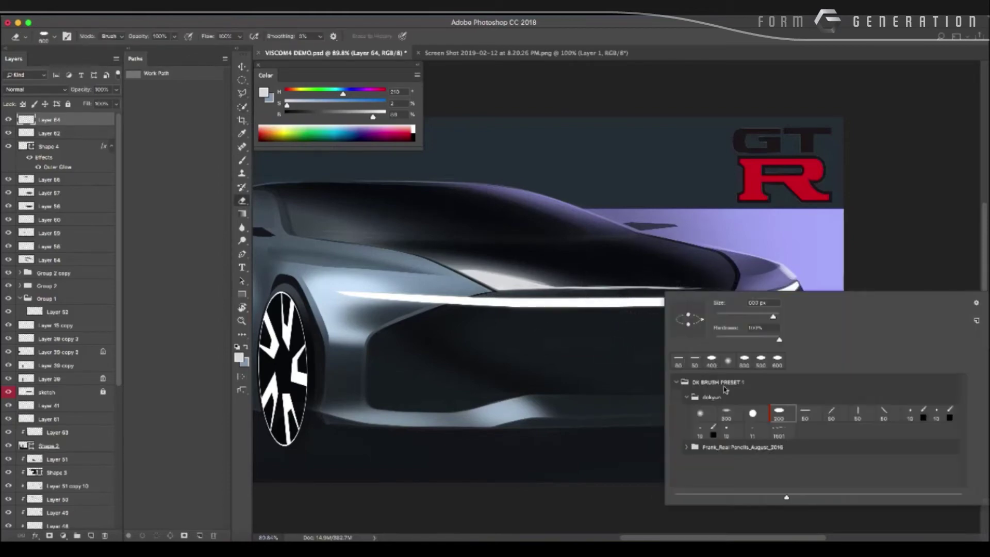
double_click(727, 413)
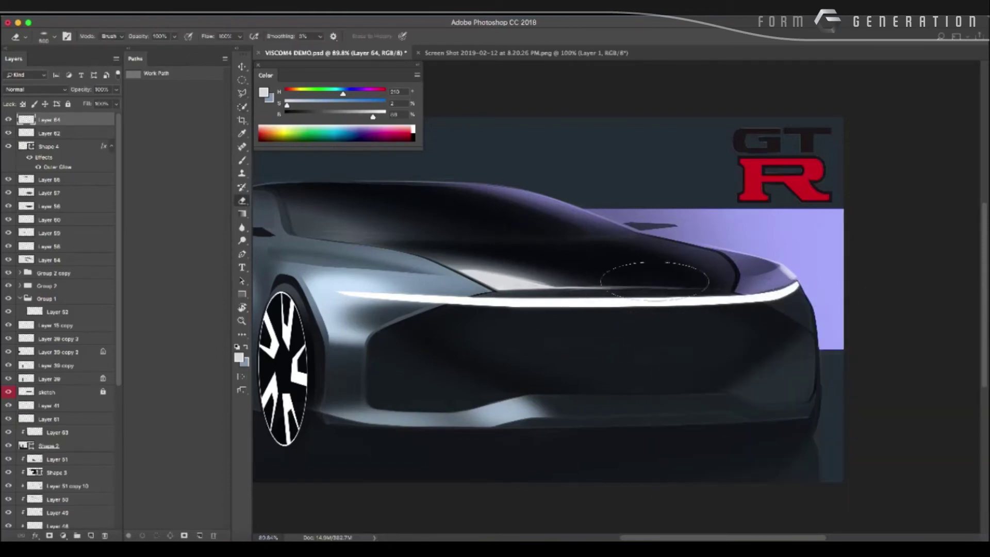
mouse_move(722, 297)
mouse_down()
mouse_move(391, 293)
mouse_move(692, 362)
mouse_up()
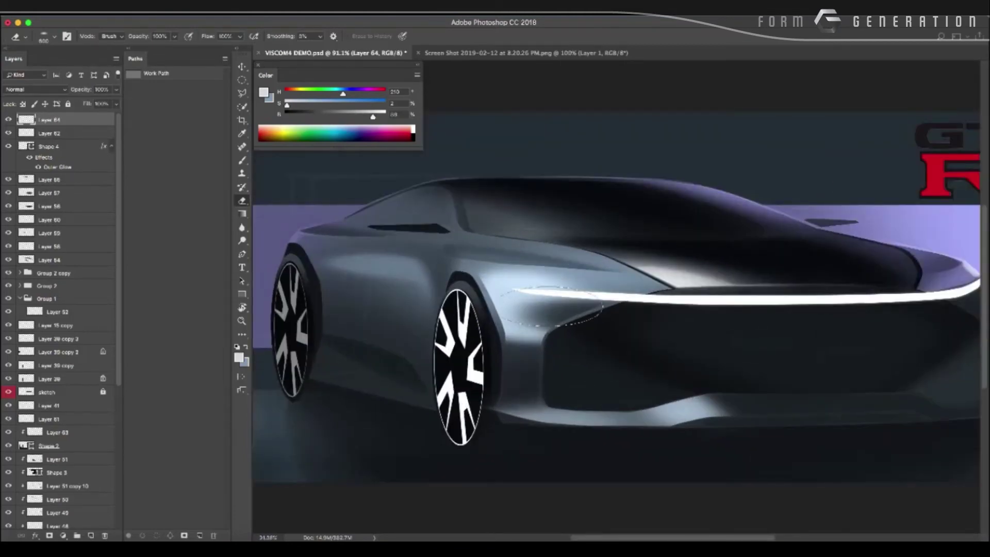
key(ctrl+shift+n)
key(Return)
key(b)
alt+click(544, 282)
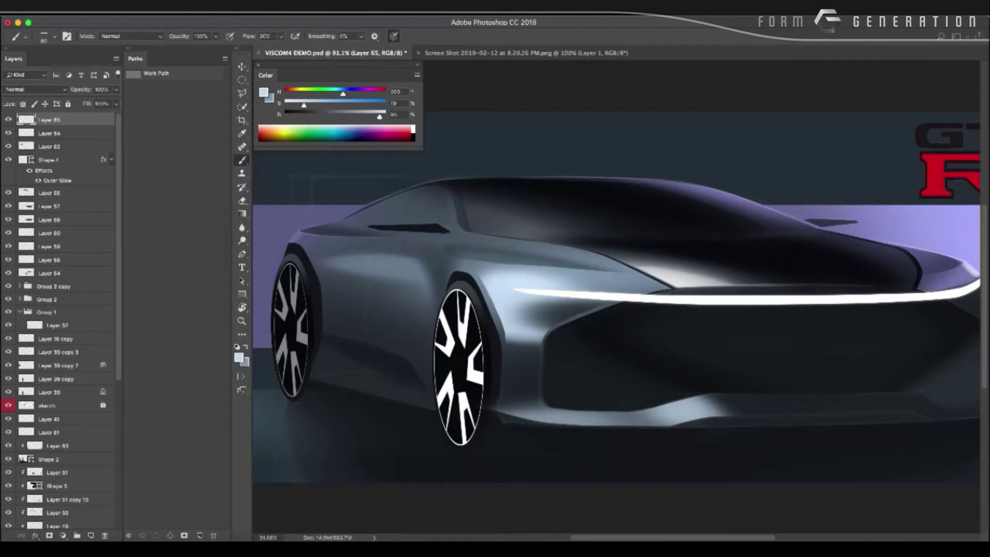
drag(304, 105, 293, 105)
drag(380, 116, 385, 116)
drag(554, 283, 503, 267)
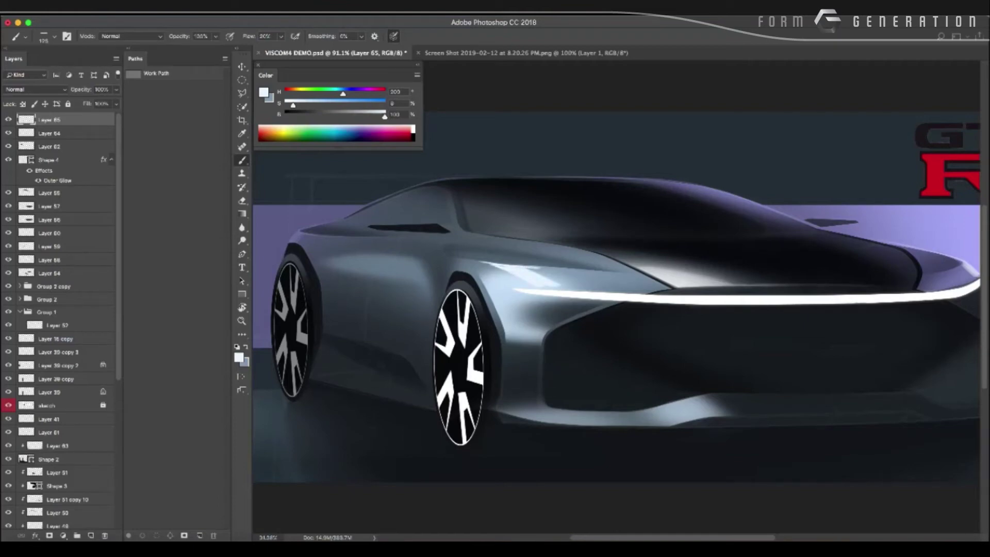
drag(519, 283, 482, 274)
mouse_move(526, 281)
mouse_down()
mouse_move(480, 286)
mouse_move(478, 295)
mouse_up()
drag(547, 294, 480, 307)
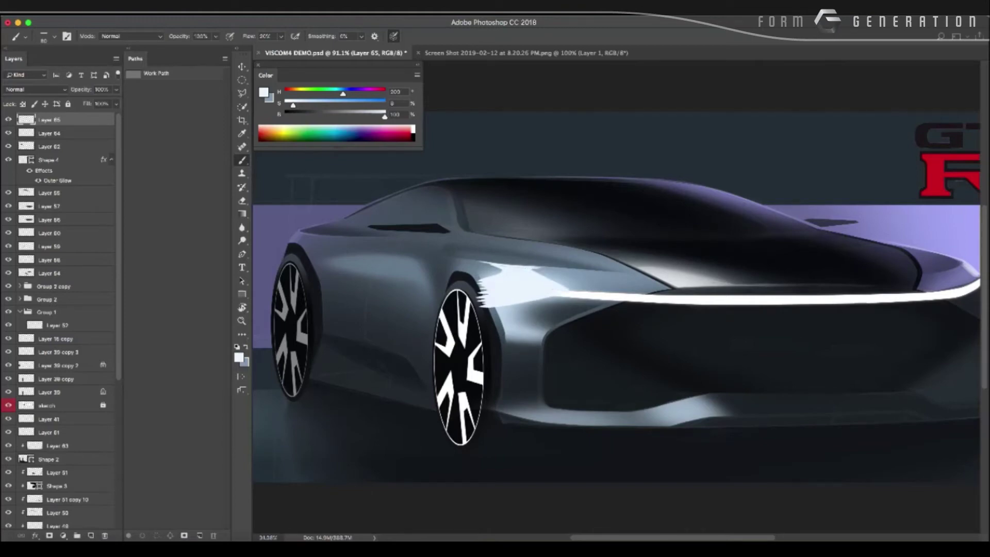
mouse_move(524, 307)
mouse_down()
mouse_move(478, 316)
mouse_move(546, 336)
mouse_up()
right_click(504, 304)
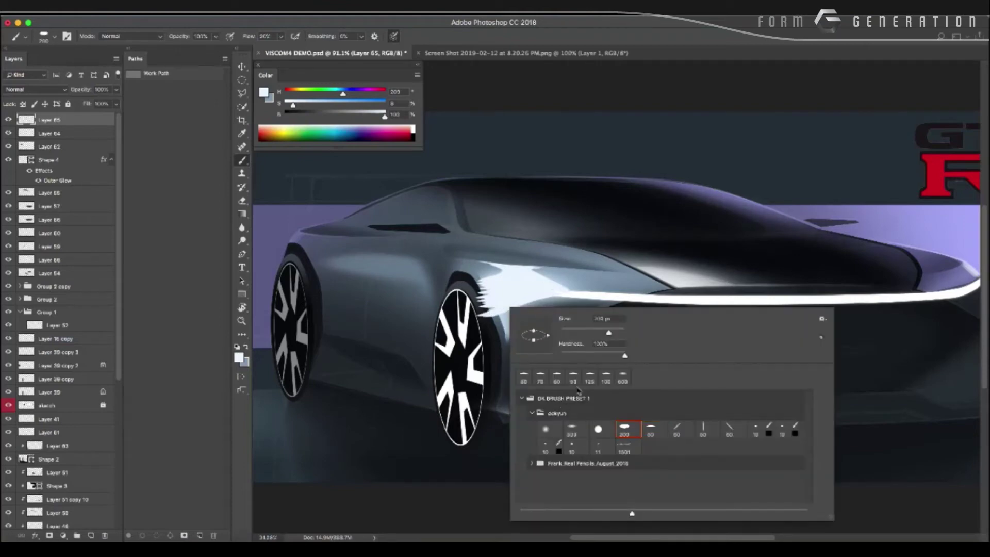
key(Return)
mouse_move(503, 308)
mouse_down()
mouse_move(475, 326)
mouse_move(546, 338)
mouse_up()
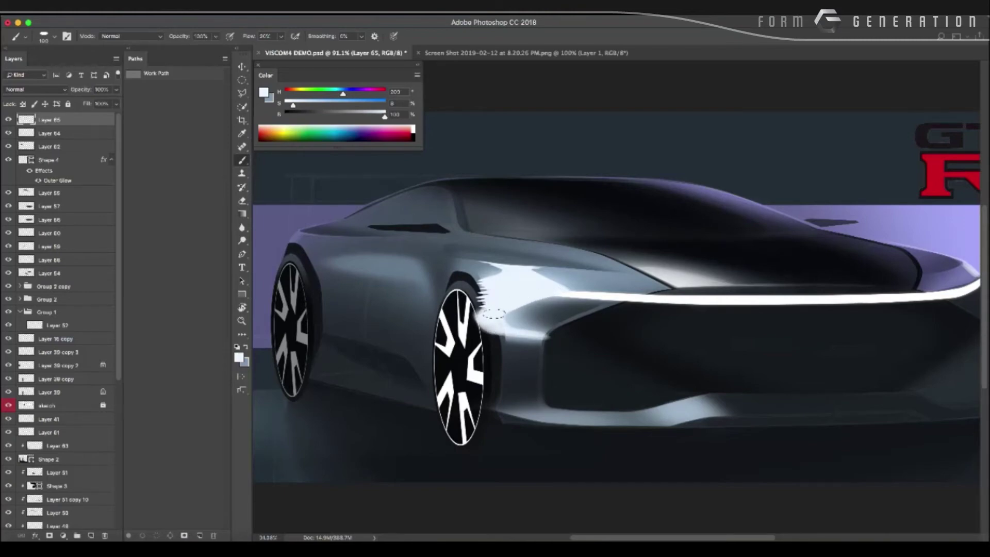
key(l)
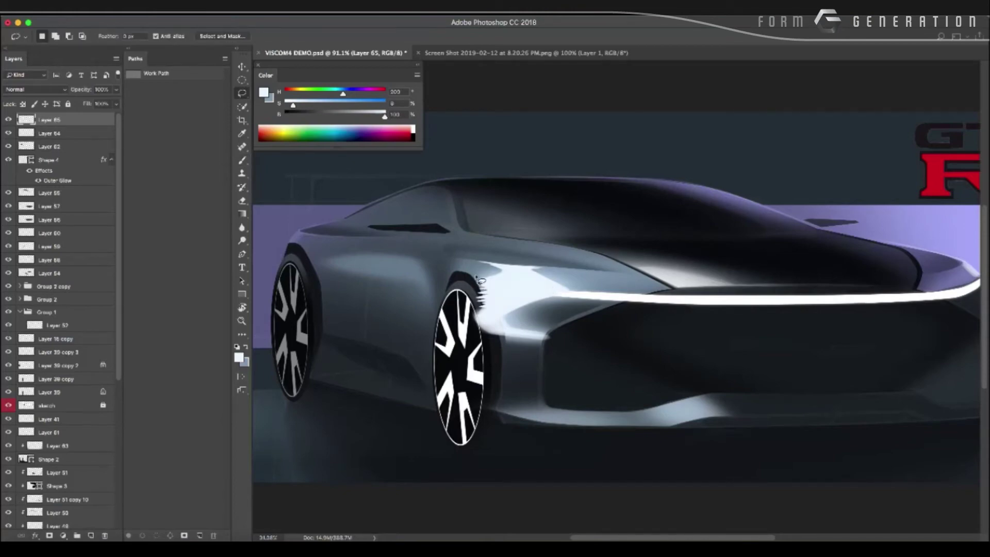
drag(480, 281, 510, 345)
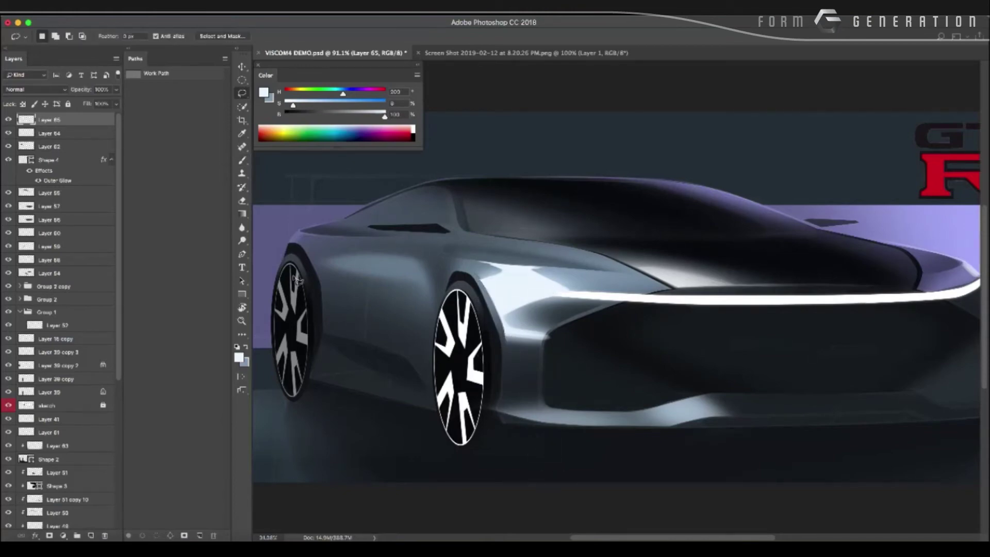
drag(78, 91, 82, 93)
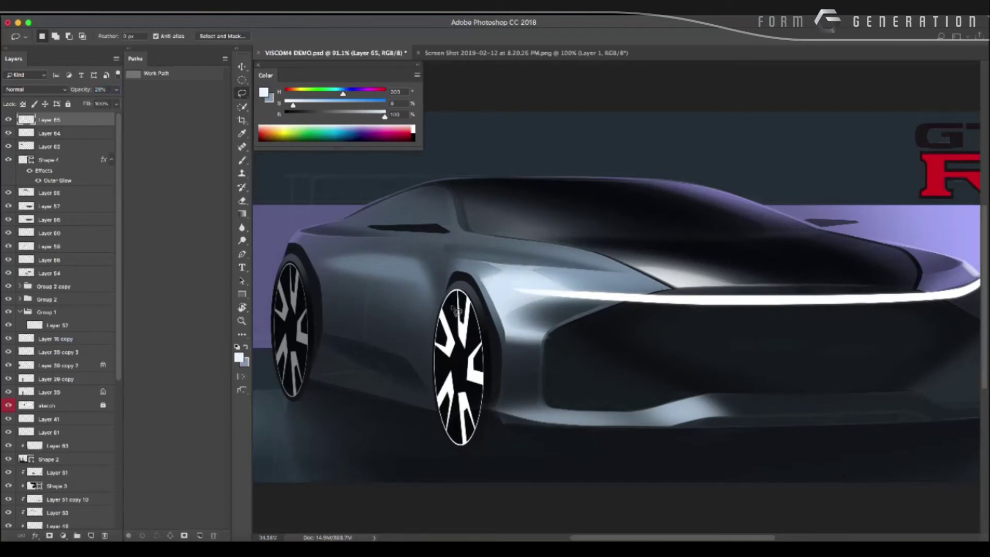
key(e)
right_click(461, 277)
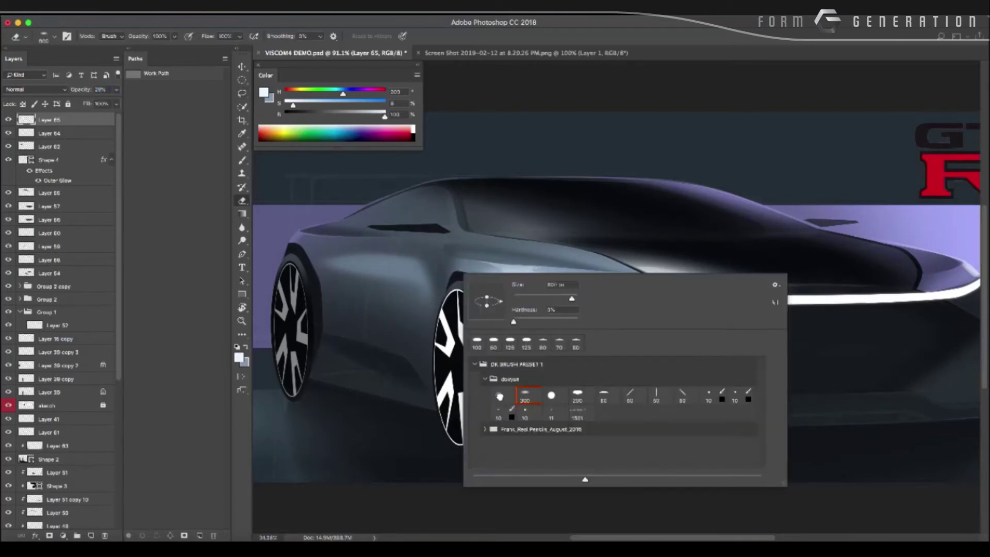
key(Return)
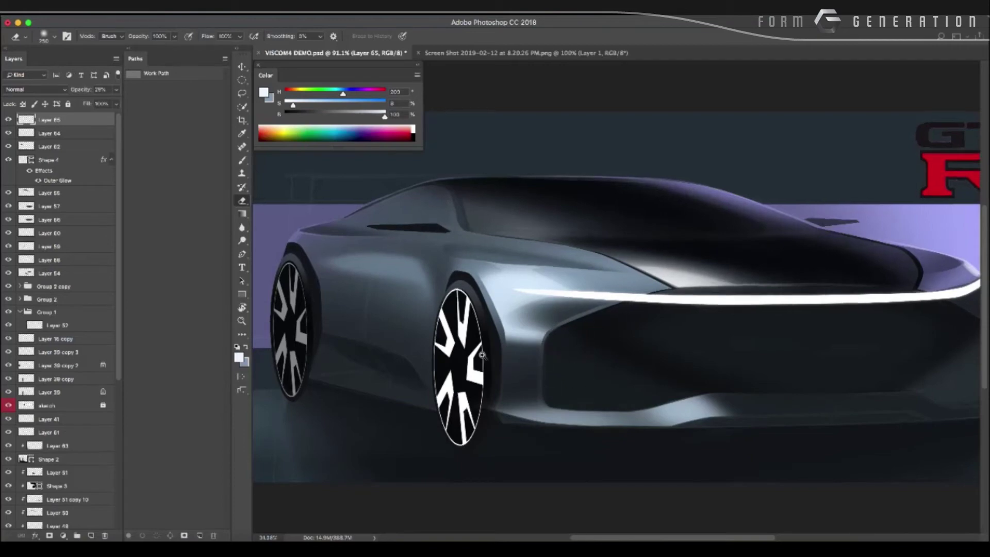
mouse_move(581, 341)
mouse_down()
mouse_move(404, 347)
mouse_move(466, 345)
mouse_up()
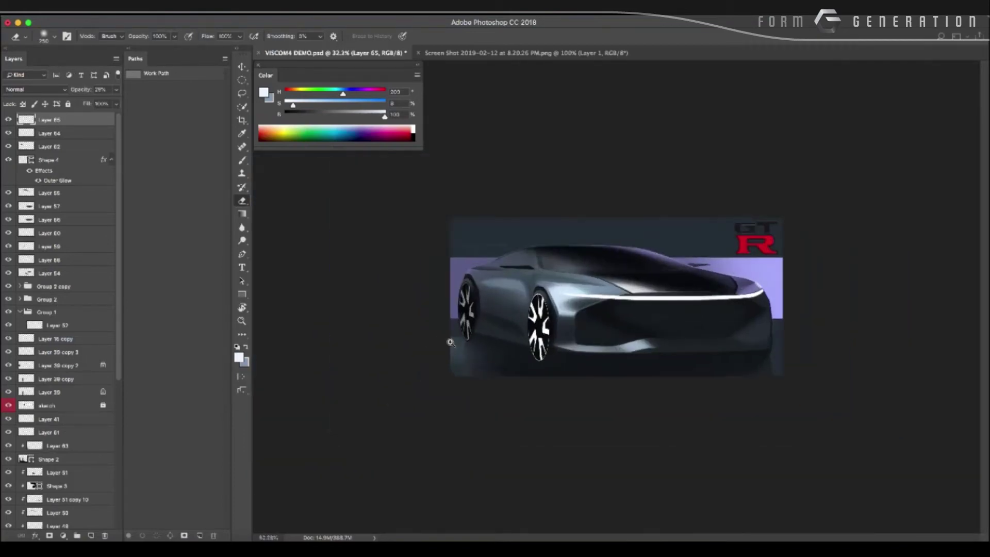
key(ctrl+n)
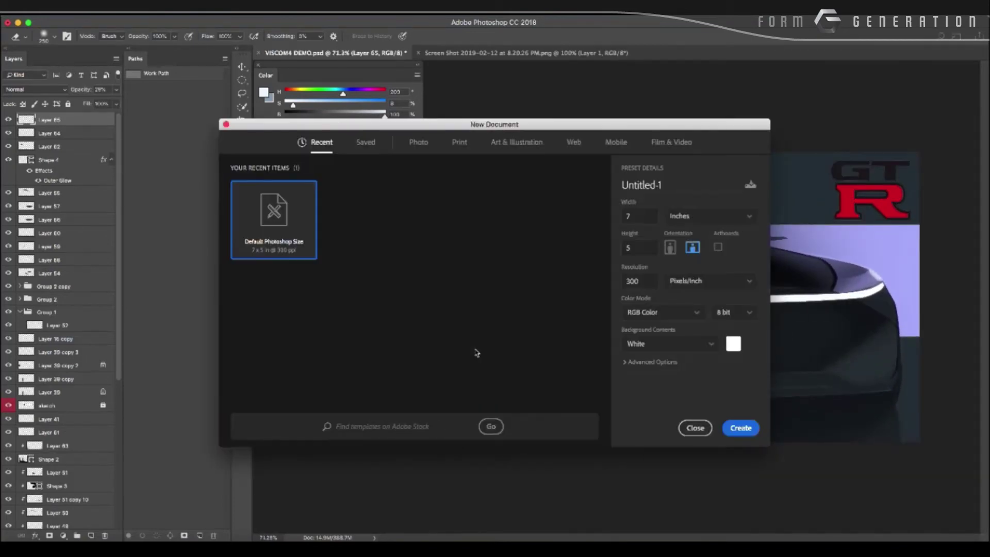
click(223, 124)
On a new layer, brush a soft hood highlight with the 300 preset, then undo it.
key(ctrl+shift+n)
key(Return)
key(b)
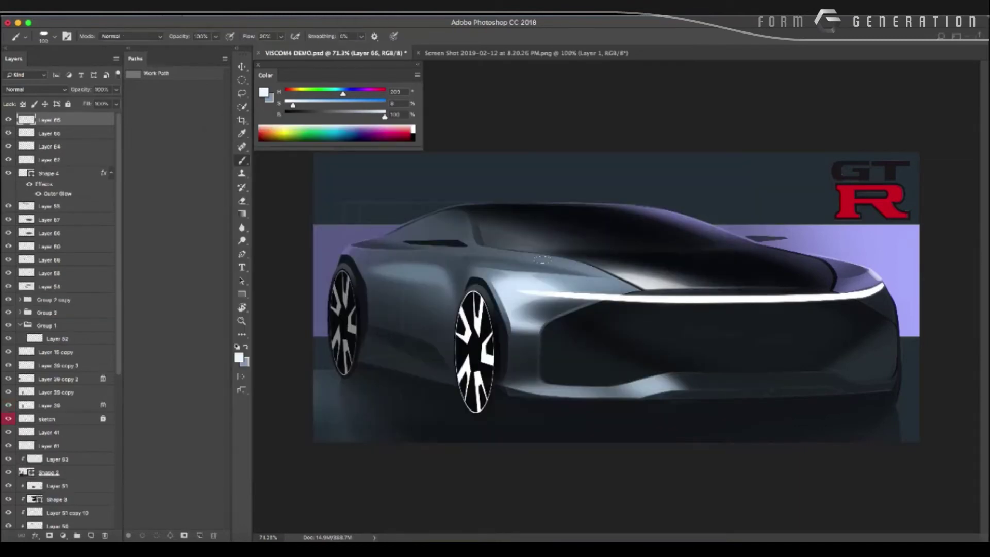
scroll(546, 274, up, 1)
right_click(559, 272)
double_click(621, 394)
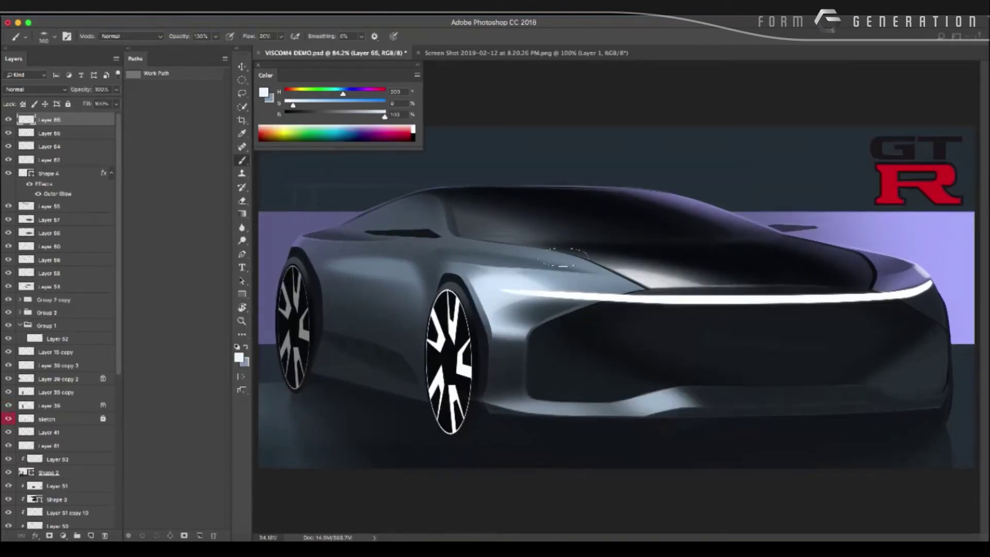
drag(562, 257, 629, 276)
drag(497, 240, 614, 273)
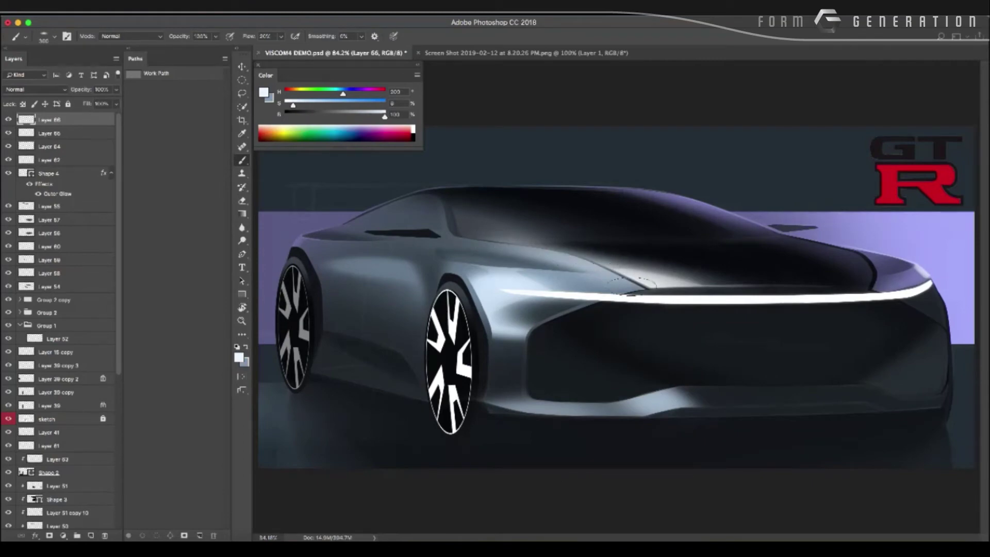
key(l)
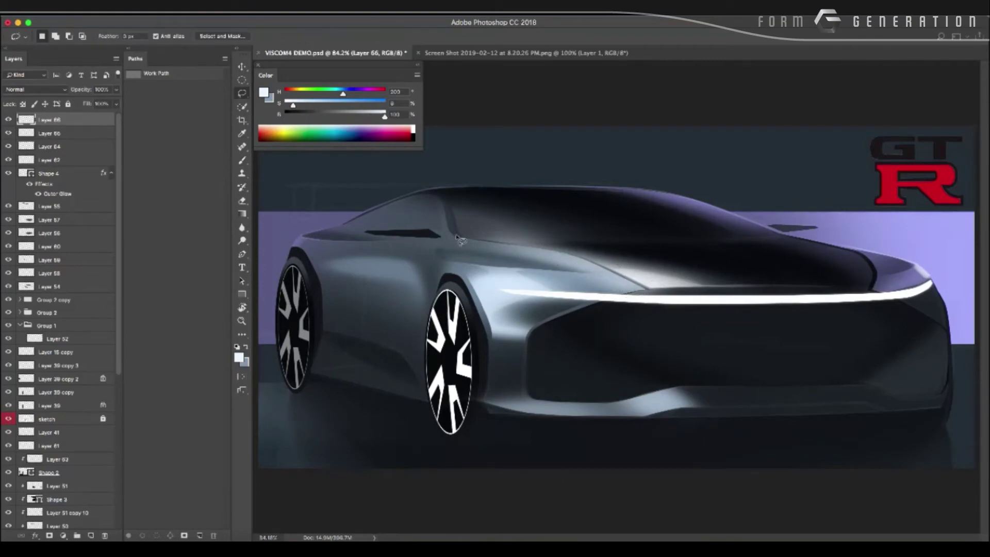
key(ctrl+z)
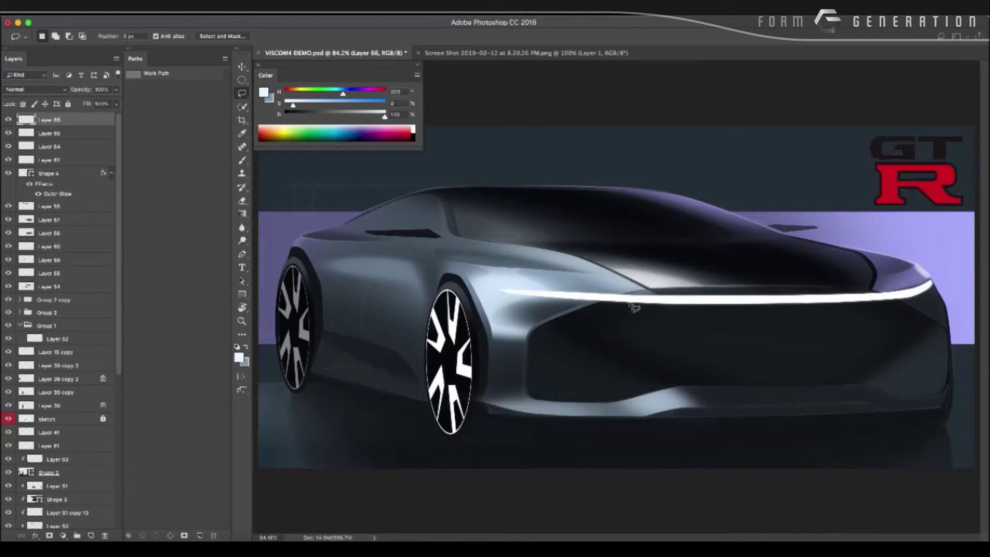
Sample a grey-blue paint colour from the car body while reframing the view.
drag(635, 306, 376, 302)
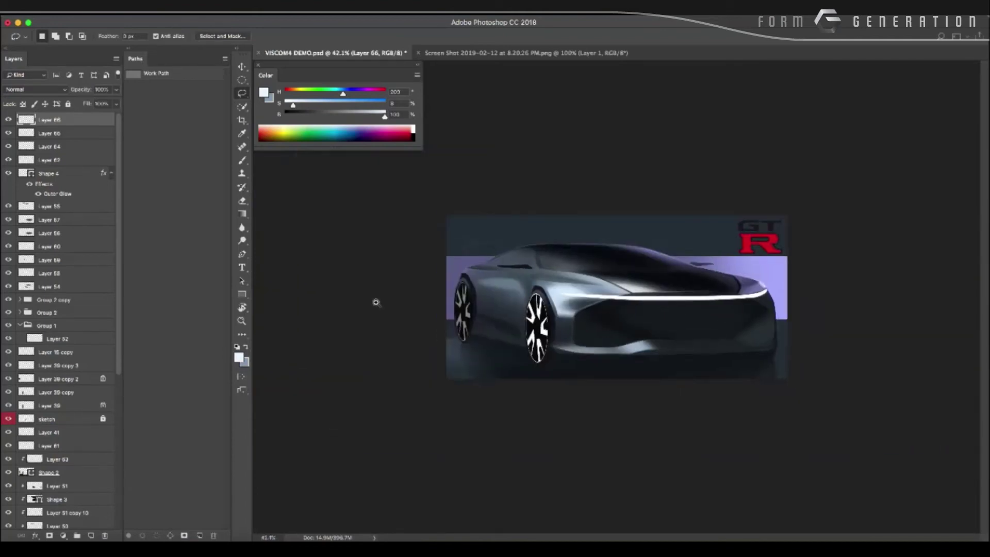
mouse_move(438, 296)
mouse_down()
mouse_move(501, 296)
mouse_move(485, 304)
mouse_up()
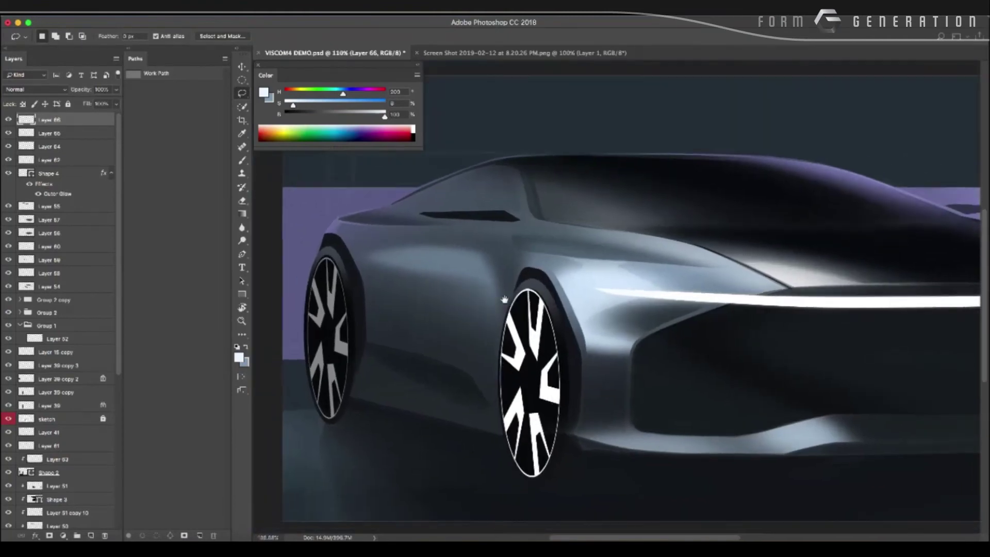
key(b)
alt+click(466, 240)
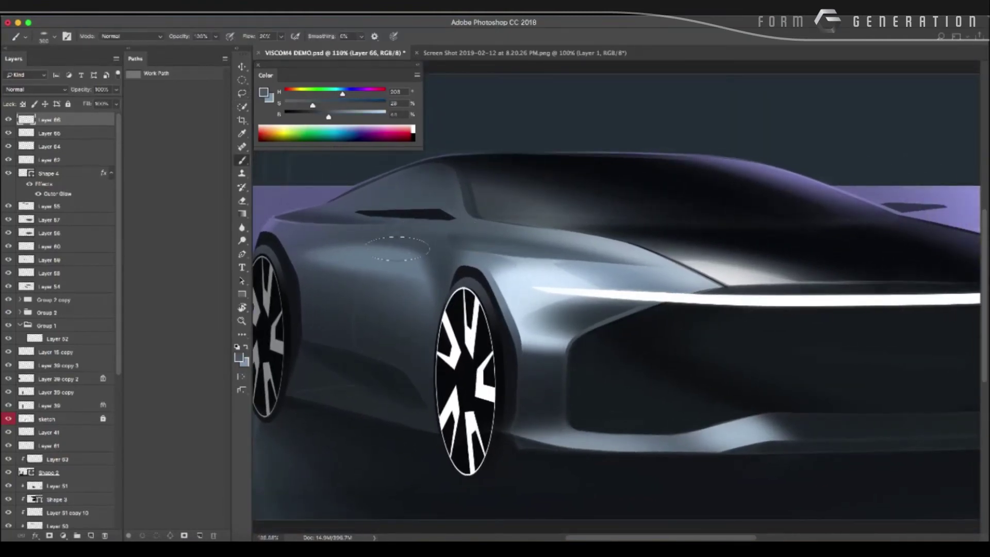
mouse_move(397, 249)
mouse_down()
mouse_move(420, 284)
mouse_move(439, 287)
mouse_move(397, 289)
mouse_move(463, 295)
mouse_up()
drag(617, 292, 644, 292)
Draw the GT-R's front intake outline as Pen-tool Shape 5, then hide its grey fill.
key(p)
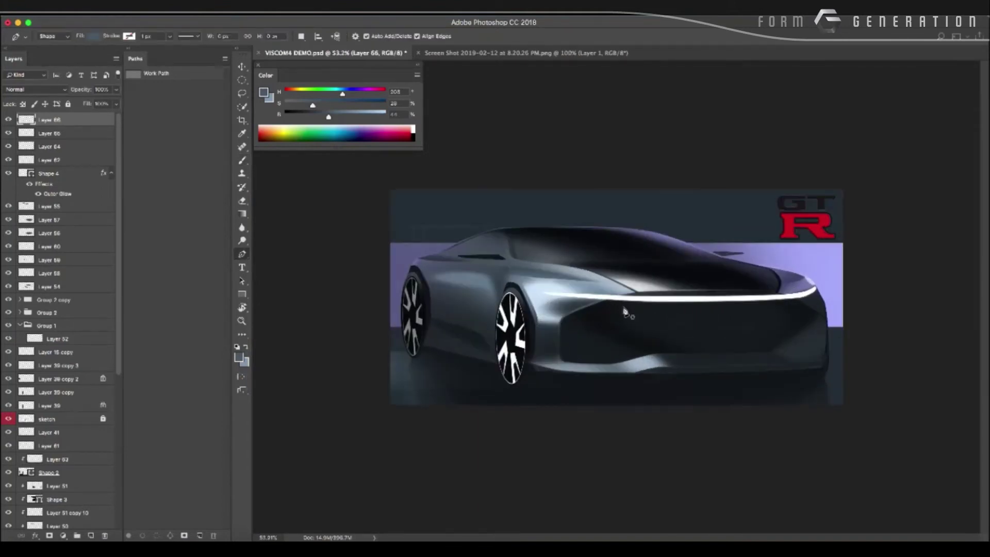
click(619, 305)
click(619, 323)
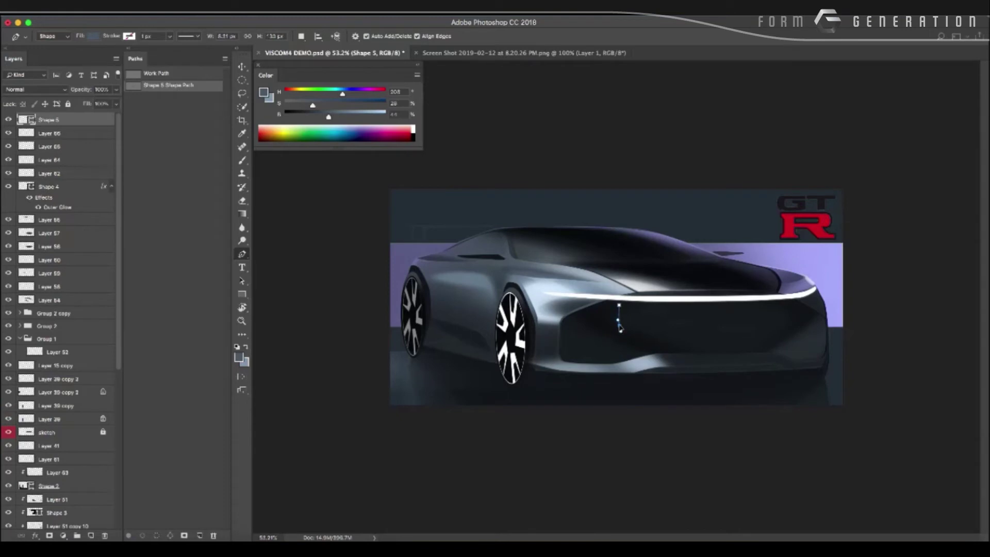
drag(632, 340, 699, 351)
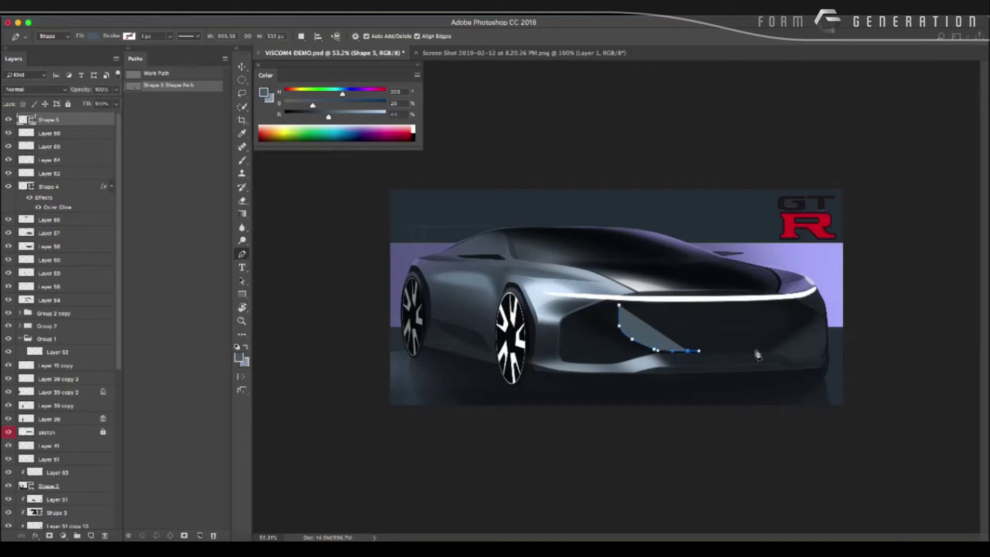
drag(772, 348, 780, 343)
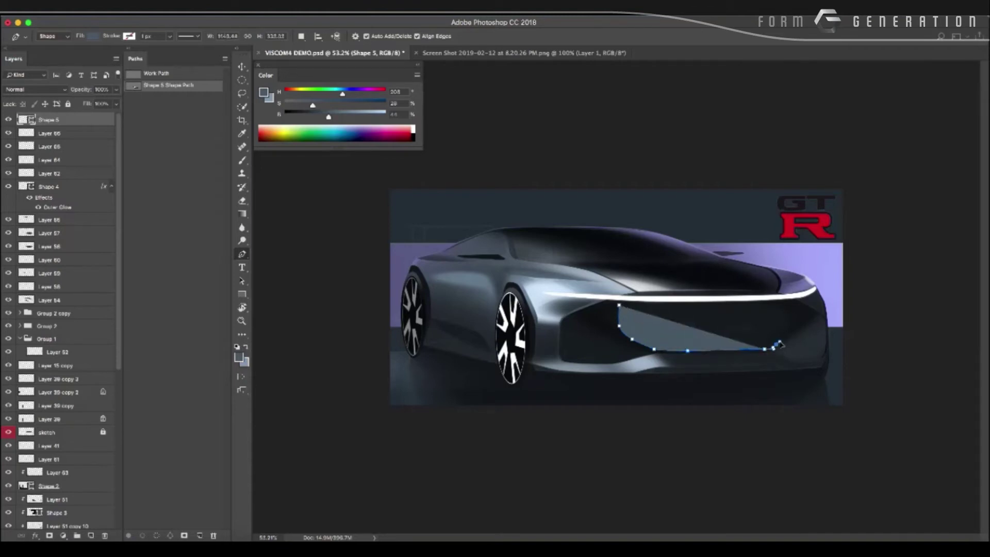
click(787, 328)
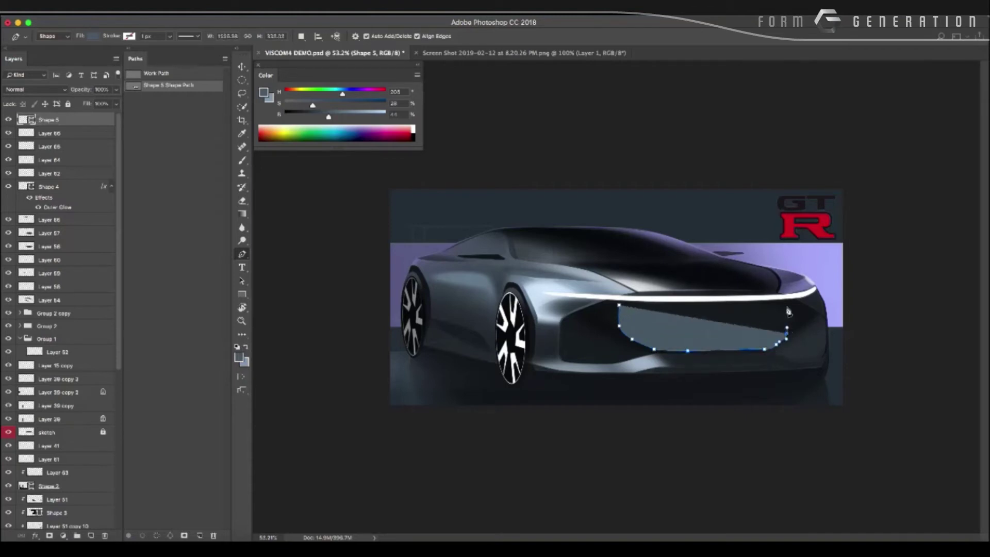
click(787, 306)
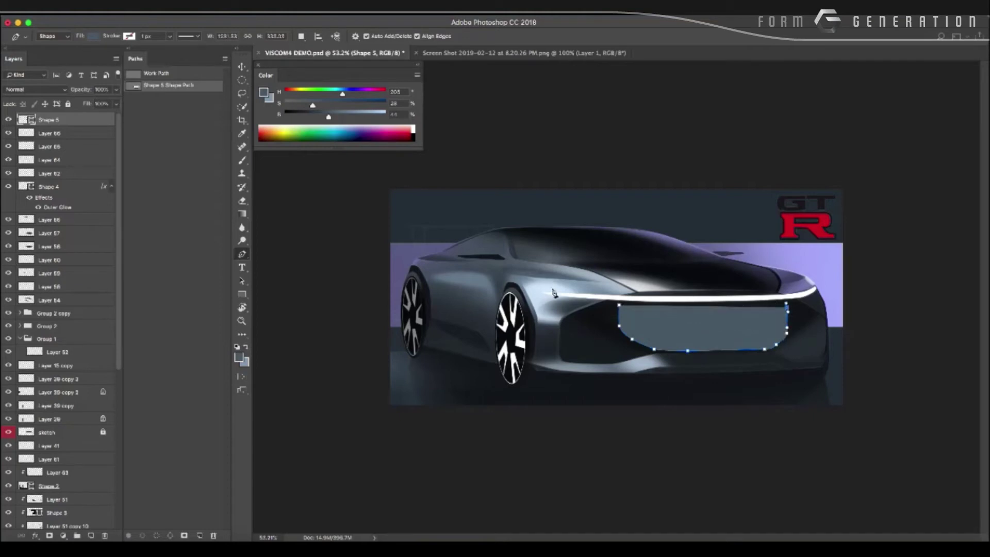
click(772, 347)
click(788, 334)
click(789, 306)
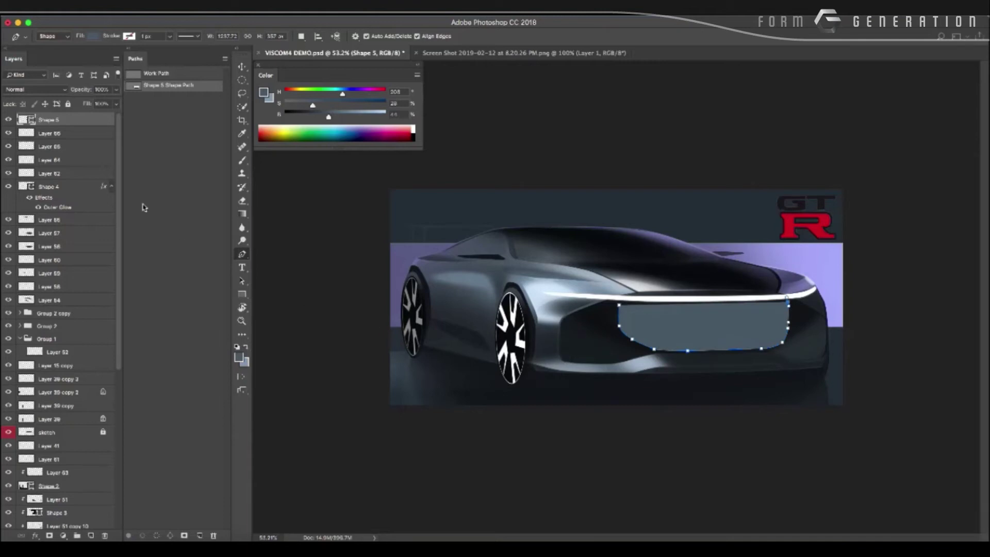
click(8, 119)
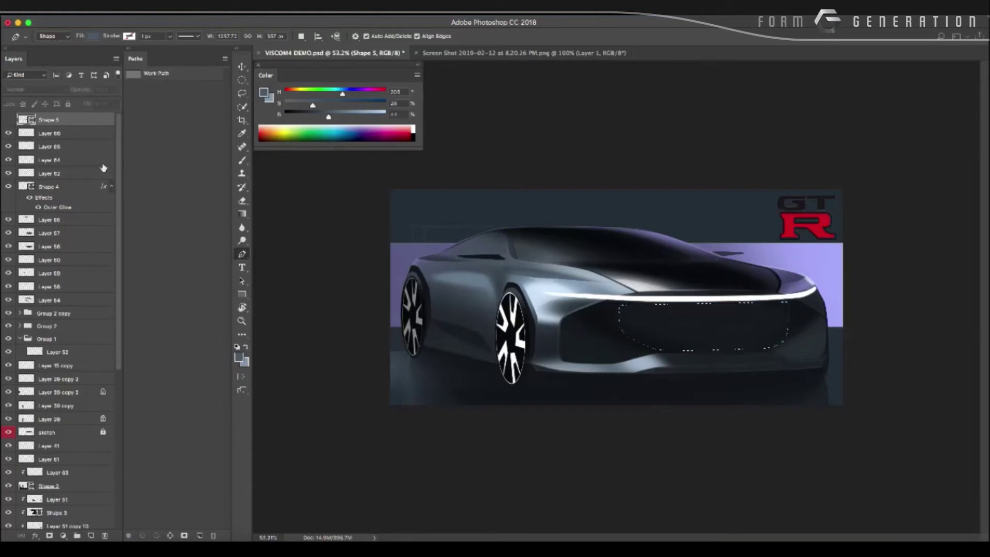
Add Layer 67 and set up a soft brush with a lightened dark colour.
key(ctrl+shift+n)
key(Return)
key(b)
alt+click(644, 324)
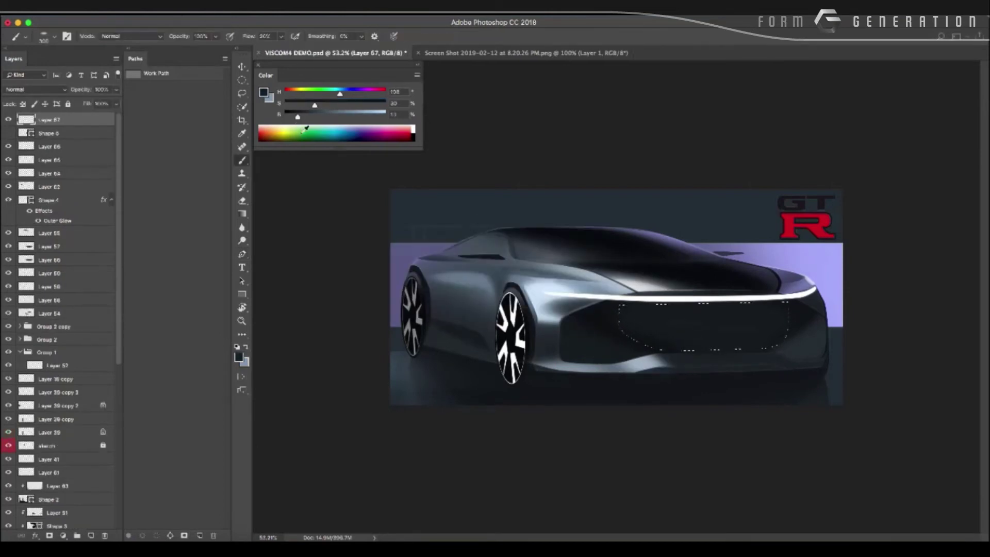
drag(315, 116, 322, 116)
right_click(625, 317)
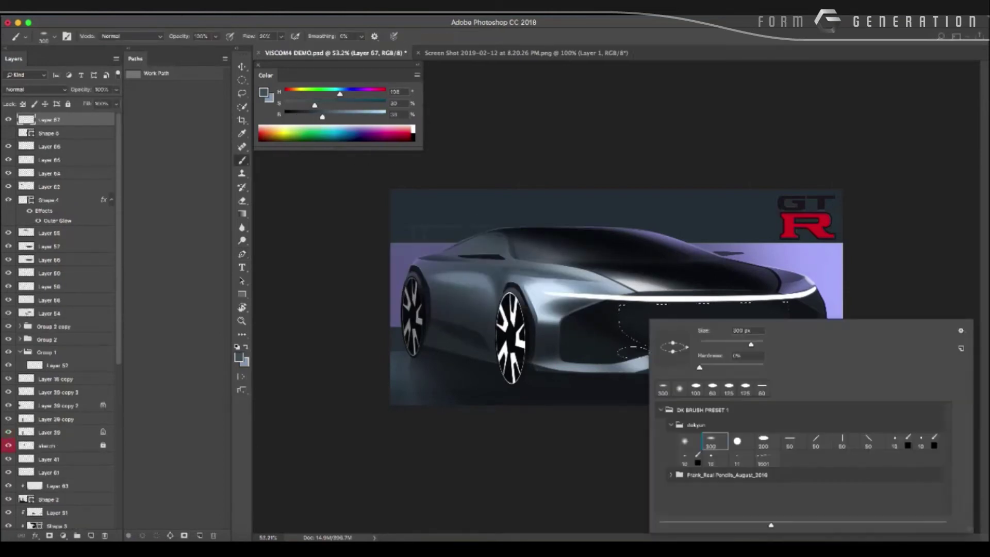
double_click(685, 438)
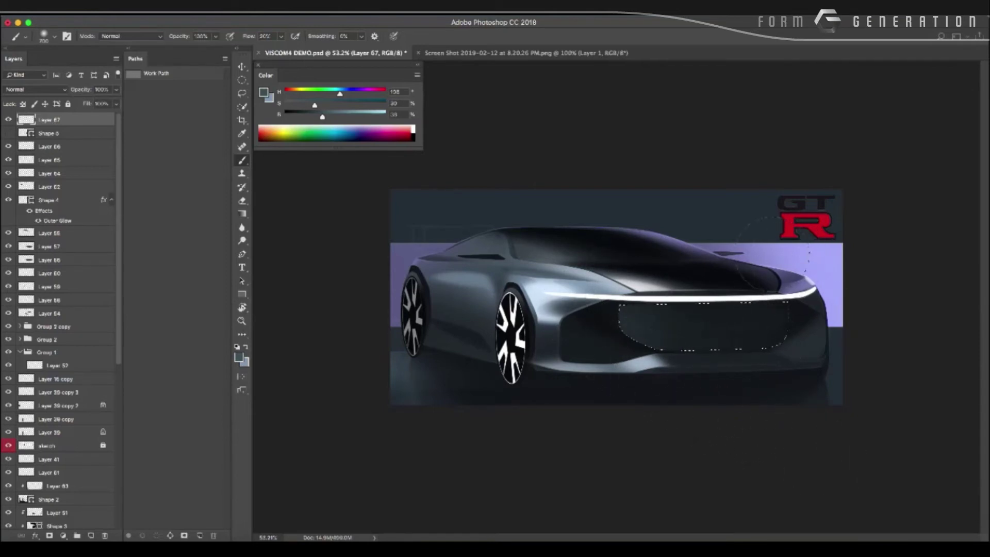
Sample the background's lavender, clear the intake selection and begin a free transform.
alt+click(809, 278)
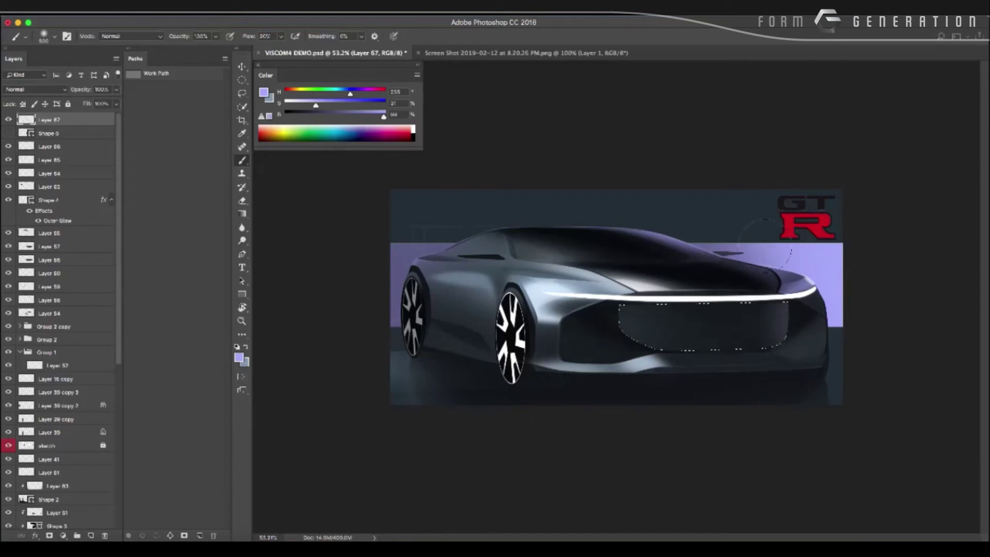
key(ctrl+d)
scroll(495, 292, down, 5)
scroll(587, 327, up, 5)
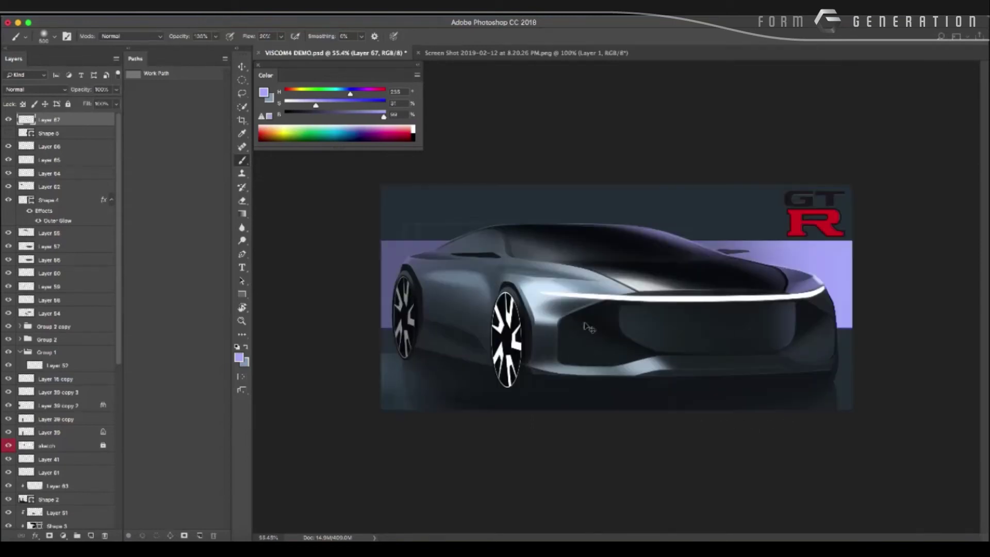
key(ctrl+t)
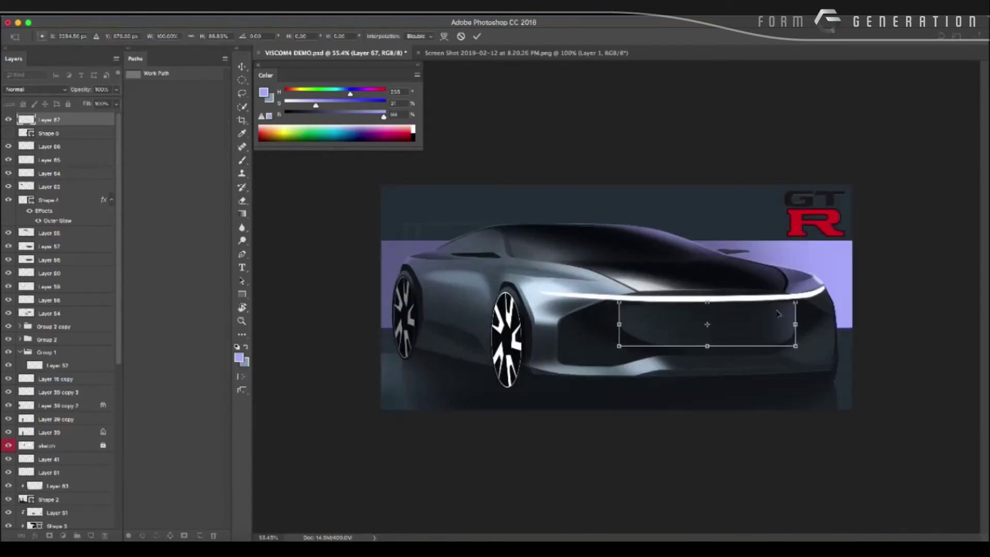
Warp Layer 67's grille shading so its lower edge curves along the intake.
right_click(778, 313)
click(804, 378)
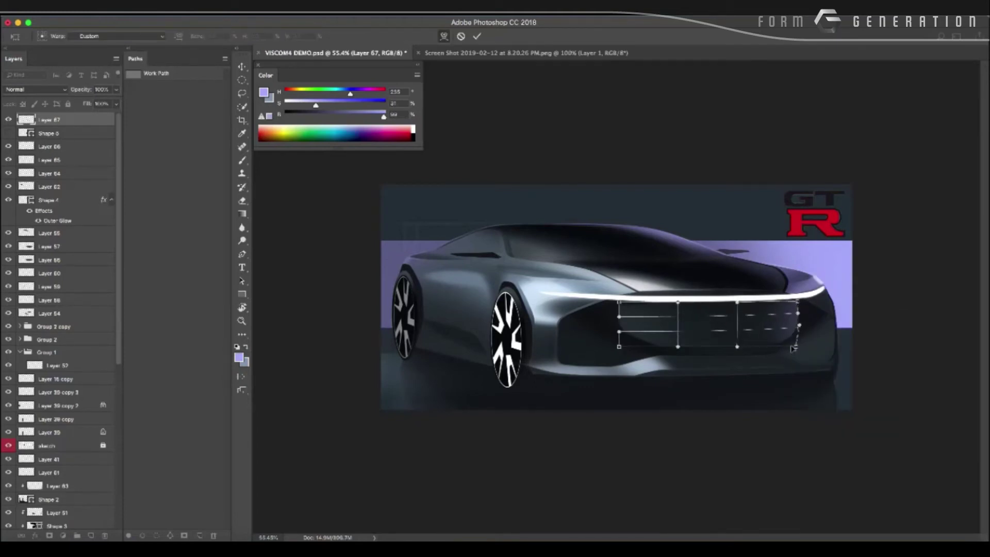
mouse_move(727, 350)
mouse_down()
mouse_move(654, 347)
mouse_move(615, 314)
mouse_up()
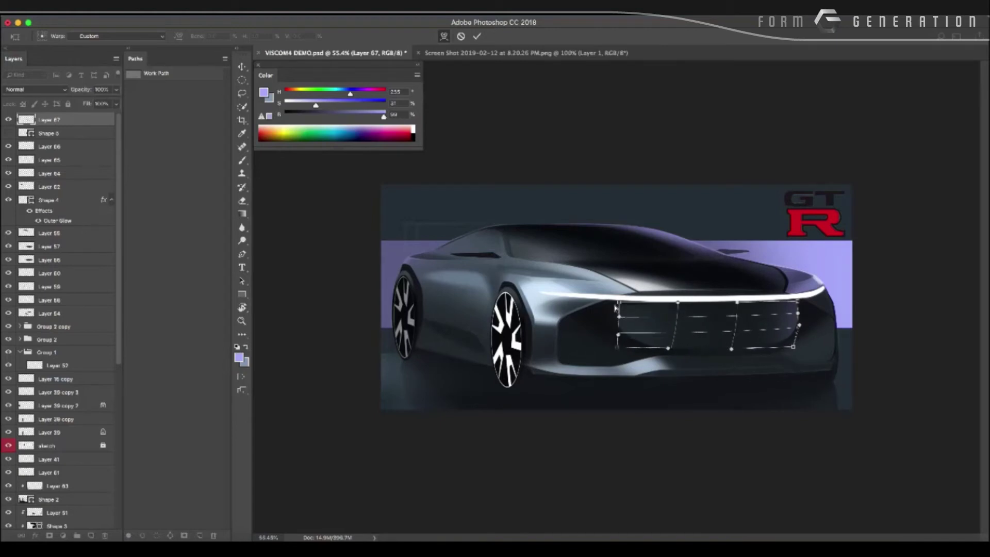
key(Return)
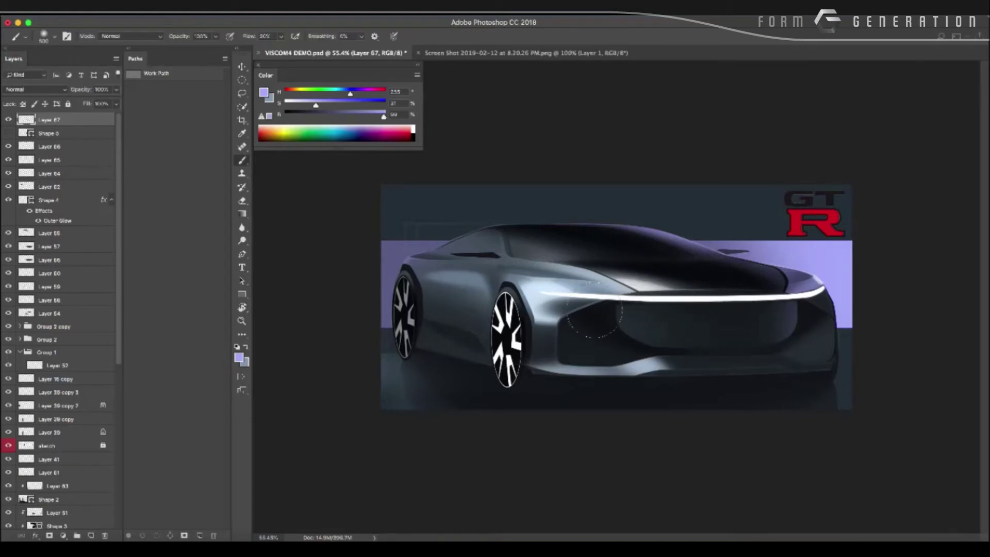
mouse_move(619, 307)
mouse_down()
mouse_move(497, 299)
mouse_move(547, 299)
mouse_up()
key(e)
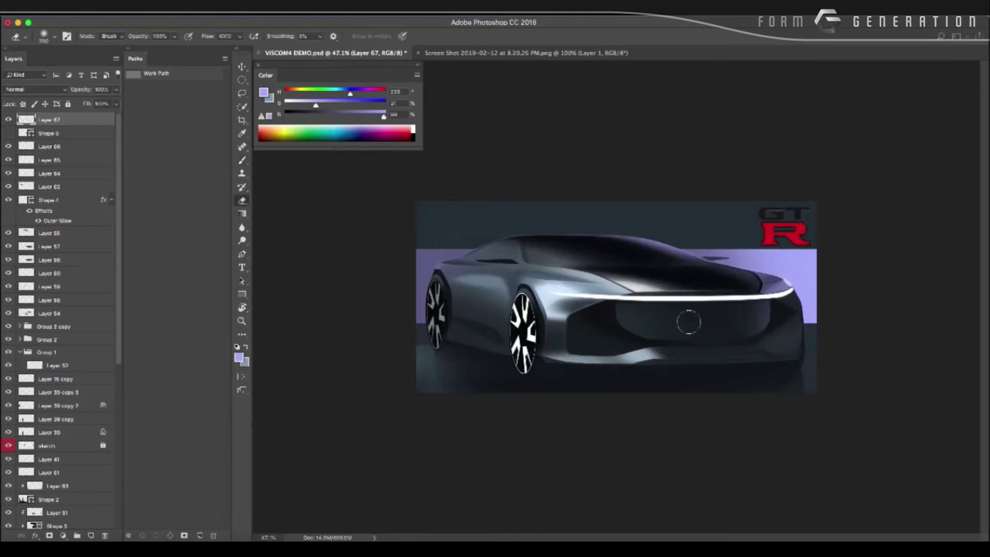
mouse_move(645, 359)
mouse_down()
mouse_move(466, 357)
mouse_move(537, 360)
mouse_up()
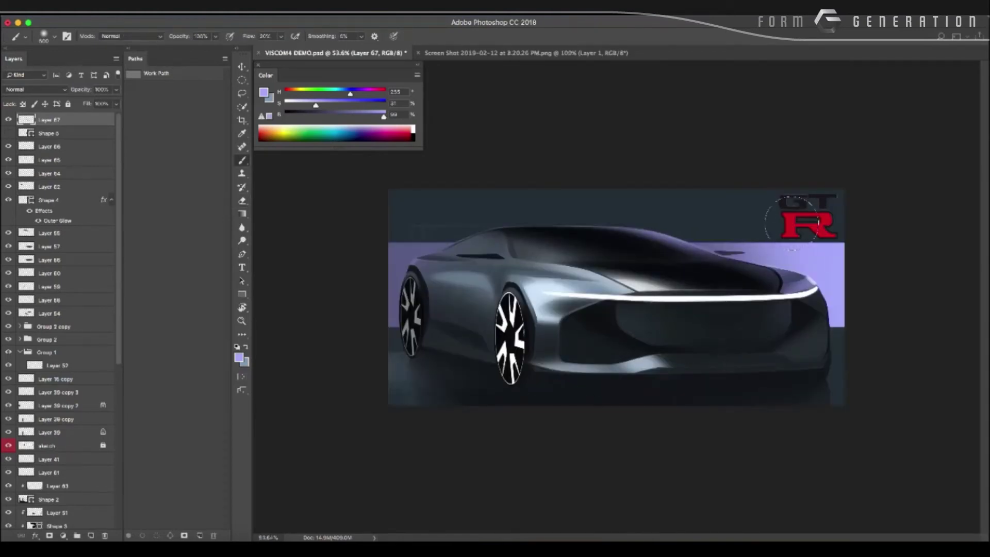
Select the GT-R logo layer and bring a copy of it to the top.
key(v)
drag(789, 226, 793, 228)
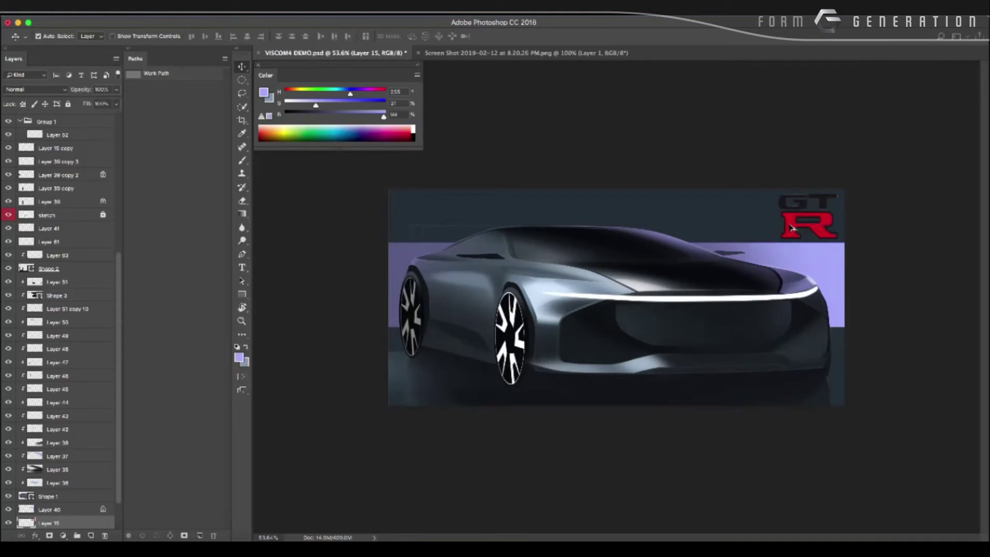
key(ctrl+shift+bracketright)
key(ctrl+y)
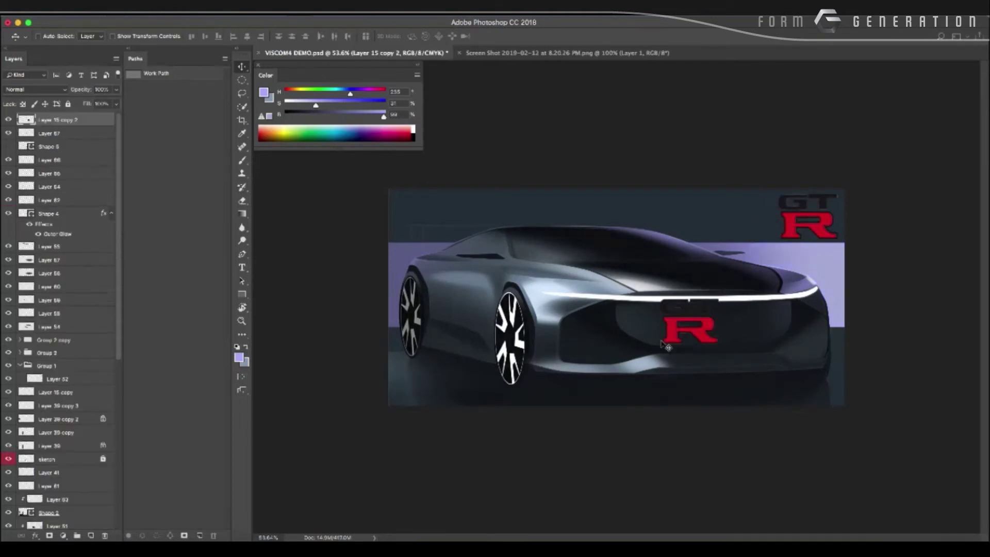
key(ctrl+u)
key(Escape)
Paint sampled dark grey over the red R on the grille at 100% flow.
key(b)
alt+click(650, 315)
drag(668, 327, 716, 320)
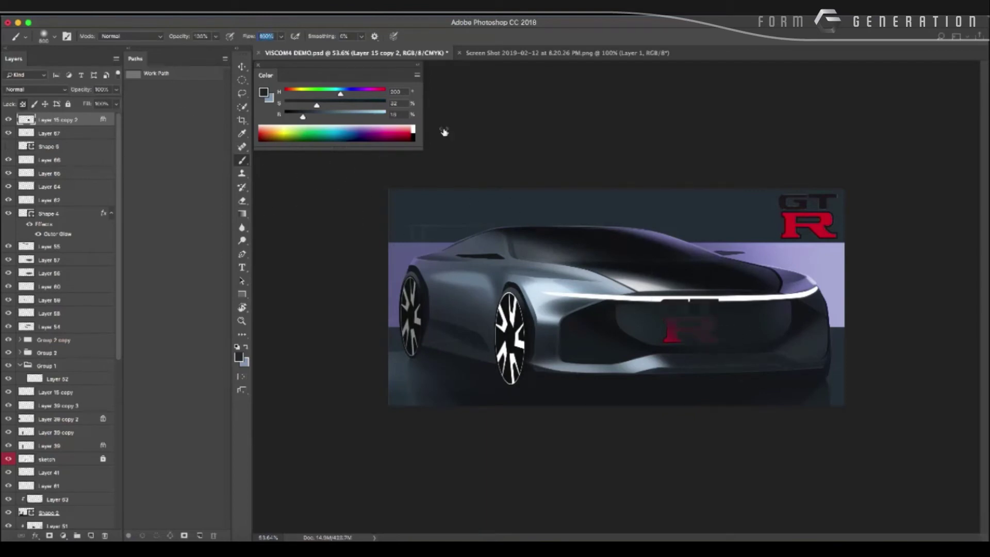
key(shift+0)
key(bracketright)
key(bracketright)
key(bracketright)
Scale the badge copy down and place it flat and wide on the grille.
key(ctrl+t)
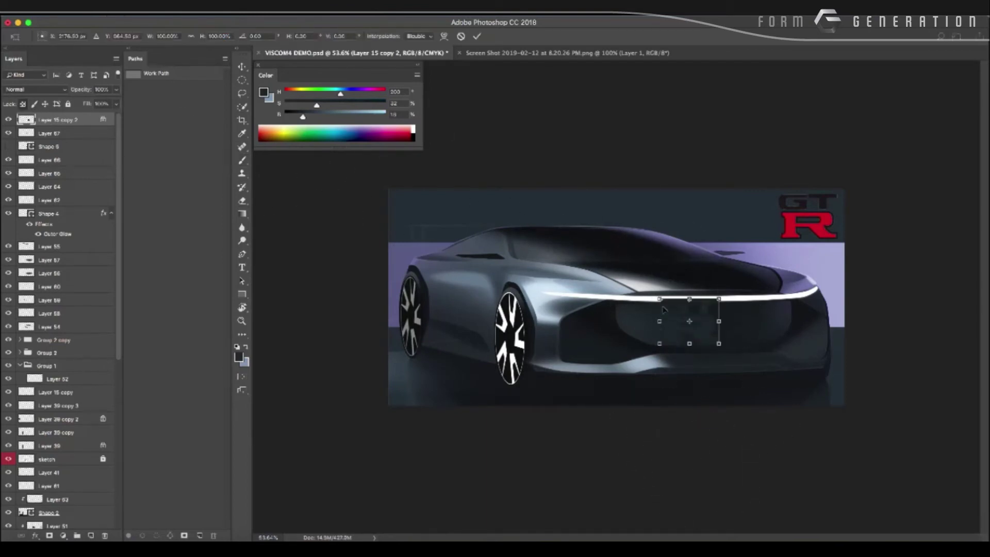
mouse_move(711, 349)
mouse_down()
mouse_move(702, 335)
mouse_move(730, 314)
mouse_up()
scroll(655, 307, up, 5)
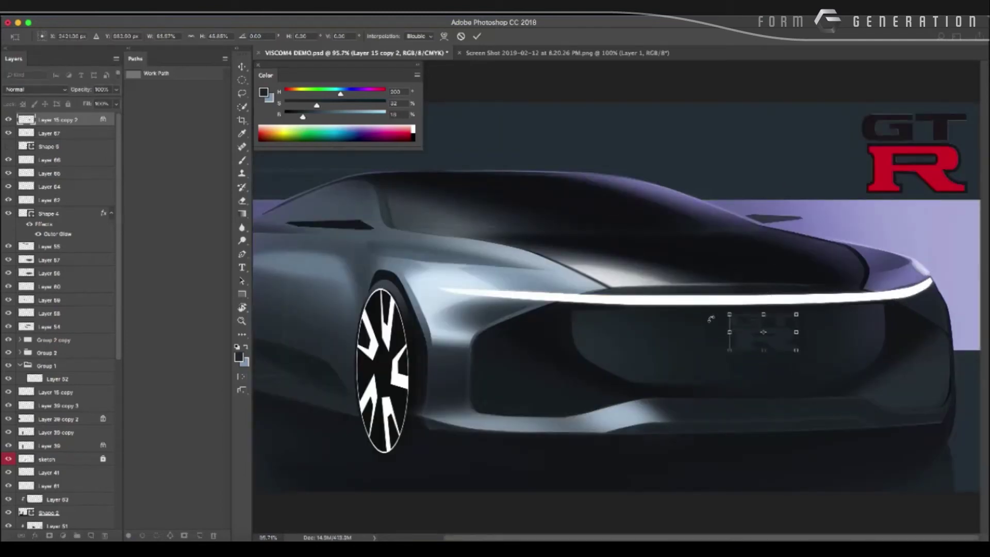
key(Return)
key(b)
scroll(524, 283, down, 4)
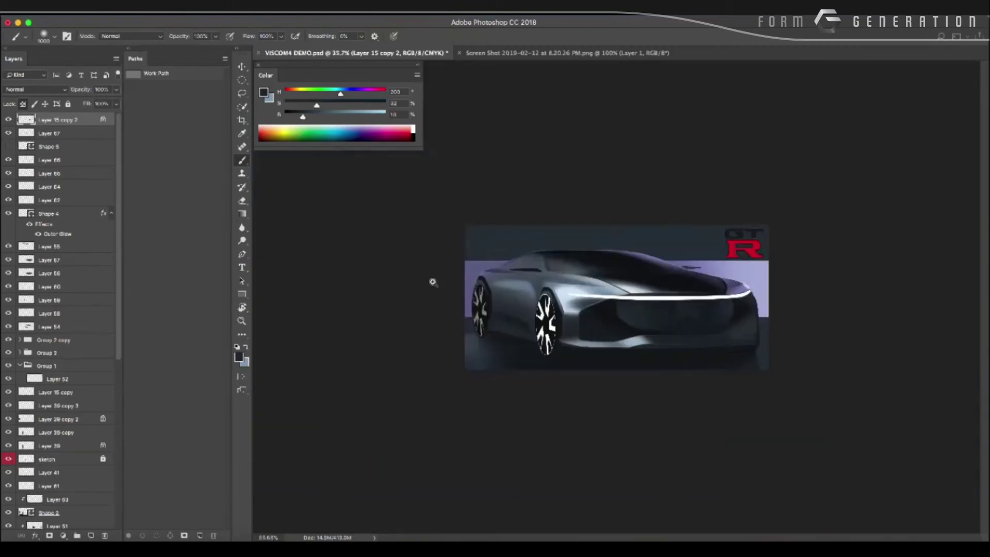
scroll(433, 281, down, 1)
Add a Bevel & Emboss effect to the grille badge: Inner Bevel style, direction Down.
double_click(28, 122)
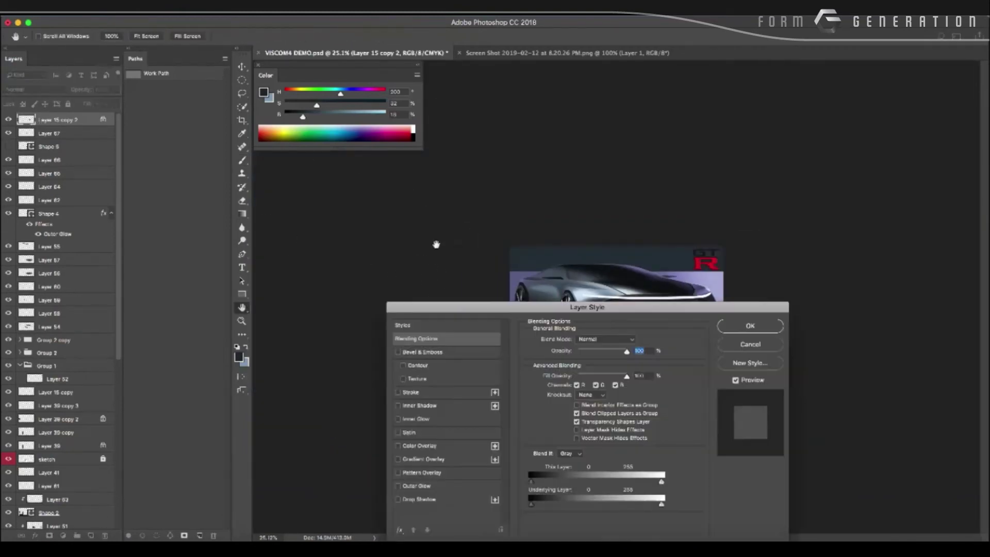
click(398, 352)
click(473, 351)
click(579, 338)
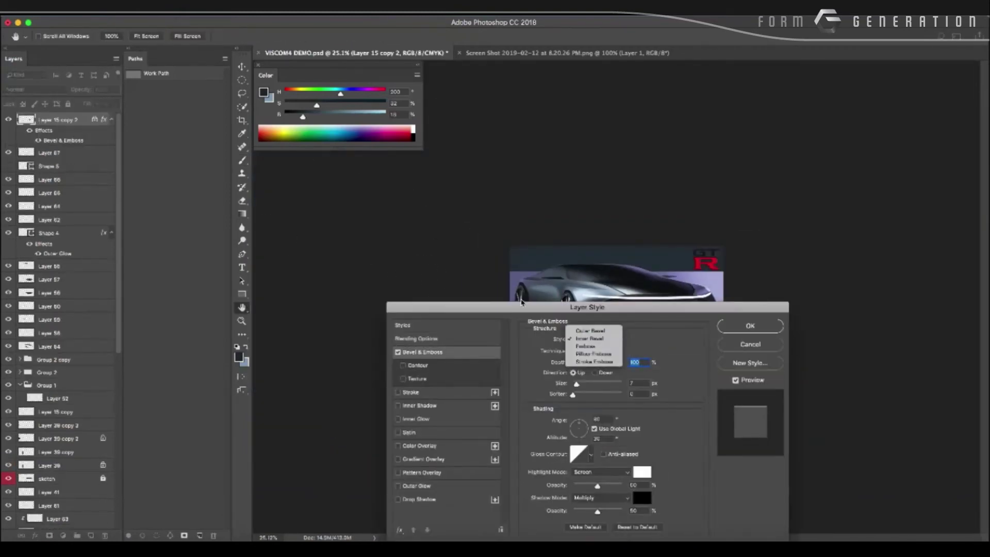
click(579, 339)
drag(582, 306, 750, 357)
click(763, 422)
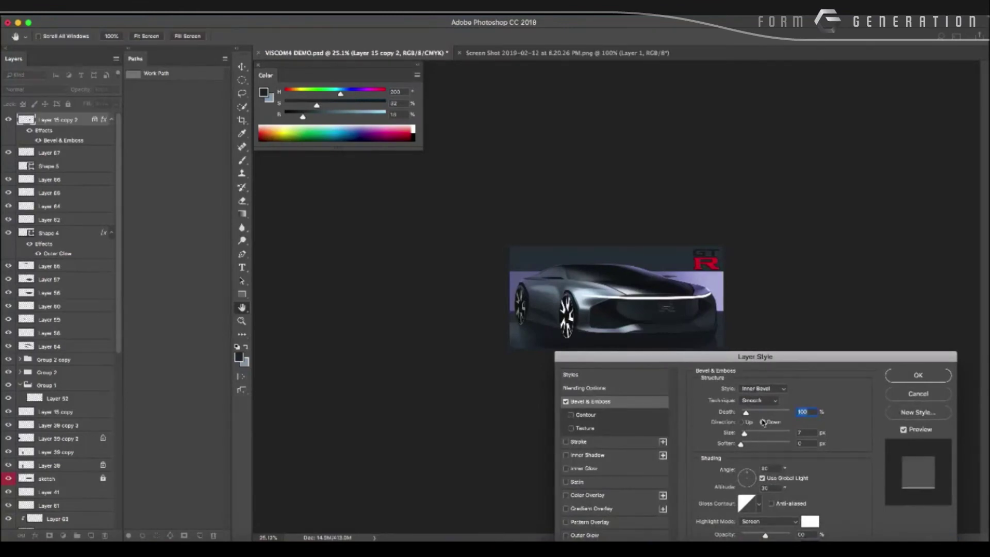
Fade the bevel's highlight and shadow opacities, adjust softness, and apply the effect.
drag(763, 536, 747, 537)
mouse_move(741, 361)
mouse_down()
mouse_move(739, 286)
mouse_move(811, 126)
mouse_up()
drag(836, 326, 828, 328)
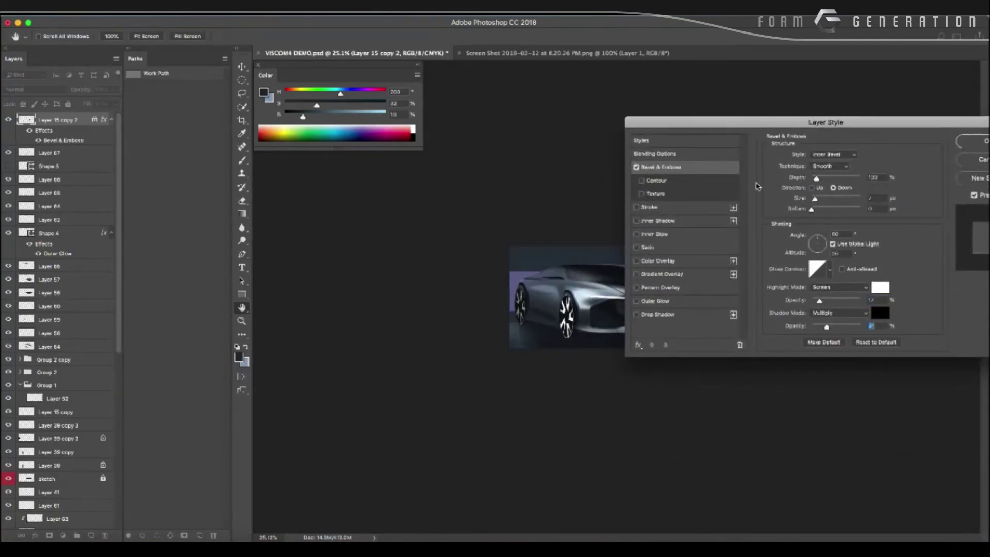
drag(758, 126, 825, 209)
click(879, 293)
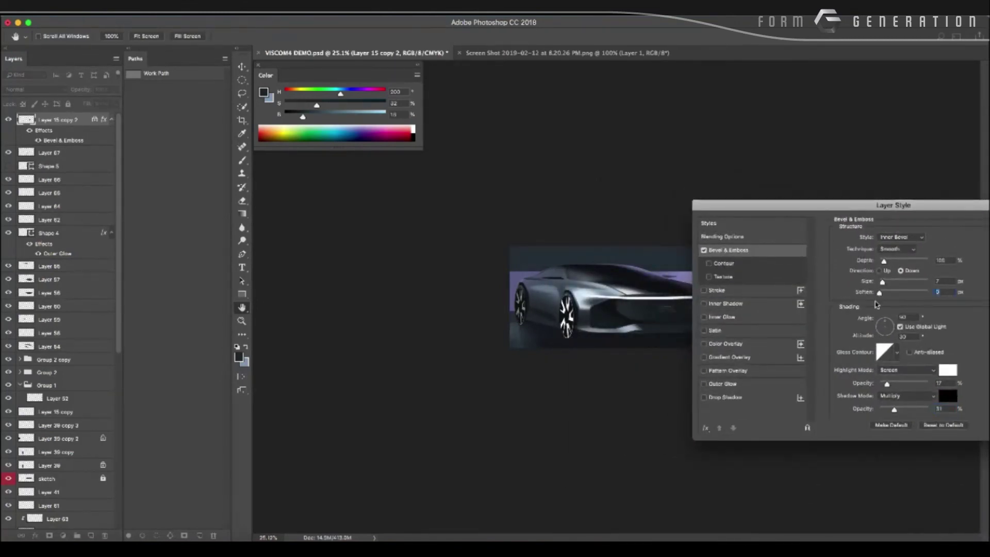
key(Return)
Lower the badge layer opacity to 69% and add a new empty layer on top.
key(b)
key(ctrl+plus)
key(ctrl+plus)
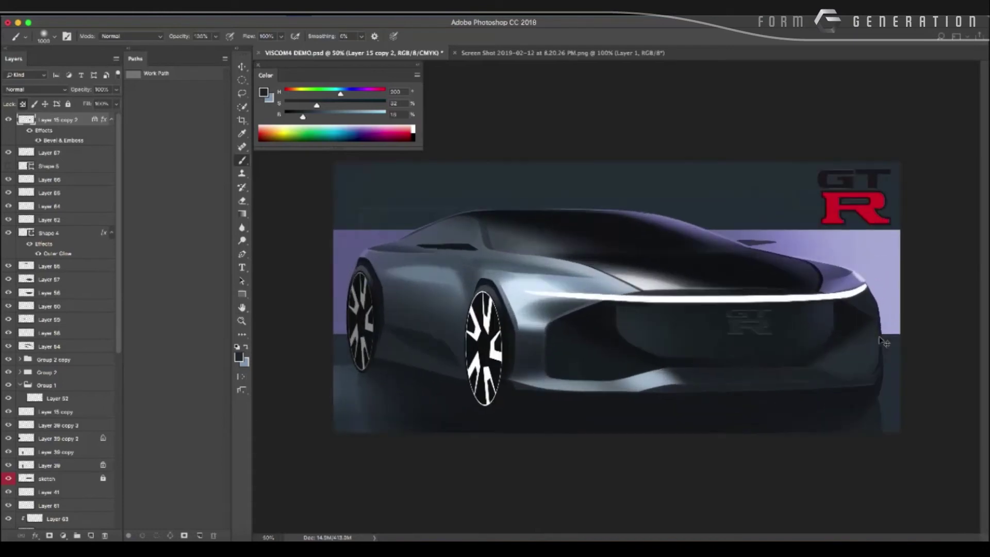
key(ctrl+plus)
drag(81, 89, 74, 91)
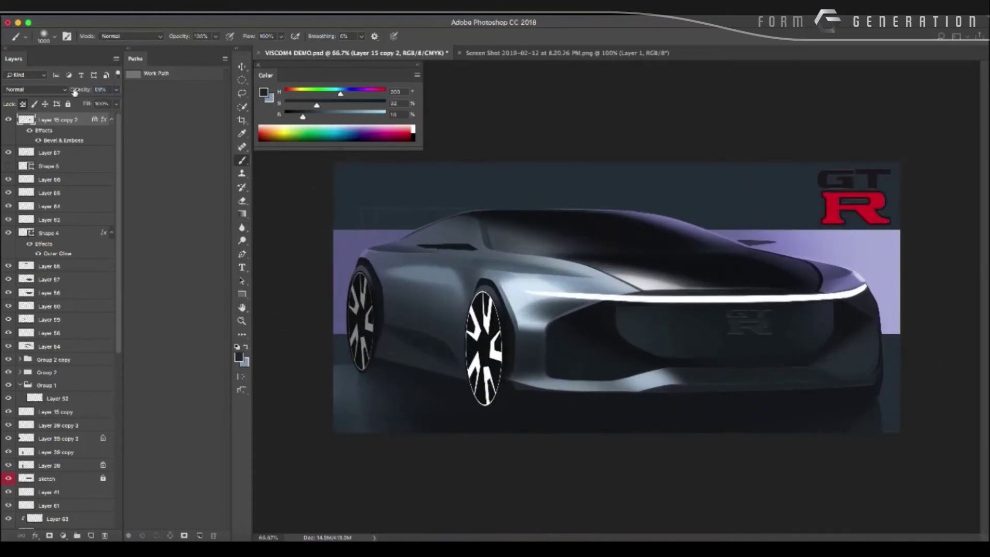
key(ctrl+t)
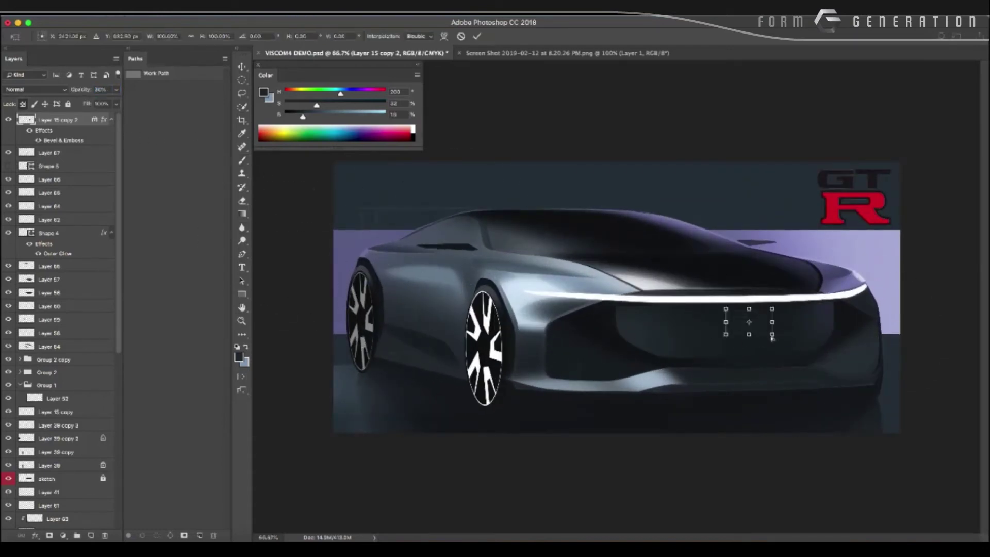
key(Return)
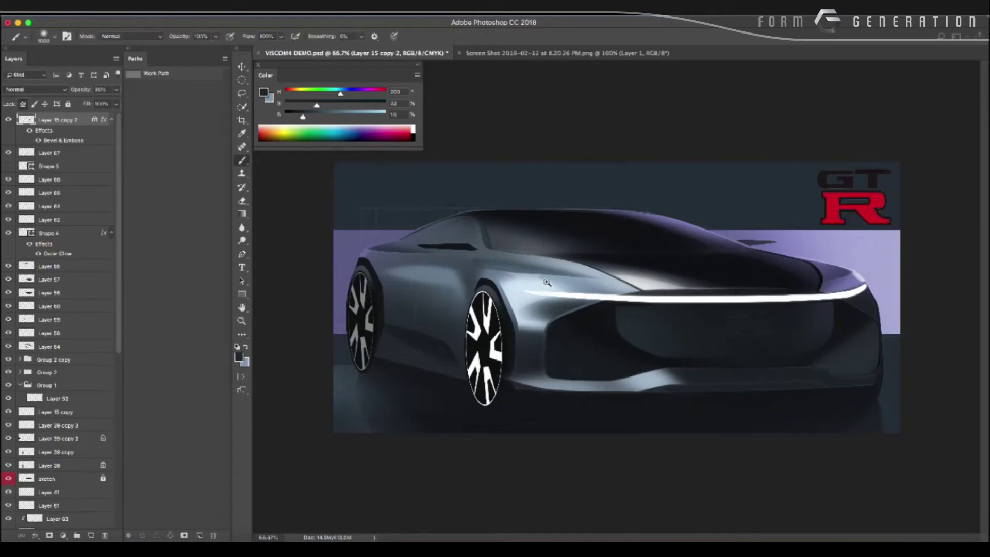
key(ctrl+minus)
drag(473, 294, 514, 310)
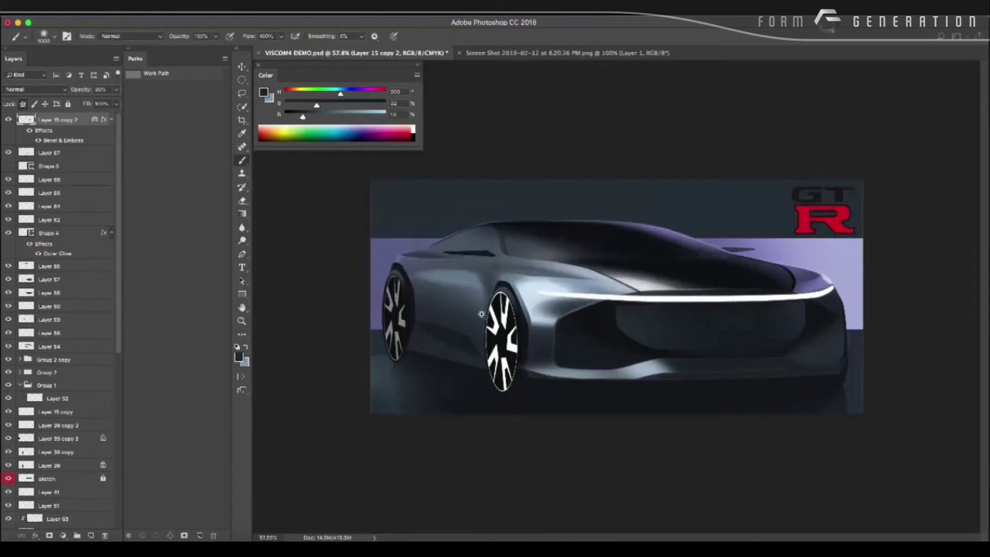
drag(685, 376, 510, 350)
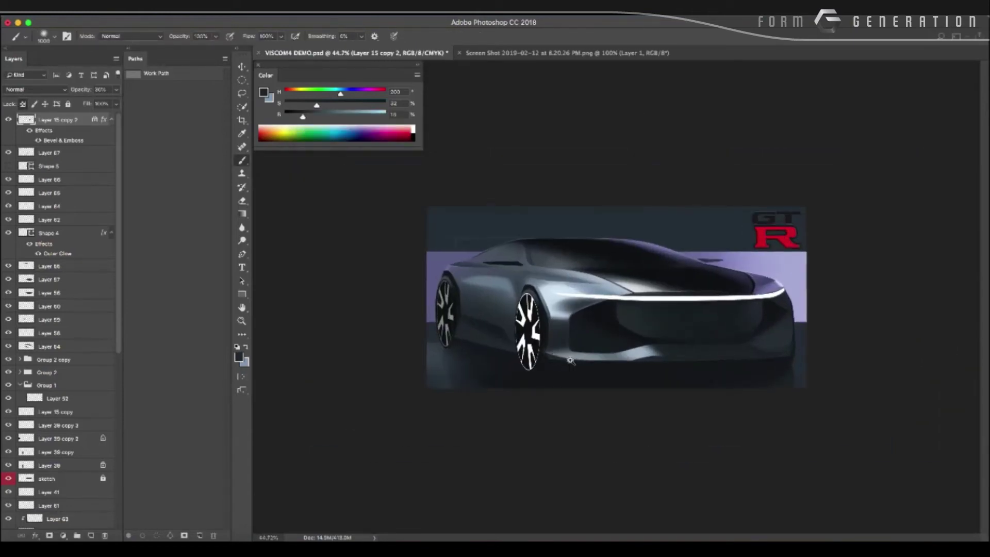
key(ctrl+shift+n)
Sample the lavender colour and airbrush a soft glow along the lower front bumper.
key(Return)
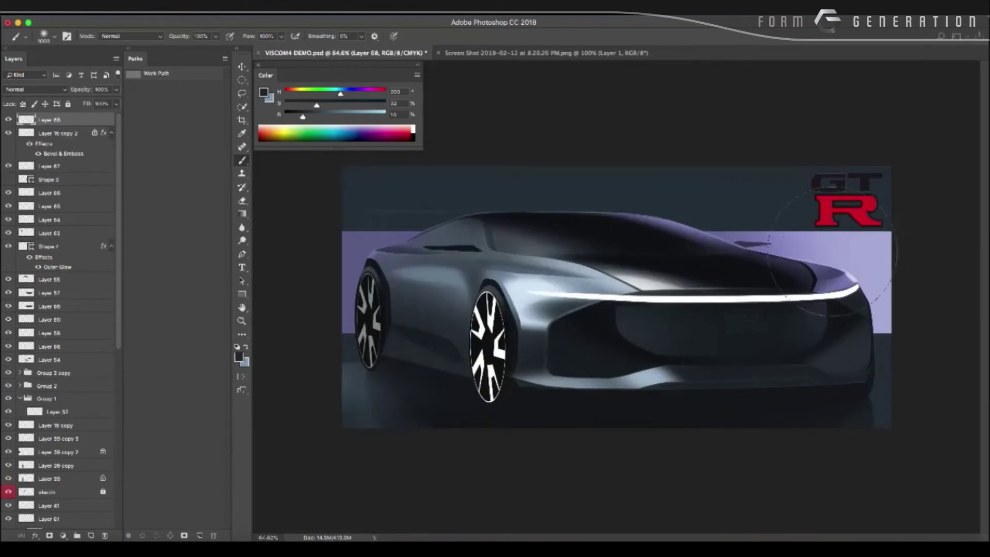
alt+click(845, 280)
right_click(785, 361)
double_click(721, 449)
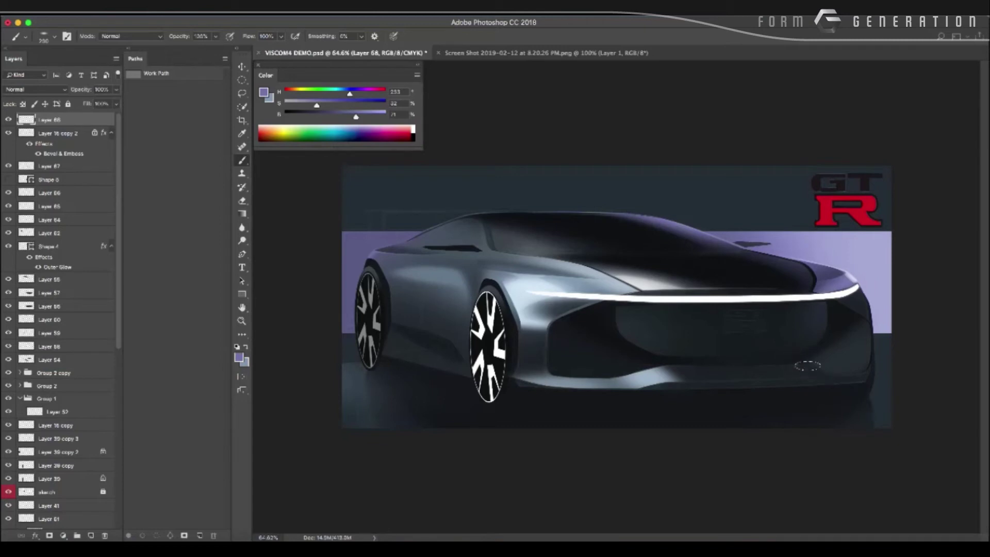
drag(807, 365, 835, 385)
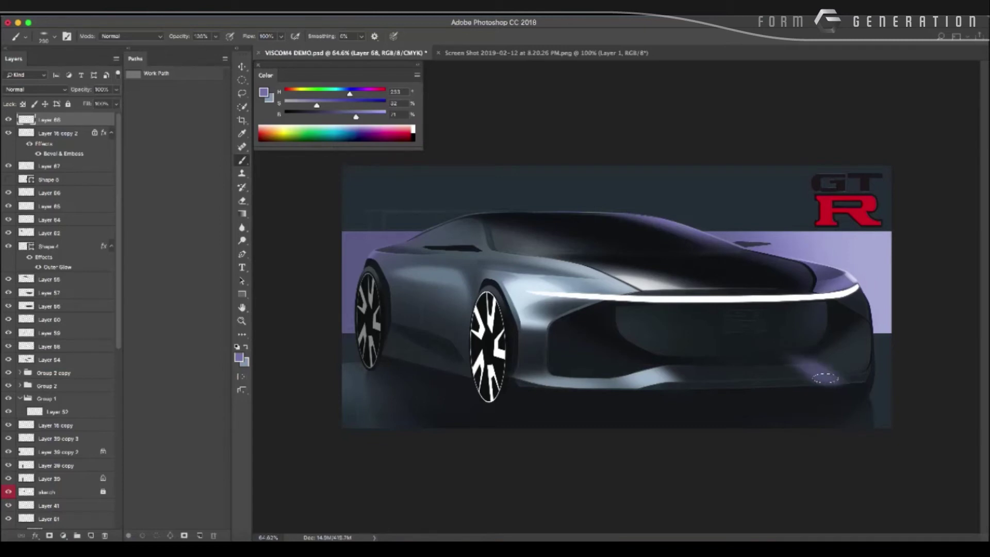
drag(831, 376, 870, 378)
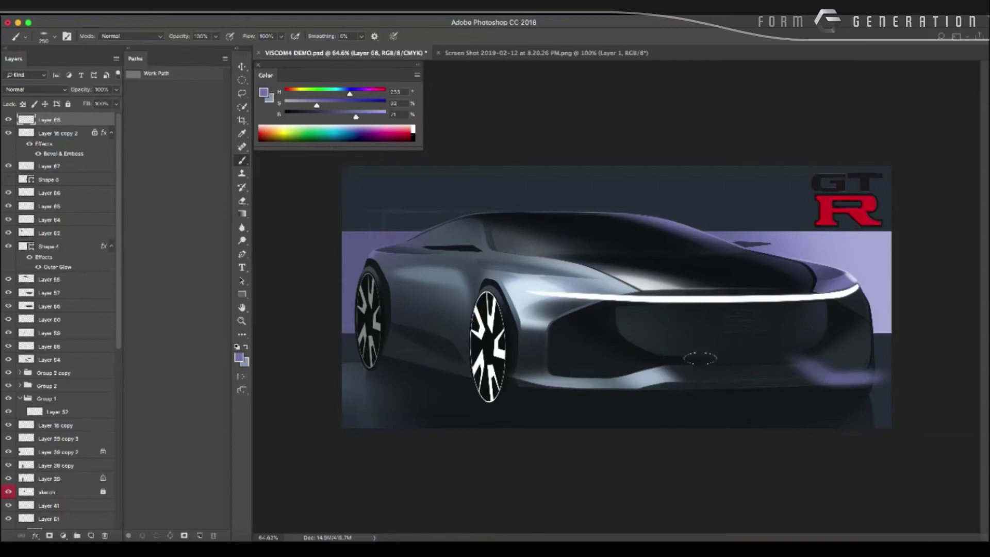
key(r)
mouse_move(700, 356)
mouse_down()
mouse_move(473, 284)
mouse_move(689, 388)
mouse_move(570, 380)
mouse_move(542, 364)
mouse_move(590, 382)
mouse_move(561, 354)
mouse_up()
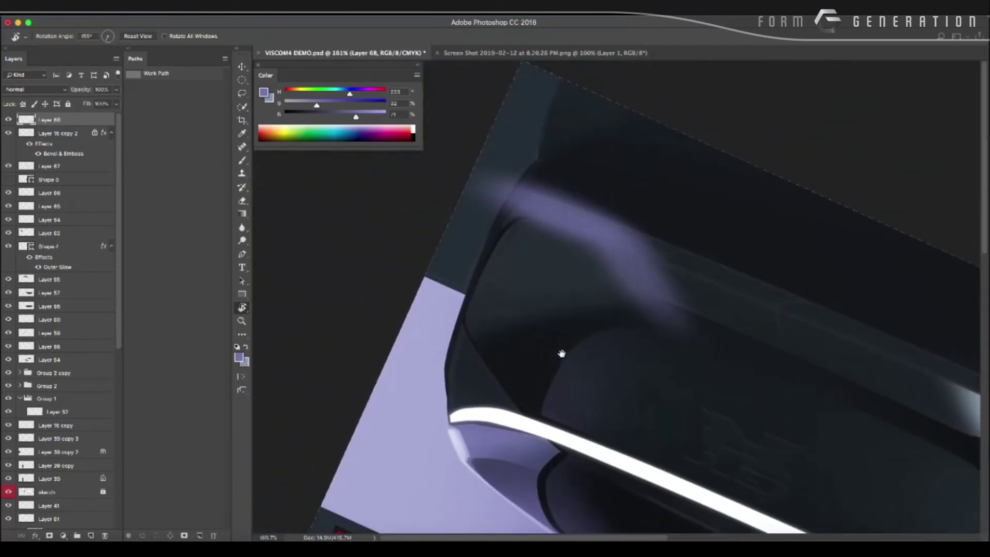
Erase the excess lavender glow along its upper edge with a 100 px soft eraser.
key(e)
right_click(529, 242)
key(Escape)
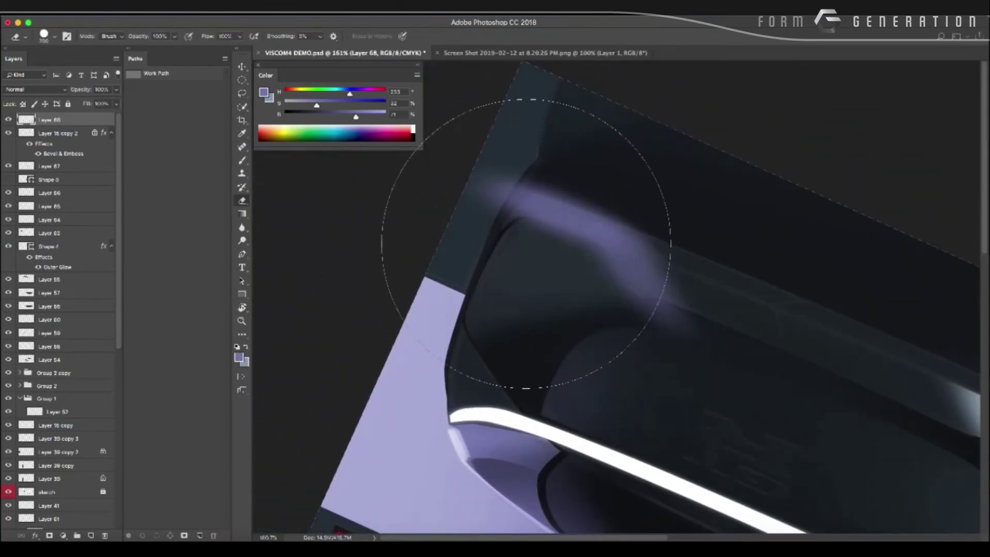
key(bracketleft)
key(bracketleft)
key(bracketleft)
mouse_move(523, 239)
mouse_down()
mouse_move(562, 248)
mouse_move(607, 282)
mouse_move(593, 268)
mouse_move(628, 321)
mouse_move(691, 336)
mouse_move(606, 301)
mouse_move(674, 331)
mouse_move(628, 304)
mouse_up()
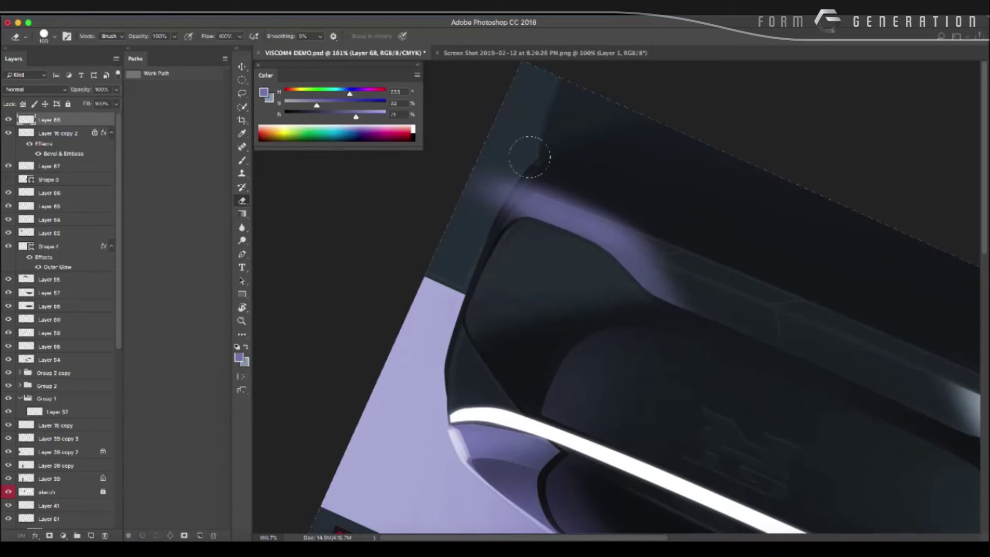
mouse_move(577, 177)
mouse_down()
mouse_move(519, 163)
mouse_move(629, 203)
mouse_move(449, 173)
mouse_up()
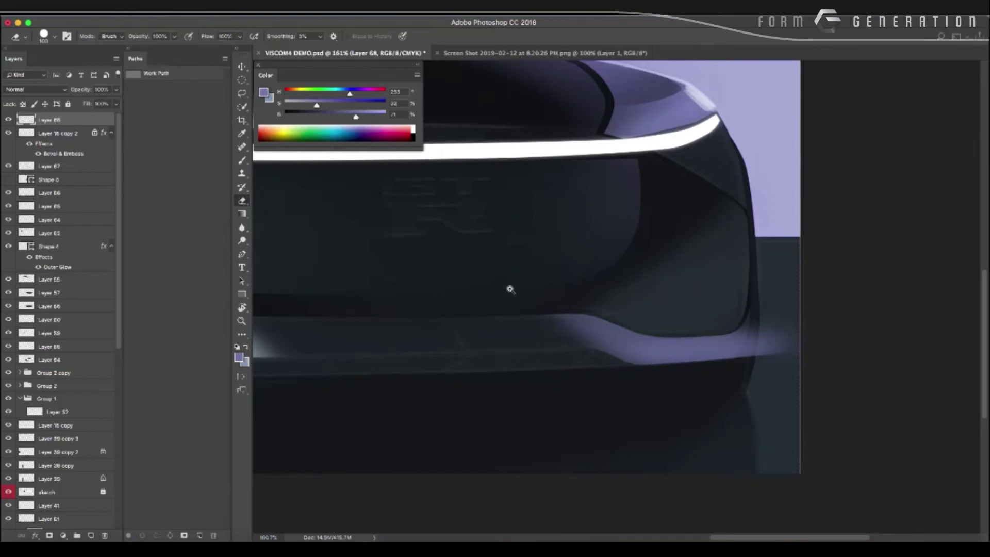
drag(510, 289, 796, 381)
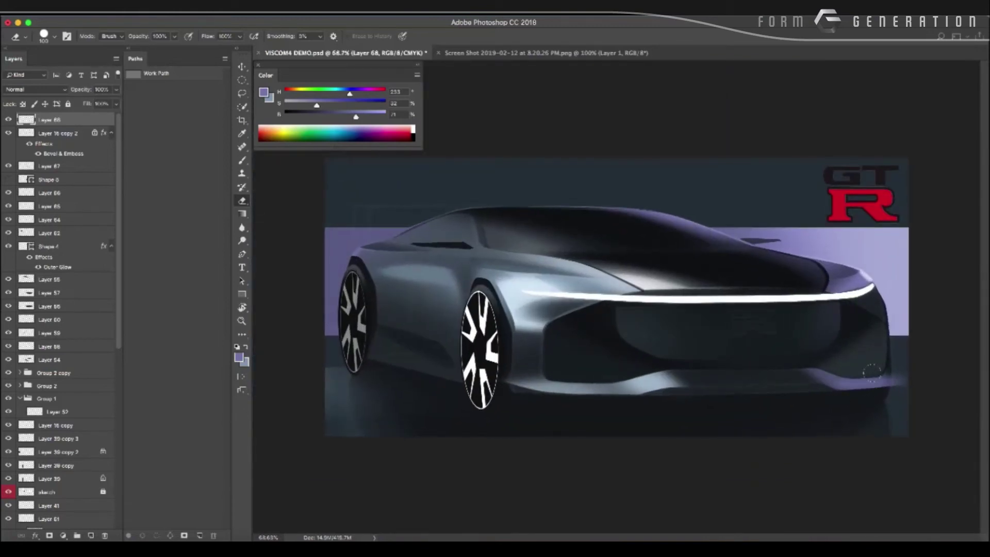
Erase the light smear at the bumper's lower corner with a different eraser brush.
right_click(872, 372)
double_click(710, 459)
drag(909, 375, 887, 424)
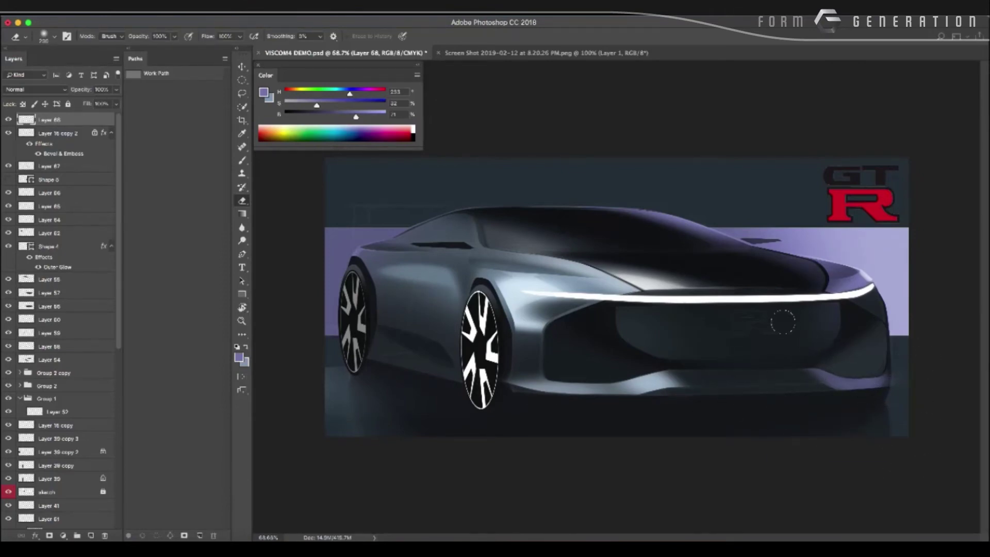
scroll(429, 338, down, 3)
scroll(462, 345, down, 2)
scroll(462, 345, up, 5)
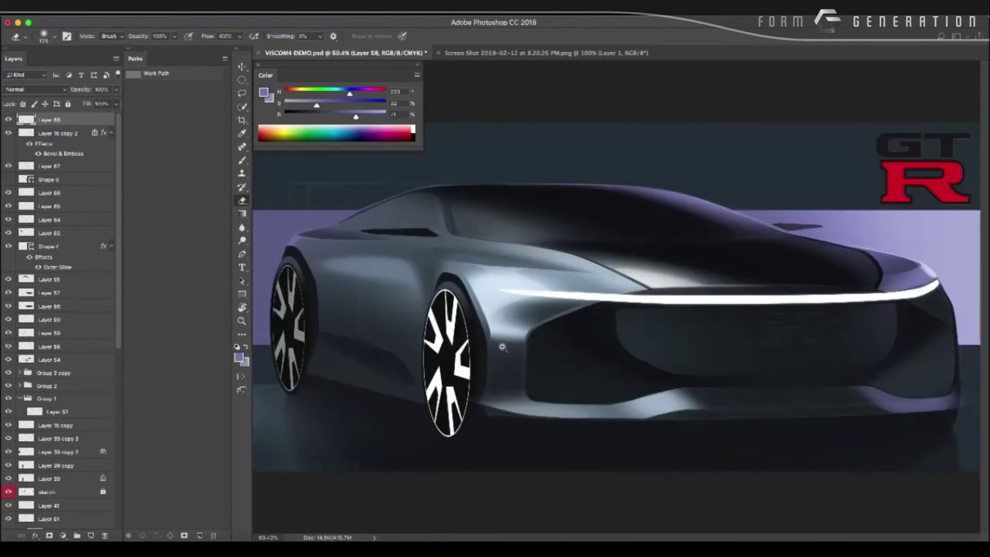
scroll(464, 341, up, 2)
scroll(464, 341, down, 2)
scroll(423, 345, down, 1)
scroll(418, 345, down, 3)
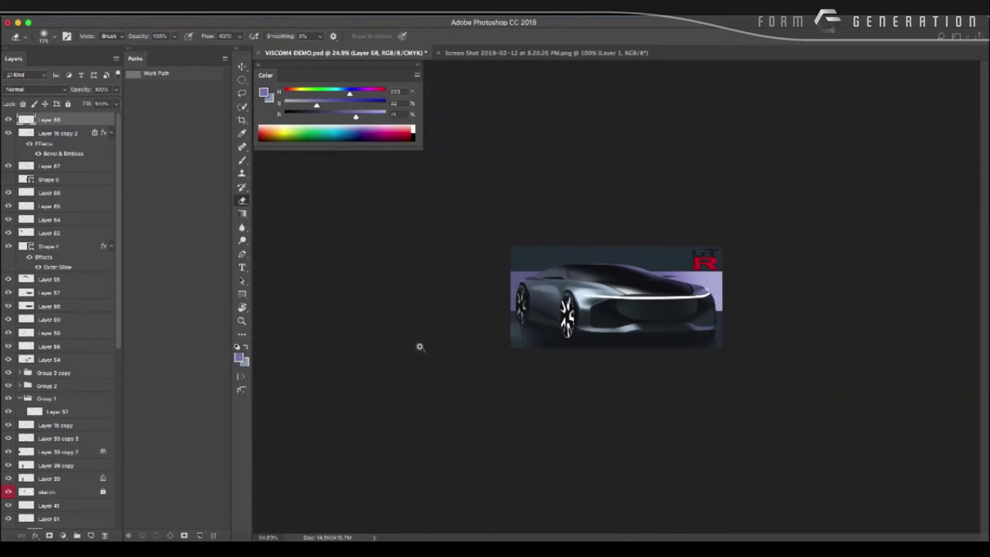
scroll(481, 343, up, 3)
scroll(482, 343, up, 2)
Draw a closed Pen outline of the intake opening beside the front wheel.
key(l)
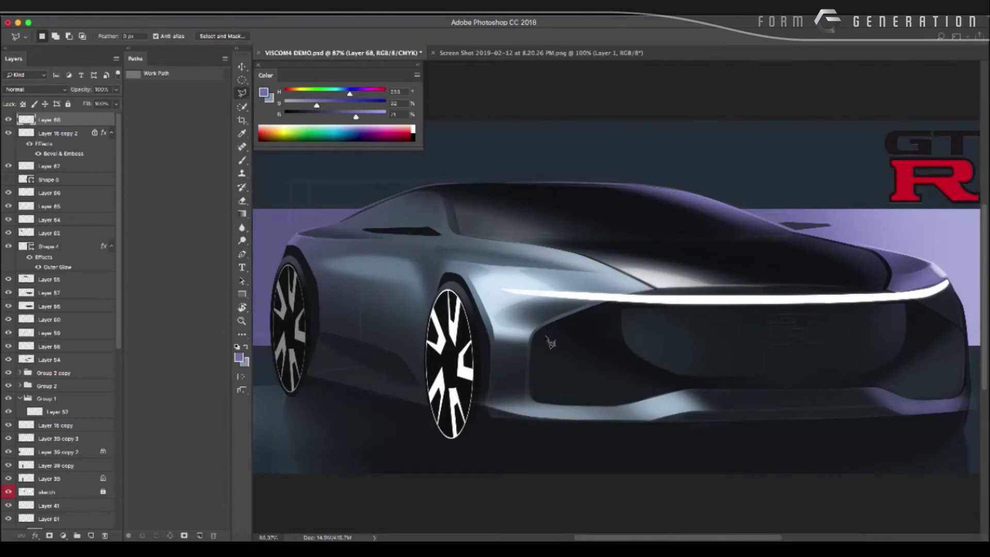
key(p)
drag(539, 345, 557, 334)
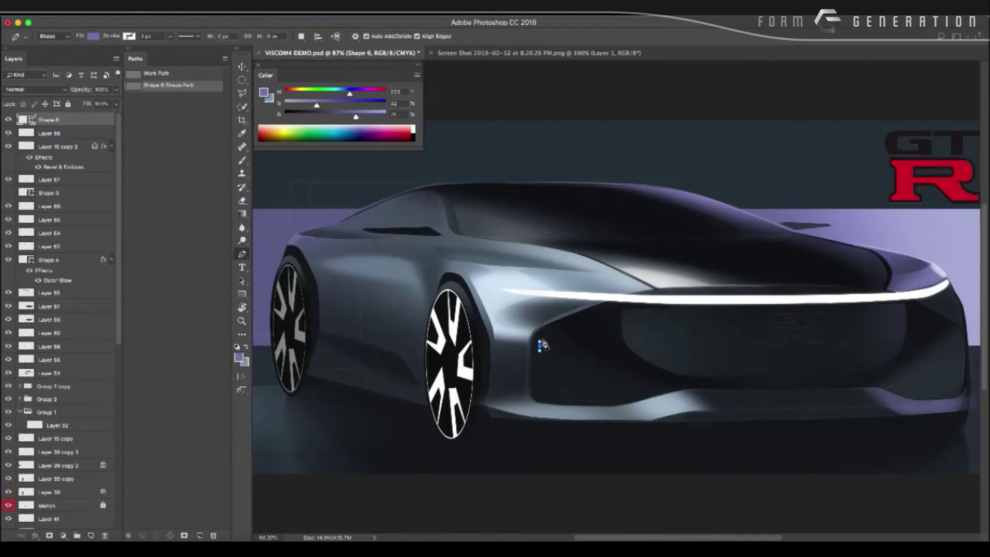
click(573, 342)
click(599, 357)
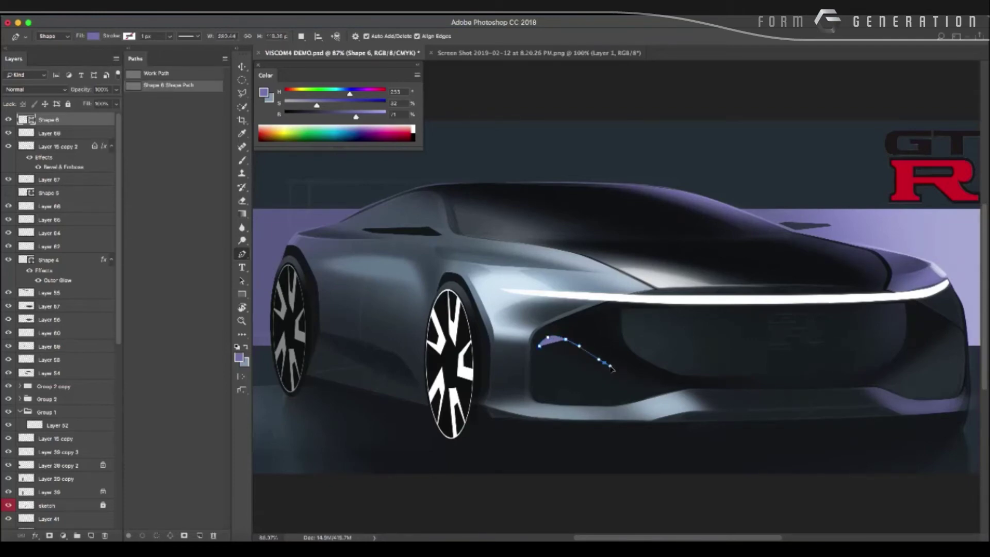
click(609, 385)
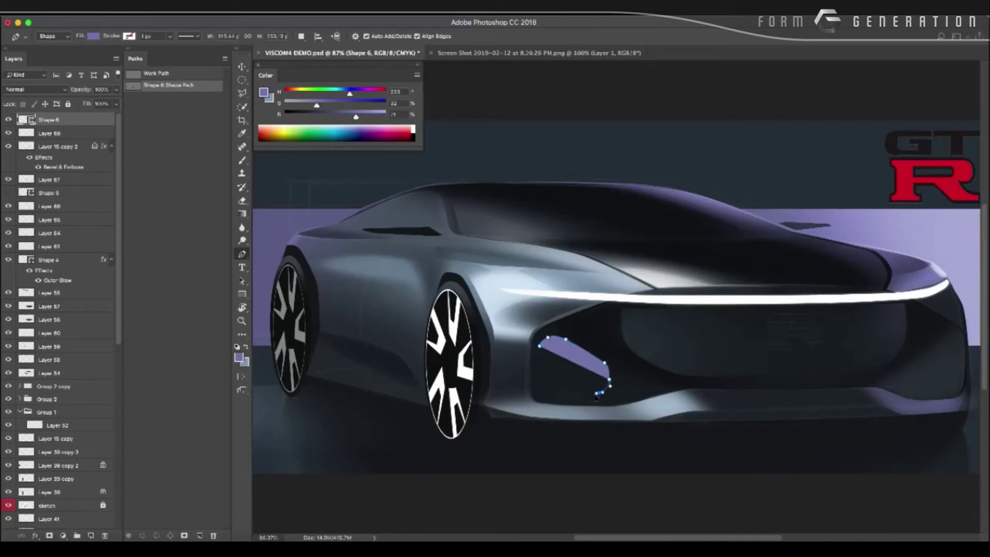
drag(591, 397, 602, 398)
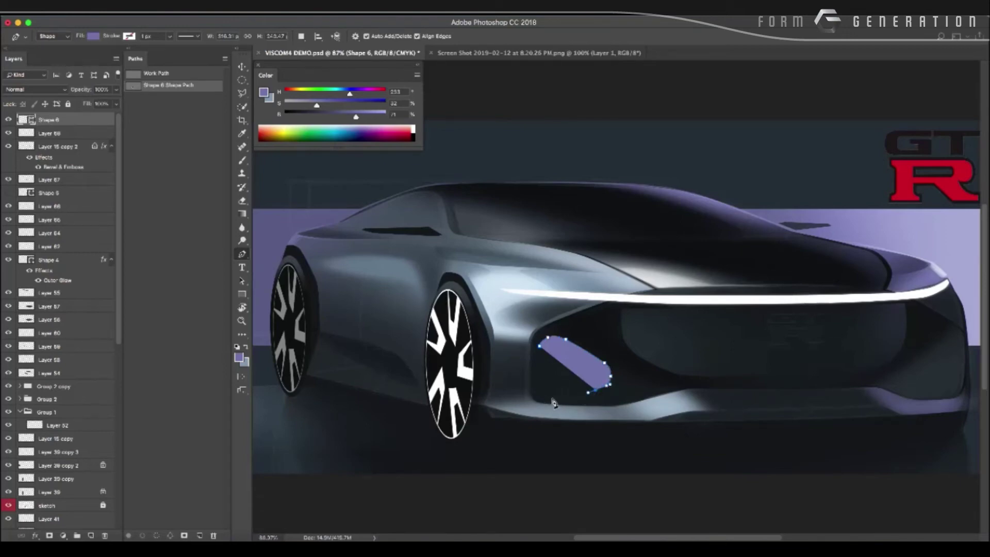
click(550, 400)
drag(551, 404, 554, 401)
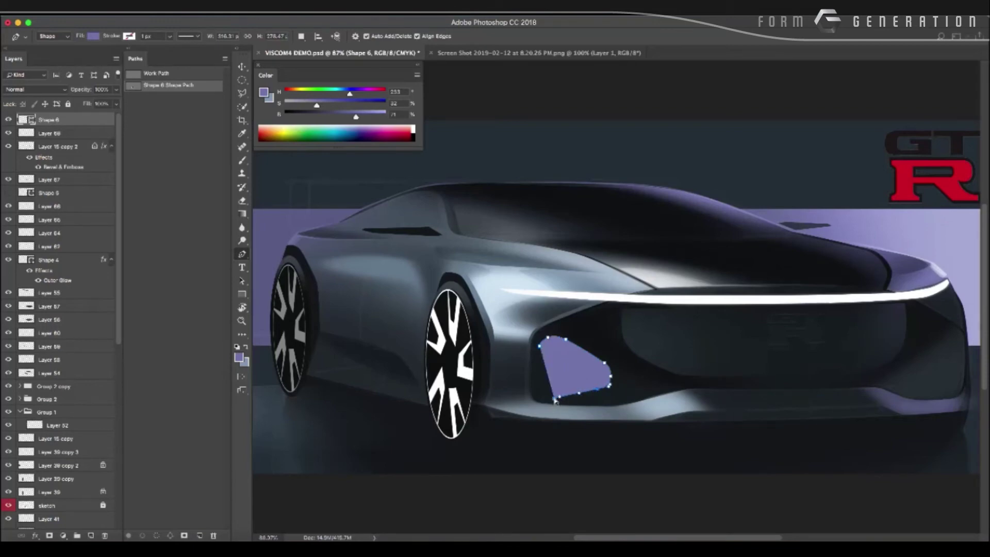
Pull the intake's lower-left anchor outward into a rounded curve.
drag(555, 401, 535, 392)
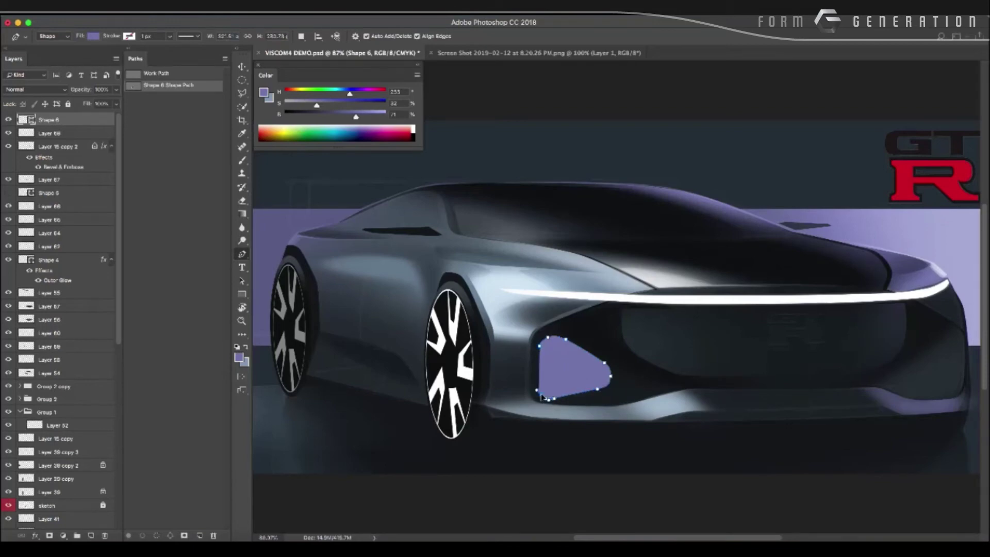
drag(542, 397, 540, 352)
scroll(457, 356, down, 5)
scroll(464, 356, up, 3)
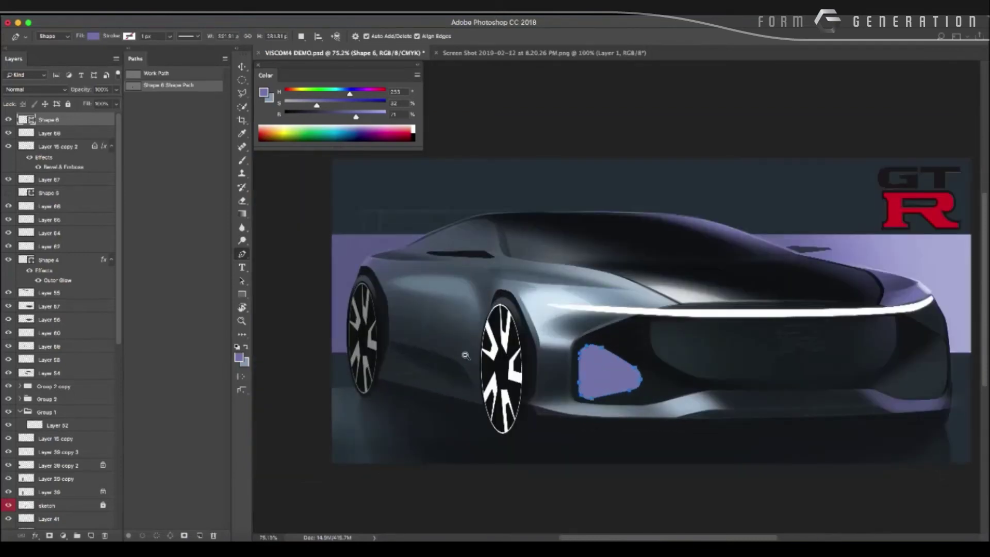
Change the intake shape's fill to white in the Color Picker.
click(94, 36)
click(141, 57)
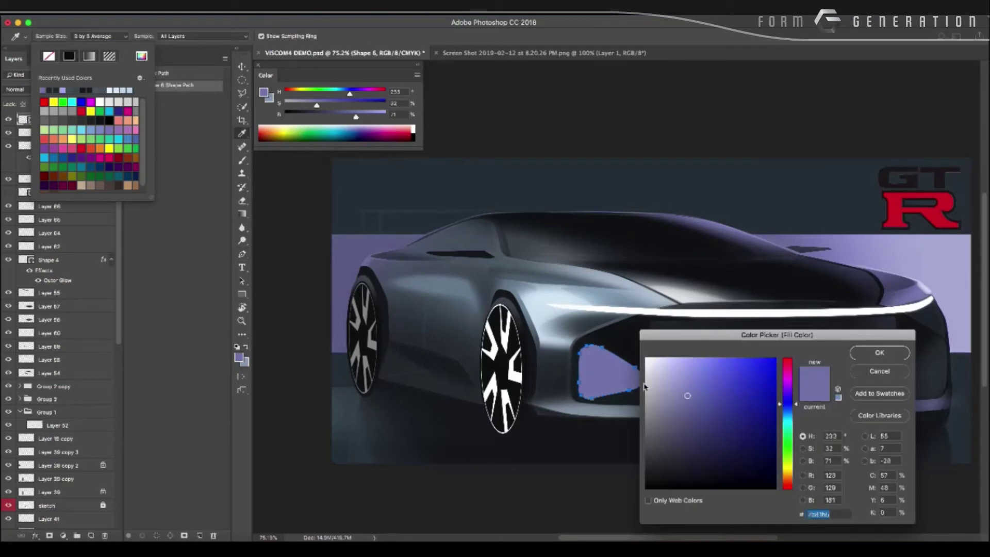
click(648, 355)
click(877, 351)
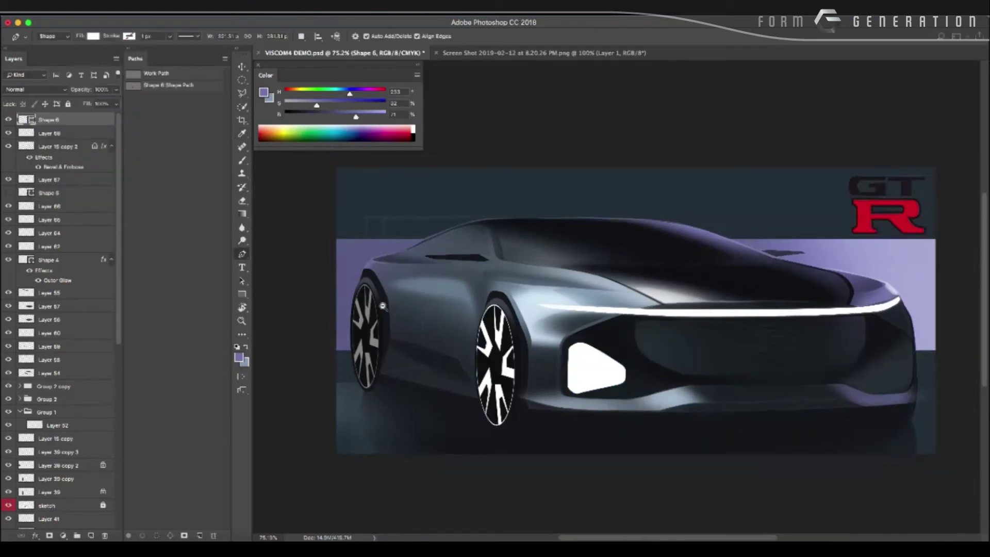
Skew the intake's right edge upward, then warp it so the right side bulges to a rounded point.
scroll(269, 298, down, 4)
scroll(268, 298, up, 5)
key(ctrl+t)
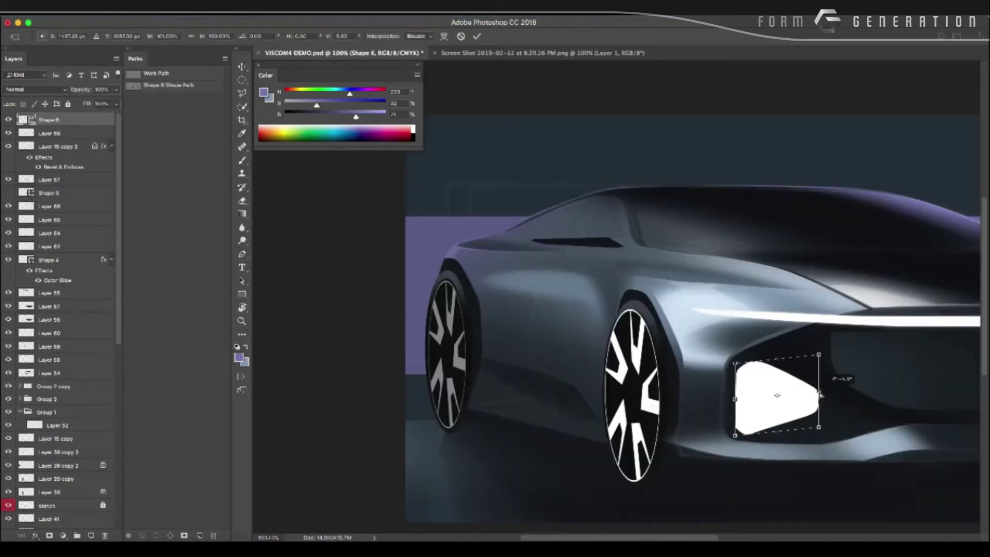
drag(820, 400, 816, 393)
right_click(770, 398)
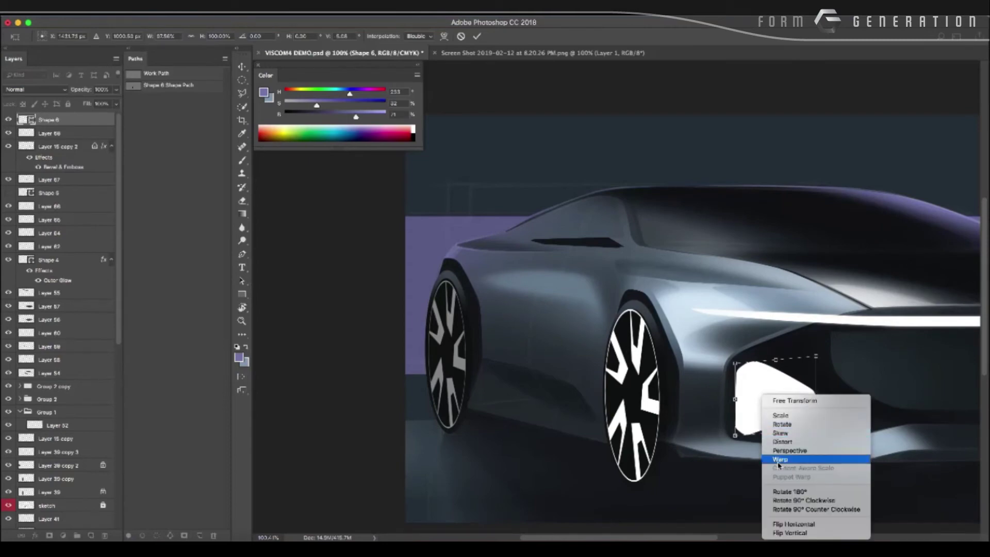
click(788, 459)
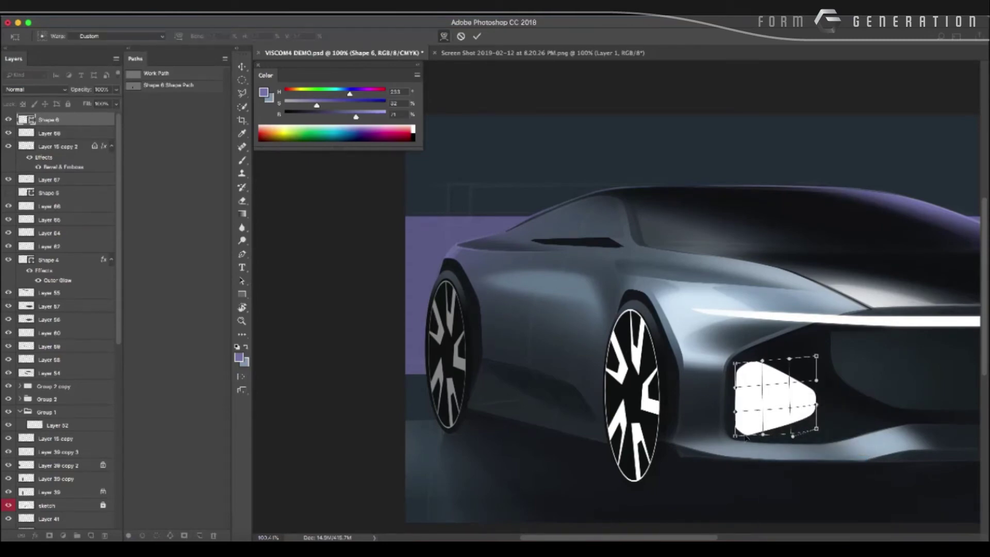
drag(743, 436, 736, 364)
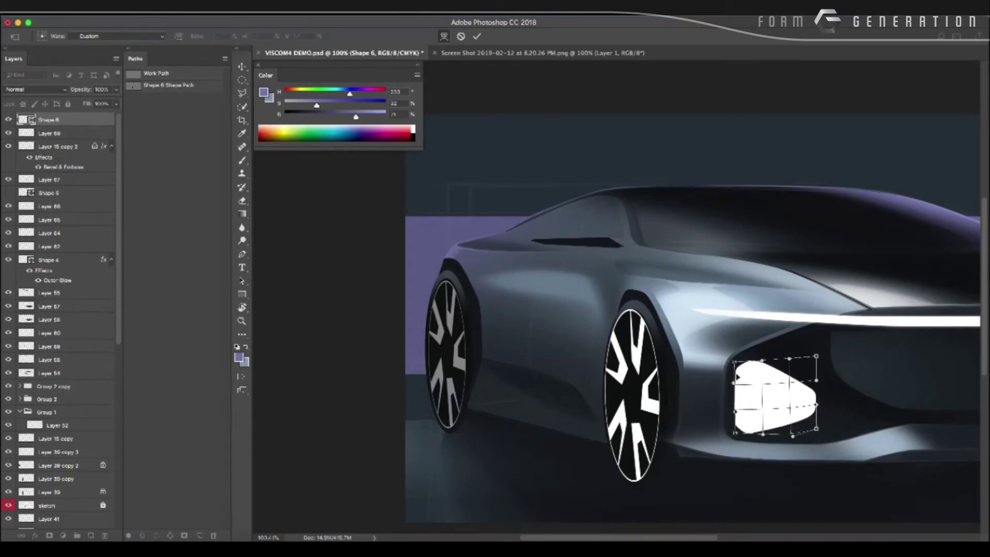
drag(813, 392, 790, 384)
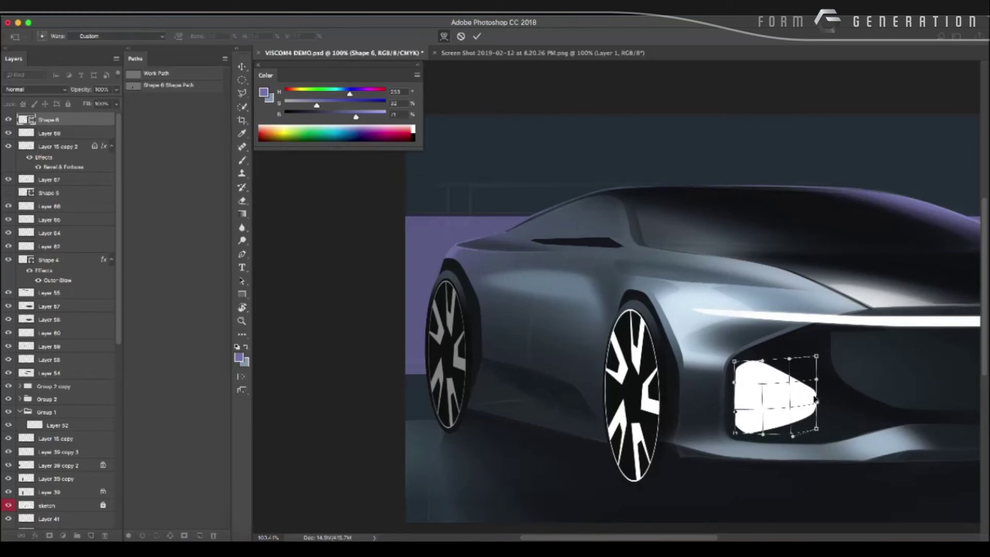
key(Return)
scroll(539, 325, down, 5)
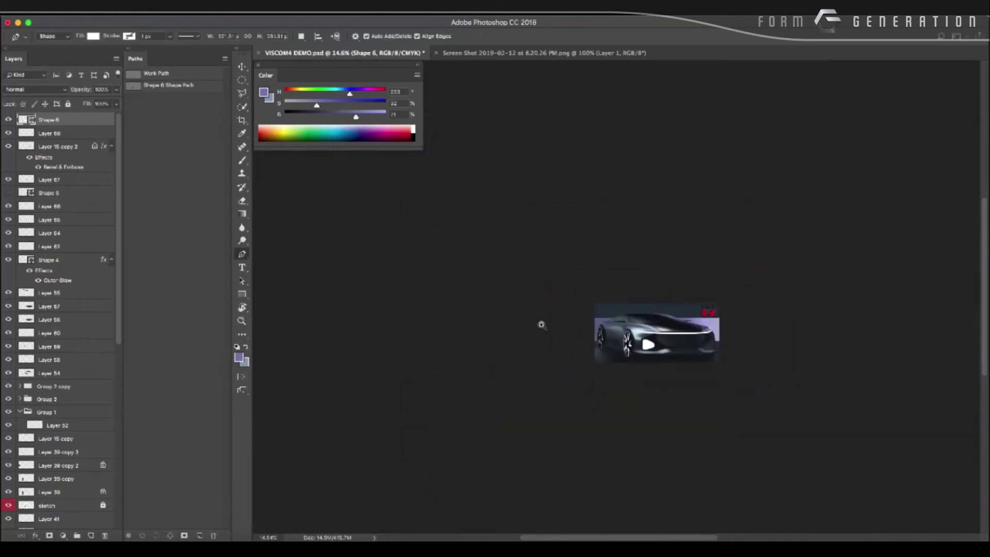
scroll(539, 325, up, 2)
Rasterize the Shape 6 intake layer.
key(p)
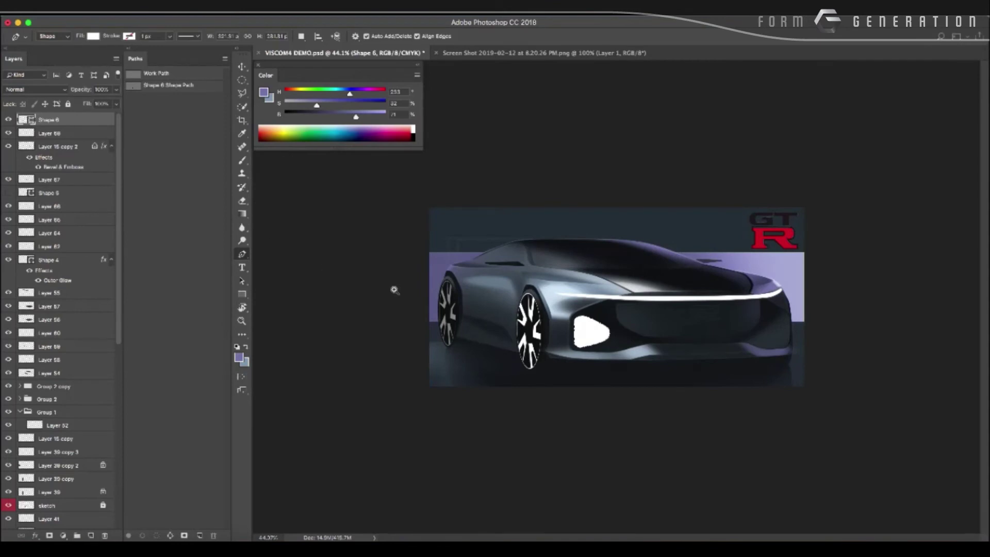
scroll(395, 289, up, 5)
right_click(89, 127)
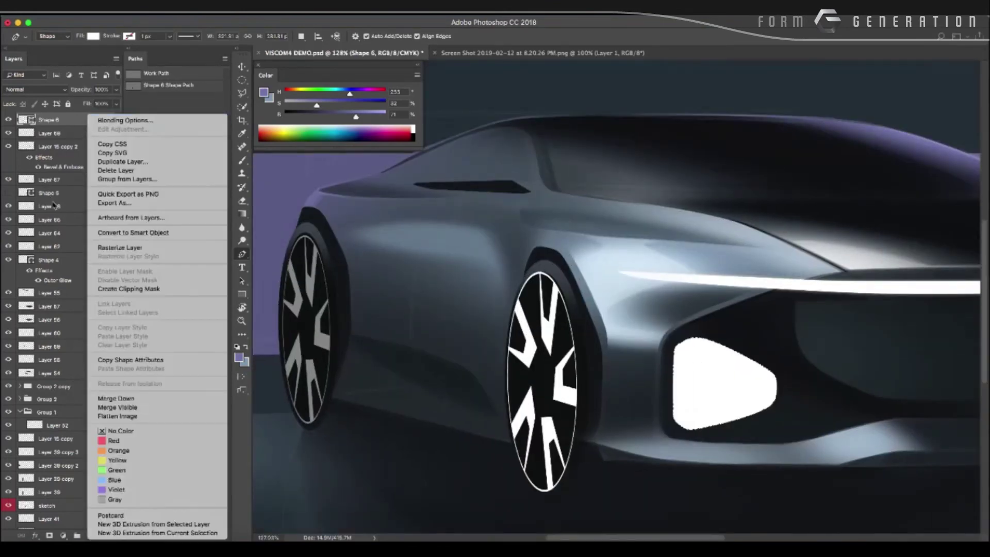
click(119, 244)
Test-hollow the intake with a 71% shrunk selection, then undo it and deselect.
right_click(686, 347)
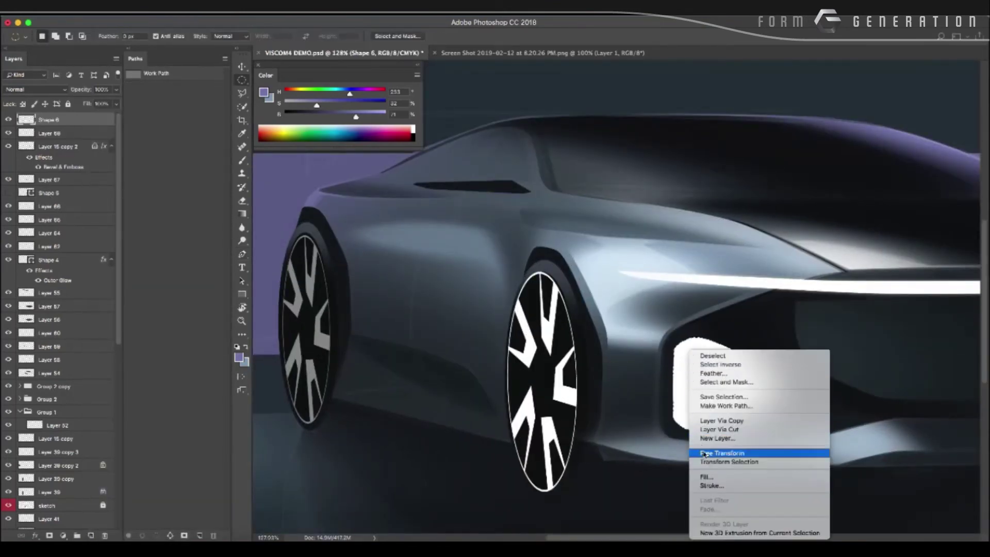
click(706, 452)
drag(665, 337, 672, 347)
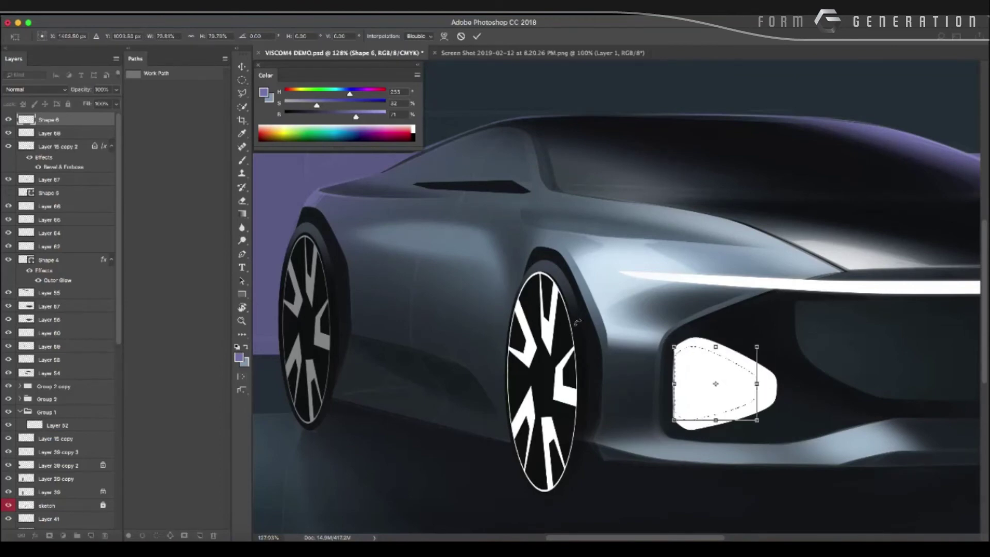
key(Return)
key(Delete)
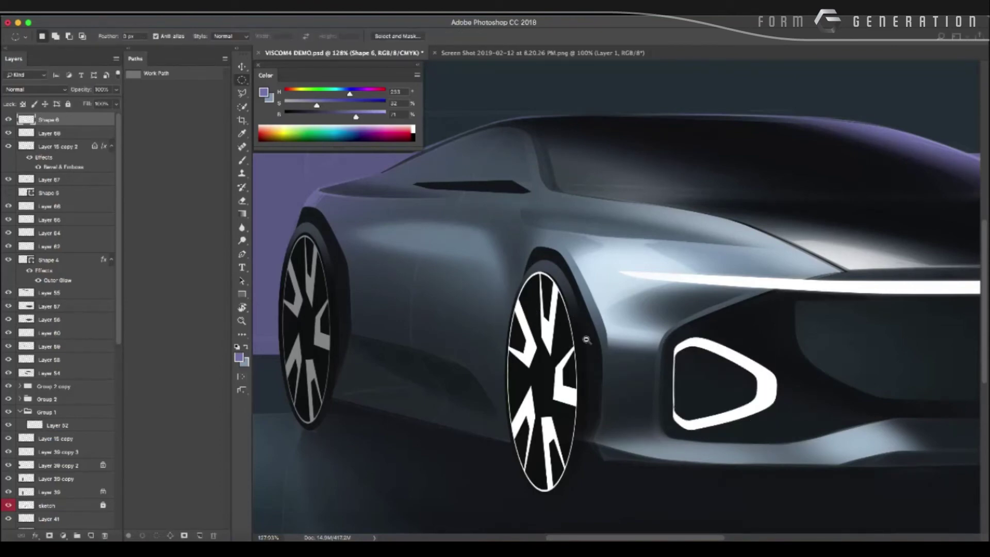
mouse_move(567, 346)
mouse_down()
mouse_move(495, 327)
mouse_move(468, 343)
mouse_move(517, 357)
mouse_up()
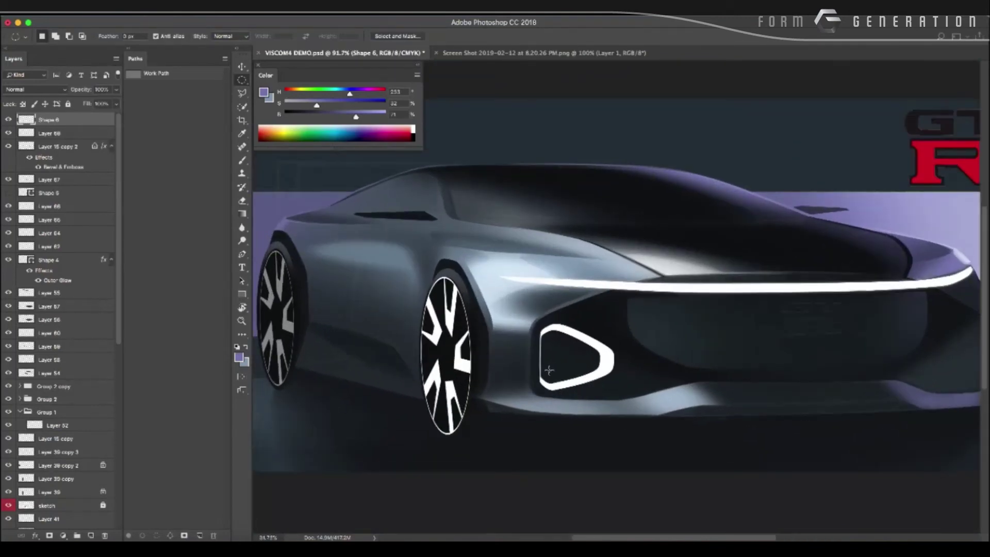
key(ctrl+BackSpace)
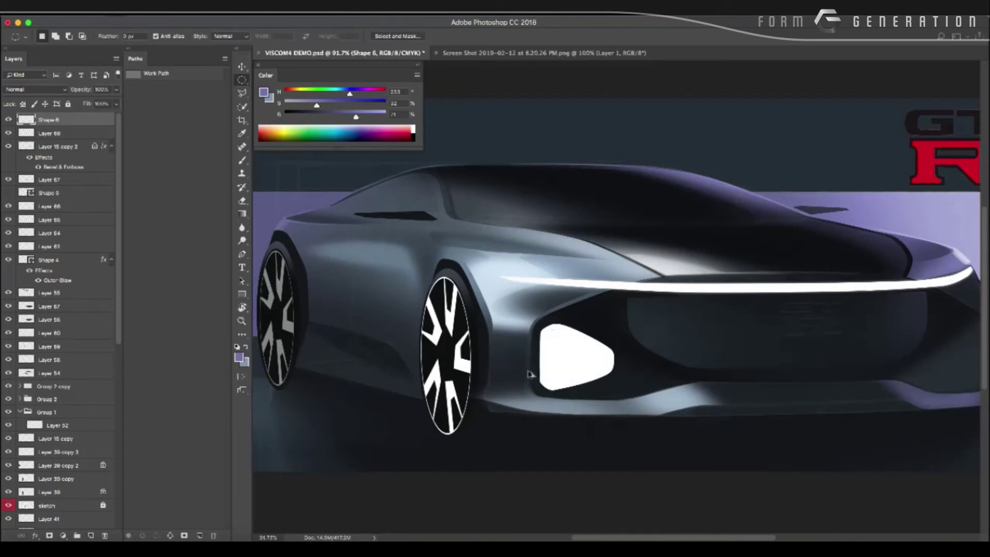
key(ctrl+d)
drag(498, 361, 510, 362)
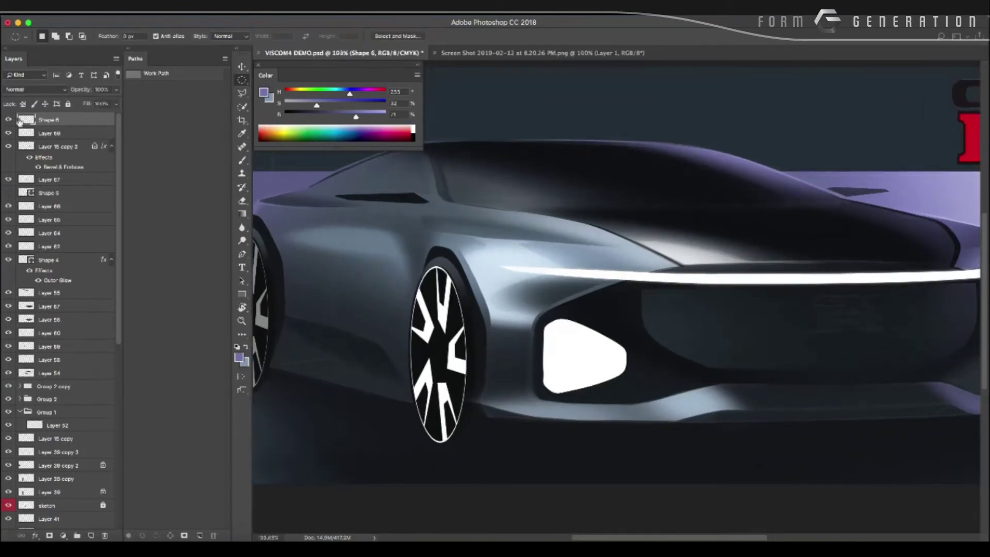
Load the white intake layer's outline as a selection and switch to the Elliptical Marquee.
key(p)
key(v)
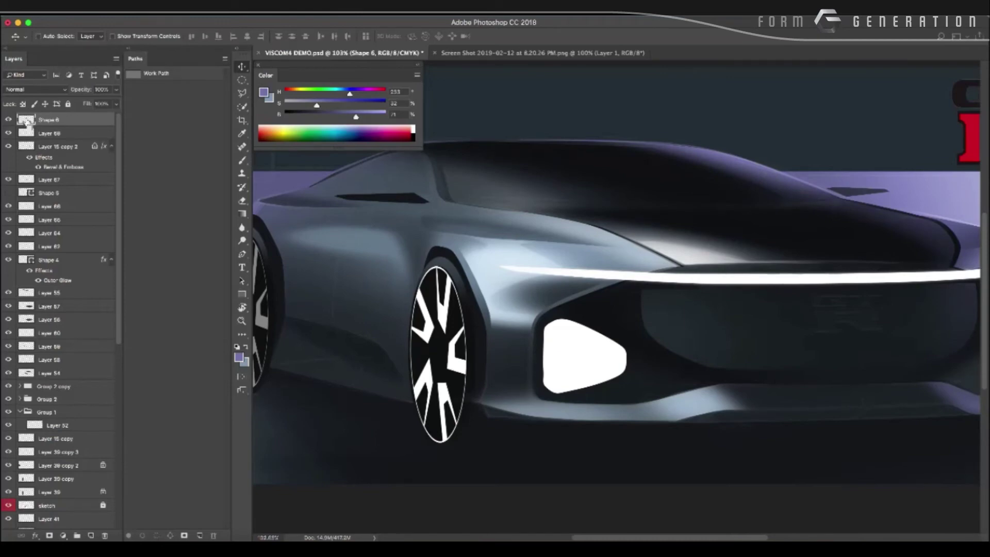
ctrl+click(27, 119)
key(ctrl)
key(m)
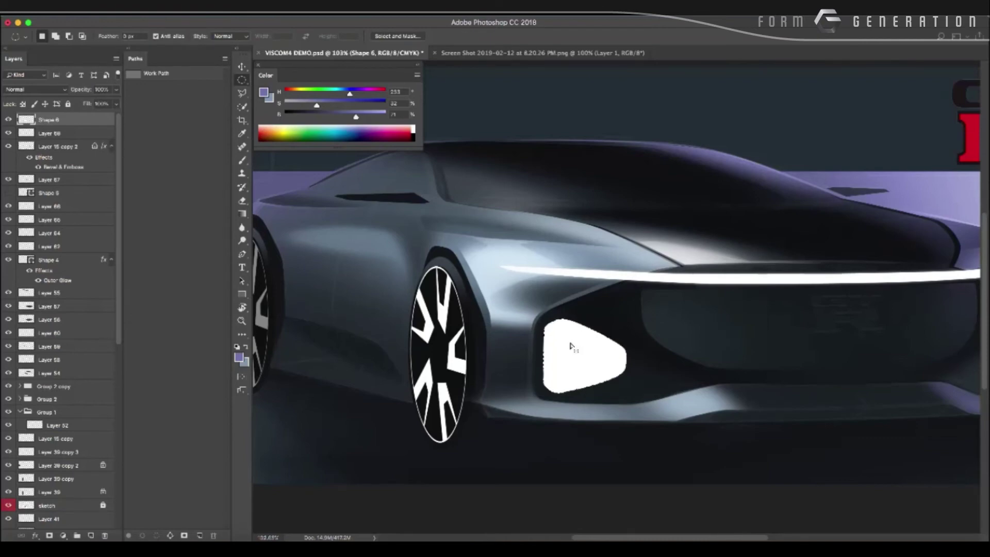
Shrink the selection to about 79%, nudge it left, and delete the interior, leaving a white ring.
right_click(571, 346)
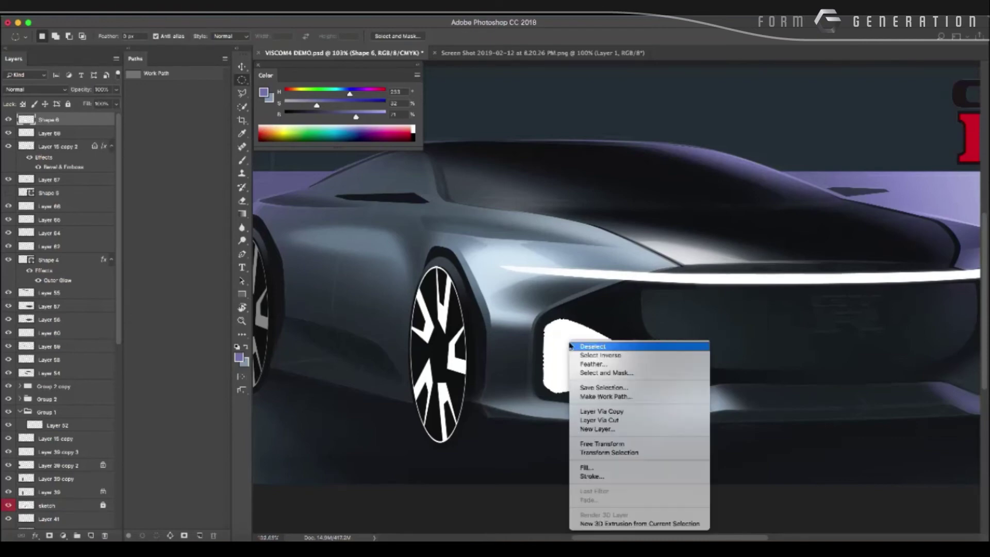
click(597, 452)
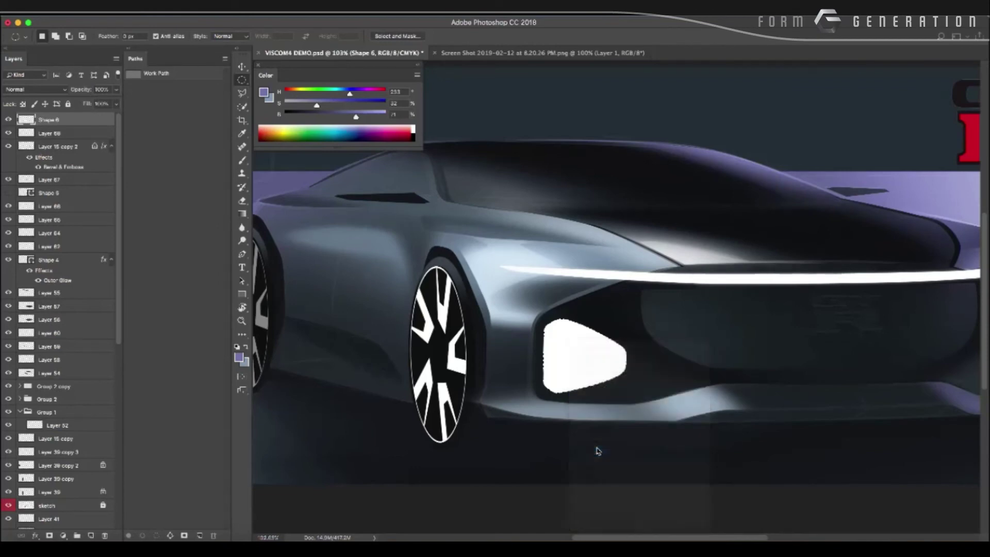
drag(544, 318, 553, 328)
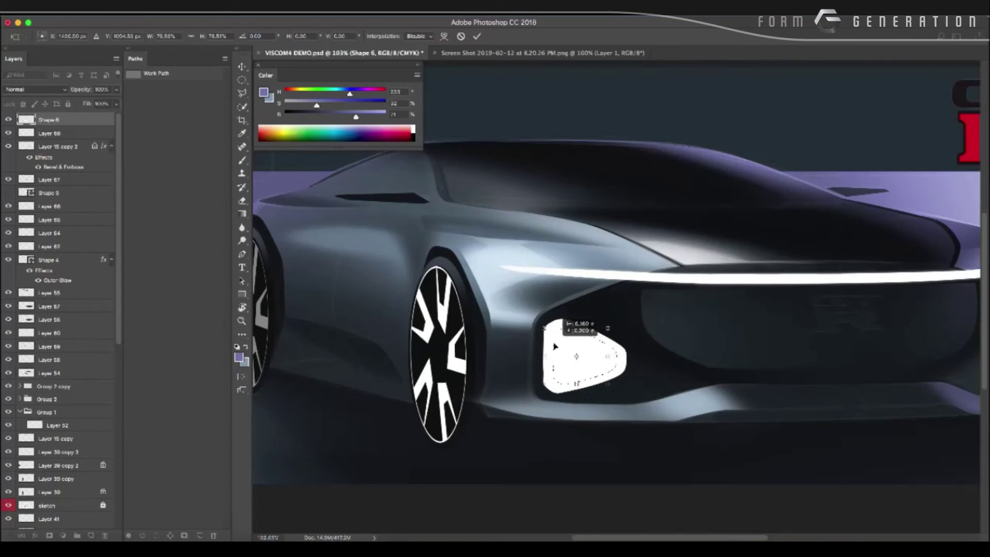
key(shift+Left)
key(shift+Left)
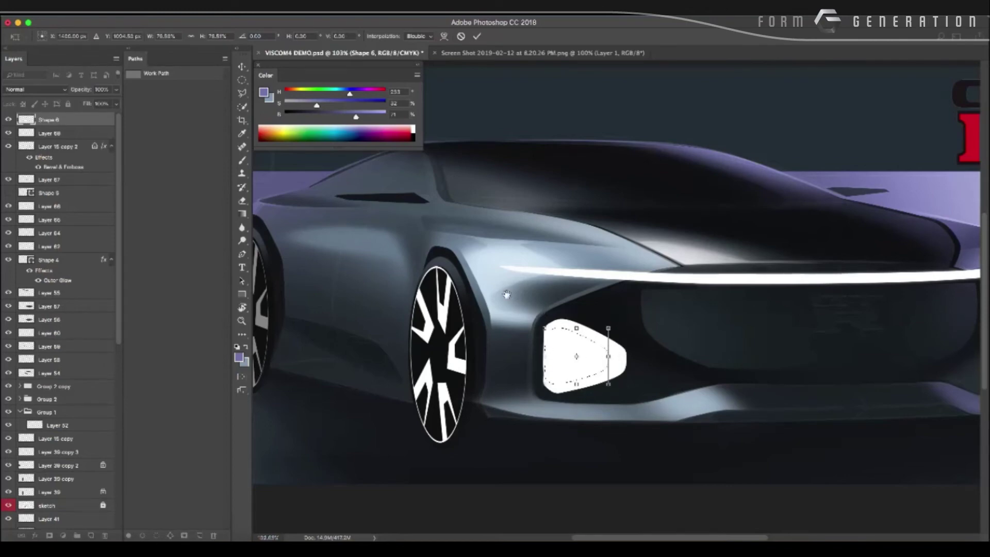
scroll(507, 294, down, 5)
scroll(510, 293, up, 5)
scroll(515, 291, up, 2)
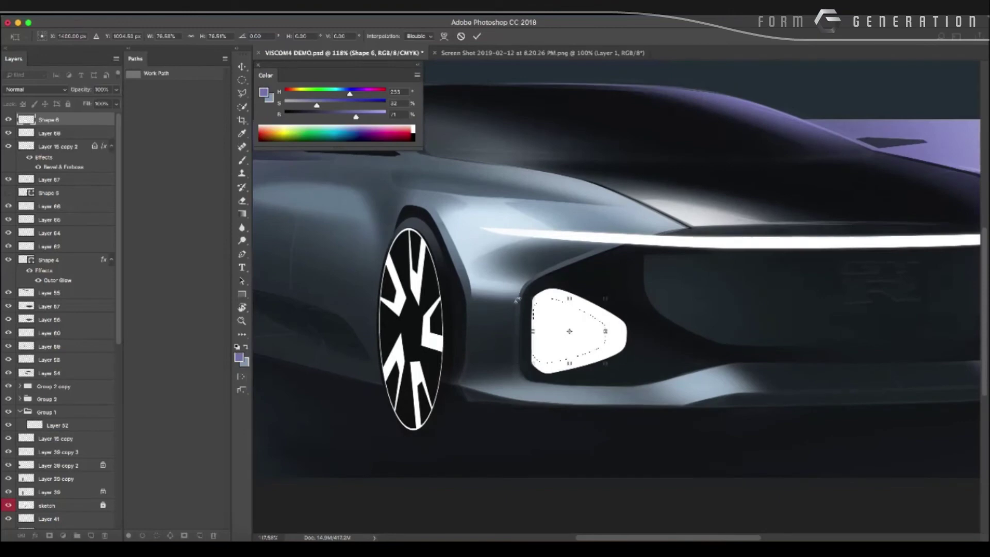
key(Return)
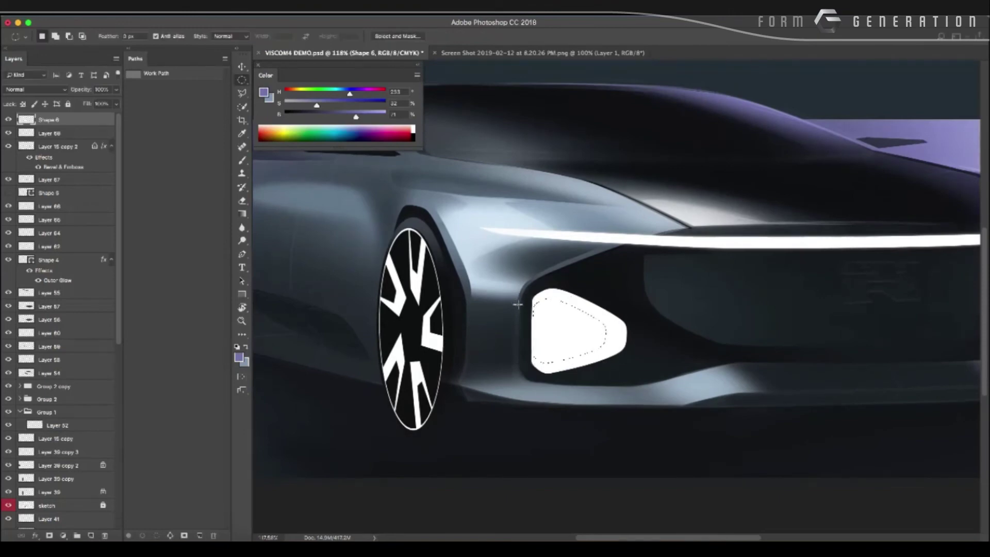
key(Delete)
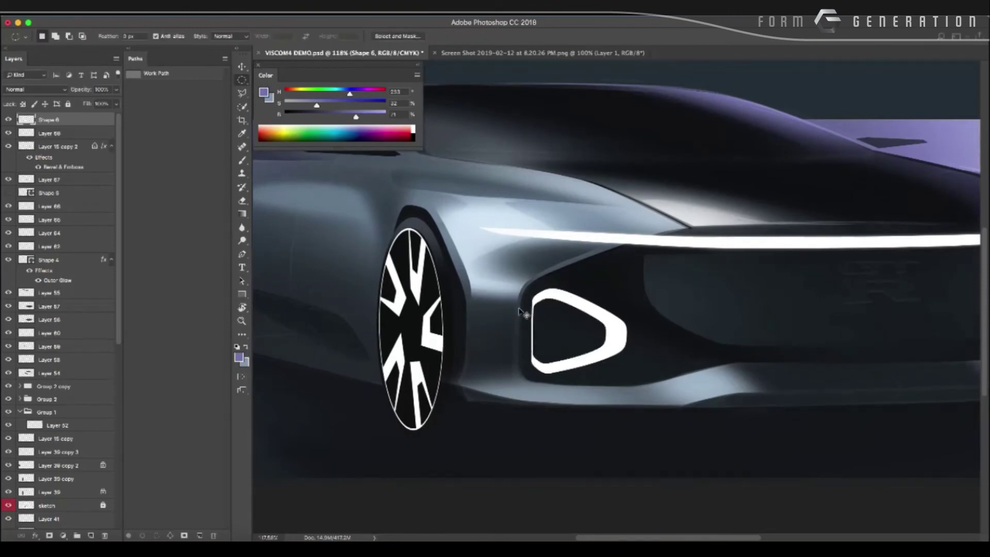
Warp the white ring into a tapered intake outline.
key(ctrl+t)
right_click(532, 313)
click(546, 364)
drag(533, 377, 539, 372)
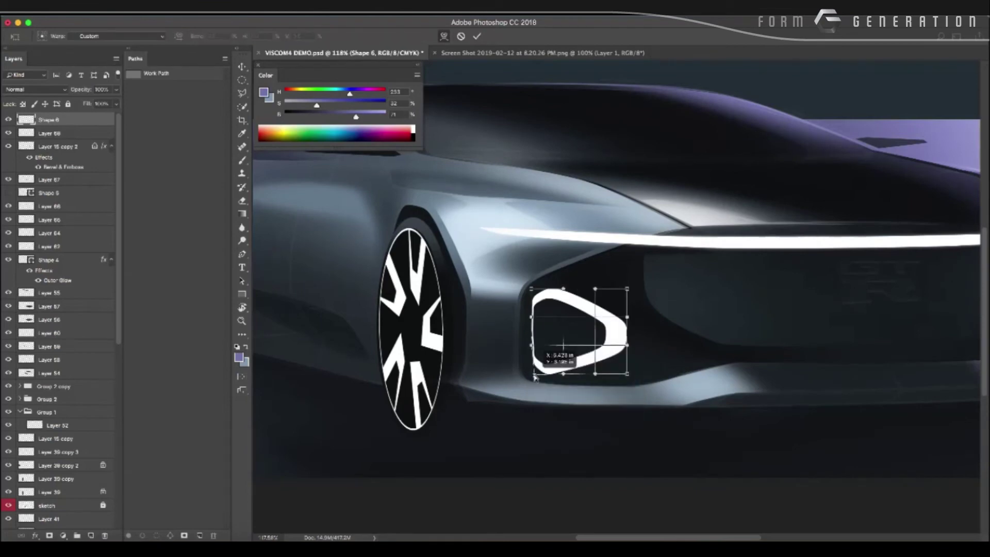
key(Return)
mouse_move(500, 293)
mouse_down()
mouse_move(517, 310)
mouse_move(593, 304)
mouse_move(555, 222)
mouse_up()
Sample white as the brush colour and choose the size-10 brush preset.
key(b)
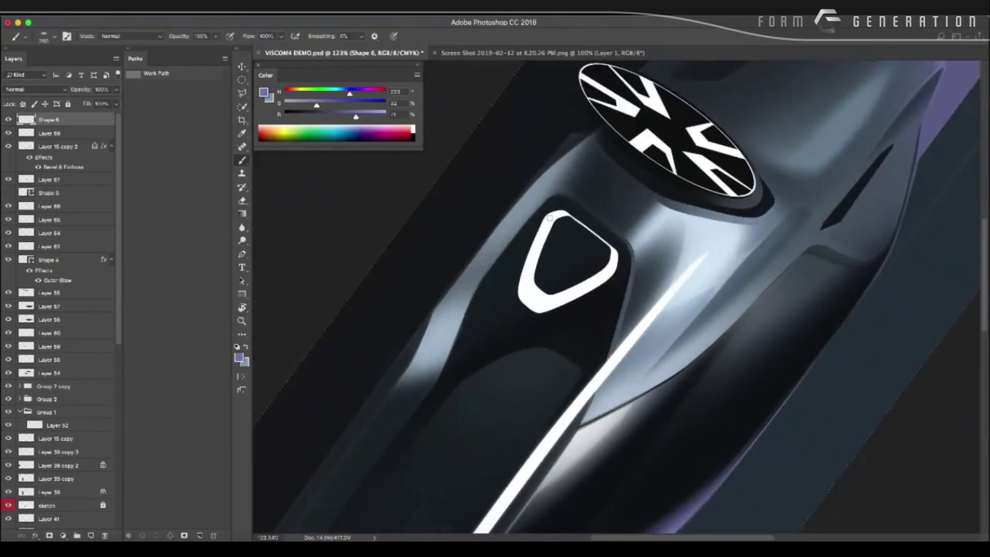
alt+click(549, 218)
right_click(551, 219)
key(Escape)
right_click(572, 240)
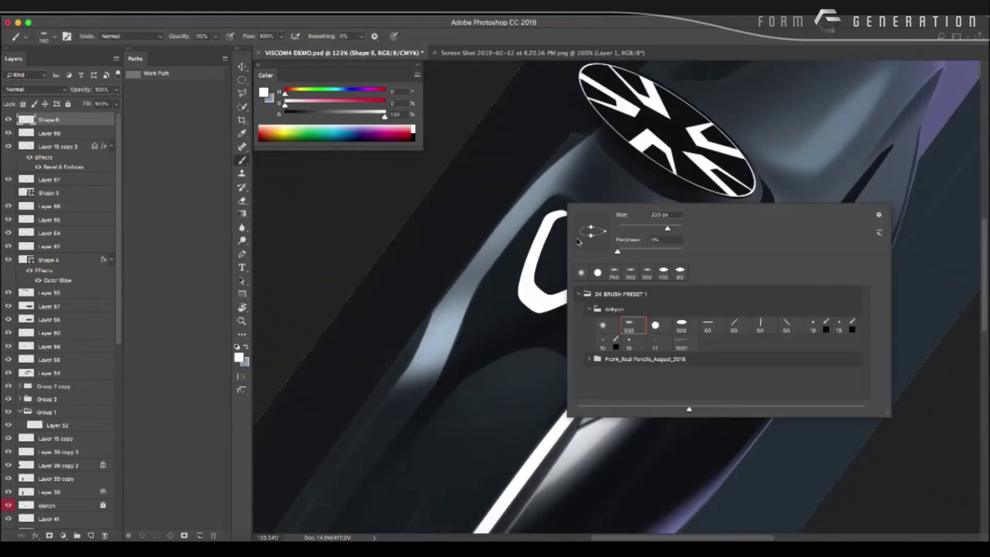
click(632, 344)
key(Return)
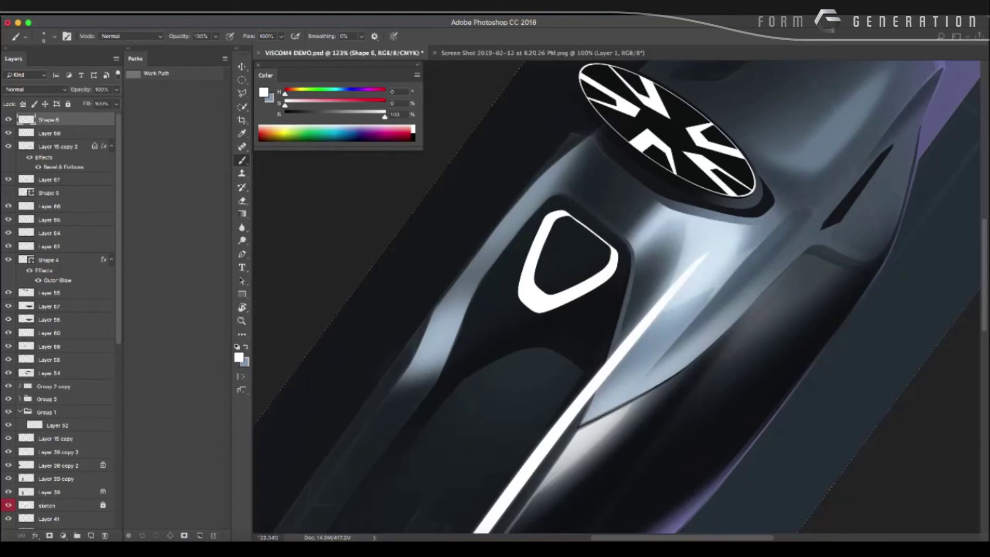
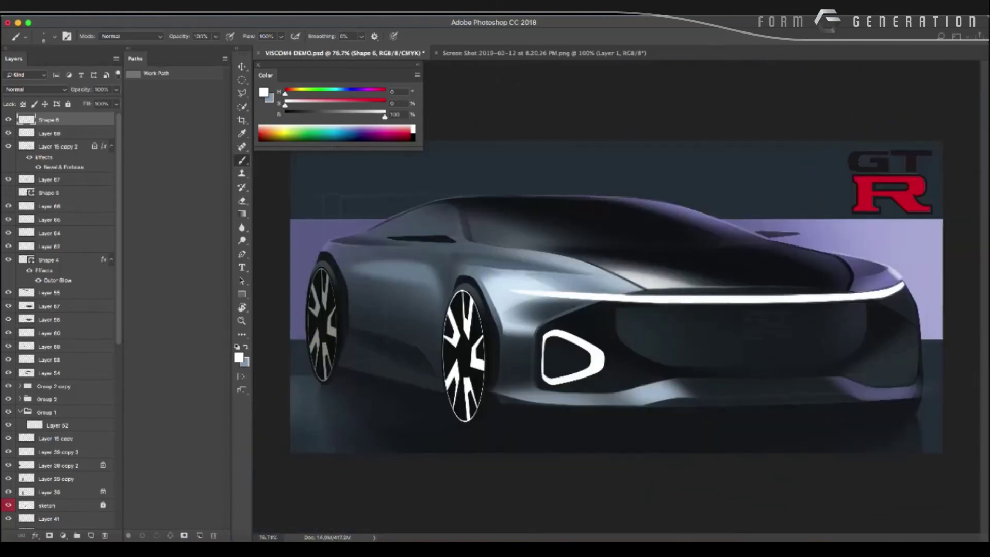
Zoom and rotate the view onto the front headlight and set the eraser to size 20.
mouse_move(498, 214)
mouse_down()
mouse_move(548, 261)
mouse_move(582, 263)
mouse_move(574, 150)
mouse_up()
key(r)
key(e)
right_click(613, 185)
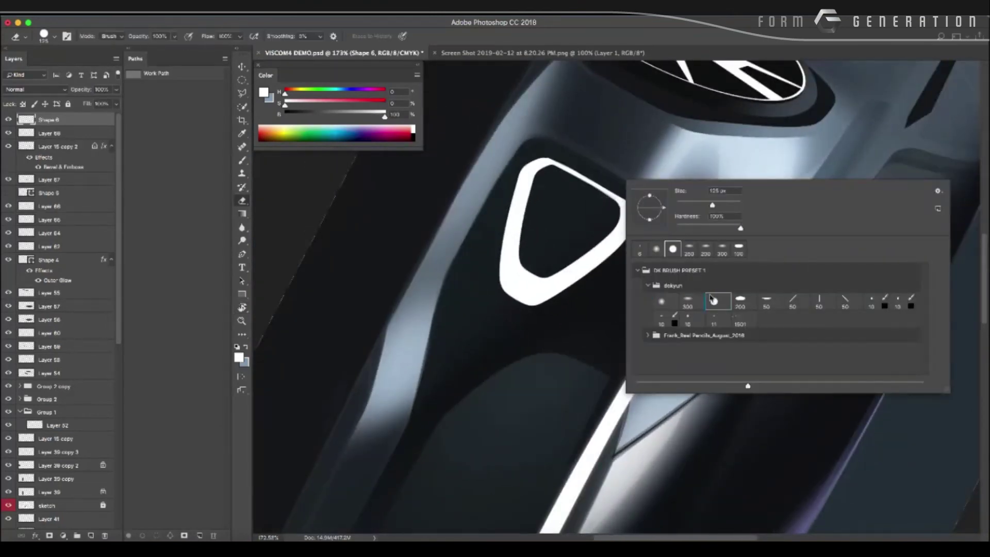
key(Escape)
key(bracketleft)
key(bracketleft)
key(bracketleft)
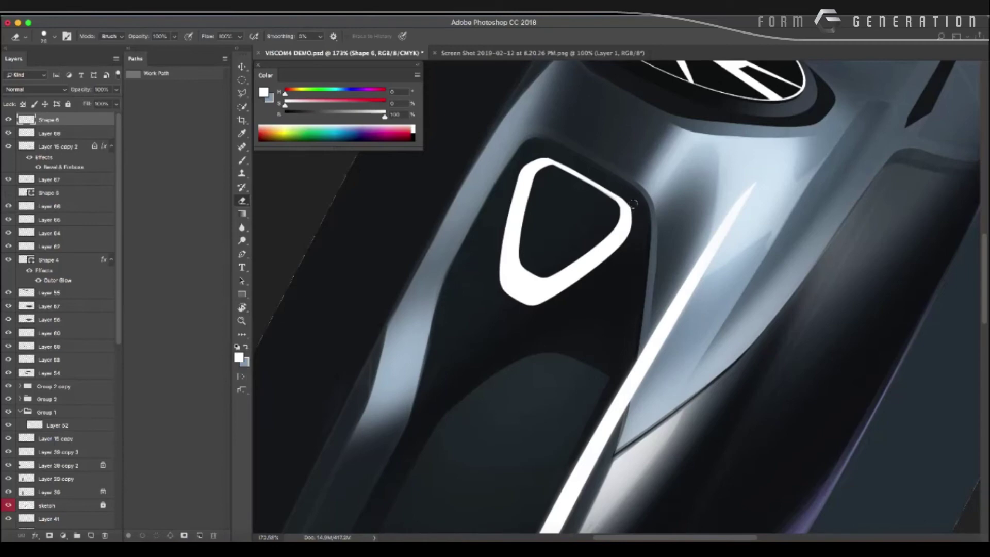
scroll(641, 256, down, 5)
scroll(530, 300, up, 5)
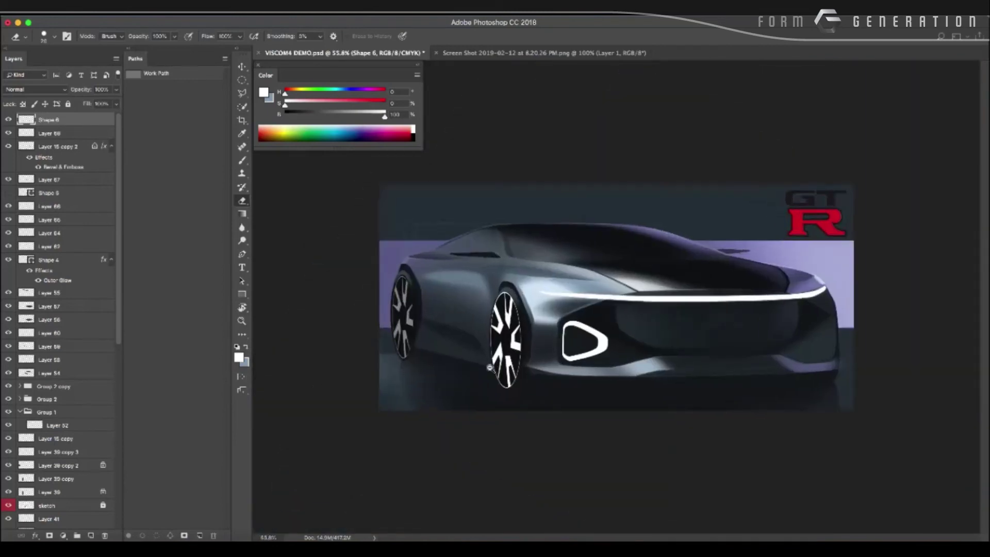
Add an Outer Glow layer style to the Shape 6 headlight ring.
double_click(29, 122)
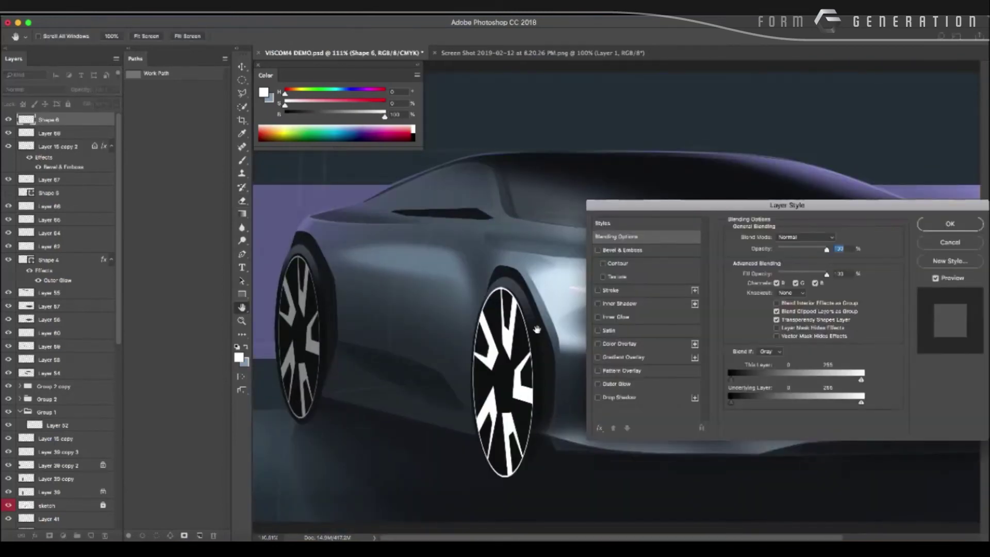
click(608, 397)
key(Return)
scroll(405, 273, down, 5)
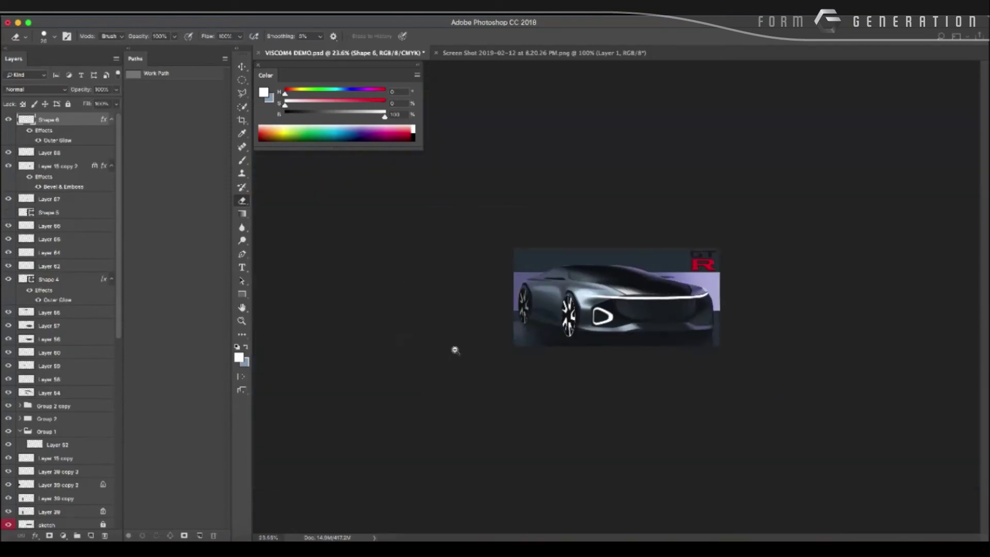
scroll(470, 347, up, 4)
Try a horizontally flipped copy of the ring on the right headlight, then delete it.
key(ctrl+j)
key(ctrl+t)
right_click(586, 335)
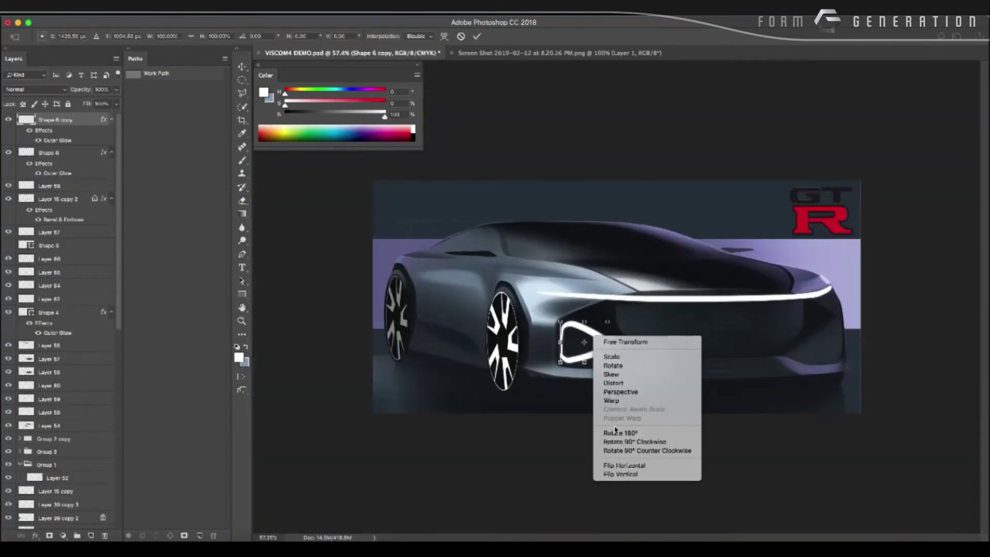
click(639, 464)
drag(582, 350, 787, 350)
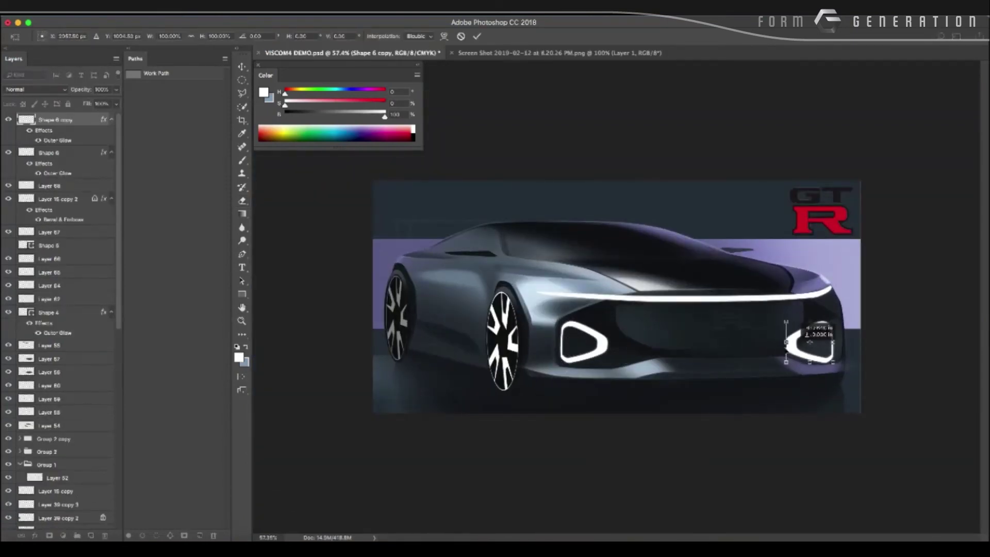
key(Return)
key(Delete)
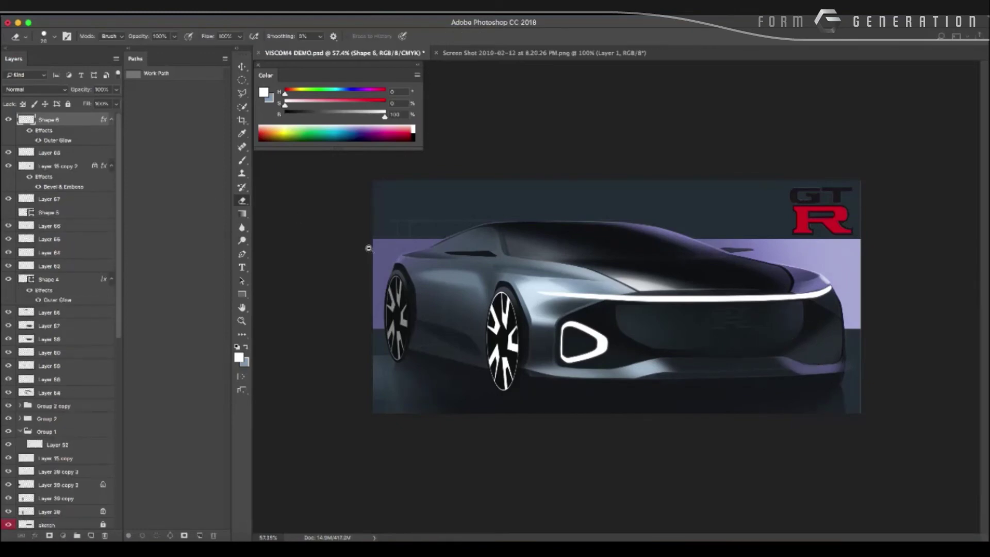
scroll(494, 297, up, 4)
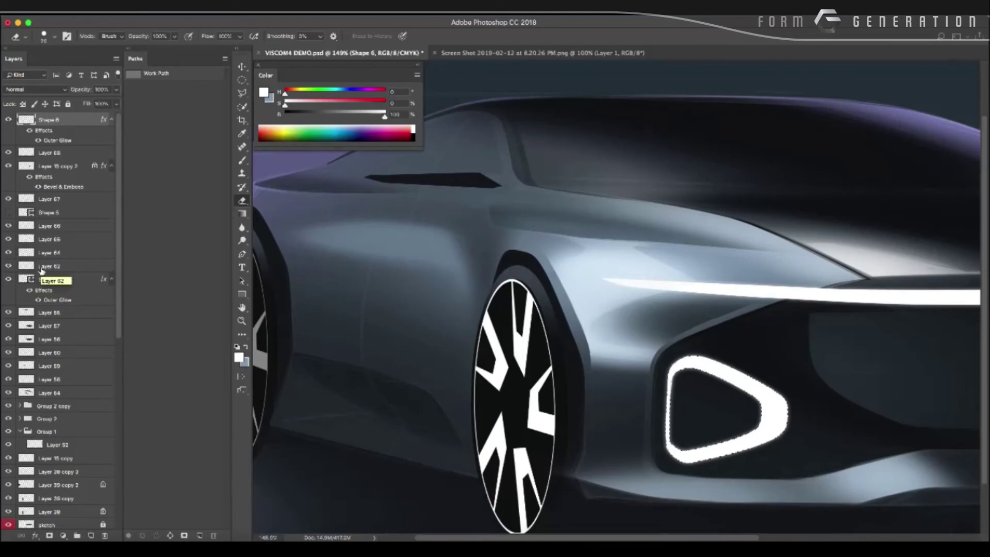
Lasso the headlight opening and fill it with white on new Layer 69.
scroll(619, 309, right, 5)
key(l)
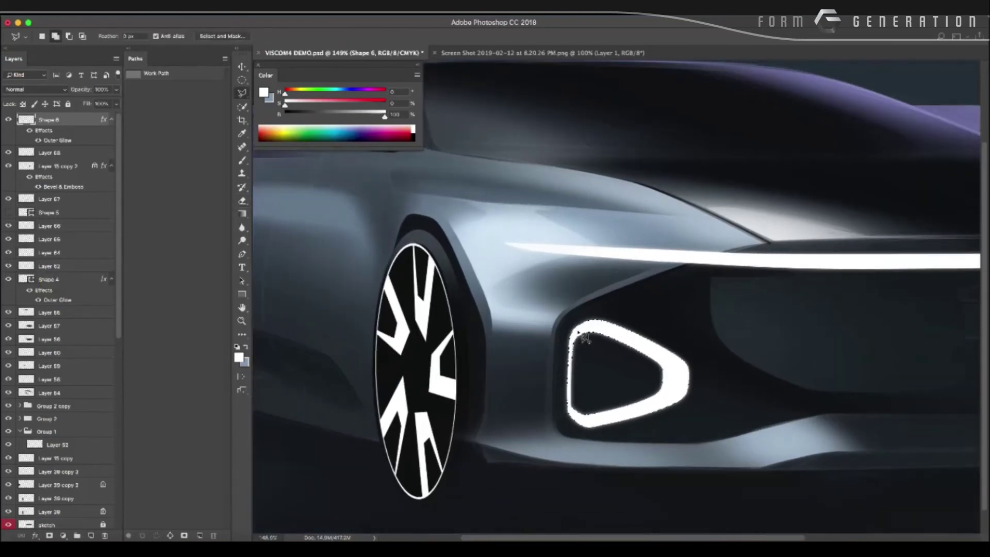
key(shift+l)
mouse_move(580, 332)
mouse_down()
mouse_move(670, 397)
mouse_move(579, 415)
mouse_move(575, 347)
mouse_move(586, 328)
mouse_up()
scroll(510, 343, down, 3)
key(ctrl+shift+n)
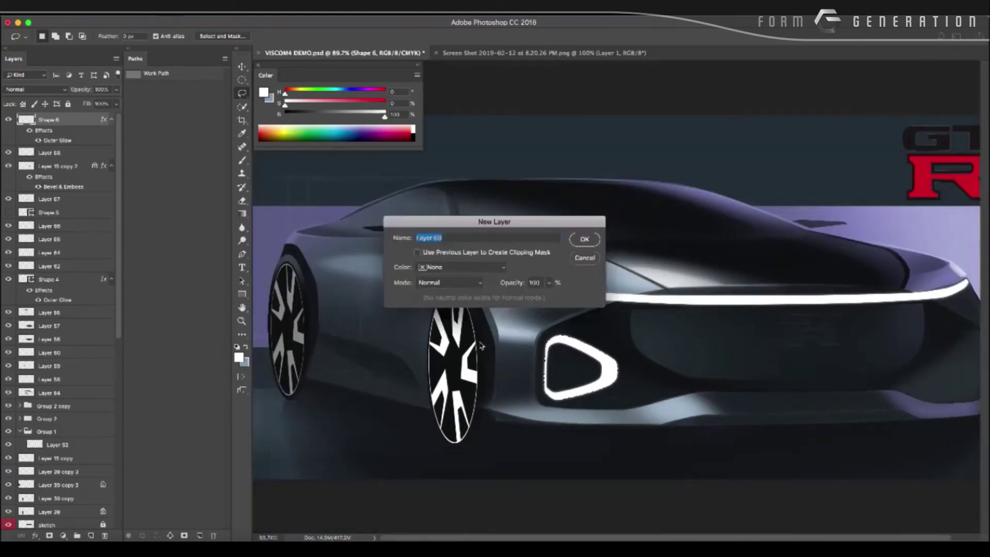
key(Return)
key(alt+BackSpace)
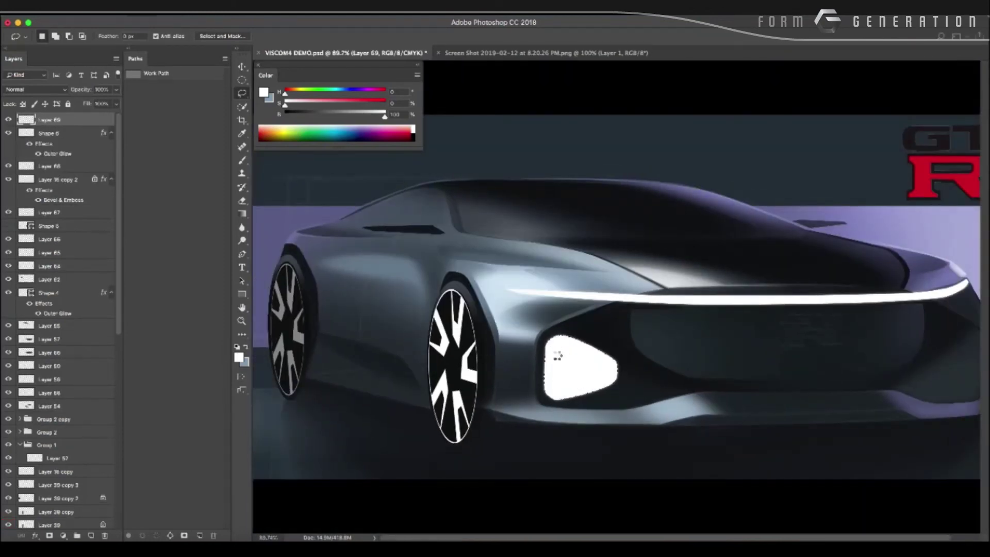
Flip the canvas horizontally and start a free transform on the white shape.
key(ctrl+shift+h)
key(ctrl+t)
right_click(561, 356)
Move the white headlight shape onto the far-side headlight and nudge it slightly up.
right_click(660, 367)
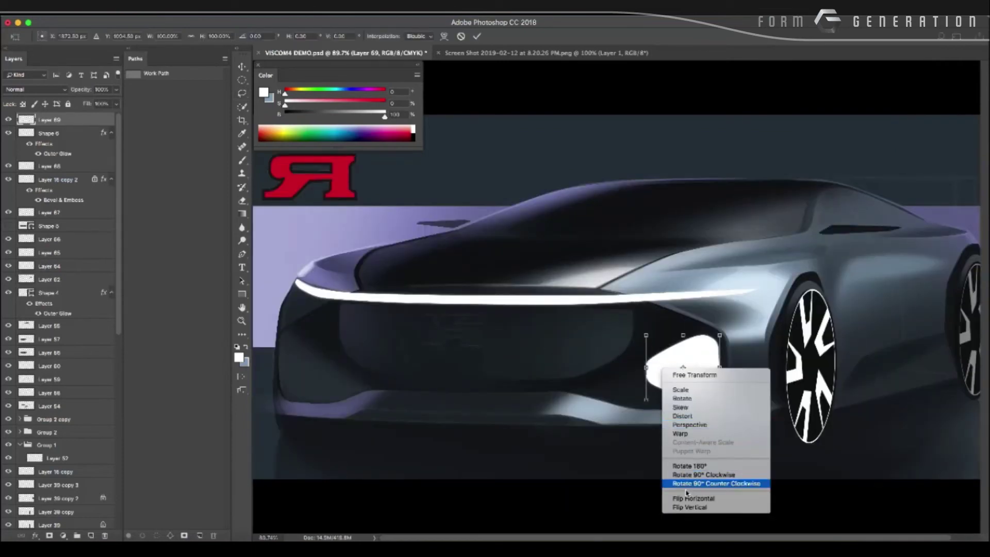
mouse_move(685, 387)
mouse_down()
mouse_move(326, 388)
mouse_move(316, 336)
mouse_up()
scroll(320, 371, up, 2)
scroll(311, 360, down, 3)
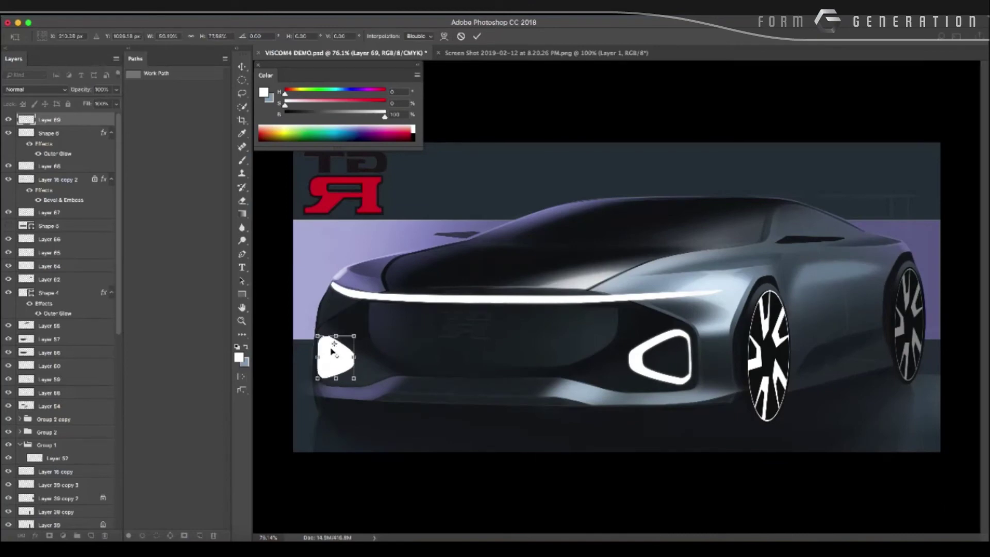
key(Return)
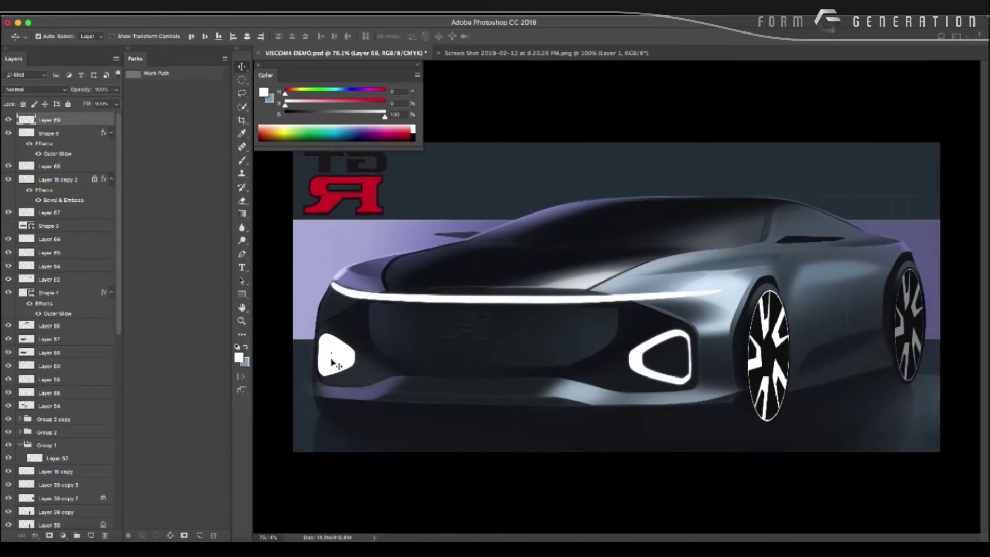
drag(331, 362, 333, 356)
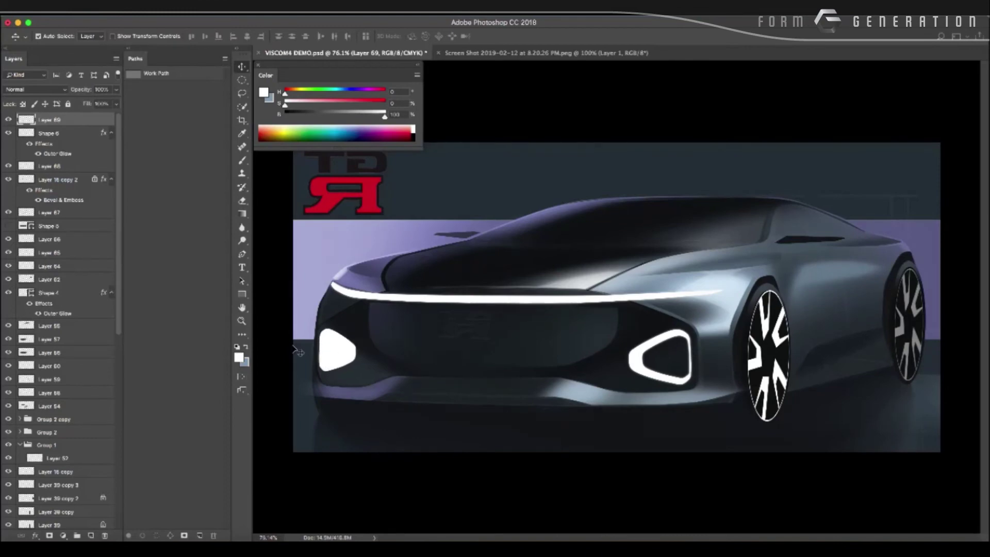
Narrow the white headlight shape to about 91% width.
key(ctrl+t)
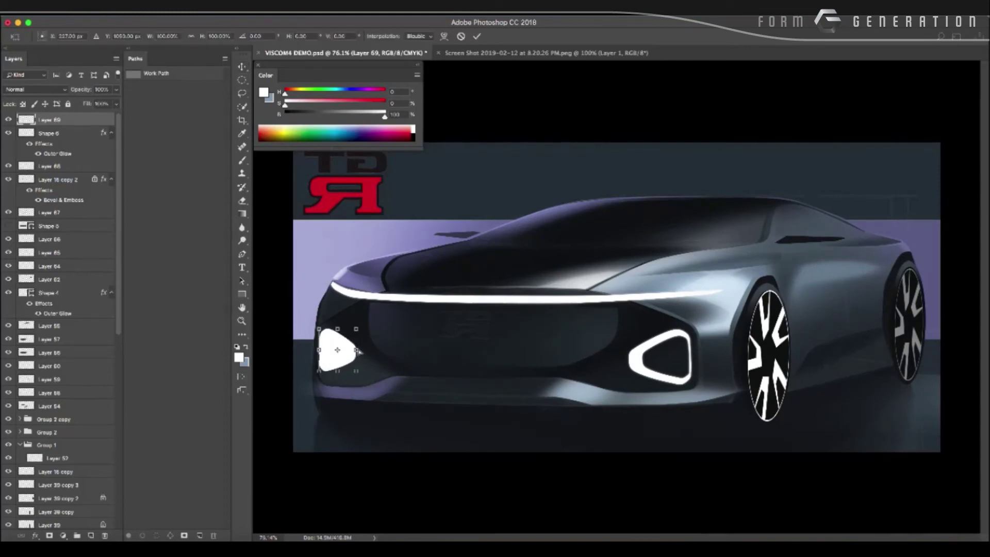
drag(360, 351, 351, 350)
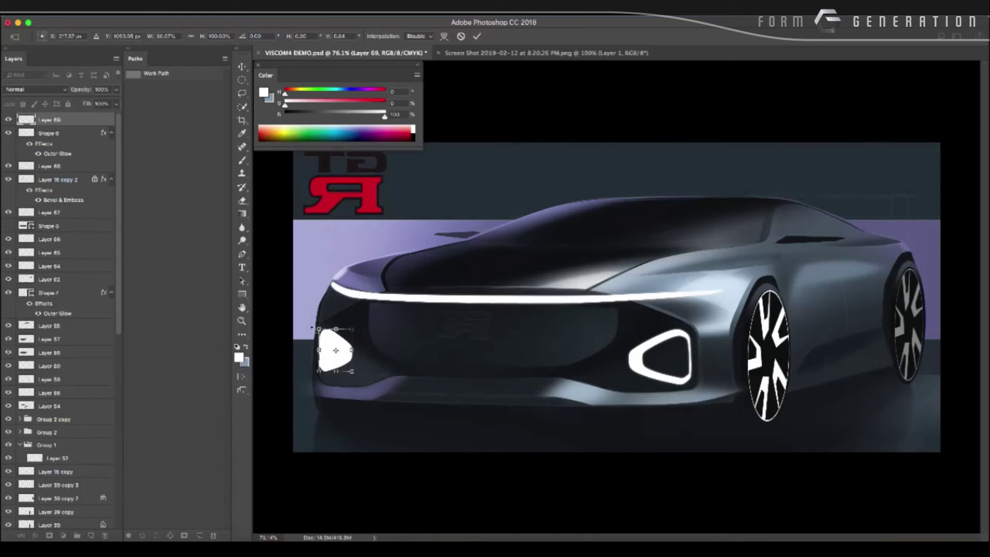
scroll(336, 351, up, 1)
key(Return)
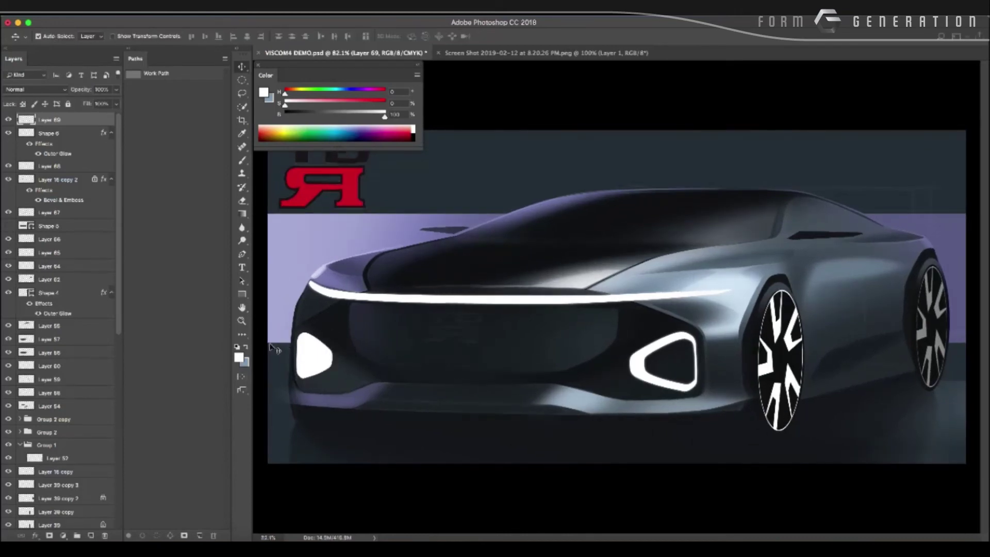
scroll(270, 347, down, 6)
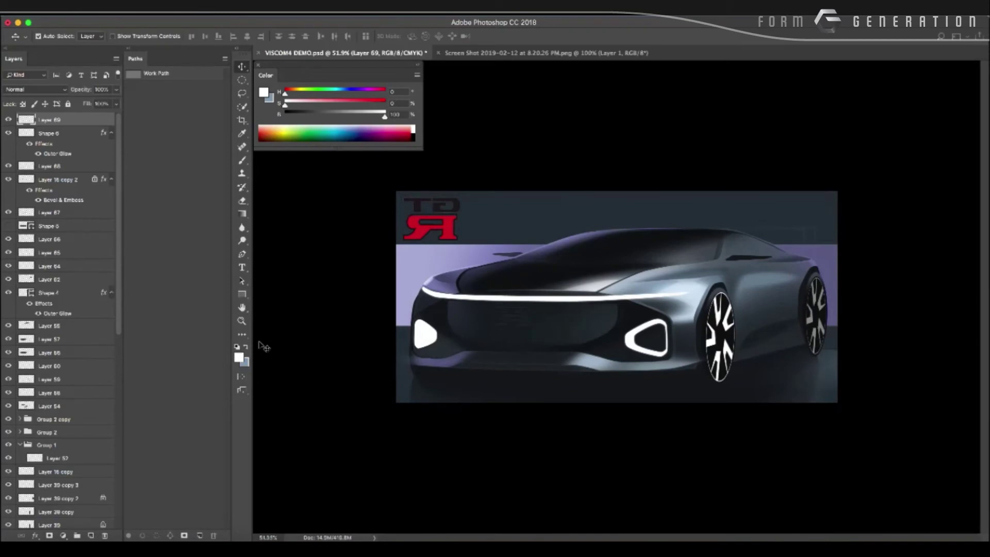
scroll(367, 323, up, 3)
scroll(370, 325, up, 2)
Load Layer 69 as a selection, shrink it to about 70%, and delete the interior.
scroll(373, 328, up, 1)
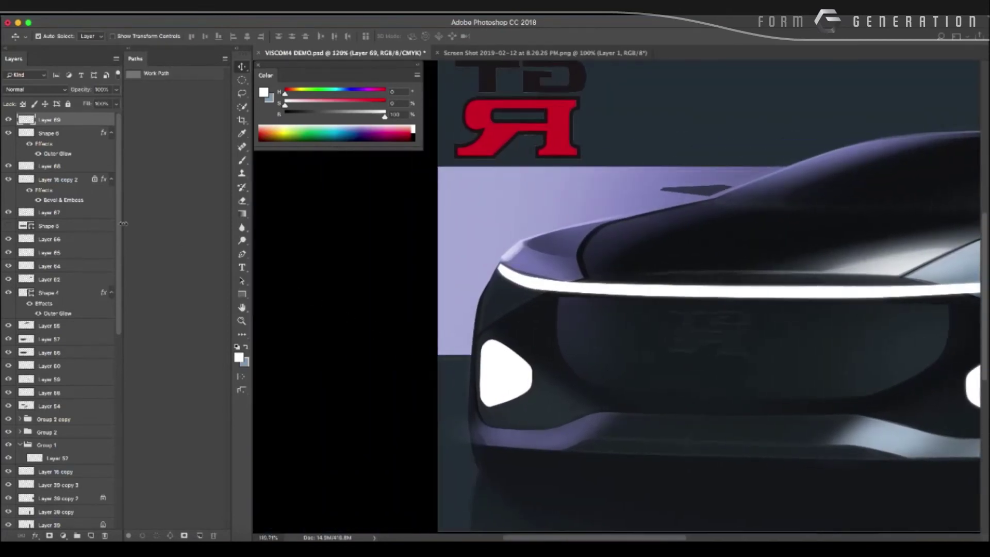
ctrl+click(26, 120)
key(m)
right_click(500, 351)
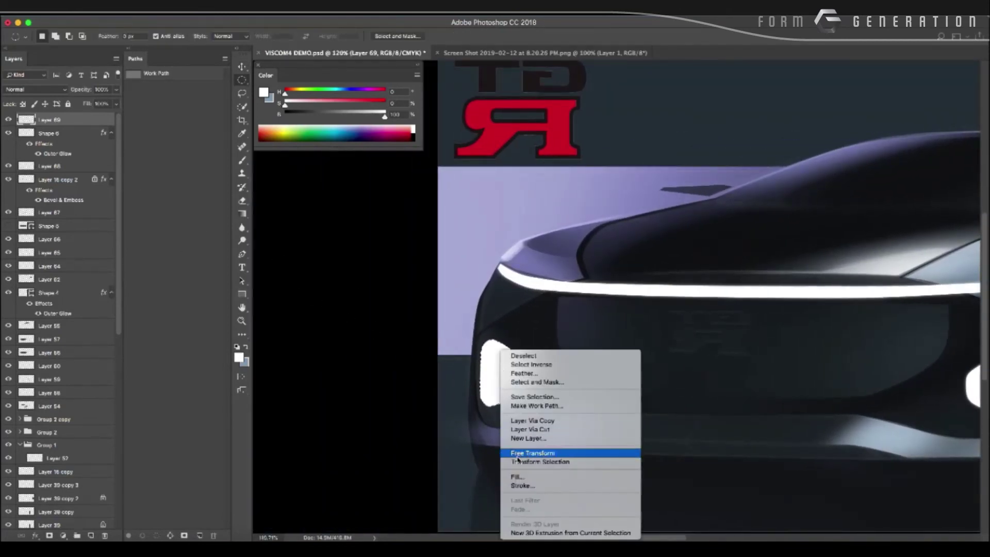
click(517, 453)
drag(480, 342, 488, 350)
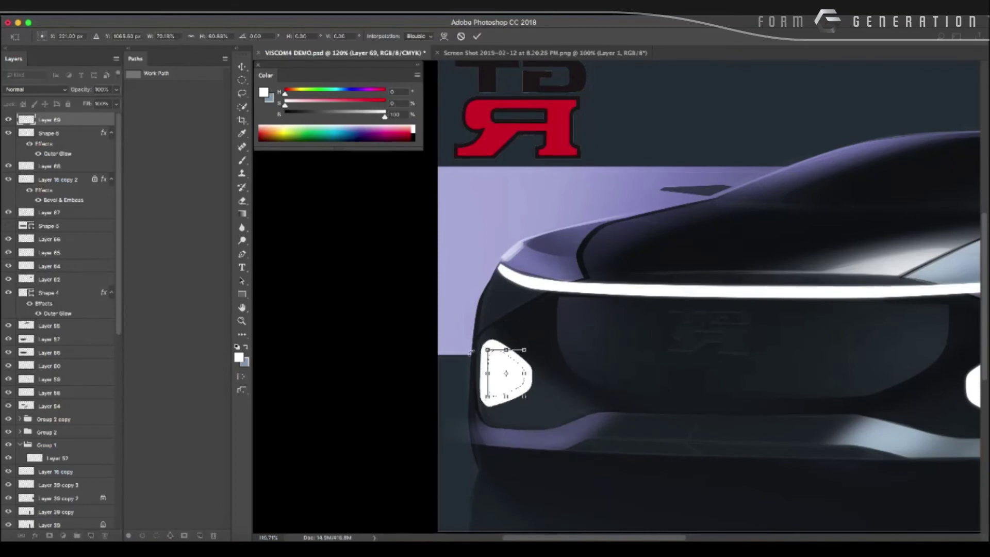
key(Right)
key(Right)
key(Right)
key(Right)
key(Right)
key(Right)
key(Right)
key(Right)
key(Right)
key(Right)
key(Right)
key(Right)
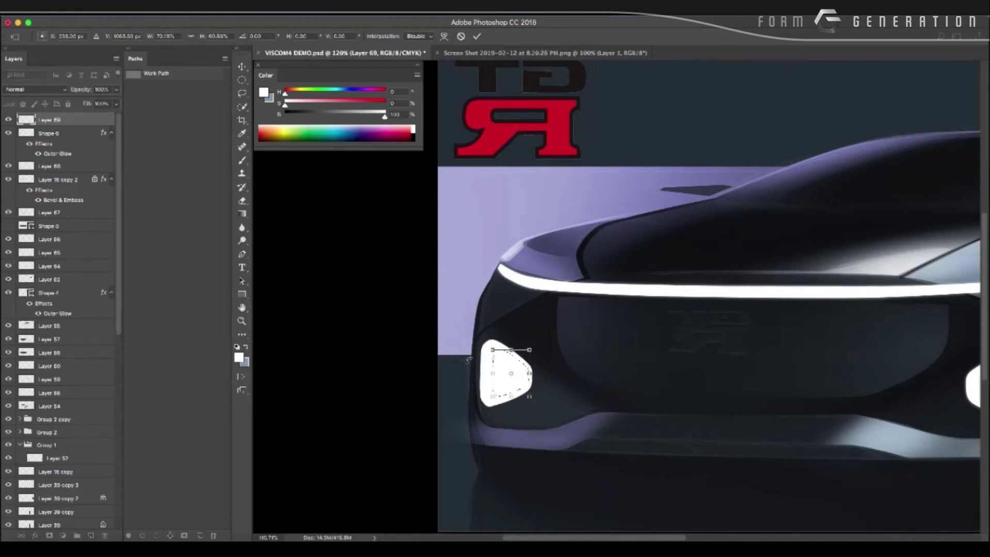
key(Return)
key(Delete)
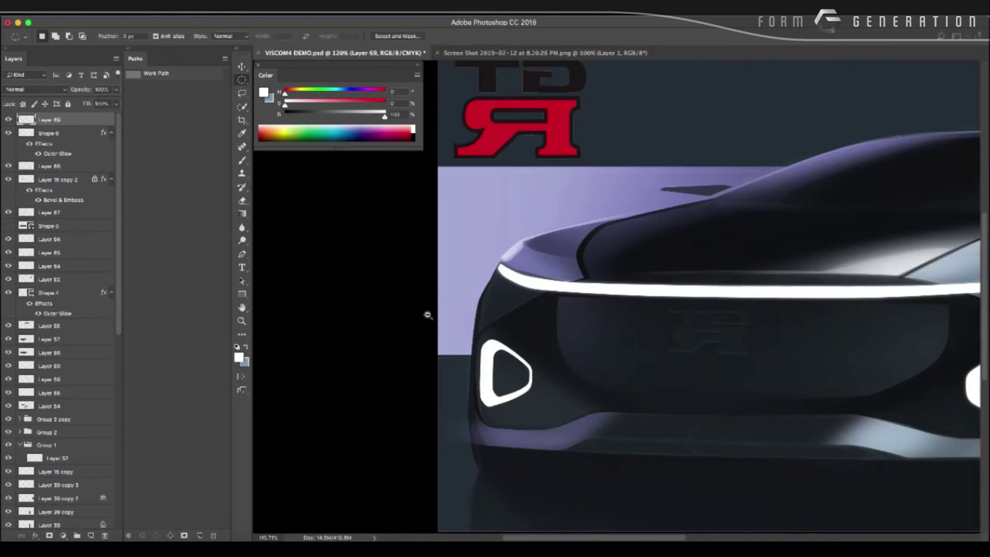
Adjust the far headlight ring with a transform and zoom out to the whole car.
mouse_move(426, 312)
mouse_down()
mouse_move(358, 302)
mouse_move(507, 326)
mouse_up()
key(ctrl+t)
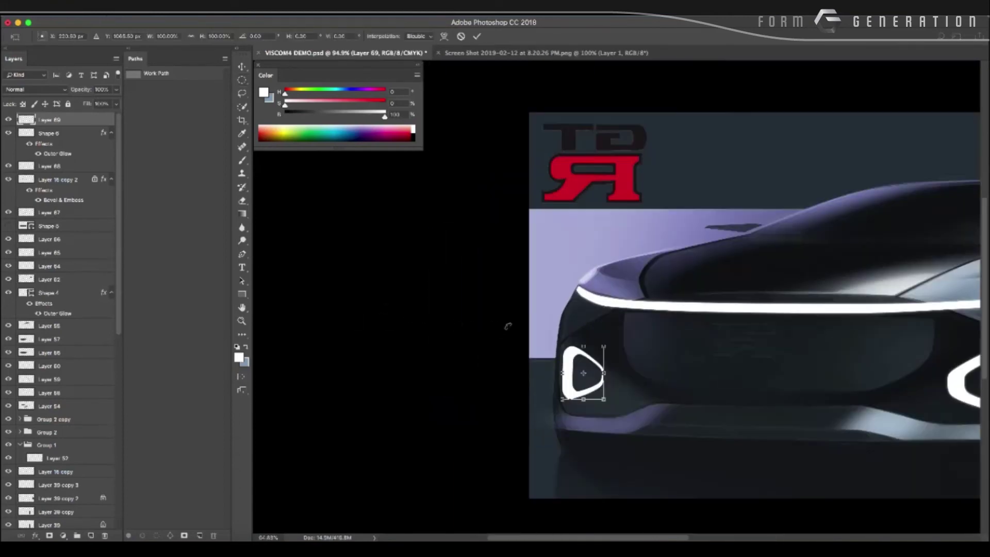
mouse_move(582, 345)
mouse_down()
mouse_move(466, 285)
mouse_move(532, 369)
mouse_up()
key(Return)
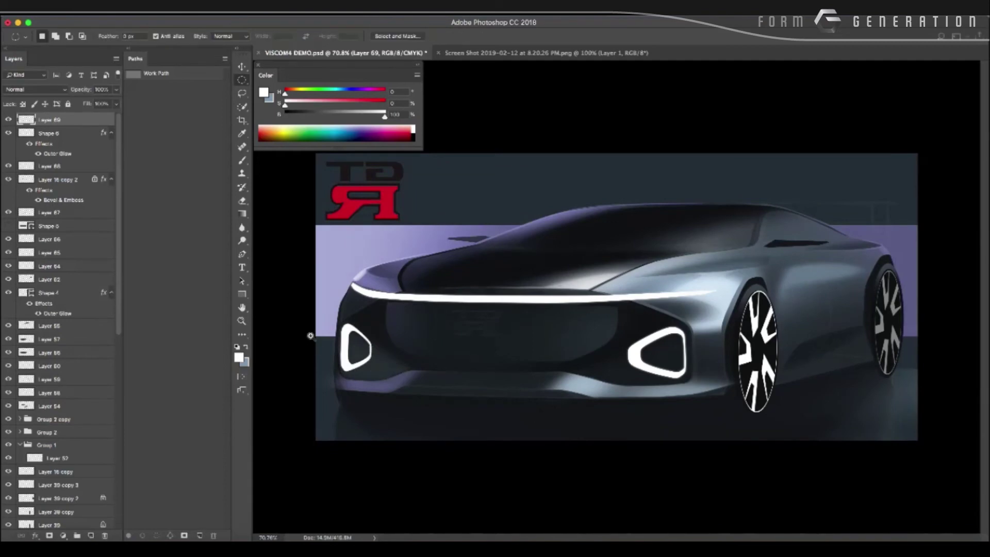
drag(310, 336, 294, 333)
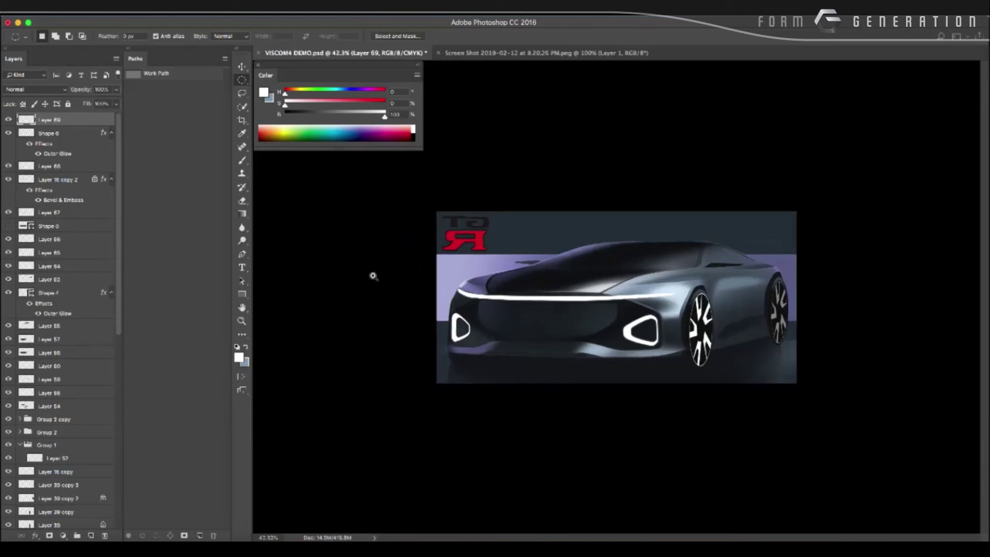
Add an Outer Glow layer style to Layer 69's headlight ring.
scroll(373, 276, up, 1)
double_click(26, 120)
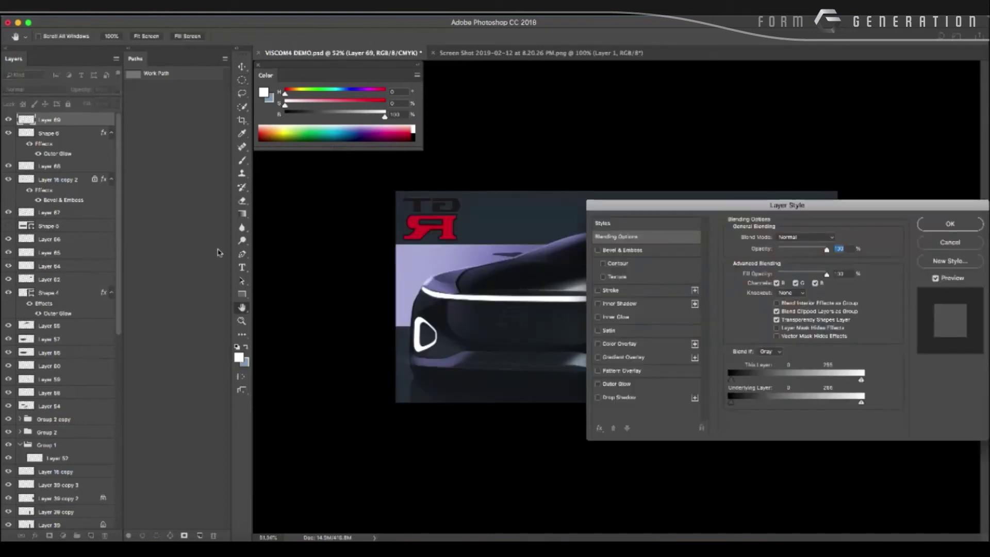
click(598, 384)
key(Return)
scroll(309, 278, down, 2)
scroll(373, 330, down, 2)
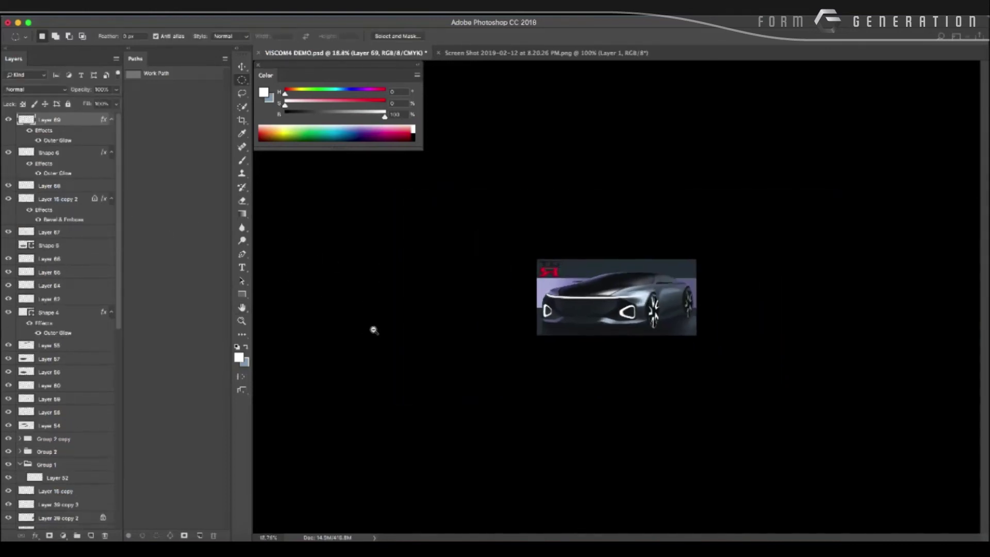
scroll(381, 330, up, 2)
scroll(372, 334, up, 1)
scroll(350, 337, down, 2)
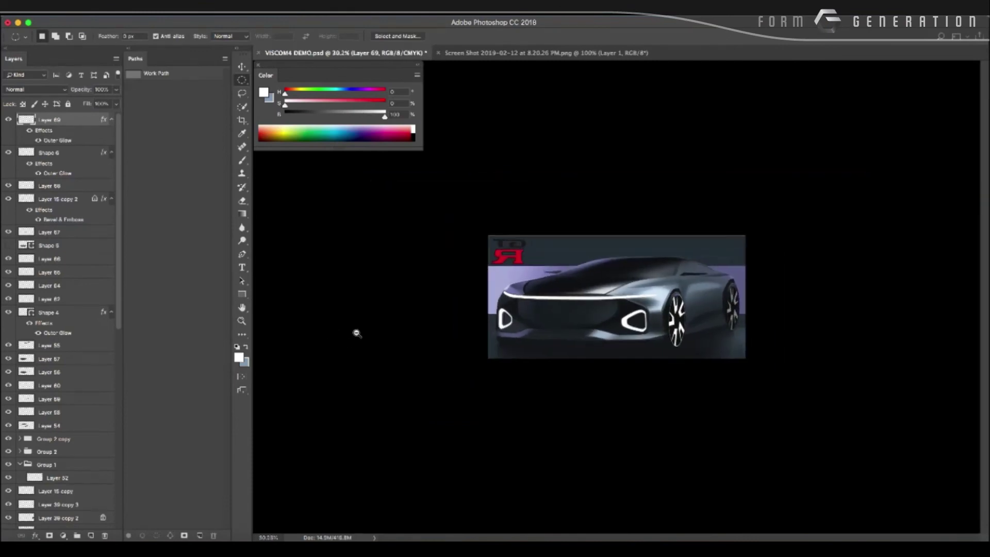
scroll(350, 335, up, 2)
scroll(338, 340, up, 2)
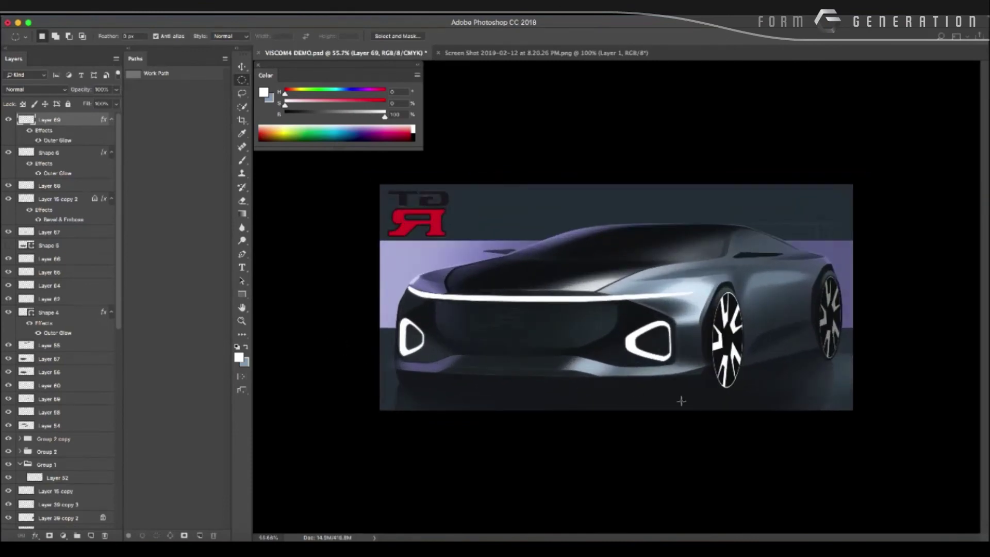
Select Layer 15 by picking it on the canvas with the Move tool.
key(l)
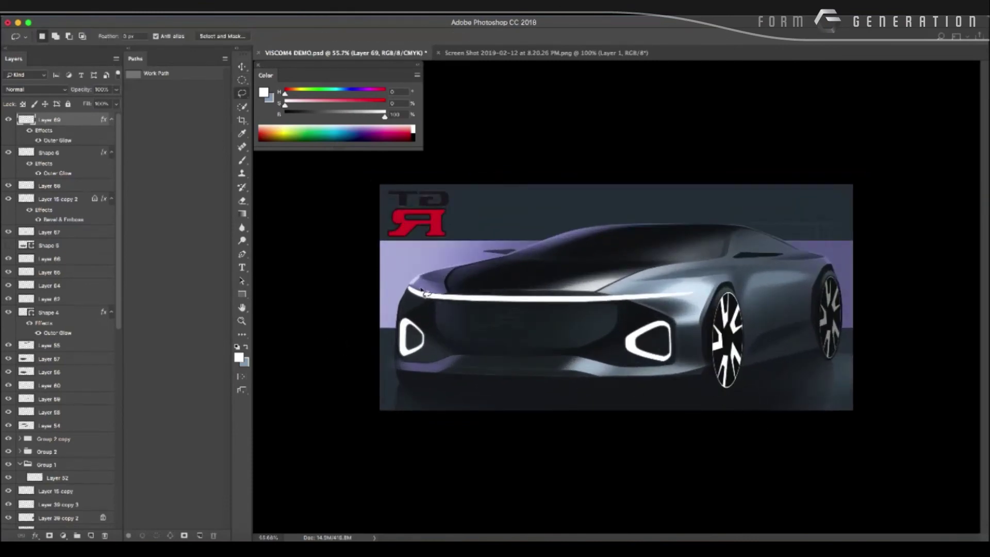
key(v)
click(427, 227)
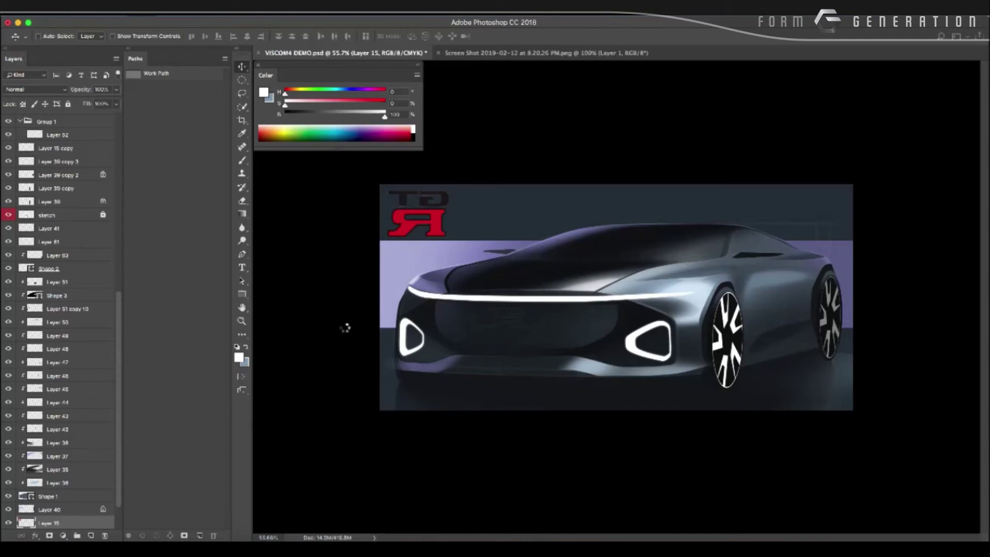
Flip the canvas back horizontally and select Layer 58 on the car body.
key(ctrl+shift+h)
drag(354, 328, 391, 344)
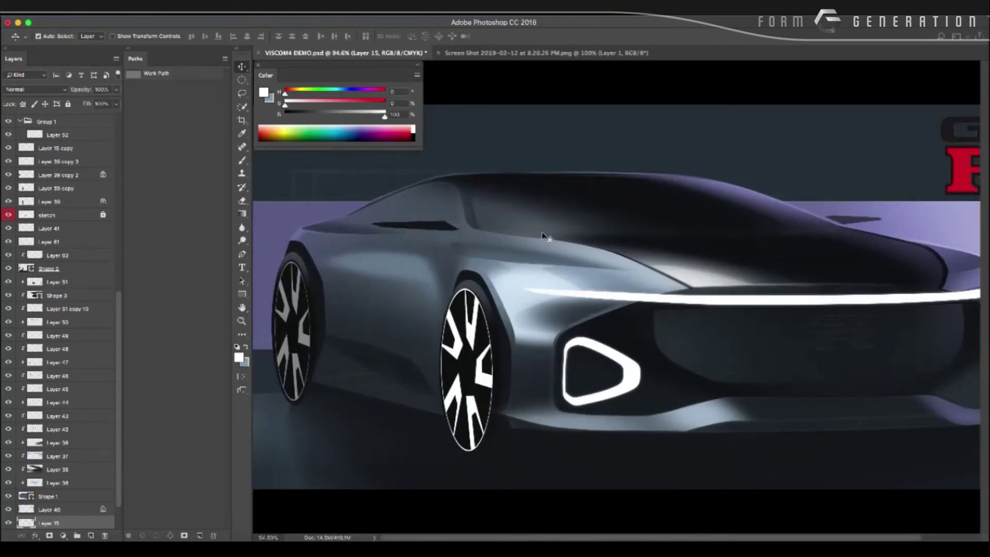
click(386, 220)
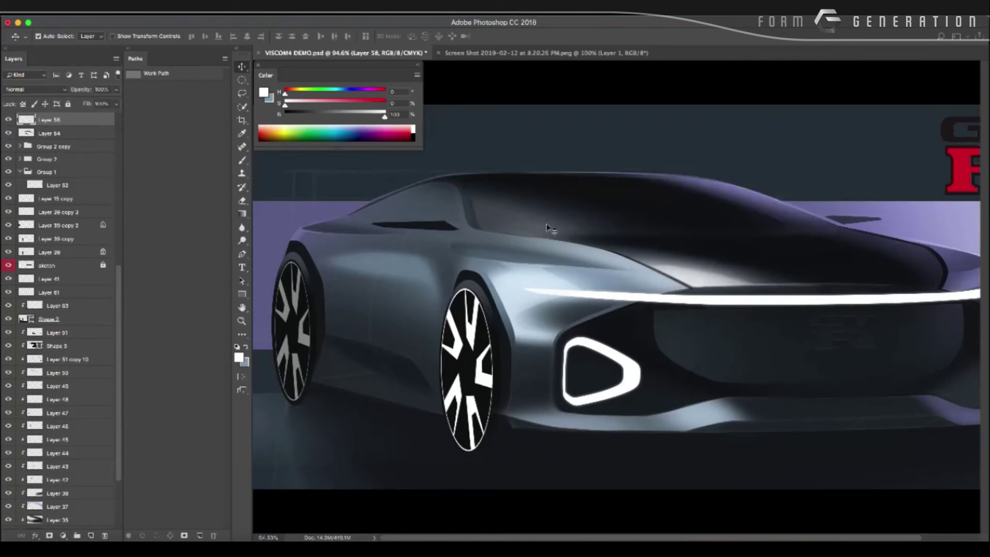
Set the eraser to the 150 px flat elliptical brush and zoom out.
key(e)
right_click(567, 246)
double_click(625, 362)
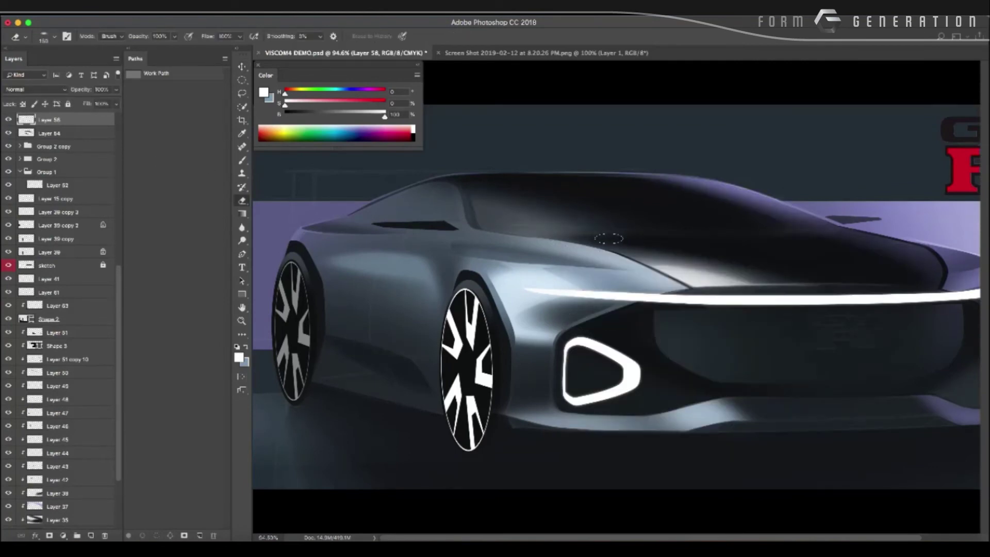
right_click(391, 237)
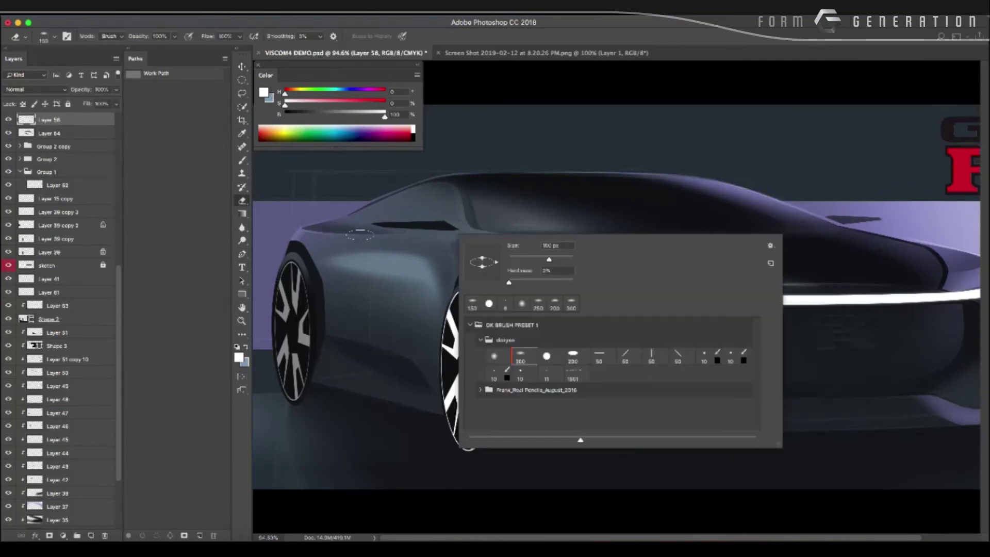
click(477, 232)
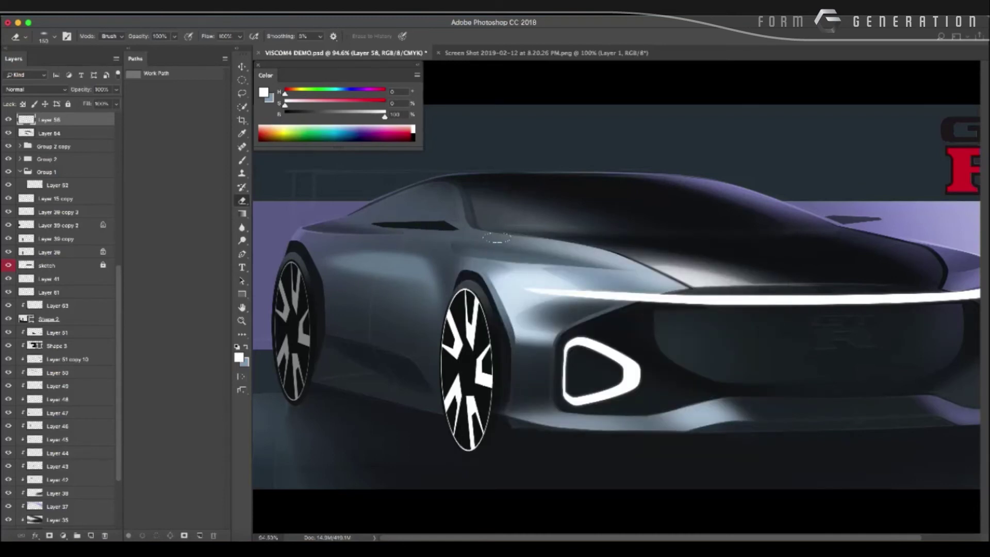
drag(496, 238, 375, 243)
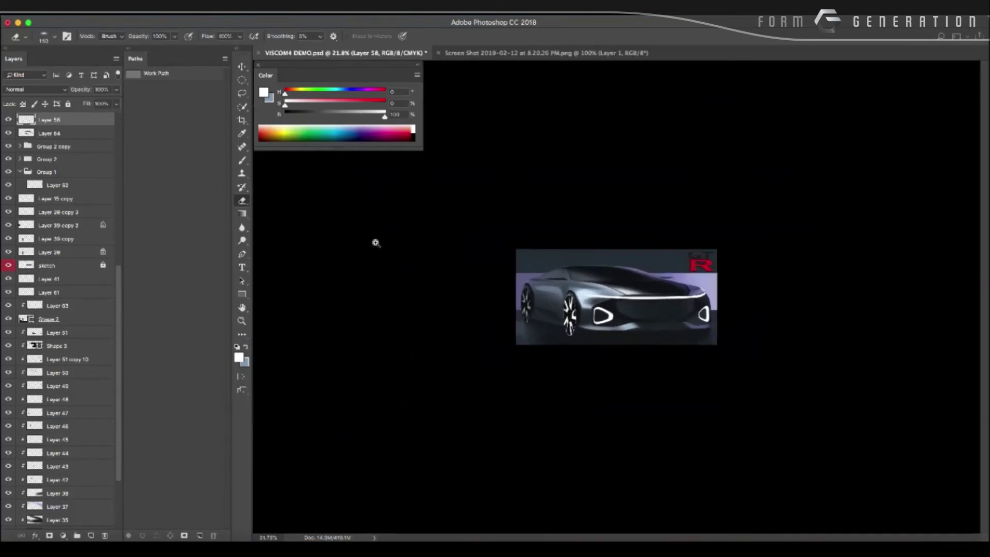
key(ctrl+plus)
Select Layer 15 and push its midtones toward blue with Color Balance.
key(v)
ctrl+click(741, 245)
key(ctrl+plus)
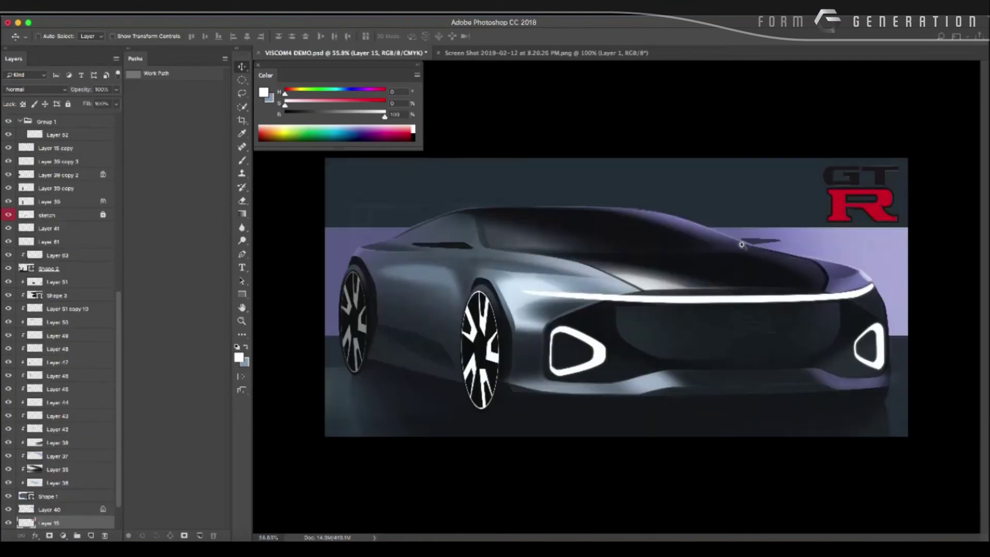
drag(741, 245, 769, 362)
key(ctrl+b)
key(Escape)
key(ctrl+b)
mouse_move(528, 213)
mouse_down()
mouse_move(491, 213)
mouse_move(513, 216)
mouse_up()
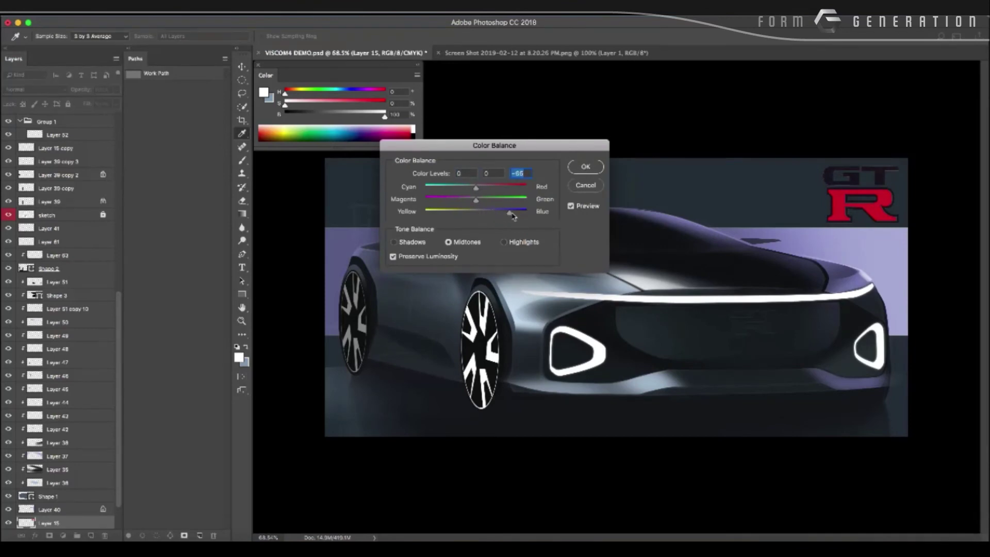
key(Return)
scroll(478, 209, down, 5)
scroll(517, 214, up, 3)
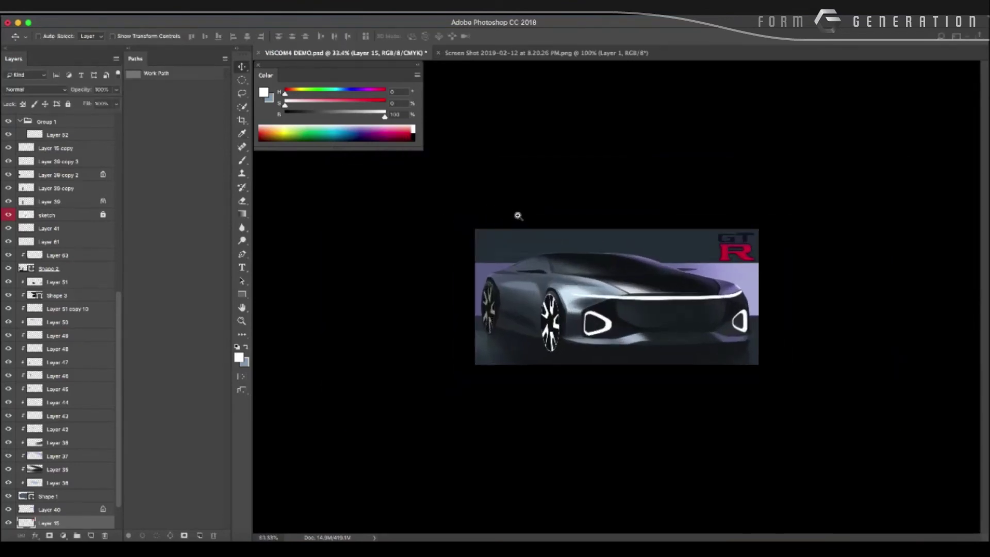
scroll(522, 219, up, 2)
scroll(522, 218, down, 2)
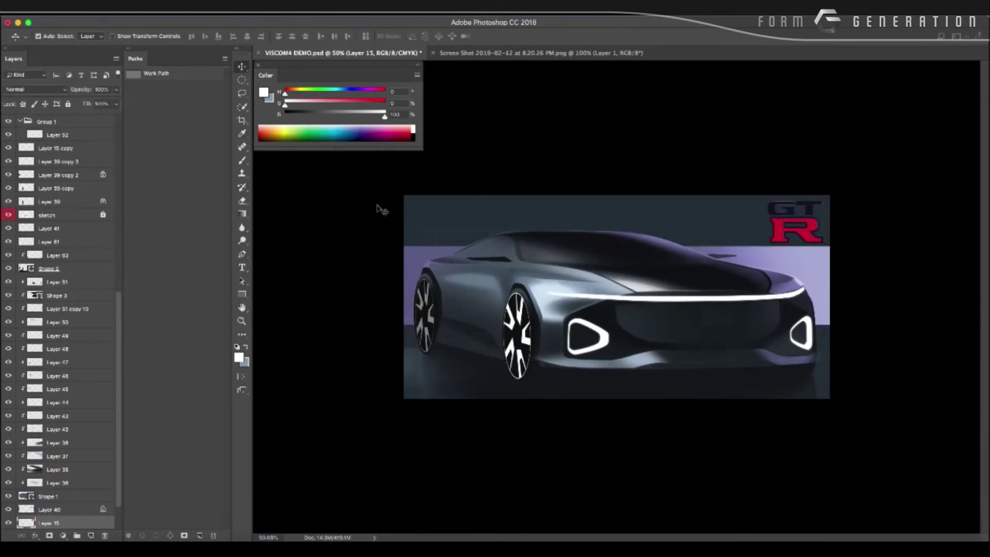
Delete the GT-R logo layer.
key(BackSpace)
scroll(381, 206, down, 2)
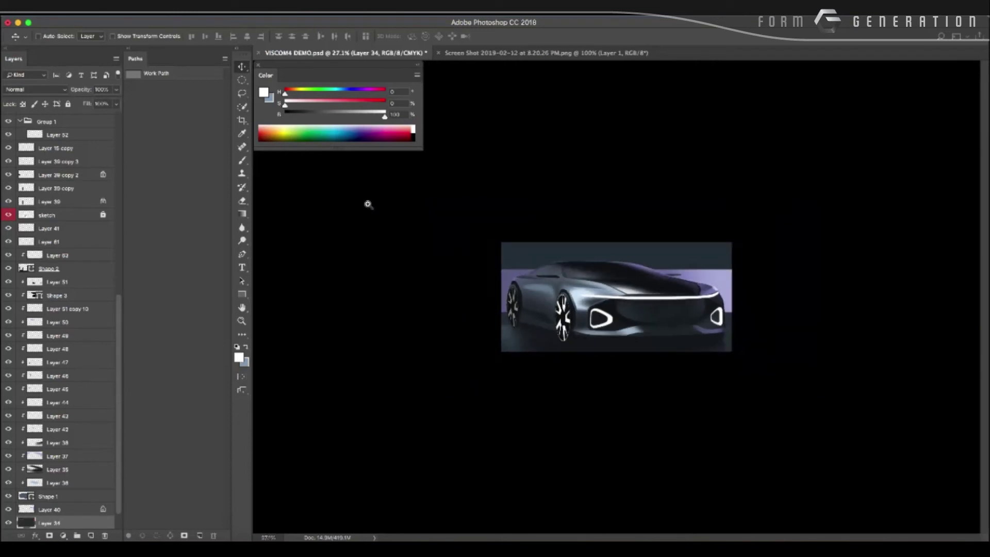
scroll(402, 210, up, 4)
scroll(365, 206, down, 3)
scroll(365, 206, up, 1)
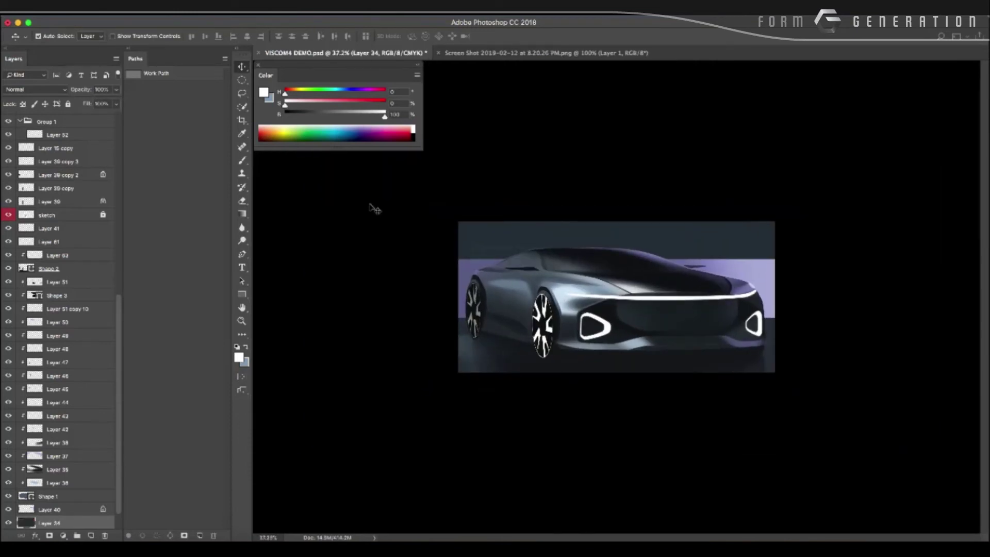
scroll(361, 206, down, 1)
scroll(371, 209, up, 1)
scroll(381, 209, up, 2)
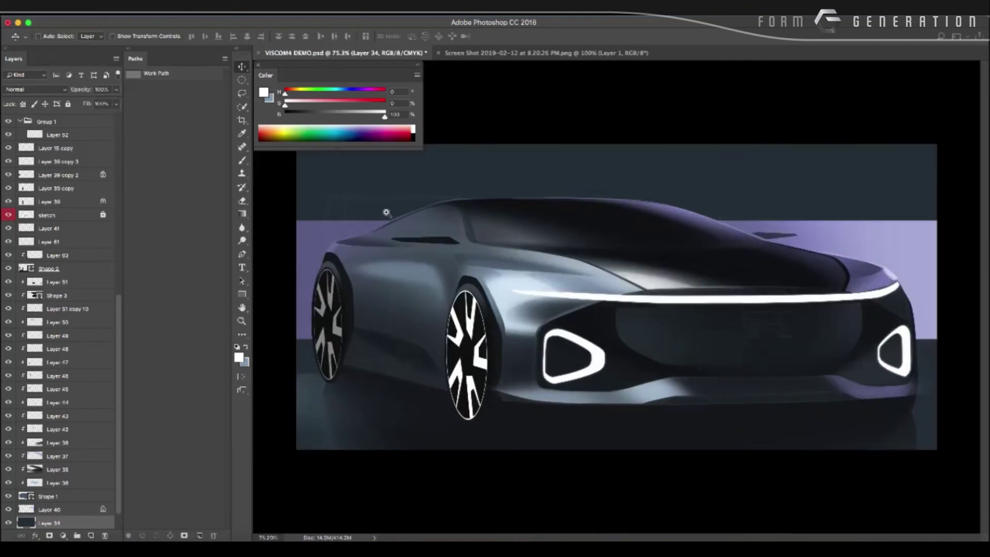
scroll(397, 207, up, 2)
scroll(414, 207, down, 2)
scroll(415, 207, up, 2)
scroll(420, 217, up, 1)
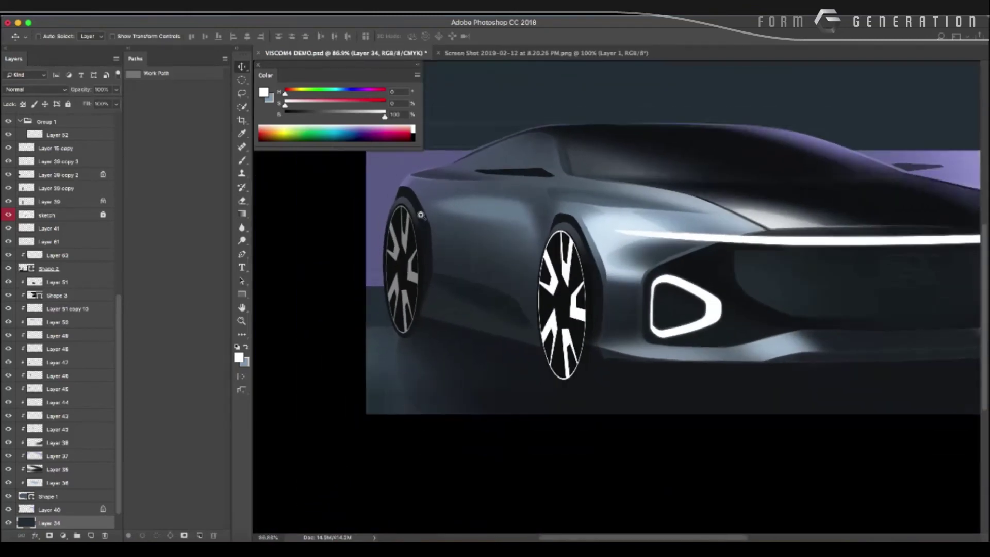
scroll(397, 211, down, 3)
scroll(423, 219, up, 2)
Stamp all visible artwork into new Layer 70 and shift it toward blue (Blue -28).
key(ctrl+shift+n)
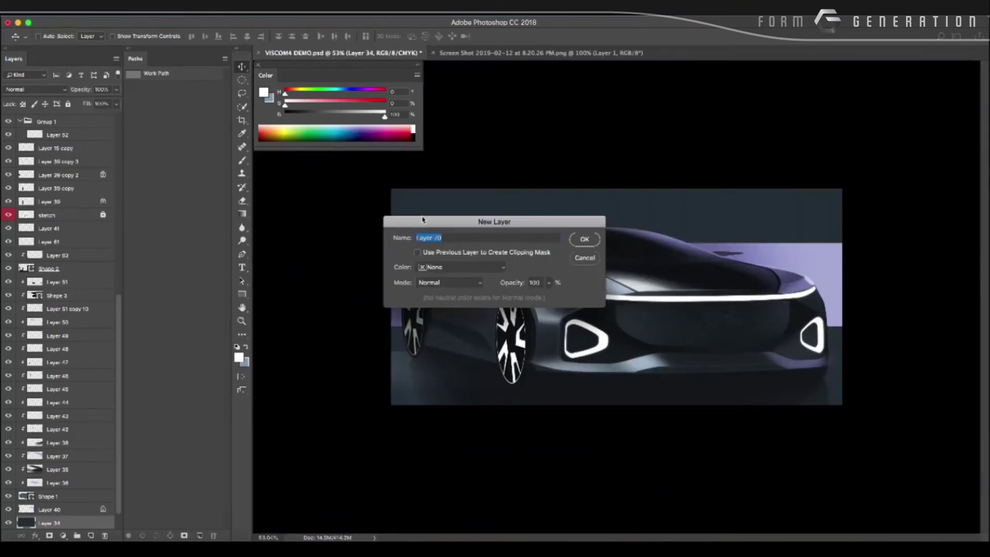
key(Return)
key(ctrl+alt+shift+e)
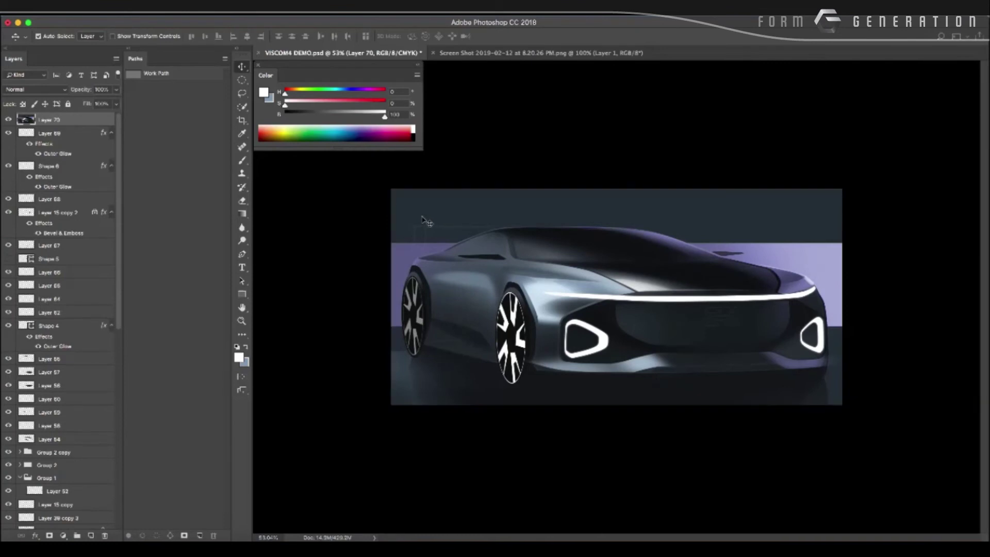
key(ctrl+b)
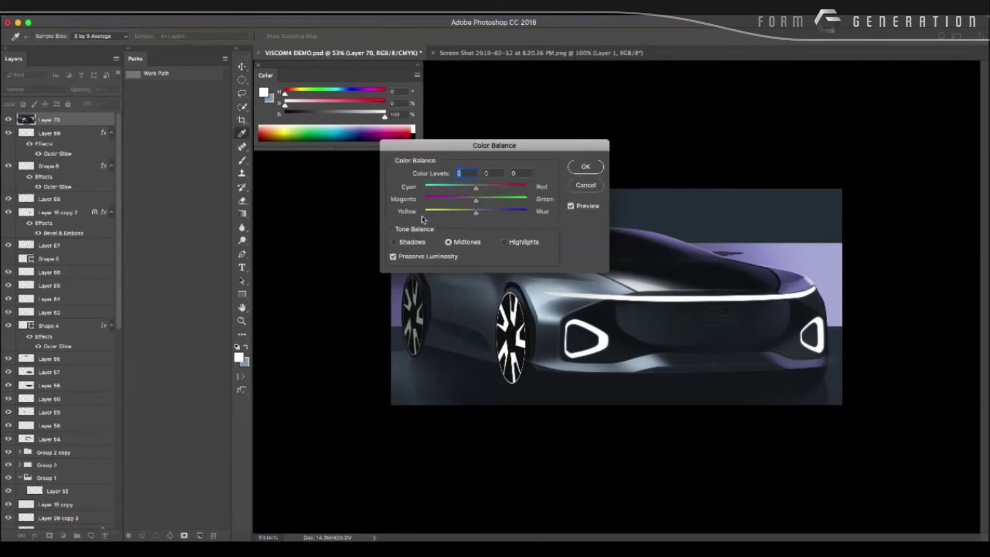
drag(478, 216, 491, 215)
key(Return)
Darken Layer 70's midtones with Levels set to 0.84.
key(ctrl+l)
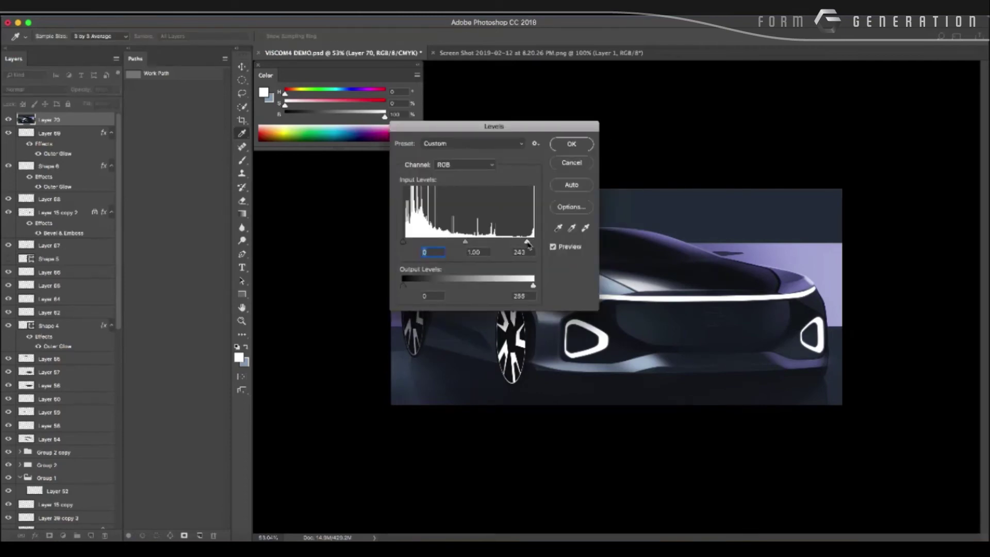
key(Return)
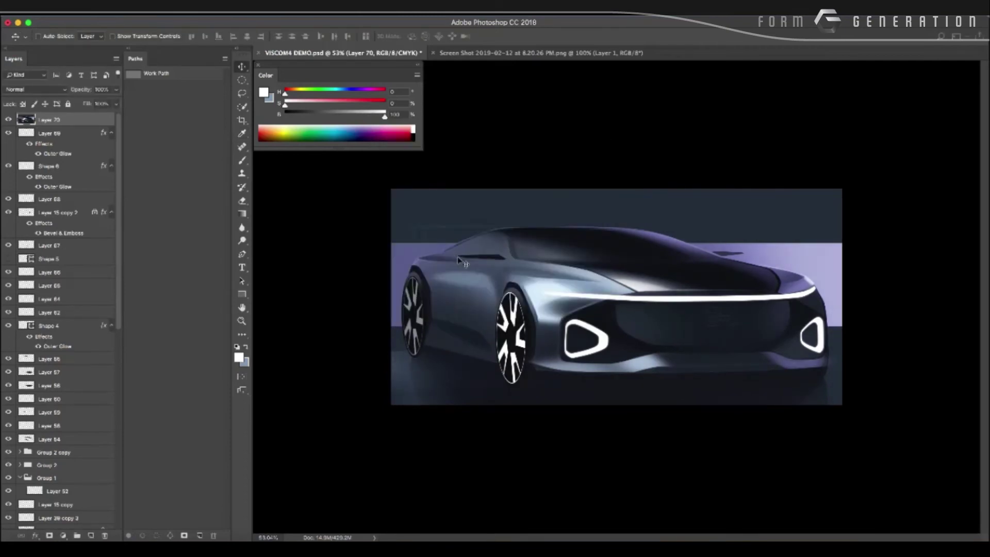
key(ctrl+l)
drag(468, 243, 475, 243)
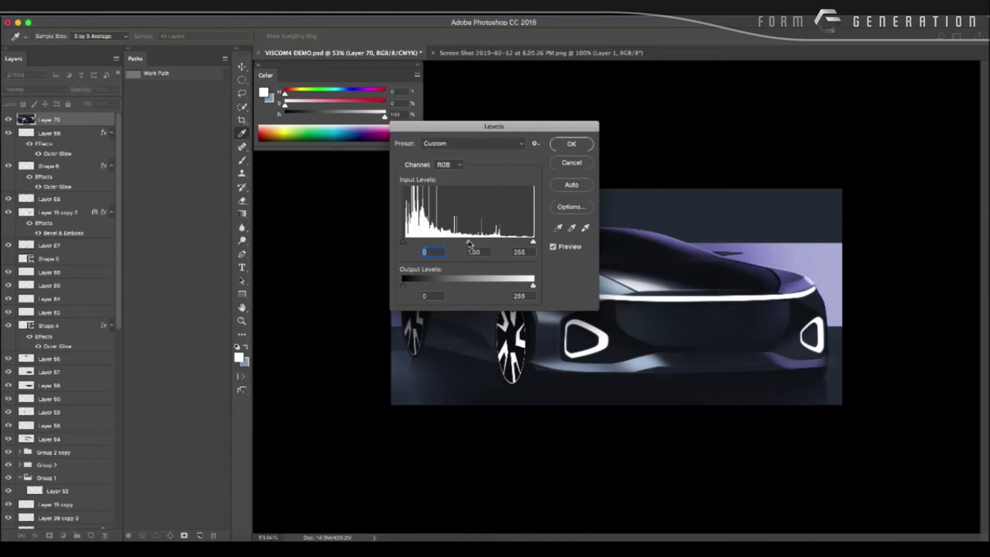
key(Return)
scroll(330, 263, down, 3)
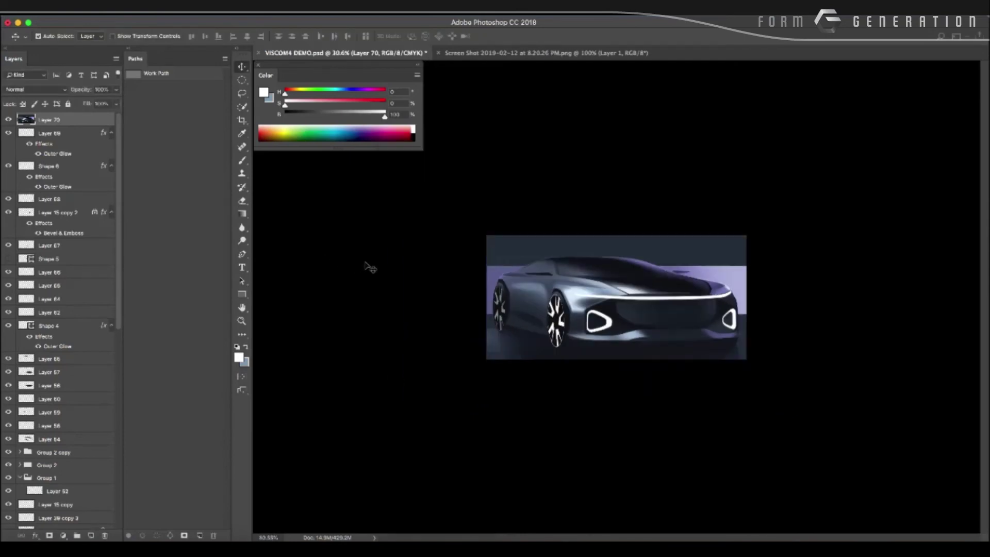
scroll(391, 266, up, 1)
scroll(403, 267, up, 2)
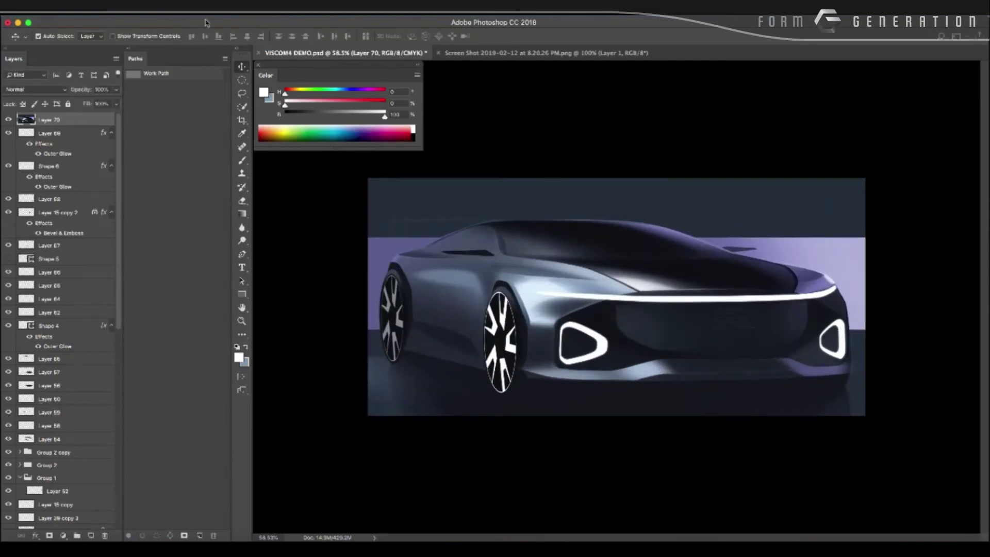
Open the Camera Raw Filter, then dismiss it without changes.
click(253, 18)
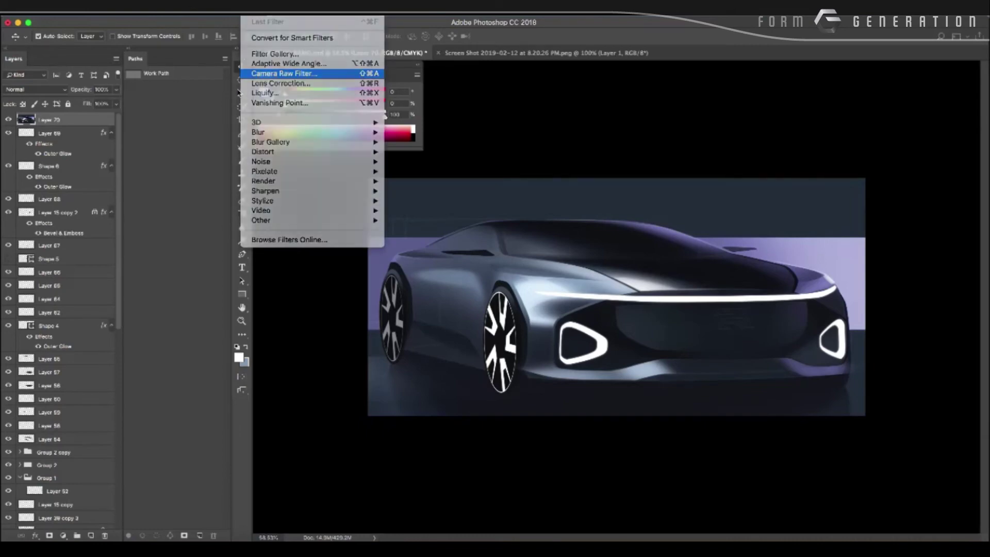
click(289, 68)
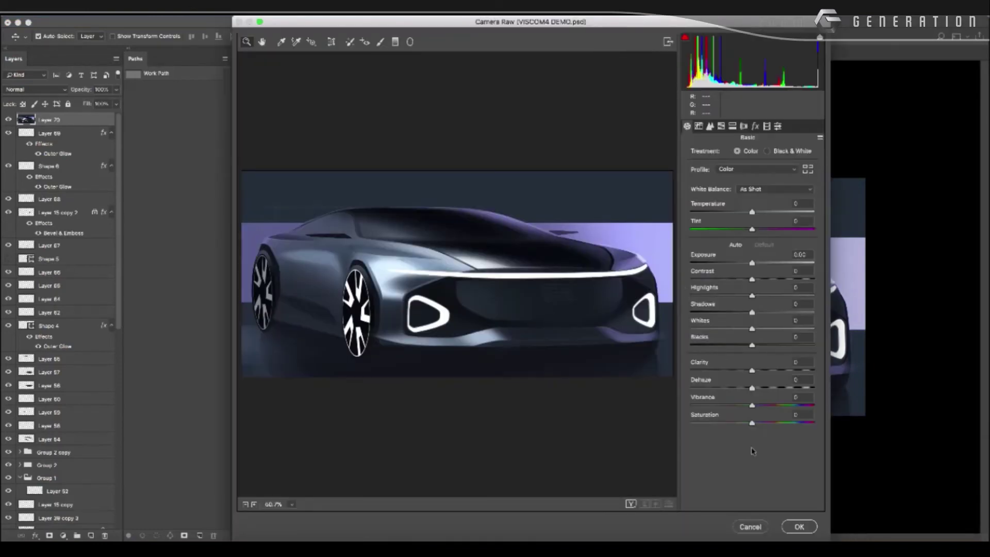
click(764, 522)
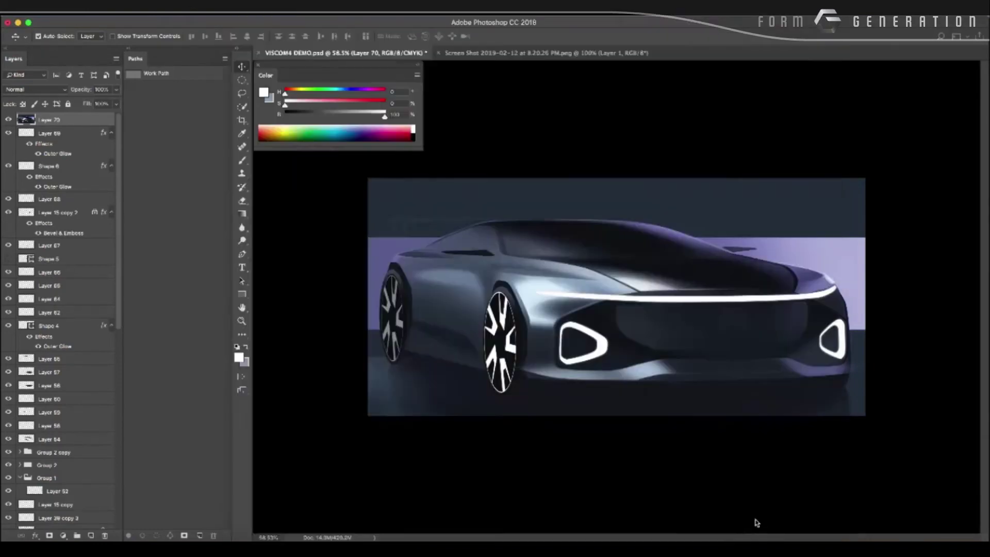
scroll(327, 216, down, 2)
scroll(355, 224, up, 5)
scroll(355, 225, down, 1)
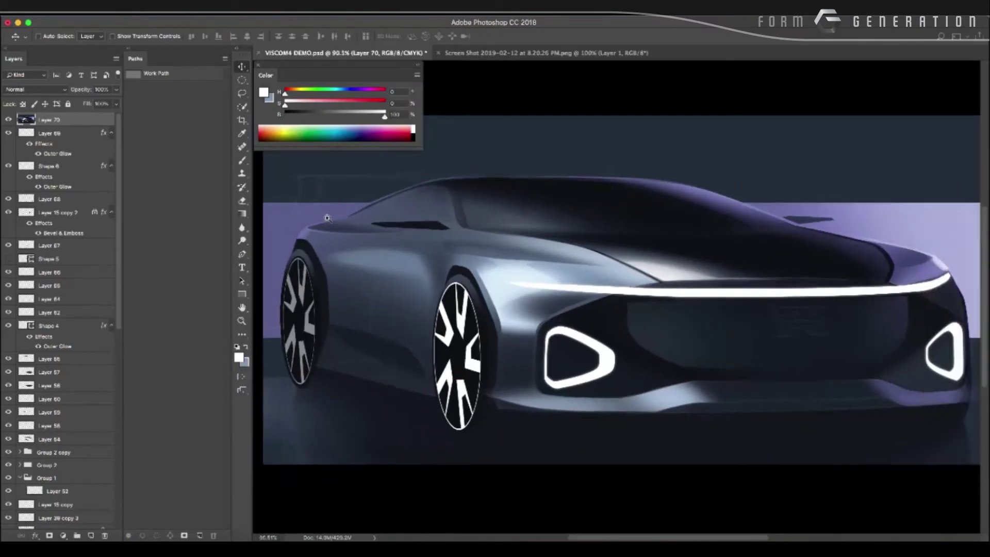
scroll(352, 228, down, 2)
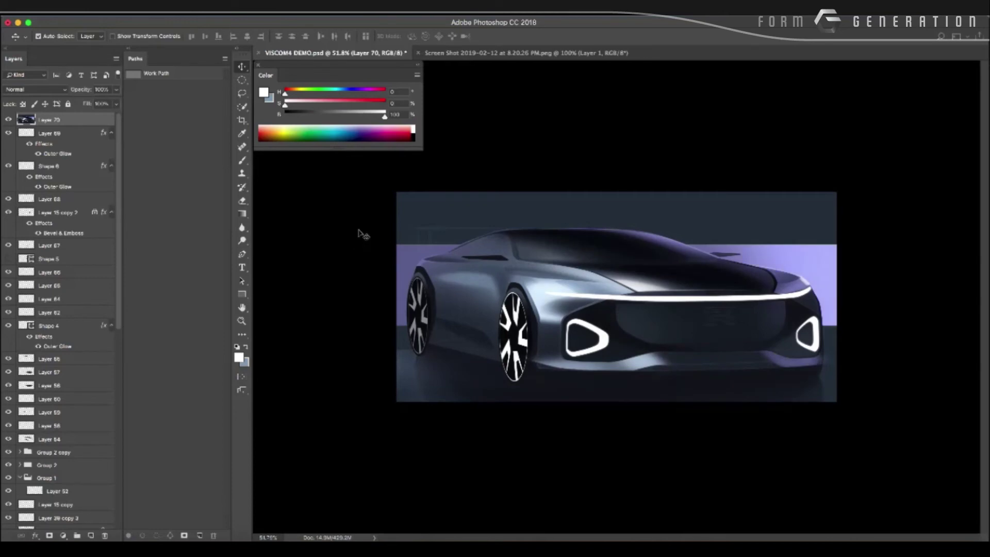
Apply Camera Raw with Clarity +40, Highlights +14, Whites +16 and Contrast 0.
click(252, 16)
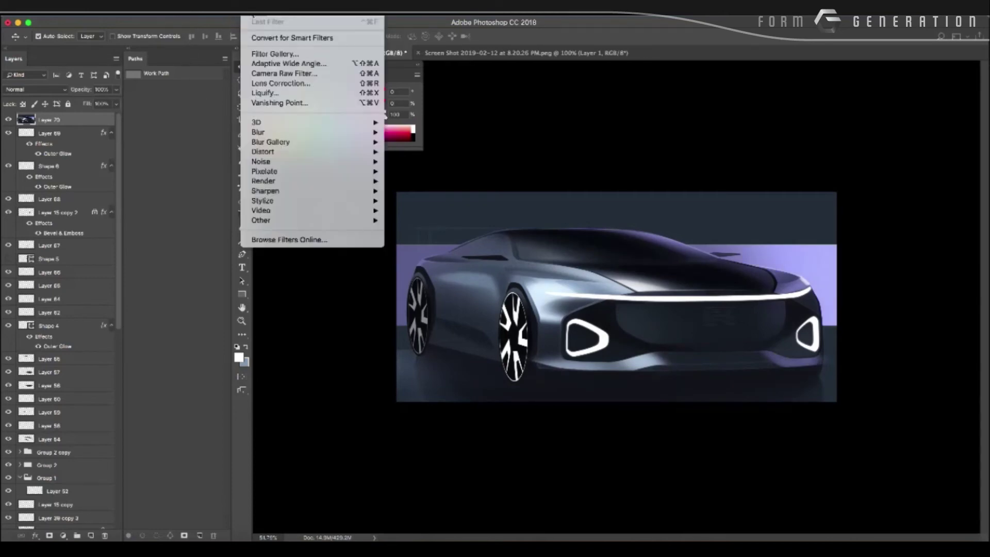
click(261, 78)
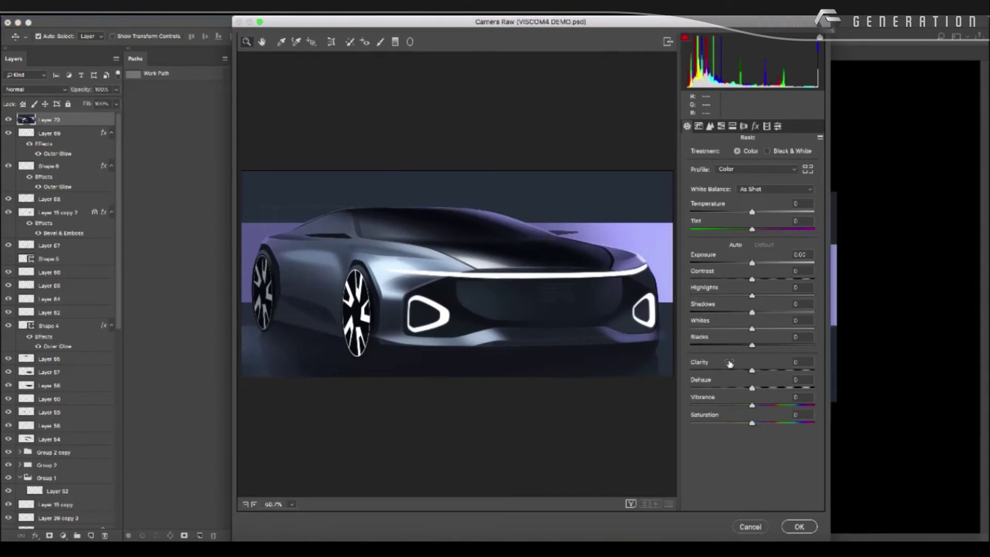
click(752, 370)
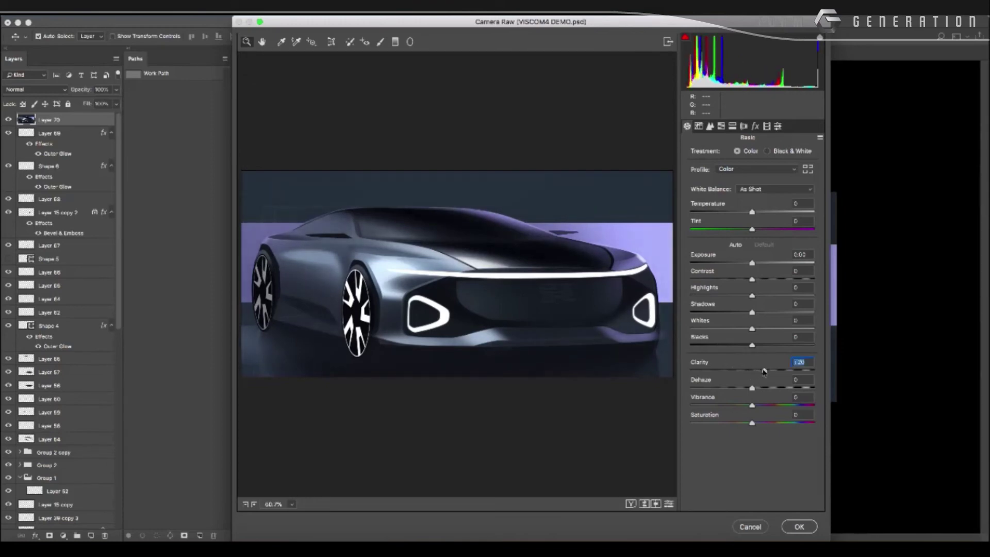
key(shift+Up)
key(shift+Up)
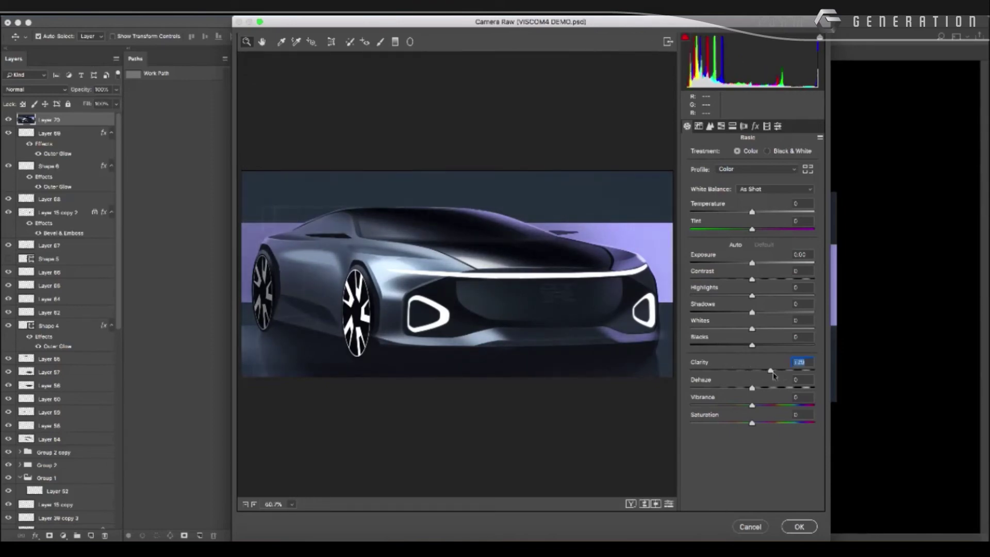
drag(772, 371, 776, 371)
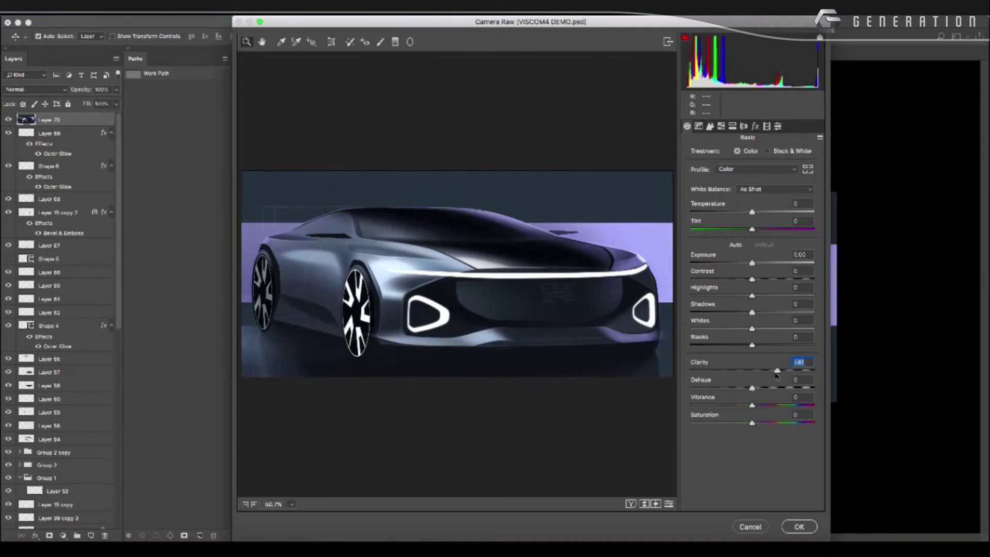
drag(752, 329, 761, 329)
drag(752, 295, 761, 295)
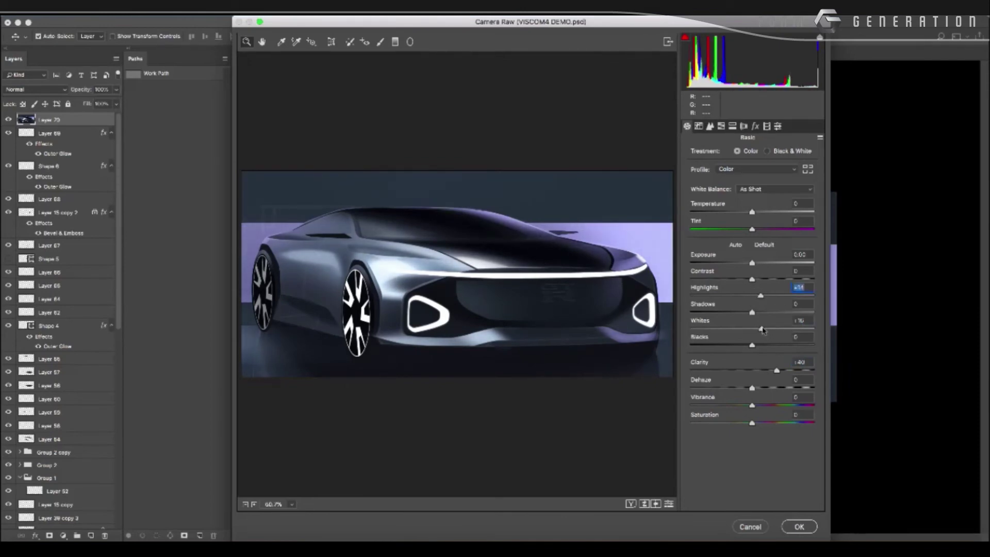
click(762, 329)
drag(751, 279, 747, 279)
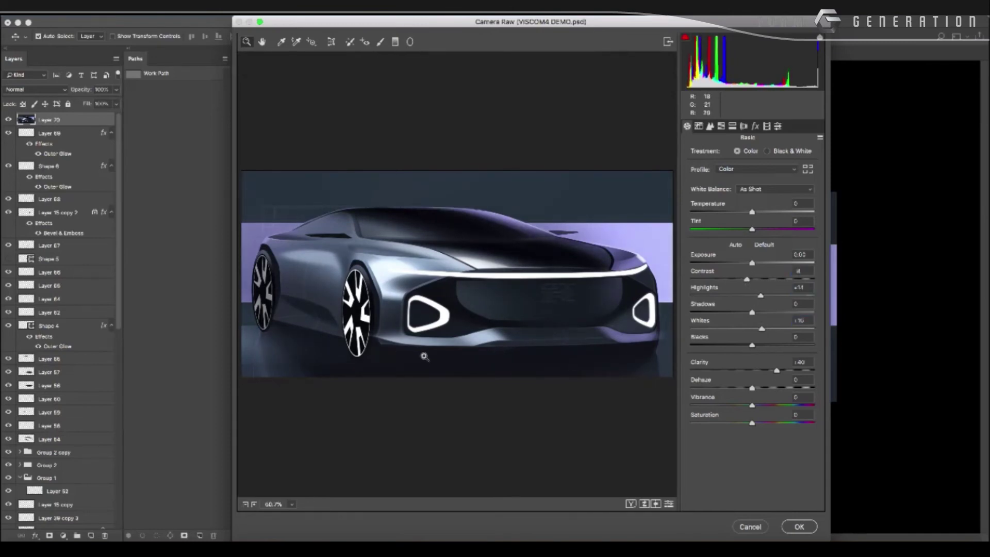
key(Down)
key(Down)
text(0)
key(Return)
click(799, 526)
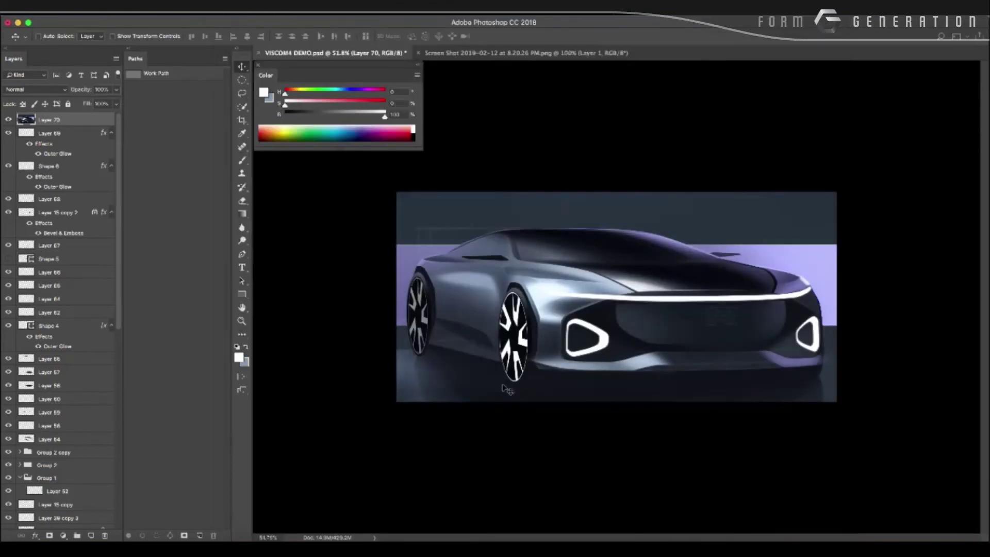
On a new layer, ready a thin Brush loaded with grey-blue sampled from the car body.
mouse_move(361, 355)
mouse_down()
mouse_move(387, 365)
mouse_move(355, 359)
mouse_move(379, 361)
mouse_up()
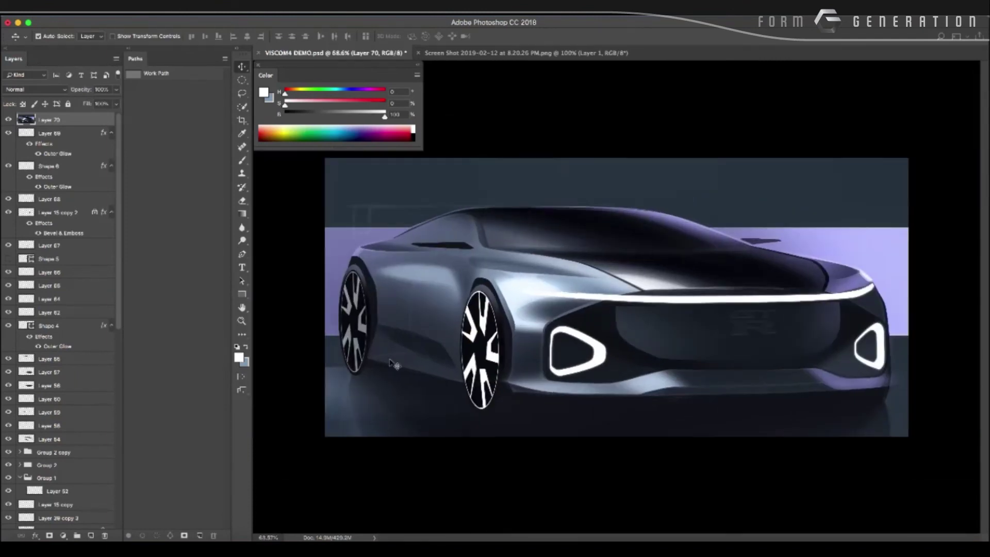
key(ctrl+shift+n)
key(Return)
key(b)
ctrl+alt+super+click(349, 232)
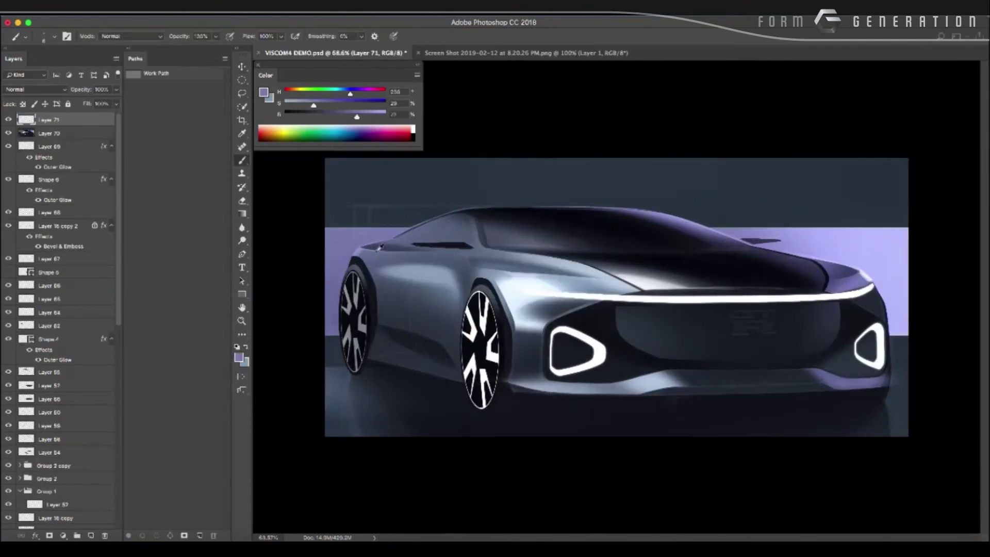
mouse_move(365, 243)
mouse_down()
mouse_move(427, 253)
mouse_move(422, 234)
mouse_up()
right_click(421, 296)
double_click(485, 323)
Paint thin grey-blue rear wing strokes, undoing the unwanted lines.
drag(363, 208, 363, 219)
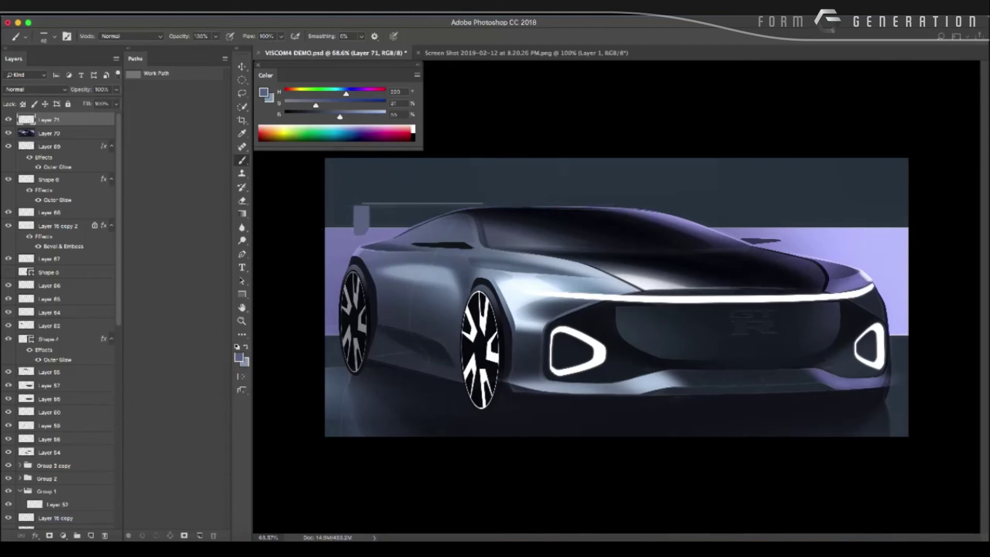
key(ctrl+z)
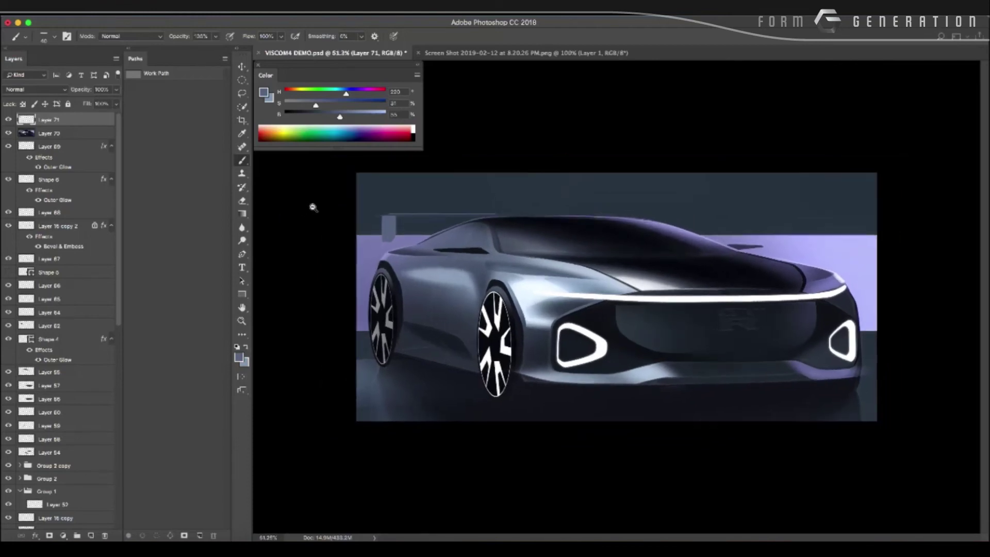
scroll(616, 297, up, 1)
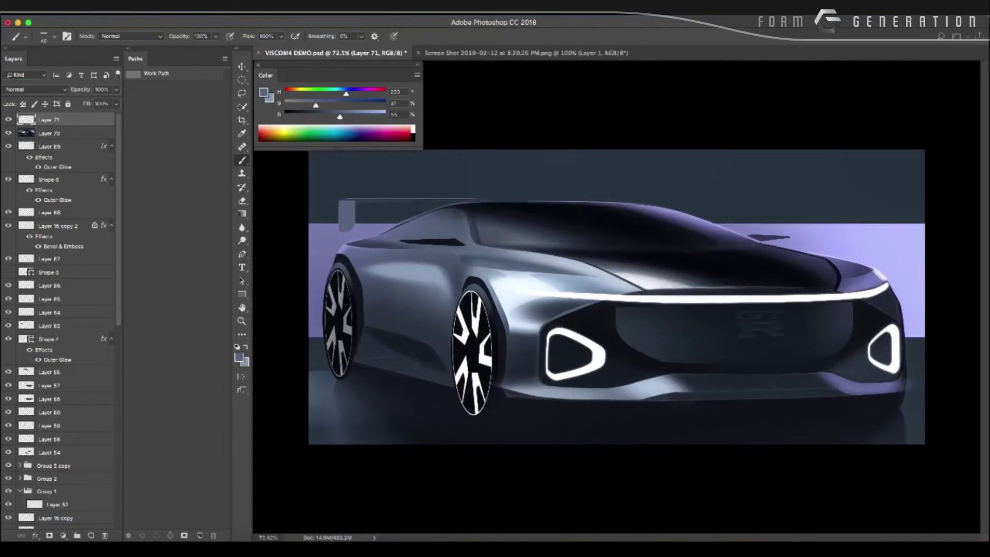
drag(475, 198, 606, 199)
key(ctrl+z)
Zoom and pan along the car's side to inspect the rear wing area.
scroll(406, 276, down, 2)
scroll(404, 405, down, 2)
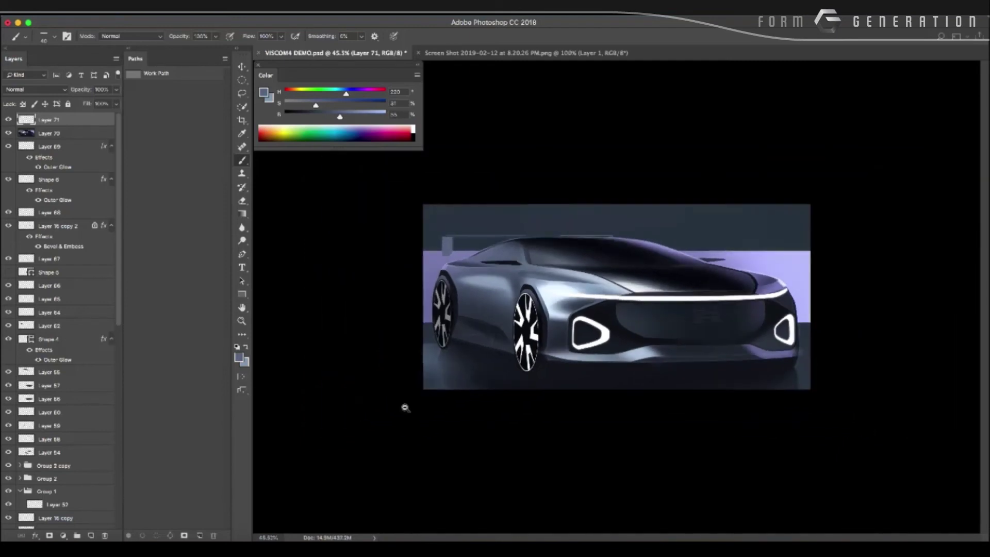
scroll(375, 411, down, 2)
scroll(369, 412, down, 2)
scroll(400, 402, up, 2)
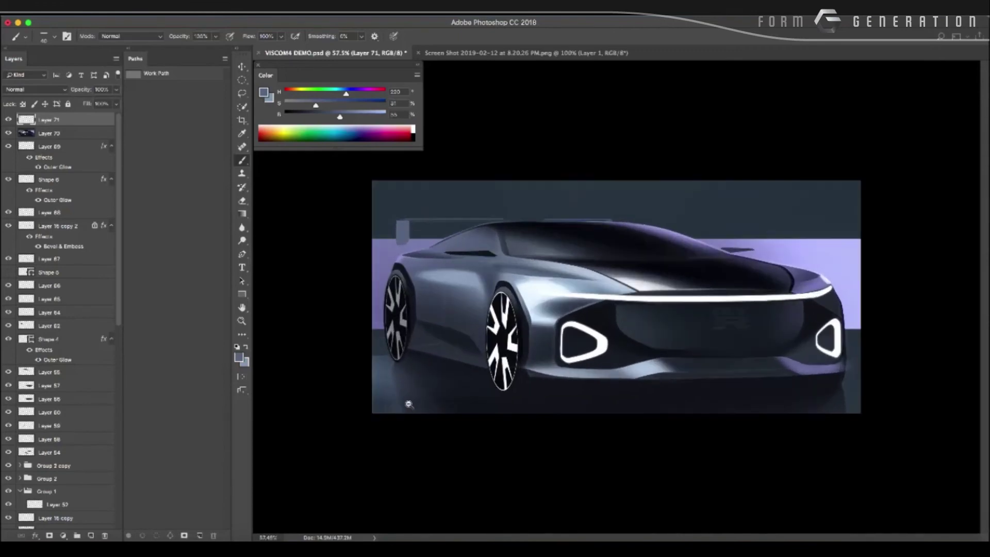
scroll(412, 394, up, 2)
scroll(428, 387, up, 2)
scroll(429, 388, up, 1)
scroll(440, 349, up, 1)
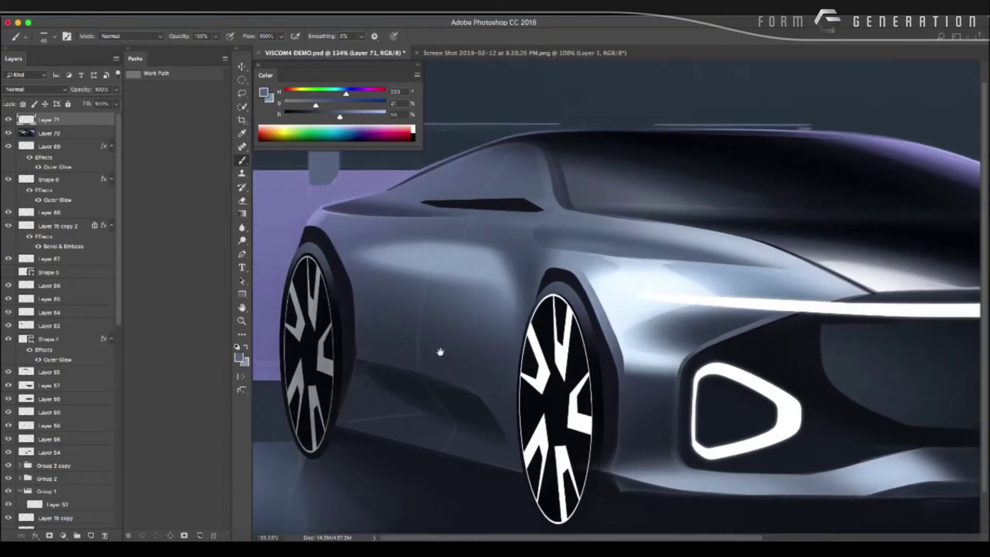
drag(440, 349, 377, 347)
scroll(433, 347, up, 1)
scroll(423, 348, down, 1)
scroll(397, 349, down, 1)
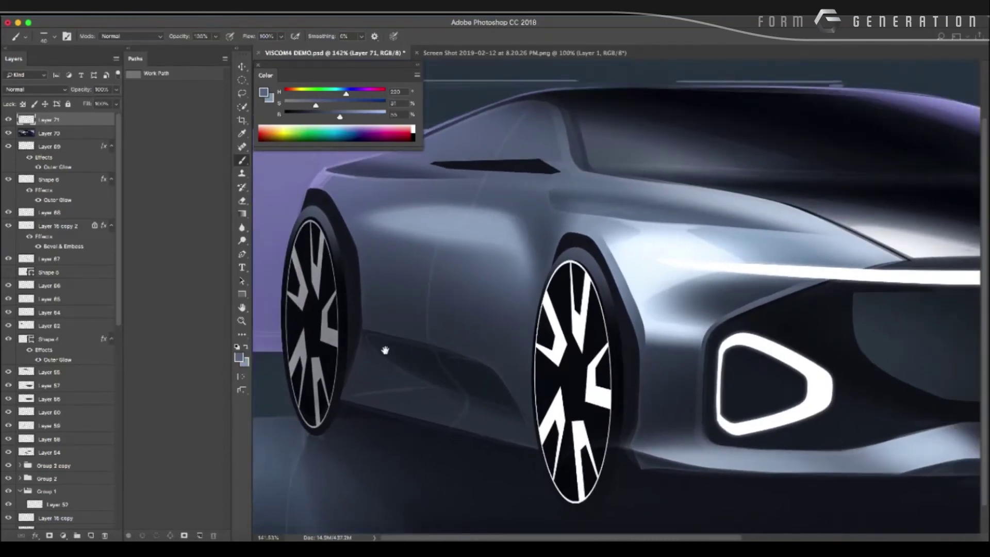
scroll(372, 346, down, 1)
scroll(353, 342, down, 1)
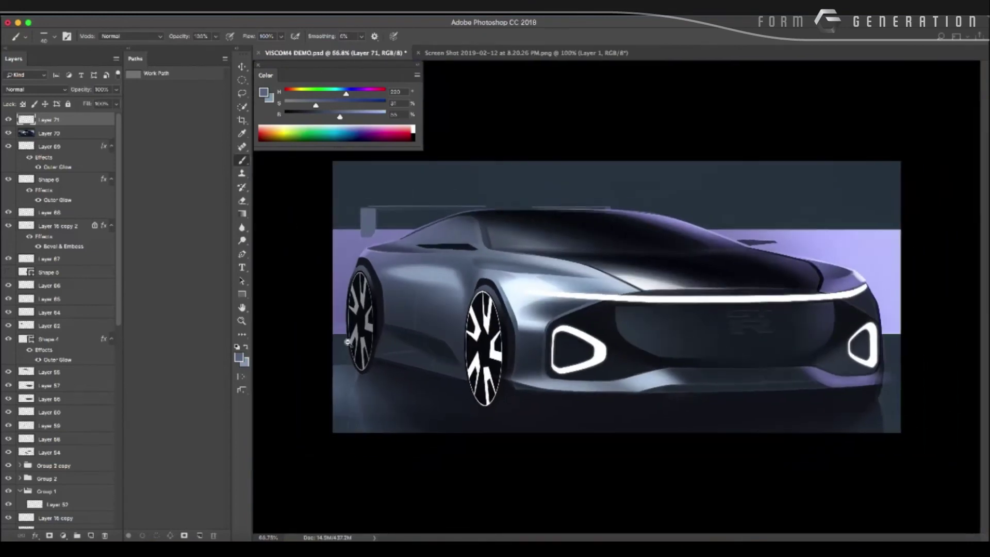
drag(356, 346, 363, 343)
scroll(362, 347, up, 1)
scroll(527, 344, up, 1)
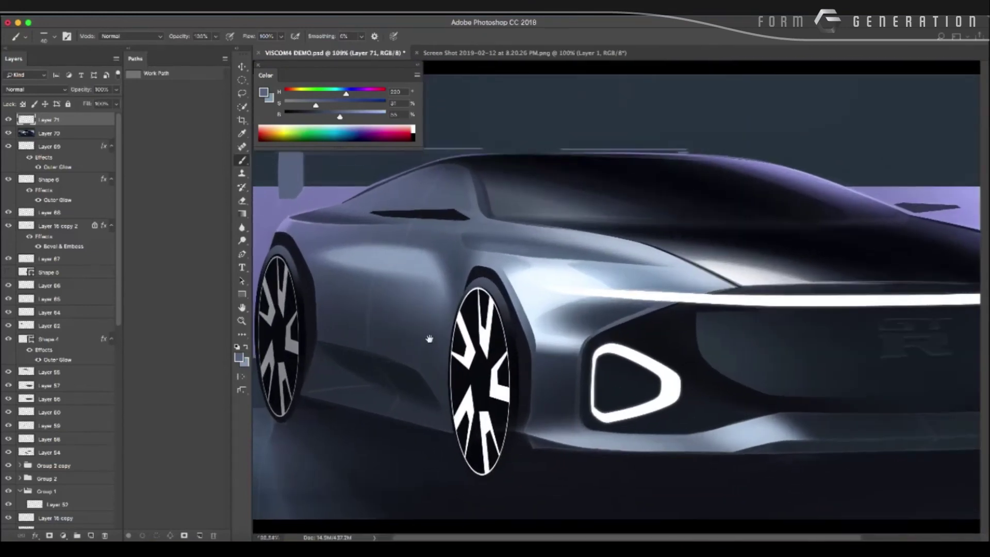
Select a slim strip along the front wheel arch edge with the Polygonal Lasso.
key(l)
key(shift+l)
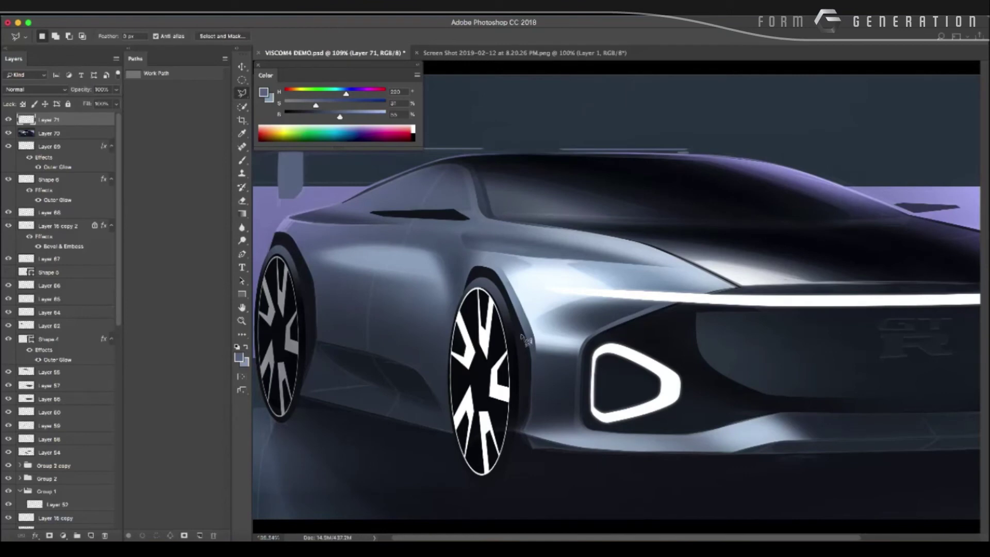
click(521, 335)
click(519, 427)
click(523, 337)
Fill the selection with dark red on a new Layer 72.
key(ctrl+shift+n)
key(Return)
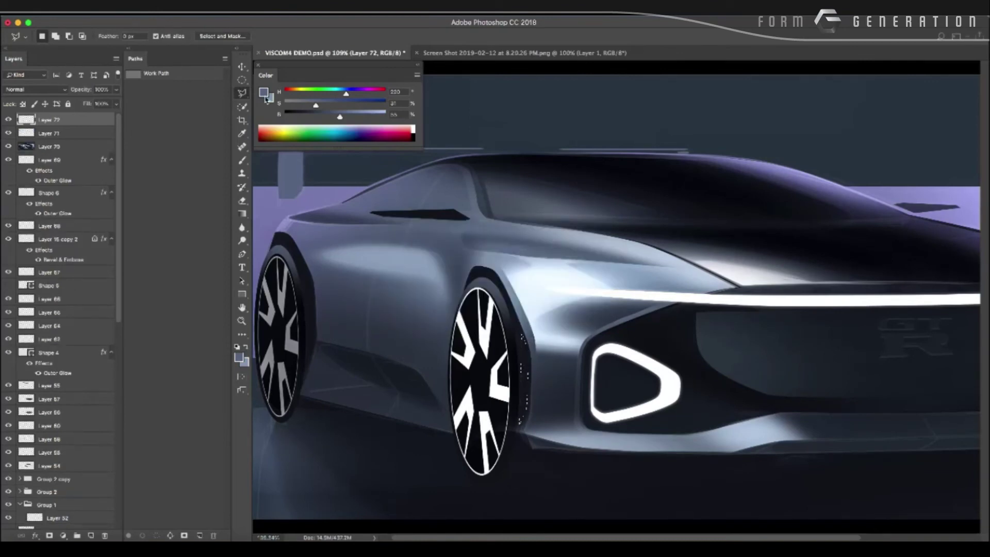
click(264, 93)
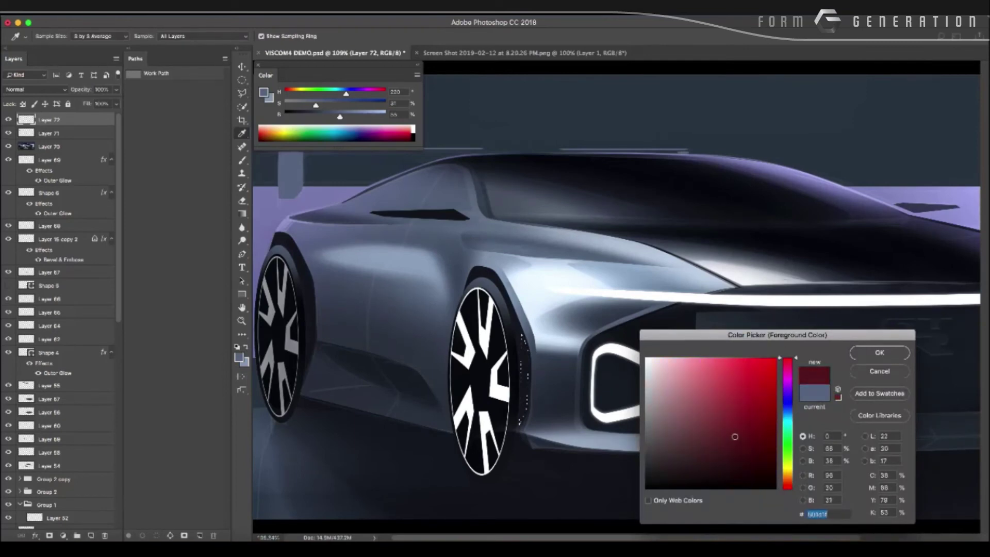
click(815, 393)
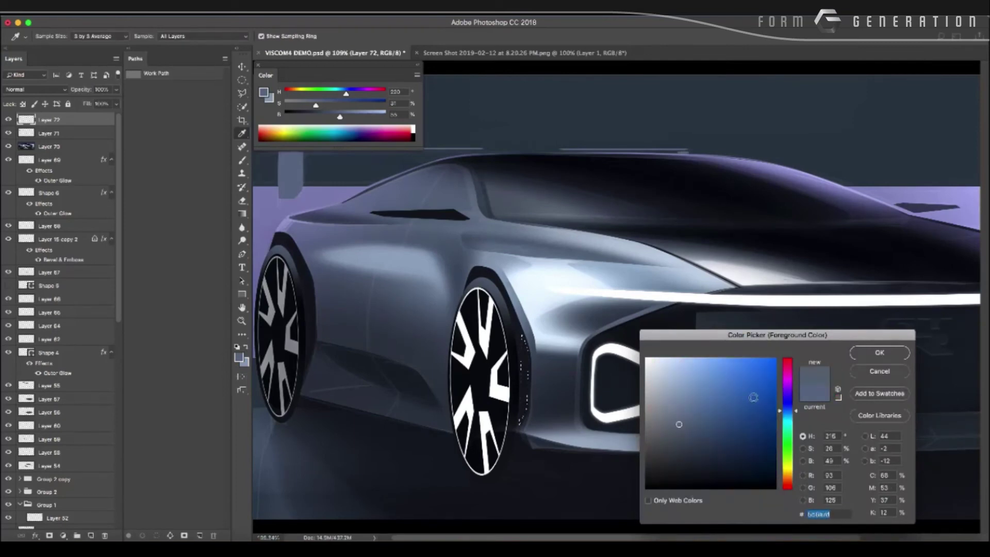
drag(783, 411, 775, 360)
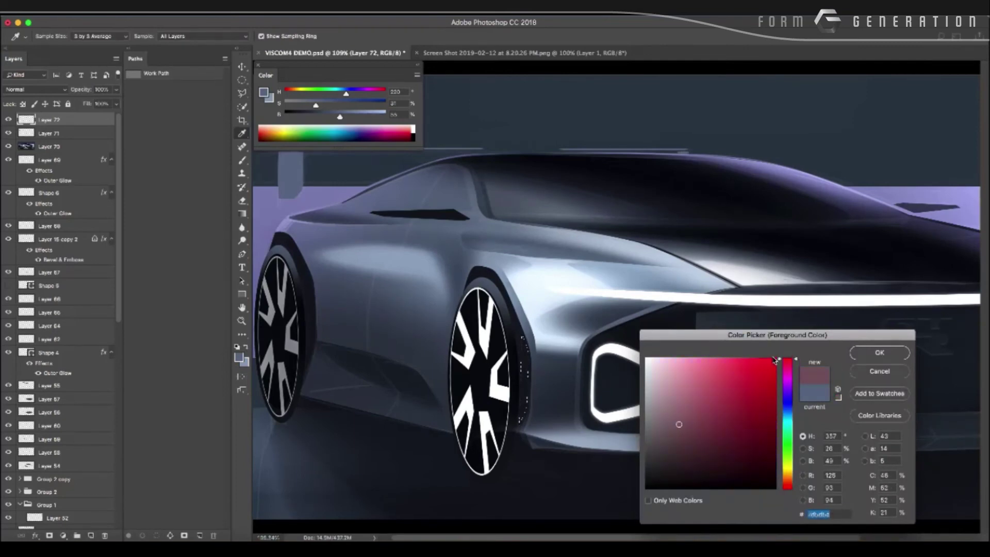
click(731, 407)
key(Return)
key(l)
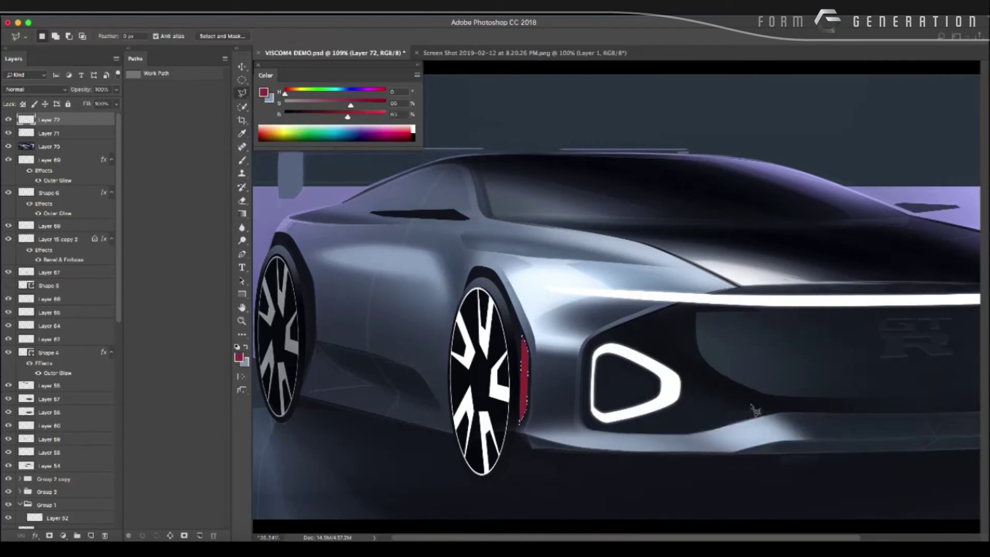
Resize the red strip with Free Transform.
scroll(415, 297, down, 5)
scroll(540, 288, up, 5)
key(ctrl+t)
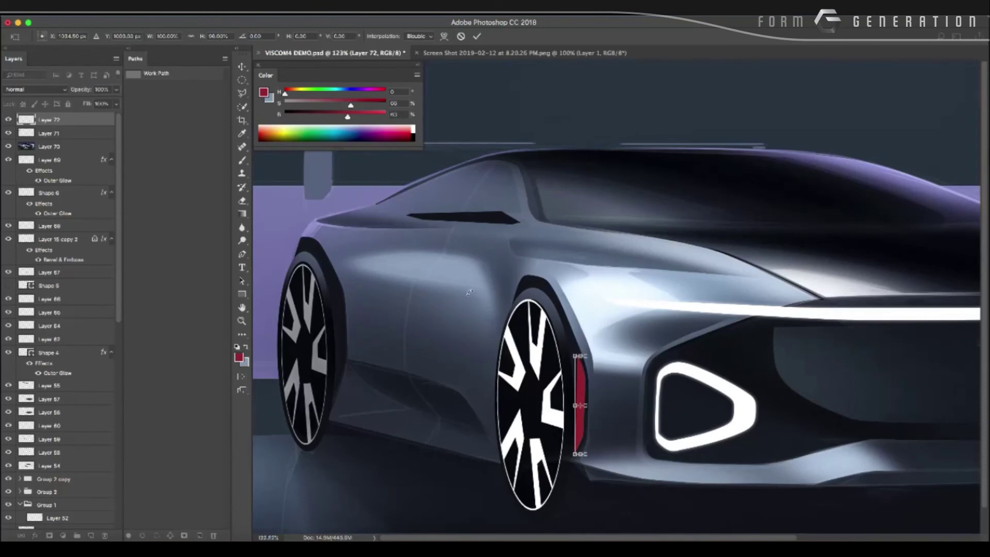
key(Return)
Darken the red strip with Hue/Saturation: Lightness -36, Saturation +34.
scroll(392, 308, down, 3)
scroll(364, 312, down, 2)
scroll(366, 316, down, 1)
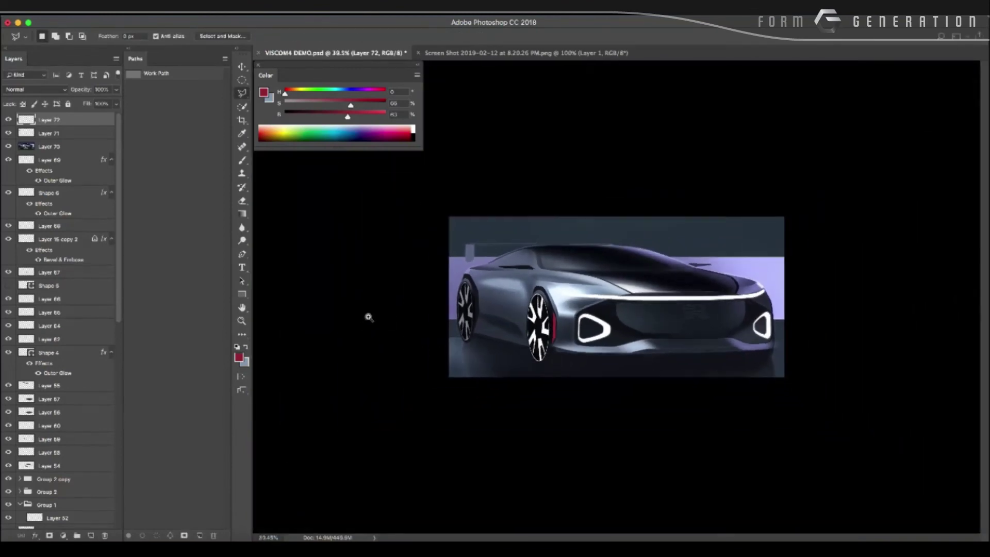
scroll(367, 316, up, 2)
key(ctrl+u)
mouse_move(471, 249)
mouse_down()
mouse_move(453, 249)
mouse_move(489, 224)
mouse_up()
key(Return)
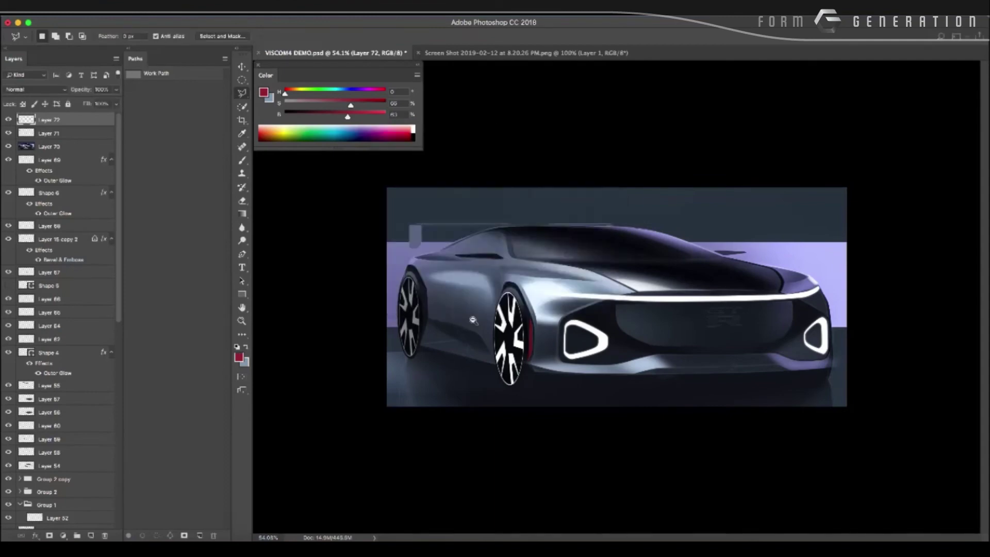
scroll(378, 309, down, 3)
scroll(413, 308, up, 2)
scroll(419, 312, up, 3)
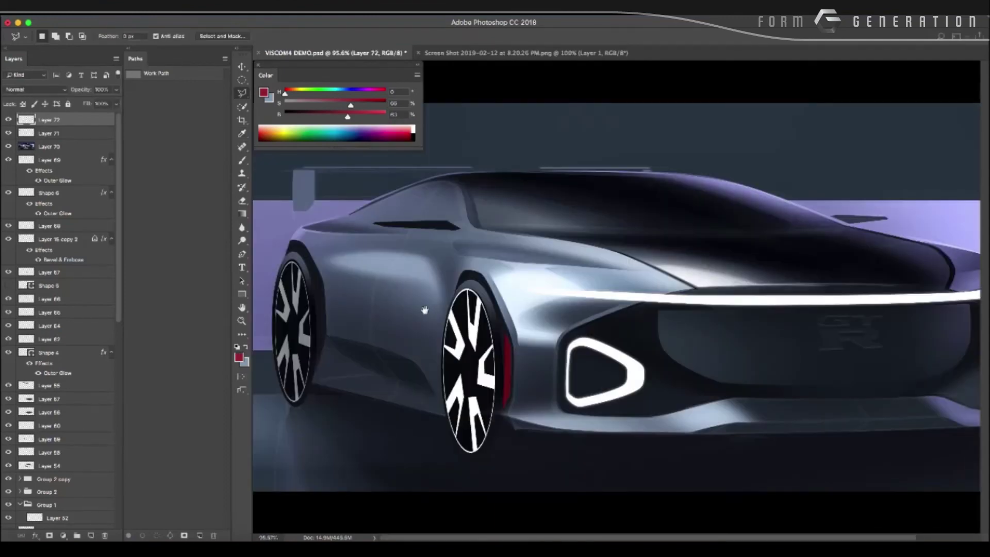
Duplicate the red caliper layer and move and shrink the copy onto the rear wheel.
key(ctrl+j)
key(ctrl+t)
drag(510, 383, 312, 332)
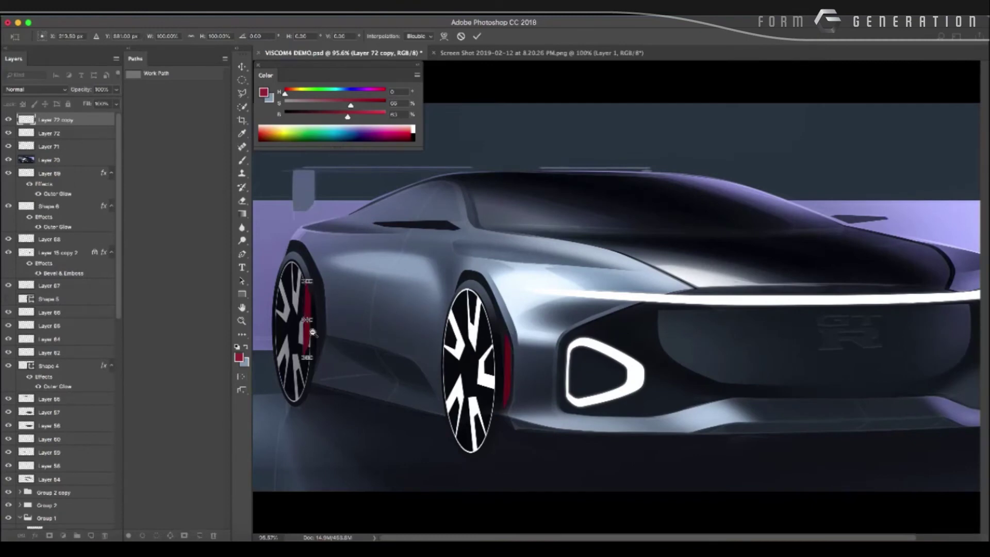
scroll(312, 332, up, 3)
mouse_move(361, 309)
mouse_down()
mouse_move(368, 273)
mouse_move(372, 289)
mouse_up()
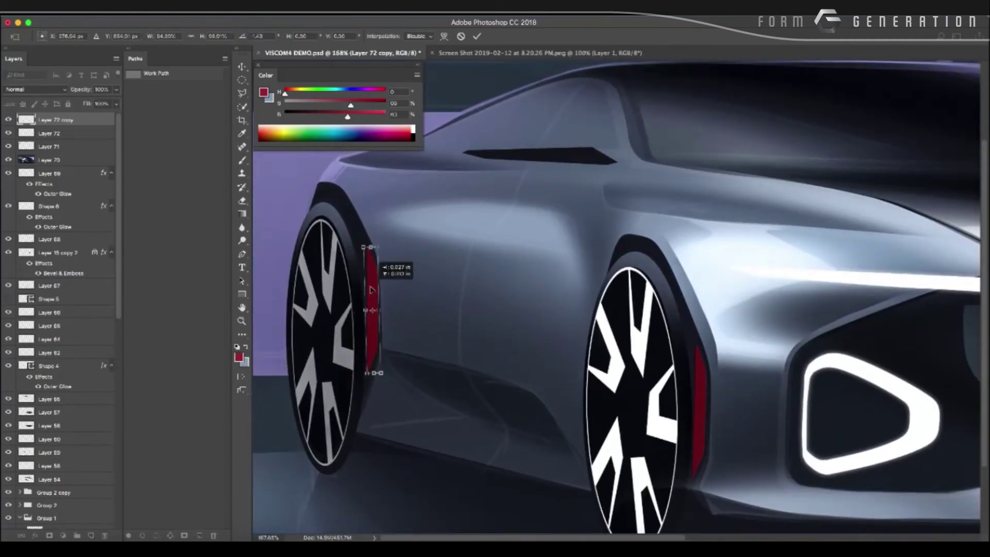
key(Return)
Refine the caliper copy's height and width so it sits inside the rim.
key(l)
key(ctrl+t)
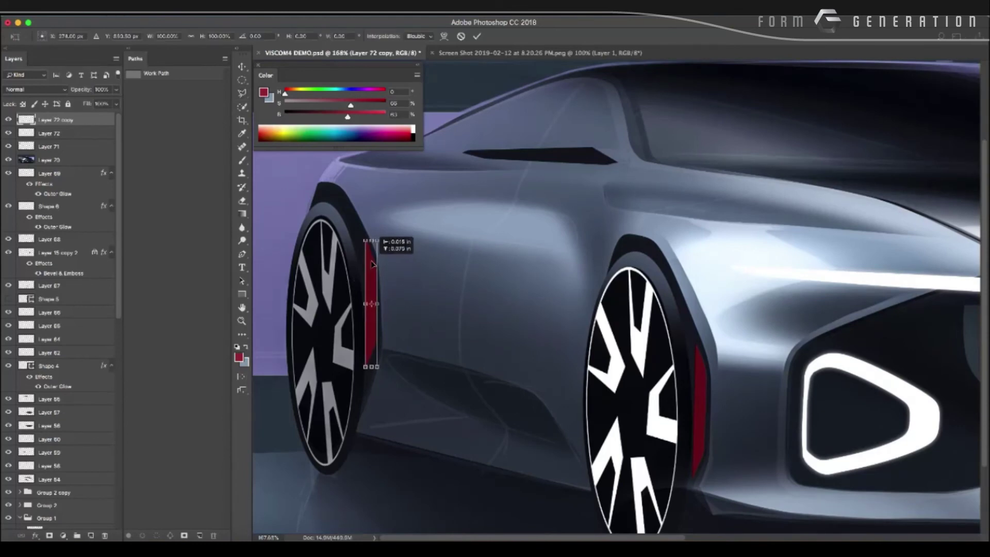
drag(375, 367, 374, 372)
drag(375, 258, 372, 254)
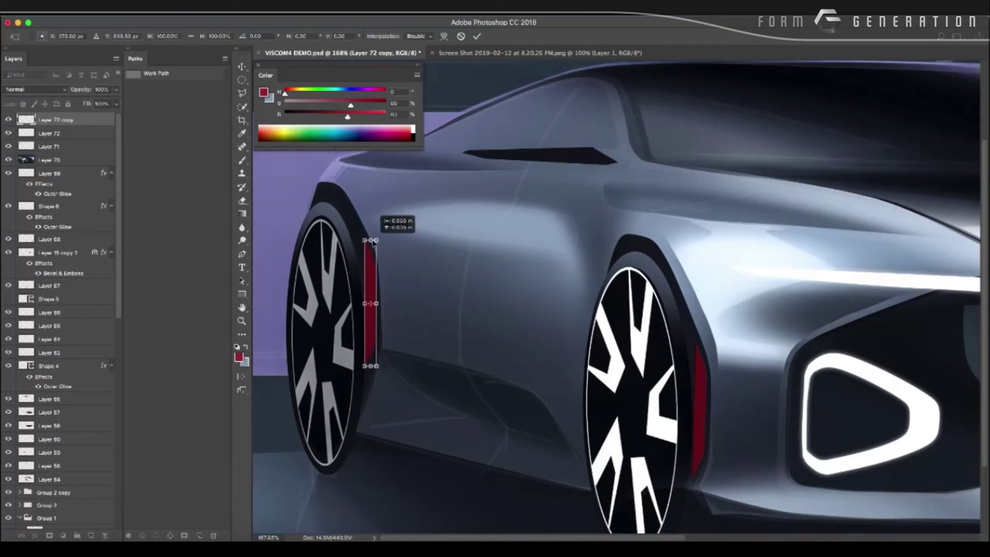
drag(372, 369, 374, 373)
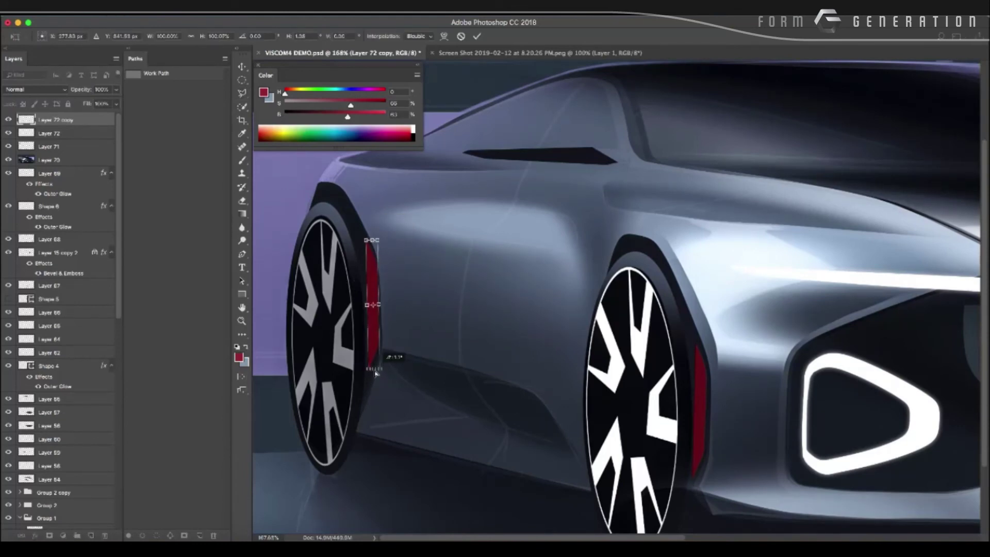
drag(365, 303, 371, 306)
key(Return)
Stamp all visible layers into new Layer 73 with Ctrl+Alt+Shift+E and open the Filter menu.
key(l)
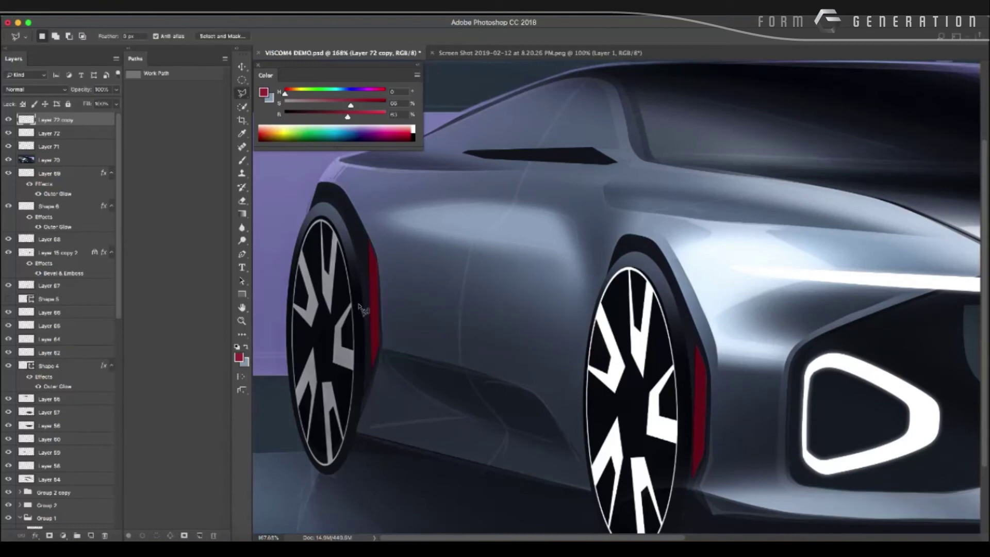
key(v)
key(l)
scroll(306, 369, down, 6)
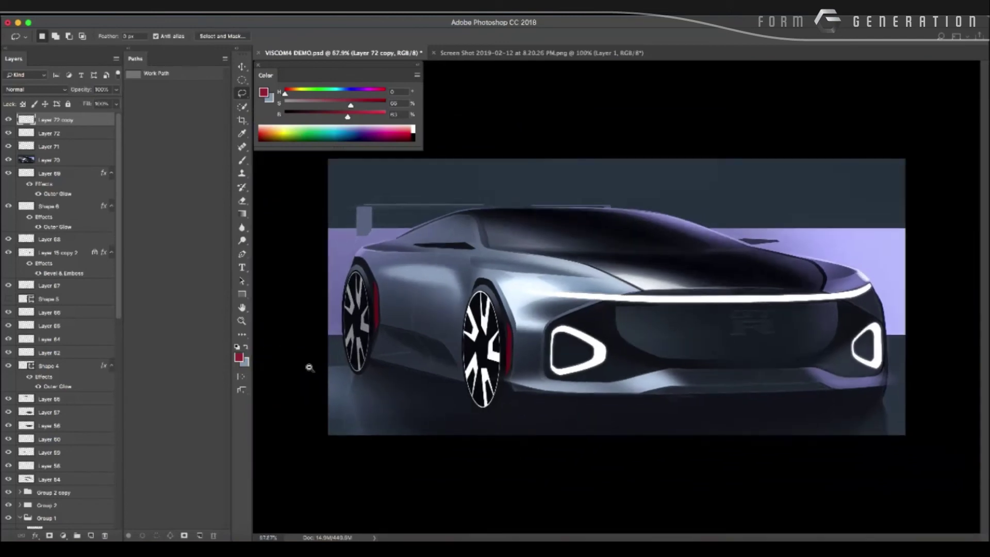
scroll(444, 353, up, 2)
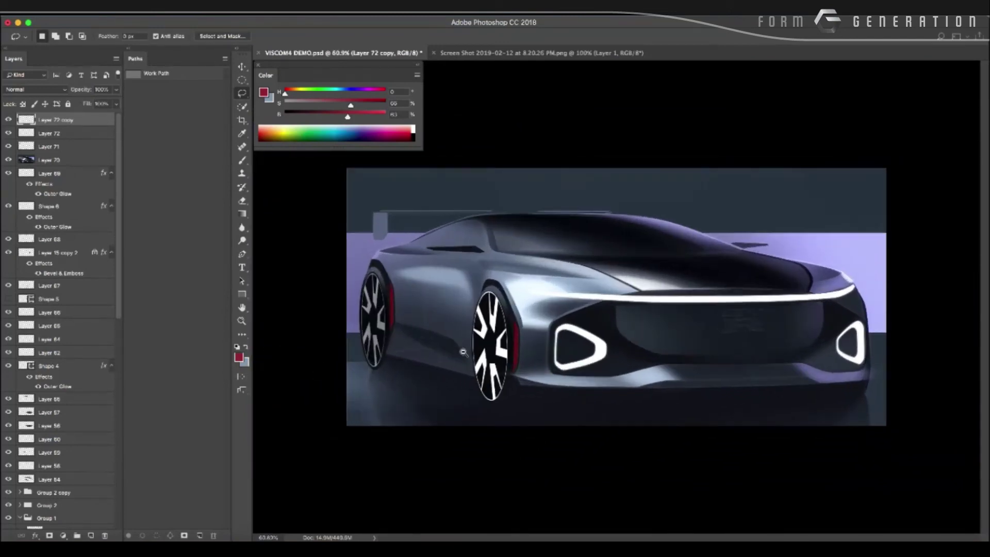
scroll(451, 354, down, 3)
scroll(431, 353, up, 2)
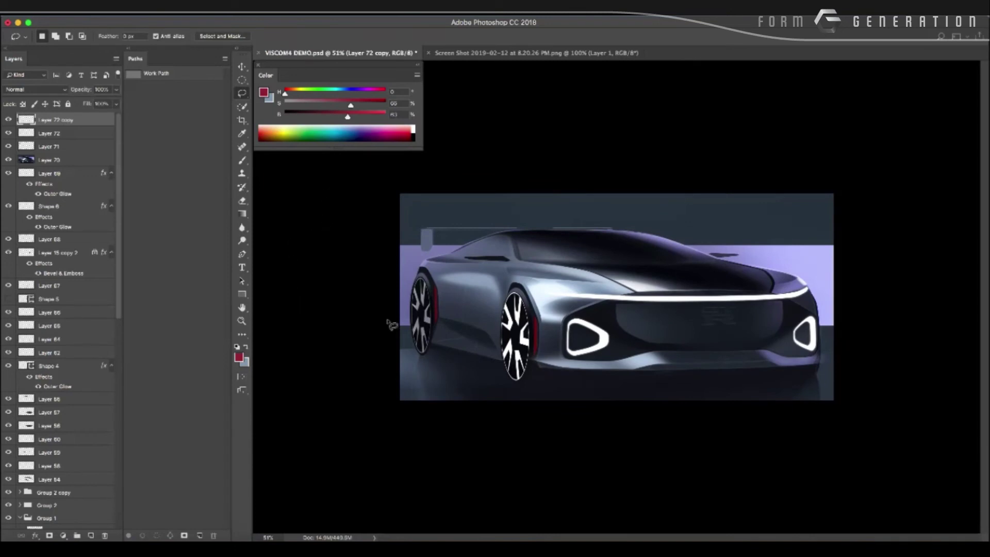
key(ctrl+alt+shift+e)
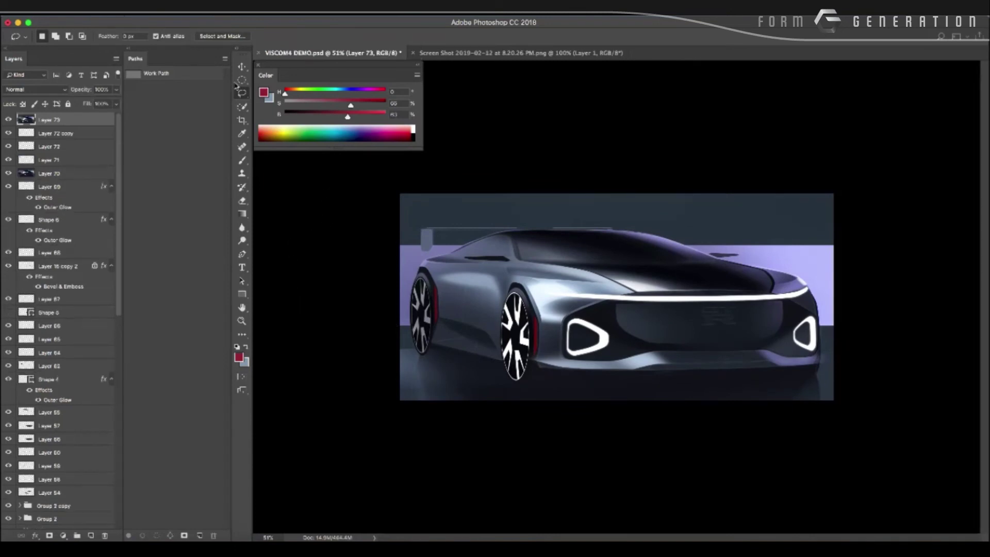
click(254, 18)
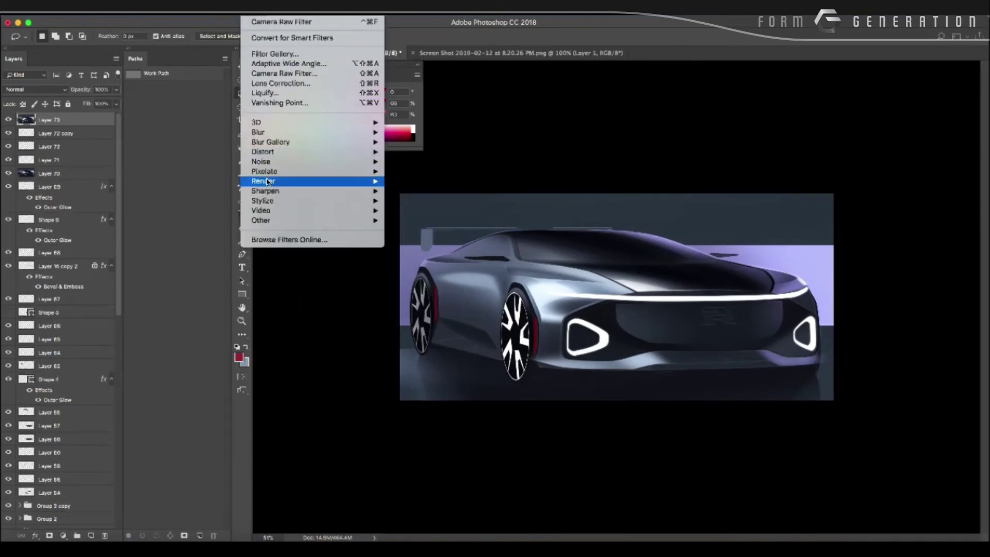
mouse_move(261, 200)
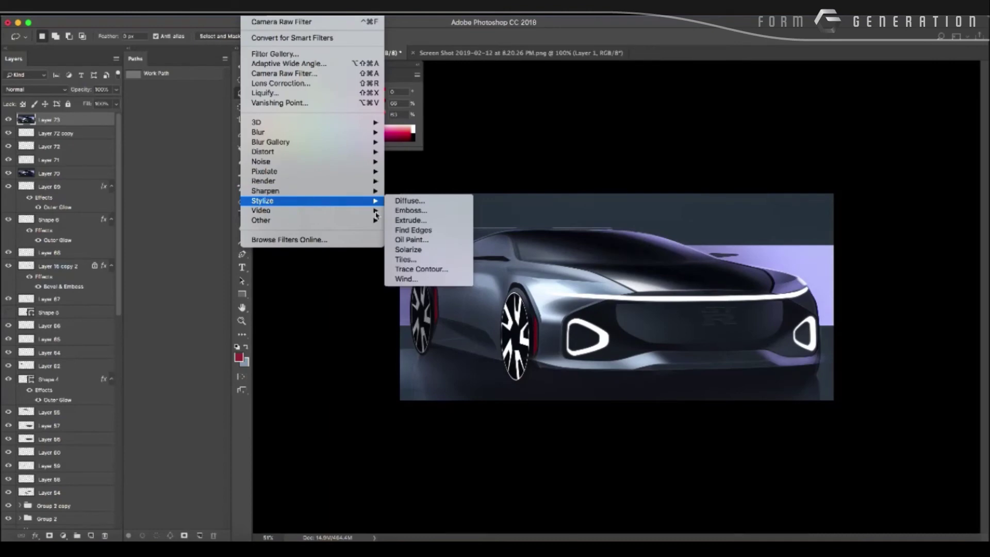
Apply Stylize > Find Edges, then Levels with midtones 0.88 and white point 221.
click(400, 230)
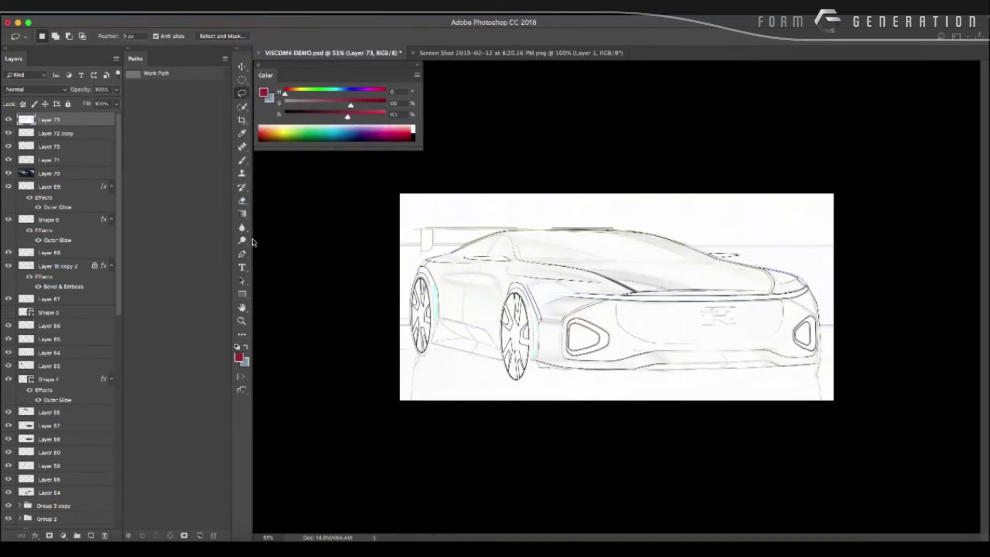
key(ctrl+l)
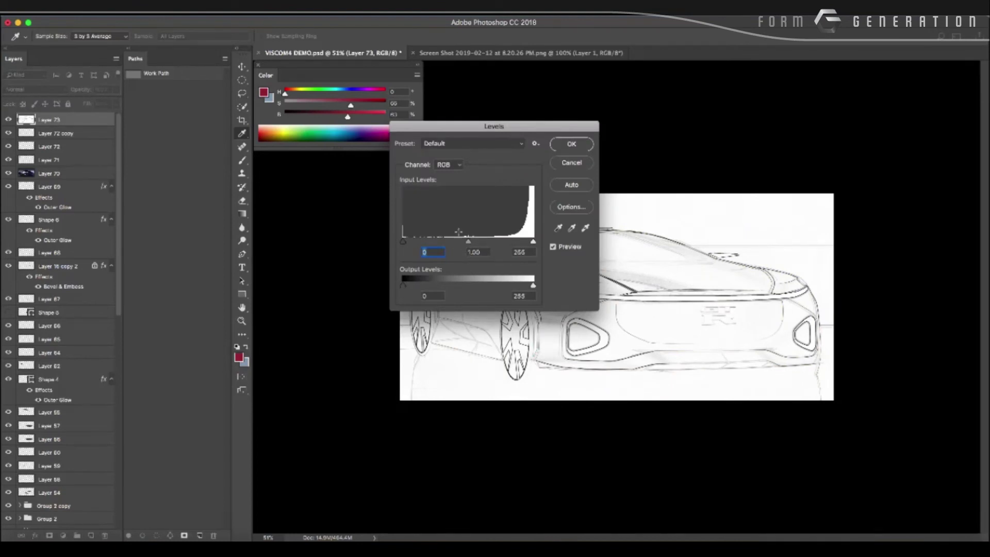
drag(469, 240, 472, 240)
drag(533, 241, 517, 242)
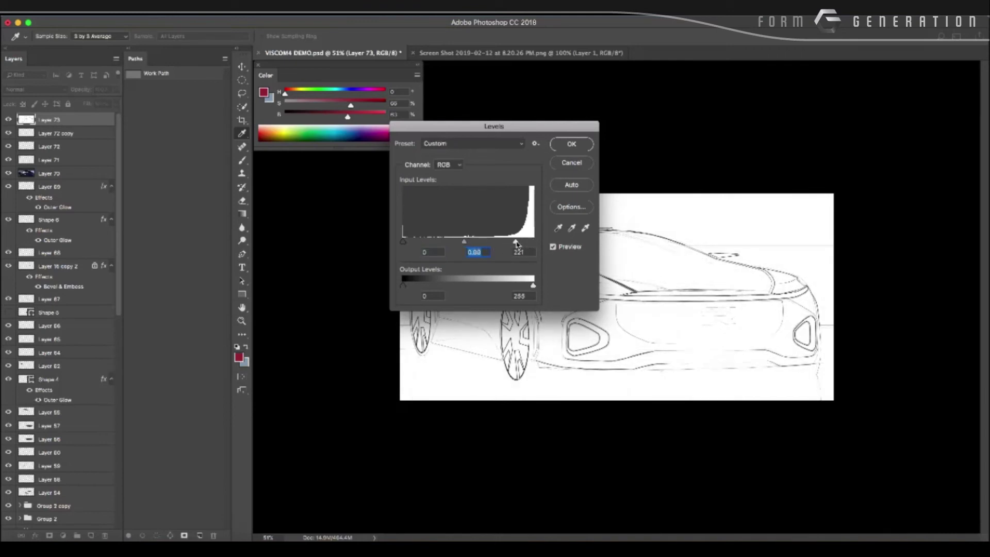
key(Return)
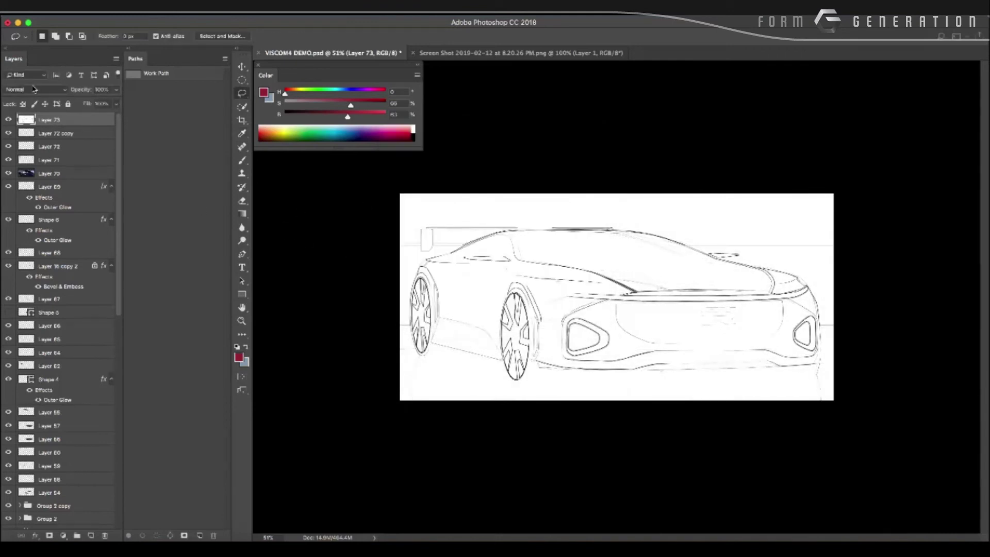
Set the line-art layer's blend mode to Multiply and toggle it to compare.
click(33, 88)
click(26, 124)
key(ctrl+0)
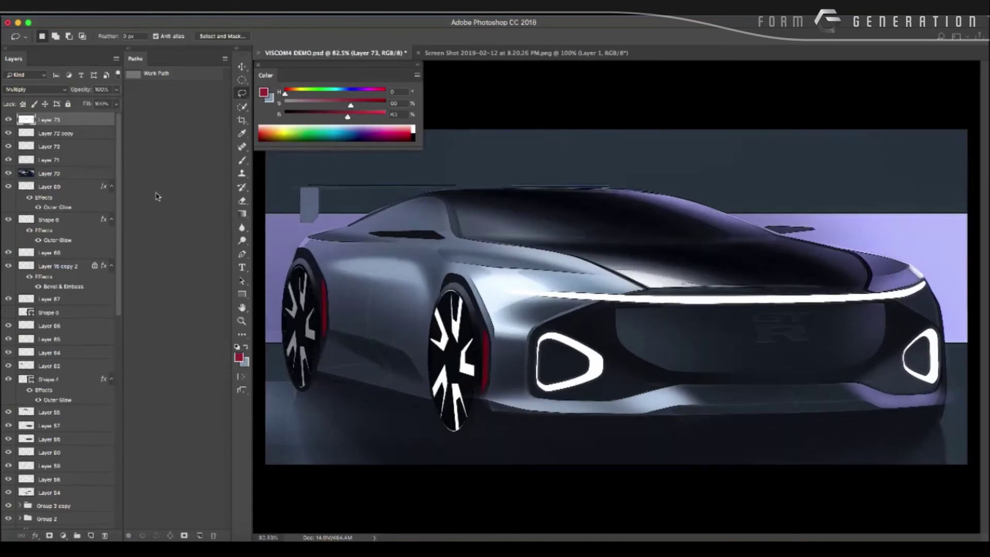
click(9, 120)
click(8, 120)
click(9, 120)
Erase outline strokes along the front wheel rim with a 100 px Eraser.
key(e)
right_click(452, 325)
double_click(489, 442)
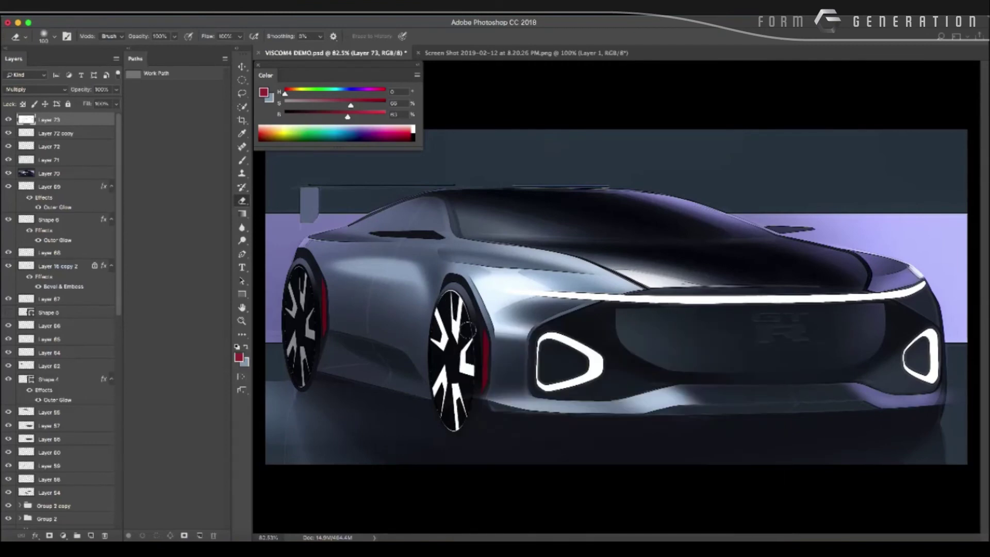
drag(437, 312, 446, 428)
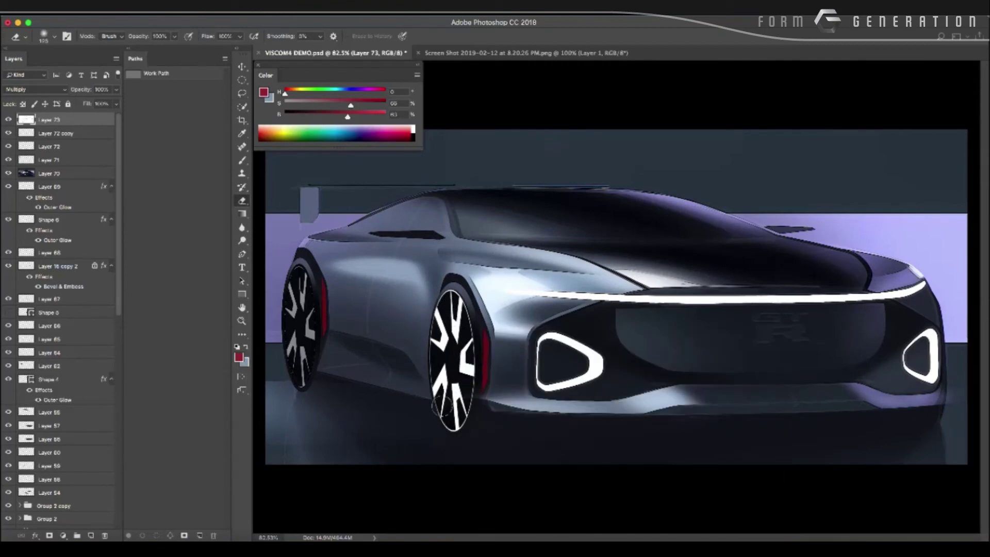
scroll(346, 393, down, 3)
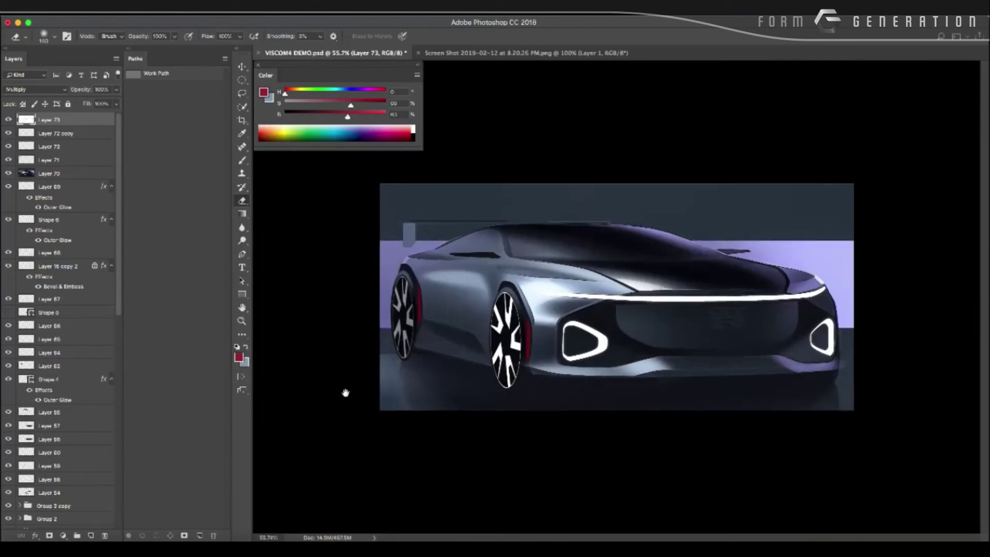
scroll(346, 392, up, 2)
scroll(392, 386, up, 1)
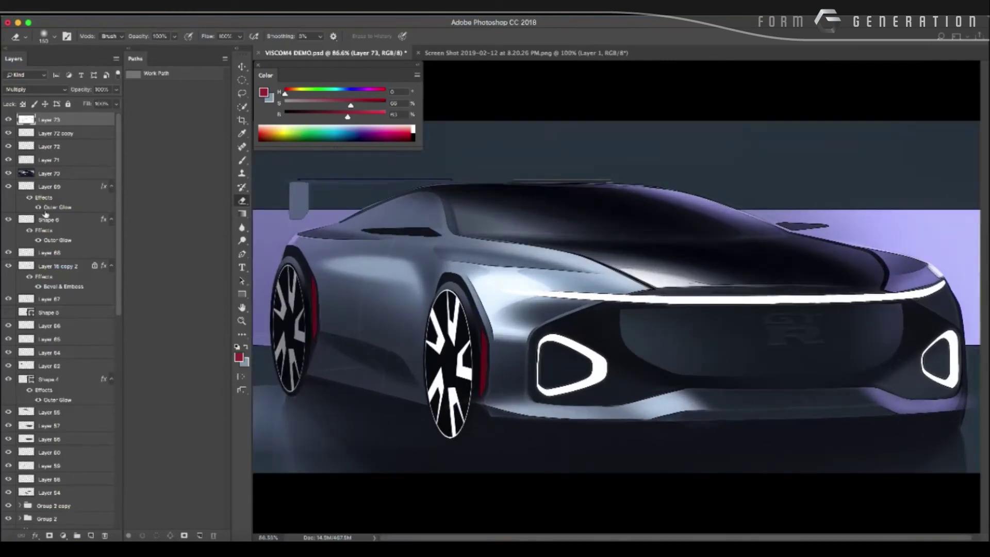
Shrink the eraser to 80 px and zoom out and back in on the car.
click(246, 24)
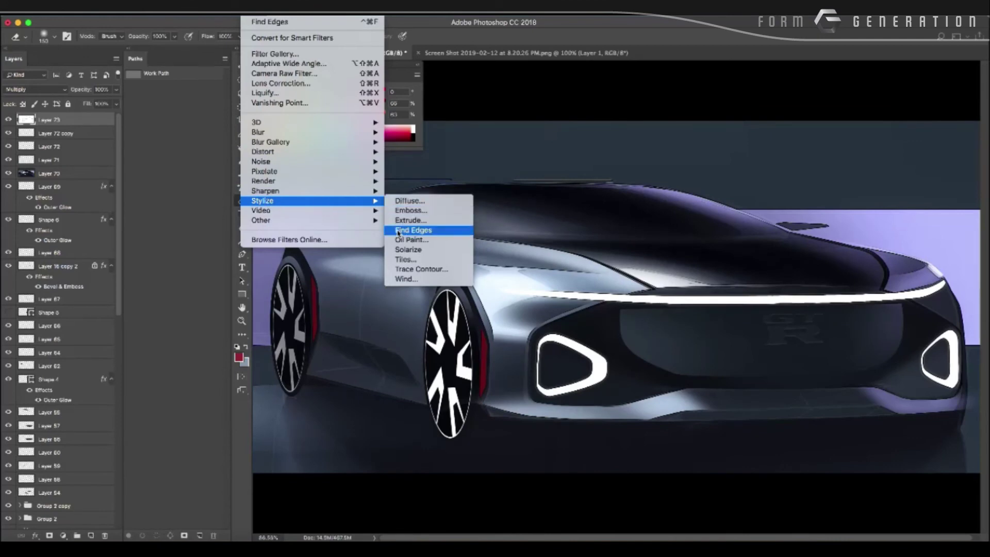
click(367, 368)
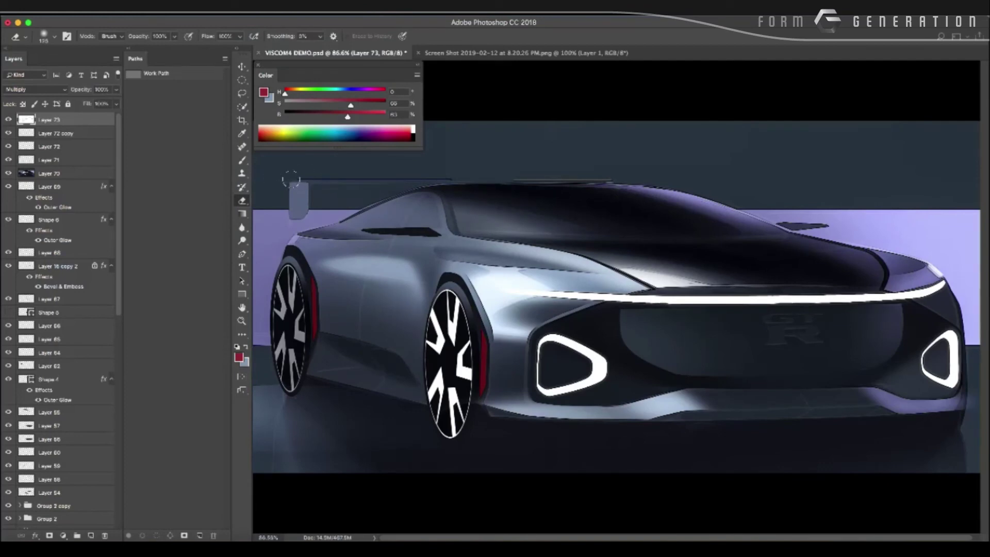
key(bracketleft)
key(bracketleft)
key(bracketleft)
key(ctrl+minus)
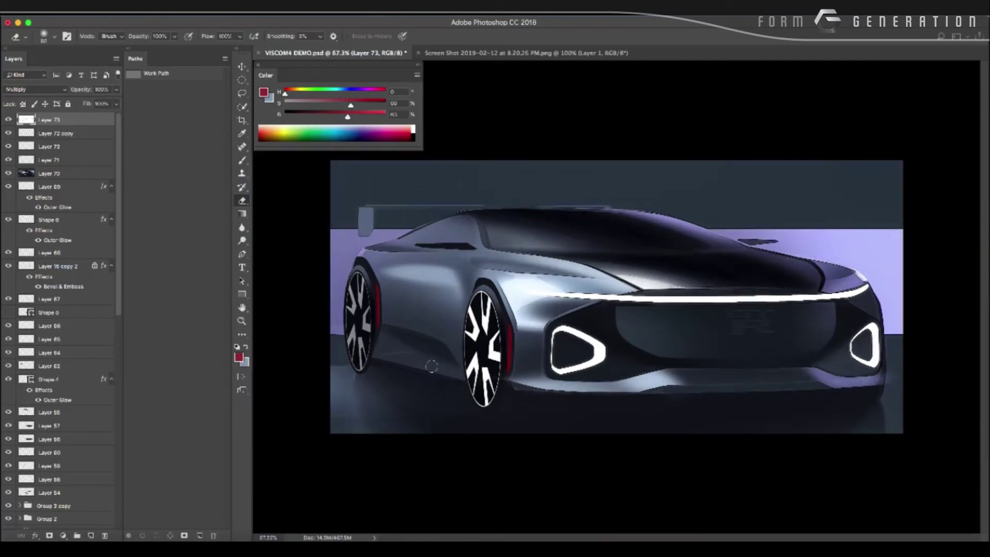
mouse_move(505, 427)
mouse_down()
mouse_move(418, 422)
mouse_move(451, 424)
mouse_up()
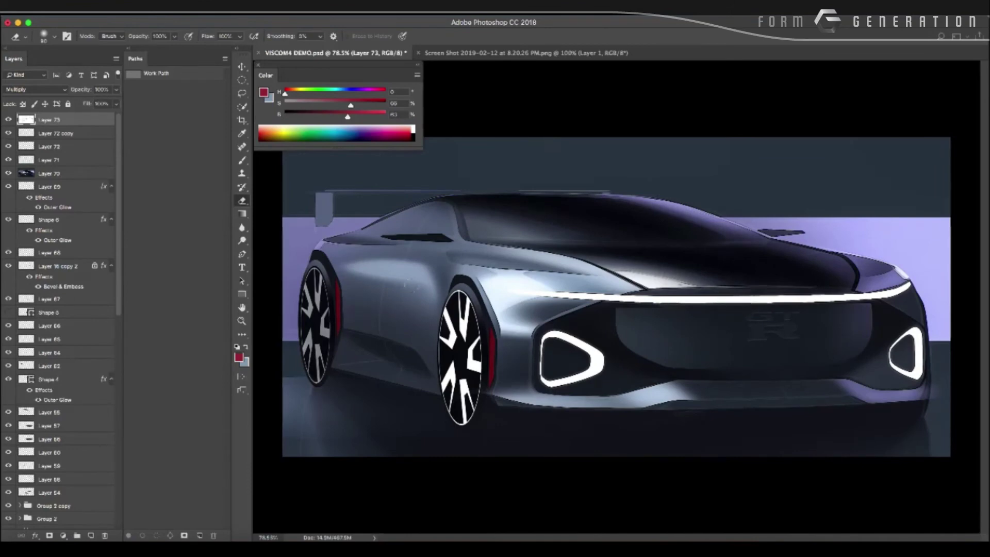
mouse_move(429, 323)
mouse_down()
mouse_move(417, 338)
mouse_move(428, 343)
mouse_move(420, 355)
mouse_move(468, 354)
mouse_up()
key(l)
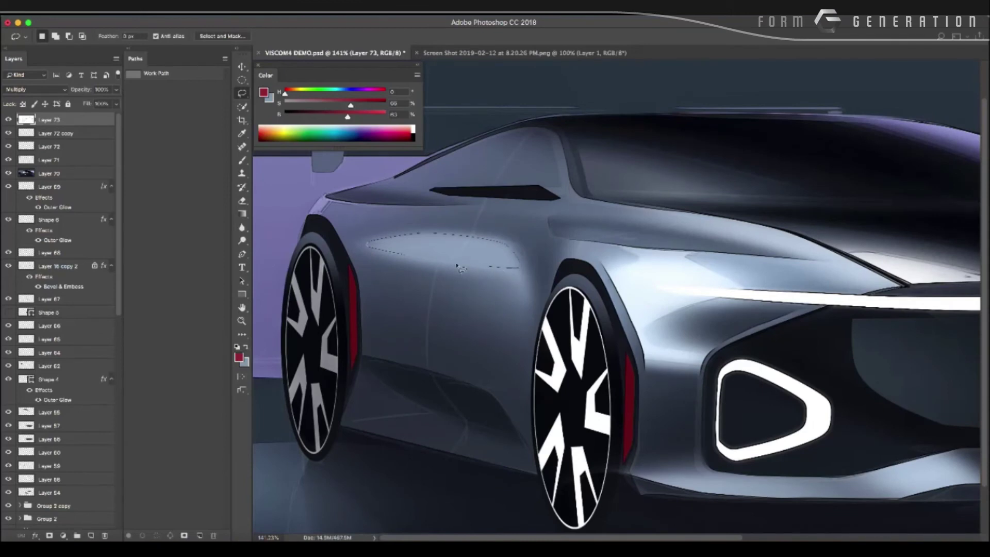
Fill a lassoed side-panel area with a light highlight on new Layer 74.
drag(458, 267, 455, 269)
key(ctrl+shift+alt+n)
key(alt+BackSpace)
key(ctrl+u)
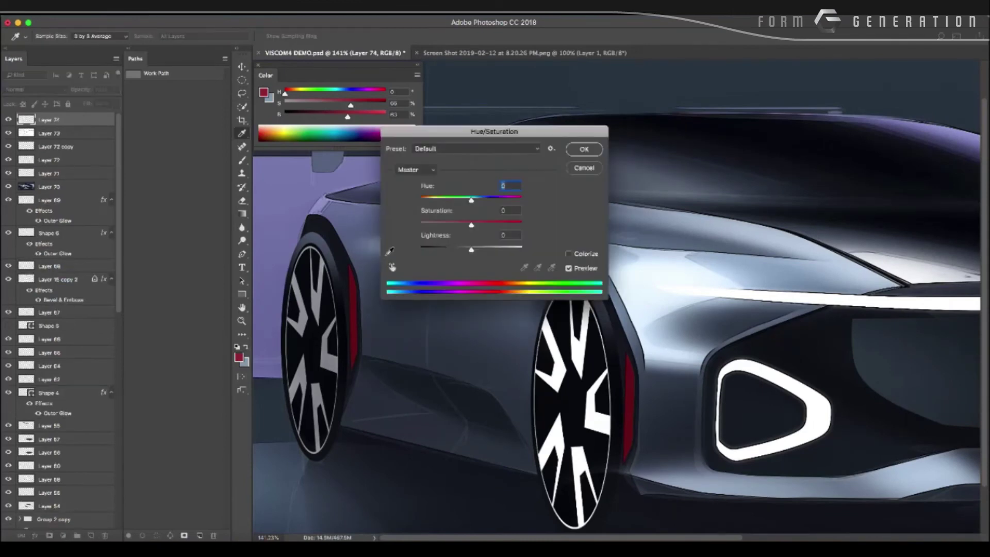
key(Return)
key(ctrl+d)
scroll(400, 331, down, 3)
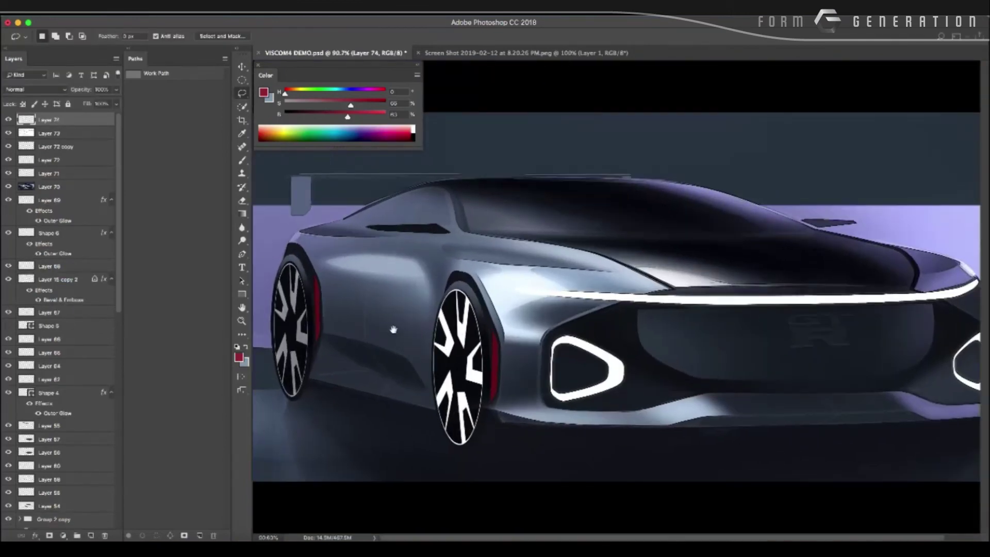
scroll(404, 332, up, 2)
scroll(404, 332, up, 1)
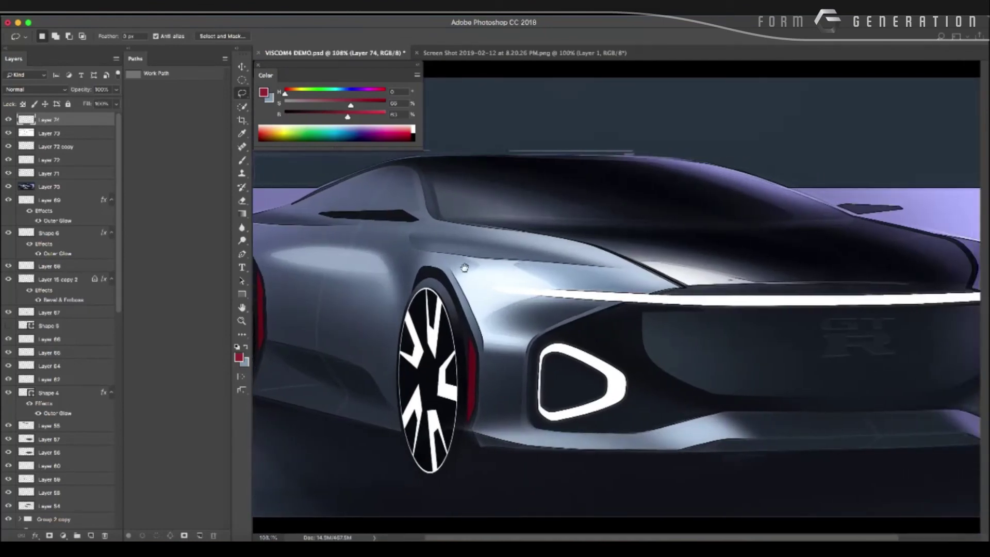
Sample pale lavender from the background wall with the Brush and add new Layer 75.
scroll(570, 251, right, 3)
scroll(561, 252, right, 3)
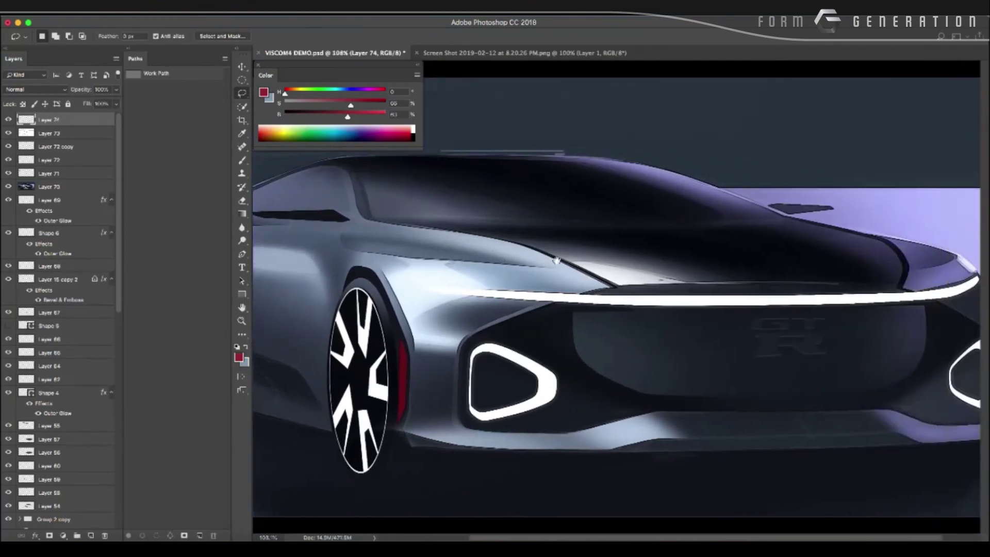
scroll(547, 254, right, 2)
scroll(536, 255, right, 3)
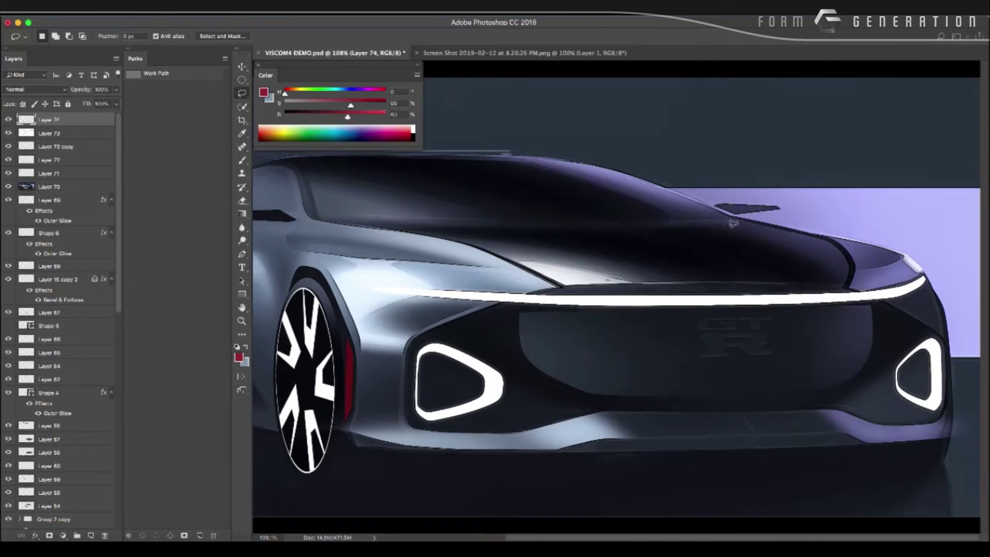
key(b)
alt+click(831, 245)
key(ctrl+shift+n)
On the new layer, paint a faint lavender highlight along the hood crease.
key(Return)
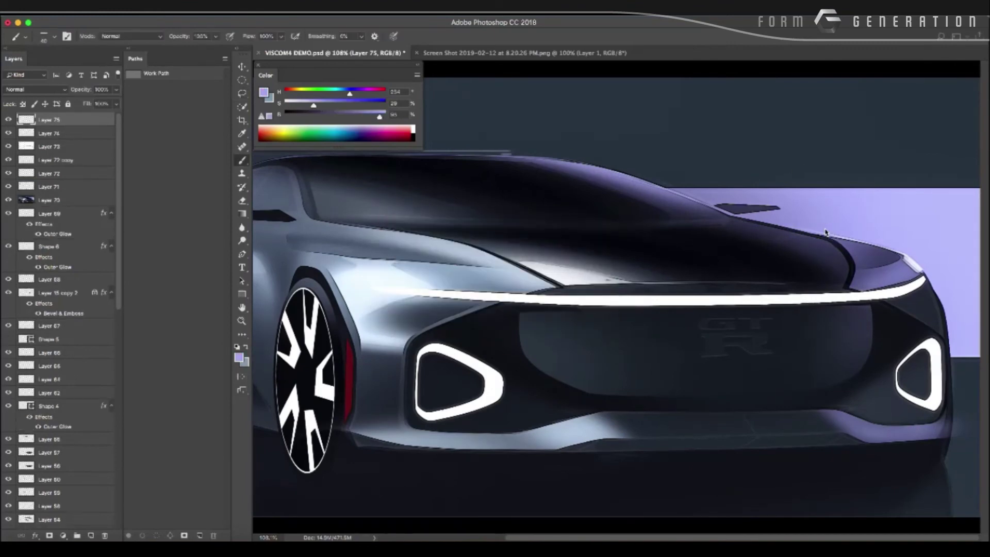
alt+click(786, 220)
drag(727, 218, 820, 239)
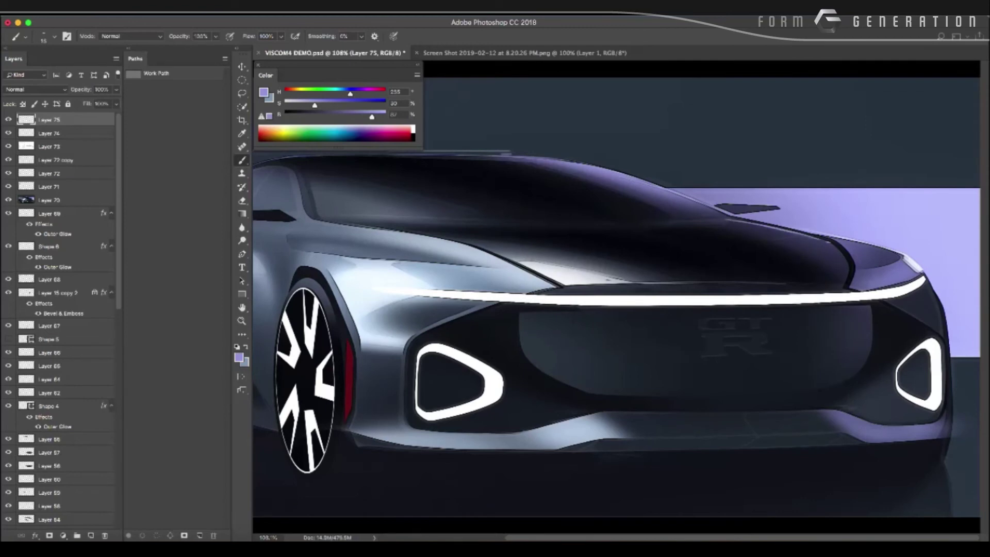
Tilt the canvas view, sample a purple-blue from the car, and add empty Layer 76.
key(e)
drag(735, 253, 663, 254)
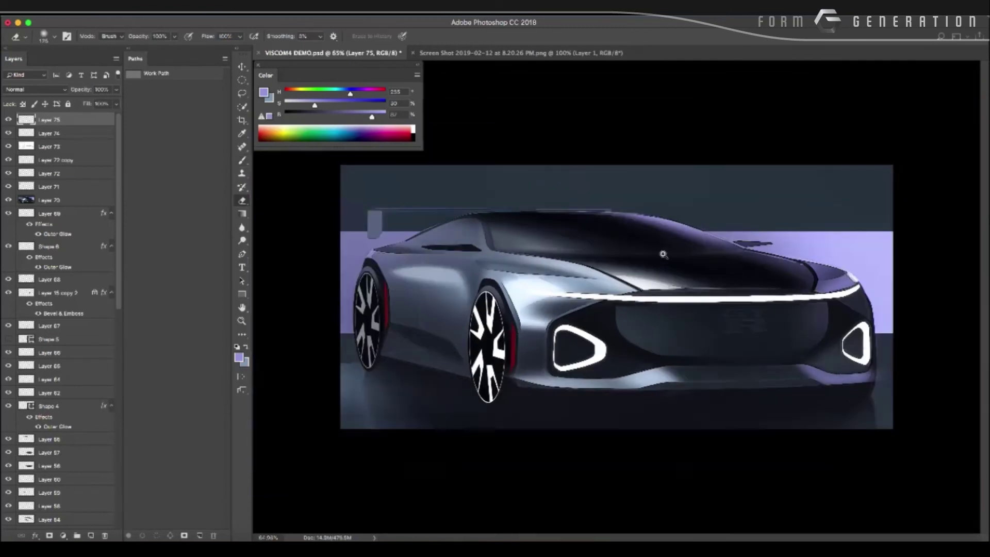
mouse_move(665, 303)
mouse_down()
mouse_move(686, 303)
mouse_move(630, 292)
mouse_up()
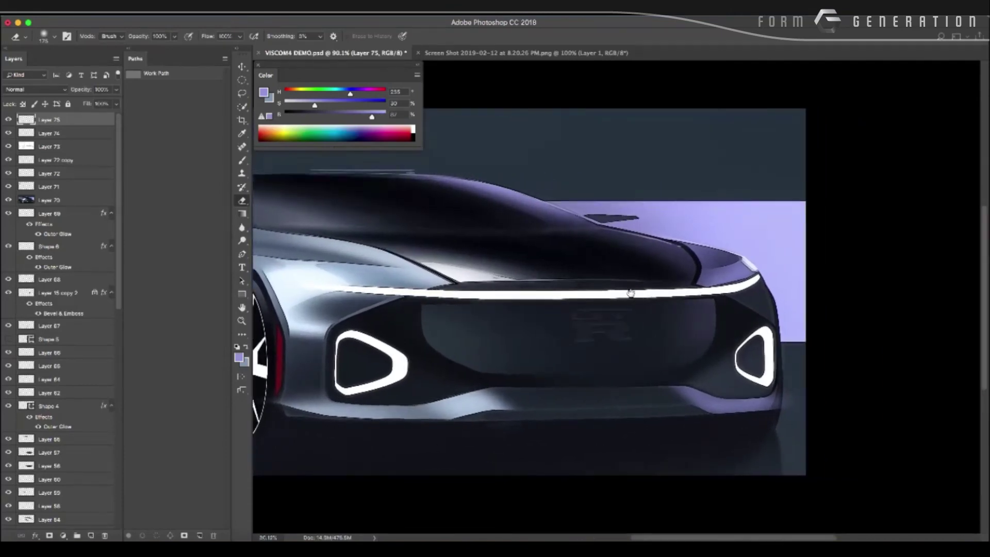
key(r)
drag(477, 338, 840, 210)
key(b)
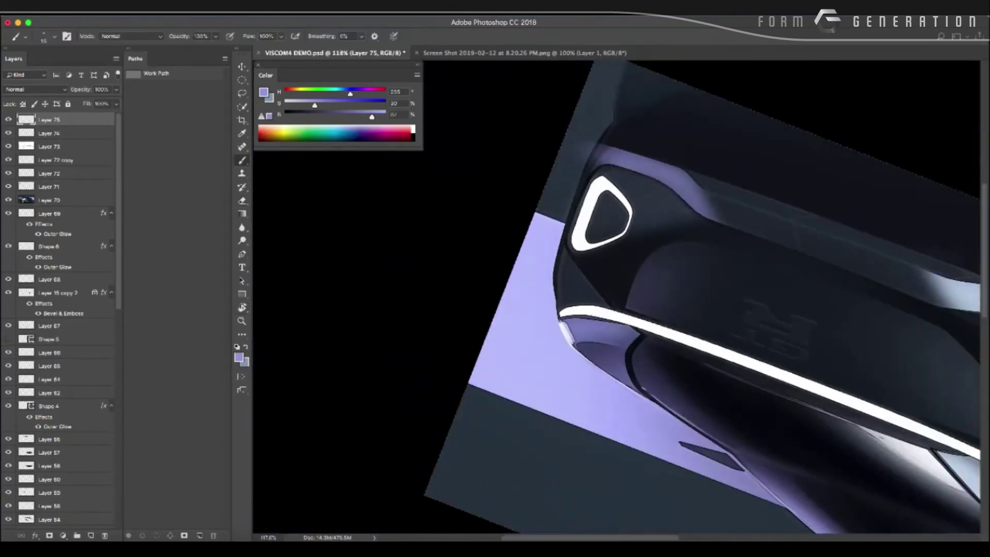
alt+click(594, 323)
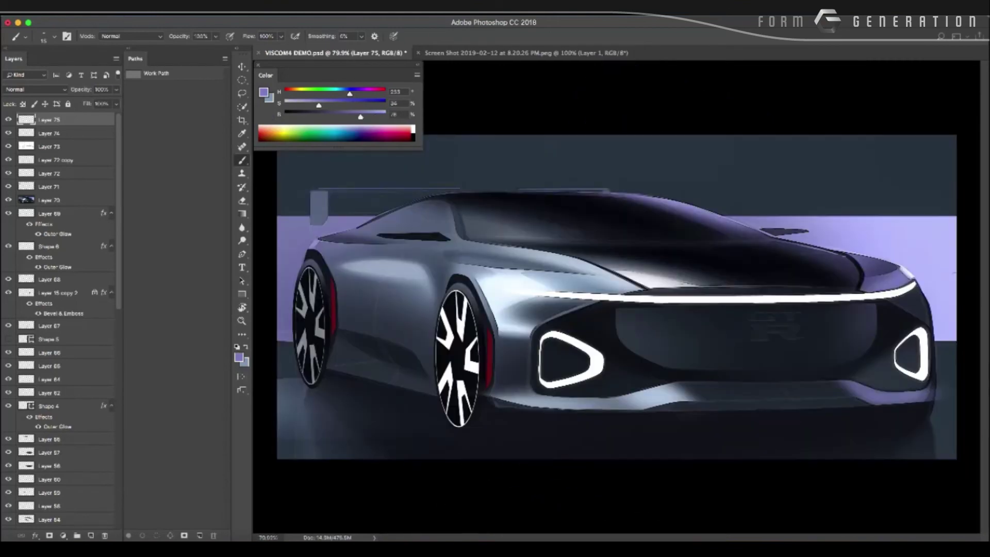
mouse_move(585, 320)
mouse_down()
mouse_move(517, 369)
mouse_move(460, 350)
mouse_move(517, 339)
mouse_up()
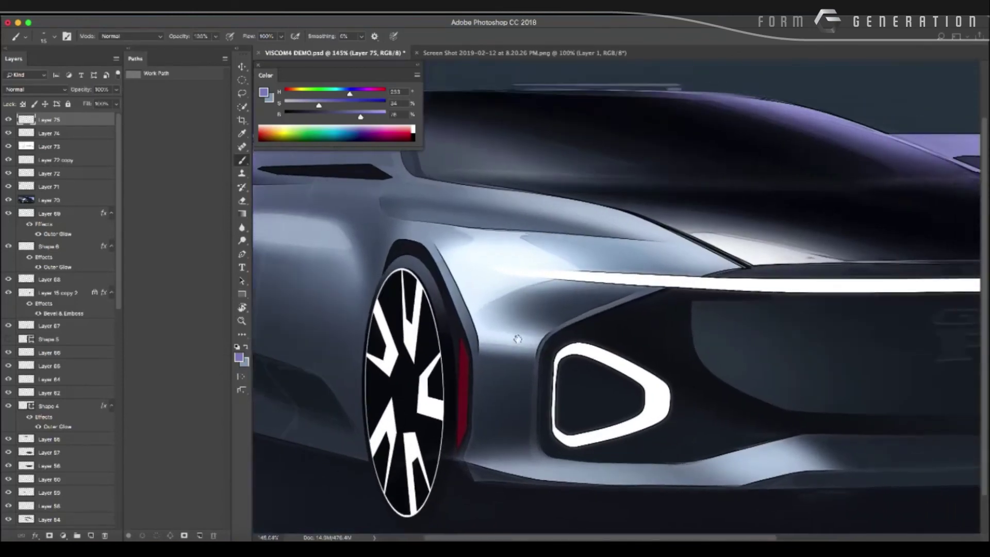
key(ctrl+shift+n)
key(Return)
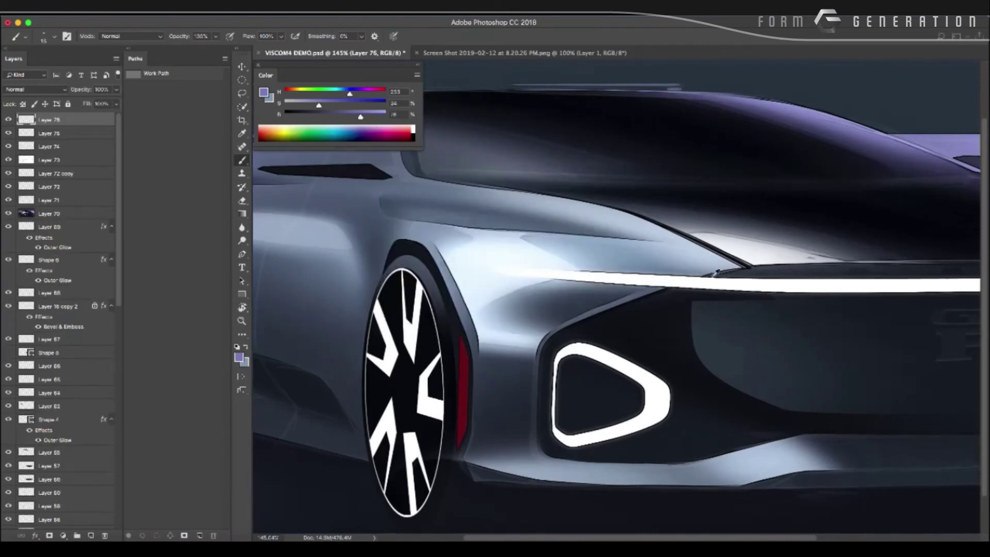
Draw thin dark lines along the top and bottom edges of the light bar's left end.
alt+click(716, 272)
drag(536, 266, 679, 274)
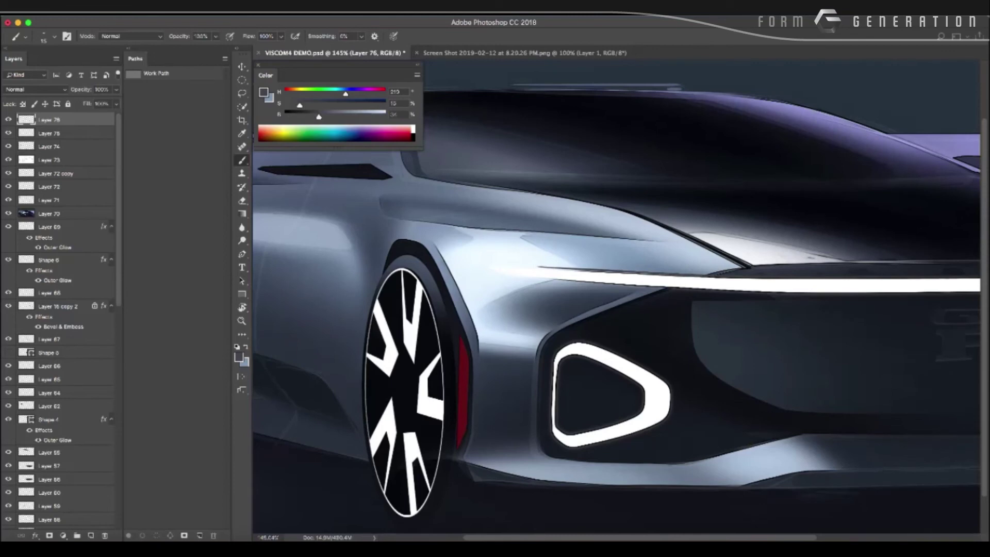
drag(520, 266, 586, 270)
drag(534, 277, 609, 282)
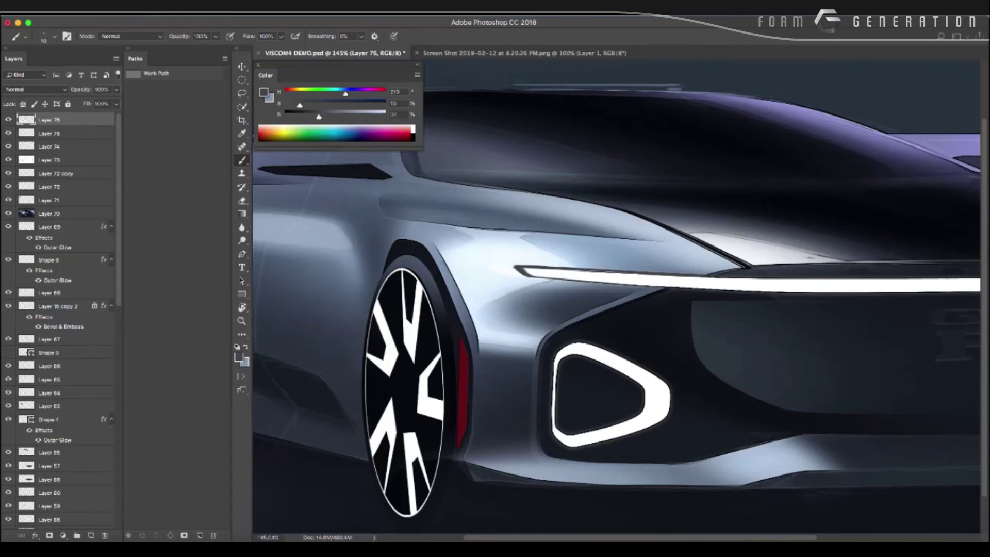
Fade the dark outline strokes by lowering Layer 76's opacity.
scroll(533, 278, down, 5)
scroll(534, 278, up, 1)
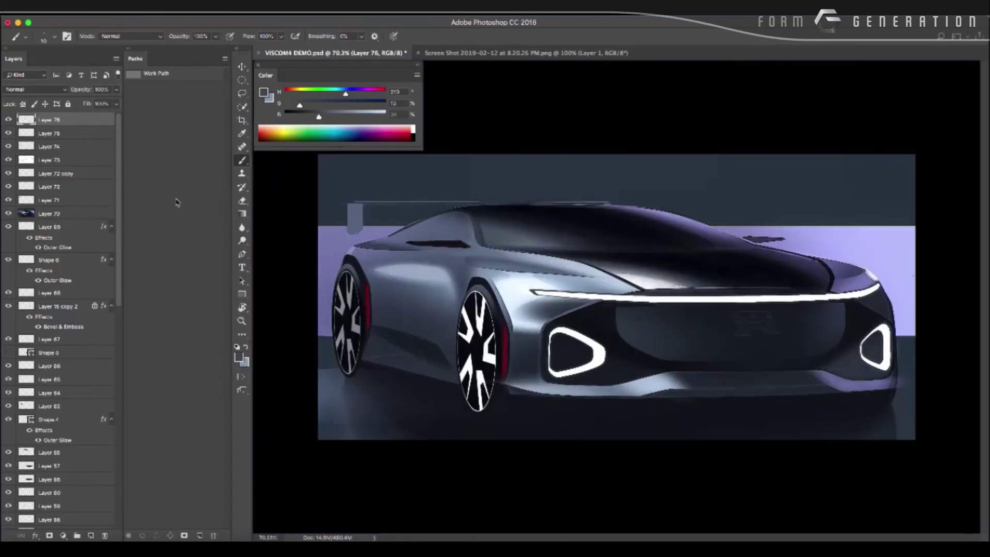
drag(84, 91, 75, 92)
scroll(380, 239, down, 2)
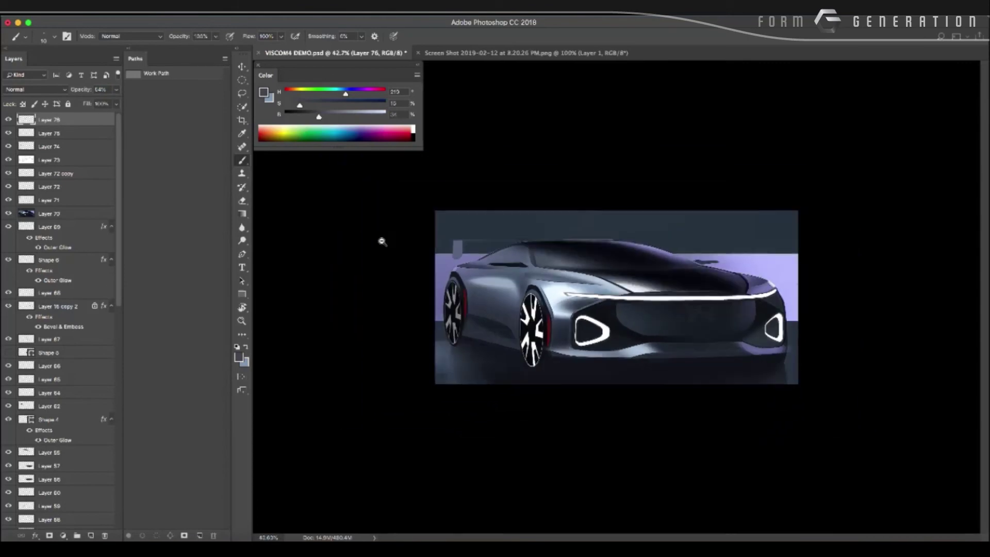
scroll(477, 308, up, 5)
Squash the light-bar stroke slightly from the top with Free Transform.
key(ctrl+t)
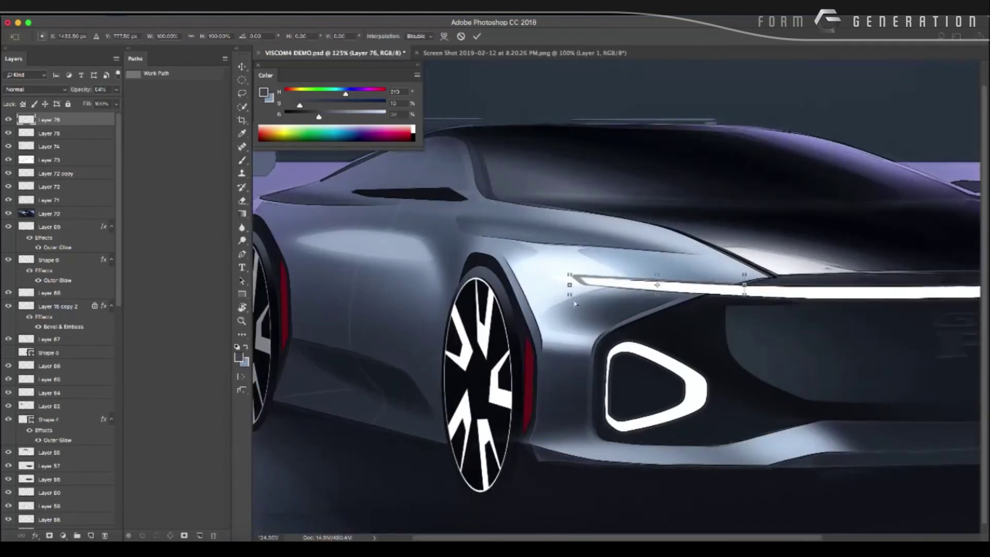
drag(656, 274, 655, 276)
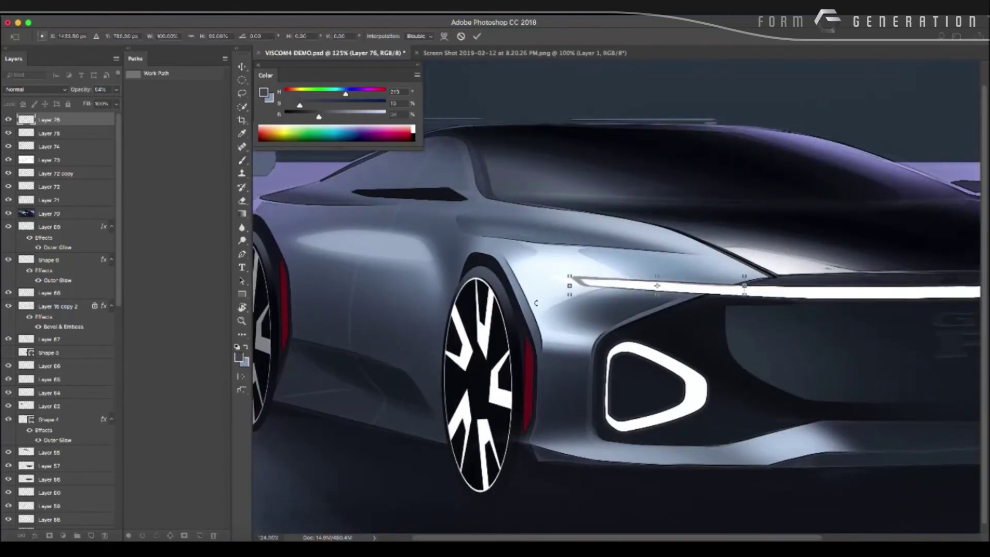
key(Return)
scroll(535, 303, down, 1)
scroll(535, 303, down, 1)
scroll(527, 303, up, 2)
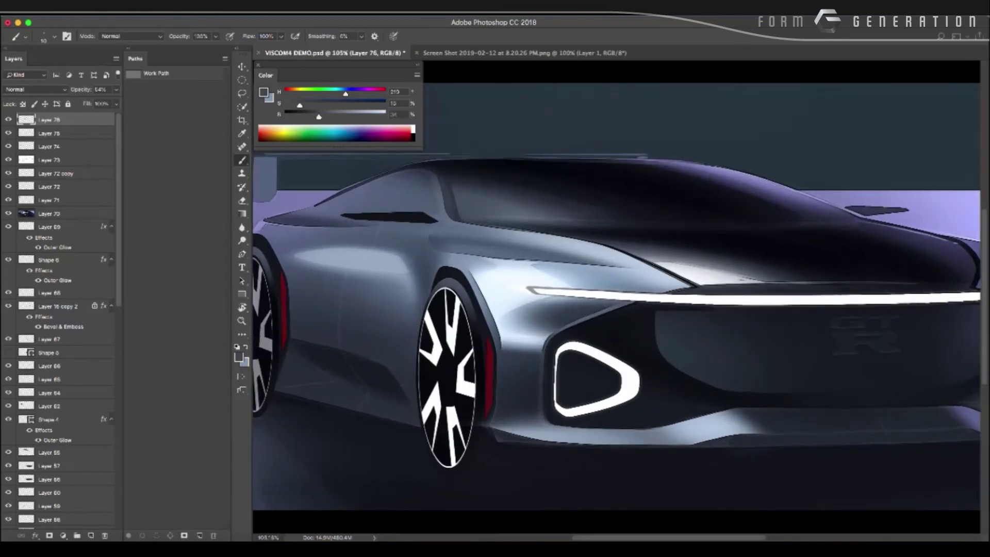
Start a polygonal lasso selection around the front wheel arch.
key(l)
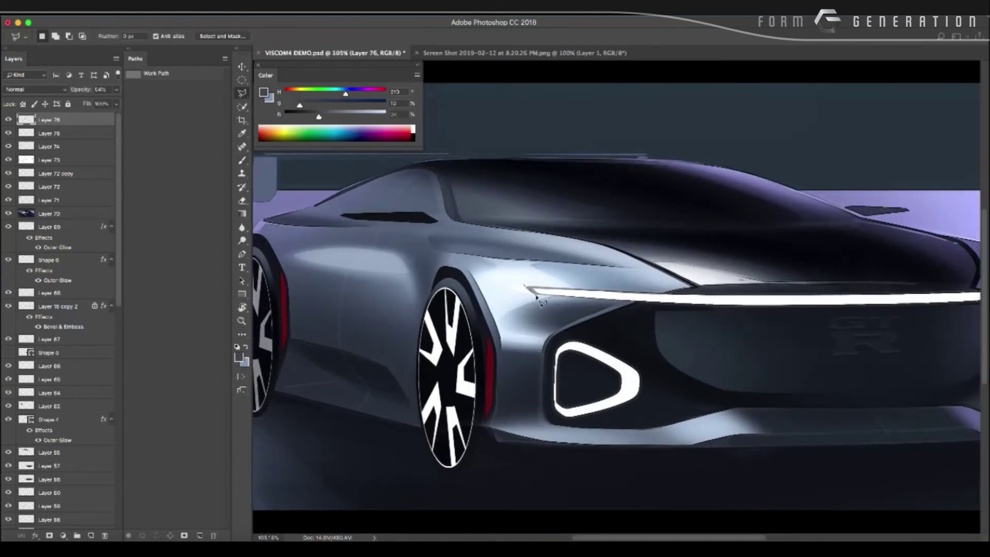
click(499, 285)
click(454, 277)
click(464, 327)
scroll(502, 366, down, 3)
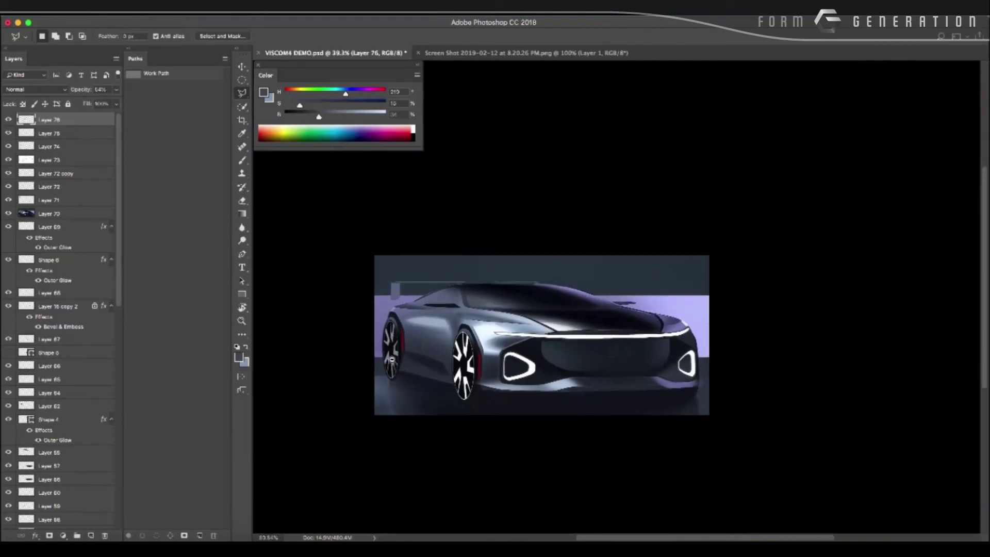
scroll(424, 352, up, 1)
scroll(443, 356, up, 1)
scroll(471, 359, up, 1)
scroll(471, 359, down, 1)
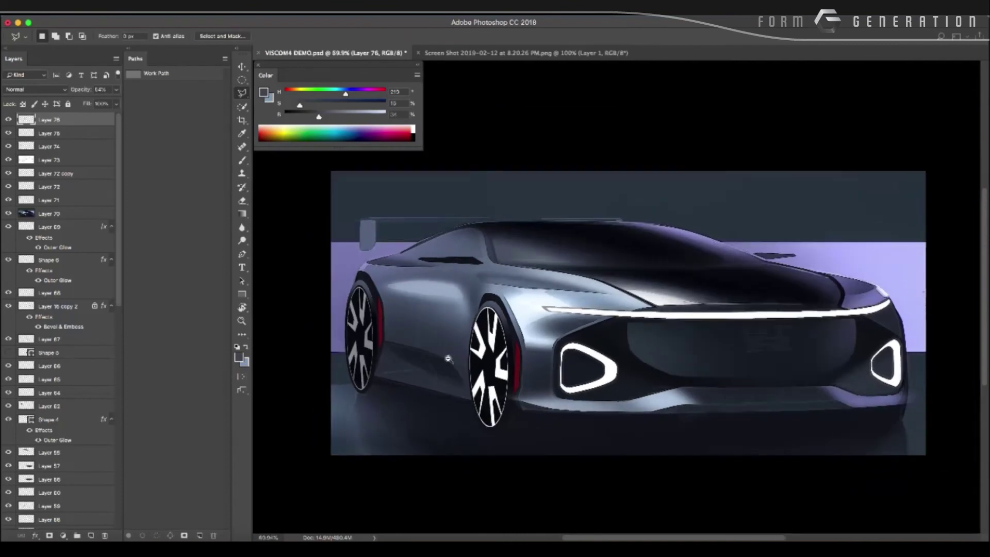
scroll(470, 360, down, 1)
scroll(471, 359, down, 1)
scroll(482, 364, up, 3)
scroll(482, 364, up, 2)
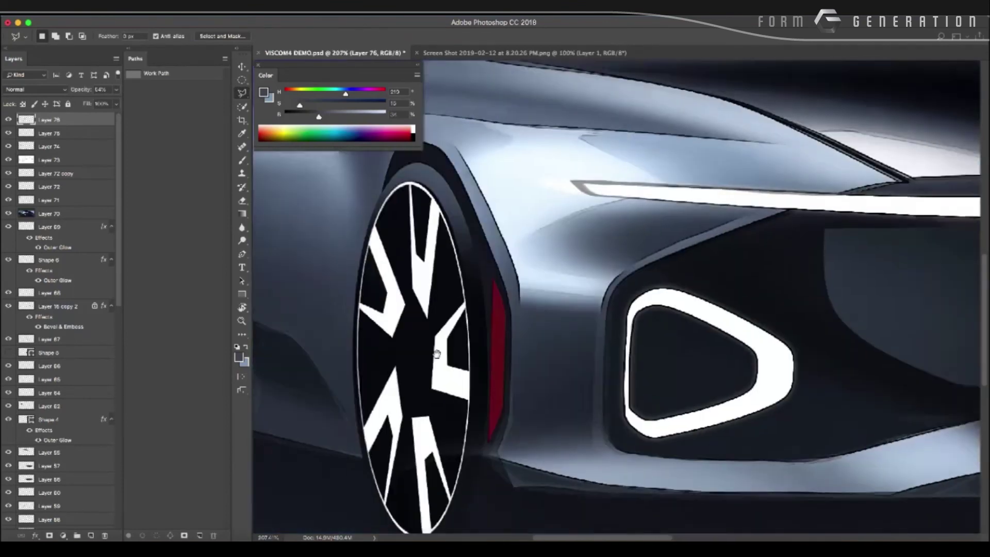
scroll(464, 358, up, 2)
Zoom around the front wheel and add a new empty layer, Layer 77.
key(b)
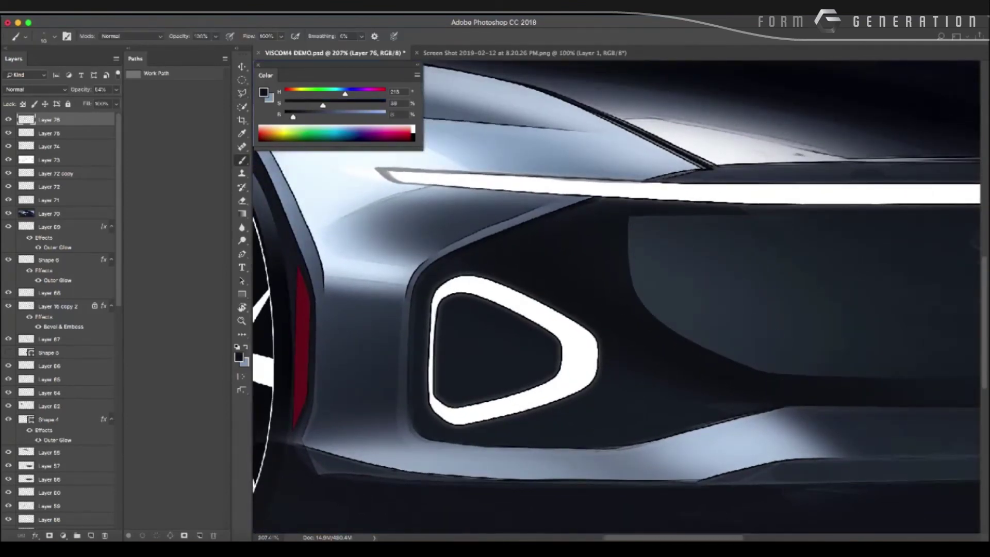
scroll(608, 351, down, 2)
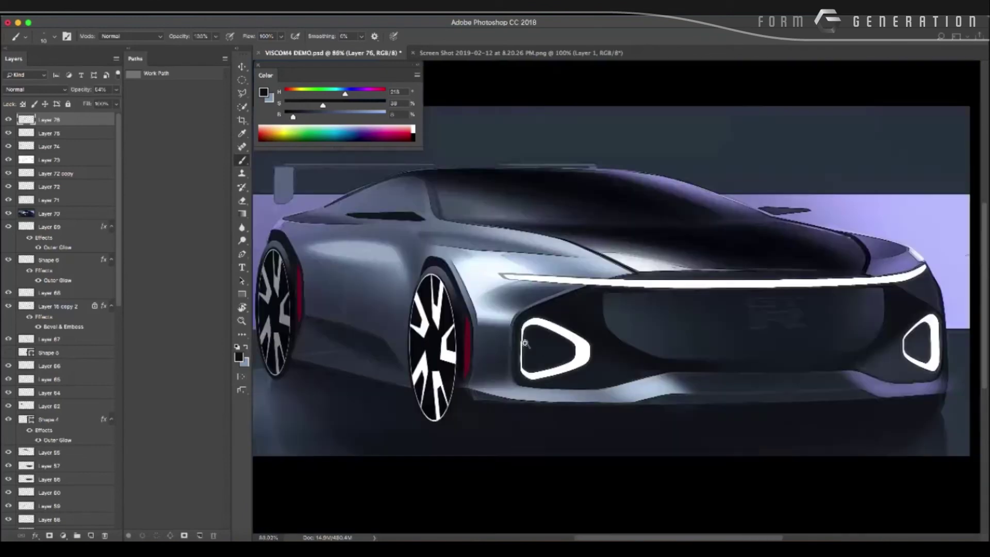
scroll(567, 355, down, 2)
scroll(546, 352, down, 1)
scroll(546, 353, up, 1)
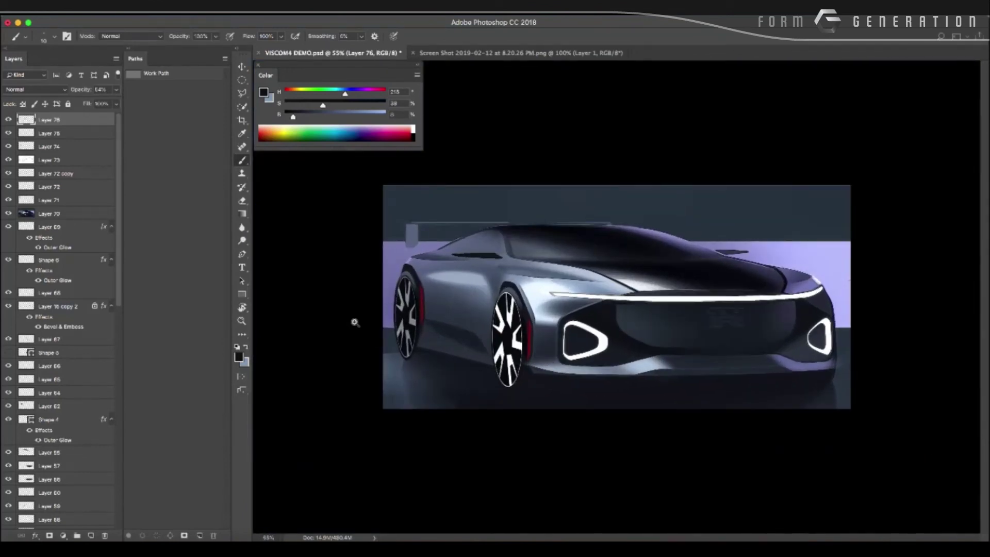
scroll(441, 331, up, 2)
scroll(464, 361, up, 1)
key(l)
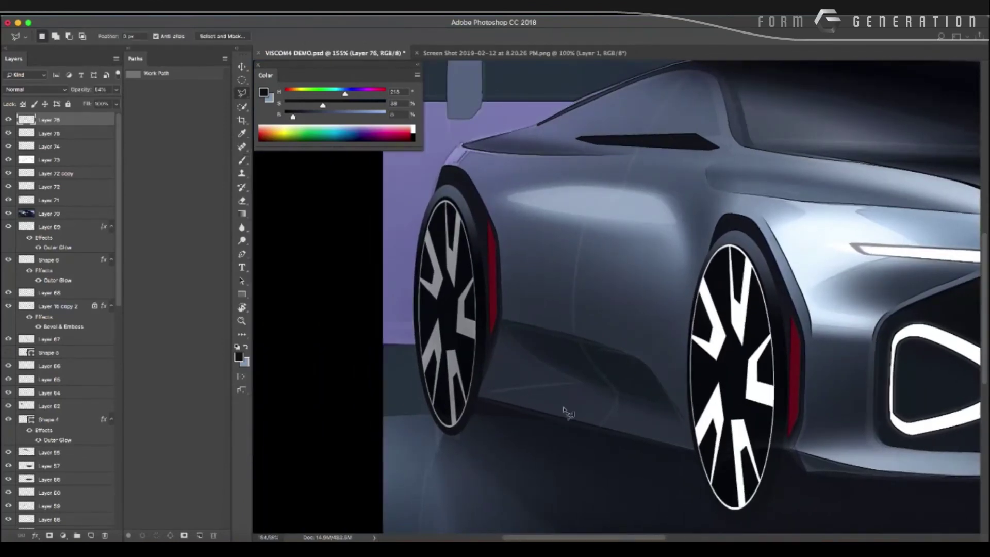
key(ctrl+shift+n)
key(Return)
Paint a bright light blue-grey highlight along the lower side sill.
key(b)
alt+click(550, 308)
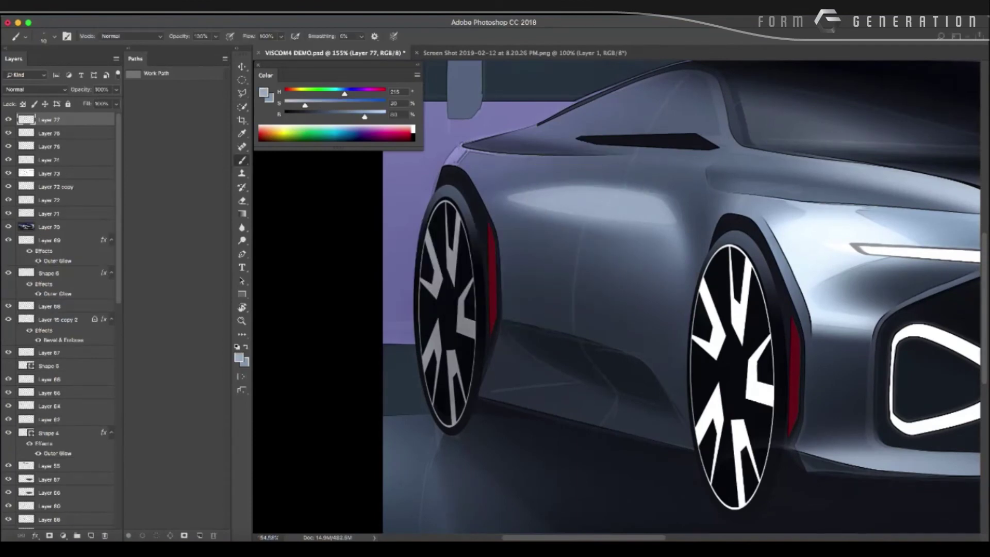
right_click(519, 320)
key(Escape)
mouse_move(479, 398)
mouse_down()
mouse_move(644, 432)
mouse_move(532, 425)
mouse_move(609, 412)
mouse_move(439, 408)
mouse_move(661, 427)
mouse_up()
Erase parts of the sill highlight to soften it and fade it near the rear wheel.
key(e)
right_click(531, 327)
key(Escape)
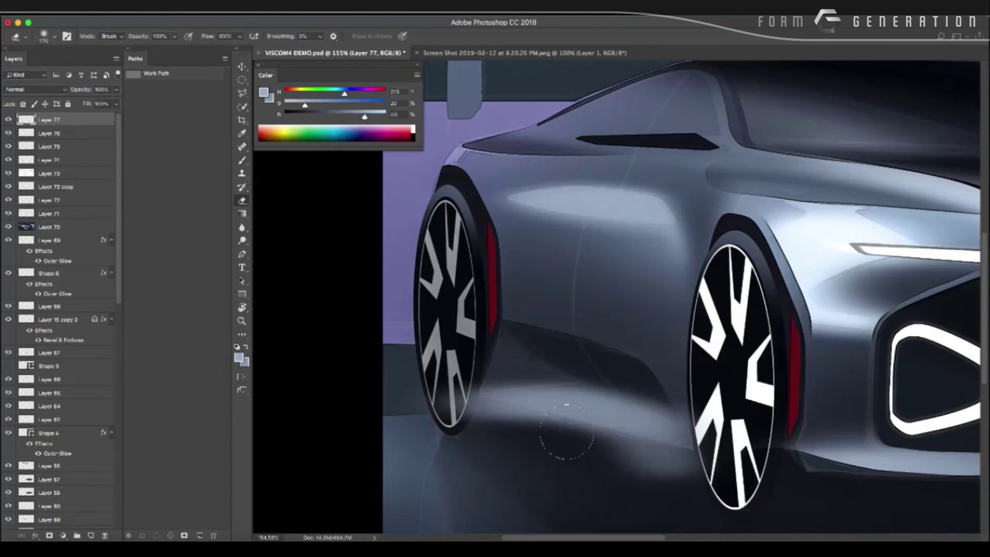
mouse_move(603, 388)
mouse_down()
mouse_move(685, 407)
mouse_move(701, 454)
mouse_up()
key([)
drag(681, 415, 699, 464)
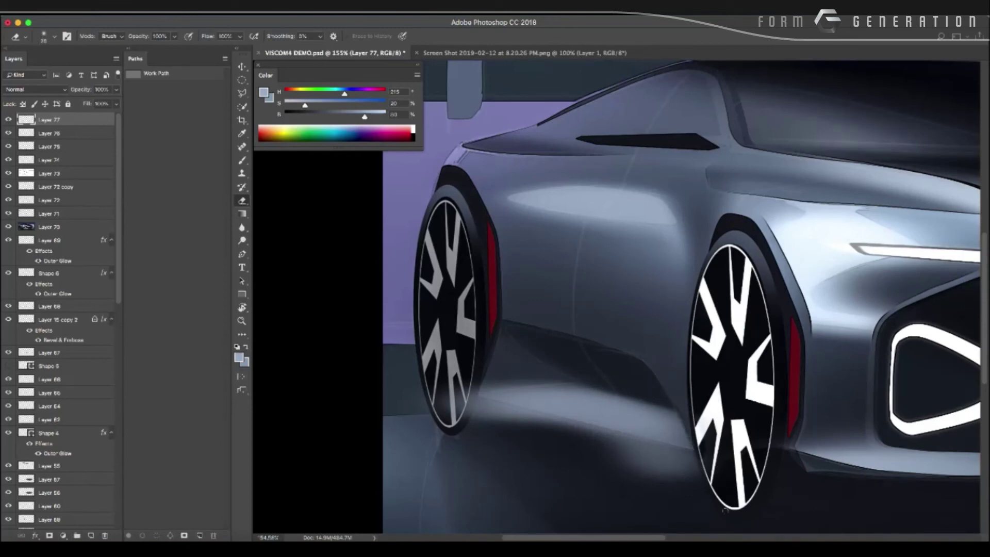
Select the strip along the car's underside, clear it, and deselect.
key(l)
click(470, 391)
click(727, 452)
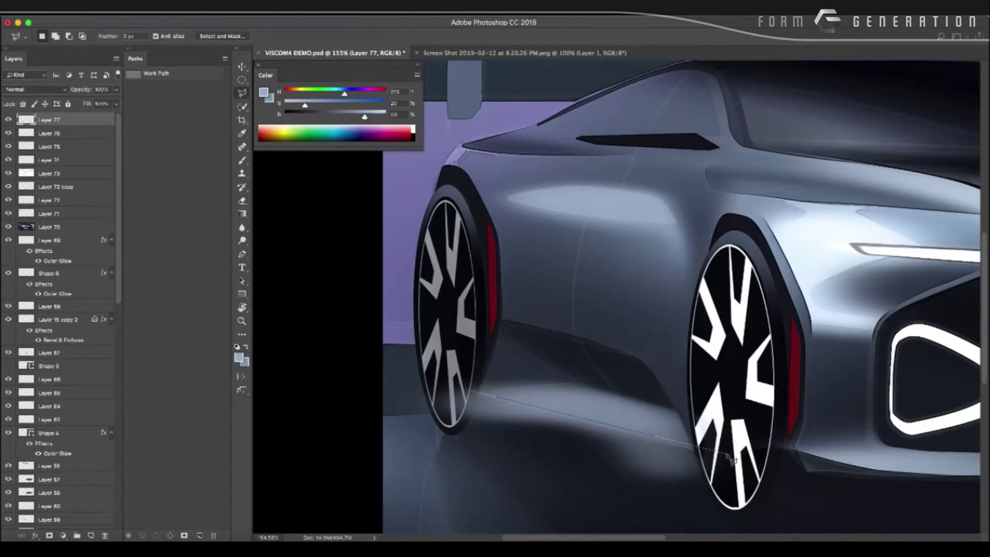
click(743, 484)
click(645, 494)
click(451, 434)
click(405, 377)
key(Return)
key(Return)
key(Return)
key(Delete)
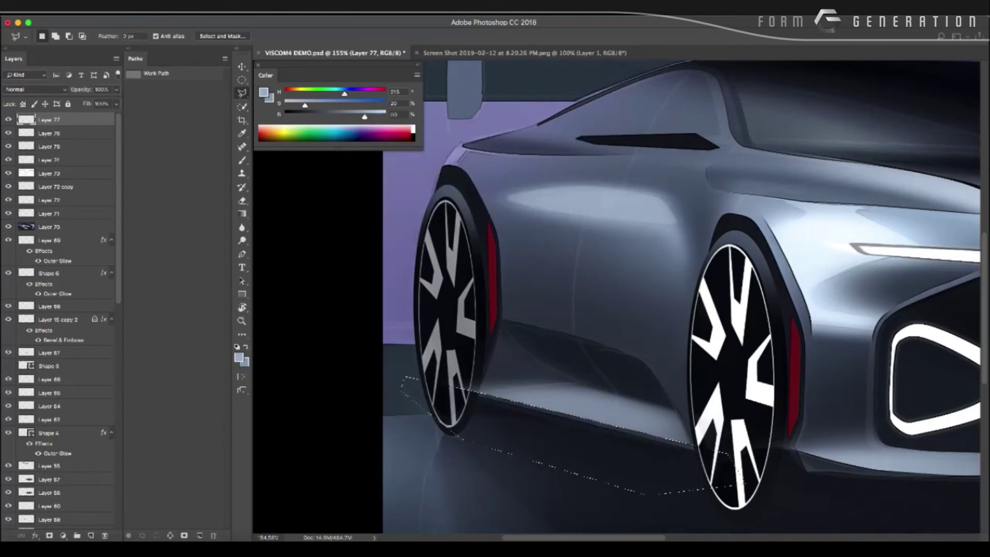
key(ctrl+d)
Zoom out to the whole car, briefly tilt the view, and set it upright again.
key(ctrl+0)
key(r)
drag(773, 207, 804, 242)
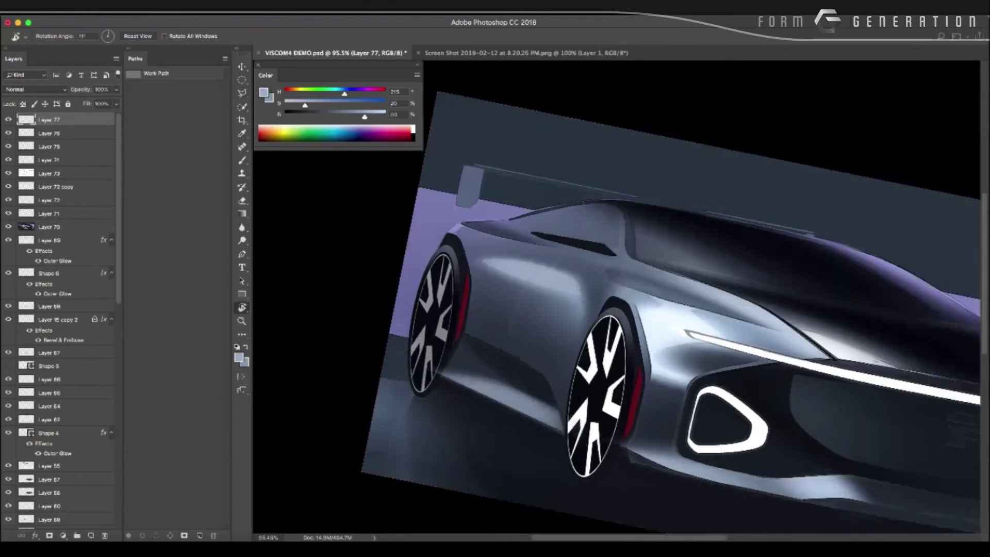
key(Escape)
scroll(616, 297, down, 2)
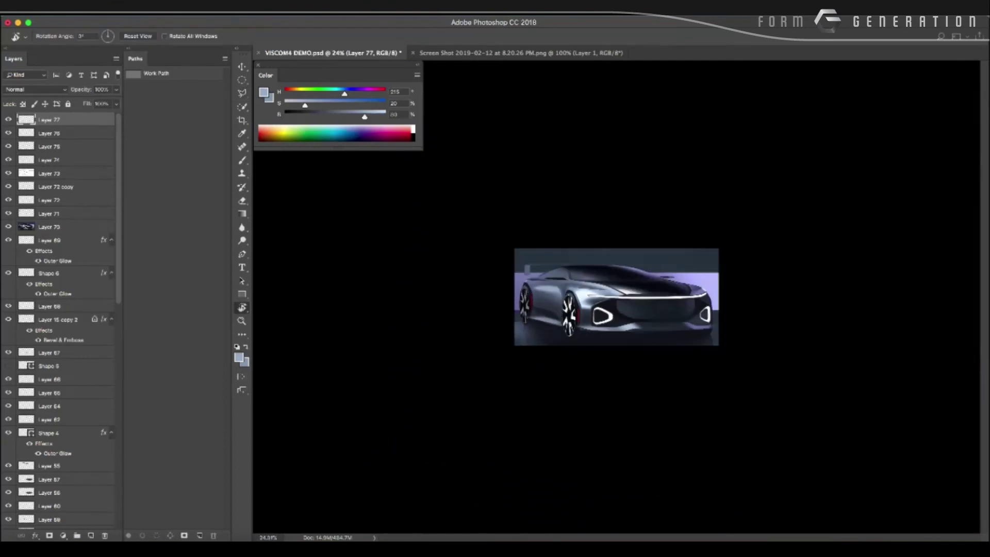
scroll(616, 297, up, 1)
scroll(616, 297, up, 1)
scroll(616, 297, down, 1)
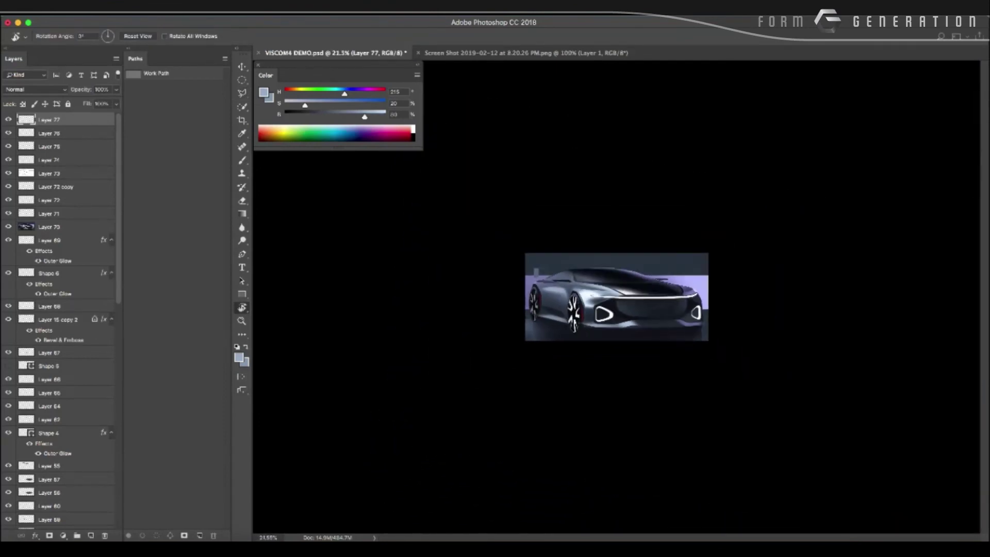
scroll(616, 297, up, 1)
scroll(616, 297, up, 1)
scroll(616, 297, up, 1)
scroll(616, 297, up, 2)
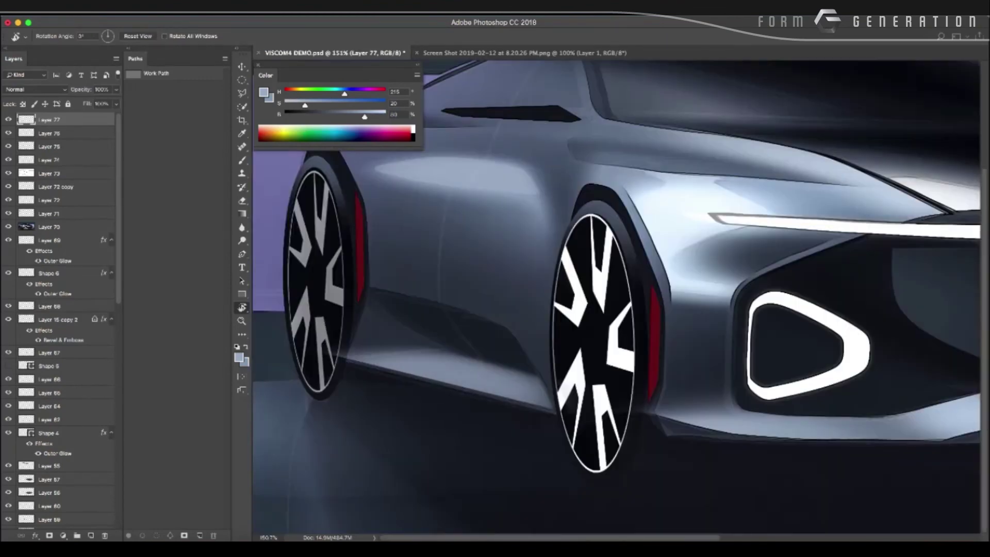
key(l)
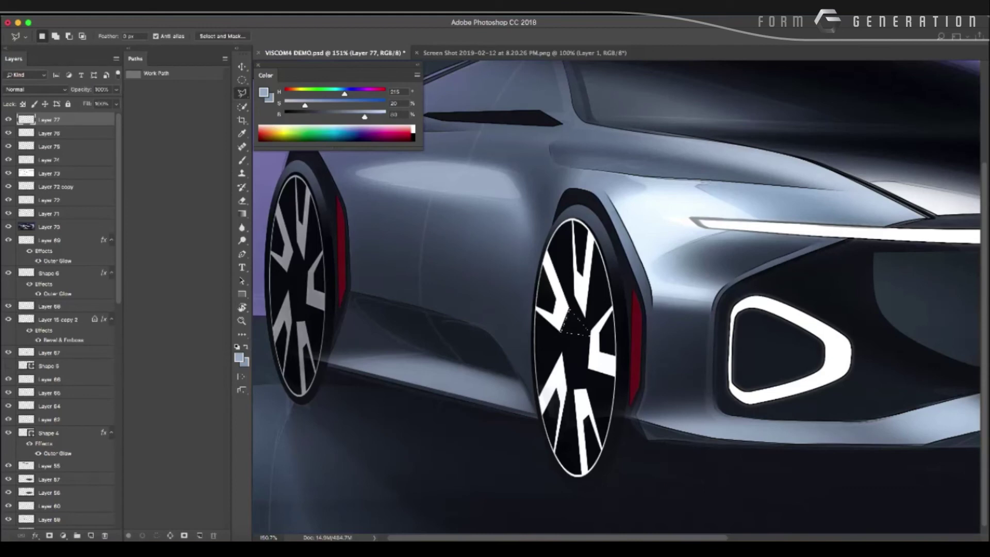
Paint the selected hub triangle with a grey sampled from the car body.
key(b)
alt+click(548, 177)
drag(567, 317, 577, 330)
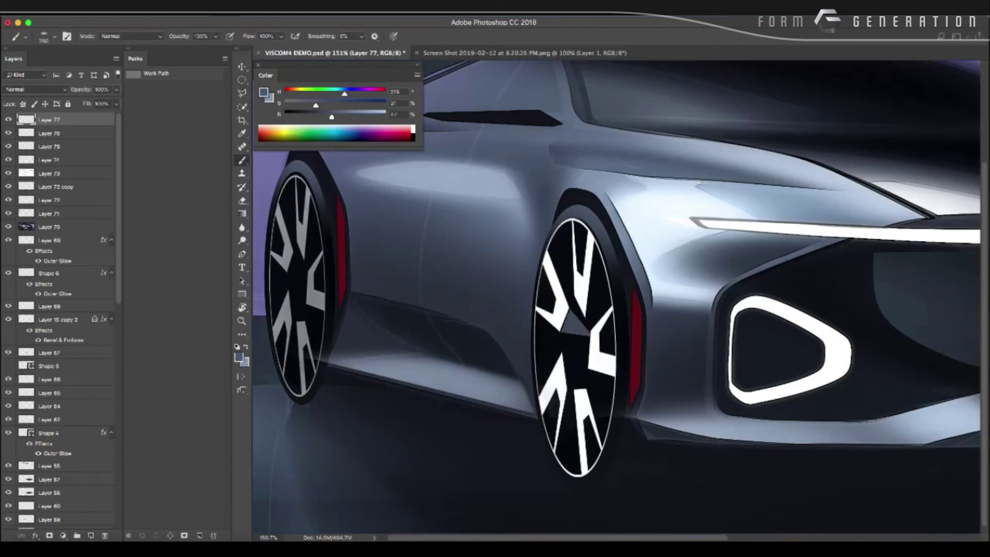
Extend the selection further around the front wheel hub.
key(l)
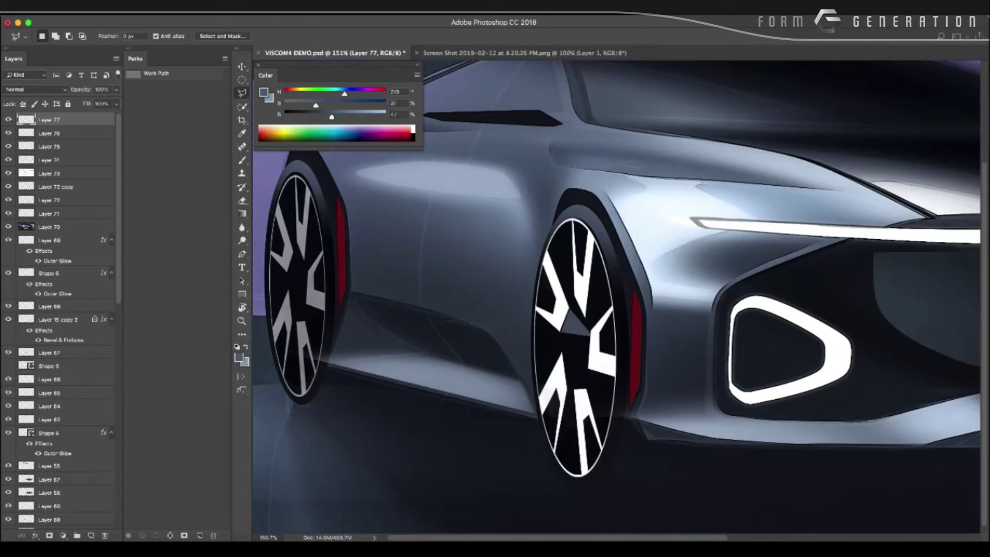
key(shift)
click(583, 384)
click(594, 243)
Set up the eraser brush through its size and preset options.
key(b)
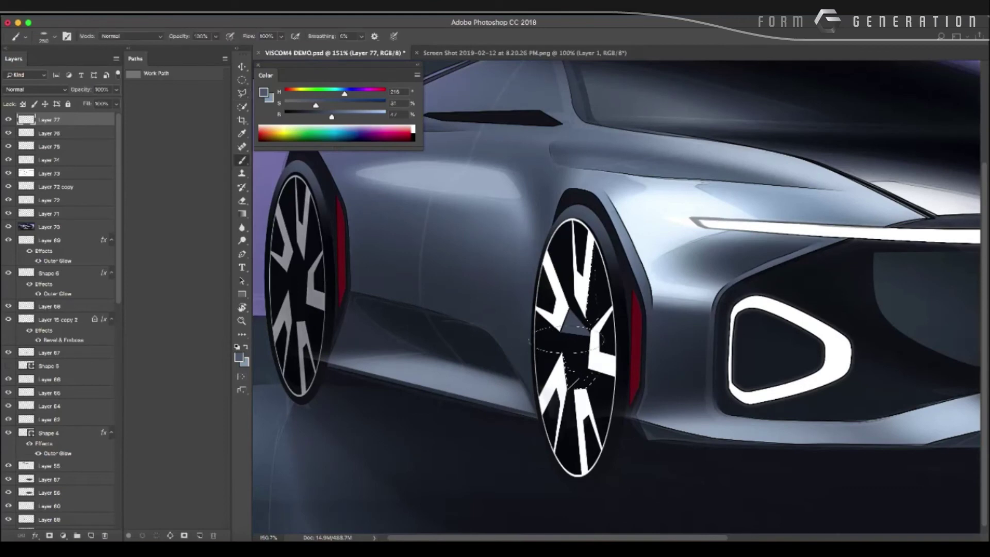
scroll(602, 500, down, 1)
scroll(470, 329, down, 2)
key(e)
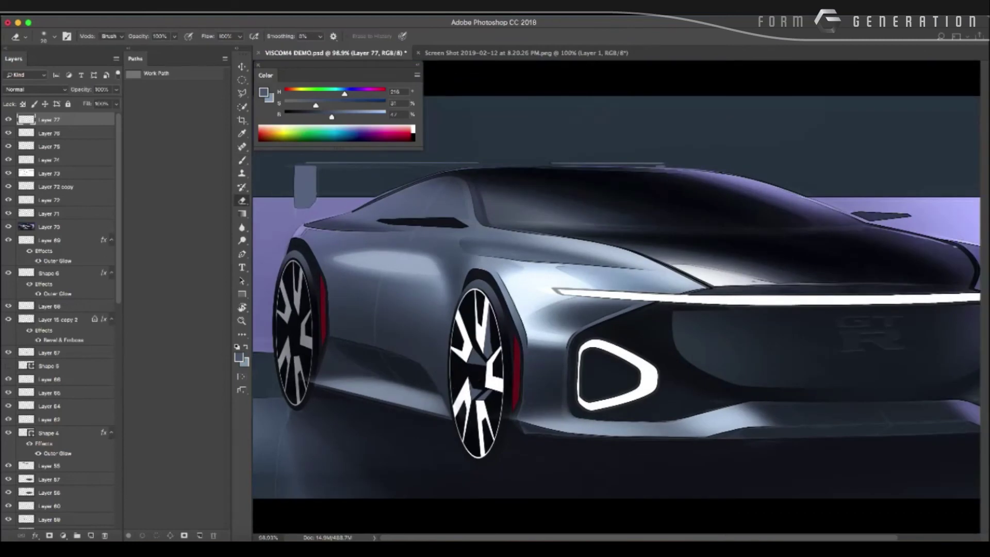
right_click(470, 328)
key(Return)
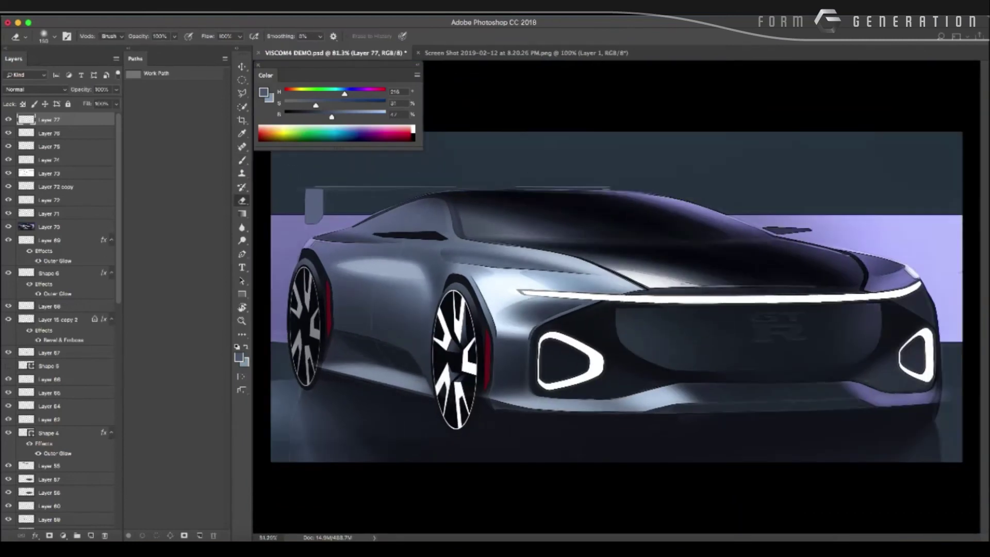
Zoom out to view the whole car and add a new empty Layer 78.
scroll(295, 400, down, 2)
scroll(295, 400, up, 1)
scroll(295, 400, up, 3)
scroll(415, 341, up, 1)
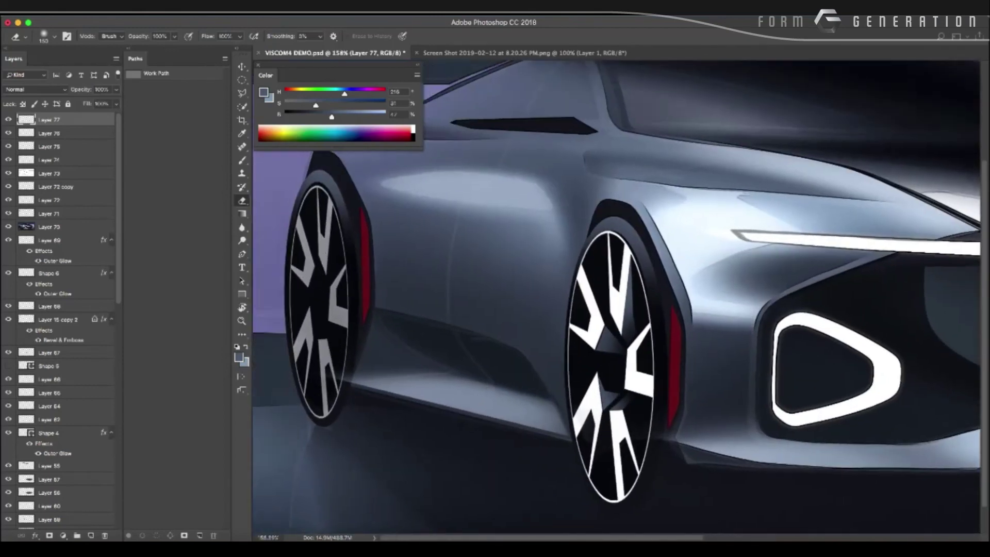
scroll(415, 341, down, 2)
scroll(415, 341, down, 2)
scroll(430, 301, up, 2)
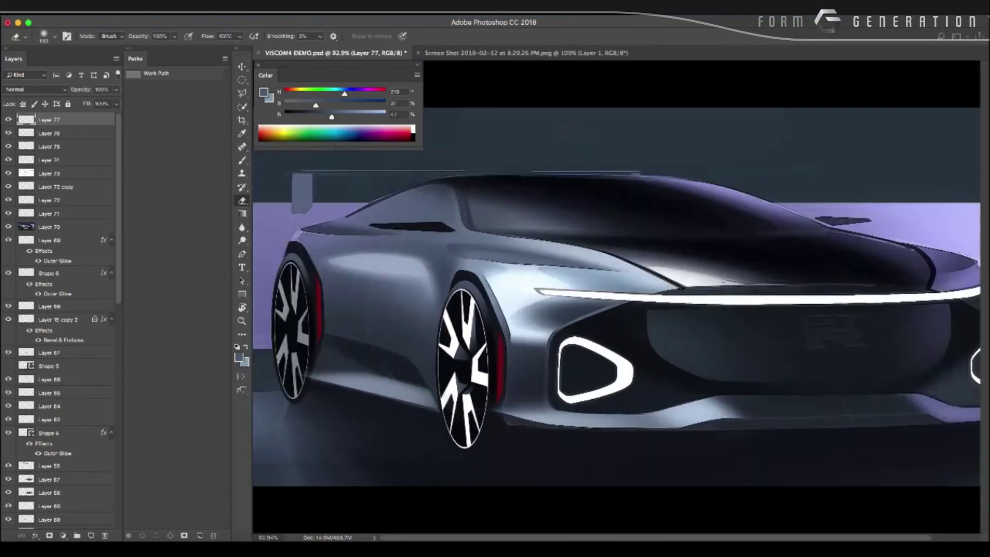
scroll(430, 301, up, 1)
scroll(616, 296, down, 1)
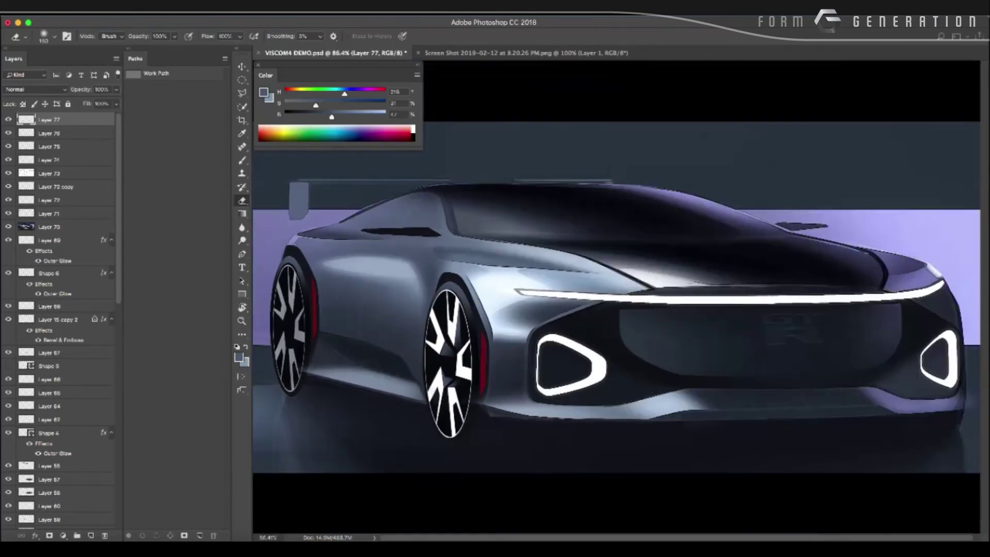
scroll(614, 298, down, 1)
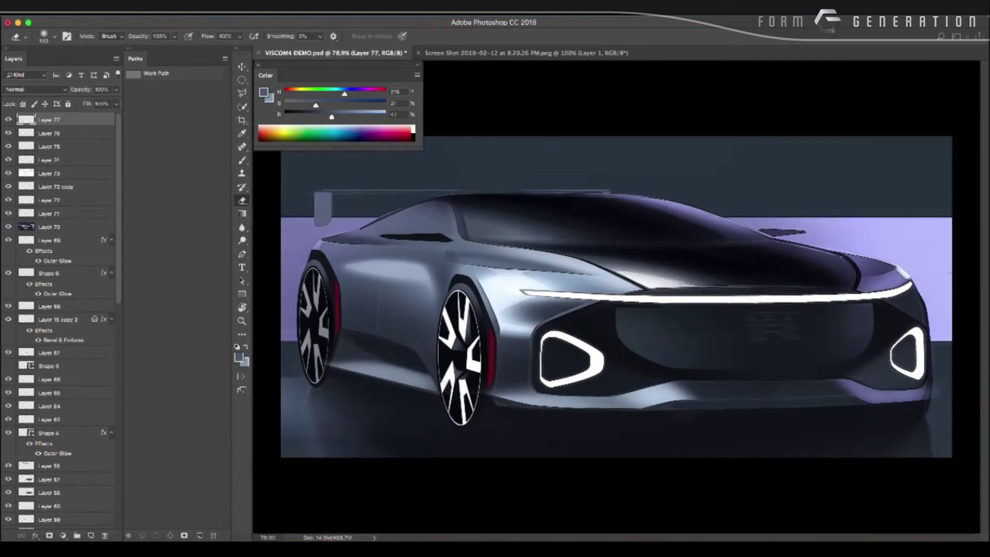
scroll(613, 298, down, 1)
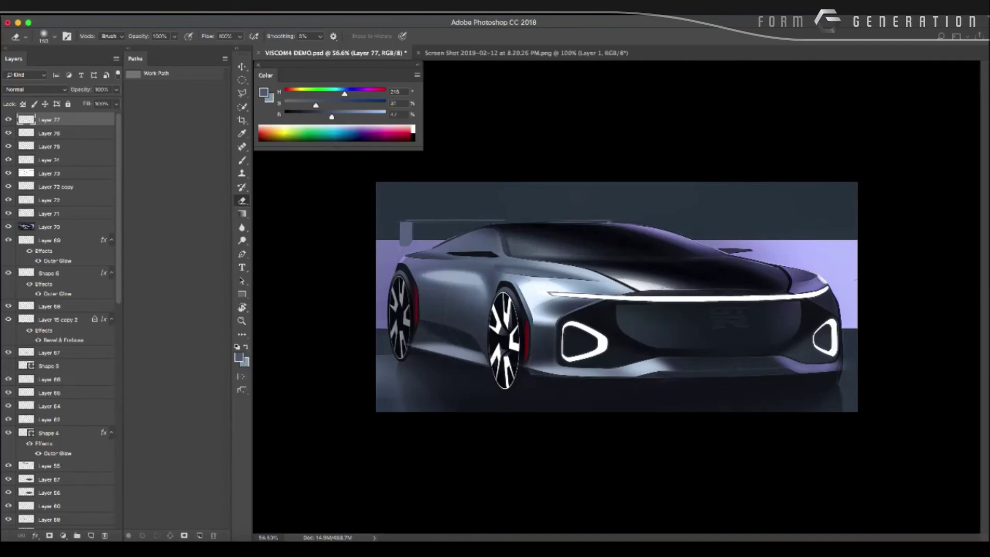
scroll(616, 296, up, 1)
scroll(616, 297, down, 1)
scroll(616, 296, up, 1)
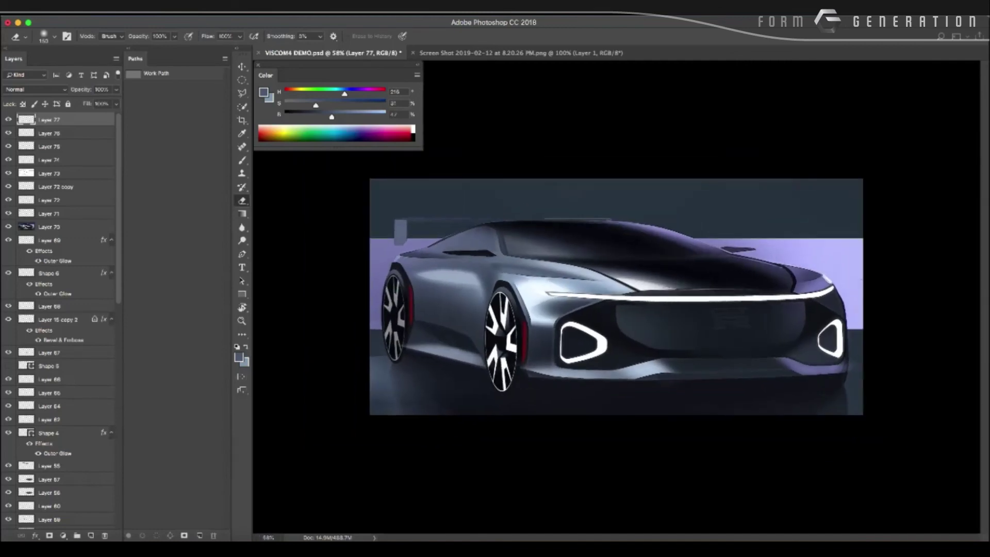
key(ctrl+shift+n)
Paint a broad near-white glow over the car's nose with a soft 1500 px brush.
key(Return)
key(b)
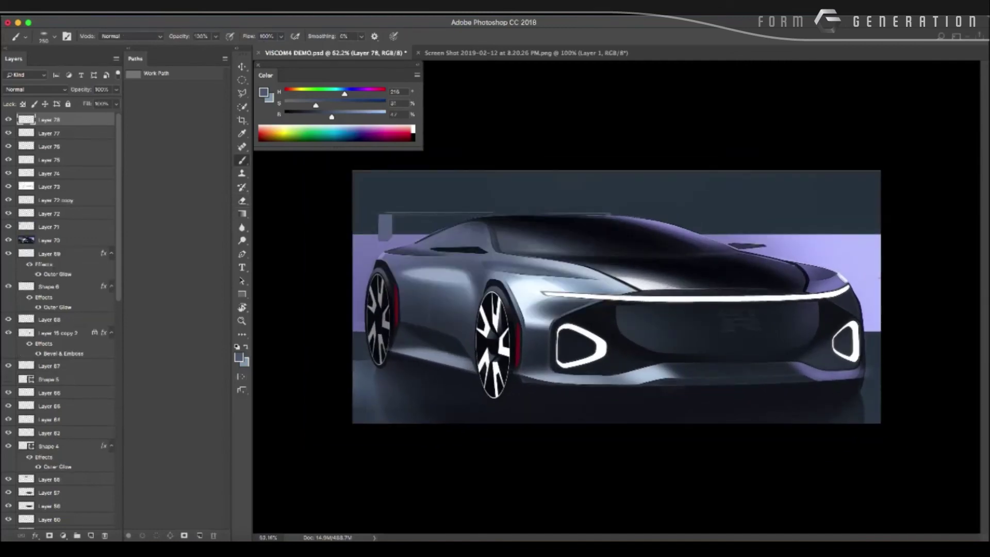
alt+click(811, 251)
drag(312, 105, 287, 105)
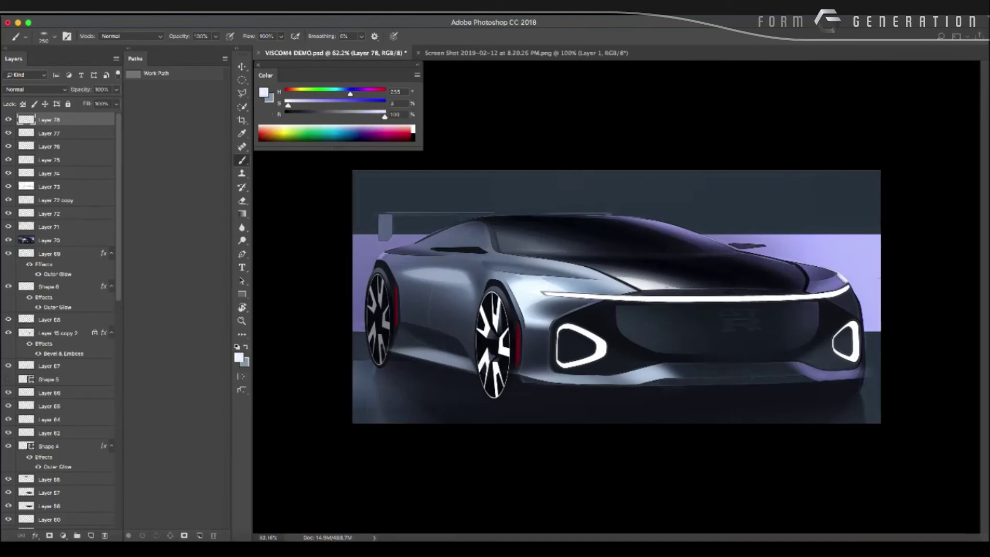
right_click(665, 282)
double_click(778, 422)
mouse_move(930, 311)
mouse_down()
mouse_move(917, 287)
mouse_move(870, 286)
mouse_up()
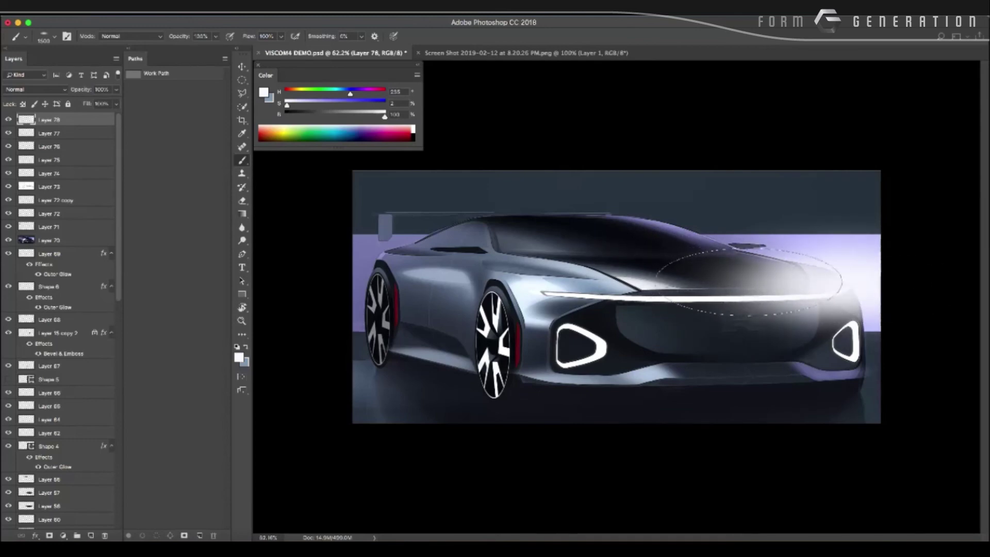
Erase most of the nose glow with an 800 px eraser.
key(e)
right_click(665, 282)
double_click(711, 352)
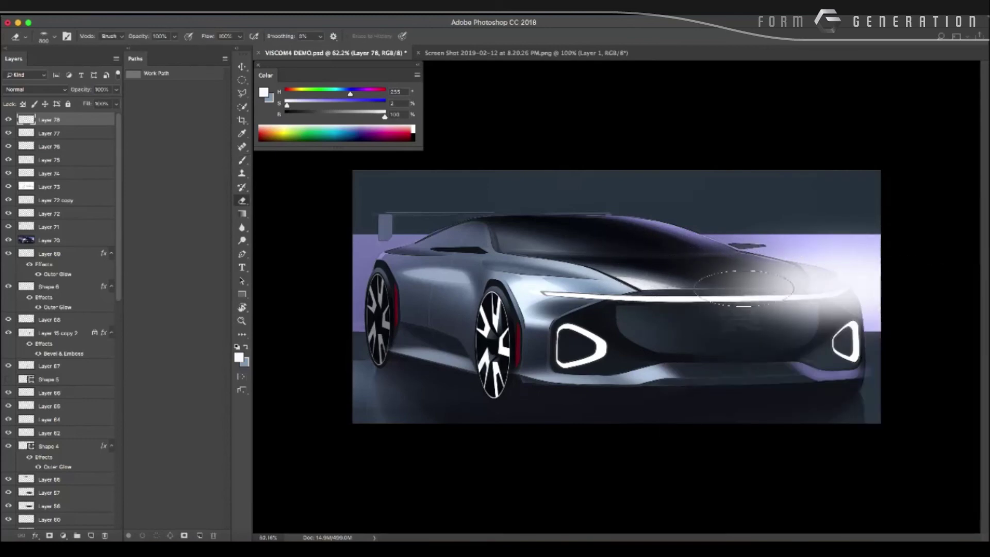
mouse_move(685, 289)
mouse_down()
mouse_move(708, 310)
mouse_move(785, 289)
mouse_up()
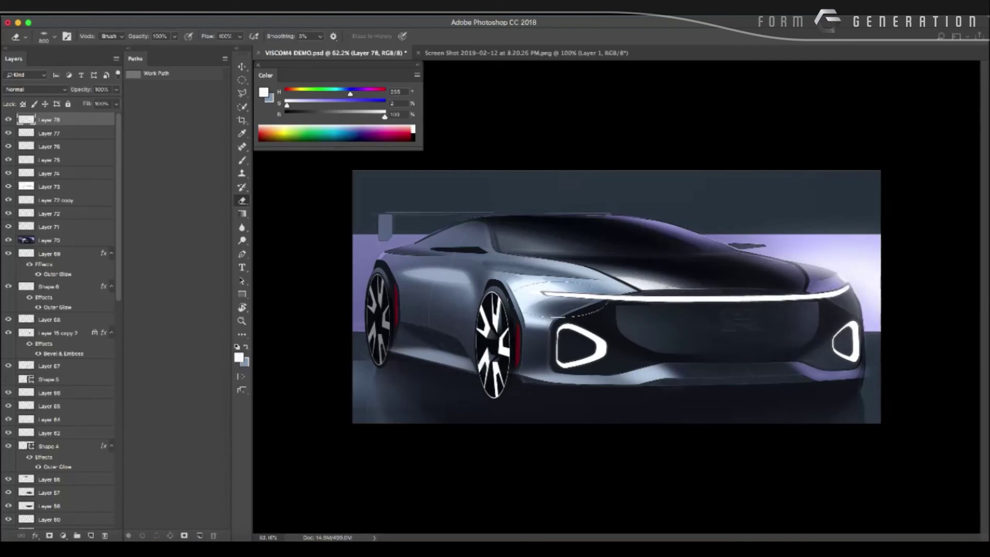
Create Layer 79 and resize the brush to about 1100 px.
key(b)
key(ctrl+shift+n)
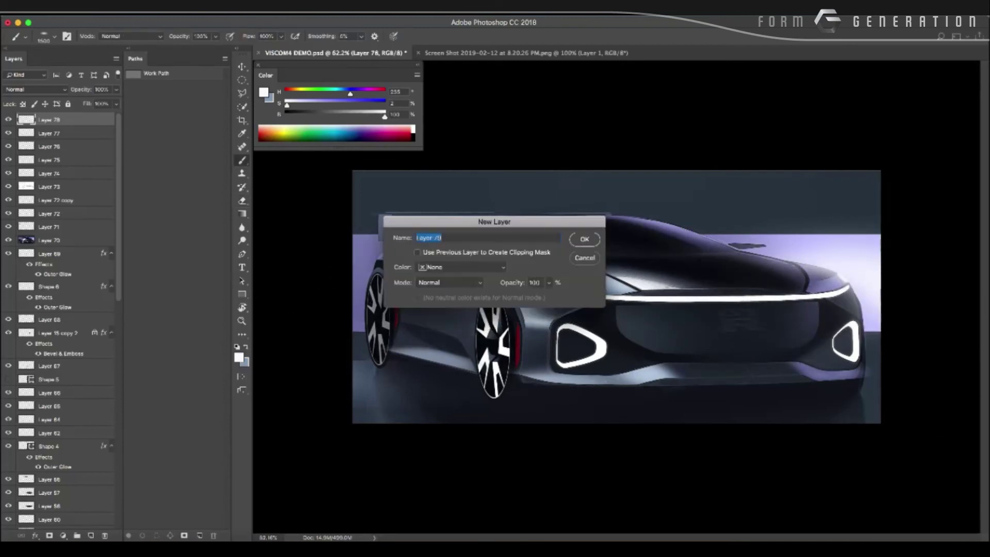
key(Return)
right_click(569, 289)
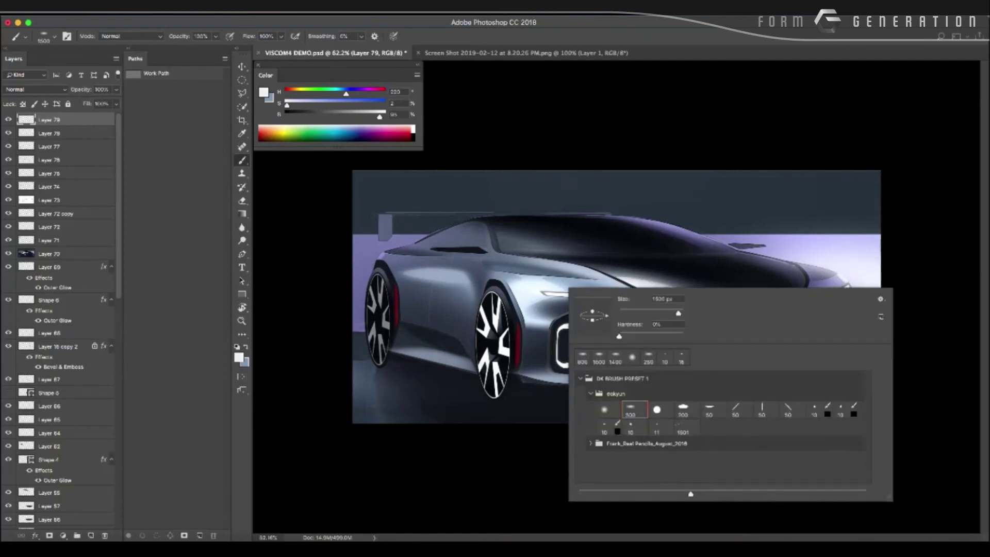
key(Return)
key(bracketleft)
key(bracketleft)
key(bracketleft)
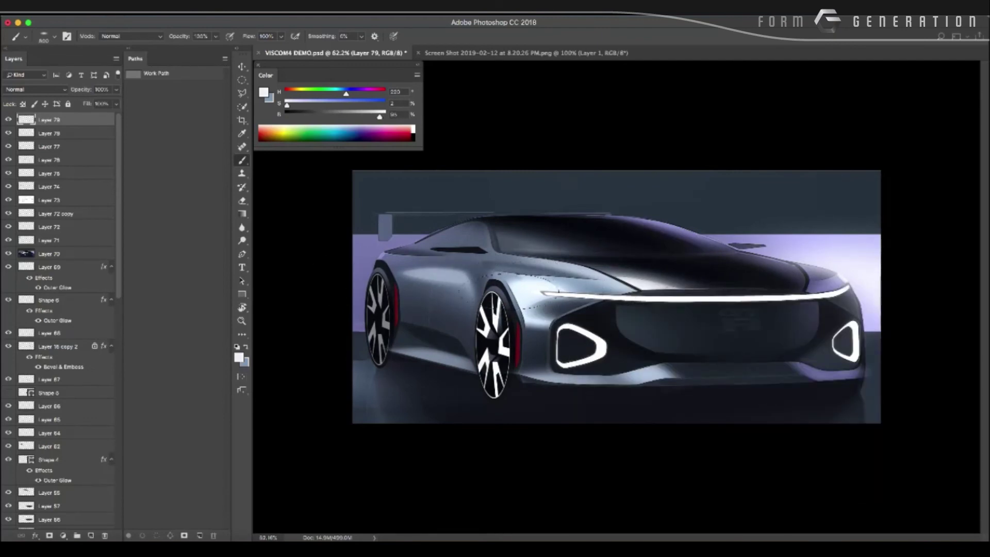
Tilt the view about 27° and dab a 700 px soft white highlight on the front fender.
key(r)
drag(525, 311, 487, 262)
key(bracketleft)
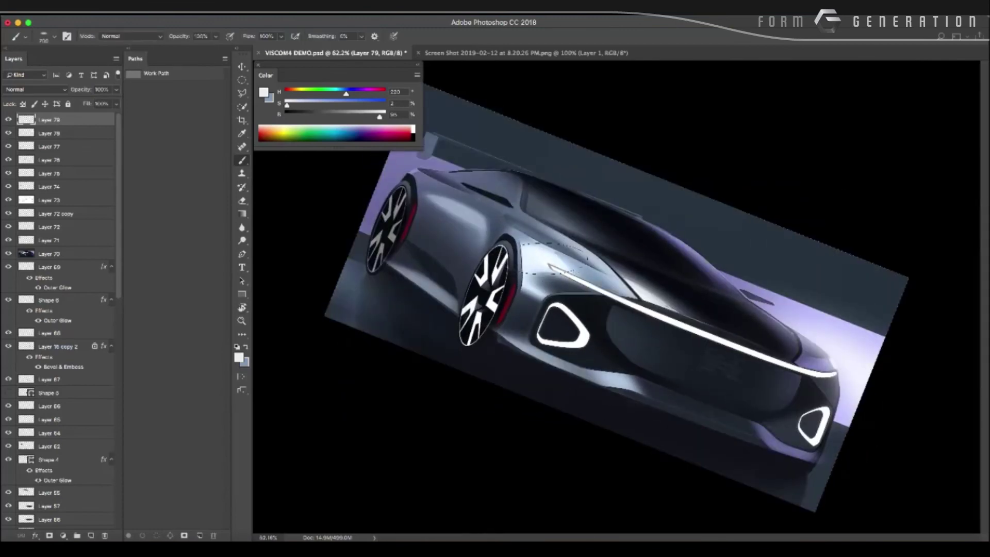
click(554, 265)
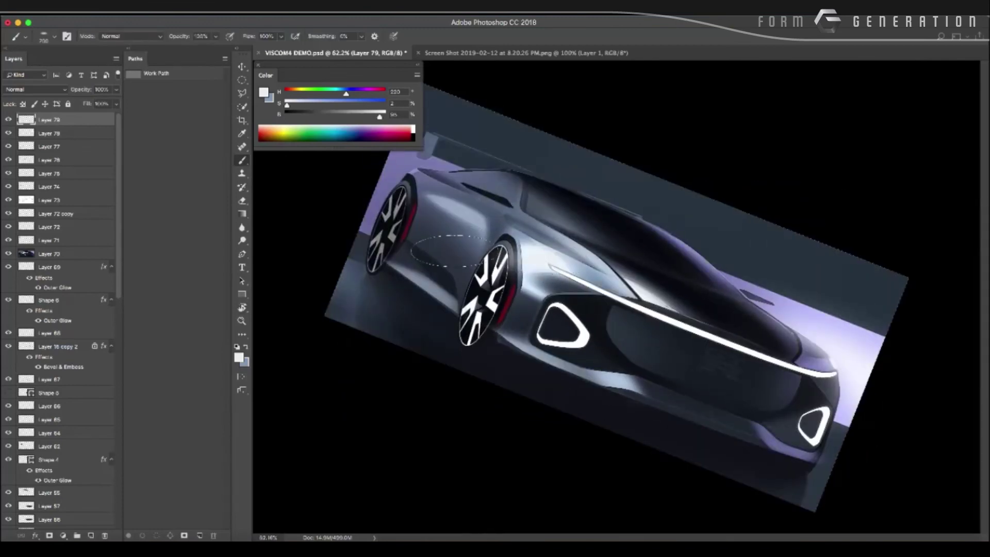
scroll(554, 256, down, 3)
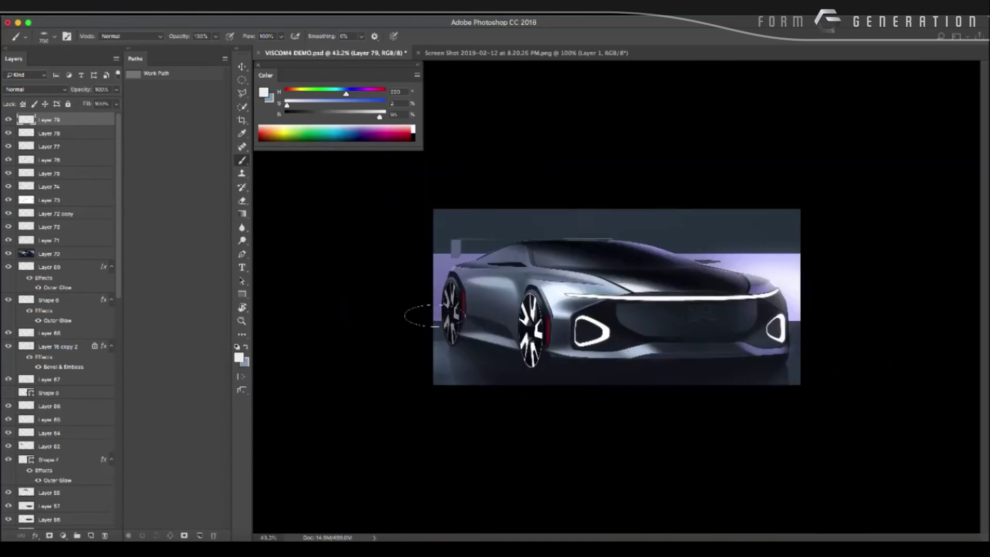
scroll(554, 256, down, 2)
scroll(554, 257, down, 1)
scroll(532, 259, up, 2)
scroll(532, 259, up, 2)
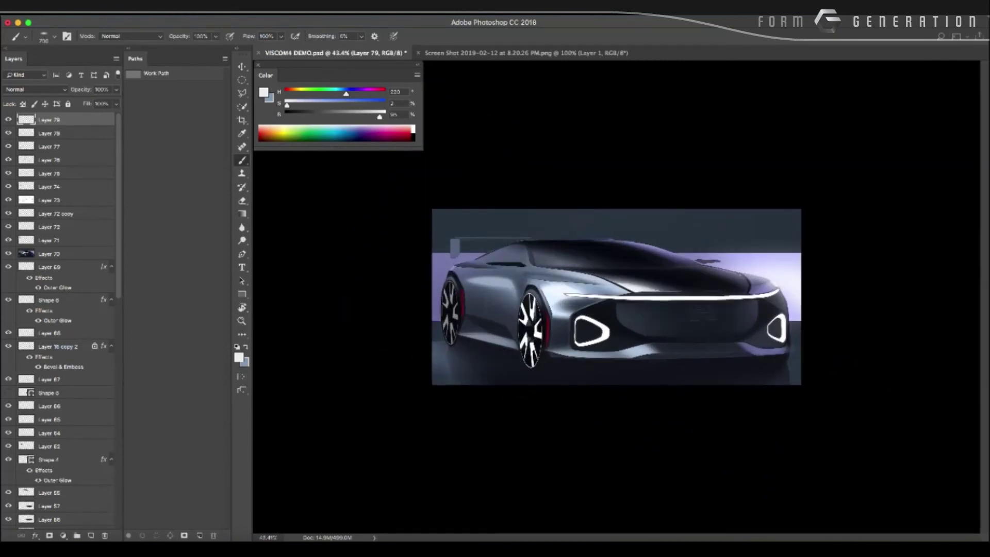
scroll(532, 260, up, 2)
scroll(431, 351, down, 2)
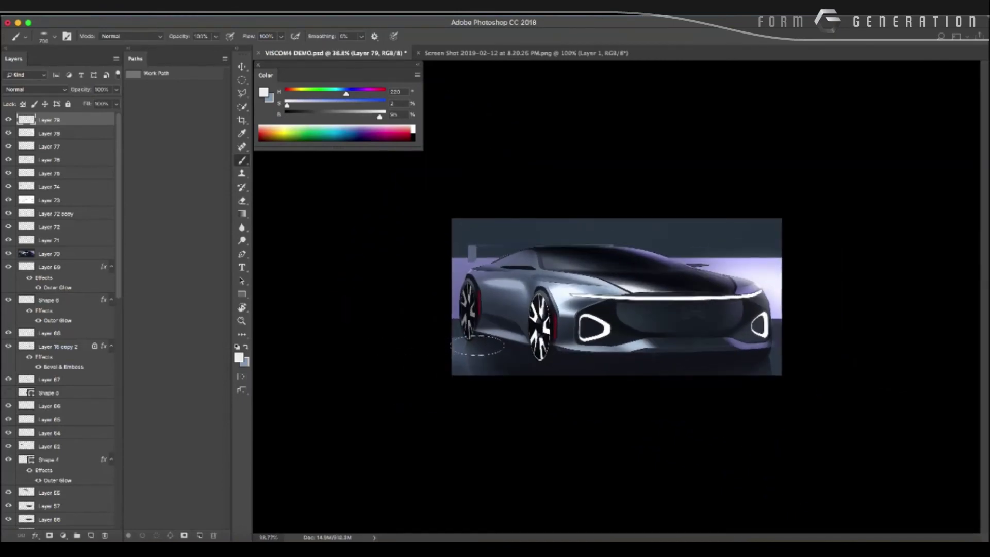
scroll(487, 354, up, 1)
scroll(617, 297, up, 2)
scroll(617, 297, up, 2)
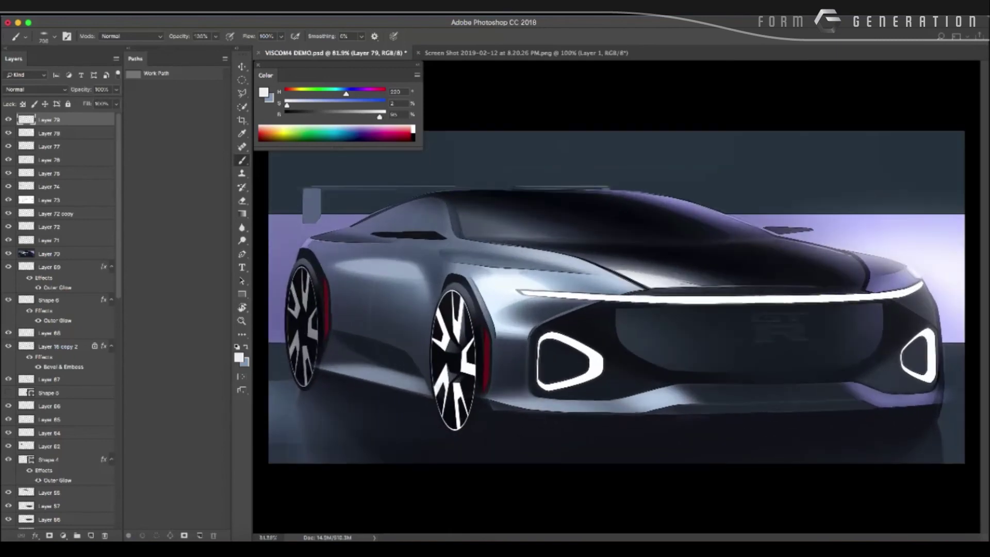
scroll(616, 297, down, 2)
scroll(616, 297, up, 2)
Create Layer 80, sample a dark car colour and tilt the view for the stroke.
key(ctrl+shift+n)
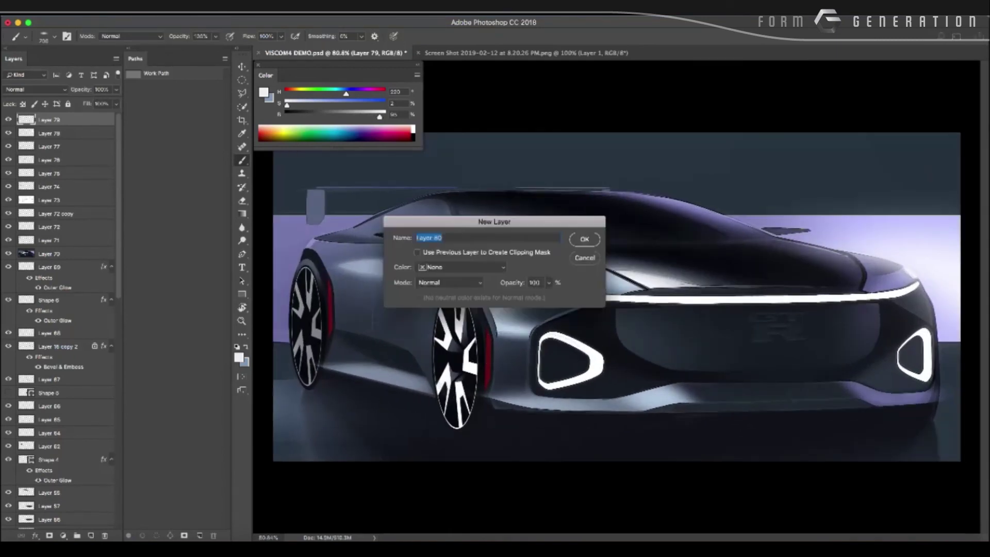
key(Return)
scroll(330, 296, up, 2)
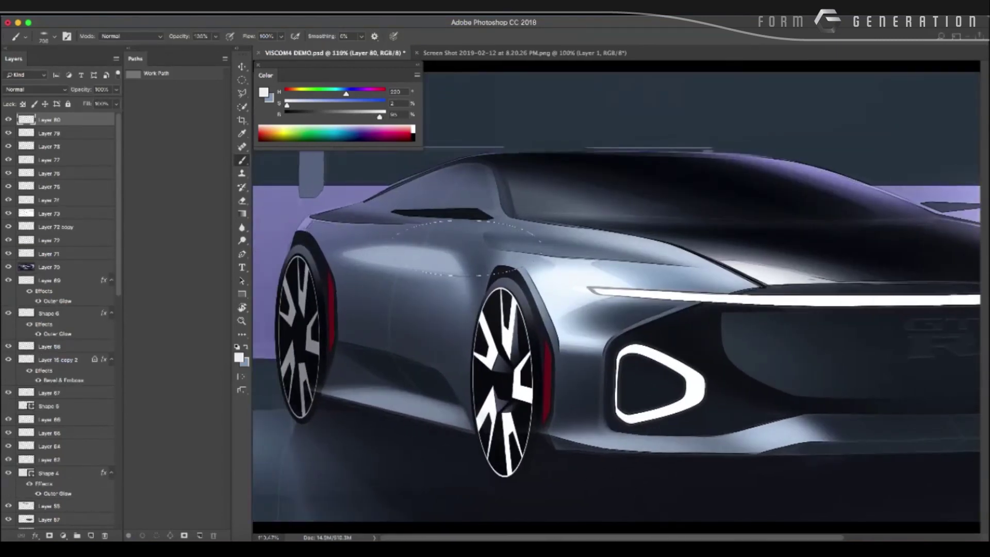
alt+click(471, 210)
key(r)
scroll(336, 308, up, 2)
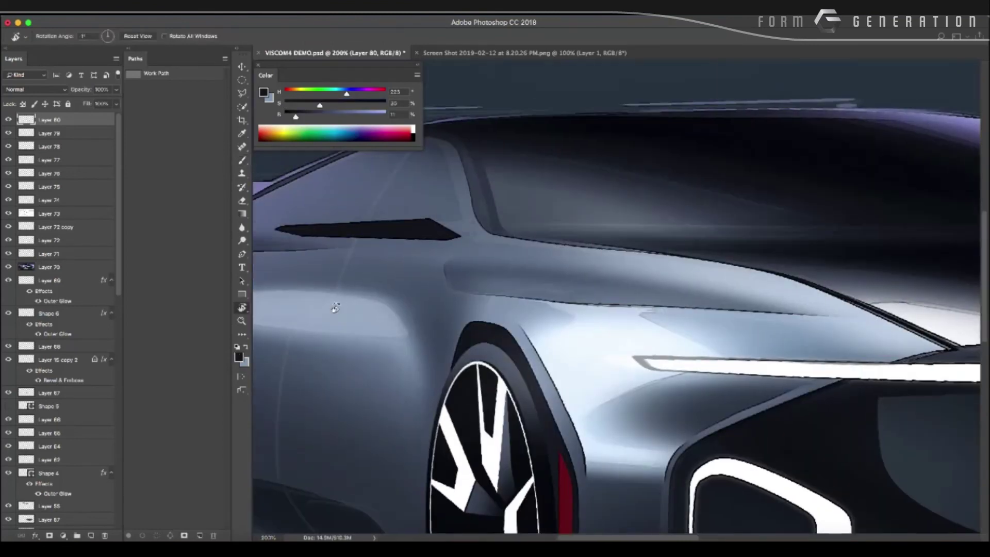
drag(354, 280, 442, 314)
Paint two dark strokes along the windshield pillar edge with a small flat brush.
key(b)
right_click(495, 273)
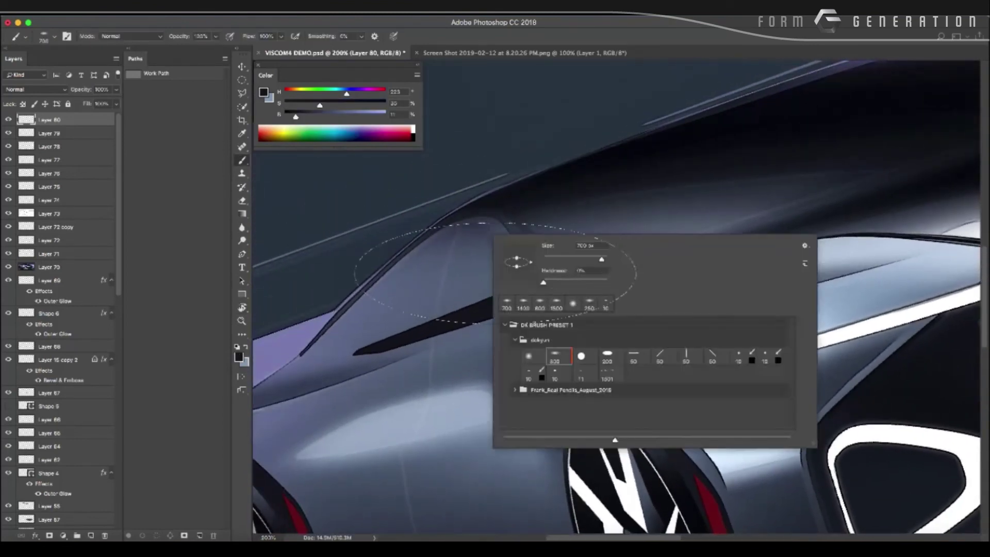
click(607, 356)
key(Return)
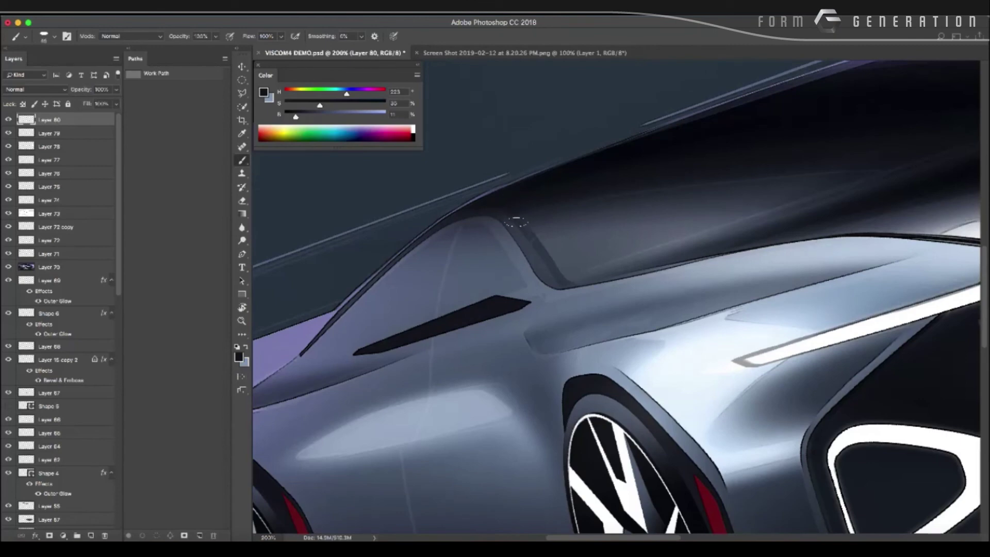
drag(511, 226, 550, 280)
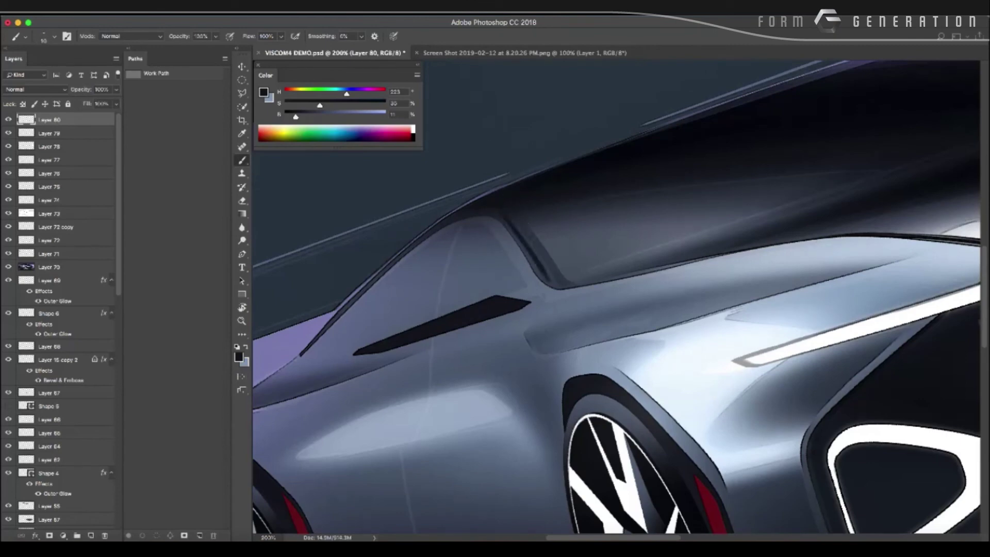
drag(504, 227, 534, 266)
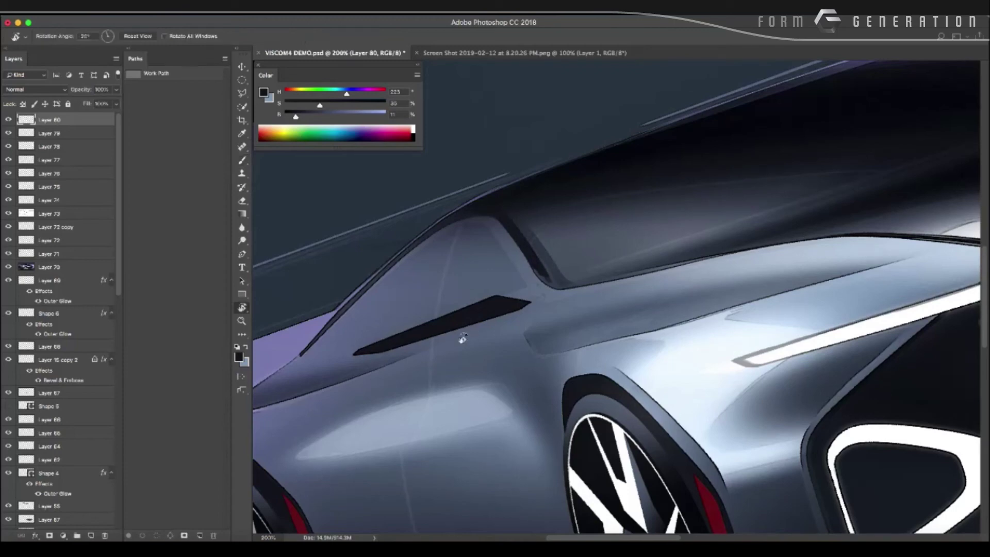
Rotate the view level and zoom out to see the whole car.
drag(462, 338, 454, 309)
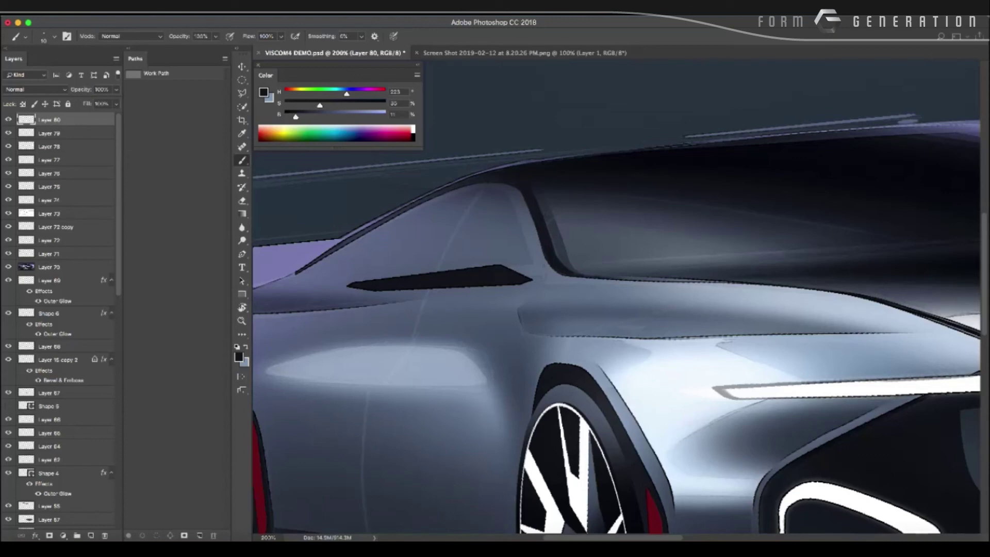
mouse_move(496, 281)
mouse_down()
mouse_move(448, 282)
mouse_move(508, 292)
mouse_up()
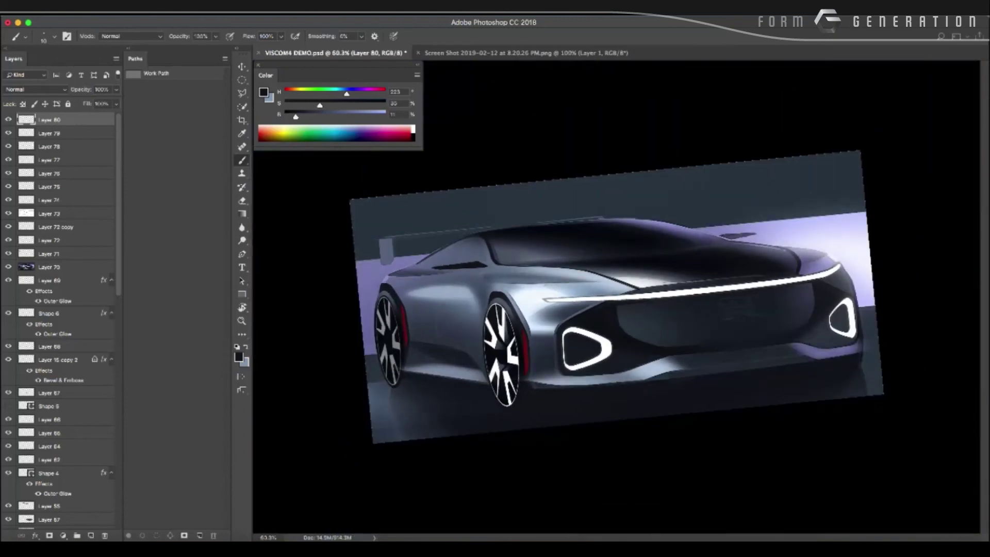
key(l)
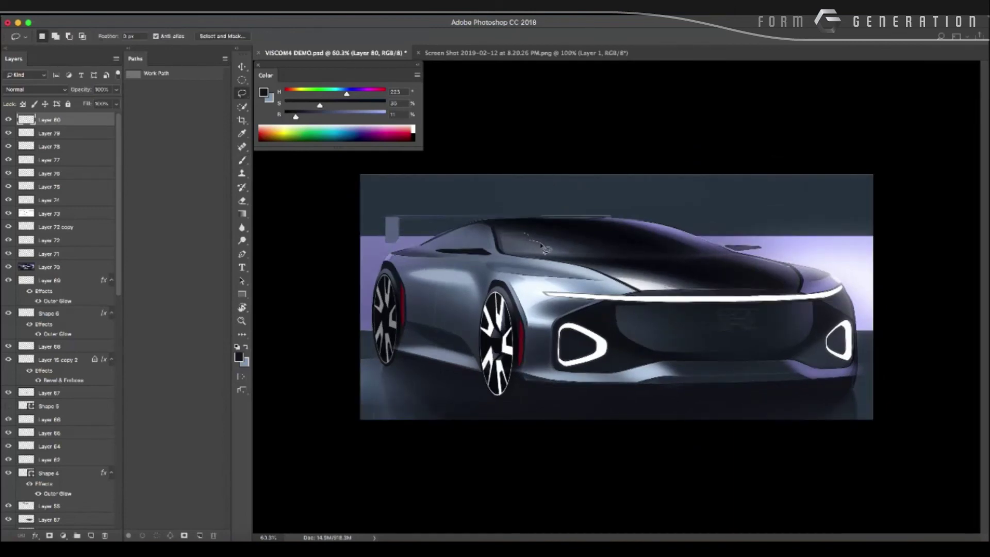
Lasso the windshield and roof glass, adding and subtracting areas with Shift and Alt.
drag(546, 250, 502, 239)
key(shift)
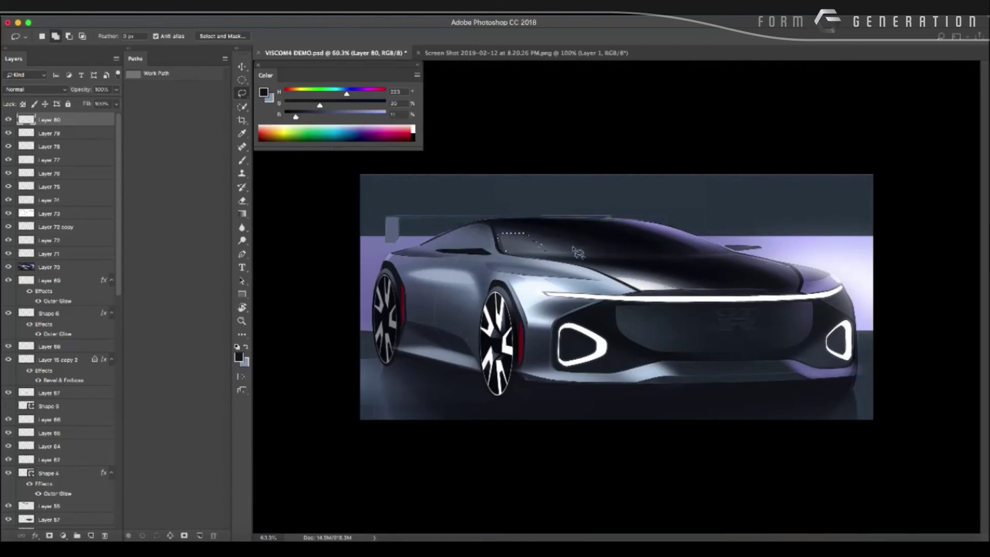
mouse_move(572, 245)
mouse_down()
mouse_move(580, 242)
mouse_move(578, 256)
mouse_move(575, 246)
mouse_up()
drag(584, 237, 604, 263)
mouse_move(604, 263)
mouse_down()
mouse_move(614, 251)
mouse_move(626, 258)
mouse_up()
key(shift)
key(alt)
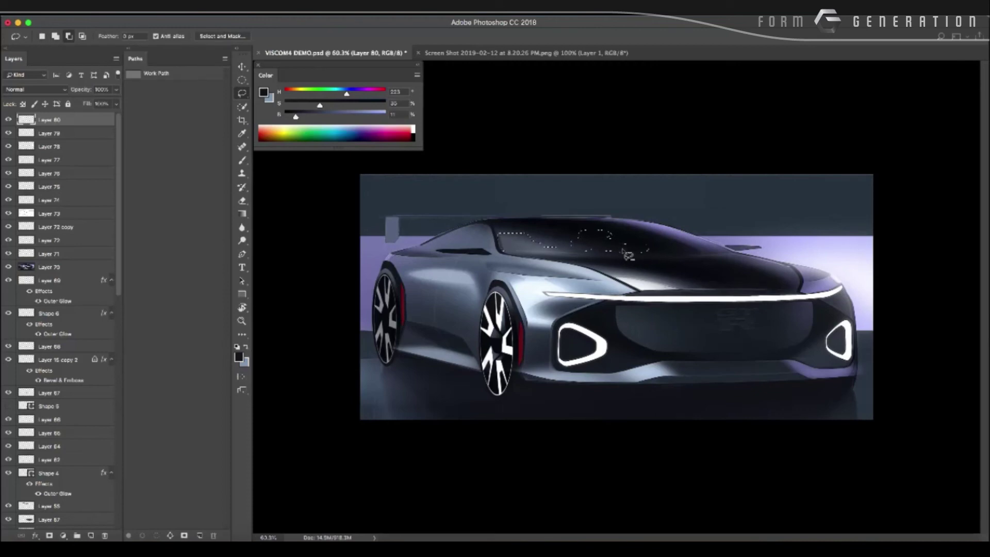
key(shift)
drag(611, 258, 525, 263)
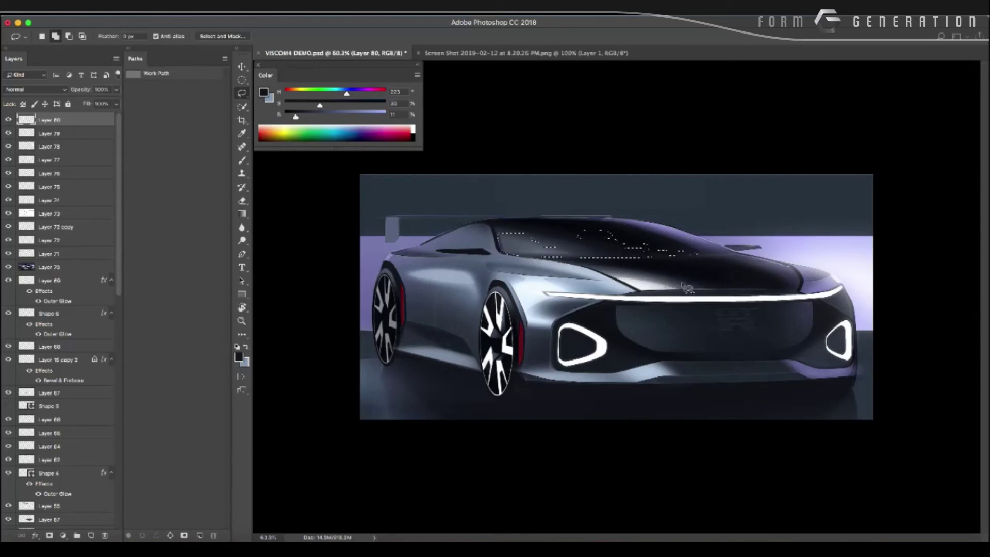
Widen the glass selection slightly to the right with Transform Selection.
right_click(631, 329)
click(618, 348)
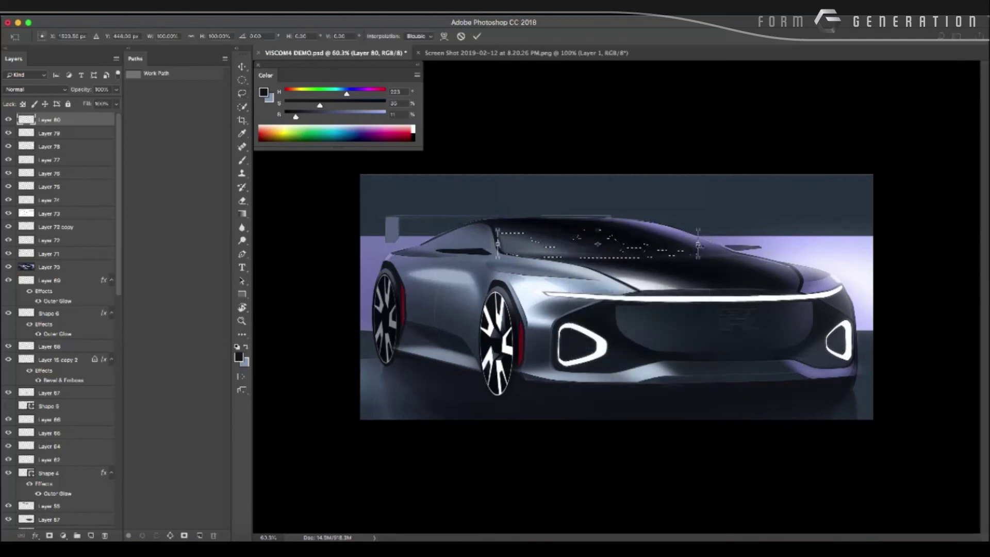
drag(719, 243, 728, 244)
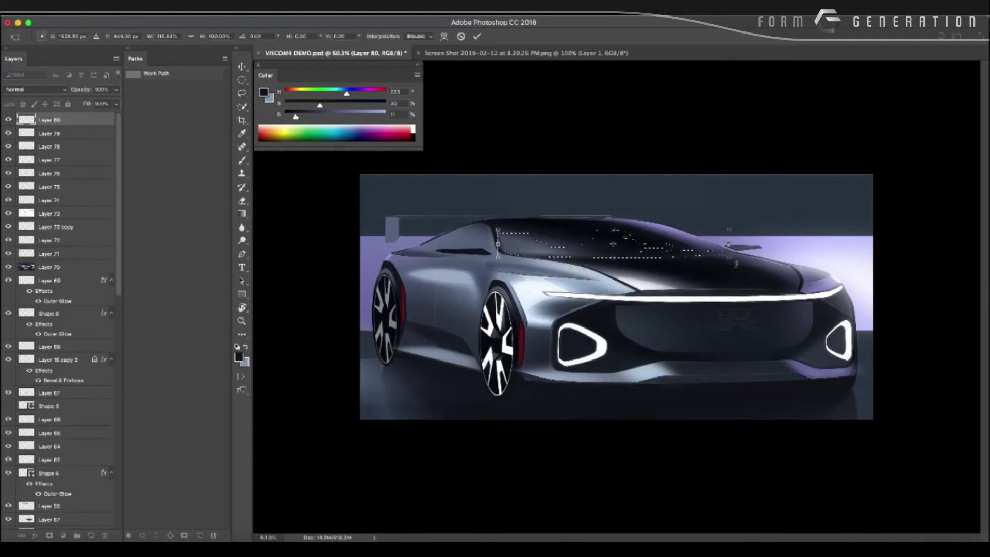
key(Return)
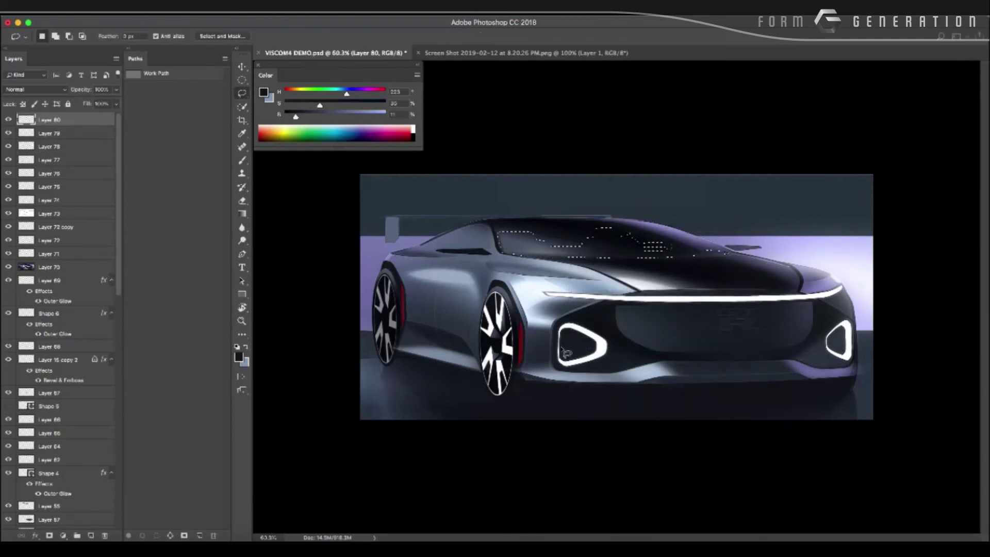
Add an empty Layer 81 above Layer 80 and sample a dark car colour.
key(ctrl+shift+alt+n)
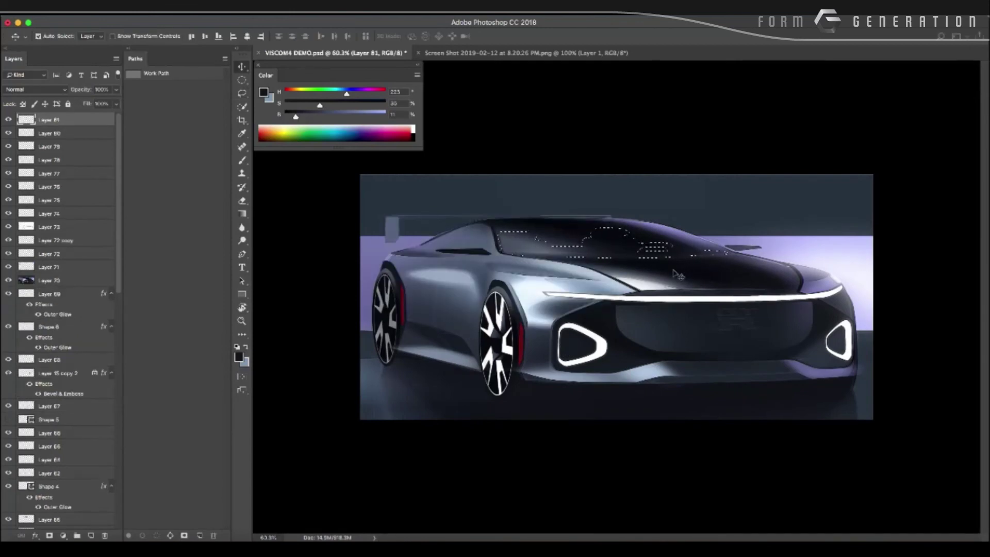
key(b)
alt+click(672, 265)
Fill the glass selection with the dark colour and lower Layer 81 to 63% opacity, keeping Normal blend.
key(ctrl+h)
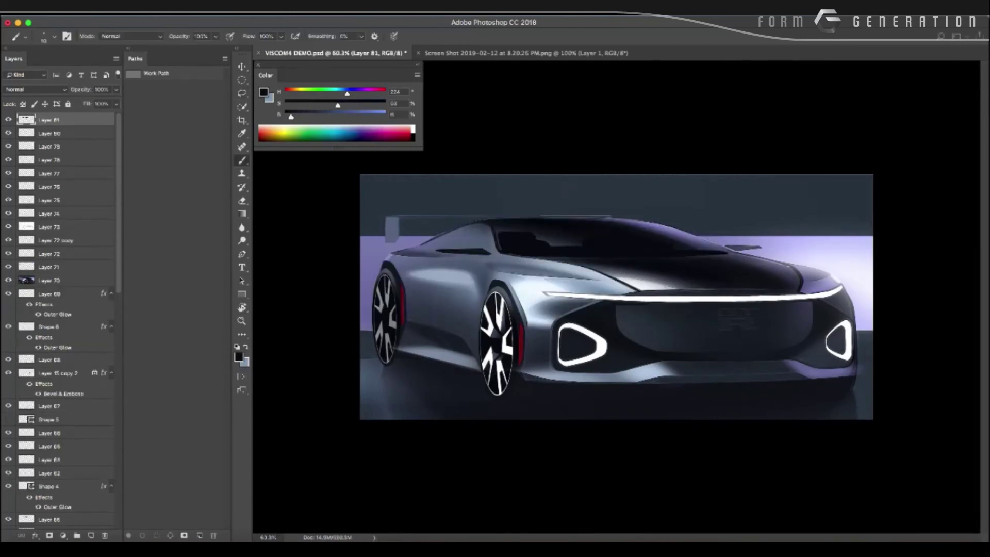
drag(90, 91, 79, 92)
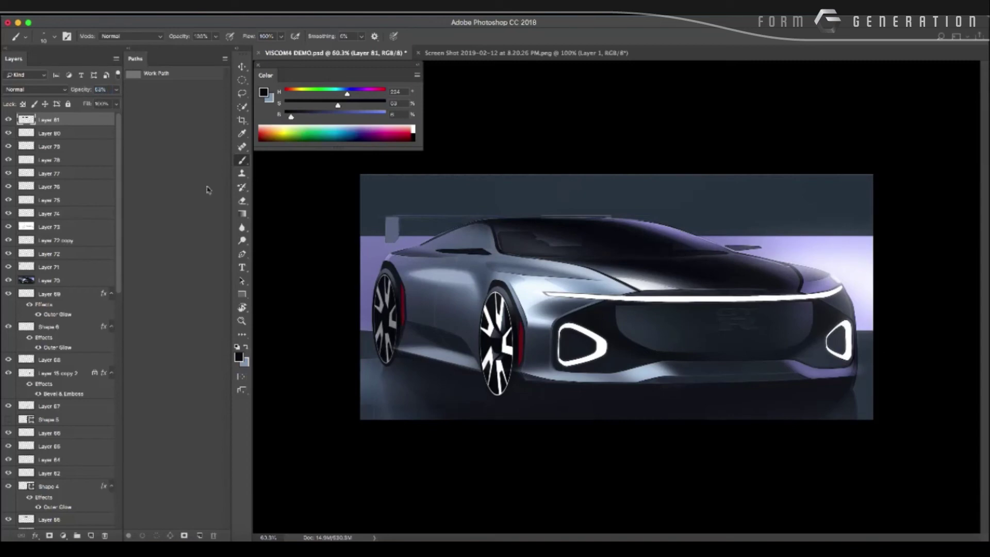
click(35, 89)
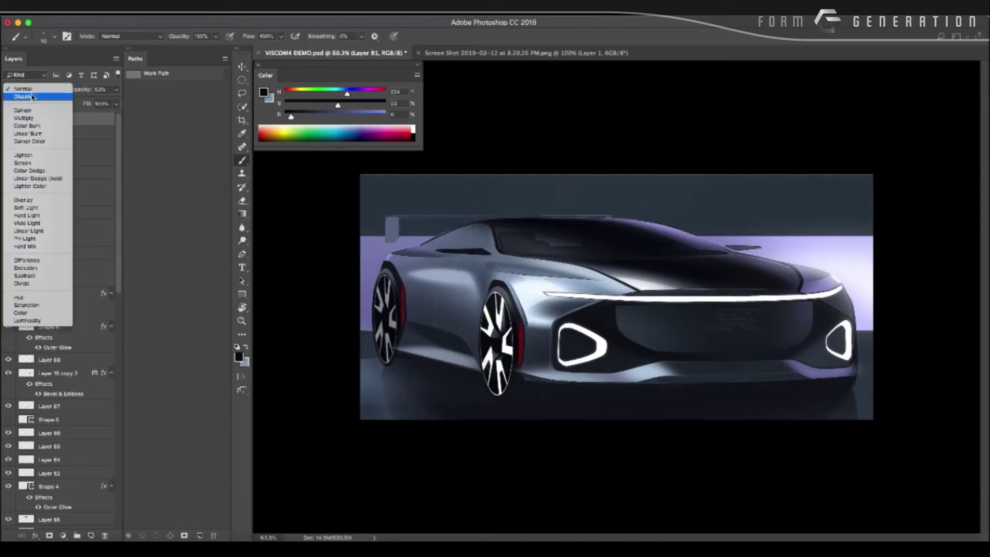
key(Escape)
Try Hue/Saturation with Lightness -100 on the glass tint, then undo it.
key(ctrl+u)
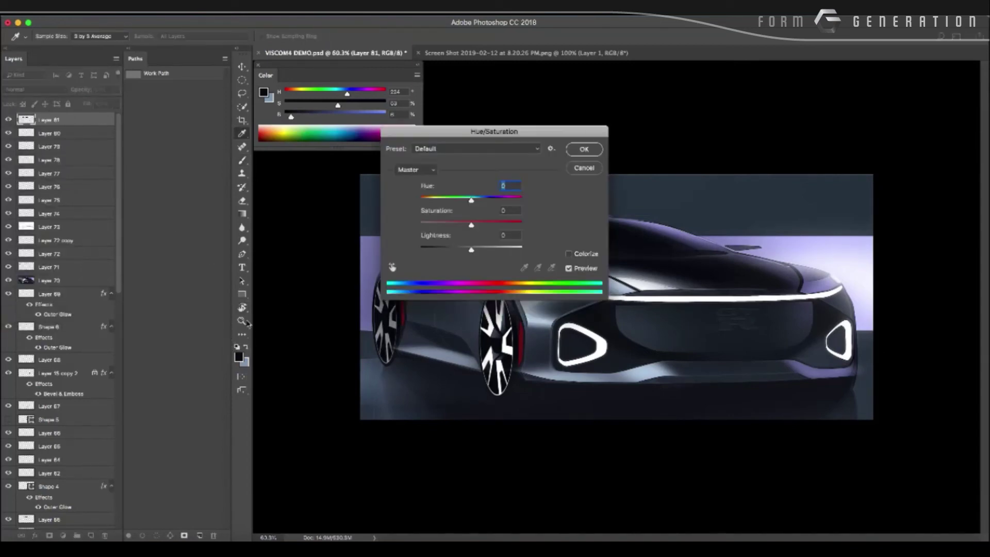
drag(470, 250, 355, 235)
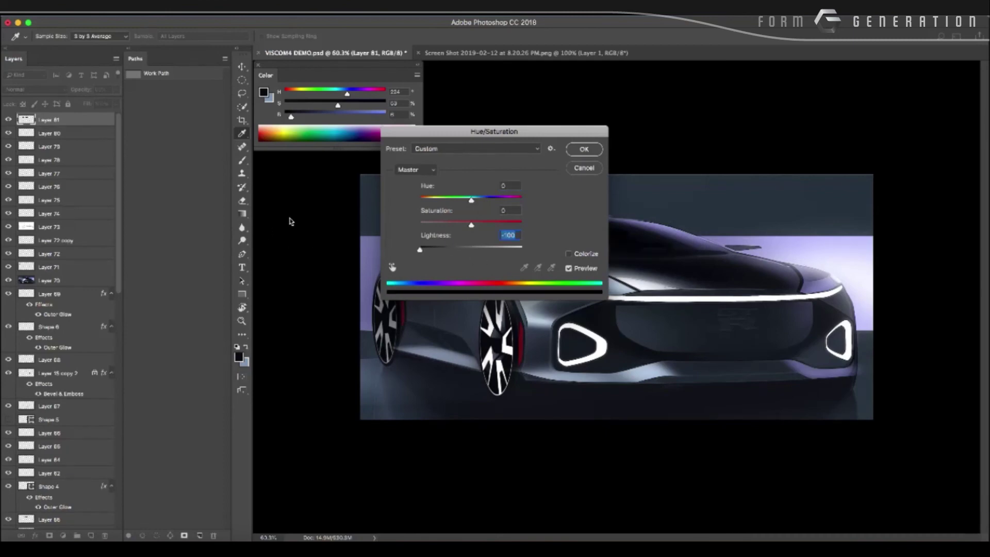
key(Return)
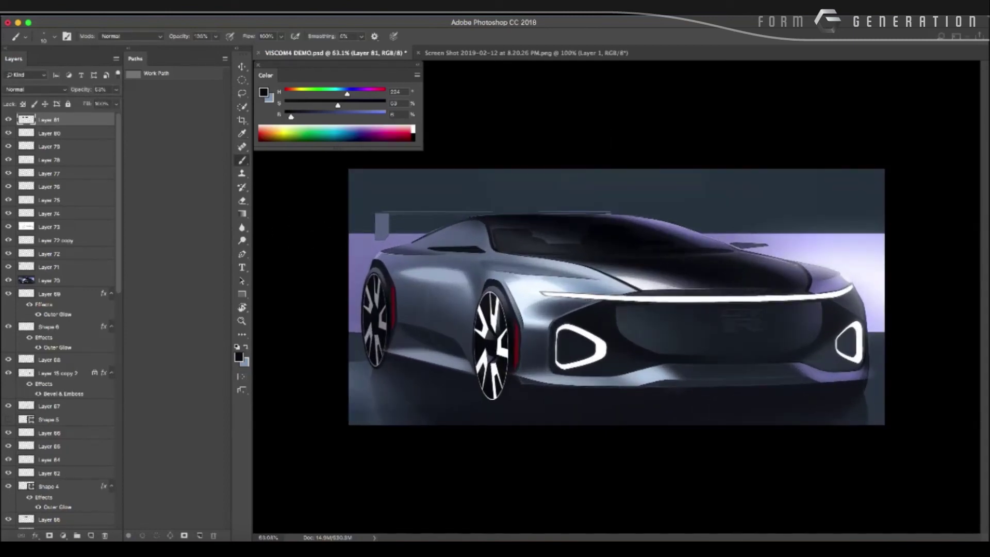
key(ctrl+z)
key(ctrl+z)
key(ctrl+z)
key(ctrl+z)
key(ctrl+z)
key(ctrl+z)
Pick a light lavender colour, lock Layer 81's transparency and set up a large soft brush.
alt+click(361, 242)
click(24, 104)
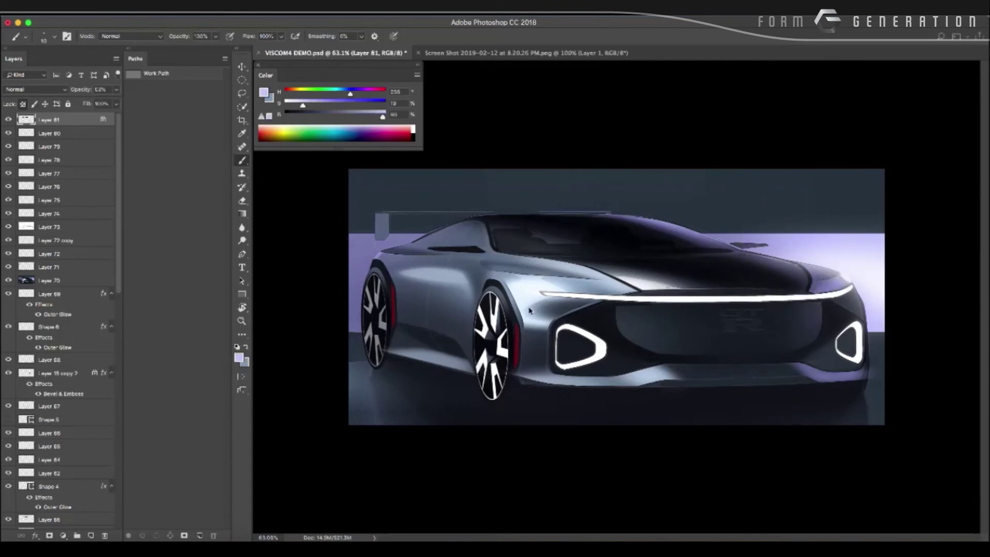
right_click(531, 309)
double_click(630, 318)
key(Return)
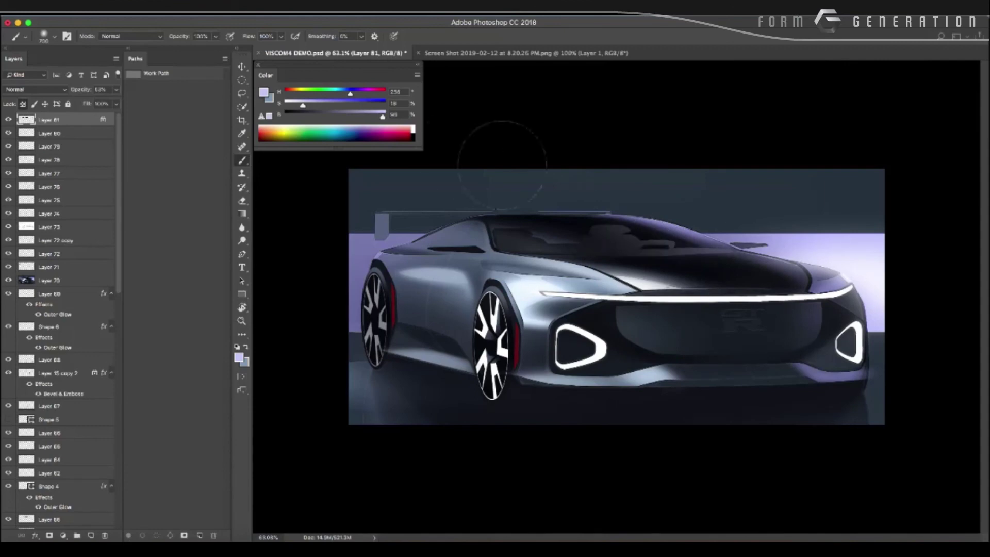
key(ctrl+z)
key(bracketright)
key(bracketright)
key(bracketright)
Lower Layer 81's opacity and switch to a 175 px eraser.
drag(88, 93, 80, 93)
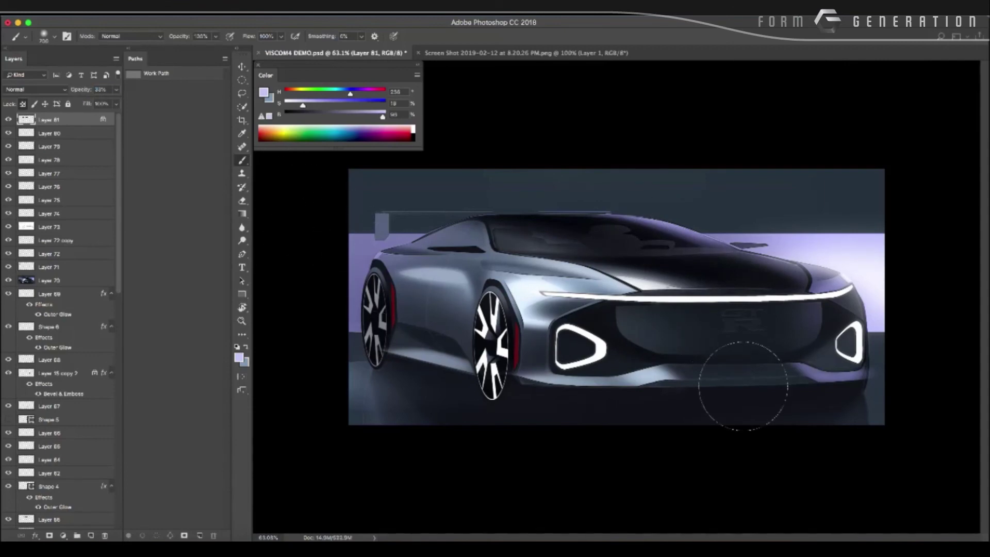
key(r)
drag(747, 372, 660, 309)
key(e)
right_click(654, 301)
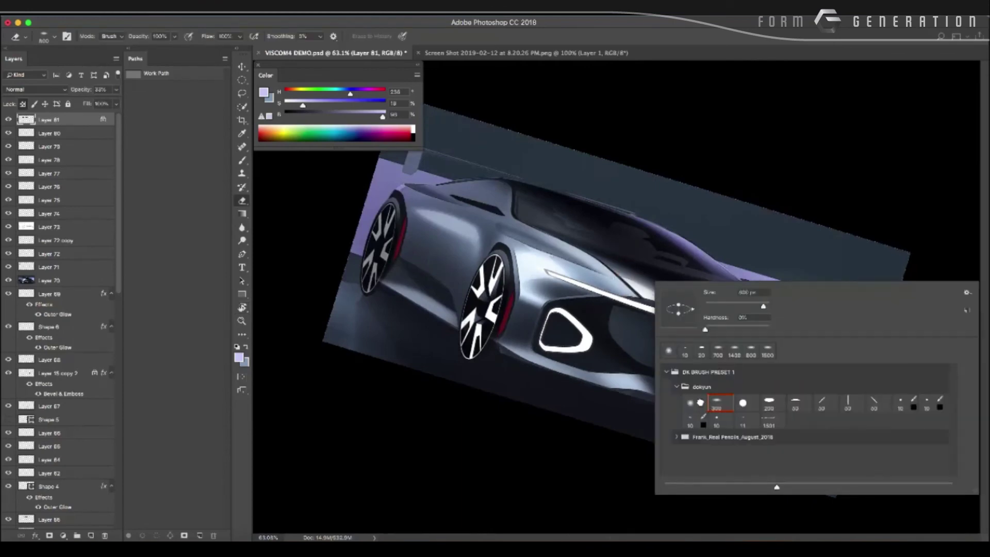
key(Return)
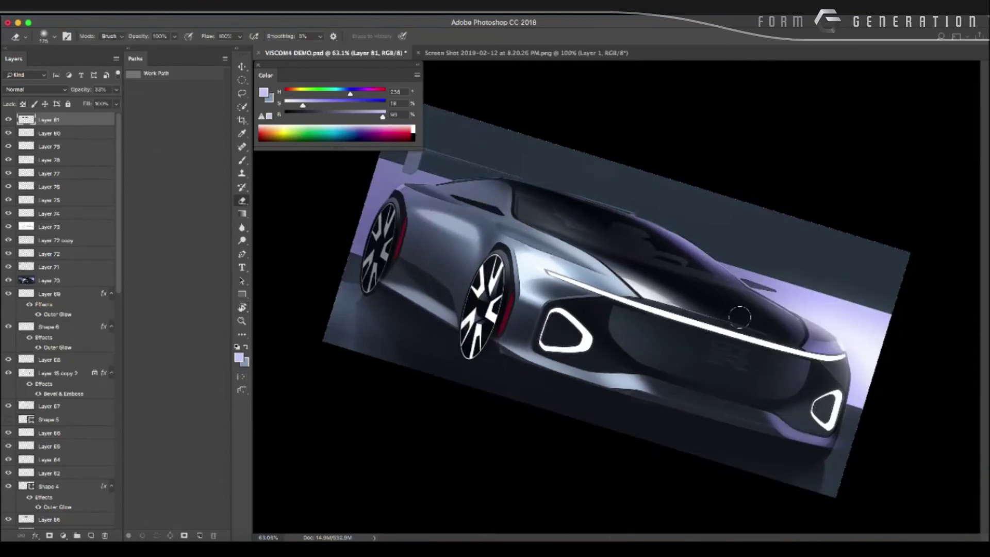
key(Escape)
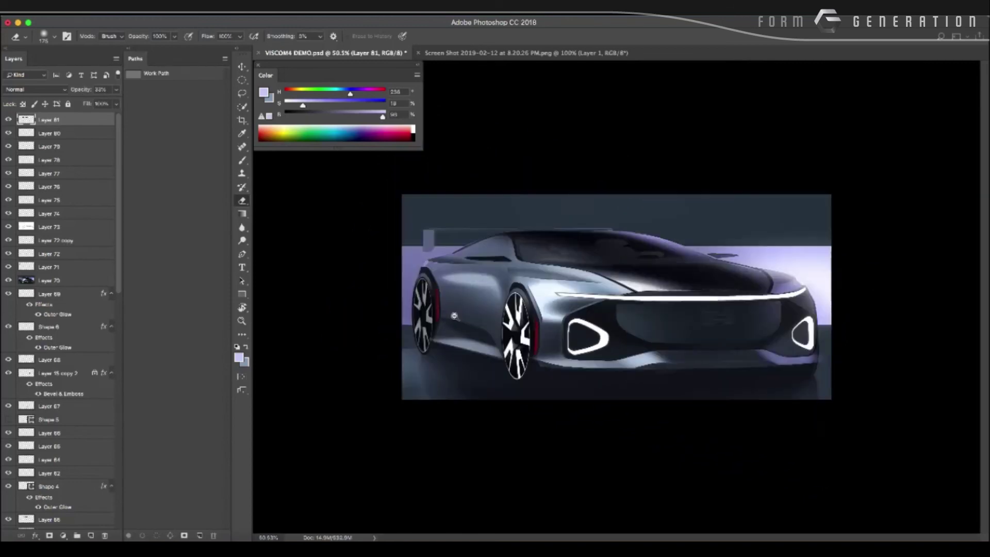
Zoom in to about 95% on the front wheel, headlight and grille.
scroll(445, 219, up, 1)
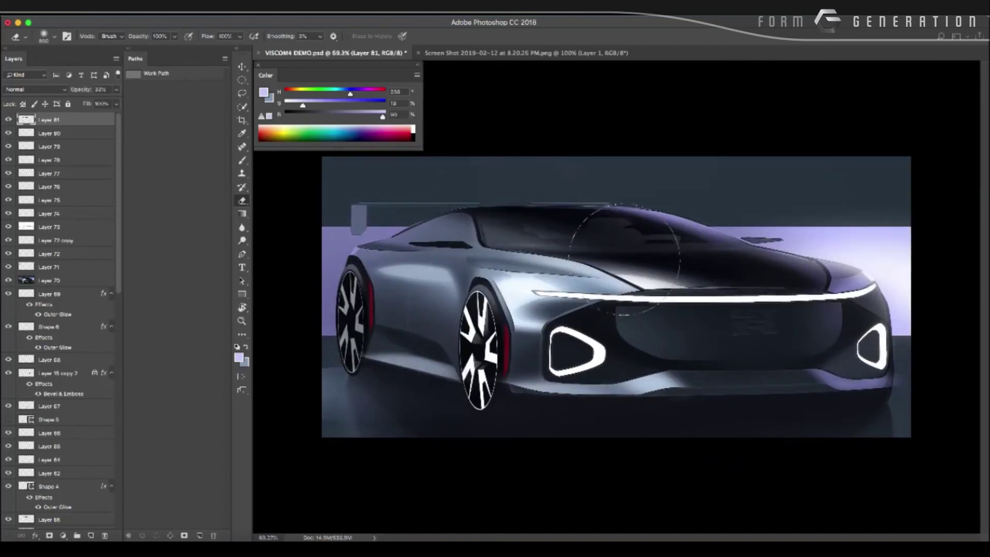
scroll(394, 259, down, 3)
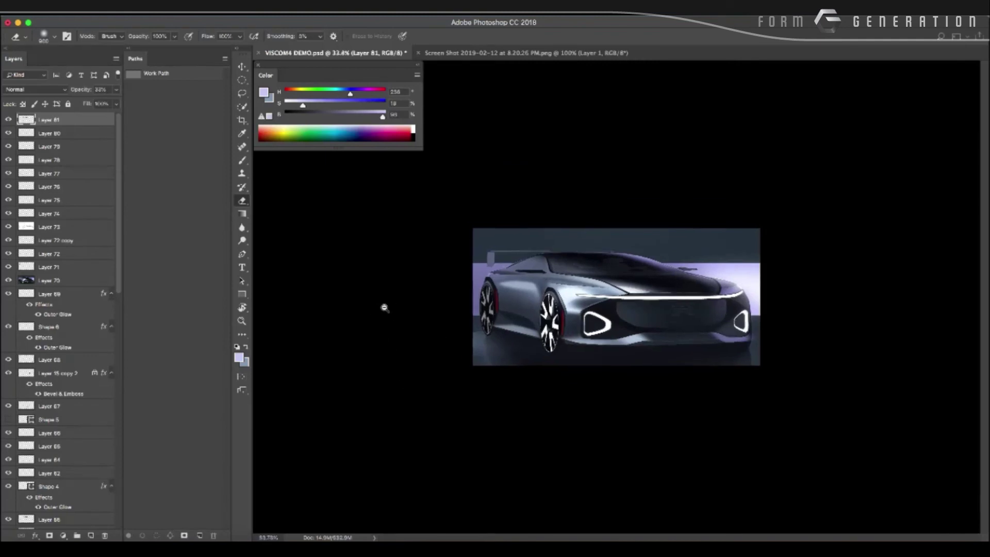
scroll(384, 308, up, 3)
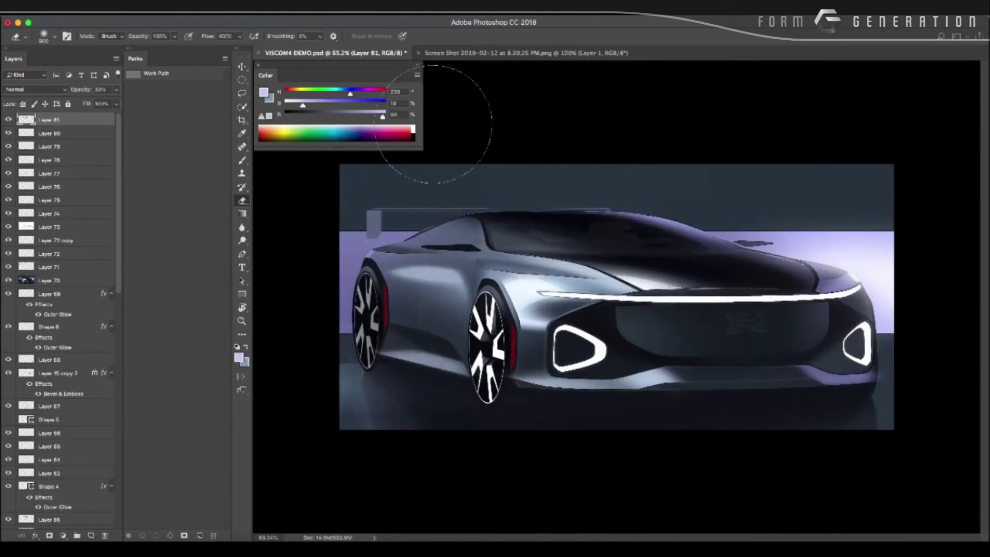
scroll(372, 312, down, 2)
scroll(373, 312, down, 1)
scroll(380, 321, down, 1)
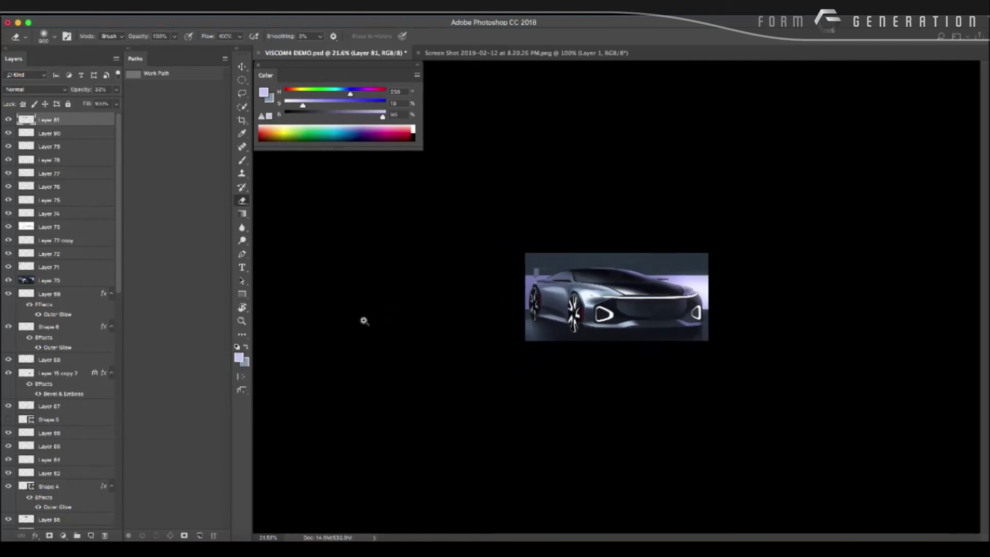
scroll(362, 320, up, 2)
scroll(379, 323, down, 1)
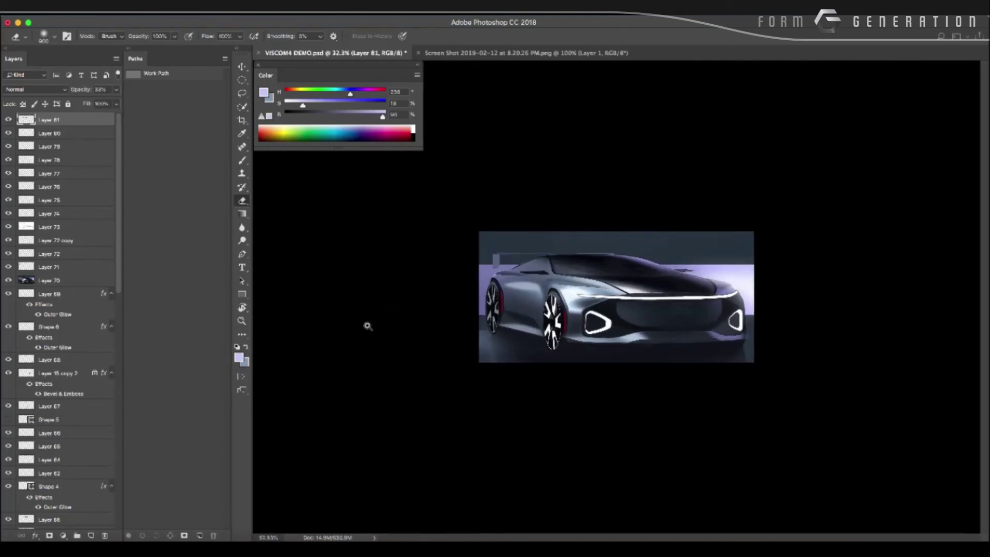
scroll(367, 326, up, 1)
scroll(387, 324, up, 2)
scroll(399, 326, up, 2)
scroll(412, 328, up, 1)
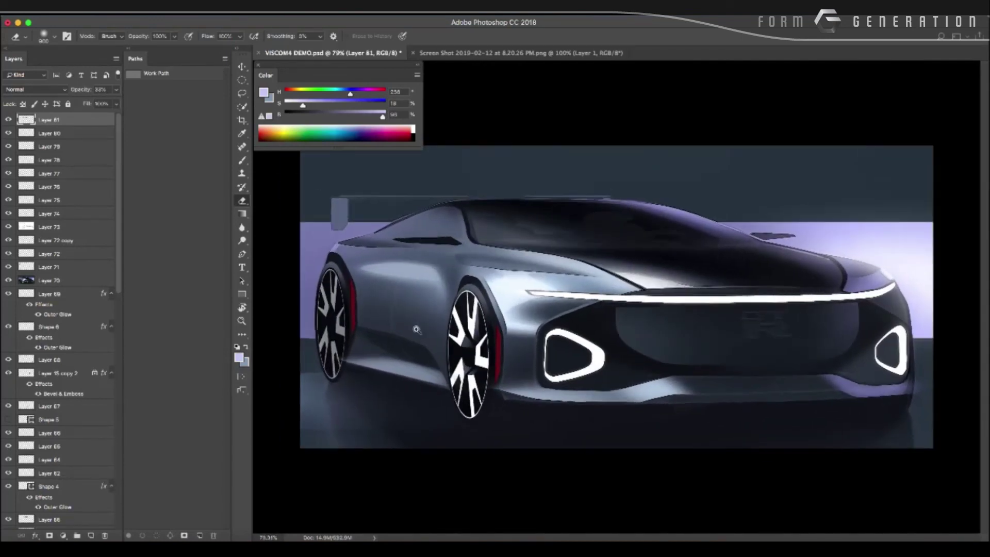
scroll(416, 329, down, 2)
scroll(422, 331, up, 2)
scroll(422, 331, up, 2)
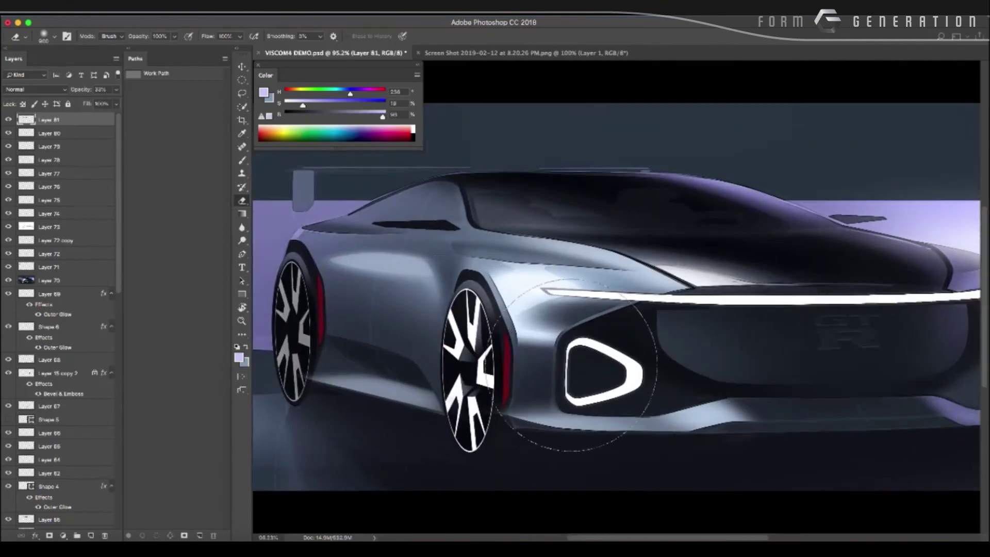
Add new Layer 82 and set up a soft brush preset at 300 px.
key(ctrl+shift+n)
key(Return)
key(b)
alt+click(674, 356)
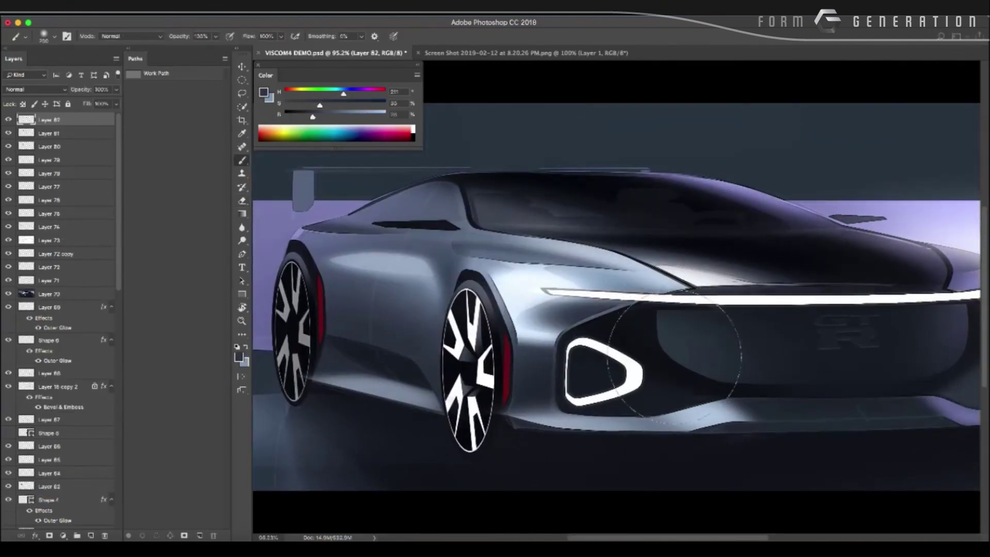
right_click(674, 355)
double_click(699, 449)
key(bracketright)
key(bracketright)
Zoom out to show the whole car and make Layer 73 the active layer.
scroll(567, 322, down, 3)
scroll(578, 324, up, 3)
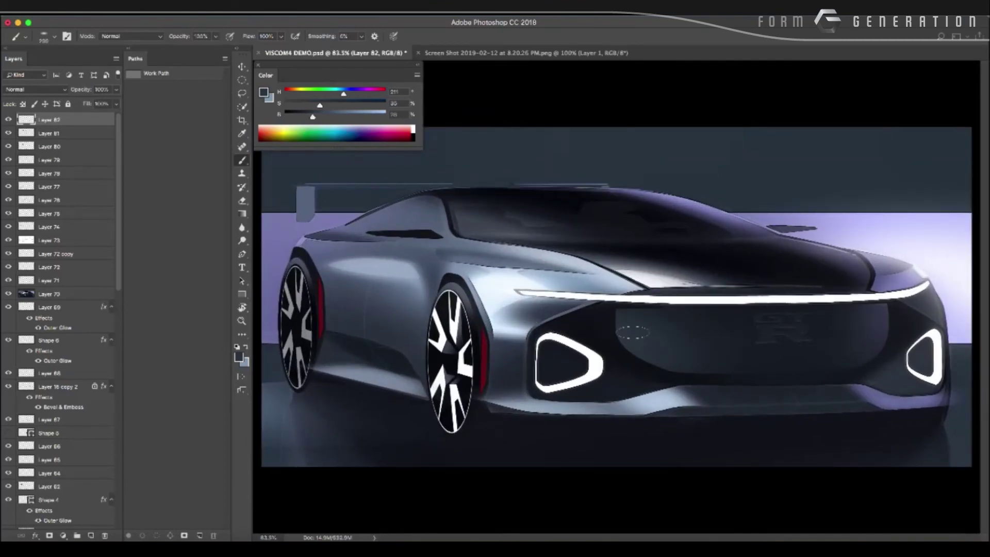
key(ctrl+minus)
key(ctrl+minus)
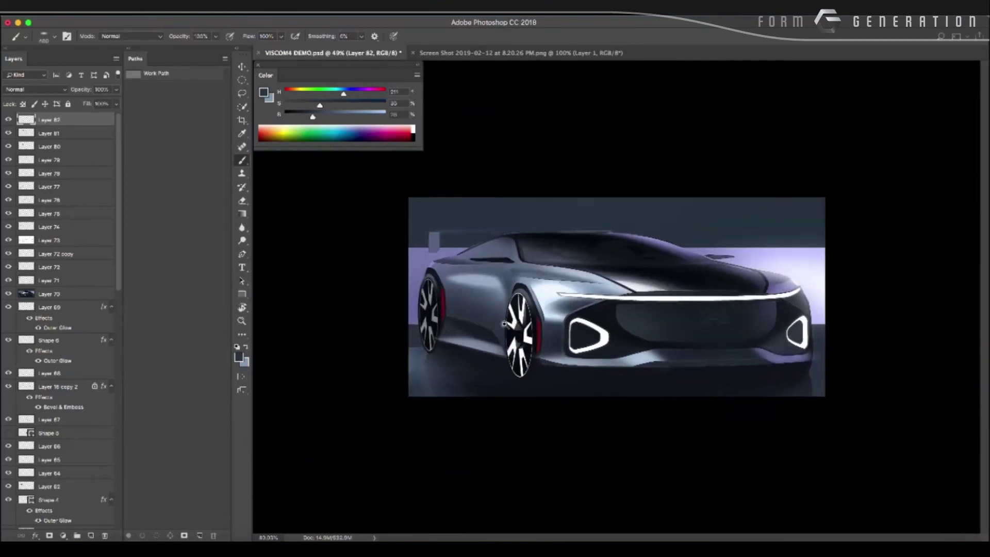
key(ctrl+minus)
key(ctrl+minus)
key(ctrl+plus)
key(ctrl+plus)
key(ctrl+plus)
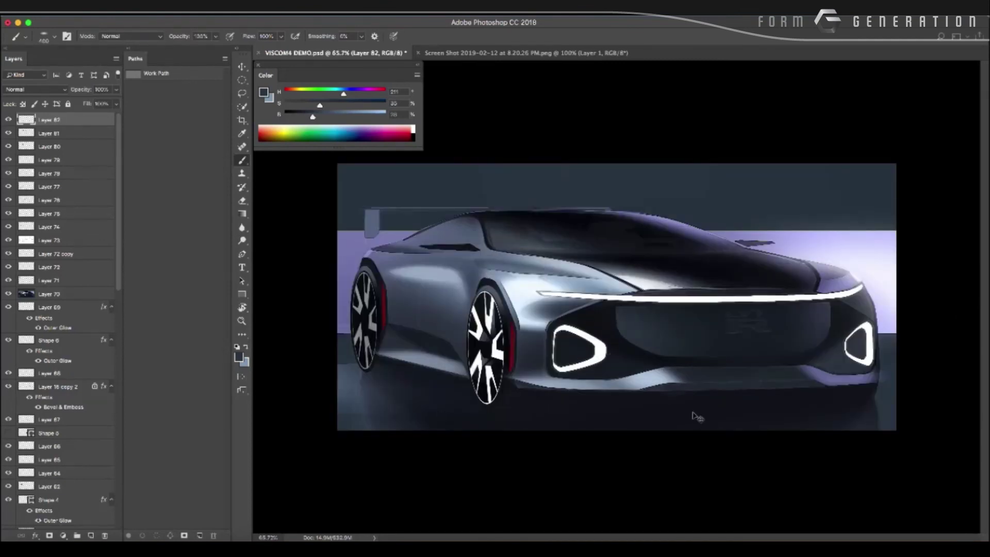
ctrl+click(644, 410)
key(ctrl+n)
Lasso the car's lower side and wheels and copy them to a new layer.
click(224, 125)
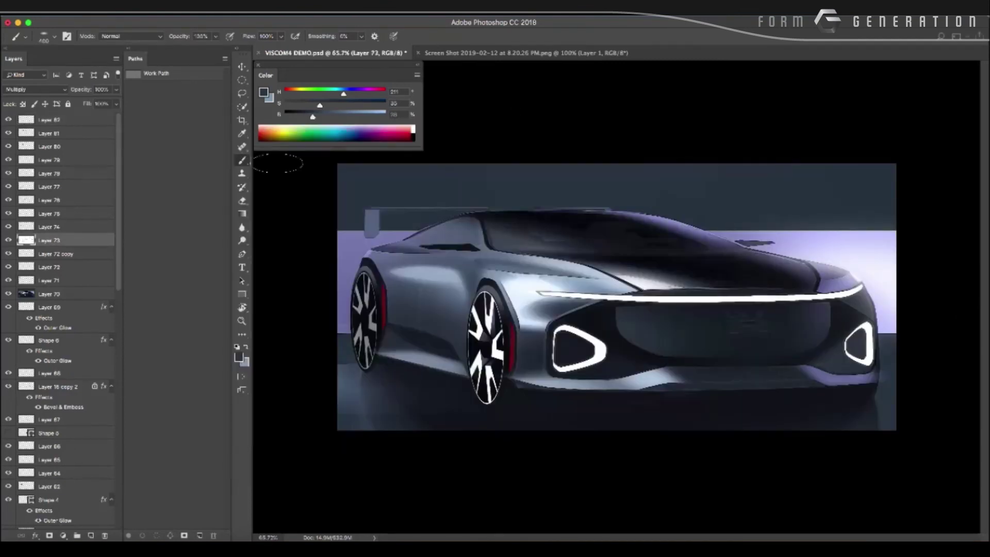
key(l)
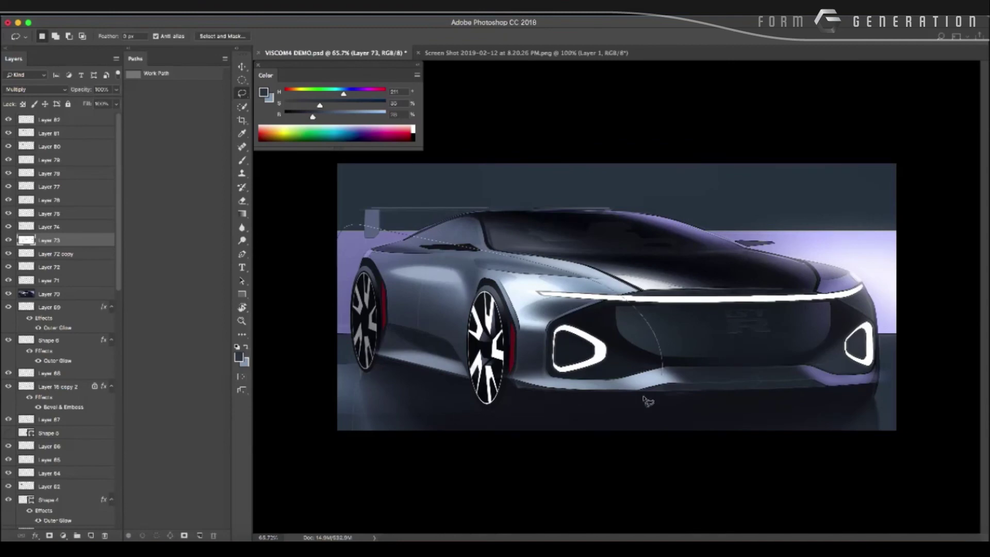
drag(358, 378, 329, 278)
key(ctrl+j)
Flip the copy vertically, skew it beneath the car, and fade it to 20% opacity.
key(ctrl+t)
right_click(446, 293)
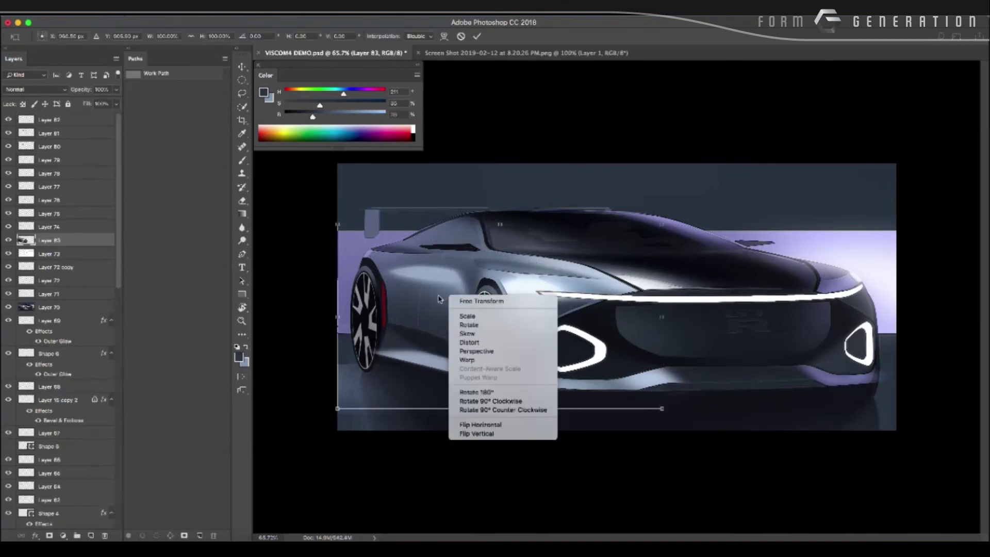
click(467, 440)
drag(453, 397, 449, 447)
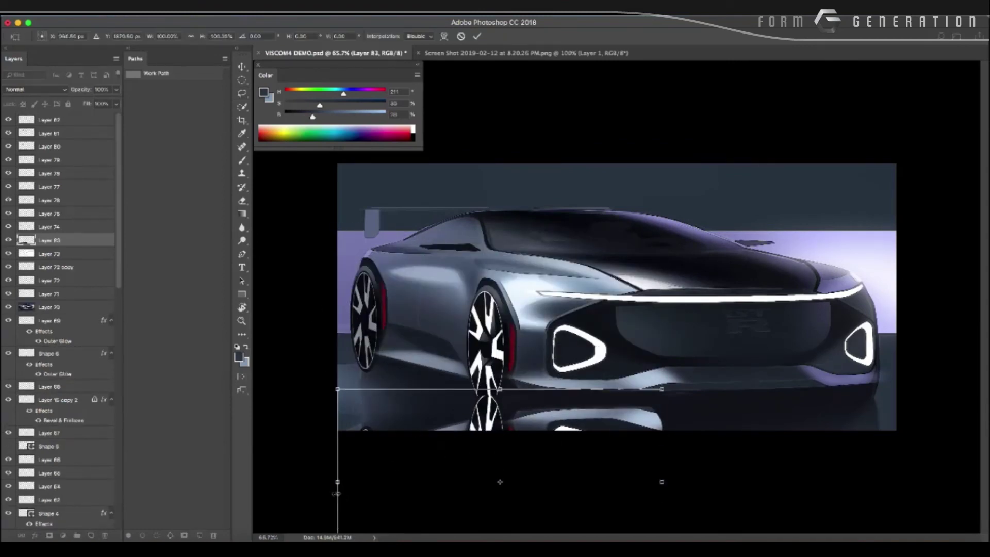
drag(336, 494, 331, 494)
drag(332, 436, 335, 322)
drag(373, 382, 335, 464)
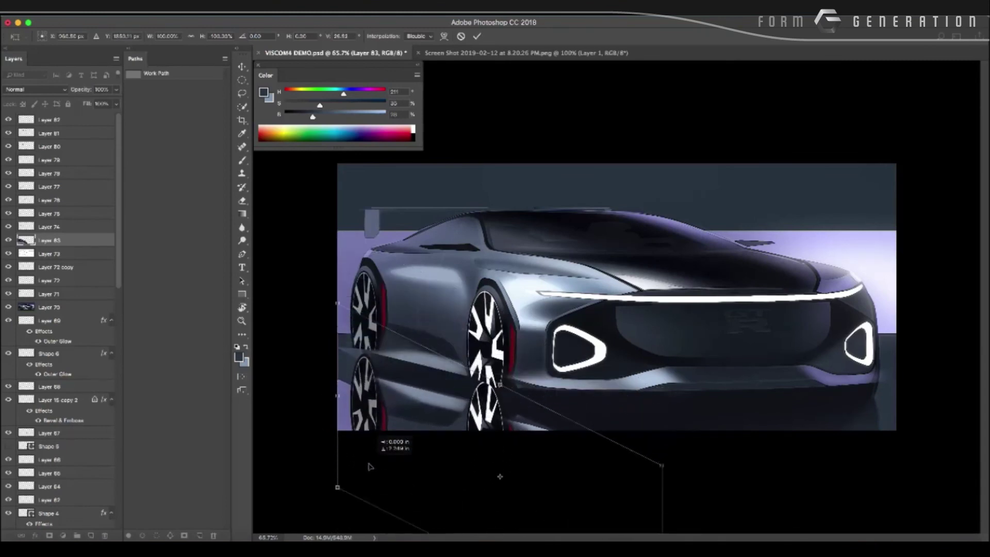
drag(338, 420, 394, 432)
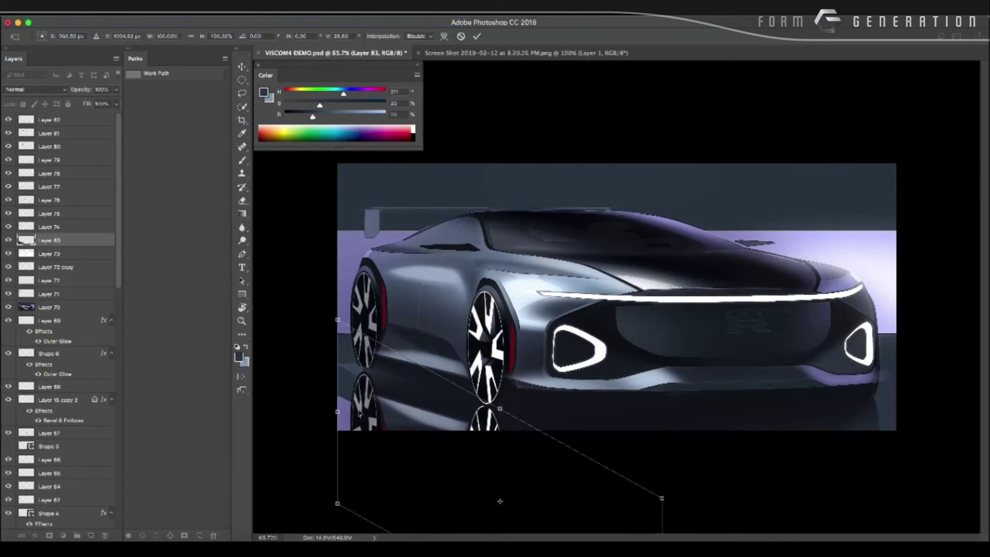
key(Return)
key(l)
key(2)
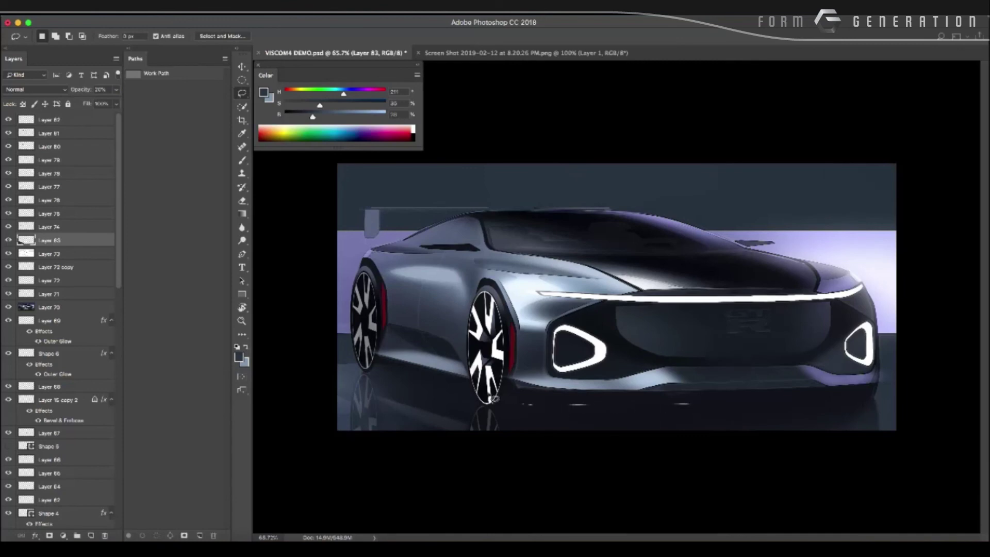
Copy the car's front to a new layer, flip it vertically, and move it below the car.
drag(871, 413, 467, 391)
key(ctrl+j)
key(ctrl+t)
right_click(581, 330)
click(619, 505)
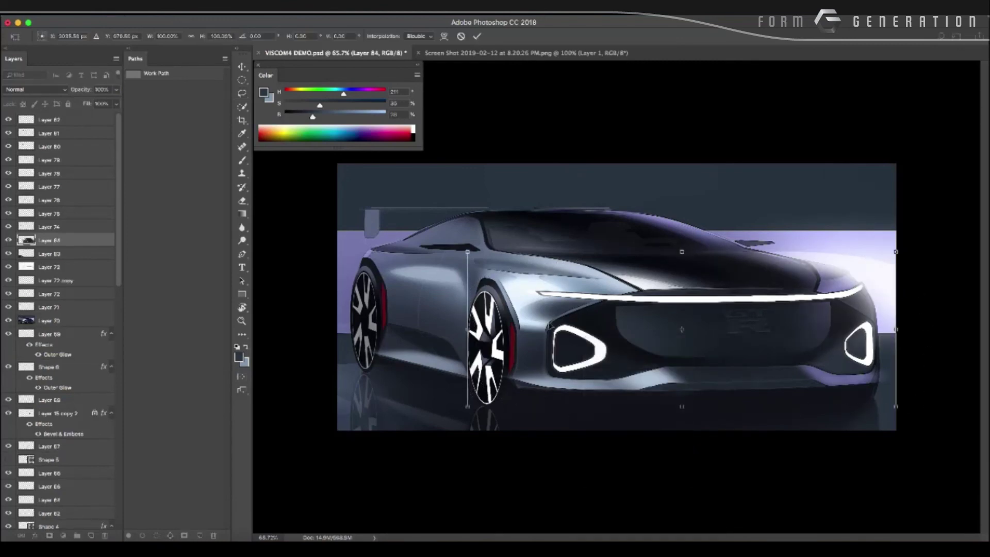
mouse_move(575, 295)
mouse_down()
mouse_move(575, 473)
mouse_move(575, 451)
mouse_up()
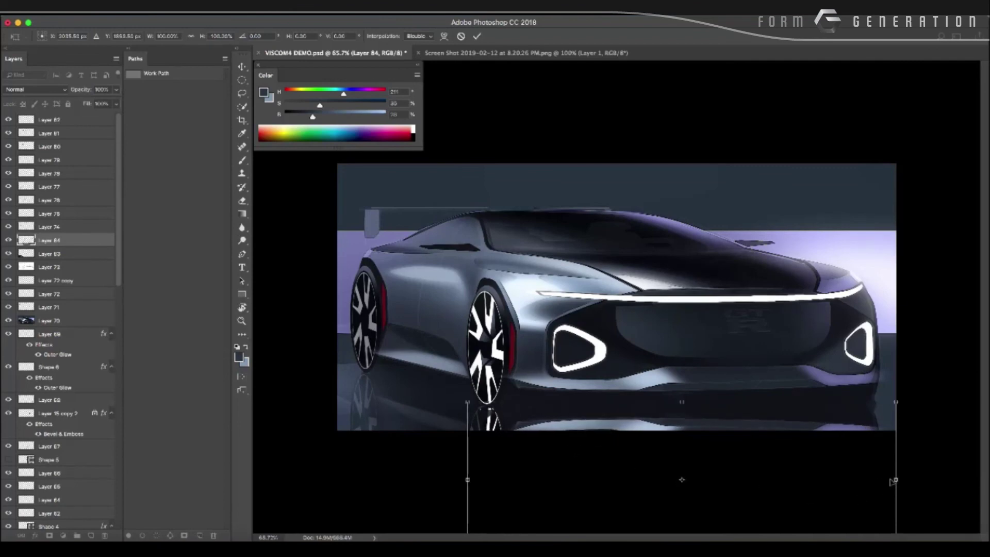
Skew and warp the flipped front so the reflection follows the car's curve.
drag(897, 481, 897, 457)
right_click(711, 406)
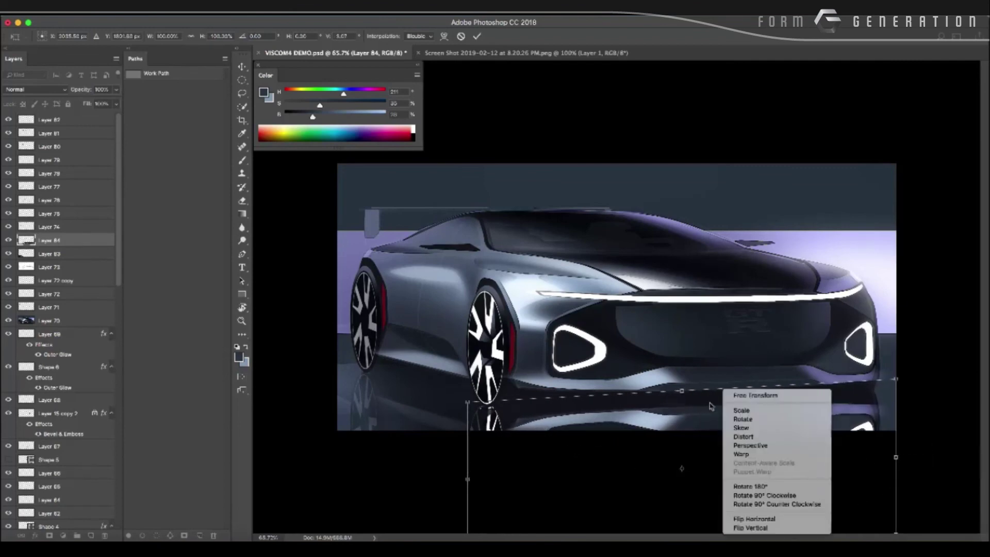
click(740, 454)
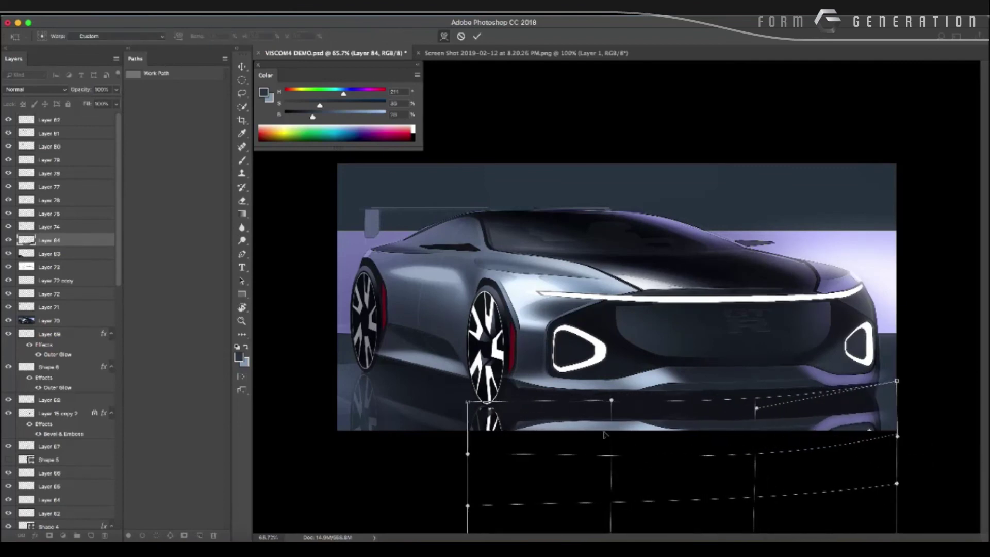
drag(605, 435, 599, 436)
drag(883, 430, 879, 422)
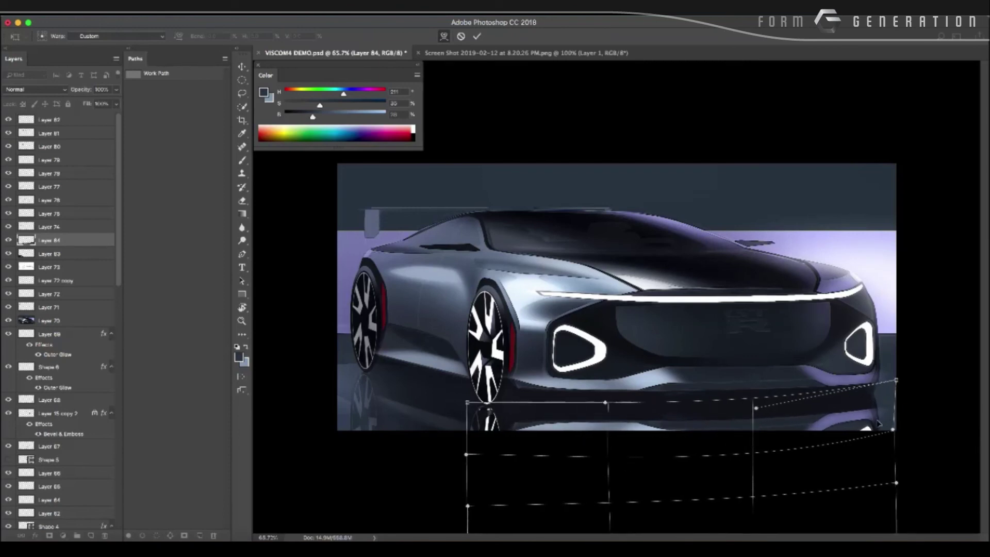
key(Return)
Fade the front reflection layer to 26% opacity.
key(l)
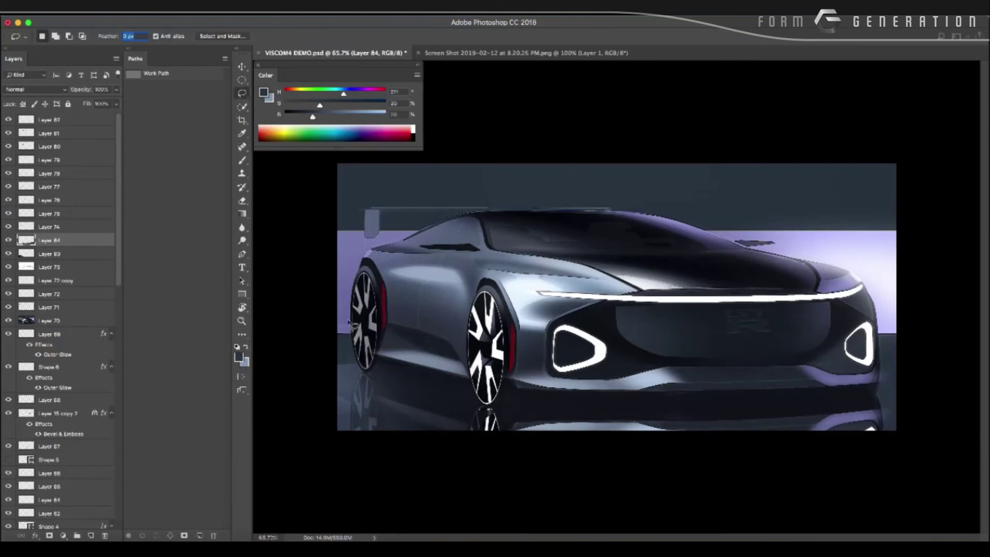
drag(84, 90, 77, 90)
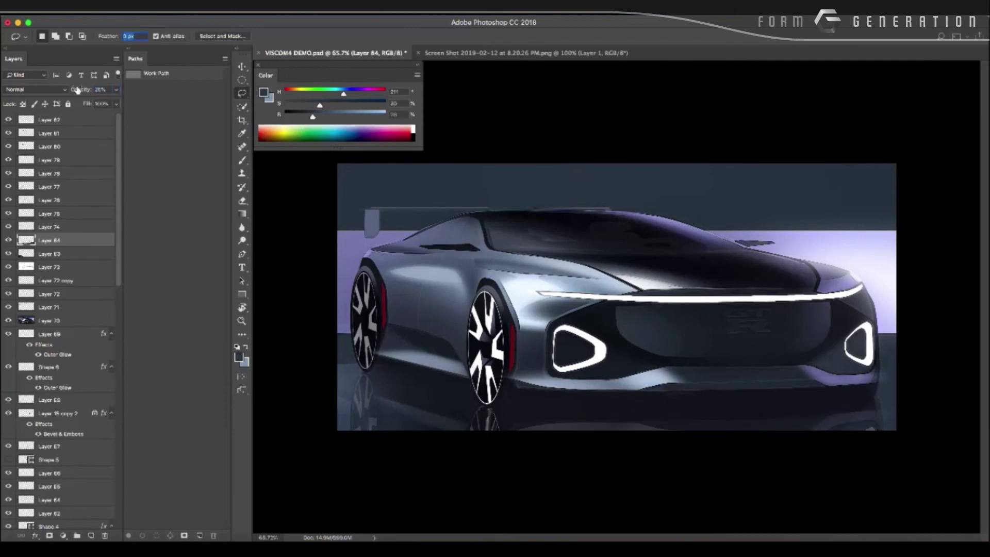
key(e)
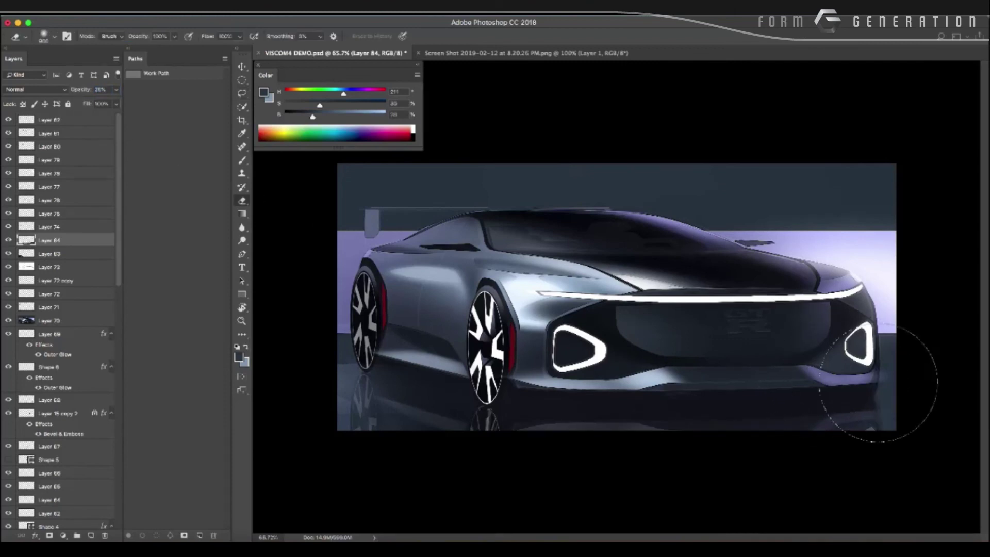
Zoom out and add a new empty Layer 85 above the reflections.
scroll(470, 411, down, 3)
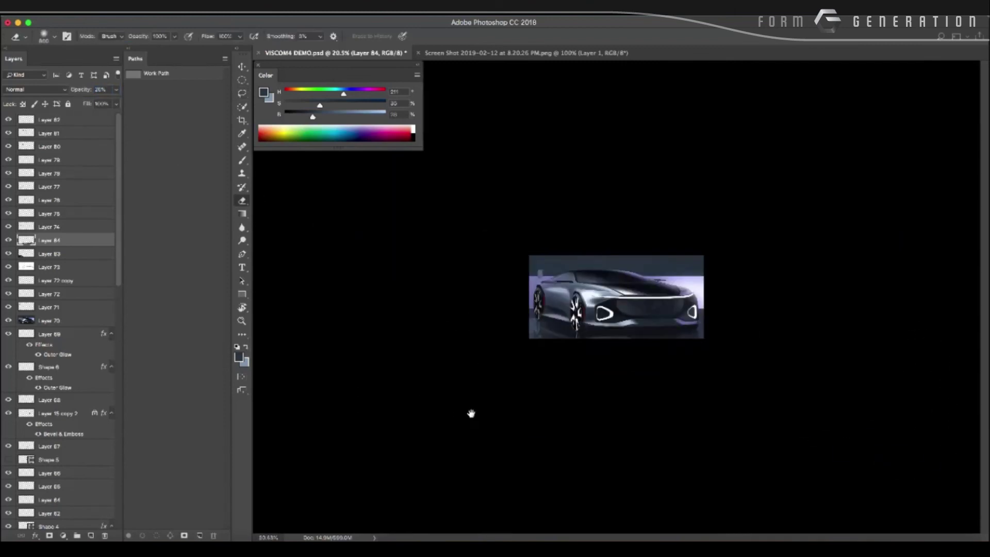
scroll(516, 395, down, 2)
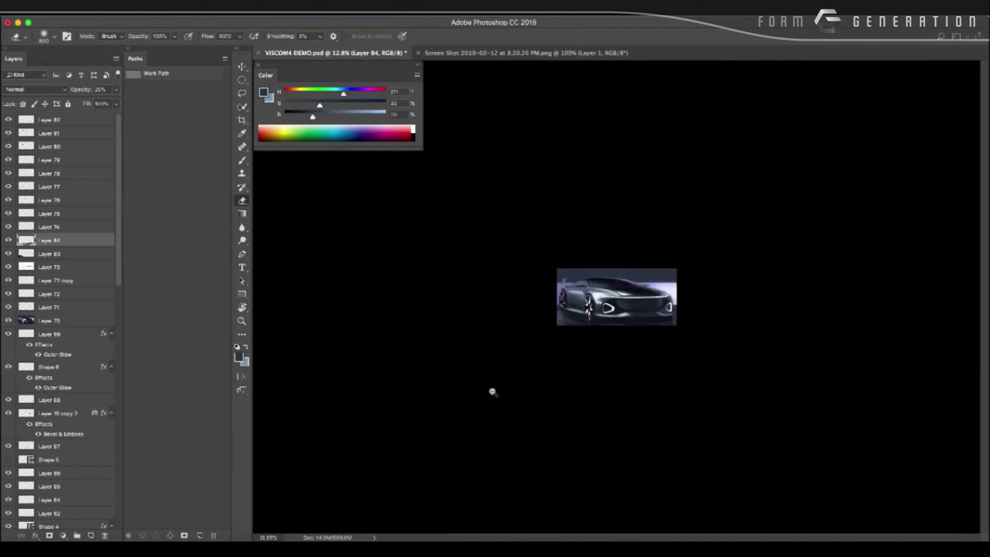
scroll(464, 389, up, 2)
scroll(443, 338, down, 1)
scroll(412, 330, down, 3)
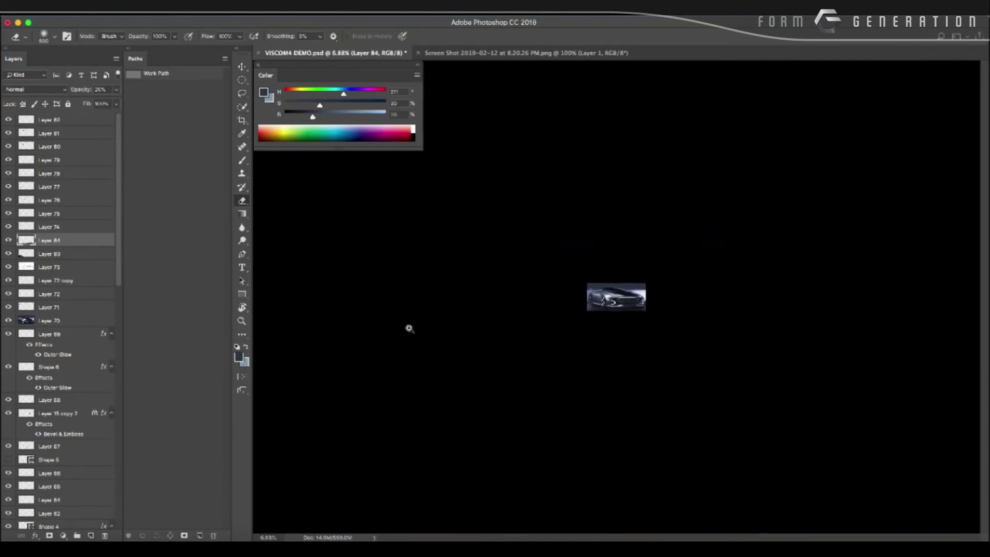
scroll(433, 328, up, 4)
key(ctrl+shift+n)
key(Return)
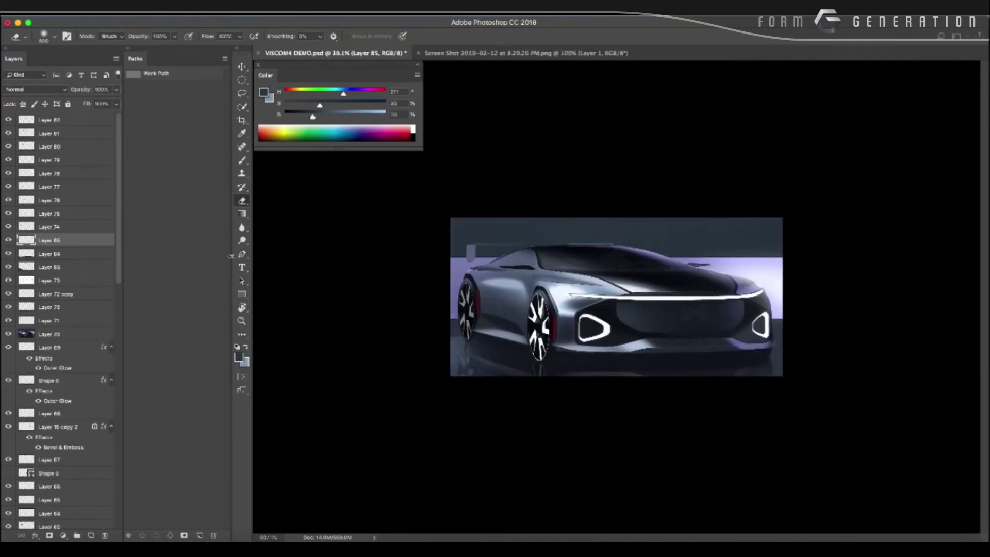
Select the Rectangle Tool from the shape tools flyout.
click(241, 295)
right_click(247, 296)
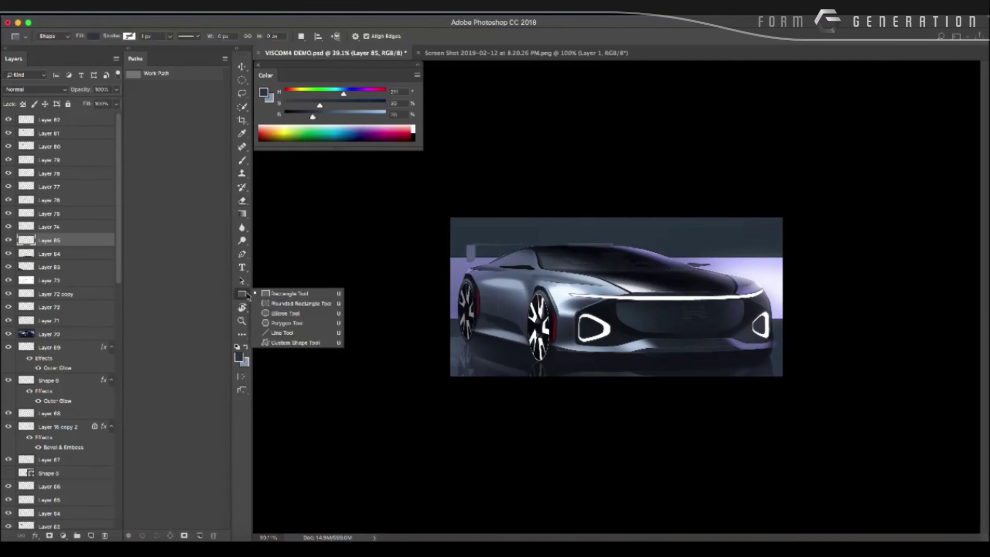
click(299, 233)
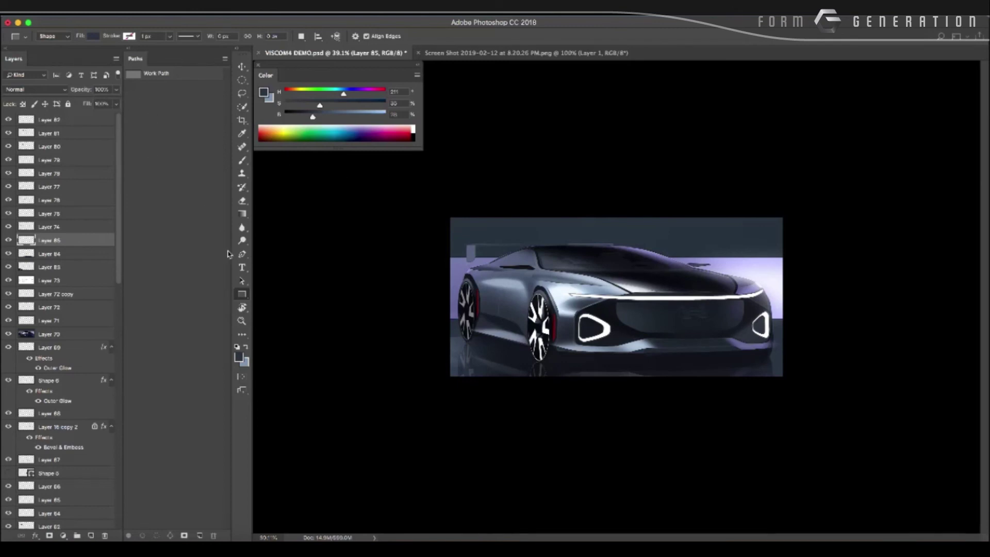
Pick a gradient preset and apply a darkening gradient across the car.
click(242, 214)
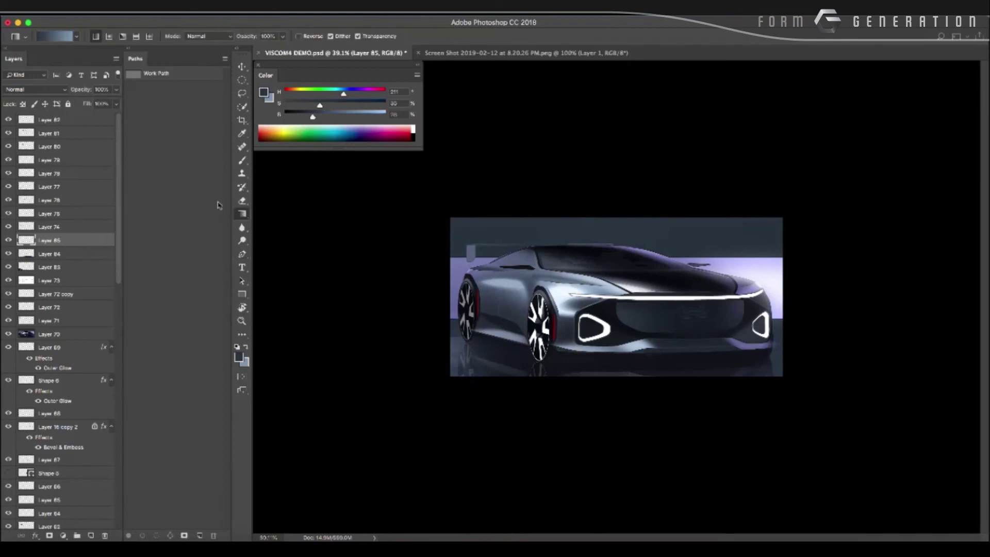
click(78, 38)
click(72, 88)
drag(404, 222, 739, 353)
drag(383, 215, 619, 298)
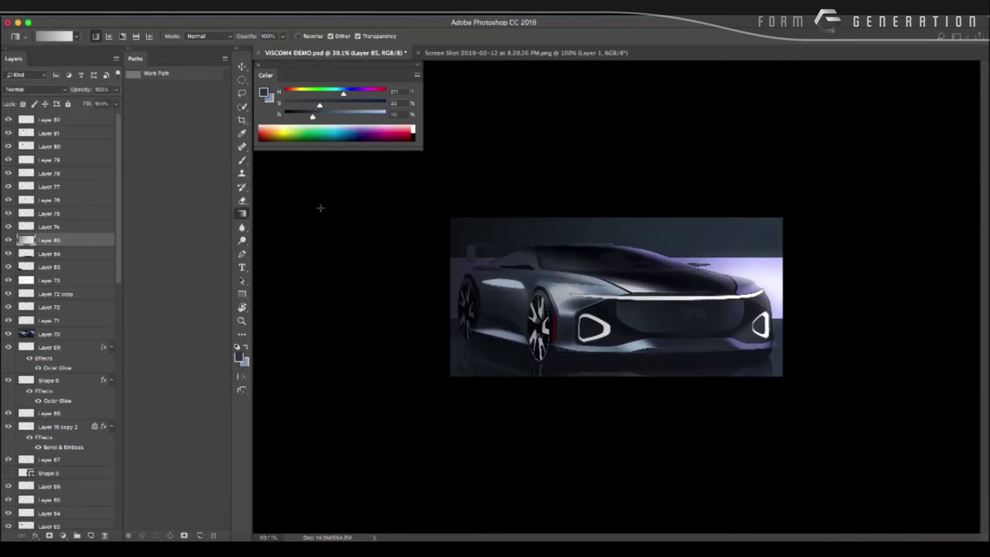
key(ctrl+z)
mouse_move(347, 184)
mouse_down()
mouse_move(586, 277)
mouse_move(661, 333)
mouse_up()
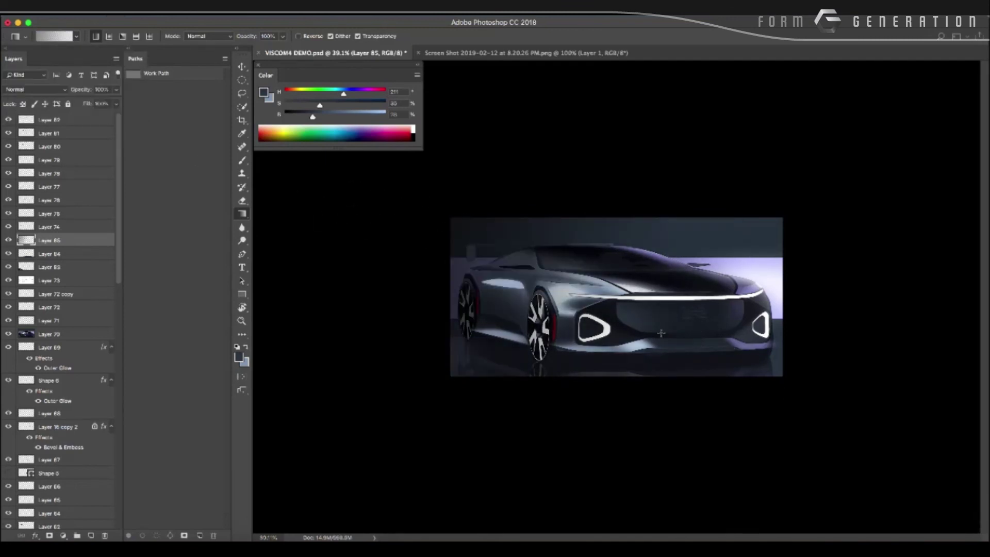
Set the gradient layer to Overlay blending and test a gradient on the right side.
click(34, 89)
click(43, 202)
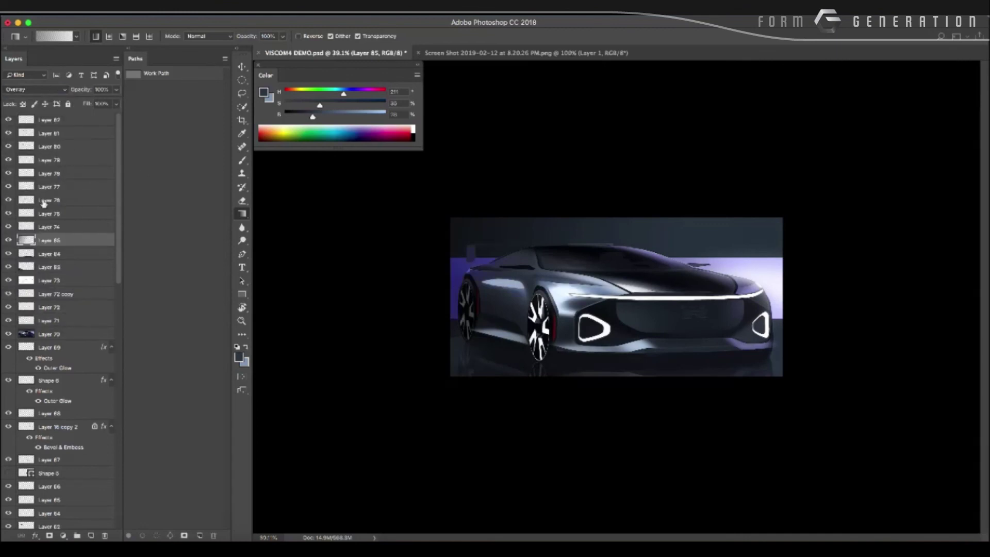
scroll(323, 215, down, 2)
scroll(347, 217, up, 2)
scroll(325, 218, up, 1)
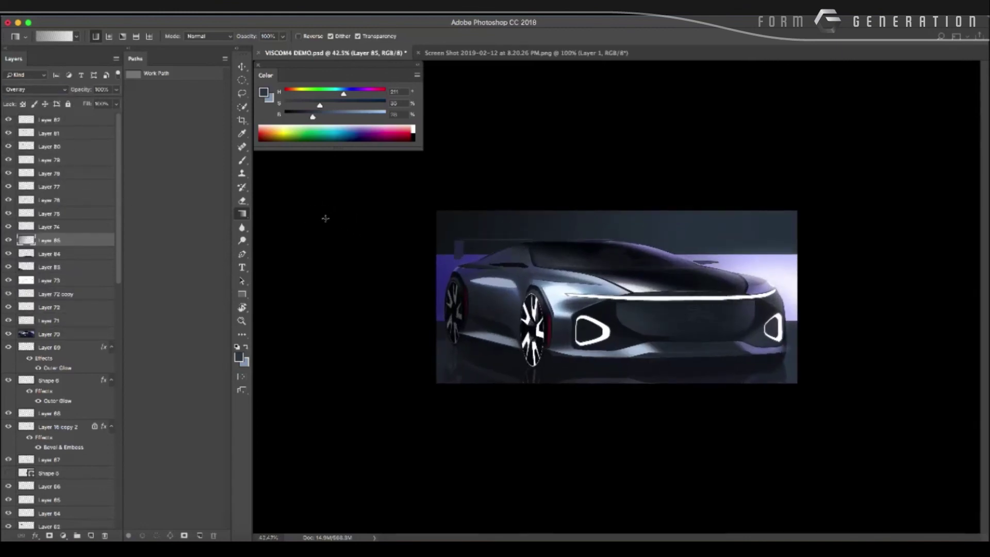
drag(836, 245, 429, 478)
key(ctrl+z)
Sample a light lavender from the image and test a gradient across the car.
key(b)
alt+click(752, 272)
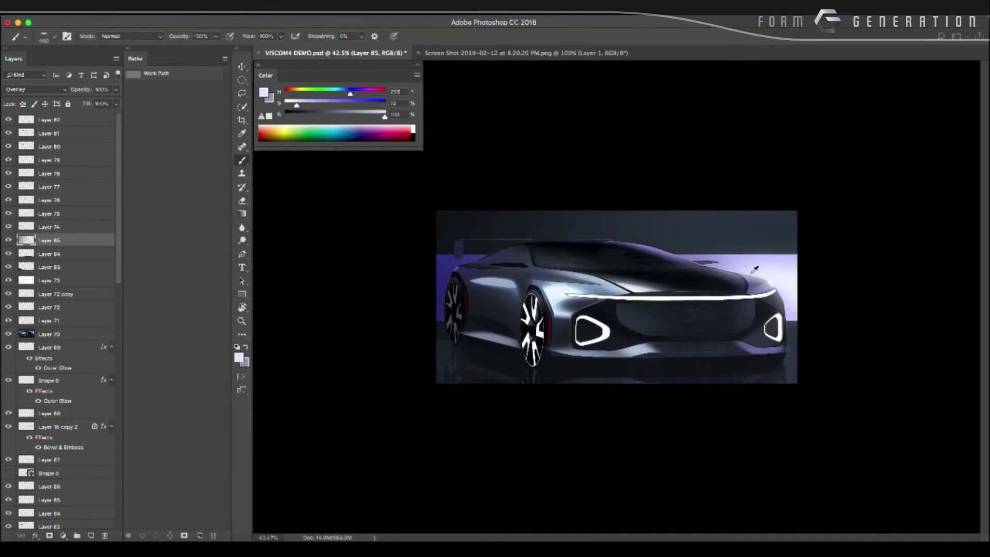
key(g)
drag(352, 426, 561, 356)
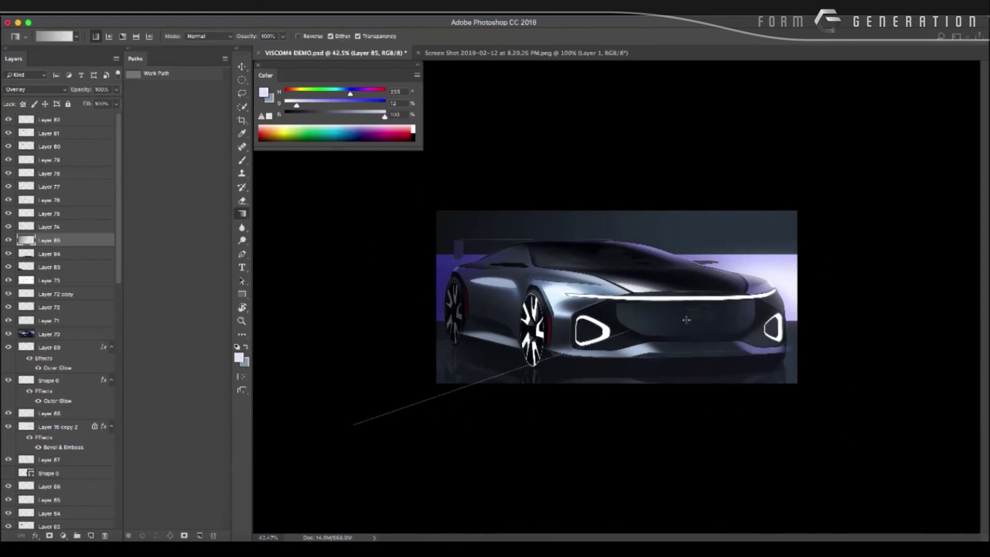
key(ctrl+z)
Edit the gradient so its left colour stop is white.
click(67, 40)
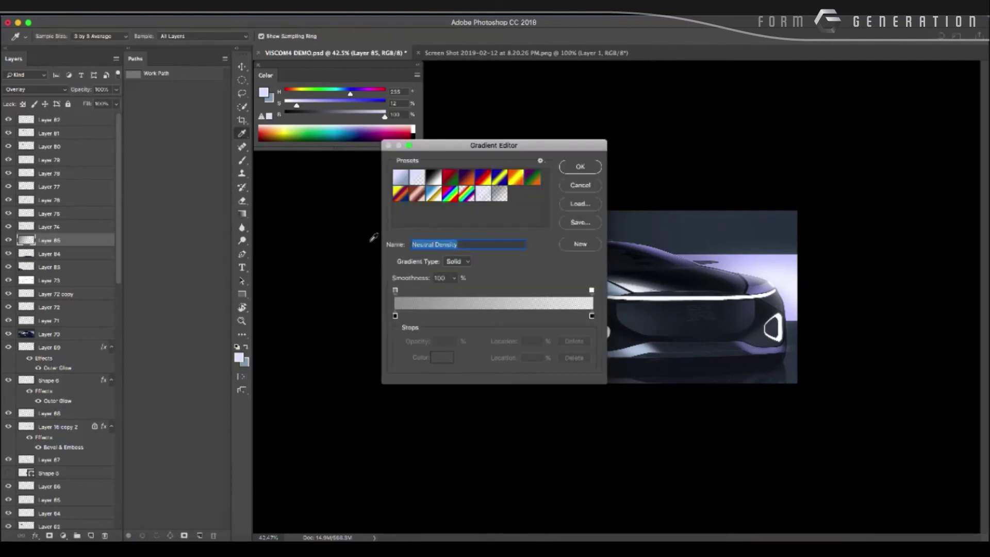
click(395, 316)
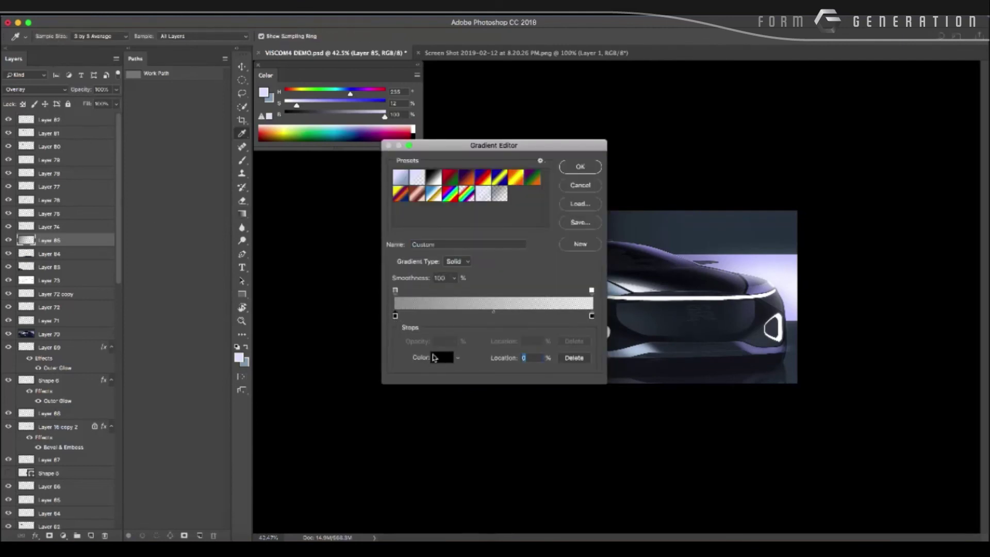
click(433, 357)
click(647, 351)
key(Return)
click(580, 167)
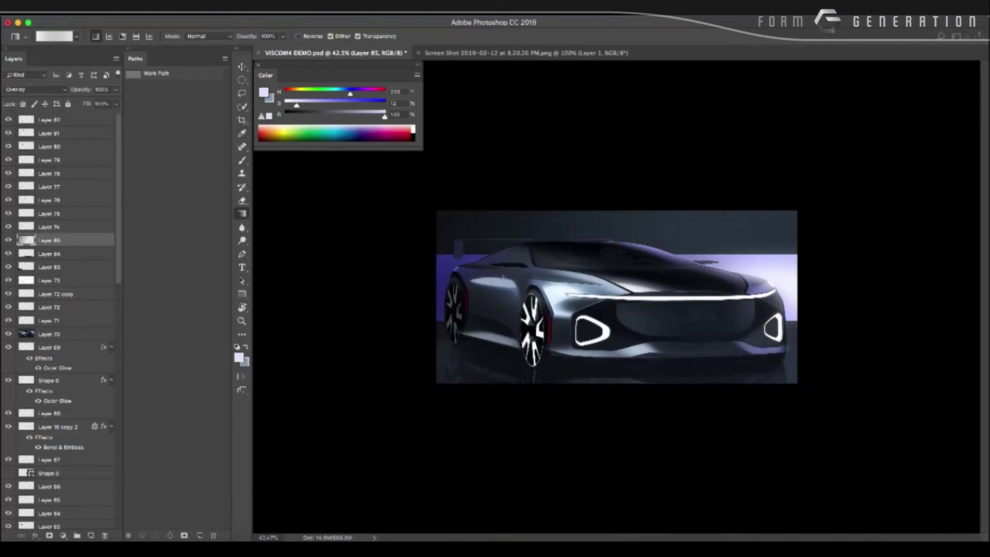
Brighten the car's lower left and right edge with the white Overlay gradient.
drag(365, 413, 803, 354)
key(ctrl+z)
drag(430, 439, 695, 290)
drag(356, 437, 559, 364)
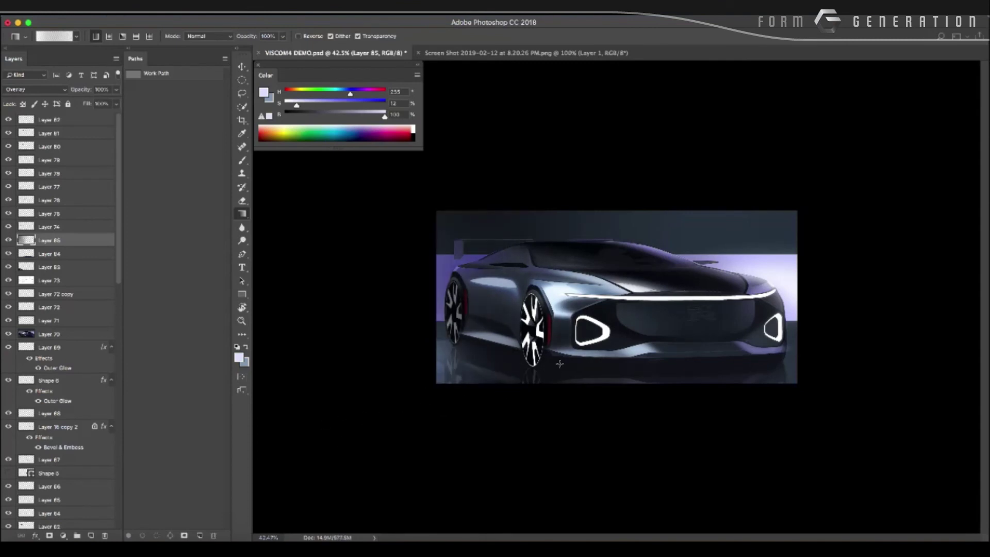
drag(466, 420, 668, 297)
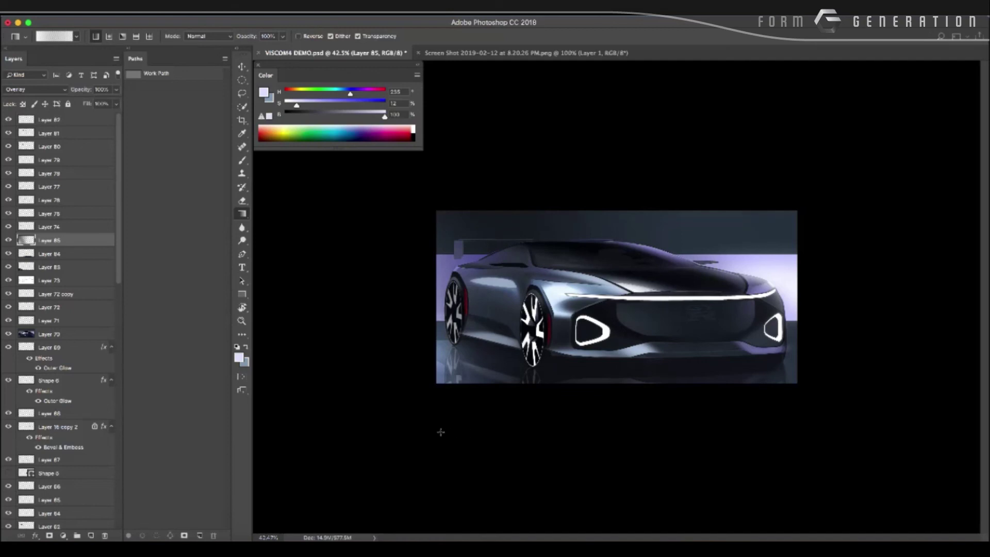
mouse_move(644, 331)
mouse_down()
mouse_move(349, 371)
mouse_move(413, 354)
mouse_move(367, 356)
mouse_move(407, 346)
mouse_up()
drag(955, 258, 732, 320)
Zoom in on the car and add a new empty layer.
key(ctrl+j)
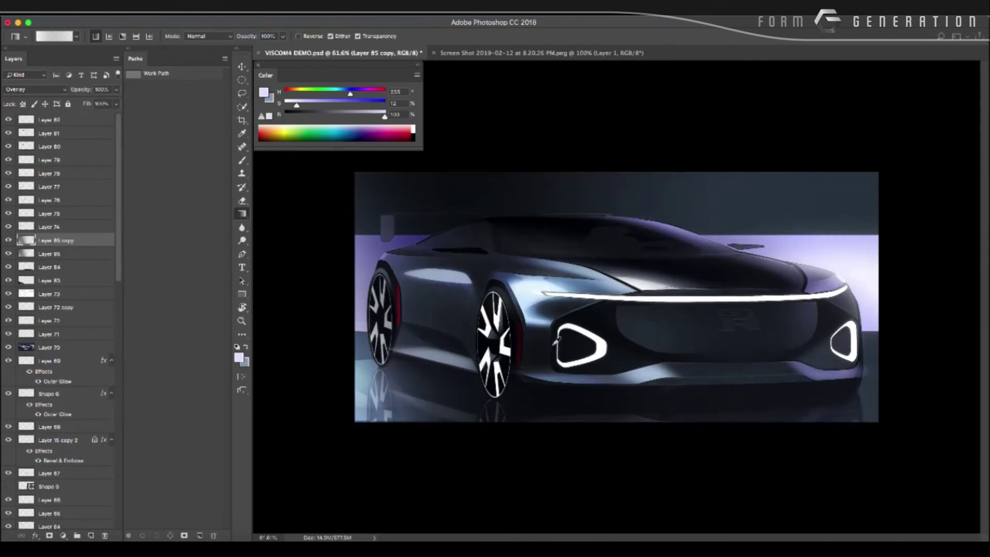
key(ctrl+z)
drag(838, 255, 462, 356)
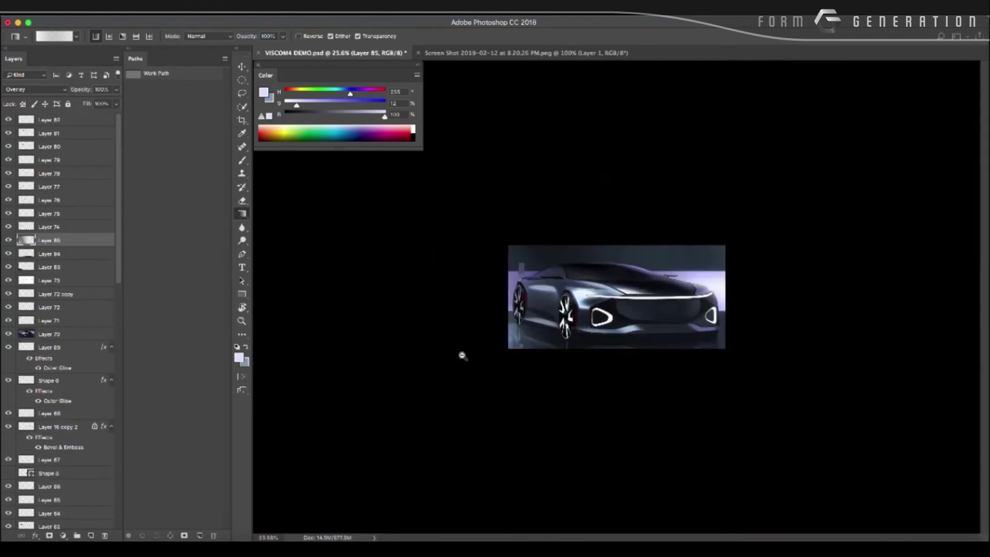
drag(363, 371, 384, 341)
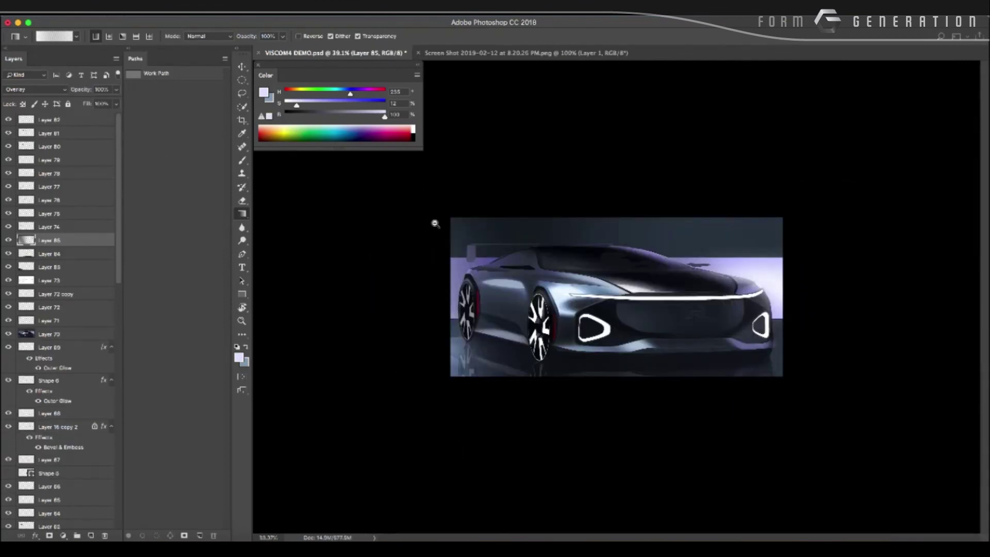
drag(434, 223, 473, 316)
key(ctrl+shift+n)
Confirm the new layer and choose a large soft round brush.
key(Return)
key(b)
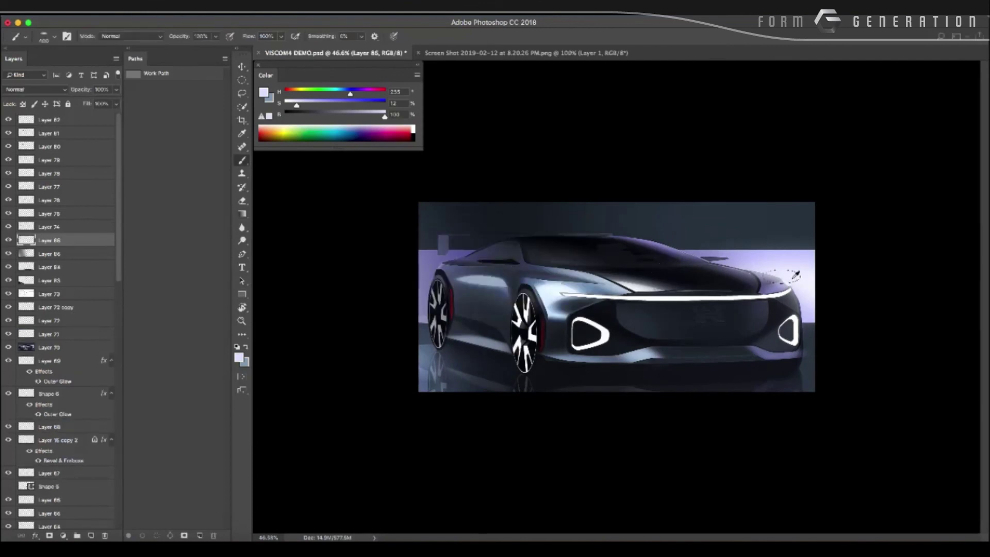
right_click(744, 252)
click(678, 315)
key(Return)
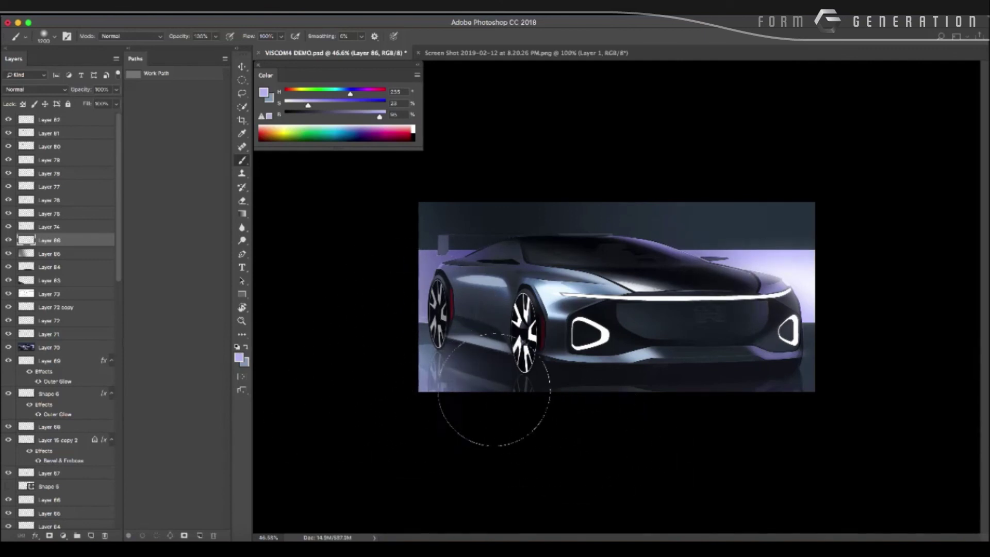
Pick a magenta pink (H 301) and enlarge the brush to about 1400 px.
click(266, 98)
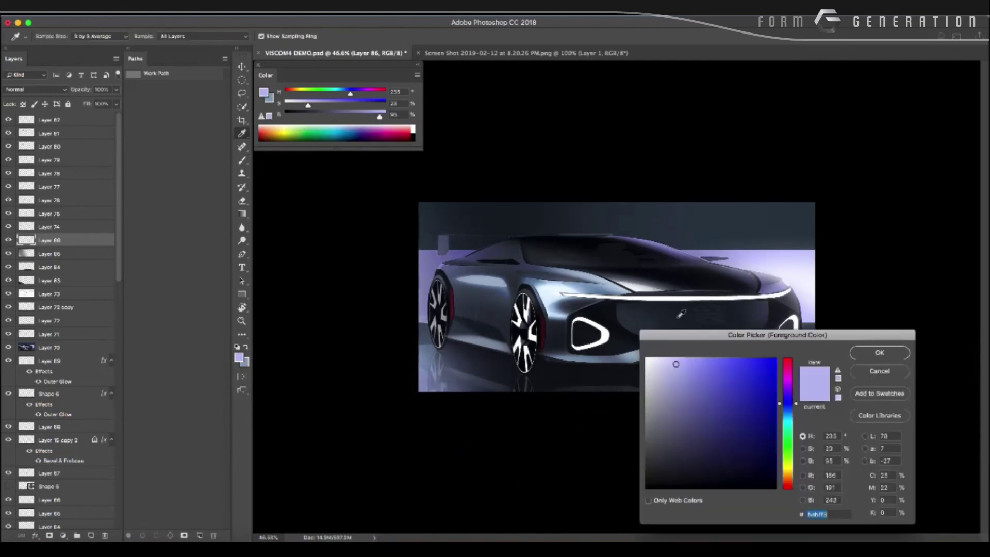
drag(786, 401, 786, 383)
key(Return)
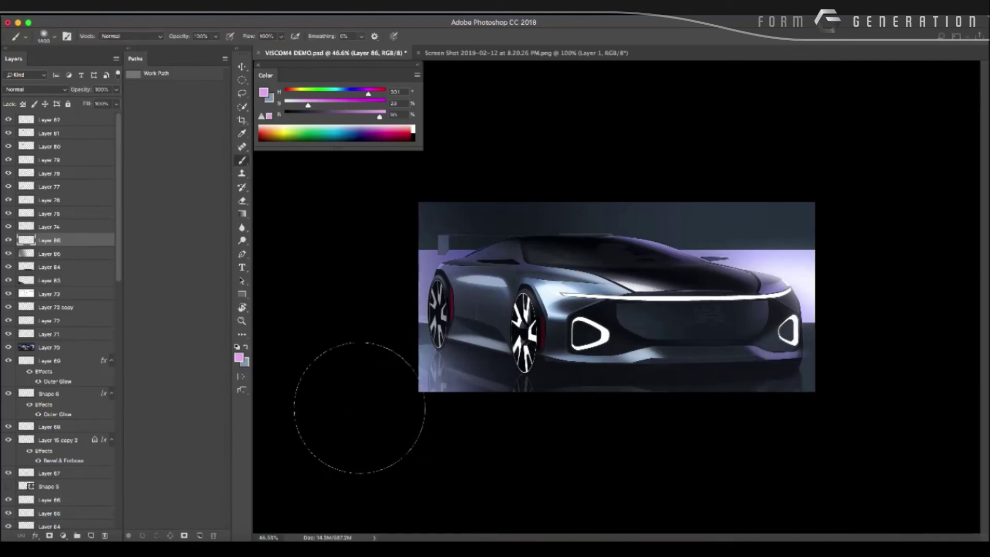
key(bracketright)
key(bracketright)
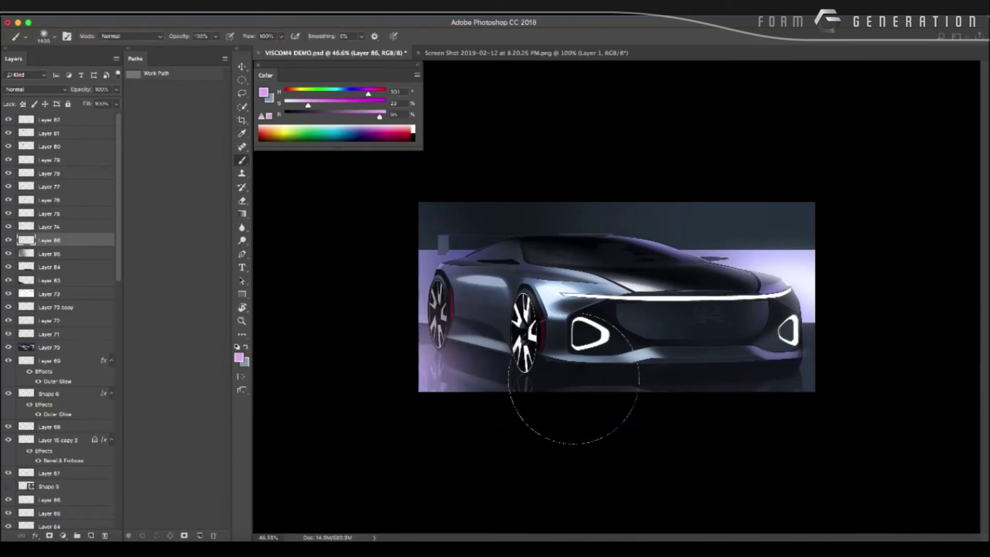
Sample a dark navy from the image, switch to the Eraser and select Layer 85.
scroll(370, 387, down, 5)
scroll(352, 382, up, 4)
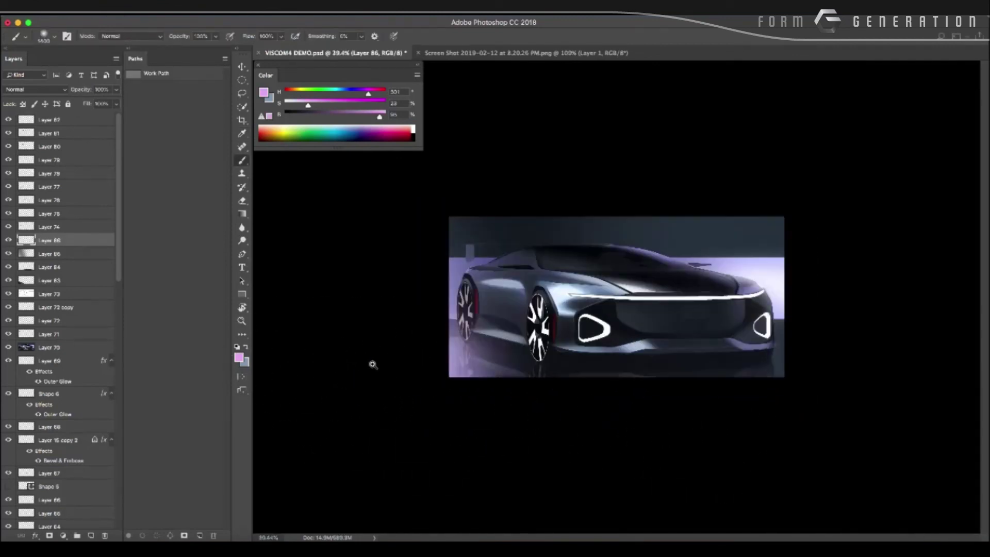
scroll(356, 380, down, 3)
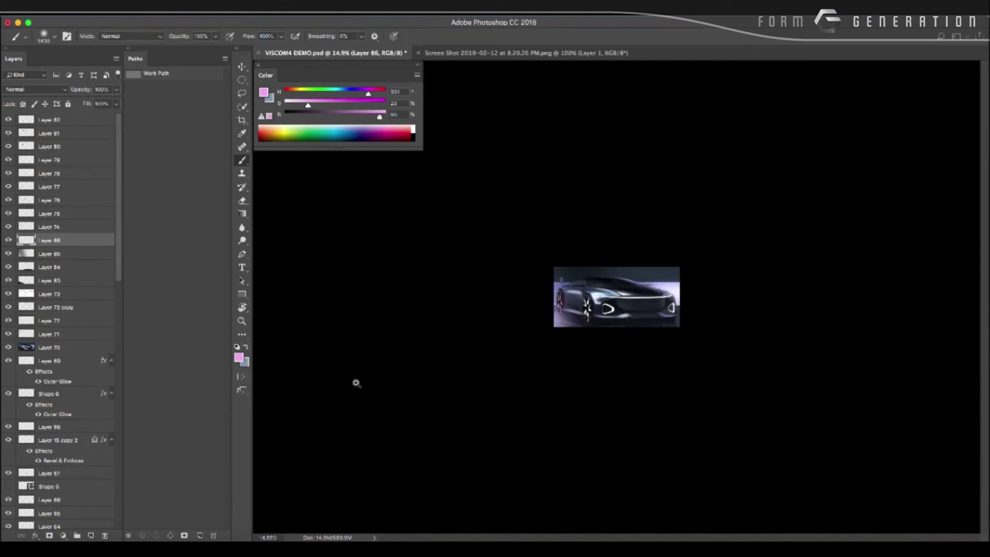
scroll(406, 380, up, 2)
scroll(413, 380, up, 2)
scroll(775, 402, up, 3)
scroll(775, 402, down, 2)
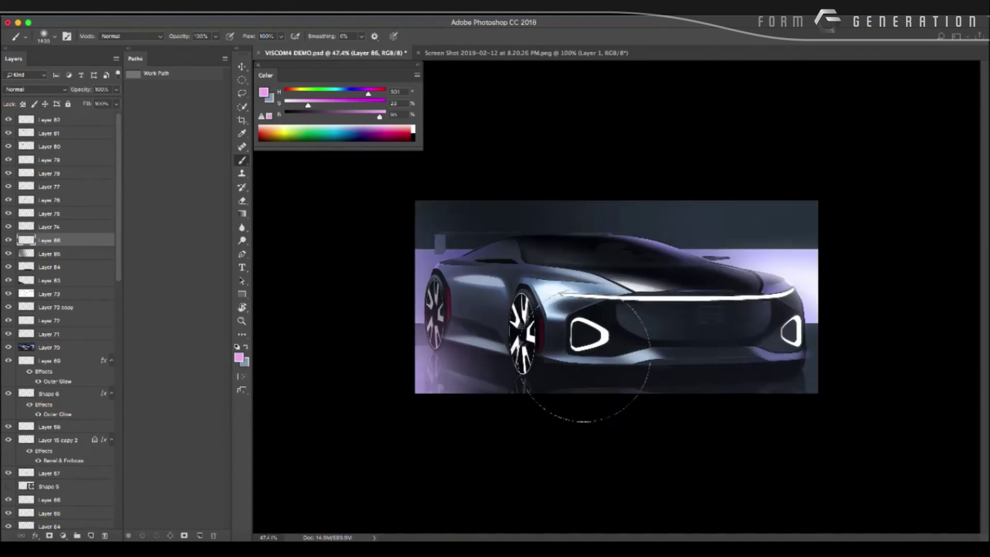
alt+click(634, 217)
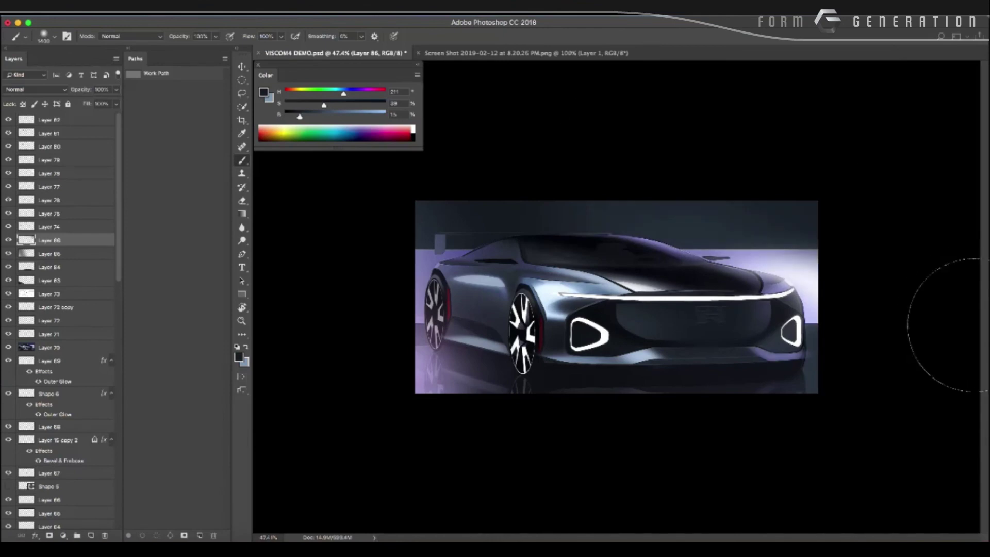
key(e)
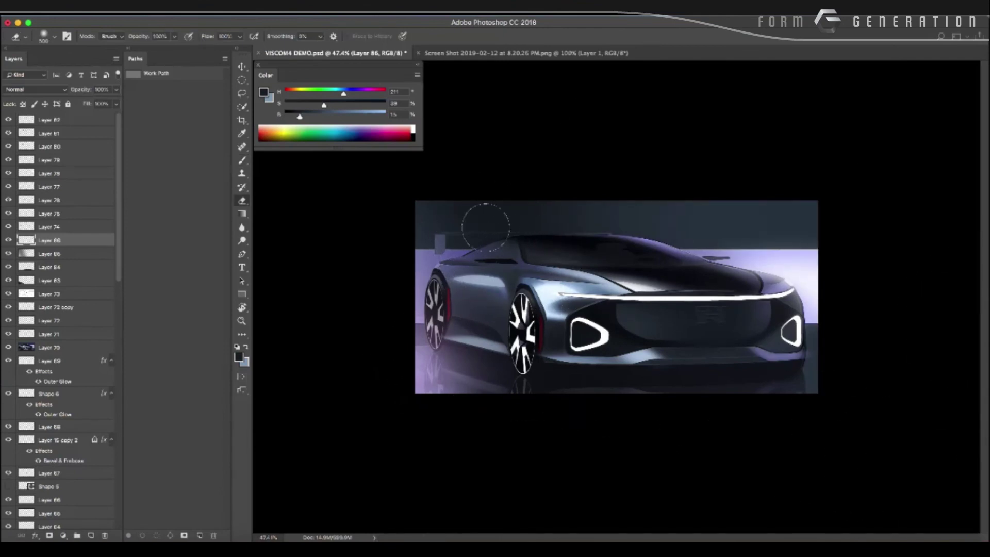
click(34, 254)
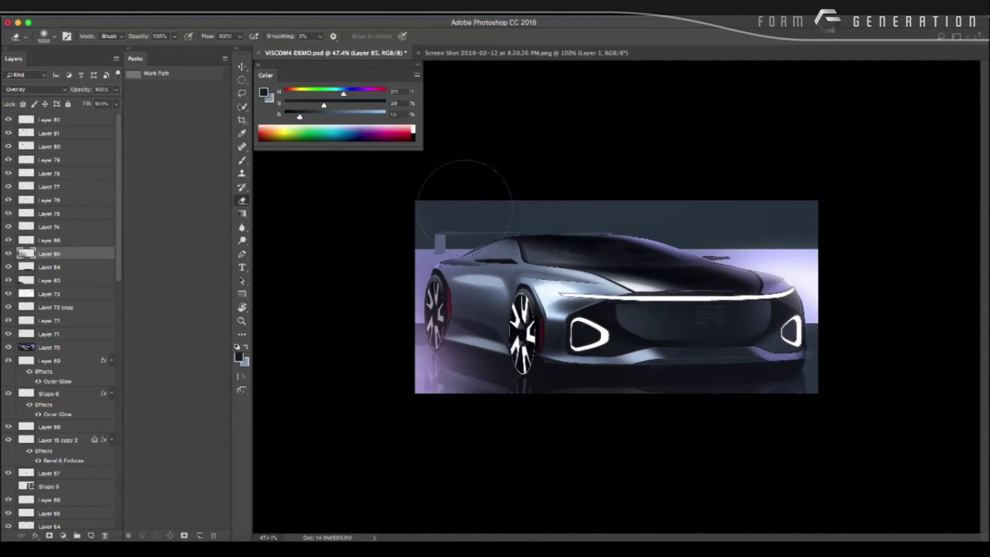
Add a new layer above Layer 85 set to Overlay blending.
key(ctrl+shift+n)
key(Return)
click(23, 89)
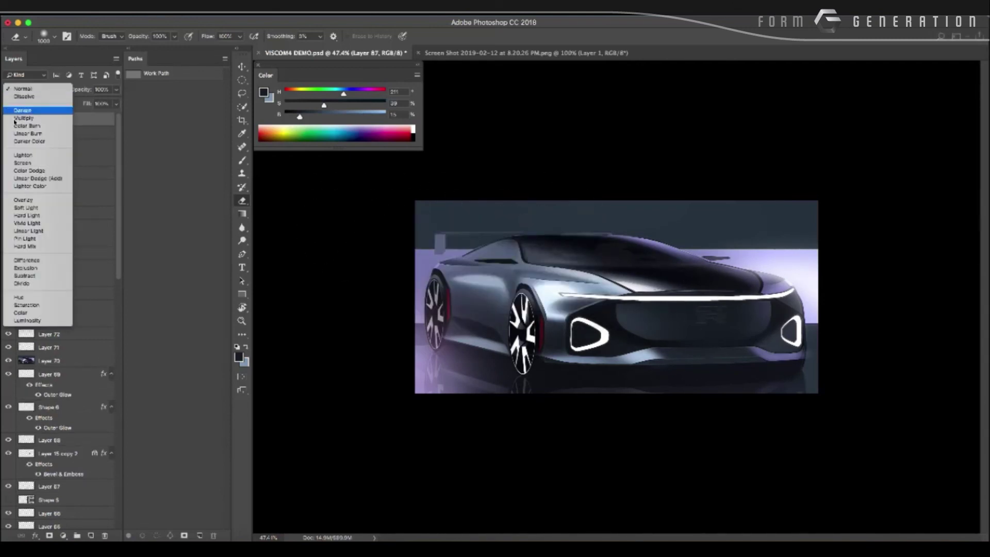
click(23, 199)
Try setting a lasso feather, then pick the 300 px soft brush.
key(b)
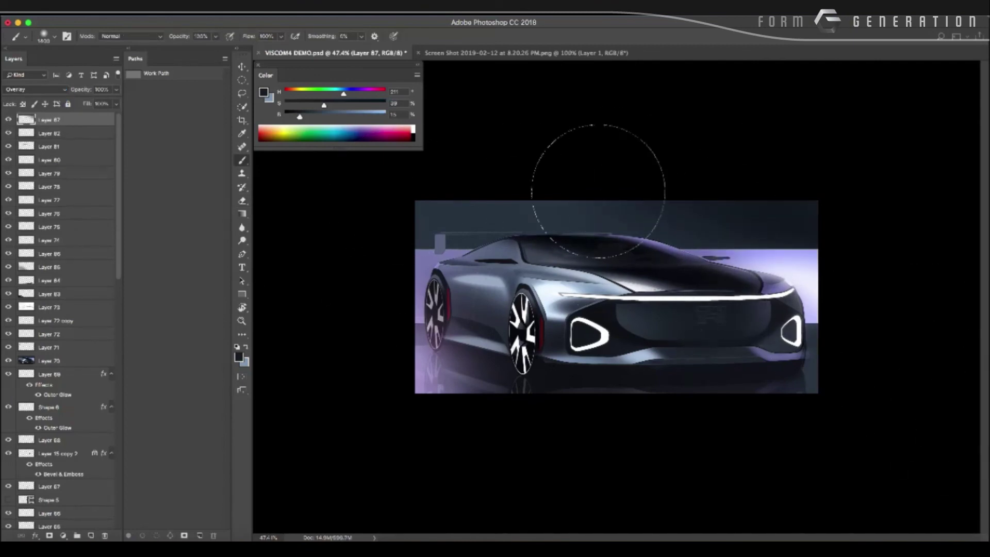
key(l)
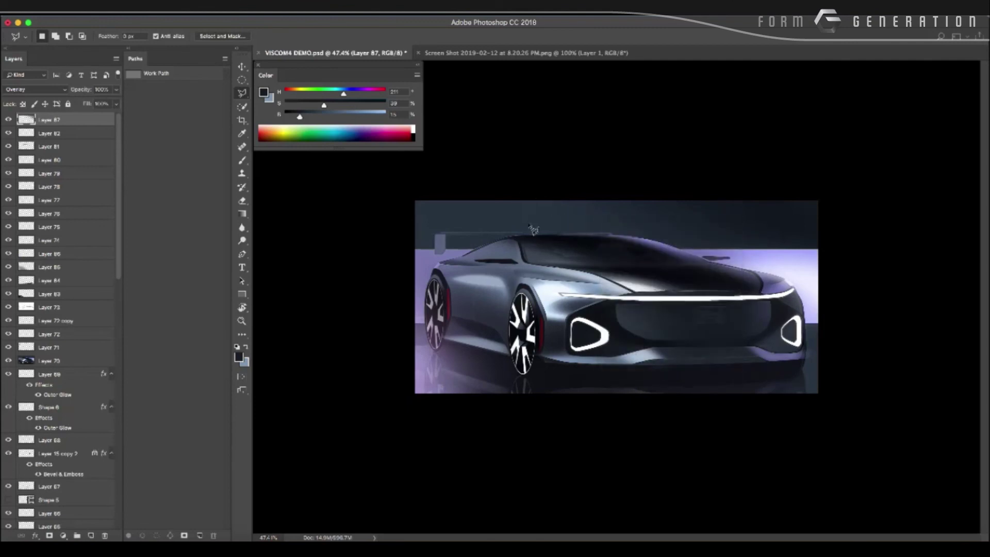
right_click(581, 221)
click(589, 310)
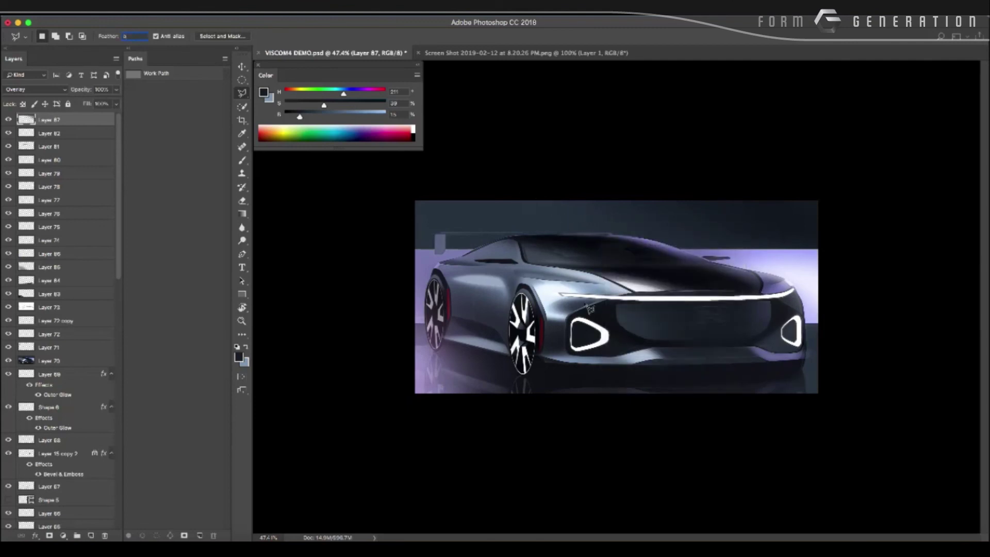
key(Return)
key(b)
right_click(657, 250)
double_click(768, 378)
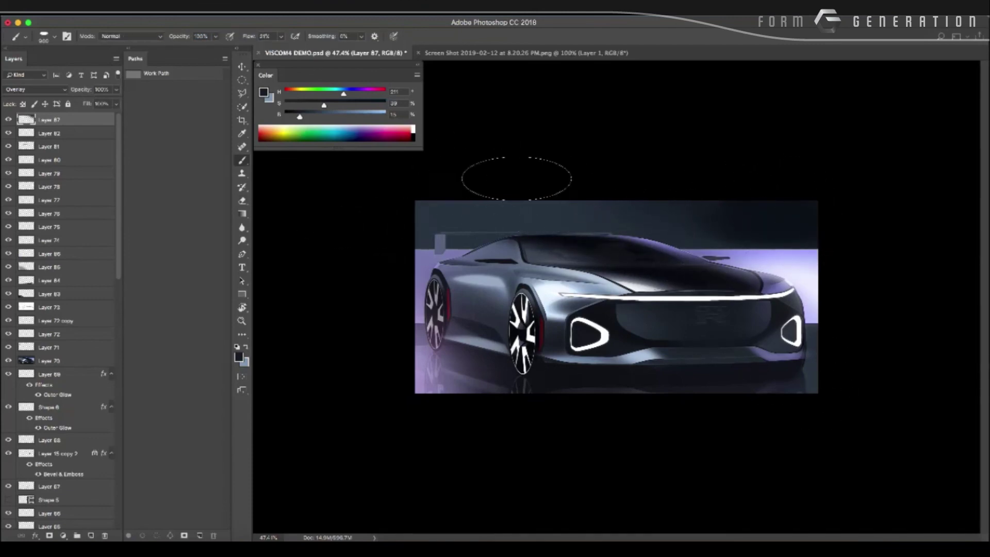
Stretch the overlay layer across the car's front and prepare a soft Eraser for its edges.
key(ctrl+t)
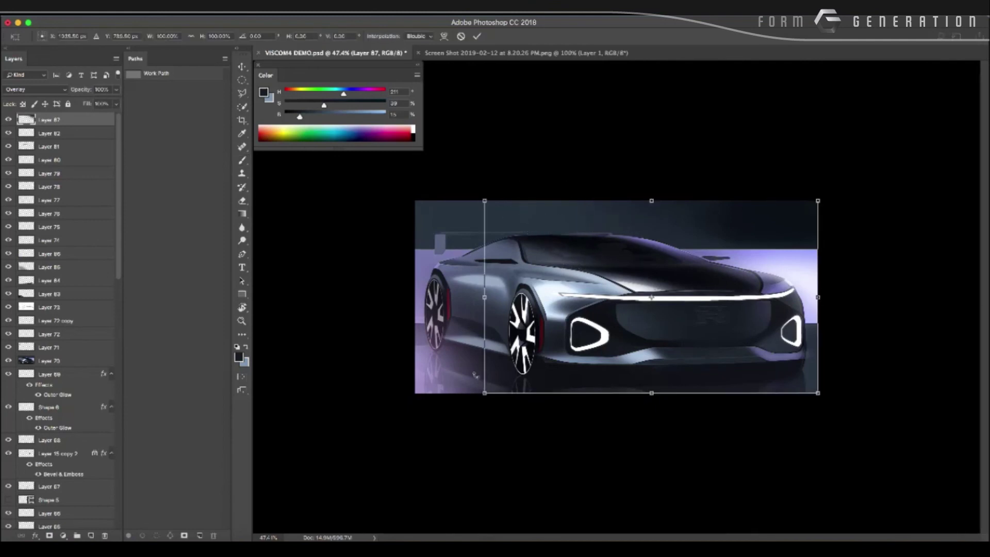
drag(484, 393, 415, 432)
key(Return)
key(e)
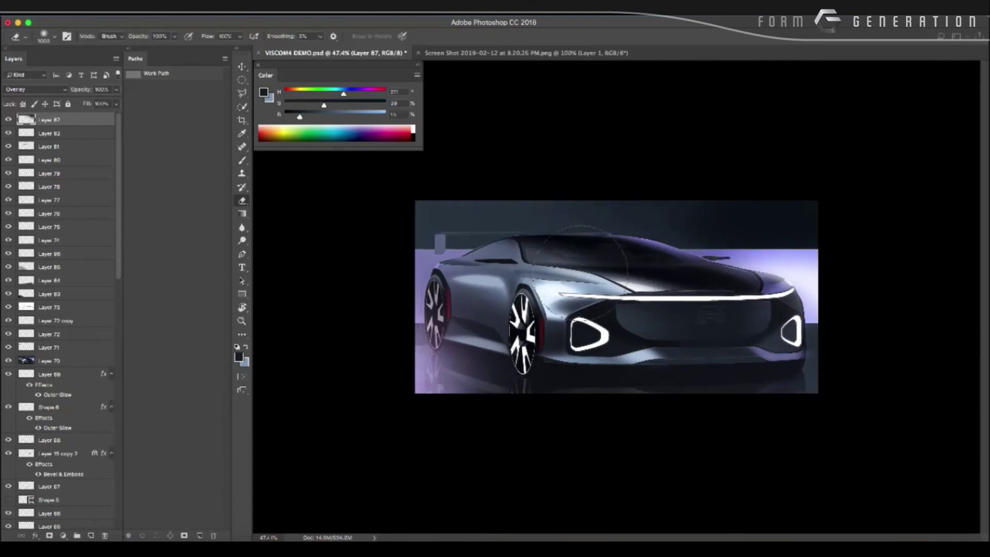
right_click(664, 302)
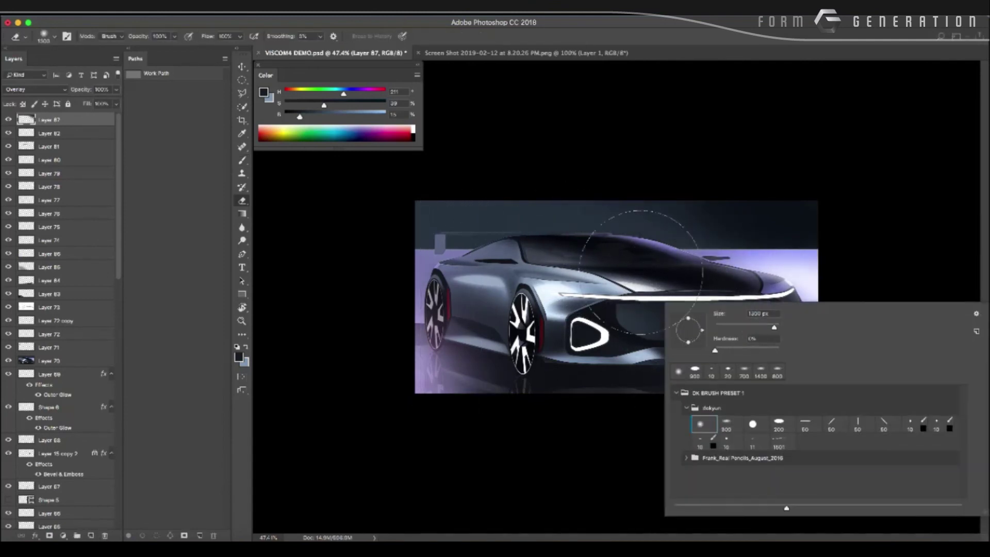
click(525, 247)
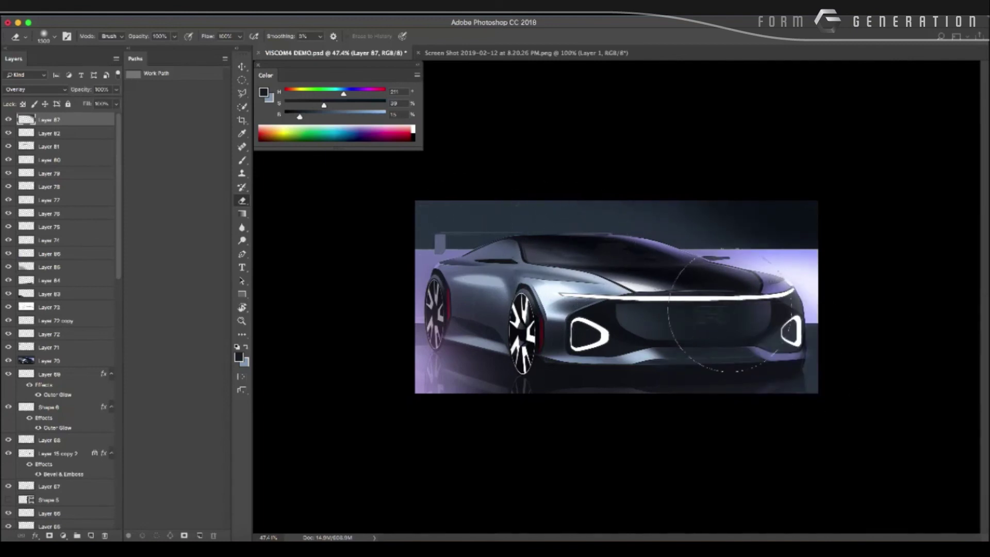
mouse_move(840, 404)
mouse_down()
mouse_move(418, 354)
mouse_move(482, 353)
mouse_up()
Stamp a merged copy of the visible image into Layer 88.
key(ctrl+shift+alt+e)
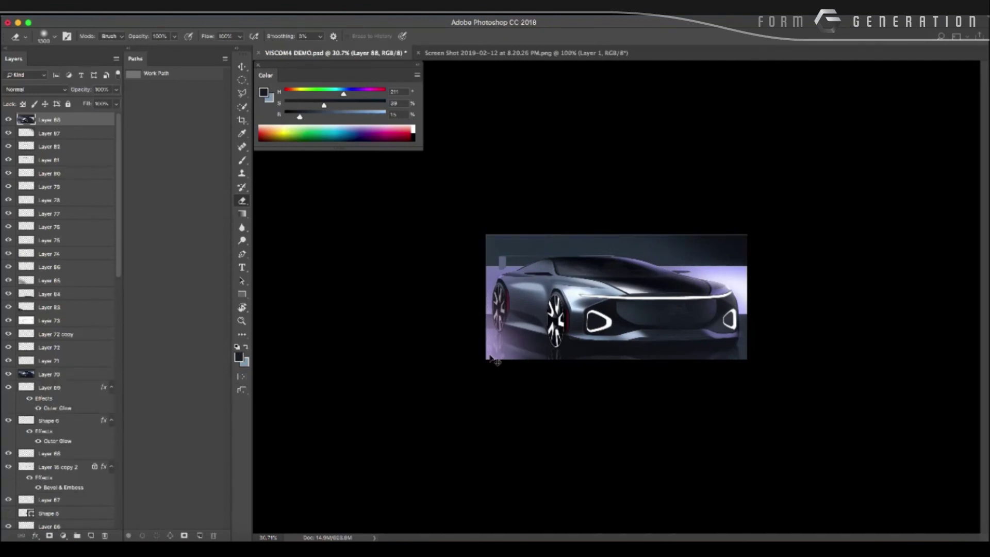
key(ctrl+l)
key(Escape)
Close Hue/Saturation and set the pasteboard back to black after trying grey and custom colours.
key(ctrl+u)
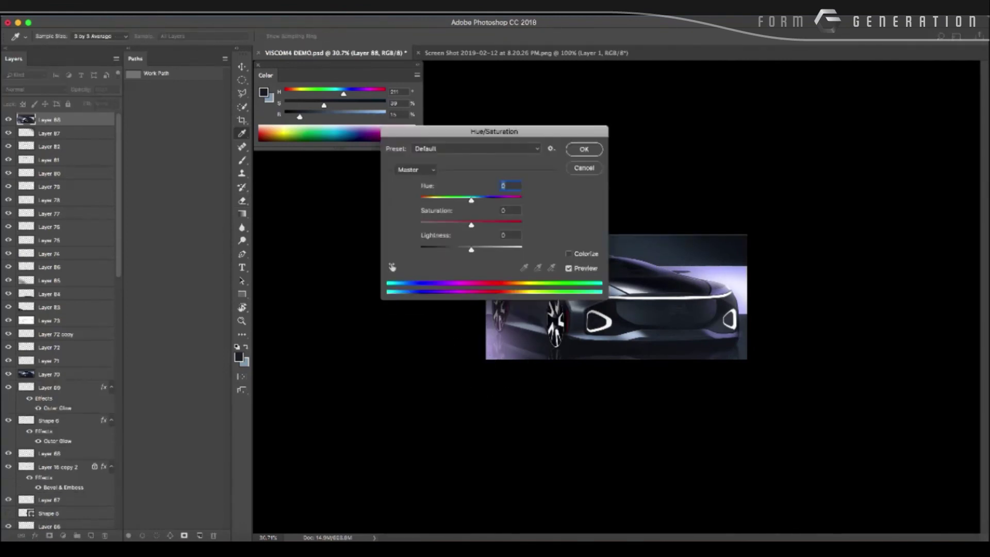
key(Return)
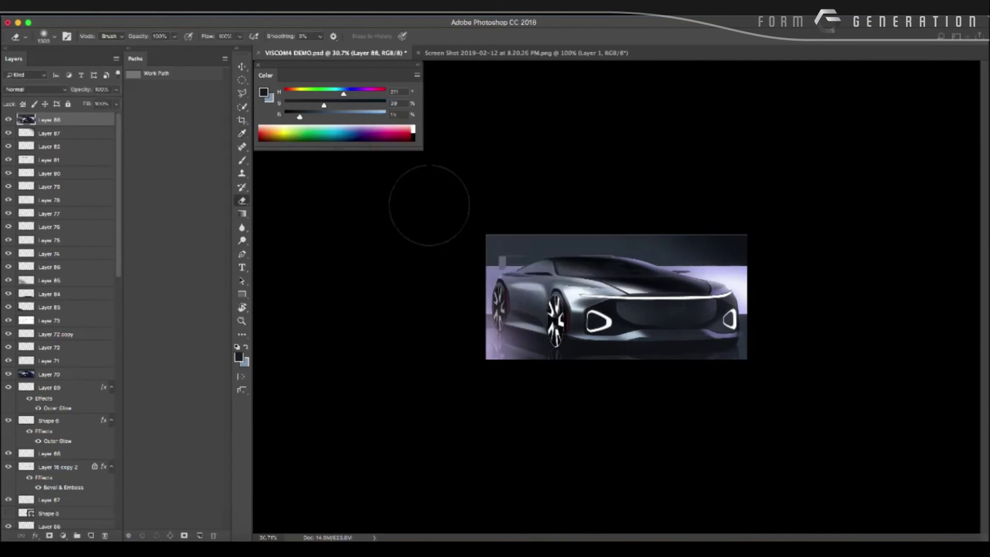
mouse_move(441, 214)
mouse_down()
mouse_move(365, 203)
mouse_move(466, 210)
mouse_up()
right_click(398, 204)
click(412, 226)
right_click(442, 186)
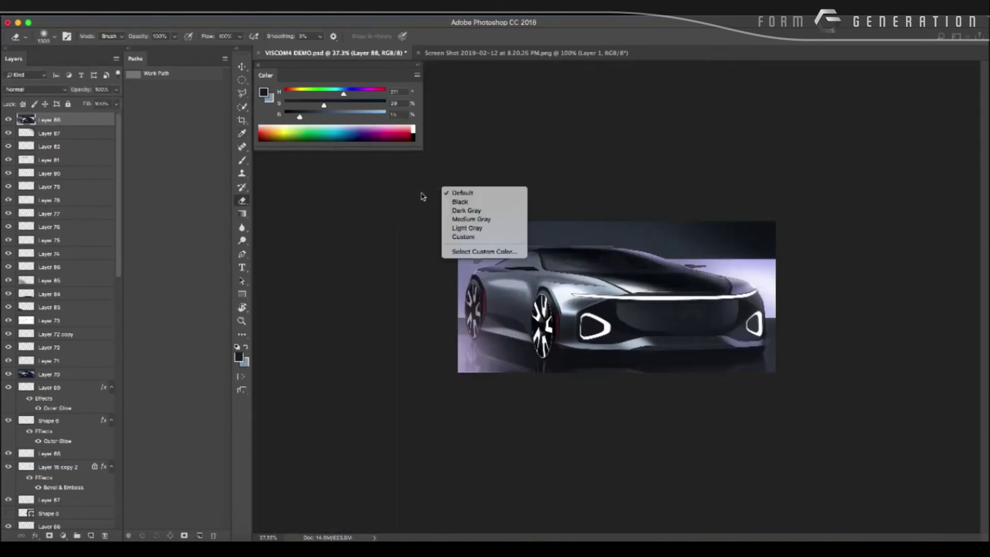
key(Escape)
right_click(418, 196)
click(438, 246)
right_click(414, 206)
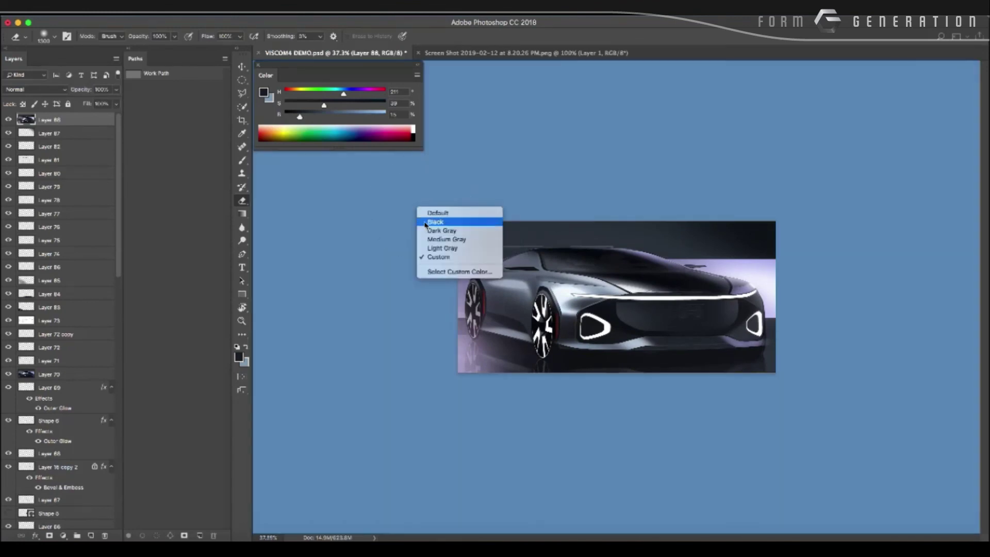
click(431, 221)
mouse_move(404, 230)
mouse_down()
mouse_move(355, 222)
mouse_move(418, 238)
mouse_up()
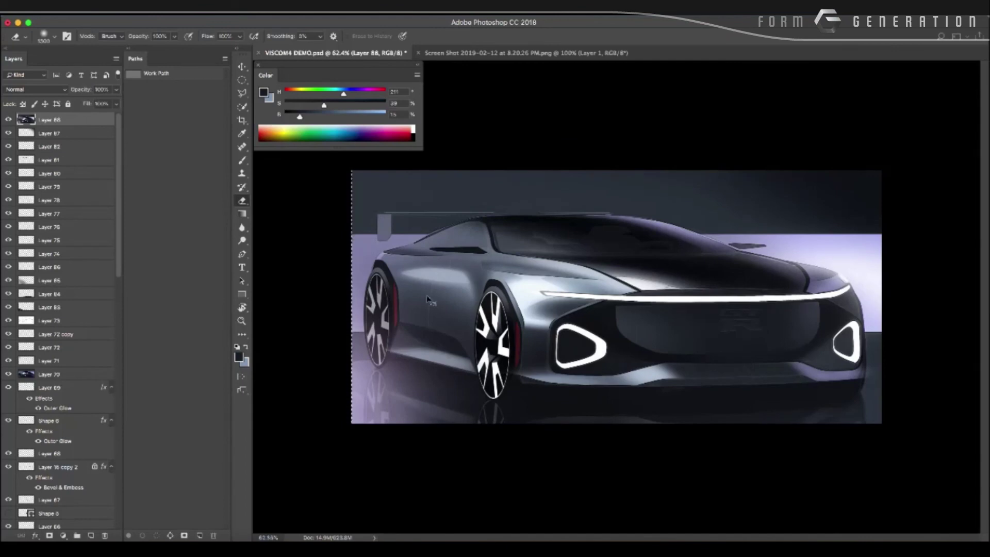
Create Layer 89 from the image, lasso a body region and copy it onto Layer 90.
key(ctrl+j)
key(l)
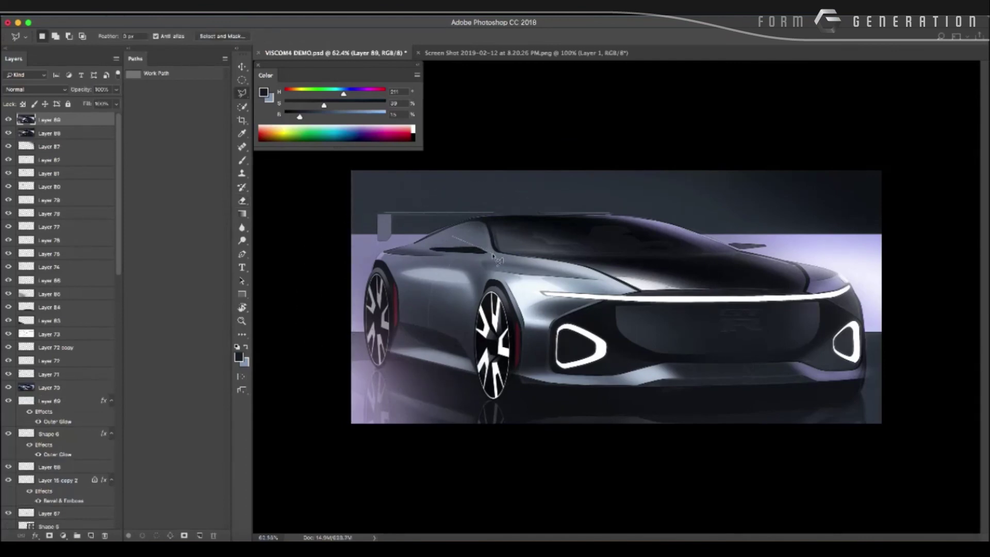
key(shift+l)
key(shift+l)
key(ctrl+j)
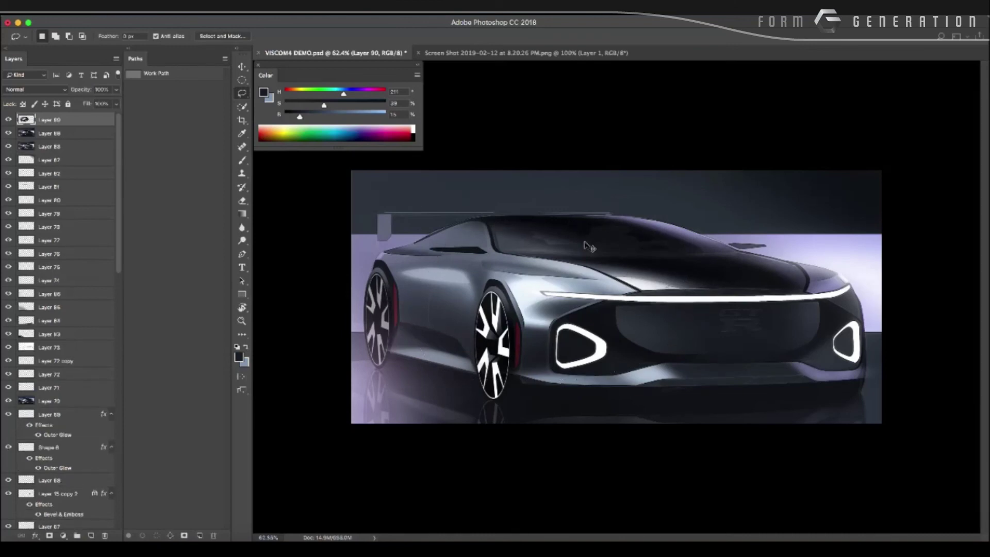
Brighten Layer 90 with Levels, moving the white input to 208.
key(ctrl+l)
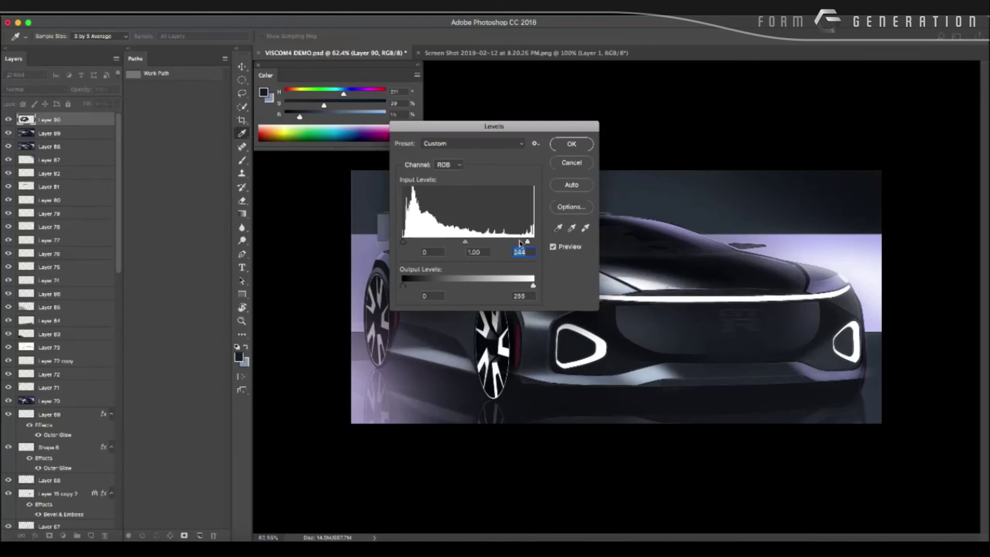
drag(526, 126, 919, 118)
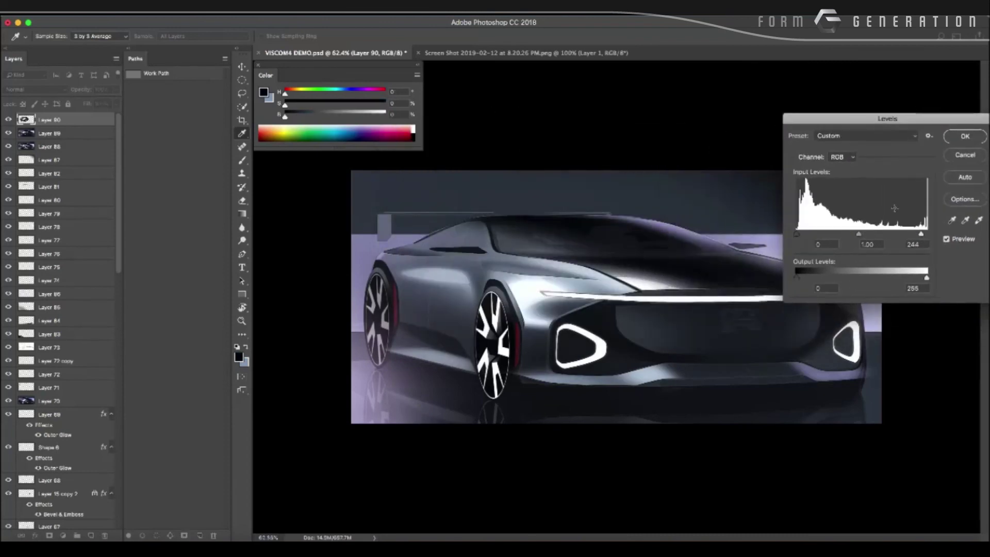
mouse_move(920, 235)
mouse_down()
mouse_move(892, 235)
mouse_move(902, 236)
mouse_up()
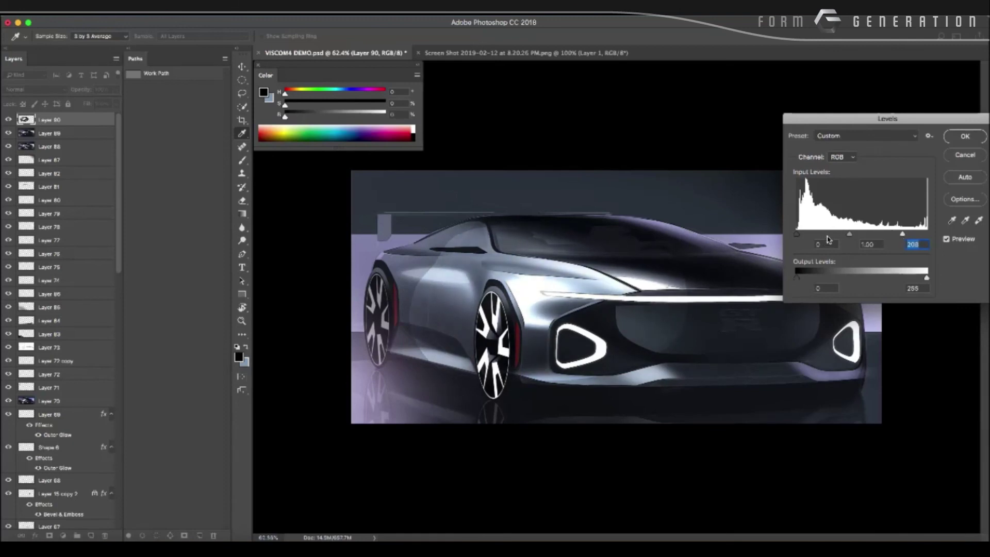
click(851, 234)
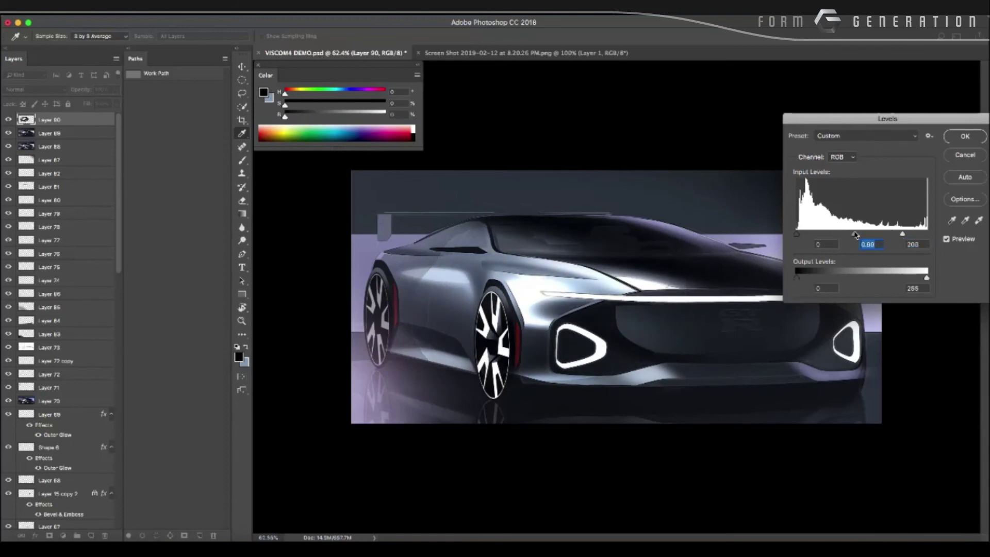
key(Return)
Compare Layer 90's visibility and softly erase its front-fender edges with an 800 px Eraser.
key(l)
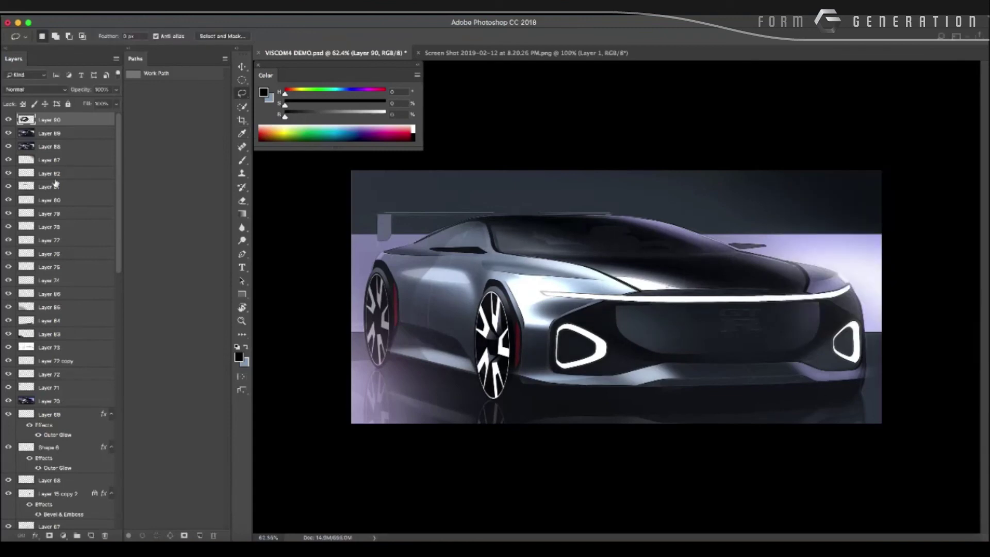
click(9, 121)
click(8, 120)
key(e)
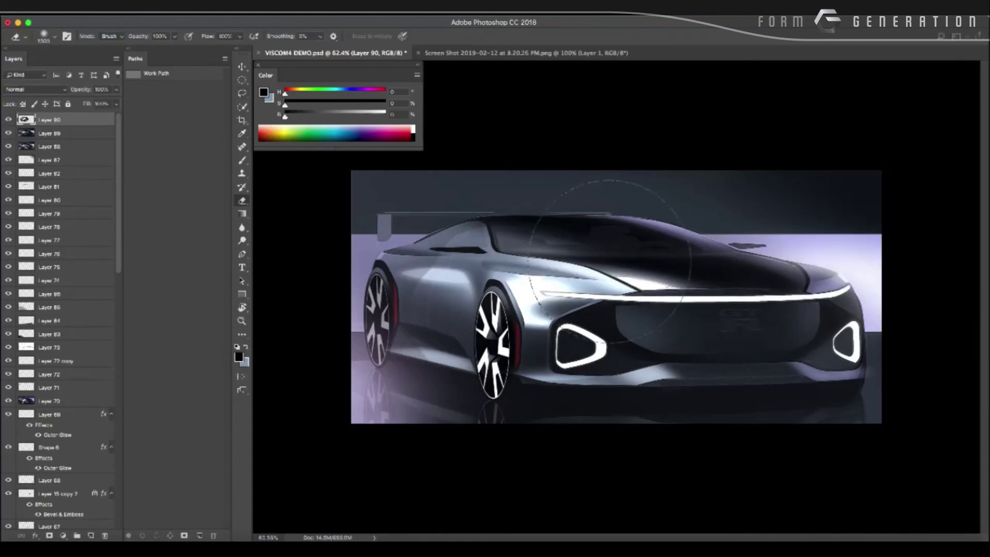
right_click(611, 242)
key(Escape)
key(bracketleft)
key(bracketleft)
key(bracketleft)
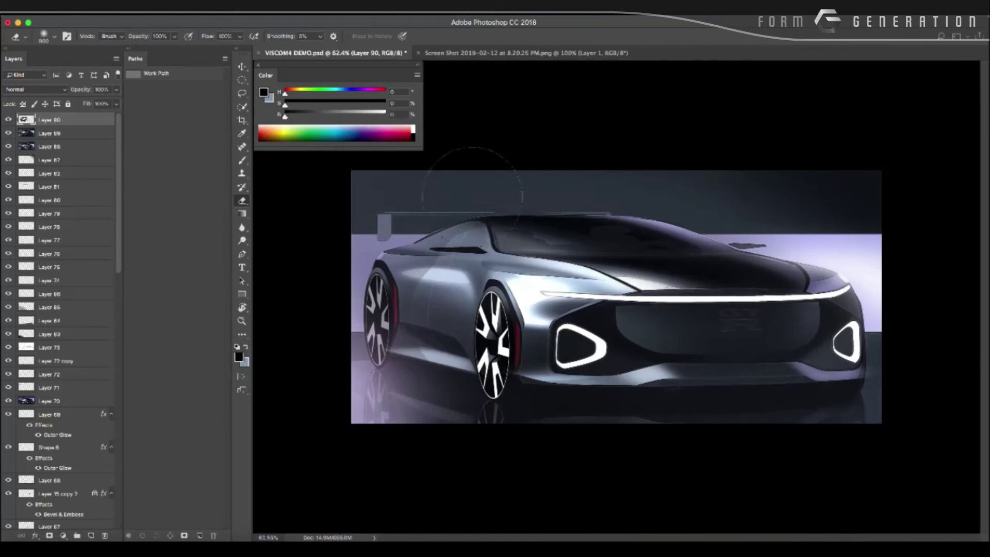
drag(479, 238, 423, 281)
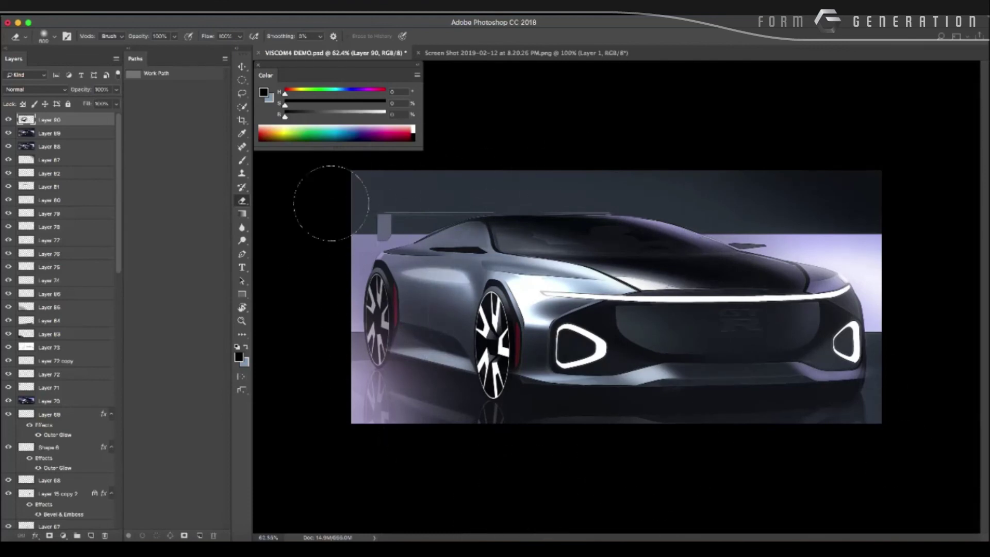
scroll(565, 278, down, 1)
Lasso the area from hood to front bumper and copy it onto Layer 91.
key(l)
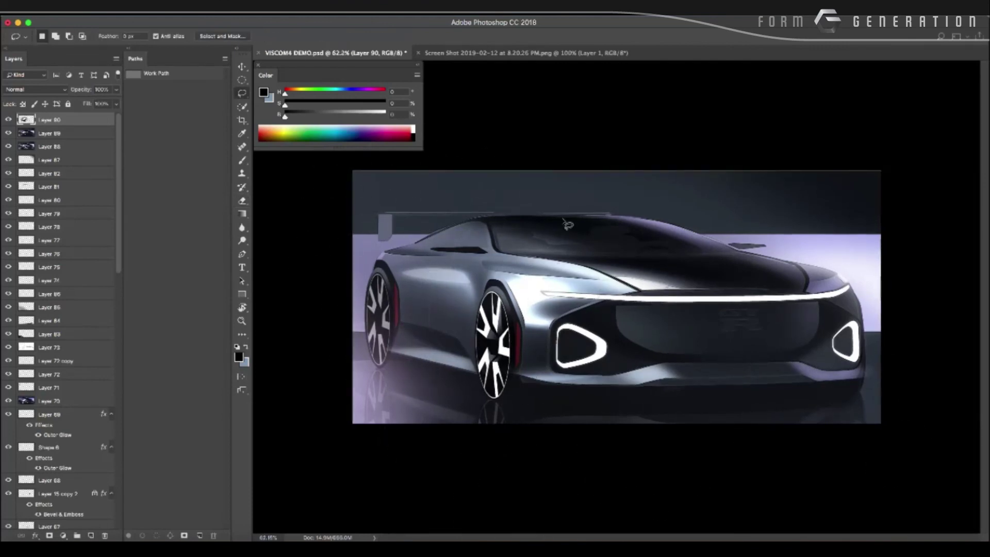
mouse_move(556, 217)
mouse_down()
mouse_move(856, 405)
mouse_move(750, 198)
mouse_move(372, 233)
mouse_up()
key(ctrl+j)
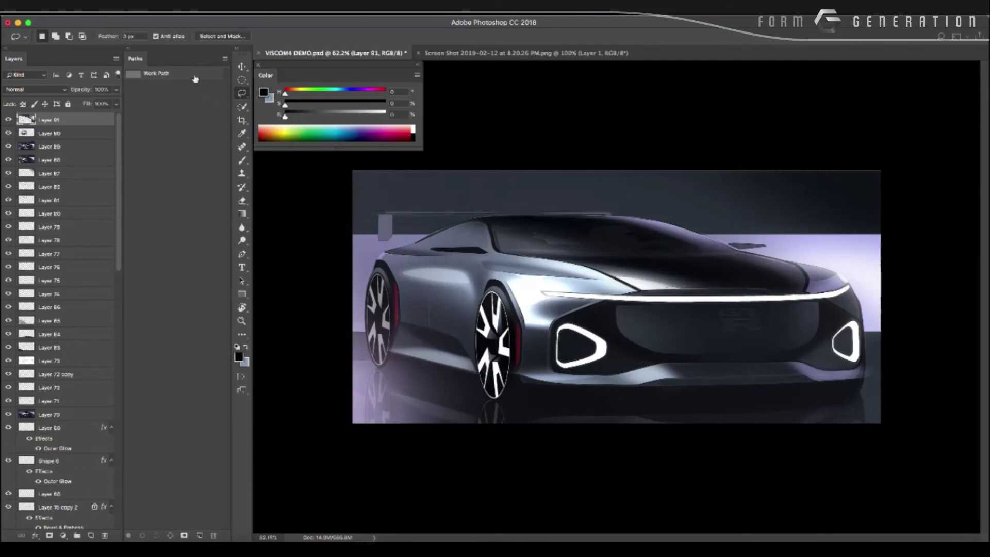
Apply a Motion Blur at angle 0 with a 22-pixel distance to Layer 91.
click(247, 16)
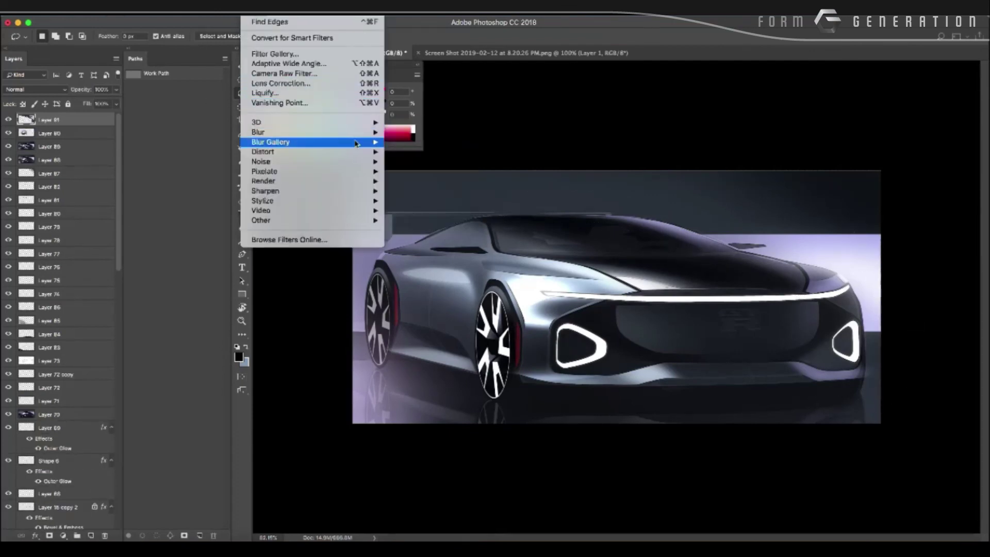
mouse_move(309, 132)
click(407, 193)
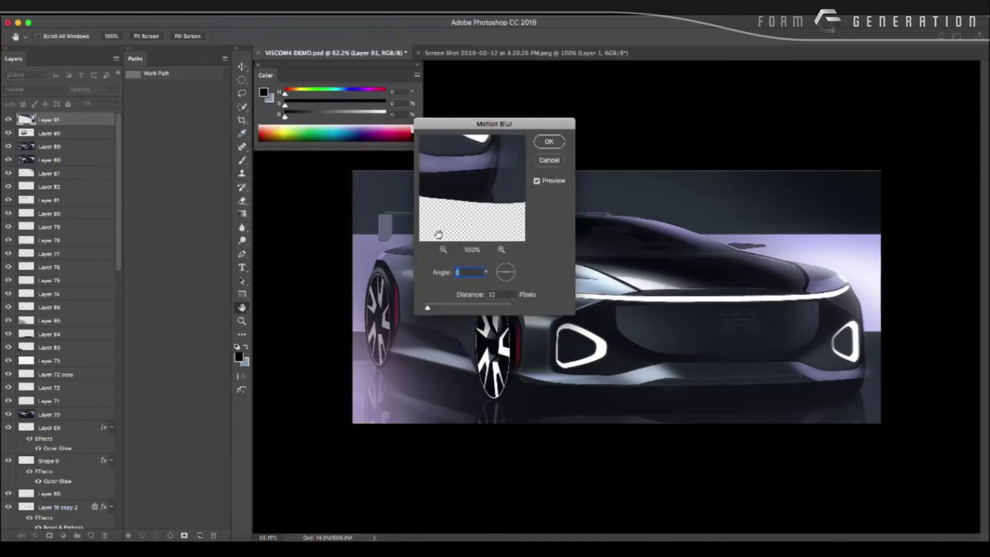
drag(428, 308, 434, 308)
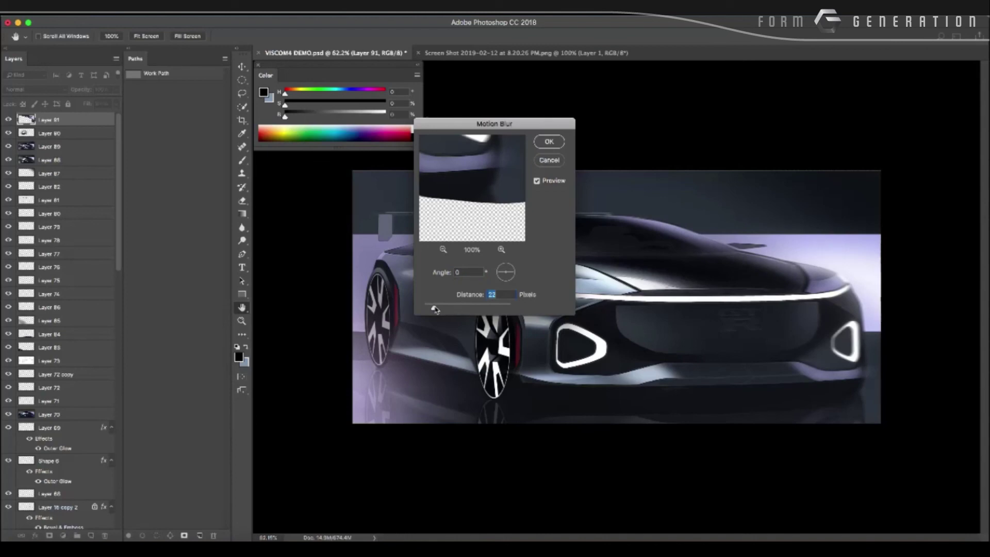
key(Return)
Switch to the Eraser, enlarge it to about 200 px and zoom out on the car.
key(e)
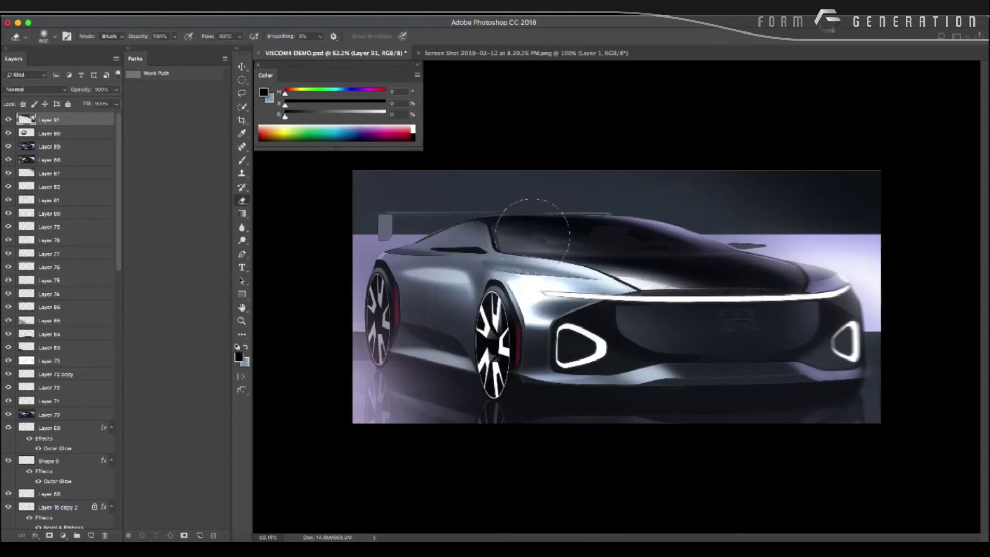
key(bracketright)
key(bracketright)
key(bracketright)
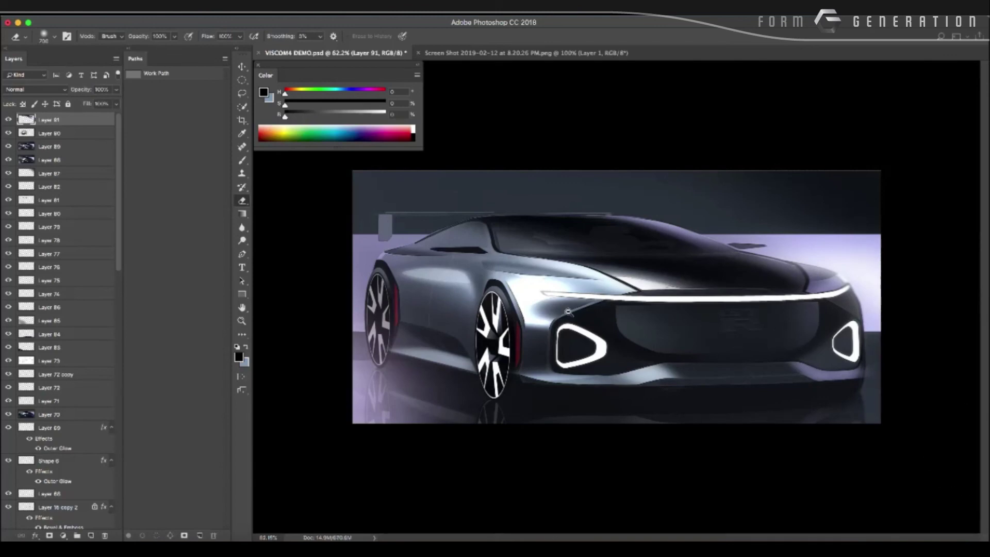
mouse_move(570, 311)
mouse_down()
mouse_move(365, 323)
mouse_move(464, 325)
mouse_up()
key(v)
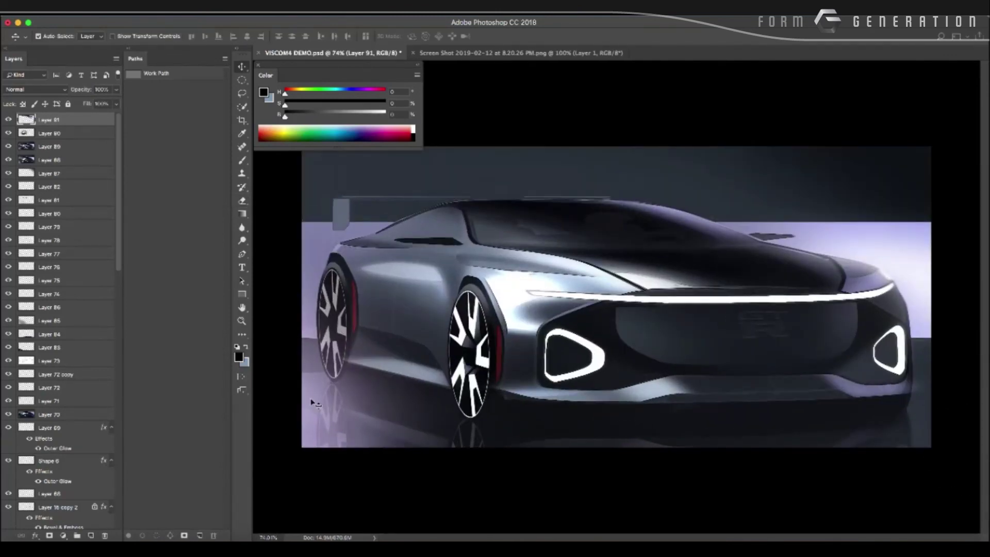
click(319, 407)
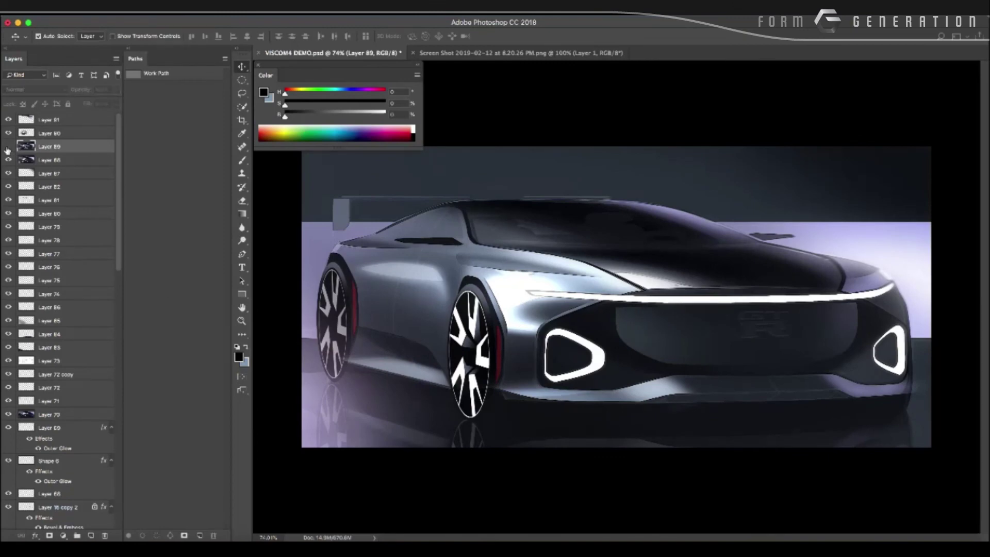
key(ctrl)
drag(307, 309, 390, 323)
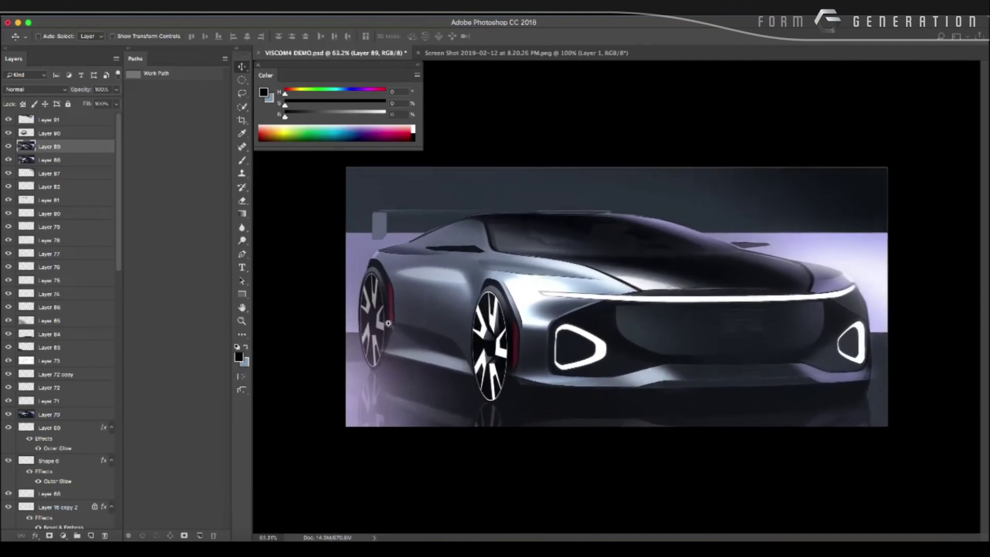
drag(390, 323, 359, 332)
key(l)
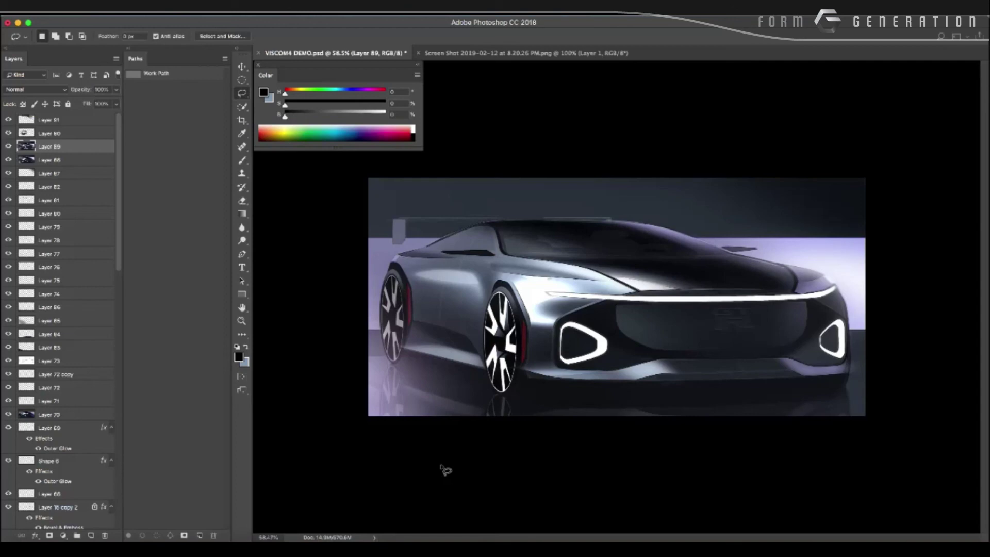
drag(444, 470, 501, 345)
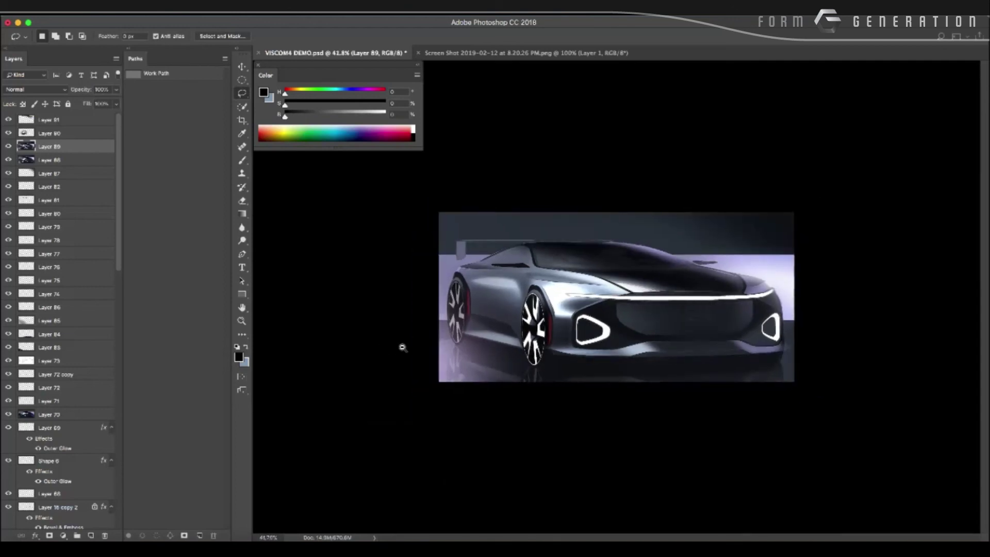
scroll(501, 344, right, 10)
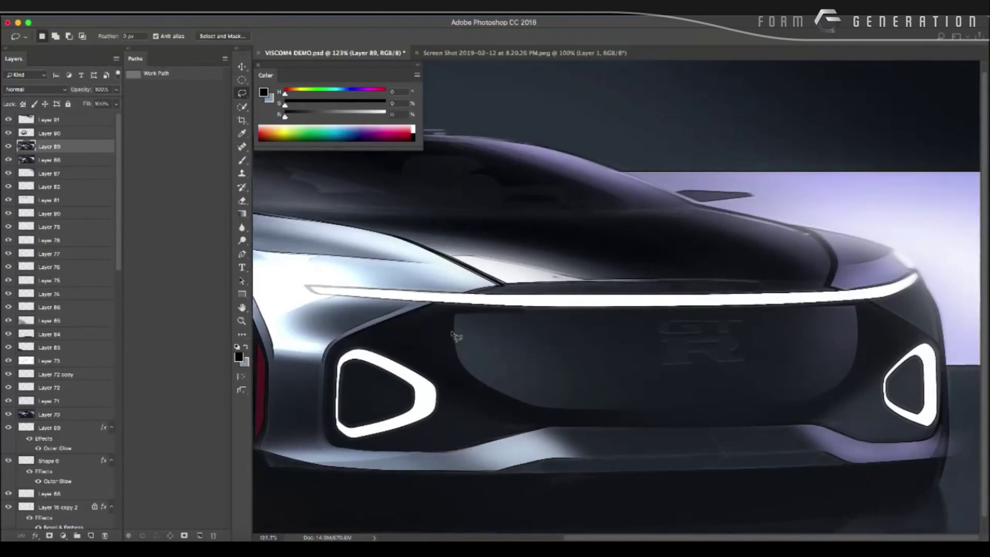
Add a new layer and load the brake caliper's dark red on a 50 px brush.
key(ctrl+shift+n)
key(Return)
scroll(454, 336, left, 5)
key(b)
alt+click(361, 366)
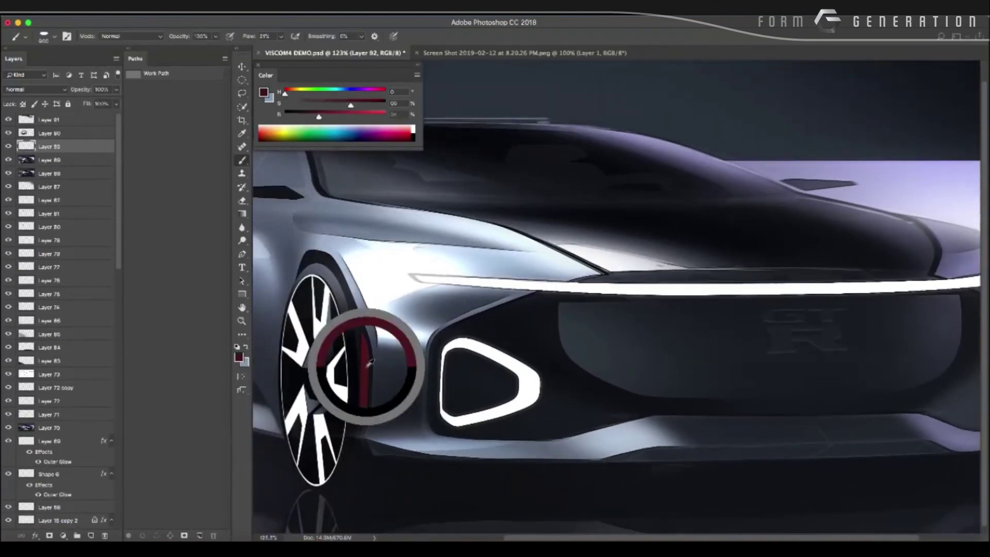
scroll(456, 358, right, 2)
scroll(456, 358, right, 3)
right_click(652, 316)
double_click(792, 433)
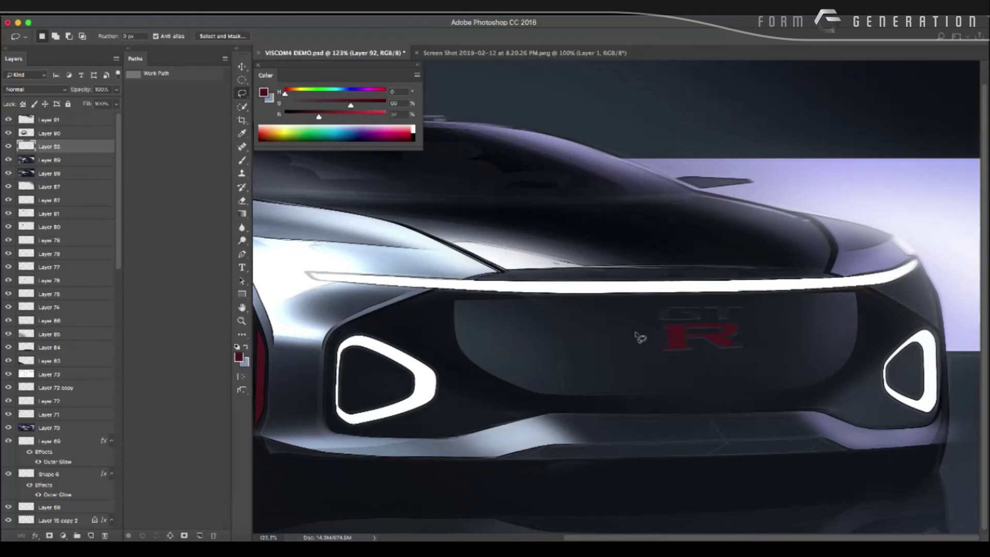
Paint the GT-R badge's R in the dark caliper red.
key(l)
scroll(567, 333, down, 3)
scroll(764, 342, up, 5)
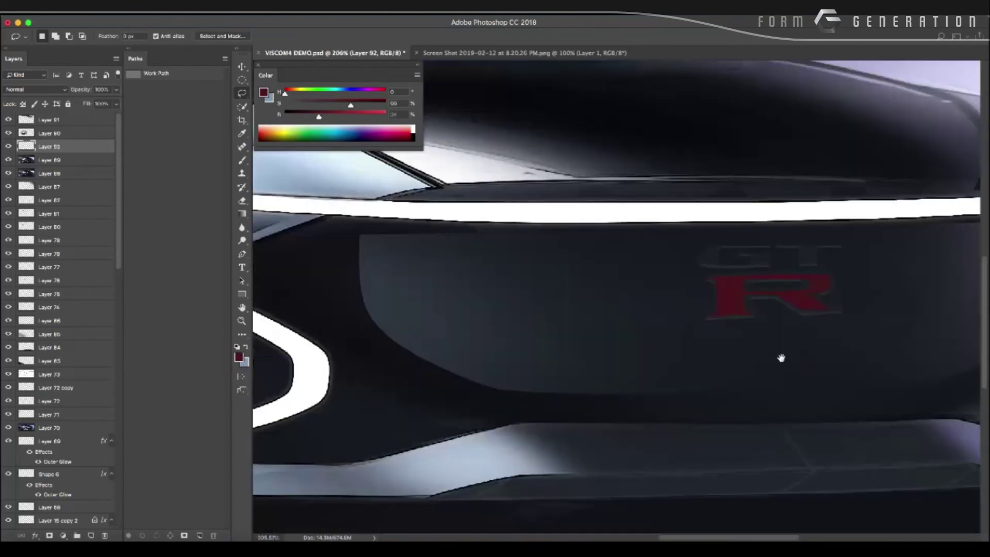
key(b)
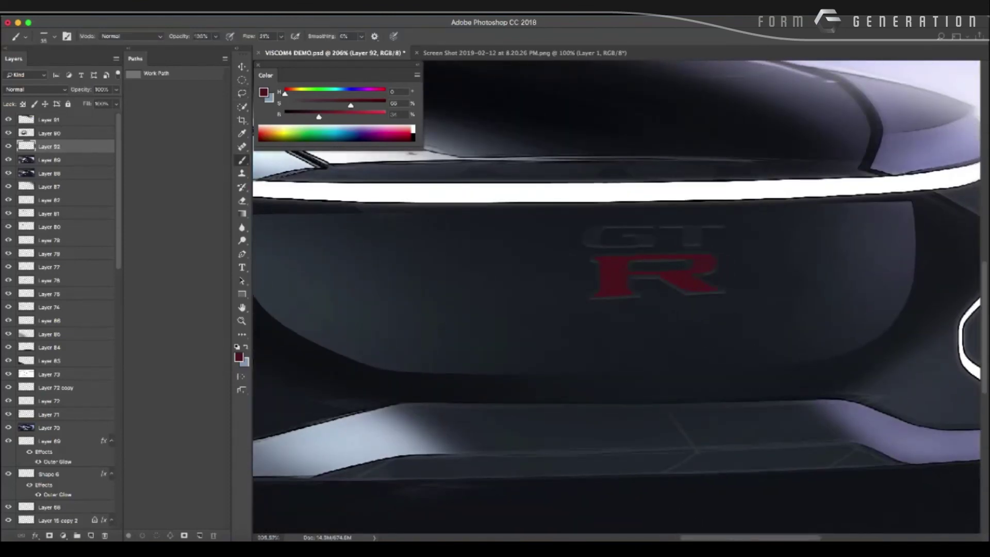
scroll(488, 281, down, 5)
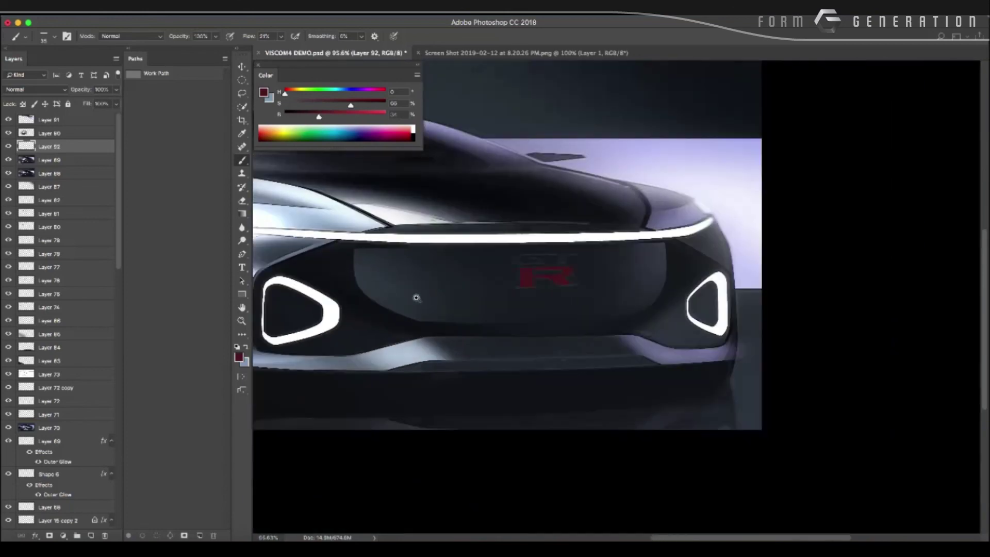
scroll(416, 295, down, 5)
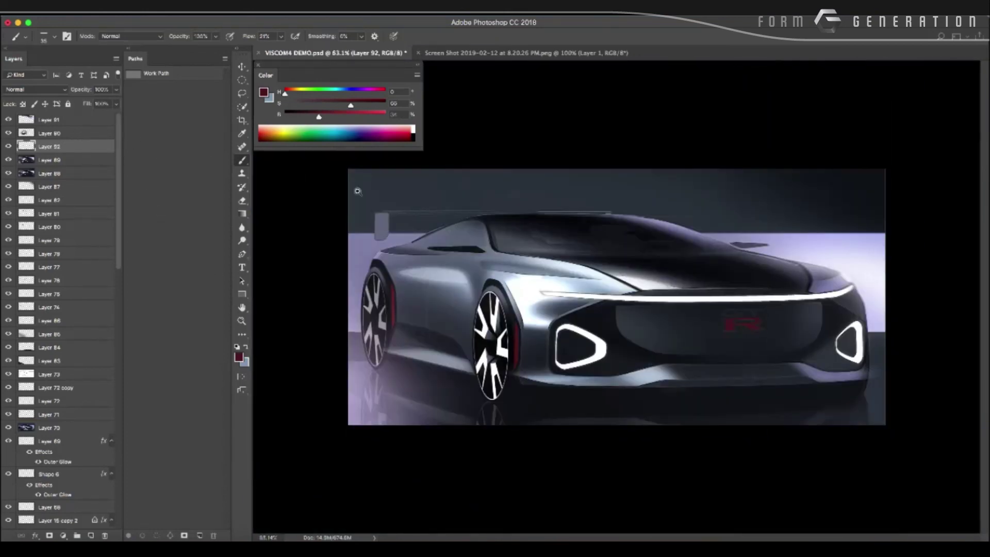
mouse_move(358, 191)
mouse_down()
mouse_move(372, 214)
mouse_move(332, 210)
mouse_move(367, 213)
mouse_up()
Create Layer 93 at the top and paint a white headlight glow with a soft 175 px brush.
key(ctrl+shift+n)
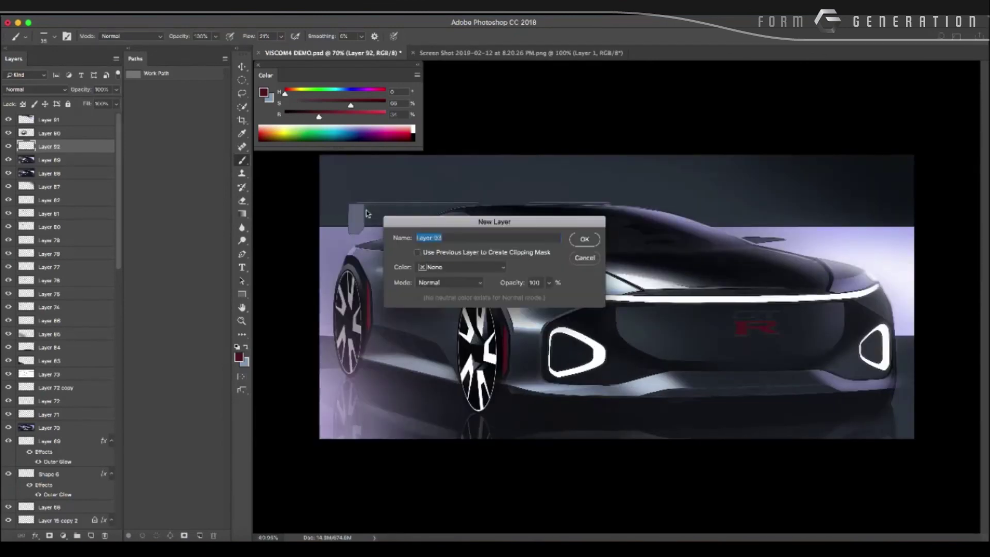
key(Return)
key(ctrl+shift+bracketright)
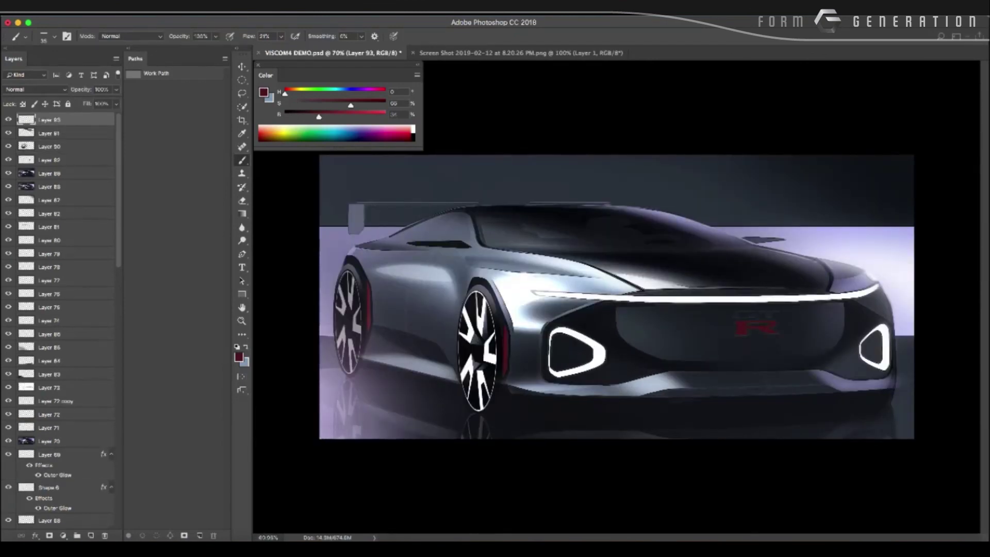
alt+click(580, 333)
right_click(537, 316)
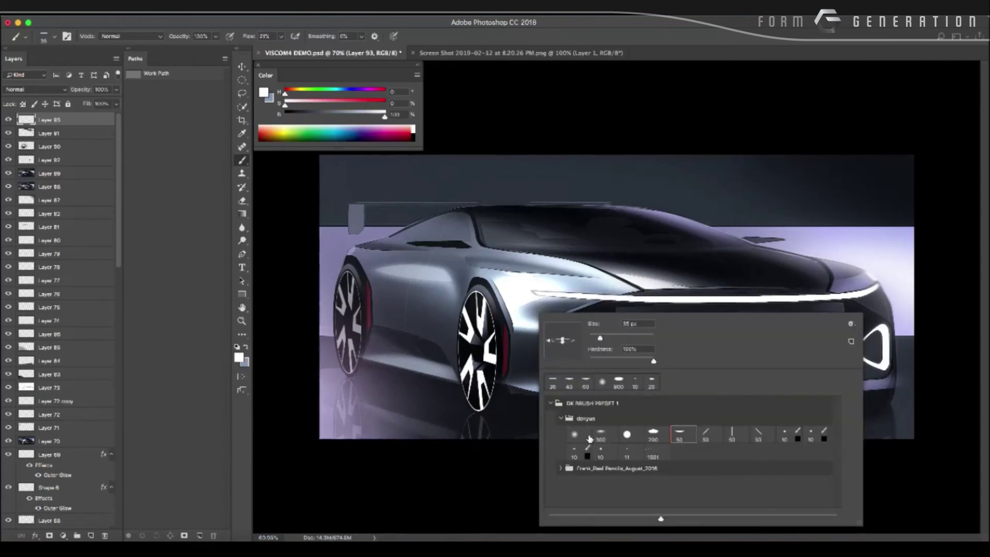
double_click(601, 434)
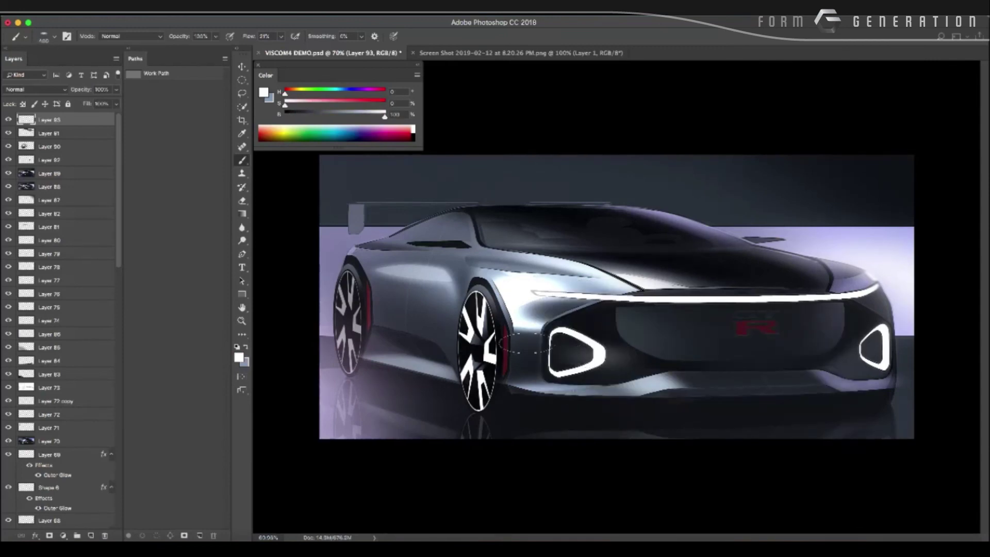
right_click(595, 325)
double_click(665, 442)
key(bracketleft)
key(bracketleft)
key(bracketleft)
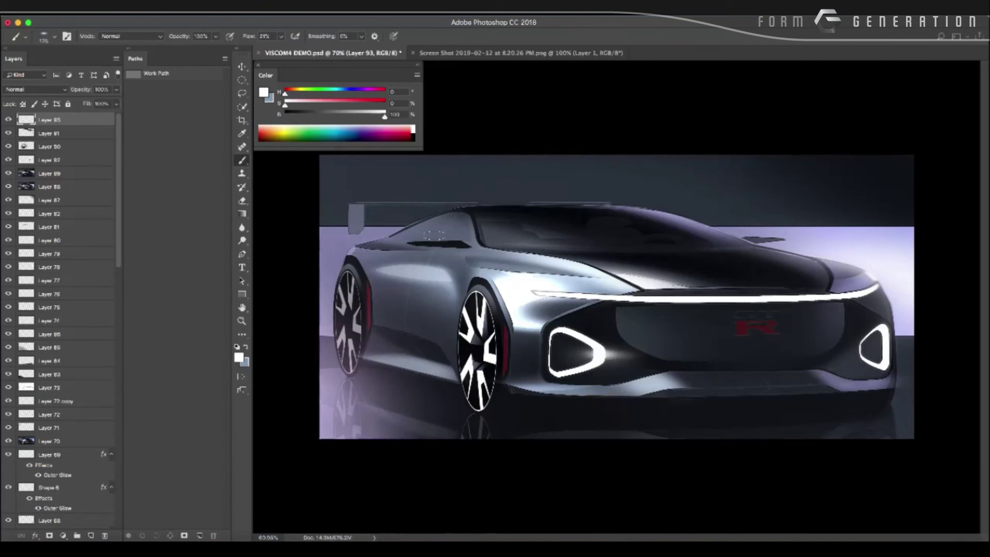
Stretch the white glow wide and move it up along the front light bar.
key(ctrl+t)
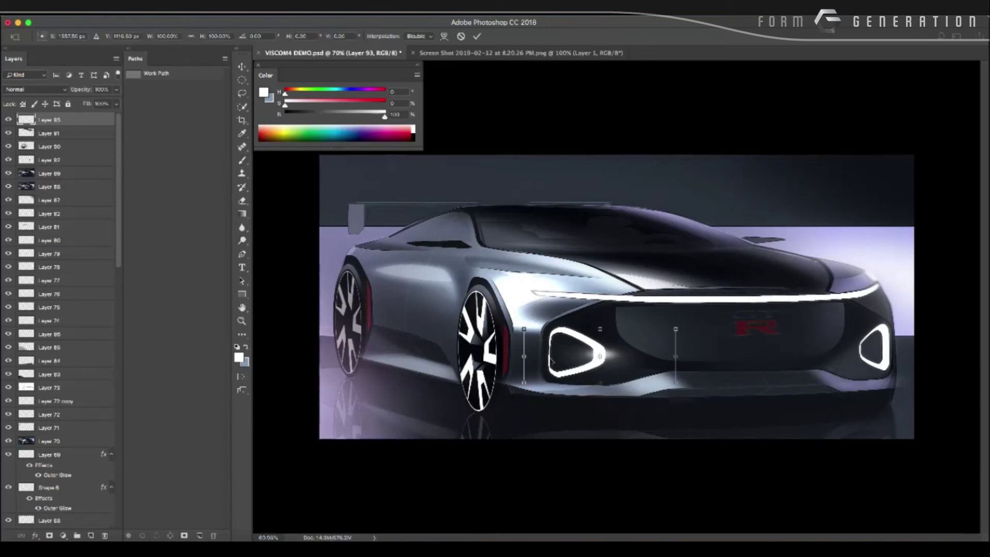
mouse_move(526, 358)
mouse_down()
mouse_move(537, 373)
mouse_move(509, 348)
mouse_move(589, 314)
mouse_up()
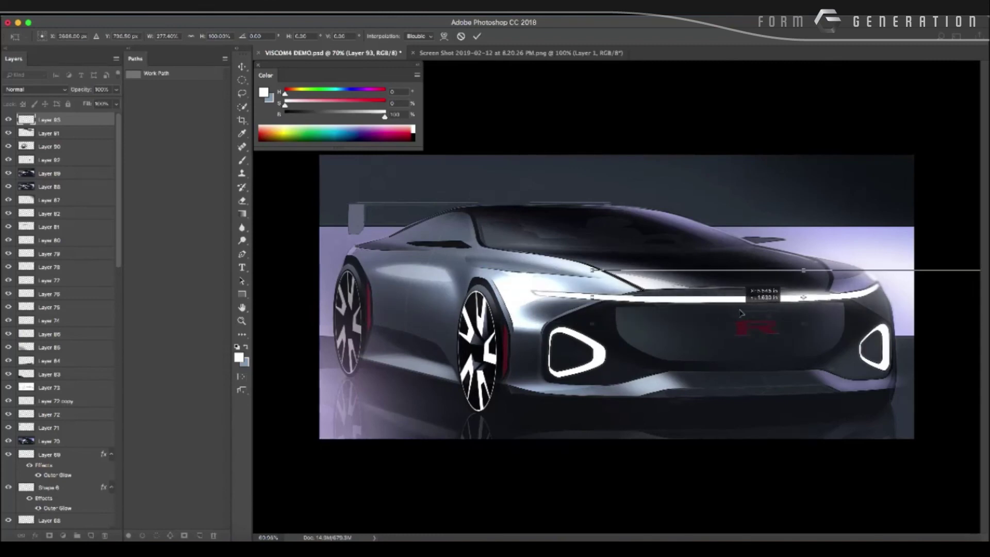
drag(589, 314, 598, 310)
key(Return)
key(b)
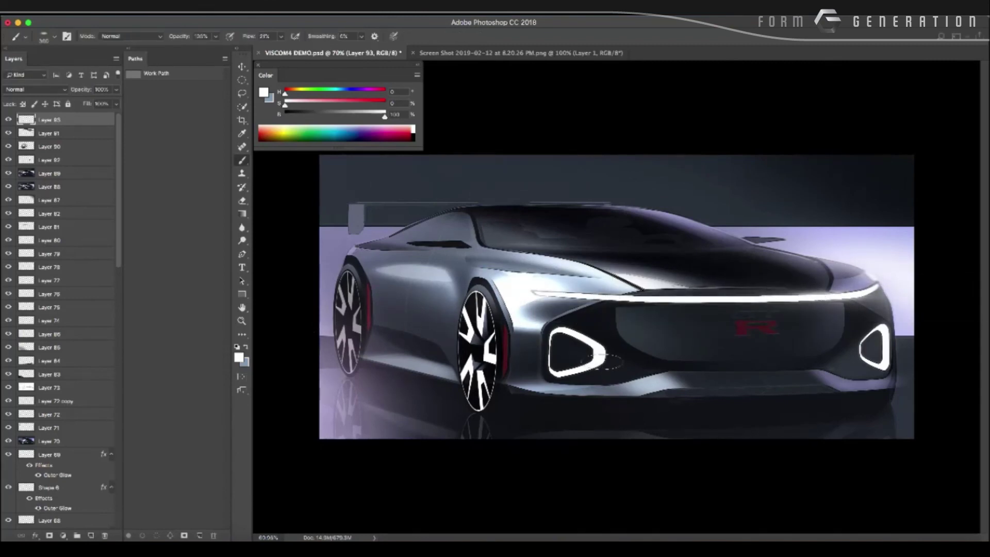
Duplicate the glow as Layer 93 copy and reposition it to intensify the light bar.
key(ctrl+j)
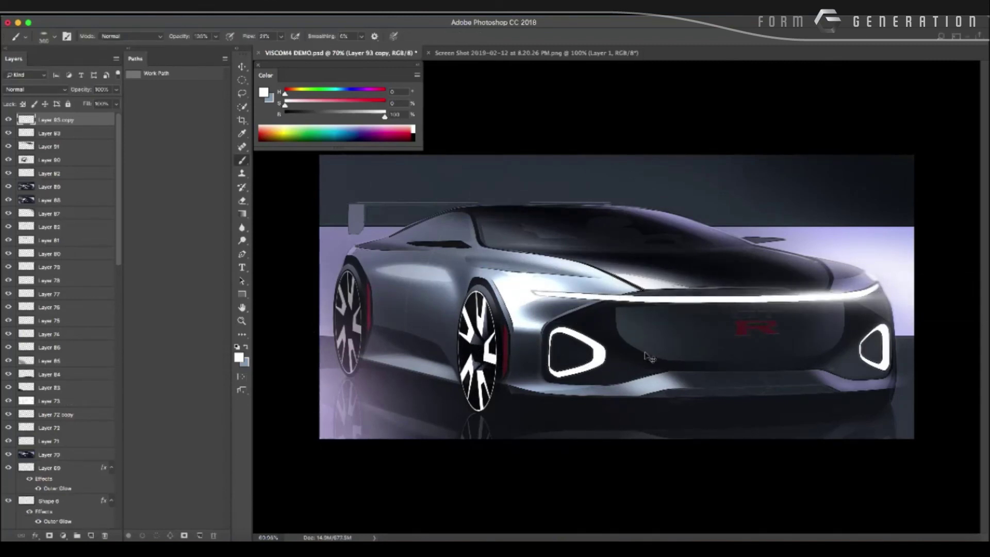
key(ctrl+t)
mouse_move(613, 325)
mouse_down()
mouse_move(627, 327)
mouse_move(436, 339)
mouse_up()
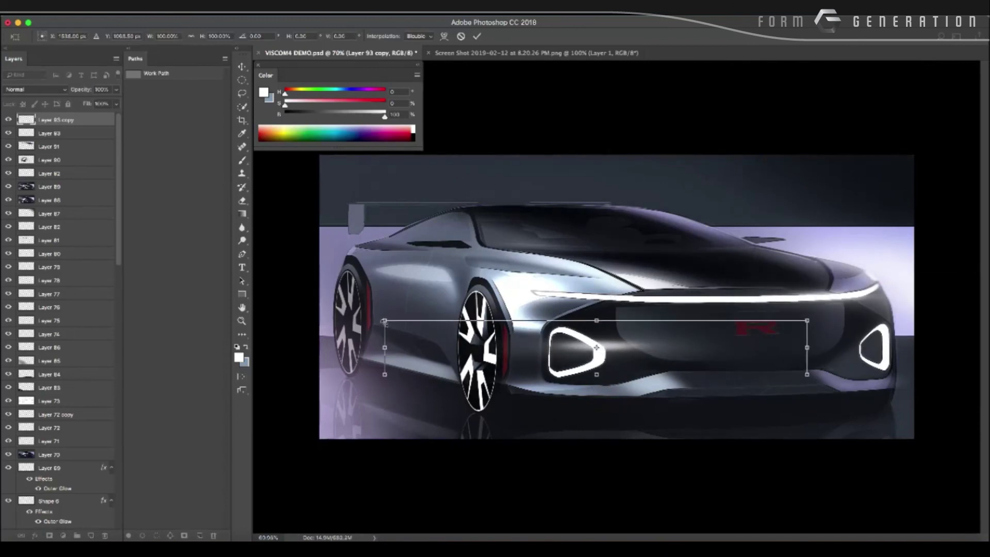
drag(597, 368, 587, 374)
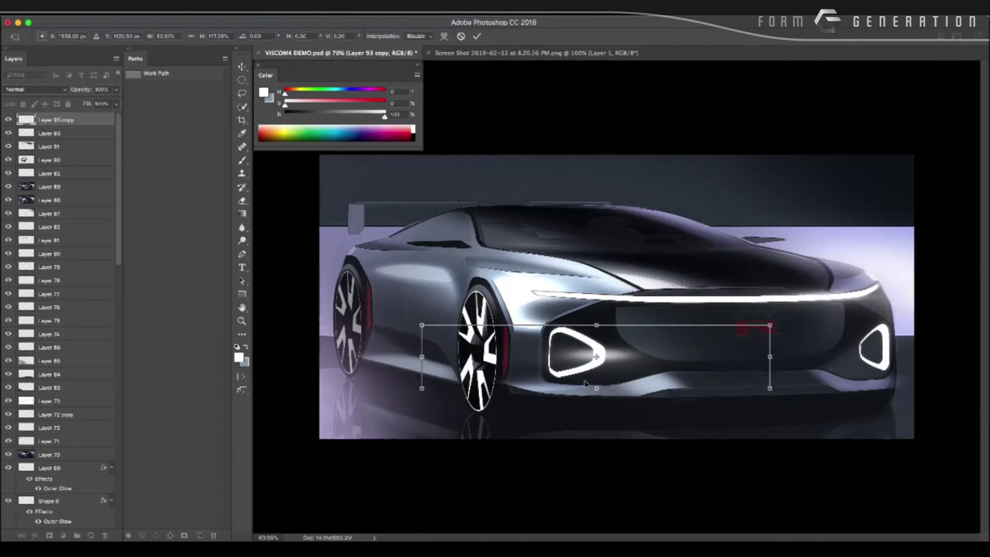
key(Return)
Erase the glow tail over the grille and beside the left headlight ring with a 45 px soft eraser.
key(e)
key(bracketleft)
key(bracketleft)
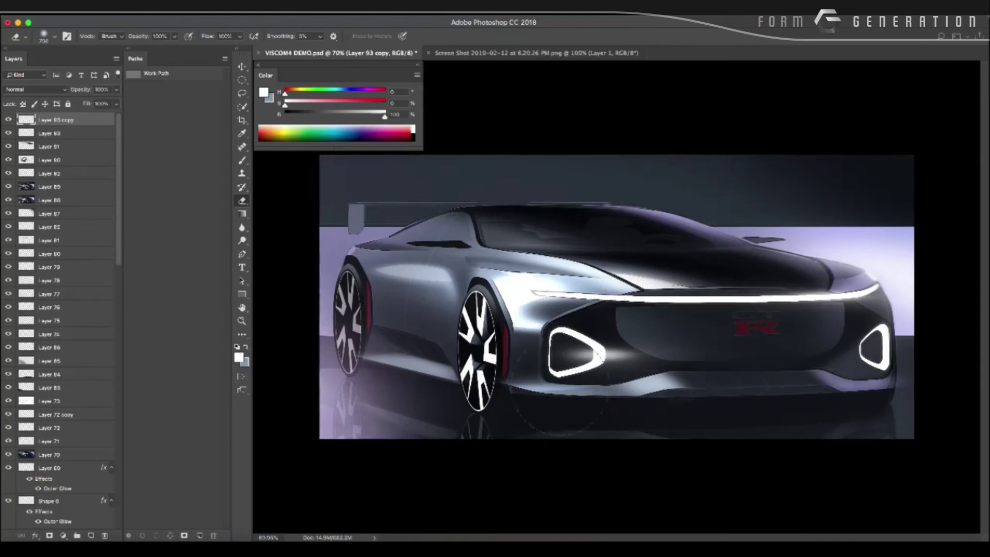
drag(675, 356, 656, 356)
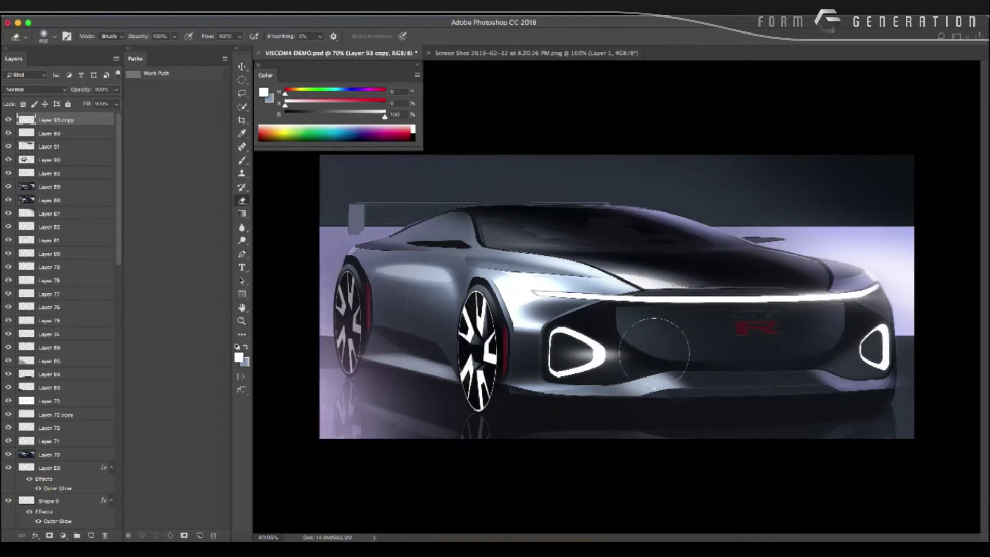
key(ctrl+minus)
key(ctrl+minus)
key(ctrl+minus)
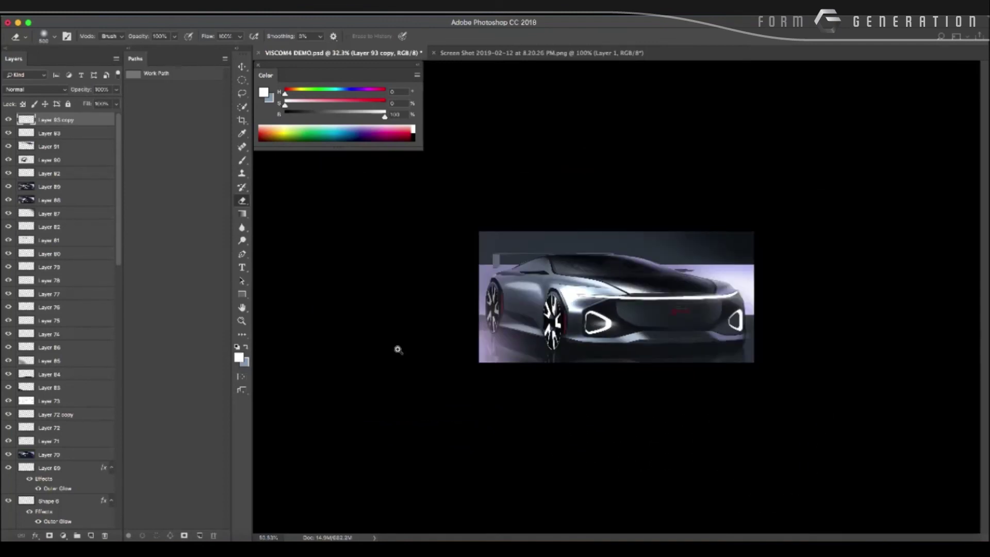
drag(541, 314, 757, 346)
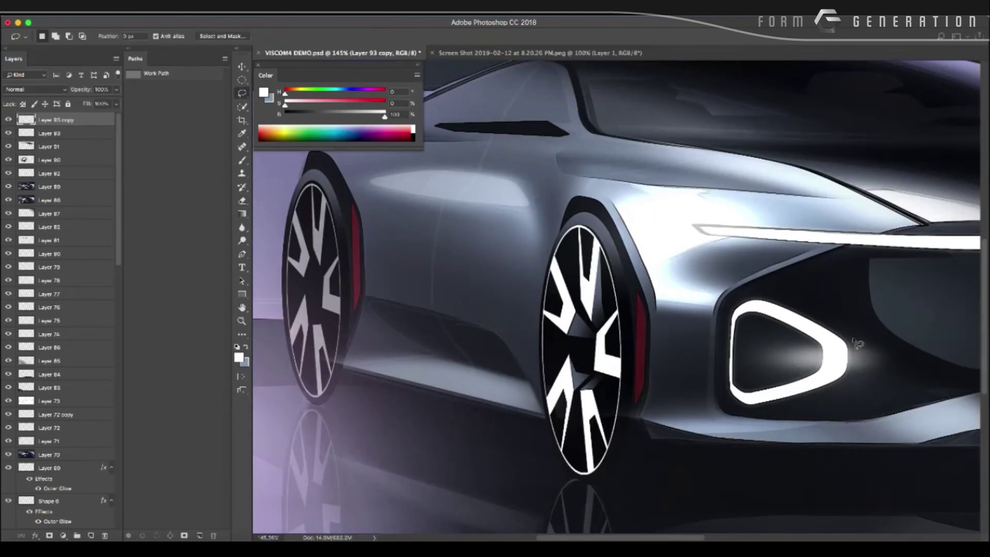
right_click(831, 279)
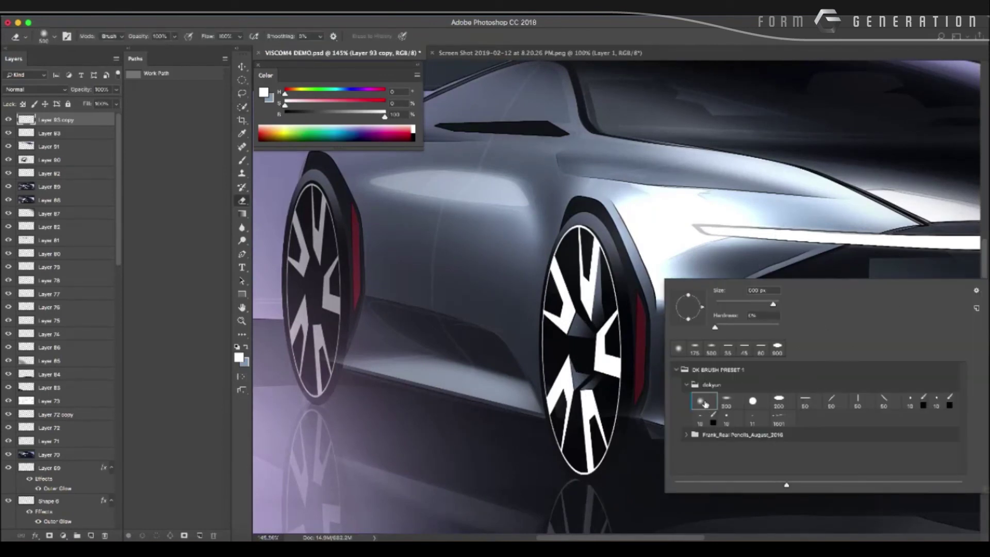
double_click(744, 346)
mouse_move(879, 369)
mouse_down()
mouse_move(859, 370)
mouse_move(844, 389)
mouse_up()
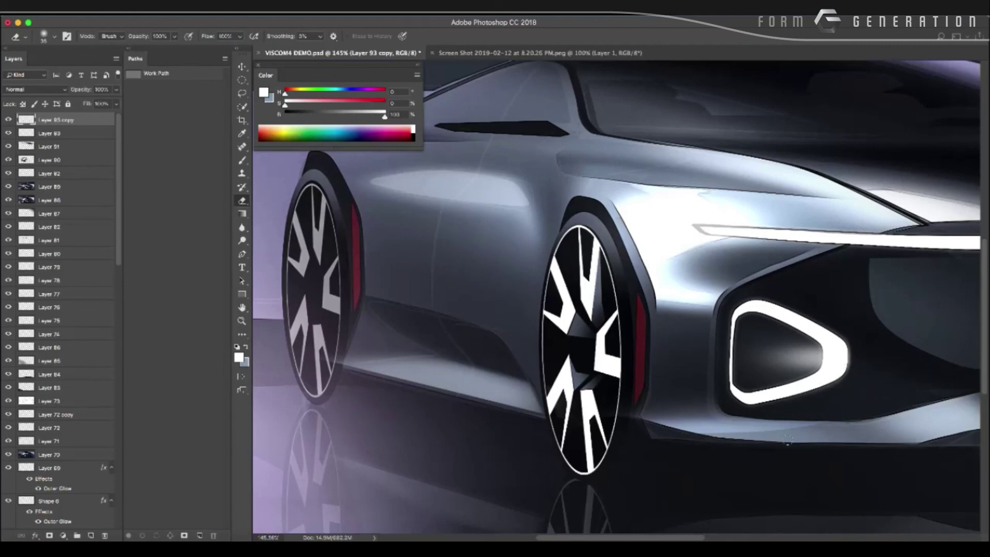
Enlarge the eraser to 300 px and reframe the view on the whole car.
drag(602, 365, 562, 356)
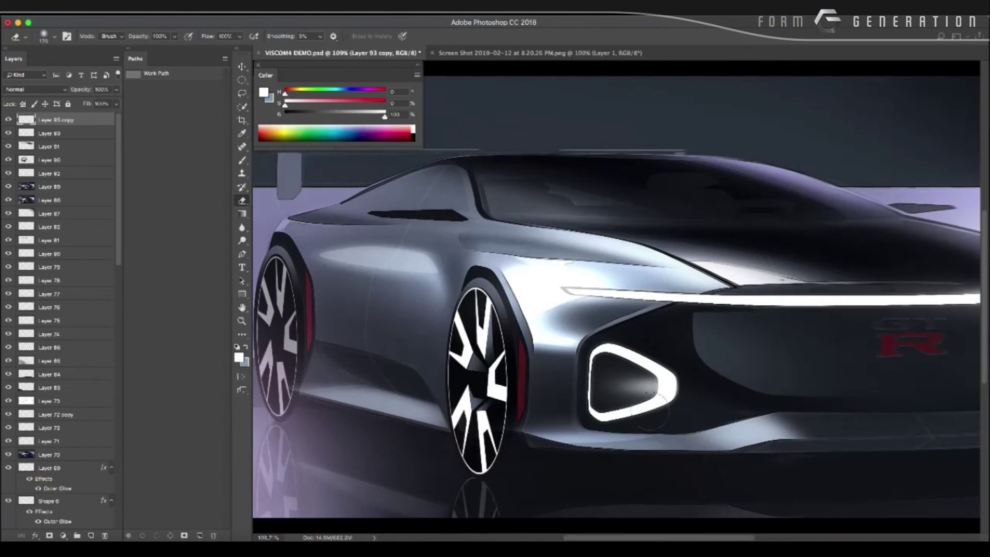
key(bracketright)
key(bracketright)
key(bracketright)
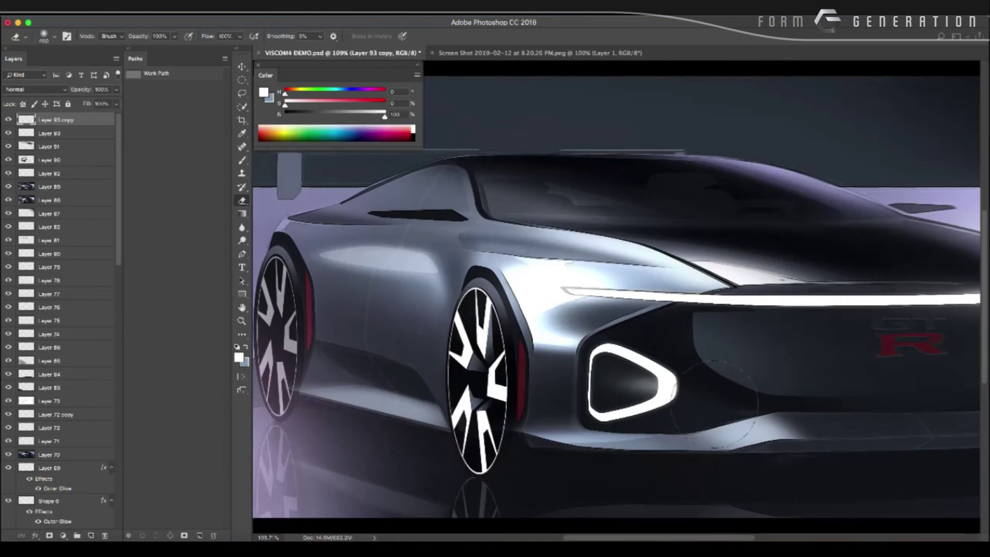
mouse_move(536, 390)
mouse_down()
mouse_move(475, 372)
mouse_move(492, 372)
mouse_up()
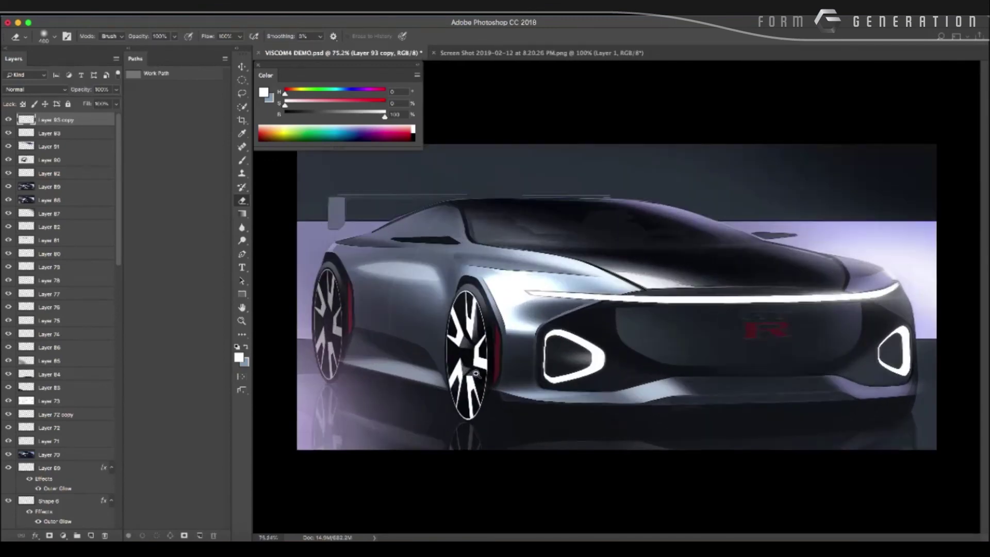
key(l)
mouse_move(482, 292)
mouse_down()
mouse_move(495, 298)
mouse_move(467, 299)
mouse_move(408, 353)
mouse_move(333, 354)
mouse_move(360, 345)
mouse_up()
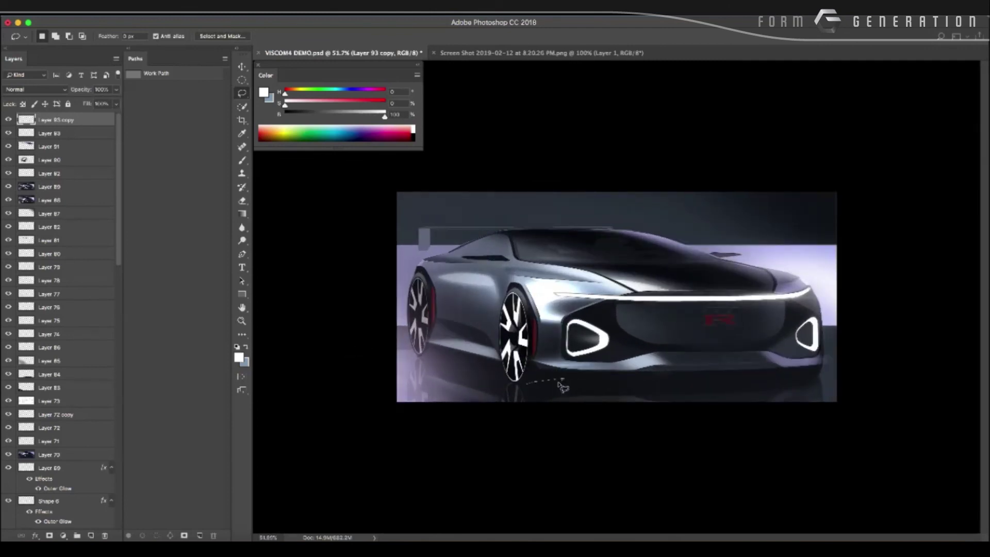
Pick a dark blue from the image, lightened to about 37% brightness, for the ground marks.
key(shift+l)
key(b)
alt+click(458, 368)
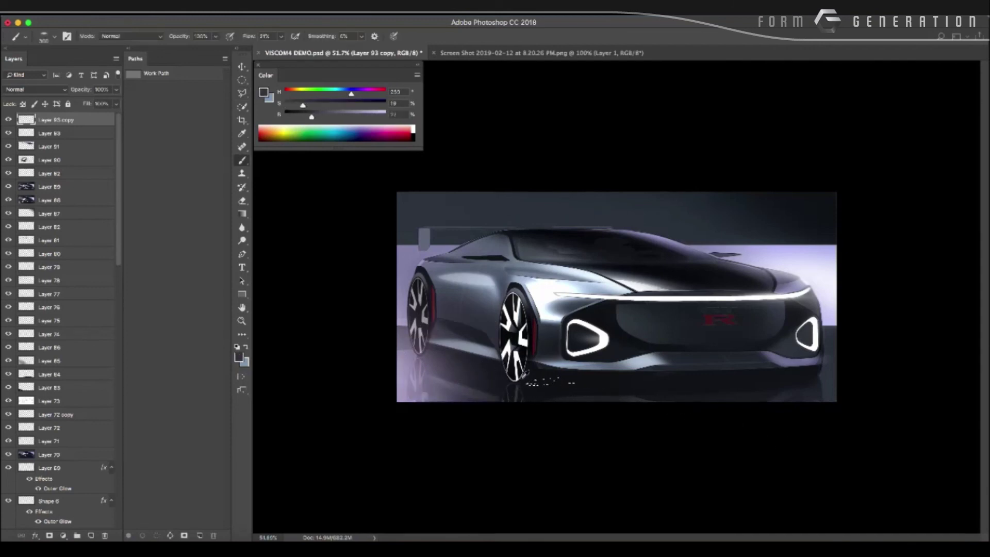
click(316, 115)
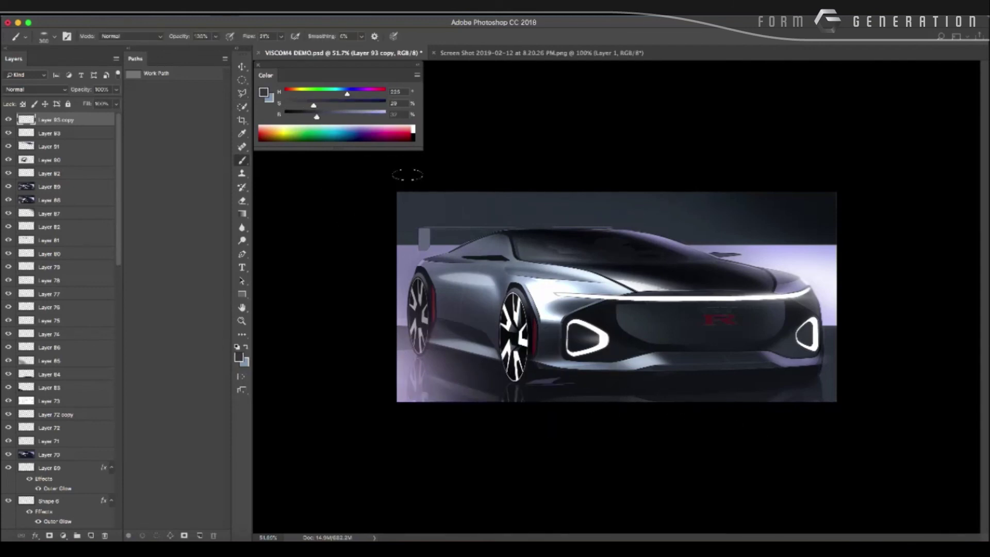
key(l)
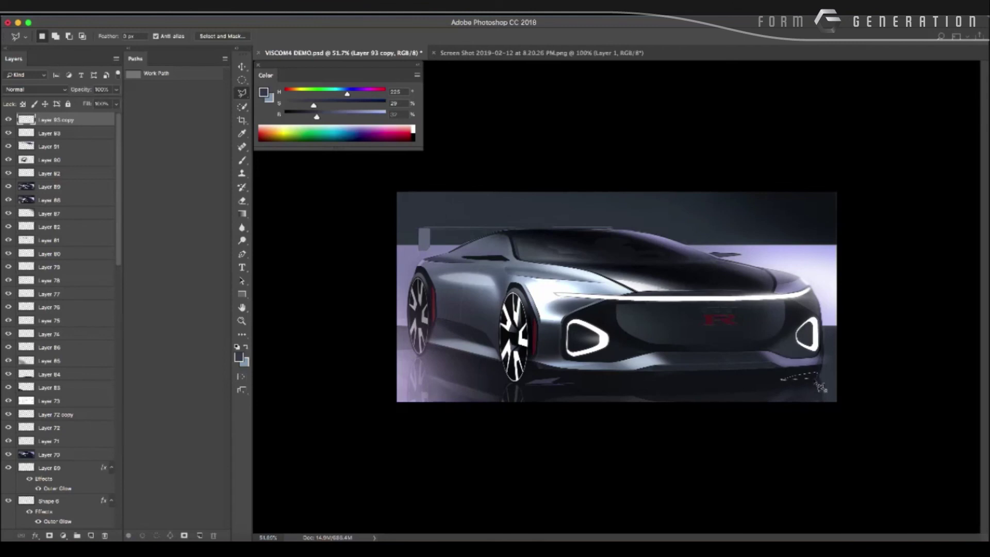
Outline a polygonal selection along the car's lower bumper with no feather.
drag(811, 381, 823, 388)
key(Return)
key(BackSpace)
key(alt)
key(Return)
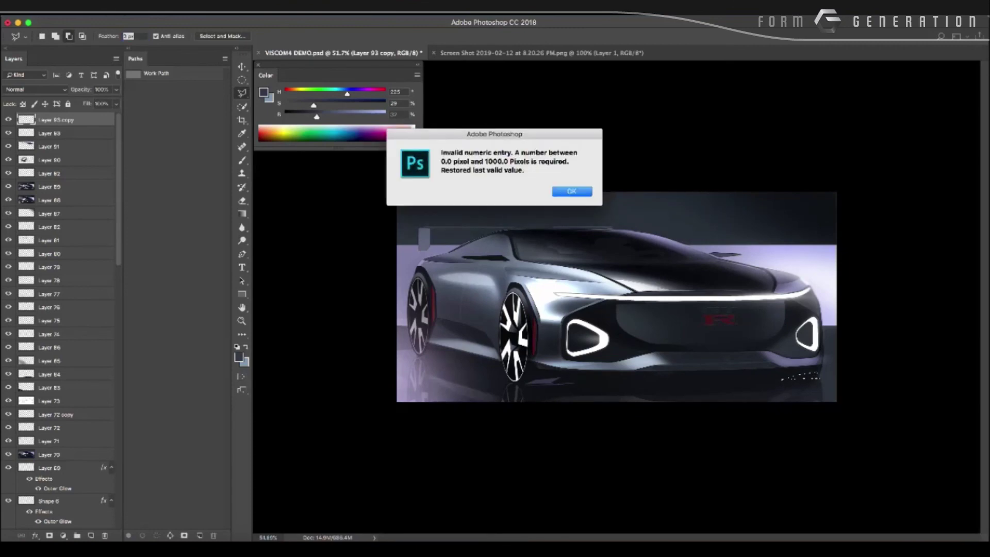
key(Return)
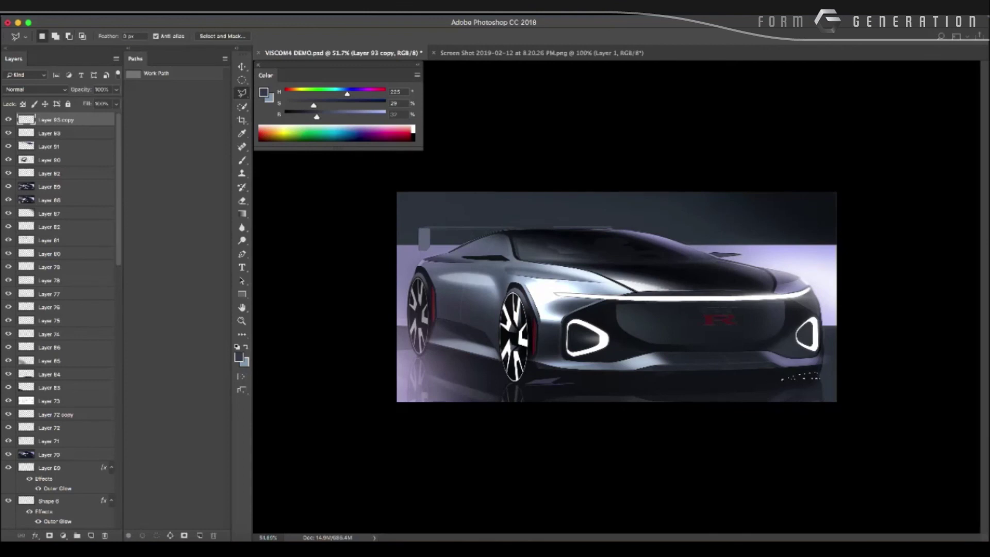
Sample a darker colour lightened to about 42 brightness and soft-erase near the lower-right corner.
key(b)
alt+click(768, 379)
alt+click(799, 377)
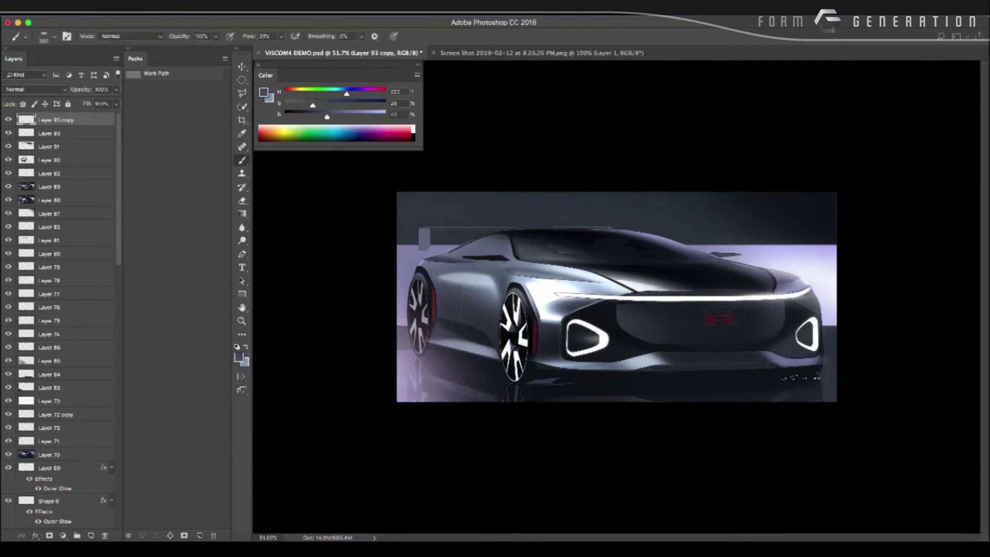
key(e)
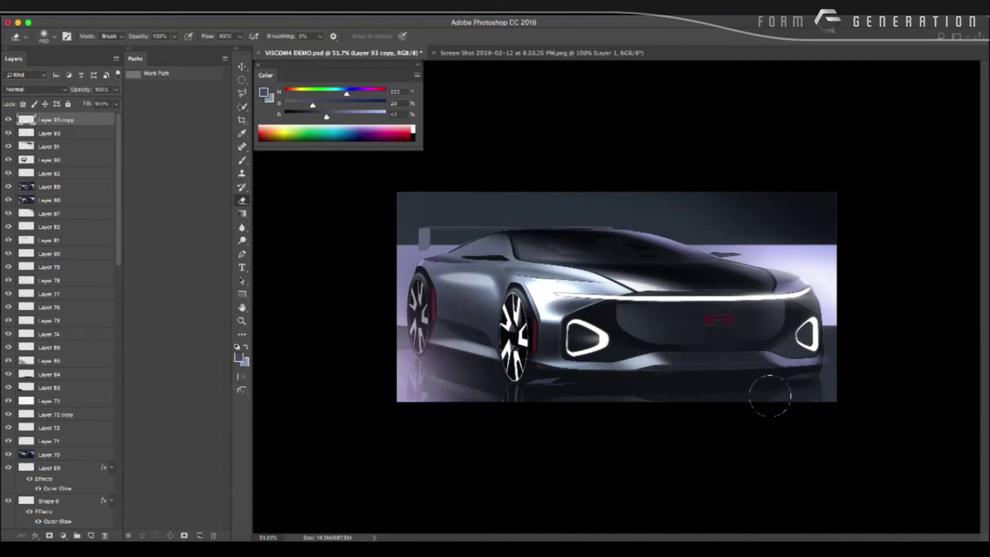
scroll(634, 394, down, 3)
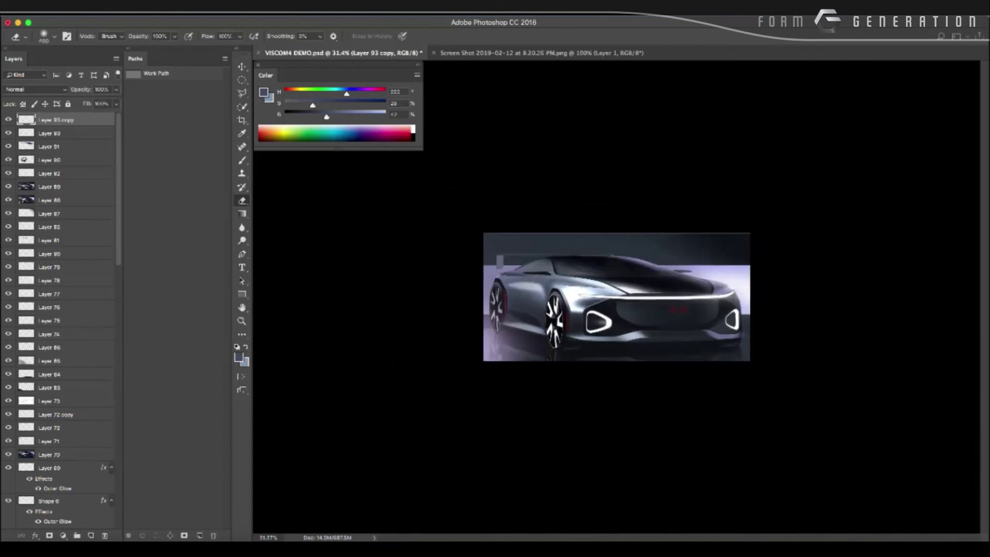
scroll(617, 297, up, 1)
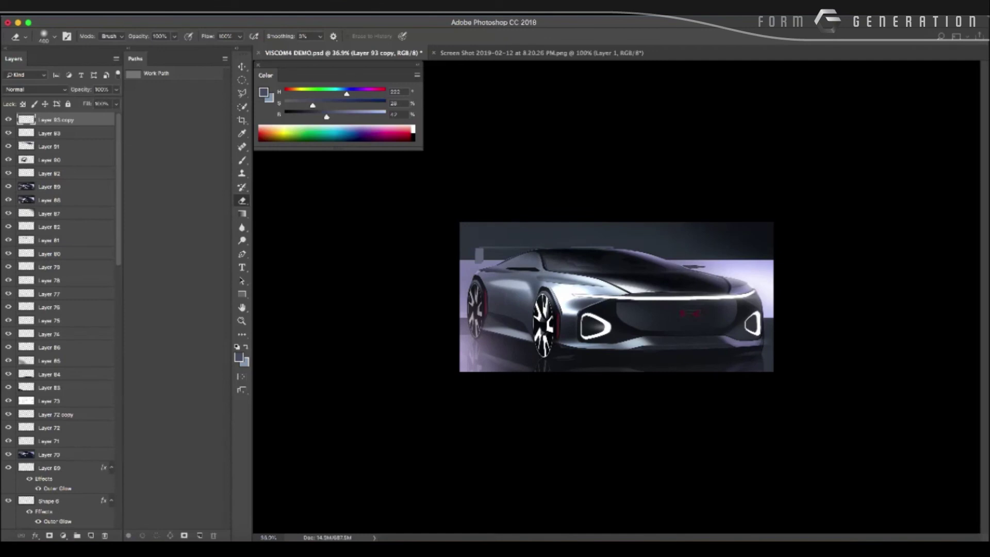
scroll(616, 297, down, 1)
scroll(616, 297, up, 2)
scroll(617, 298, up, 1)
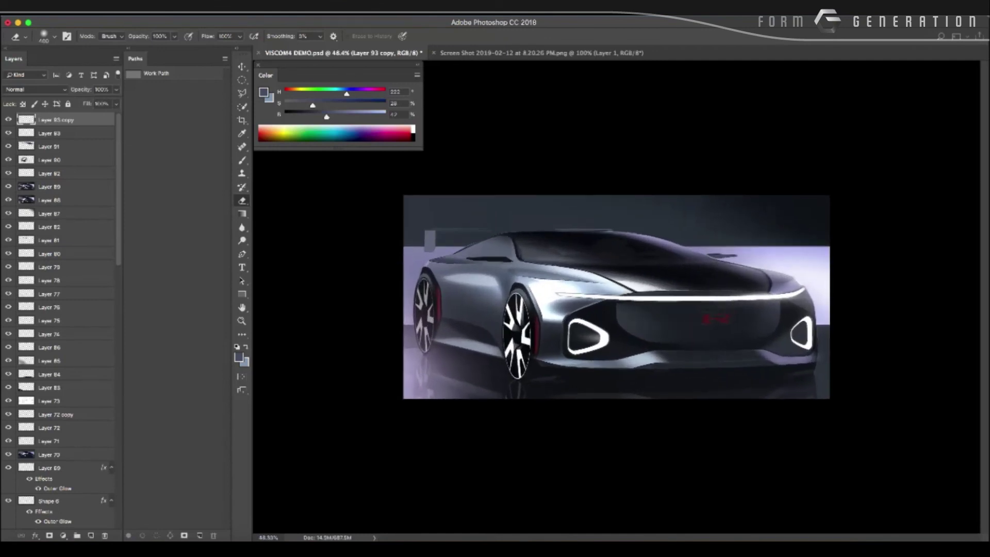
scroll(616, 297, up, 3)
scroll(618, 297, down, 2)
scroll(618, 297, up, 1)
scroll(618, 297, down, 2)
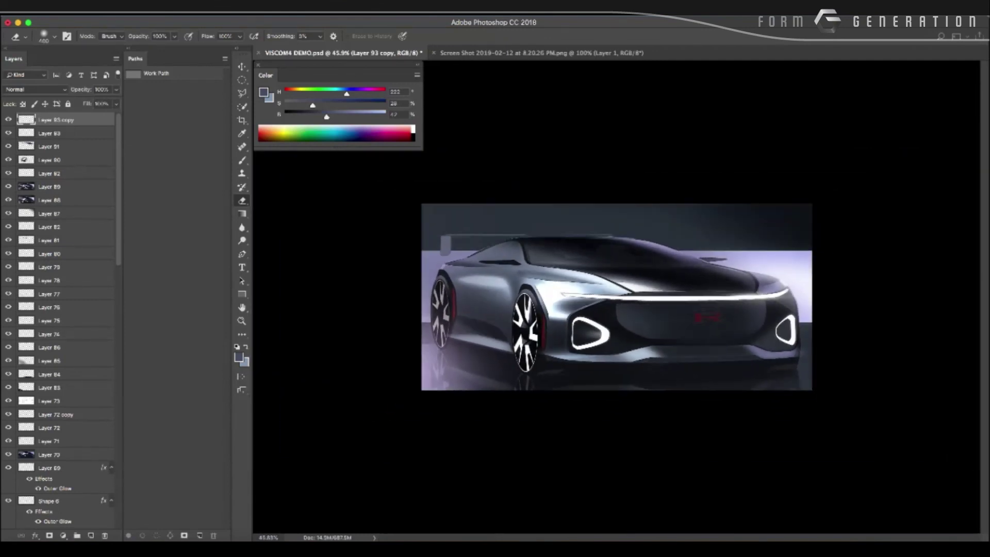
scroll(619, 297, up, 2)
scroll(616, 297, down, 2)
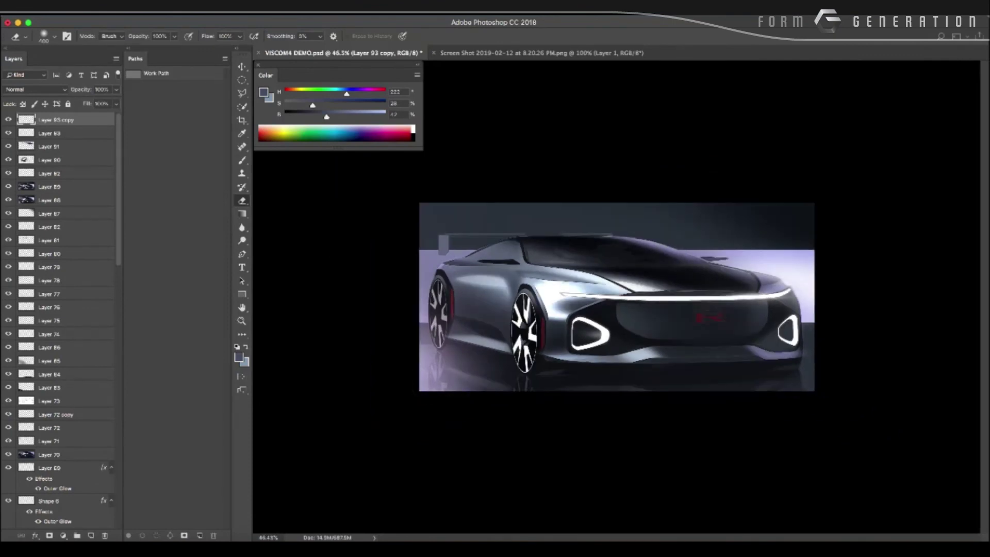
scroll(616, 296, up, 1)
scroll(616, 297, up, 2)
Create Layer 94 and load a light purple on the 10 px brush preset.
key(ctrl+shift+n)
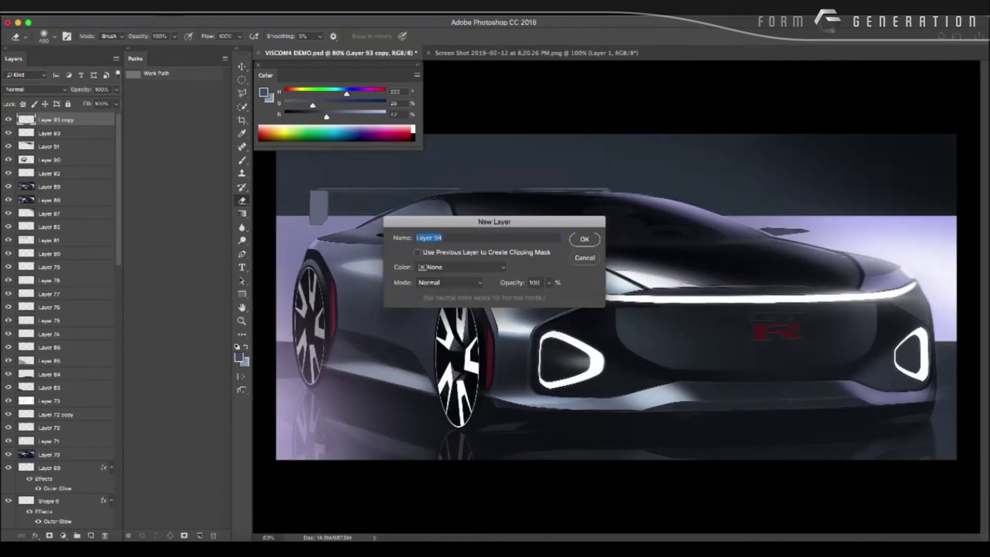
key(Return)
key(b)
alt+click(823, 229)
right_click(591, 234)
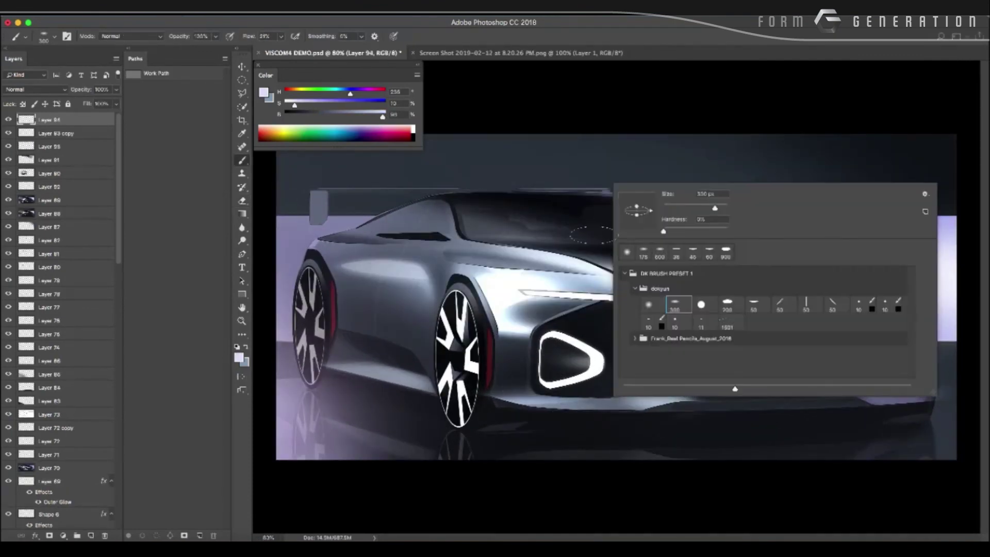
click(674, 320)
key(Return)
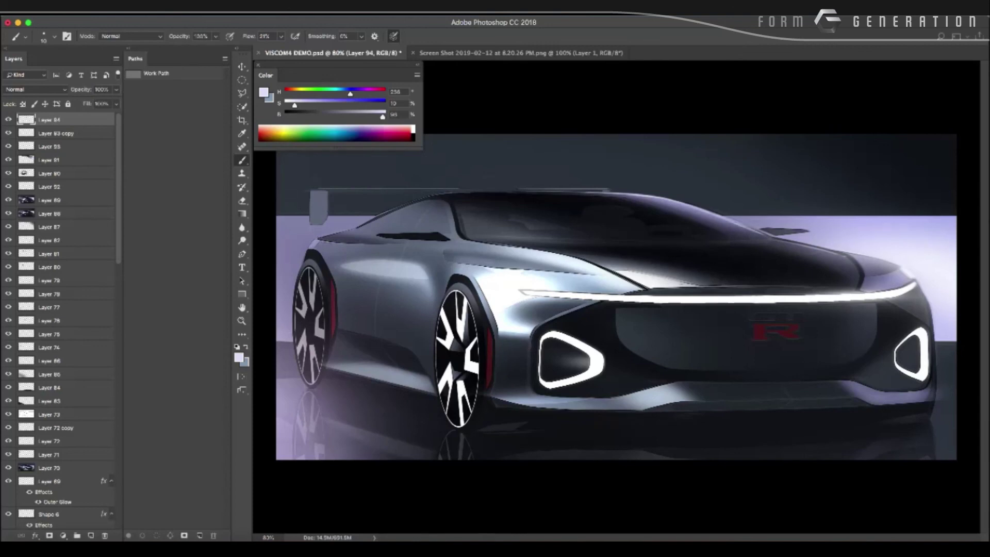
Switch to the eraser and zoom out to view the finished render full-frame.
scroll(589, 240, down, 3)
scroll(589, 241, up, 3)
key(e)
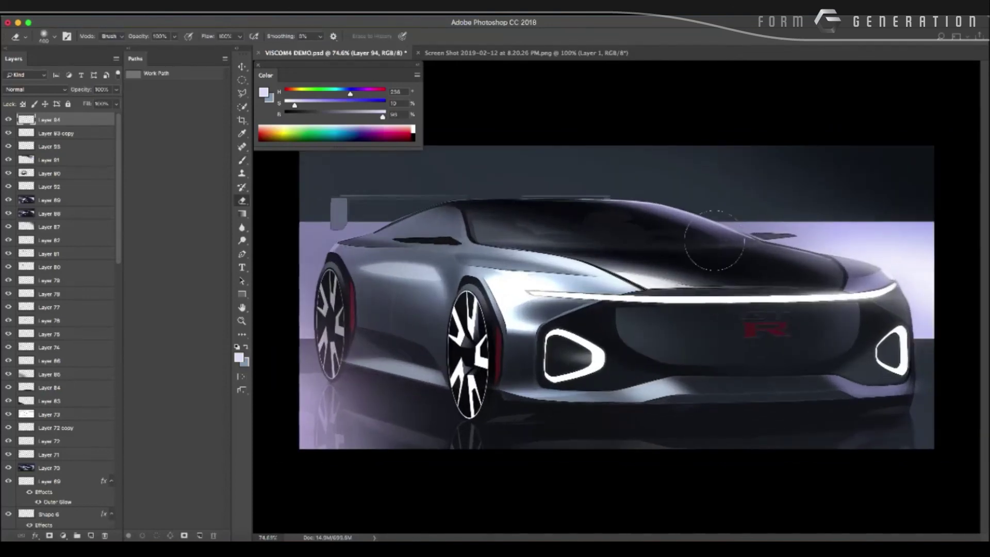
right_click(588, 241)
key(Escape)
scroll(588, 241, down, 2)
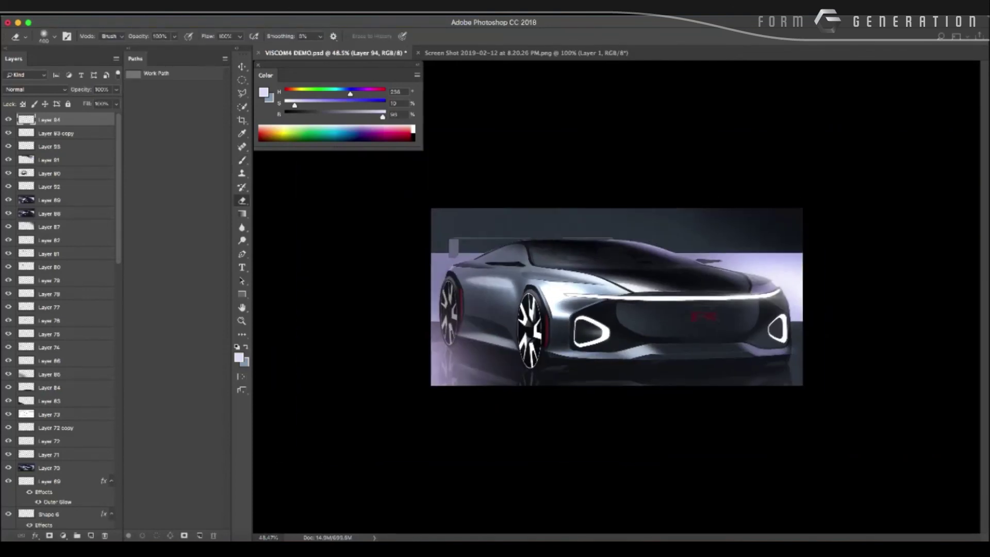
scroll(588, 241, down, 2)
scroll(616, 297, down, 1)
scroll(616, 297, up, 1)
scroll(617, 297, up, 2)
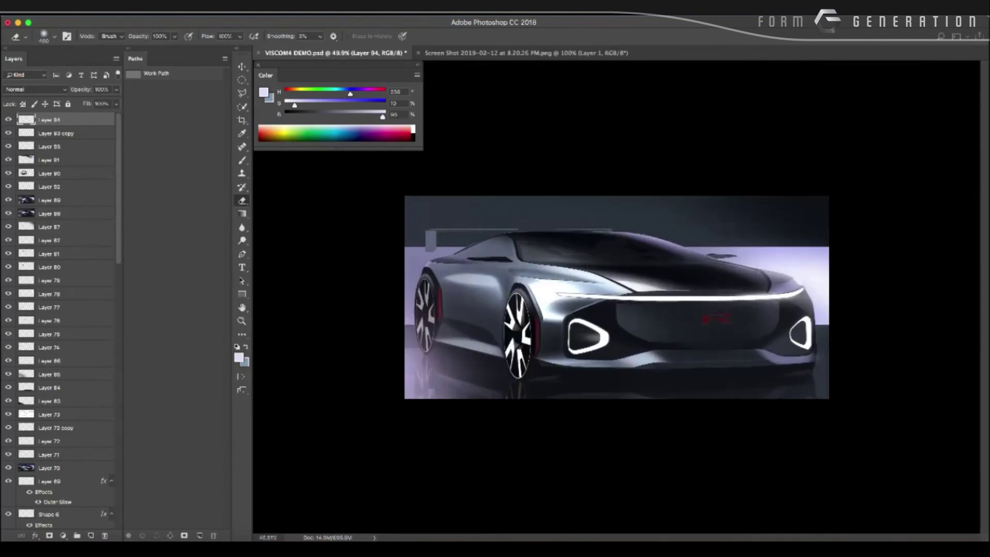
scroll(617, 297, up, 2)
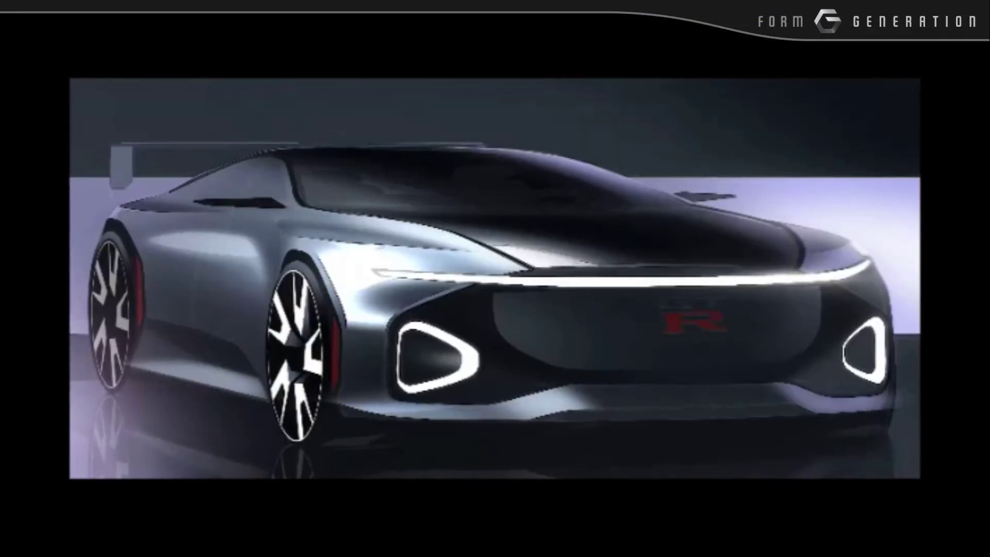